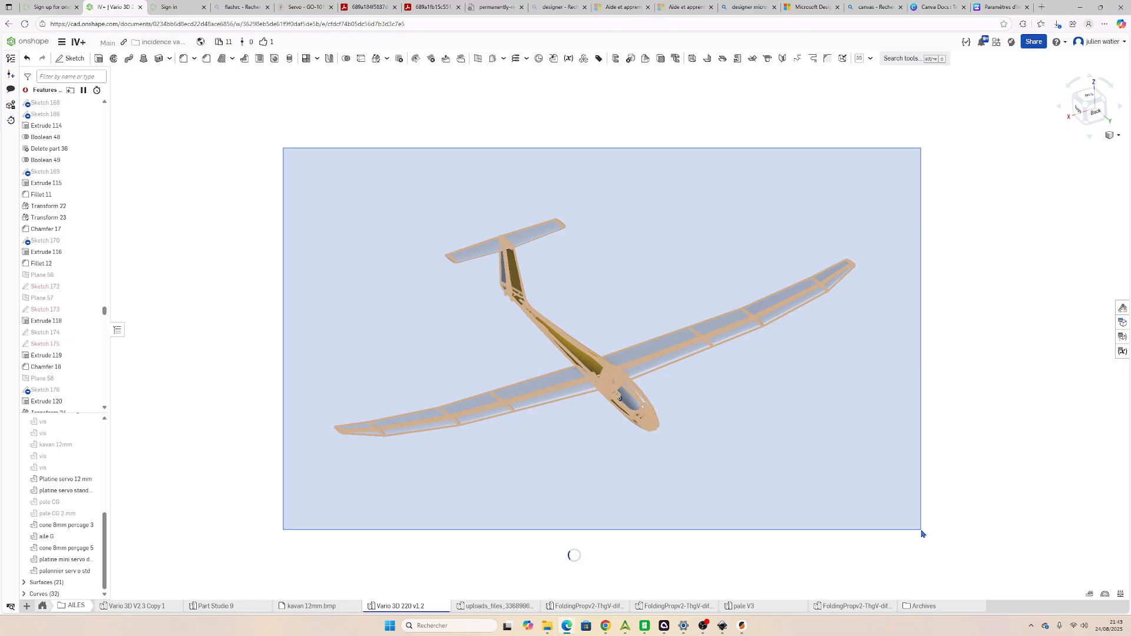
Export the selected glider parts as a binary STL in millimetres with fine resolution.
{"action": "right_click", "coordinate": [646, 358]}
{"action": "left_click", "coordinate": [678, 450]}
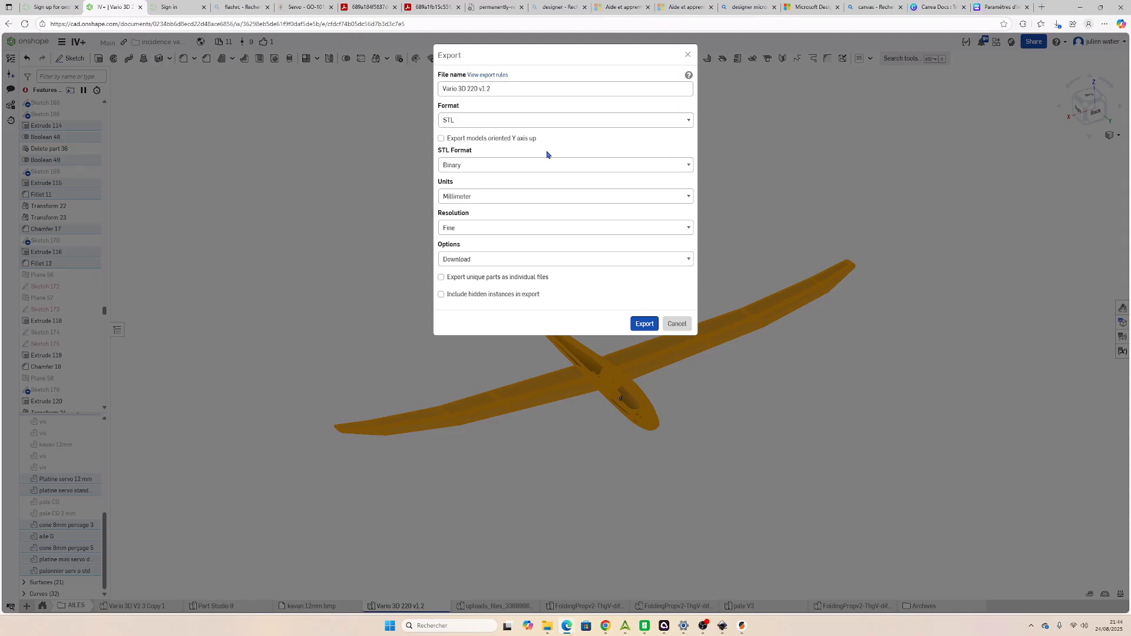
{"action": "left_click", "coordinate": [645, 323]}
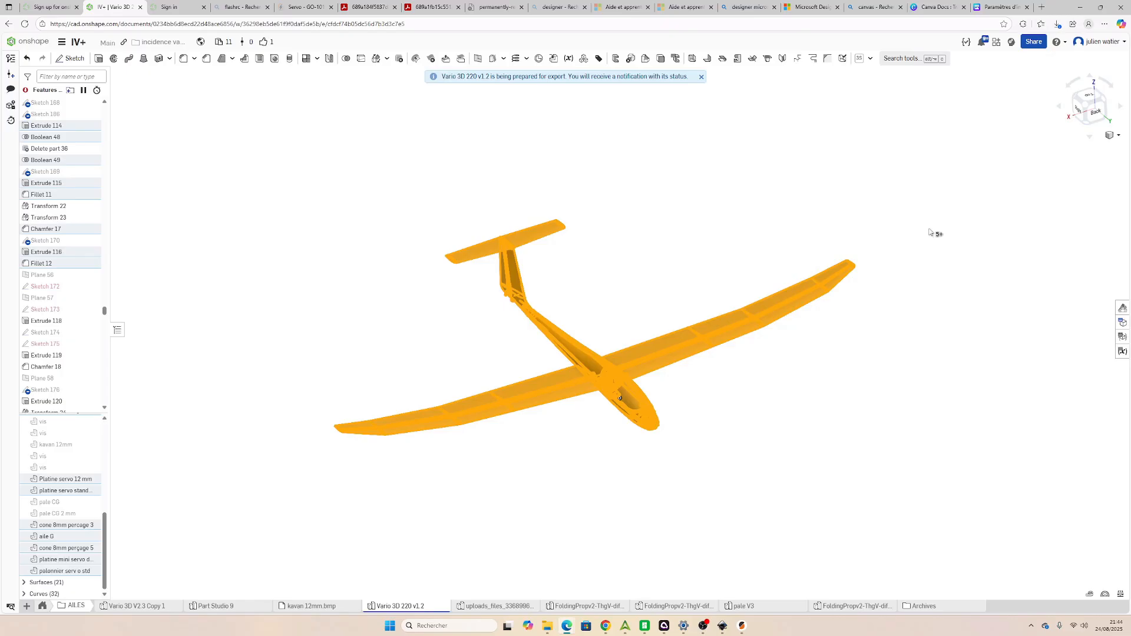
Save the exported glider model under the file name Varion Prusa.
{"action": "left_click", "coordinate": [999, 73]}
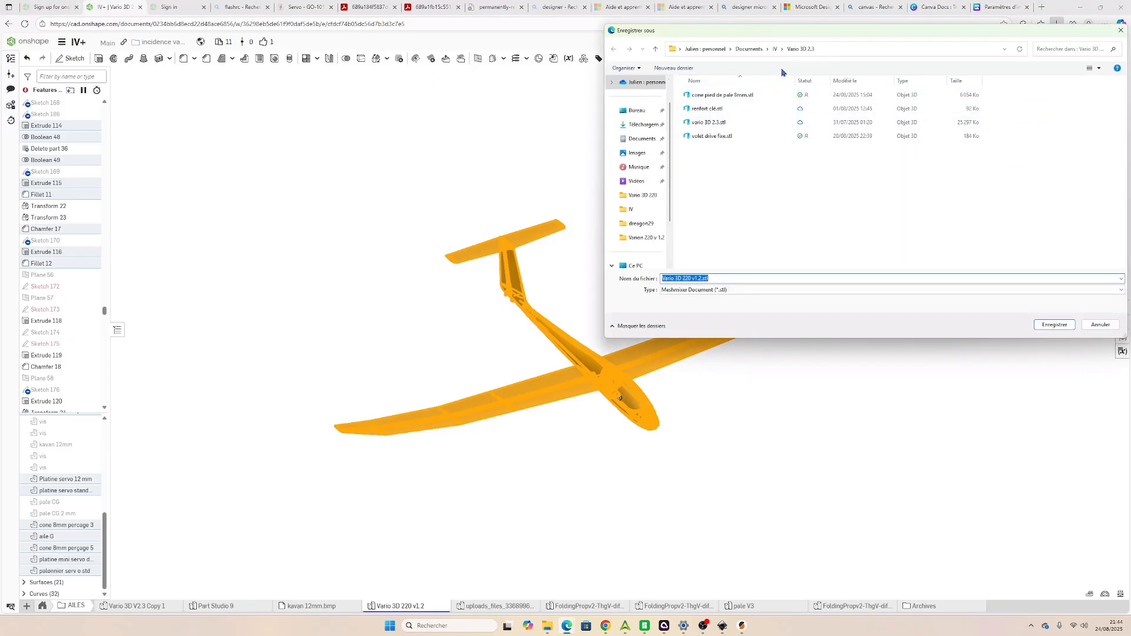
{"action": "type", "text": "varion"}
{"action": "key", "text": "BackSpace"}
{"action": "type", "text": "pr"}
{"action": "left_click", "coordinate": [1054, 324]}
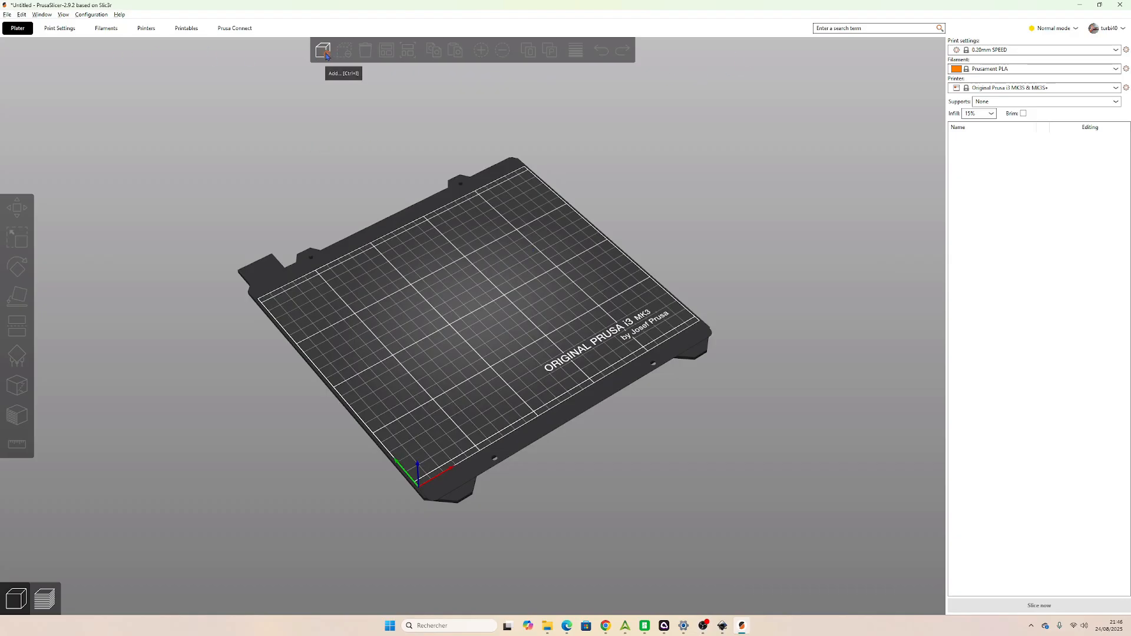
Import Varion Prusa.stl onto the PrusaSlicer build plate and accept the automatic scaling to bed size.
{"action": "left_click", "coordinate": [323, 51]}
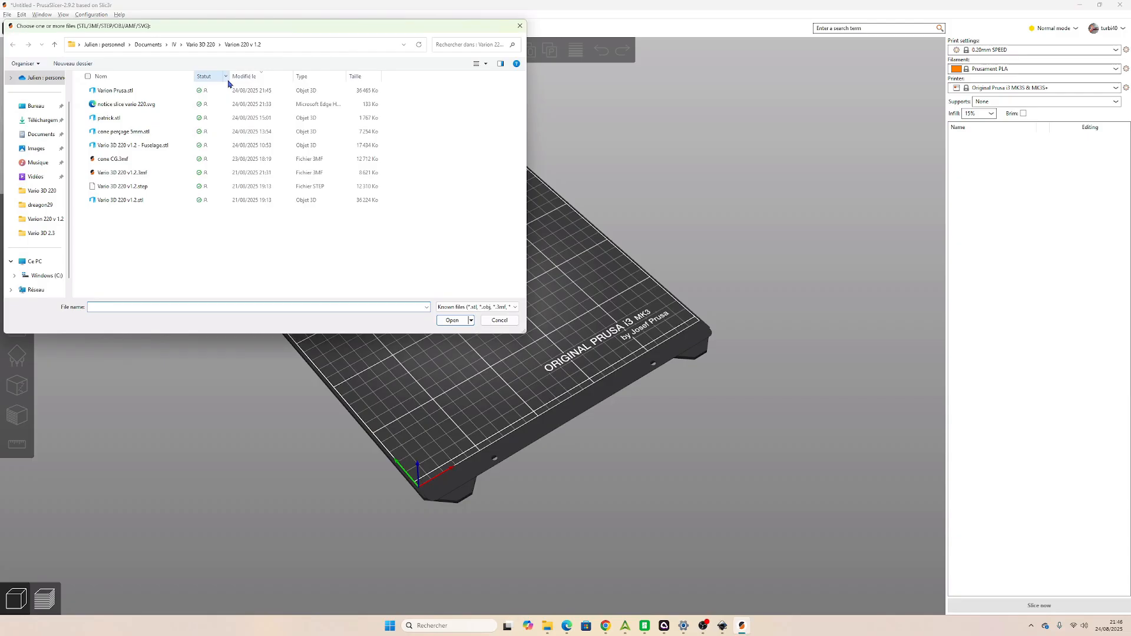
{"action": "left_click", "coordinate": [121, 91]}
{"action": "left_click", "coordinate": [443, 320]}
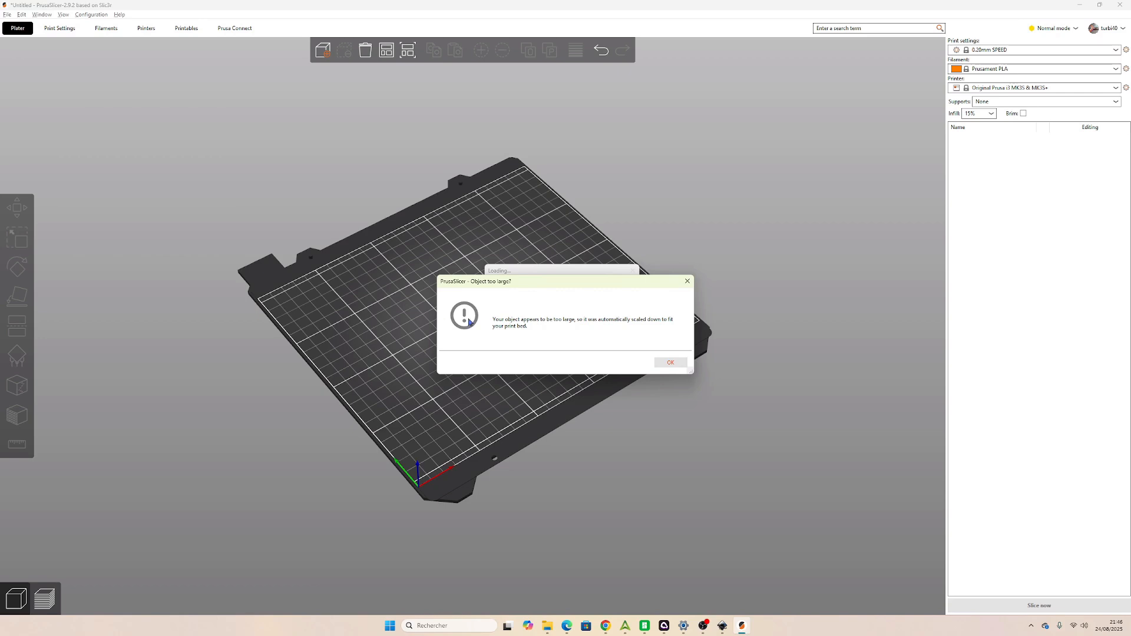
{"action": "left_click", "coordinate": [660, 366]}
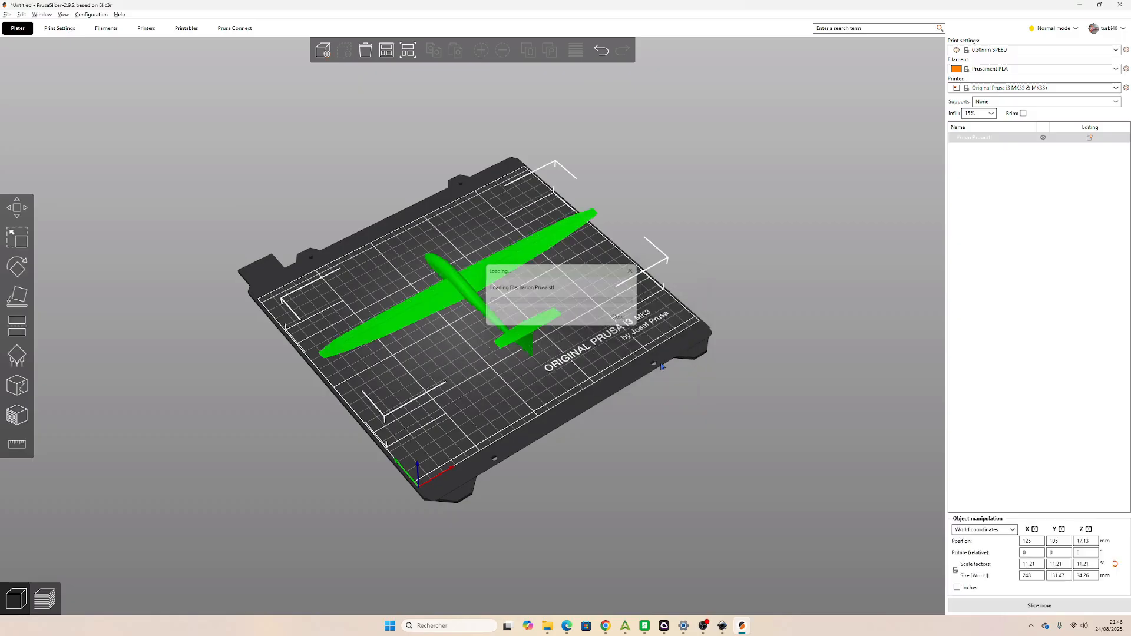
Scale the whole glider uniformly back to 100 % of its original size.
{"action": "left_click_drag", "start_coordinate": [663, 368], "coordinate": [677, 442]}
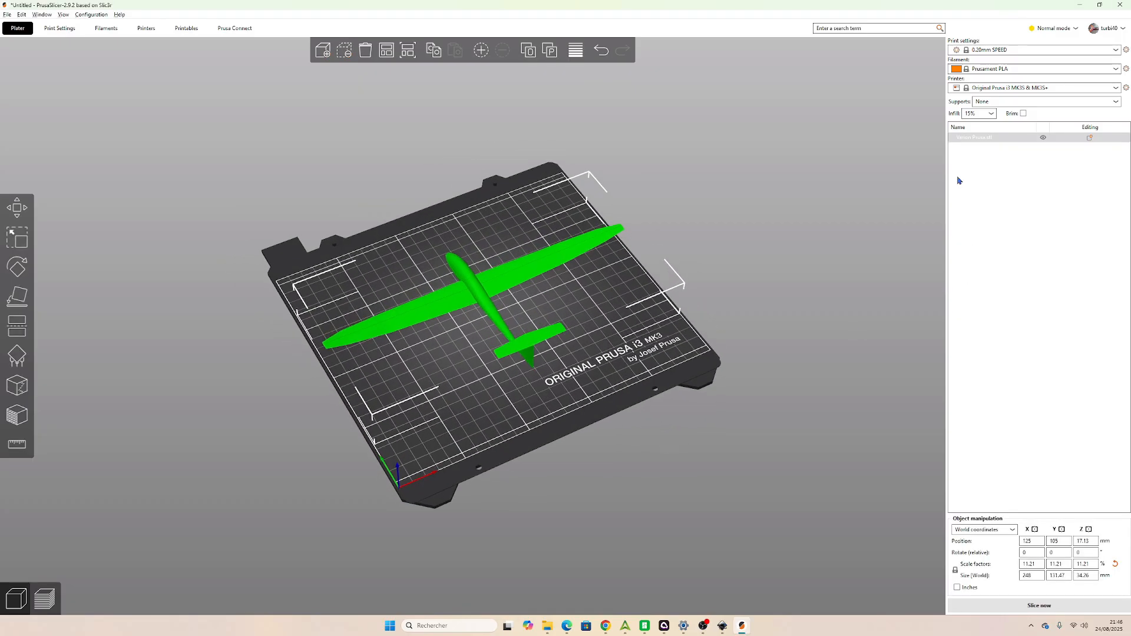
{"action": "left_click", "coordinate": [344, 215]}
{"action": "left_click", "coordinate": [440, 306]}
{"action": "left_click", "coordinate": [17, 241]}
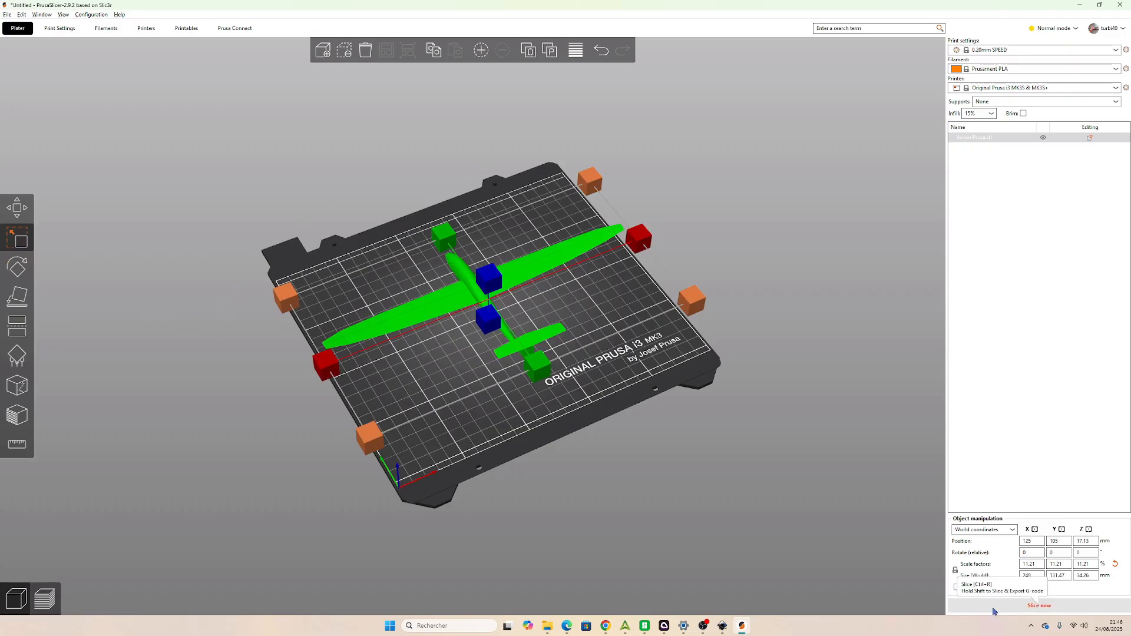
{"action": "left_click", "coordinate": [1031, 577]}
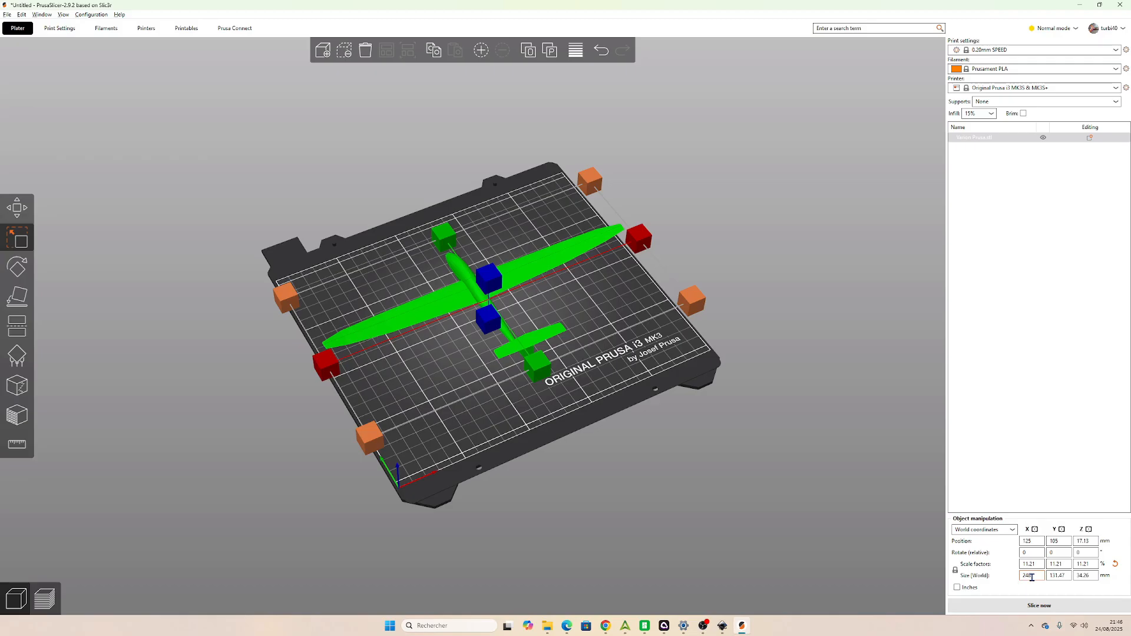
{"action": "left_click", "coordinate": [1035, 564]}
{"action": "type", "text": "100"}
{"action": "key", "text": "Return"}
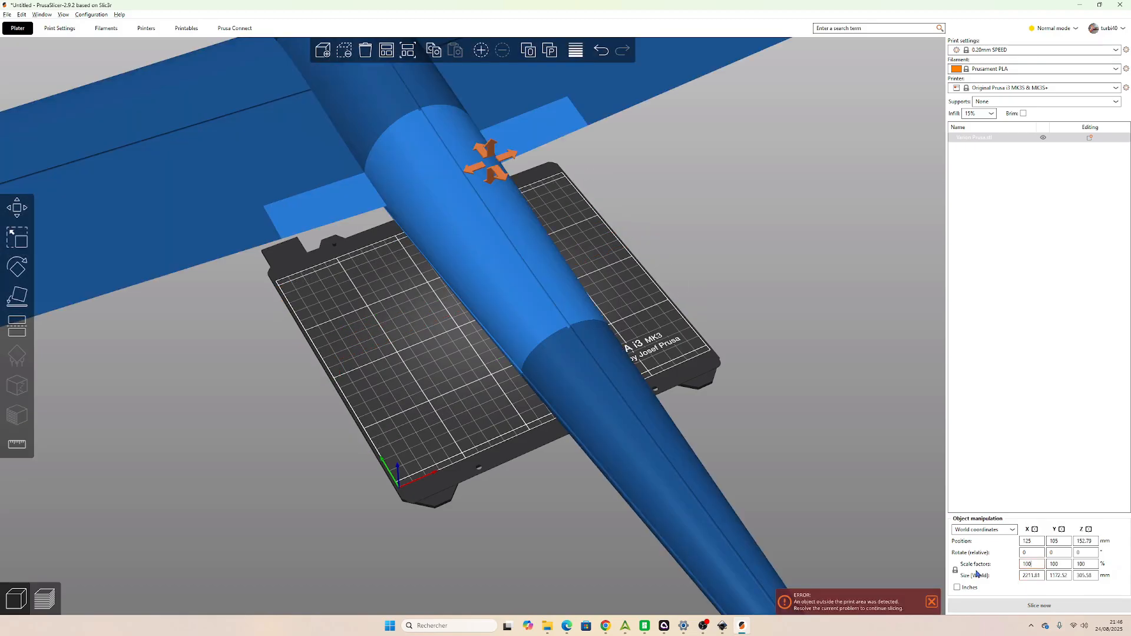
Move the full-size glider clear of the print bed, to about X 396 and Y 474 mm.
{"action": "scroll", "coordinate": [739, 412], "scroll_direction": "down", "scroll_amount": 5}
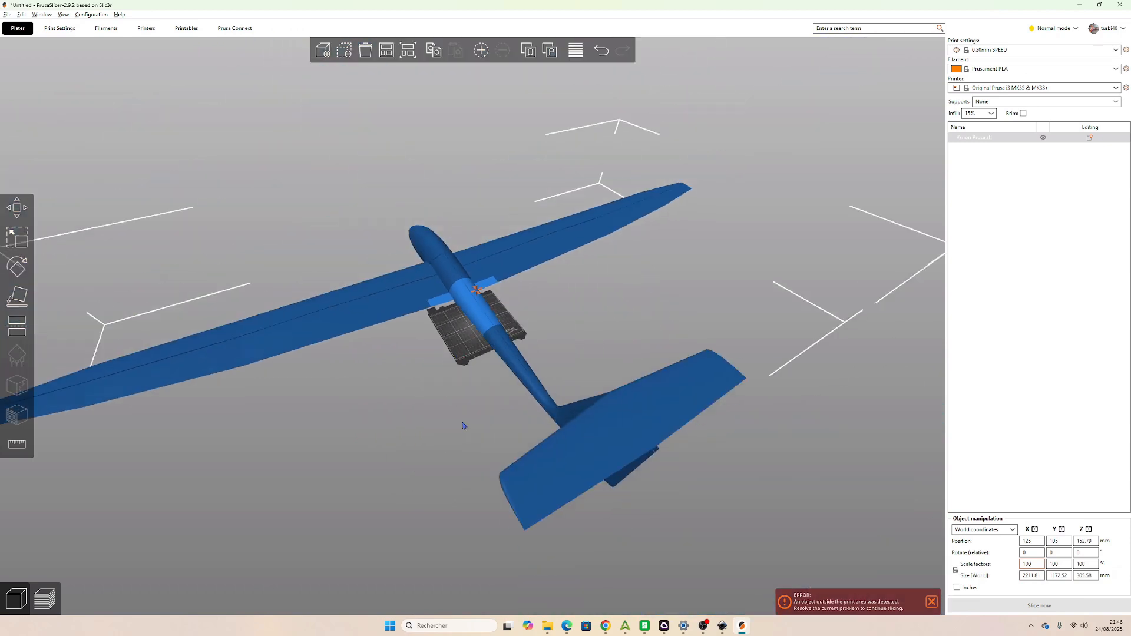
{"action": "left_click", "coordinate": [313, 152]}
{"action": "middle_click_drag", "start_coordinate": [335, 241], "coordinate": [365, 222]}
{"action": "left_click_drag", "start_coordinate": [371, 278], "coordinate": [461, 202]}
{"action": "left_click", "coordinate": [513, 493]}
Split the glider into separate objects and accept the automatic scaling of the oversized part.
{"action": "left_click", "coordinate": [448, 224]}
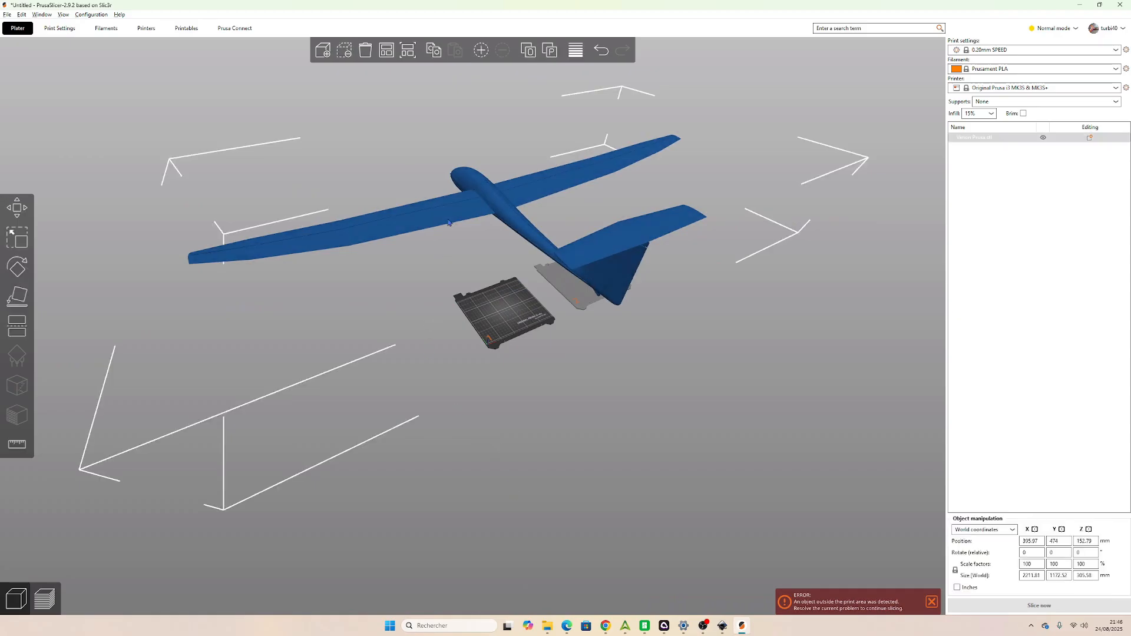
{"action": "right_click", "coordinate": [448, 223]}
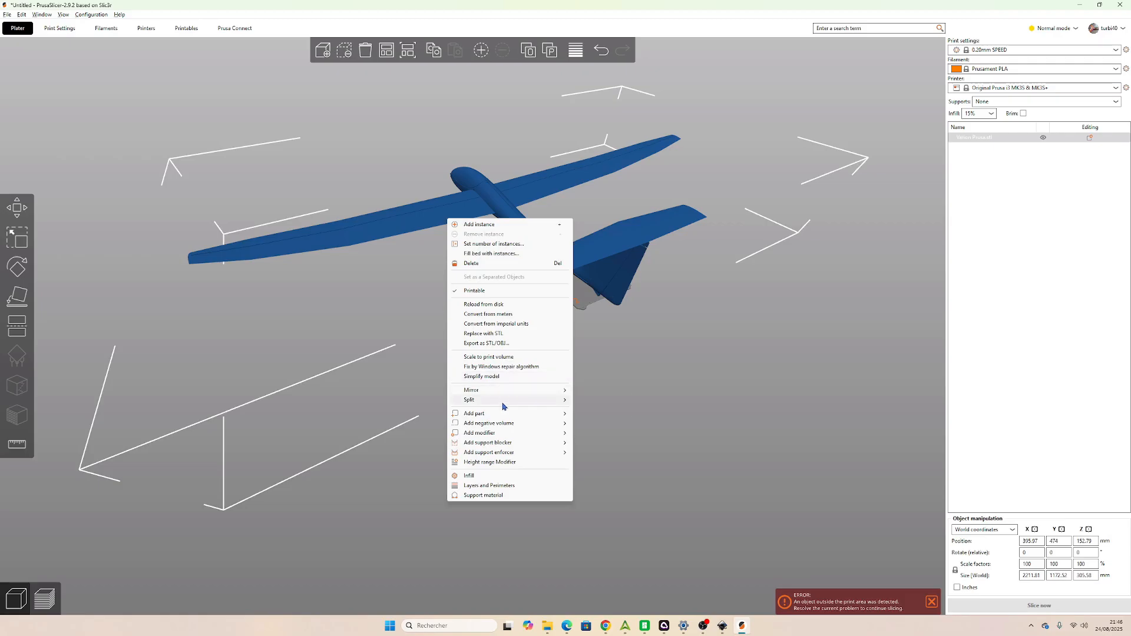
{"action": "mouse_move", "coordinate": [540, 404]}
{"action": "left_click", "coordinate": [592, 402]}
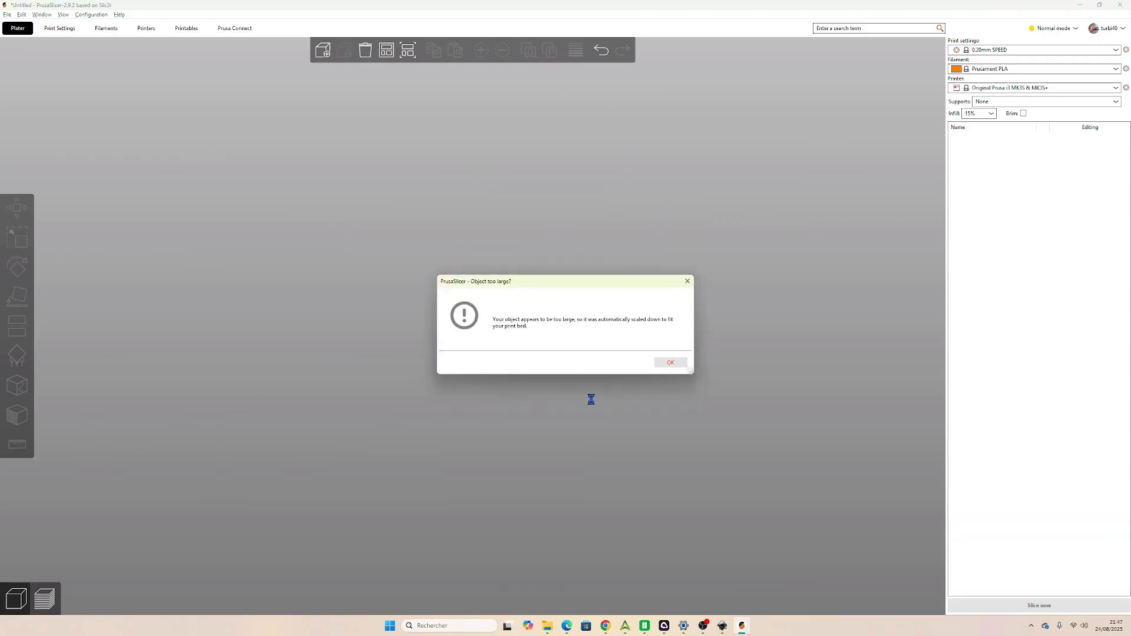
{"action": "left_click", "coordinate": [671, 364]}
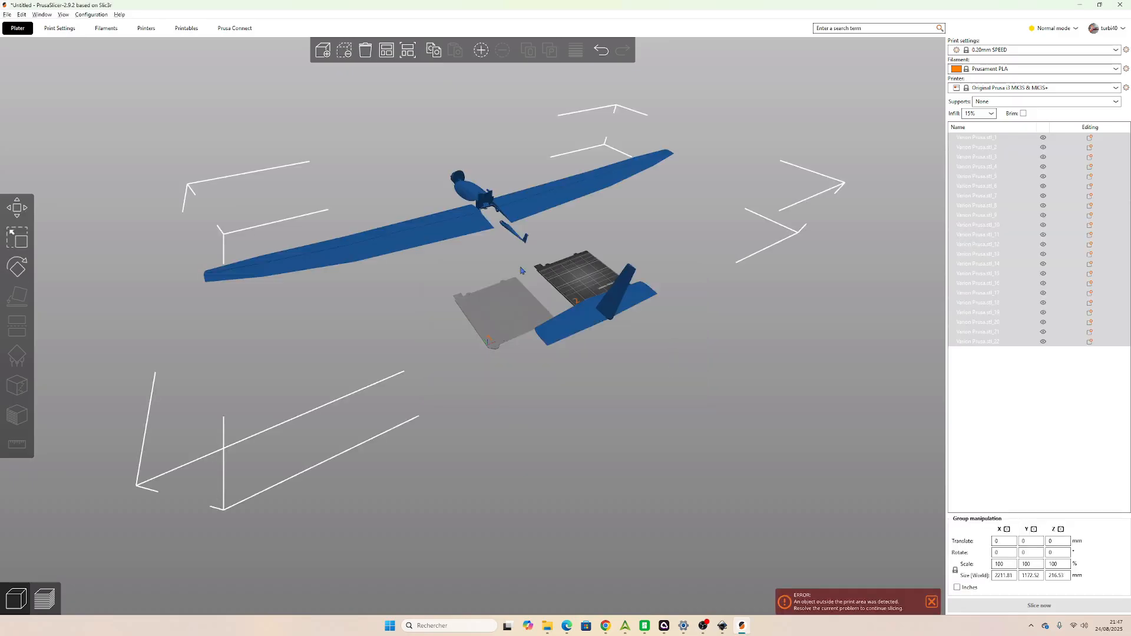
Scale the shrunken fuselage object uniformly back to 100 %.
{"action": "scroll", "coordinate": [523, 271], "scroll_direction": "up", "scroll_amount": 5}
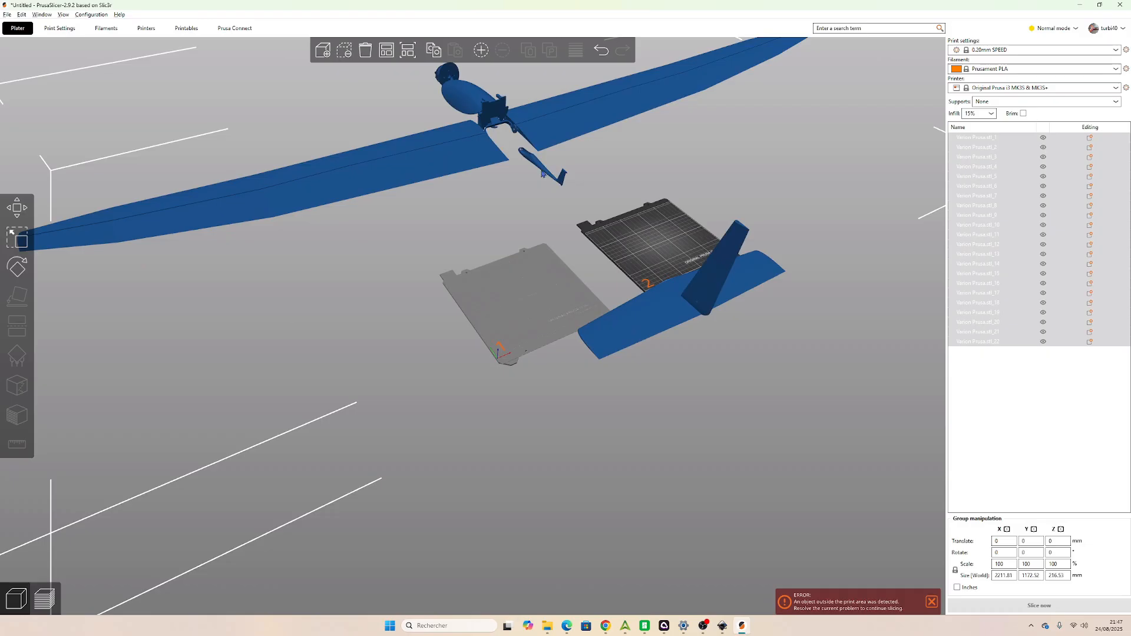
{"action": "left_click", "coordinate": [542, 174]}
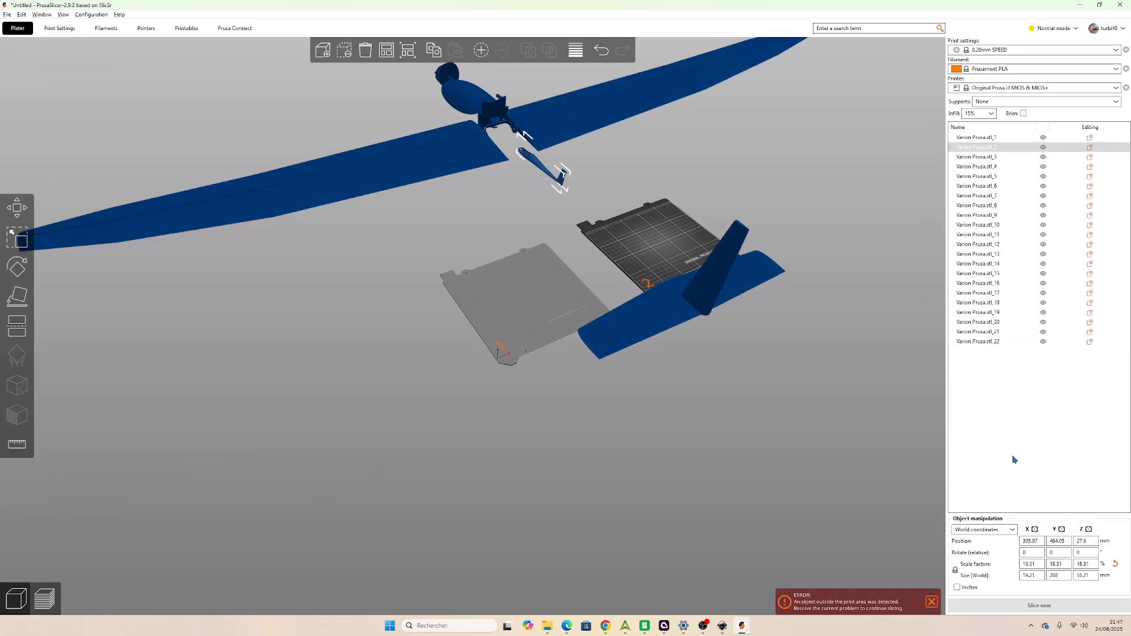
{"action": "left_click", "coordinate": [1032, 565]}
{"action": "type", "text": "100"}
{"action": "key", "text": "Return"}
Spread the fuselage, canopy, horizontal stabilizer and fin apart so the parts lie separately around the print bed.
{"action": "left_click_drag", "start_coordinate": [531, 303], "coordinate": [248, 281]}
{"action": "left_click_drag", "start_coordinate": [448, 225], "coordinate": [439, 433]}
{"action": "left_click_drag", "start_coordinate": [371, 181], "coordinate": [283, 182]}
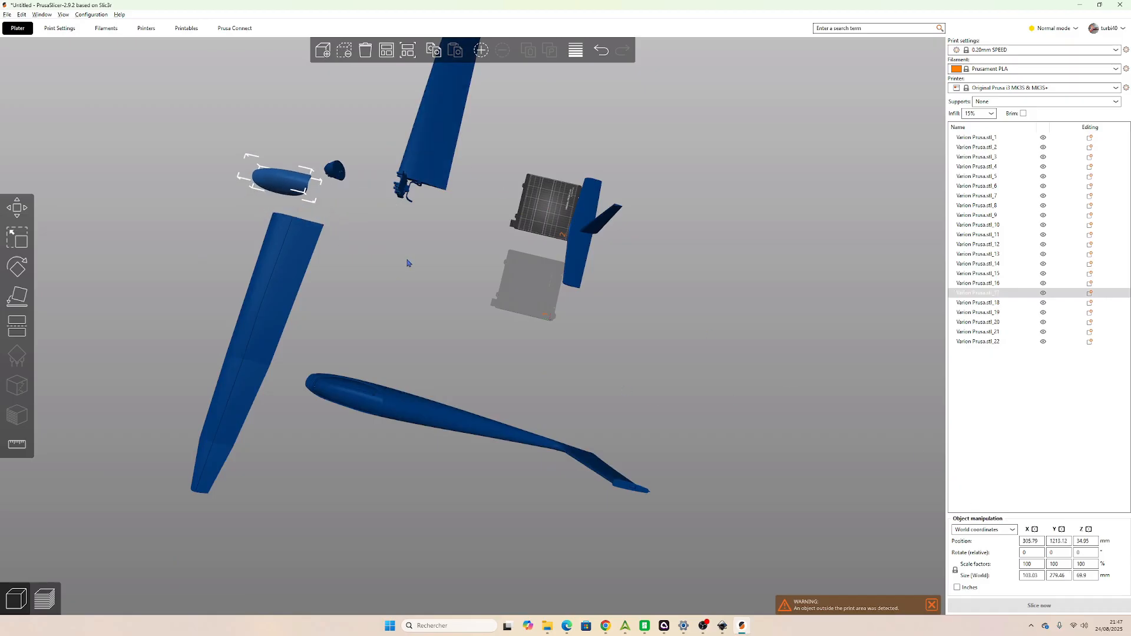
{"action": "left_click", "coordinate": [428, 143]}
{"action": "left_click_drag", "start_coordinate": [588, 209], "coordinate": [506, 90]}
{"action": "left_click_drag", "start_coordinate": [607, 219], "coordinate": [382, 238]}
Stand the fuselage upright by placing its flat nose face on the bed plane.
{"action": "left_click_drag", "start_coordinate": [396, 481], "coordinate": [535, 342]}
{"action": "left_click_drag", "start_coordinate": [485, 418], "coordinate": [497, 395]}
{"action": "scroll", "coordinate": [479, 321], "scroll_direction": "up", "scroll_amount": 5}
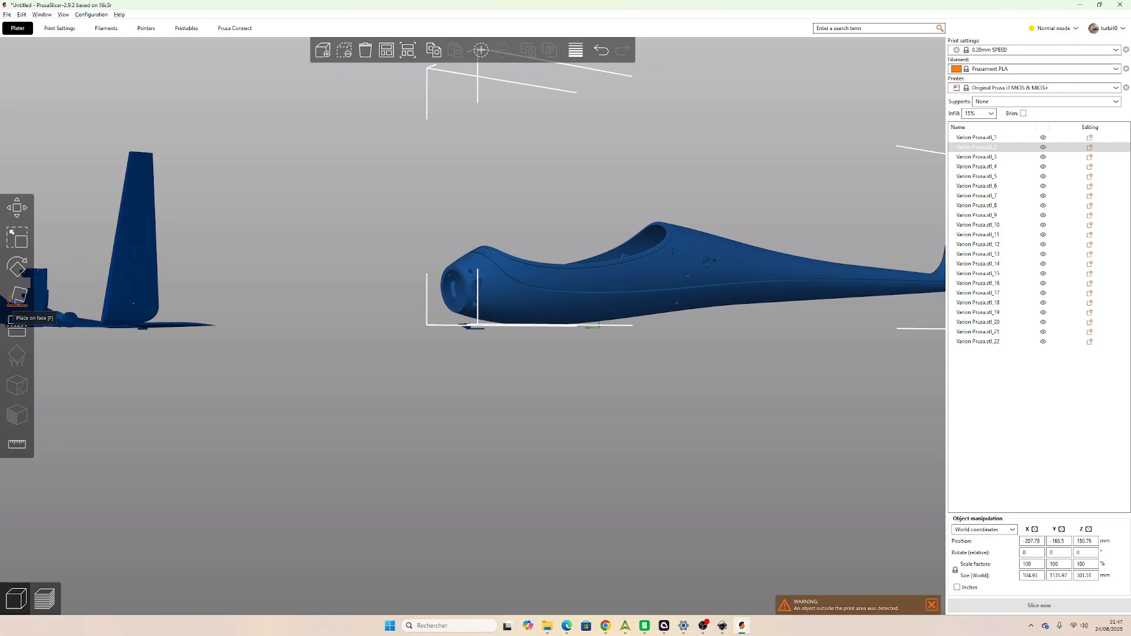
{"action": "left_click", "coordinate": [15, 301]}
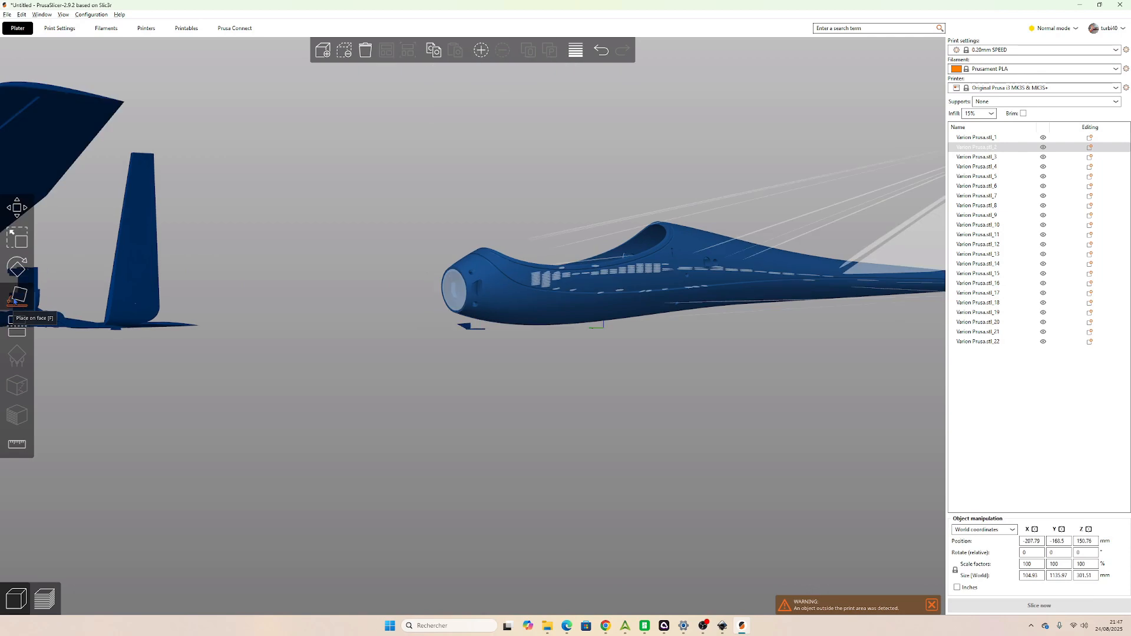
{"action": "left_click", "coordinate": [465, 301]}
{"action": "left_click", "coordinate": [554, 431]}
Move the upright fuselage onto the print bed, to about X 86 and Y 163 mm.
{"action": "scroll", "coordinate": [555, 432], "scroll_direction": "down", "scroll_amount": 6}
{"action": "left_click_drag", "start_coordinate": [556, 433], "coordinate": [553, 447]}
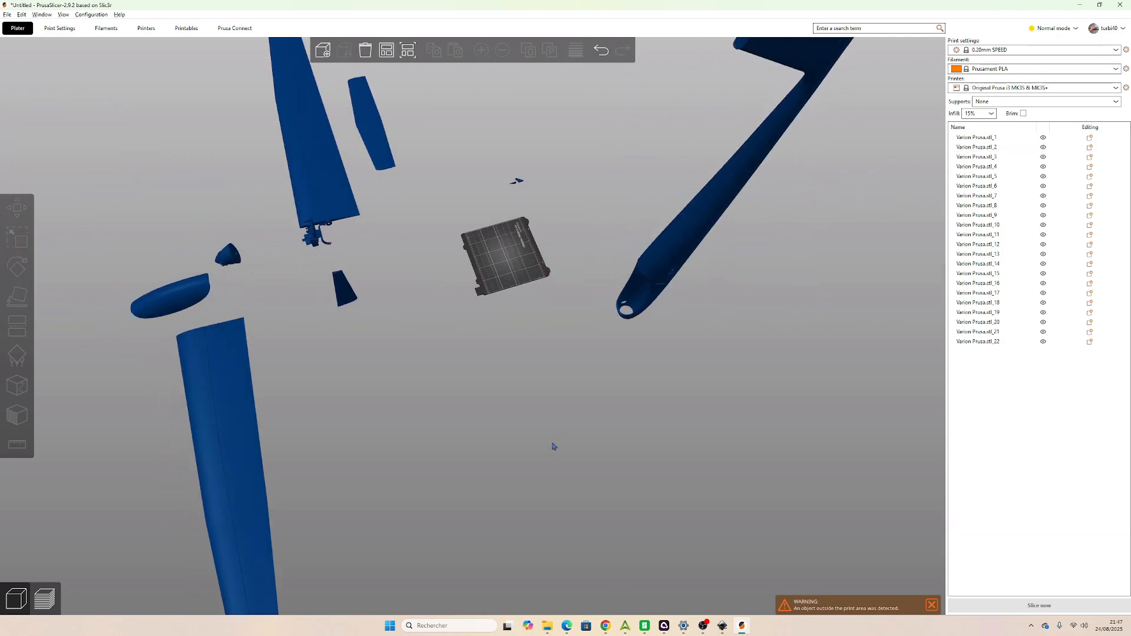
{"action": "left_click_drag", "start_coordinate": [626, 305], "coordinate": [517, 254]}
{"action": "left_click_drag", "start_coordinate": [654, 368], "coordinate": [620, 343]}
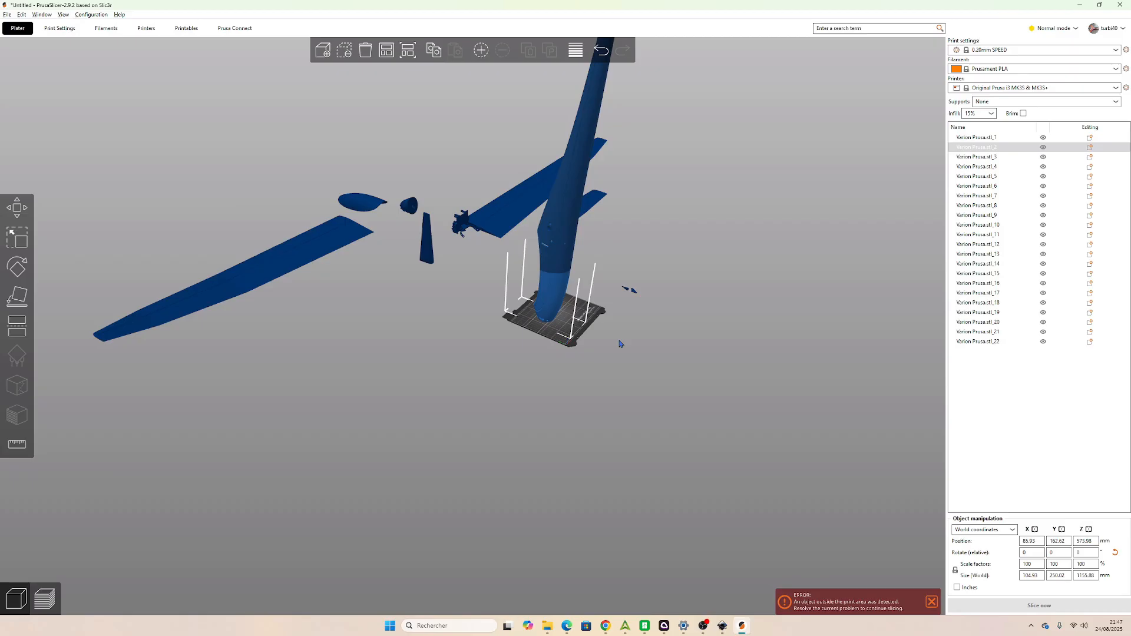
Set up a planar cut through the upright fuselage at a height of Z 200 mm.
{"action": "left_click", "coordinate": [21, 332]}
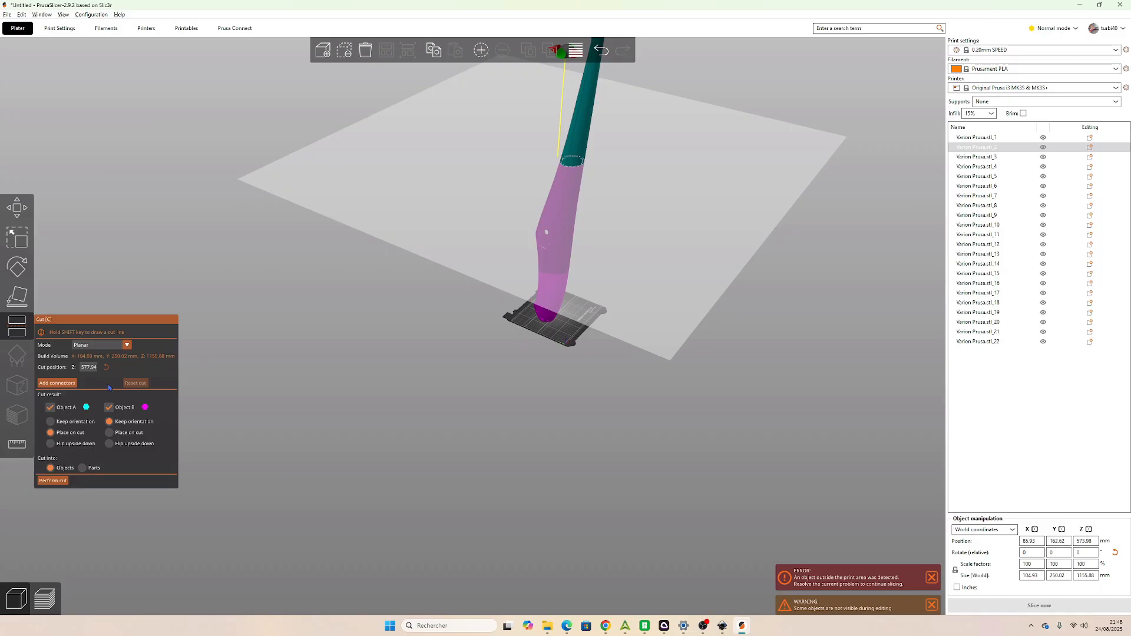
{"action": "left_click", "coordinate": [87, 368]}
{"action": "type", "text": "200"}
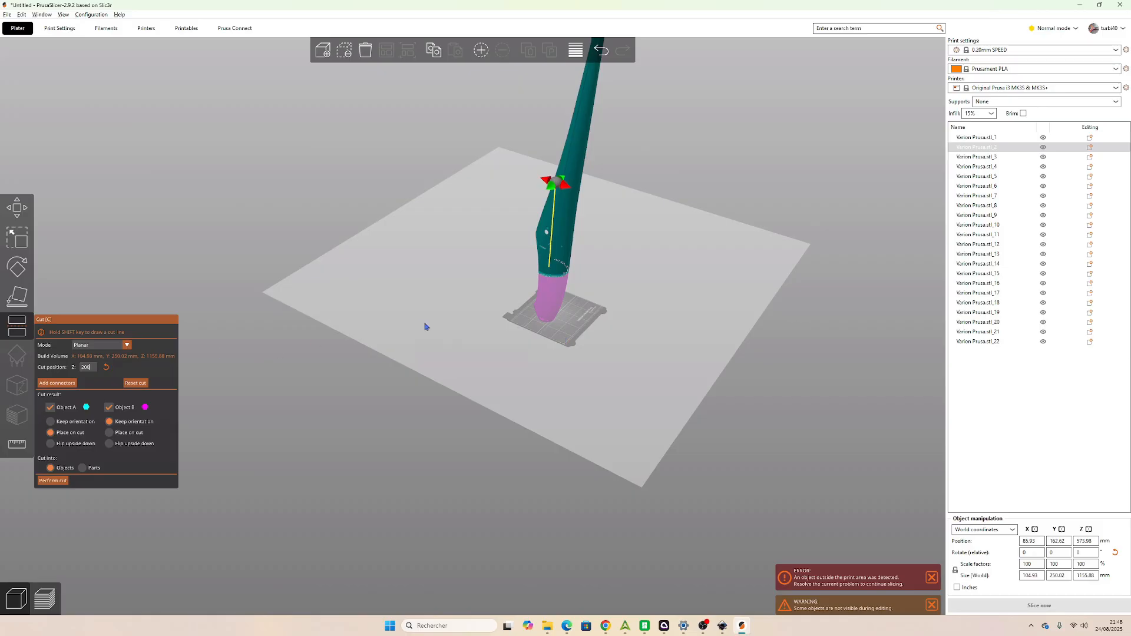
{"action": "scroll", "coordinate": [563, 297], "scroll_direction": "up", "scroll_amount": 3}
{"action": "scroll", "coordinate": [665, 229], "scroll_direction": "up", "scroll_amount": 2}
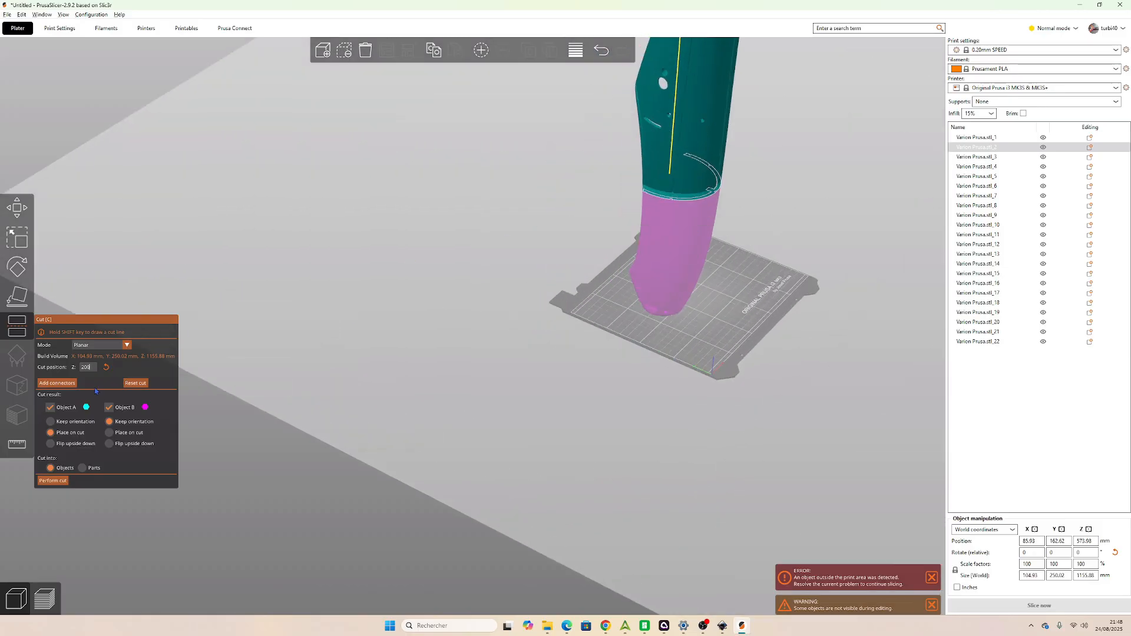
Start adding plug connectors to the cut, with Frustum style and a depth of 2 mm.
{"action": "left_click", "coordinate": [57, 384]}
{"action": "left_click", "coordinate": [126, 367]}
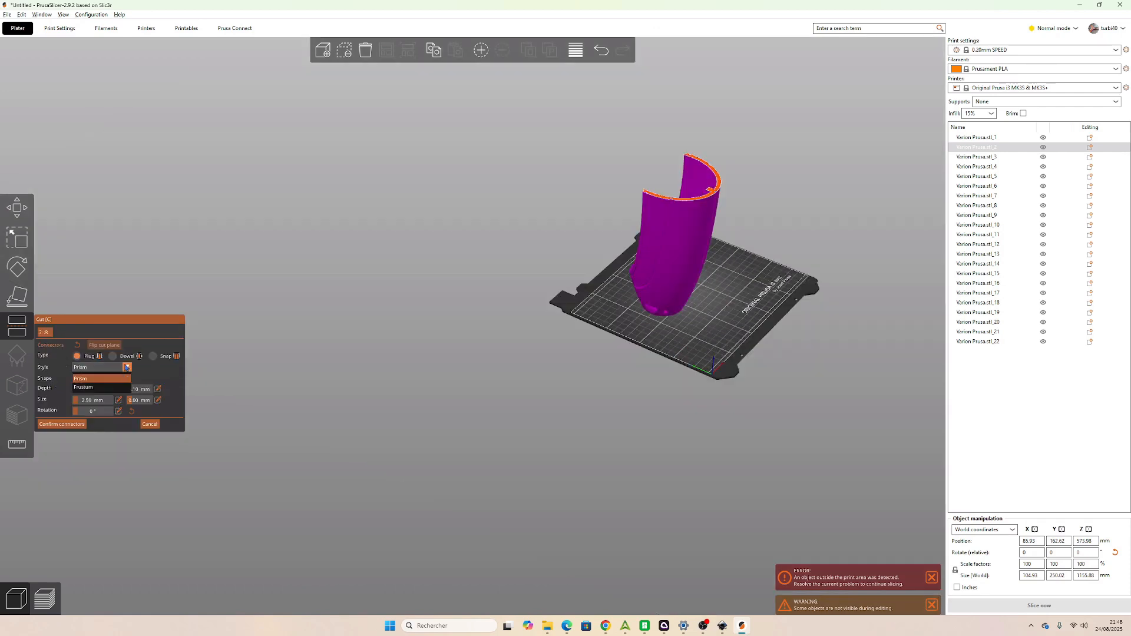
{"action": "left_click", "coordinate": [106, 388]}
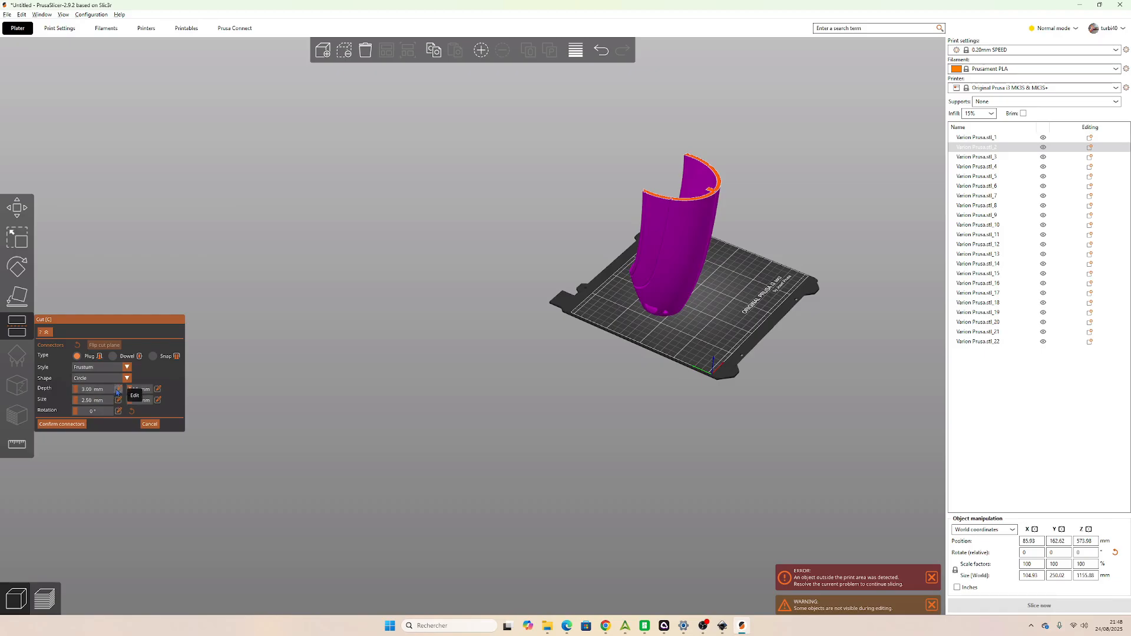
{"action": "left_click", "coordinate": [118, 390]}
{"action": "type", "text": "2"}
Set the connectors' depth tolerance to 0.3 mm and their size tolerance to 0.2 mm.
{"action": "left_click", "coordinate": [157, 390]}
{"action": "key", "text": "BackSpace"}
{"action": "key", "text": "BackSpace"}
{"action": "key", "text": "BackSpace"}
{"action": "left_click", "coordinate": [157, 400]}
{"action": "type", "text": "0.2"}
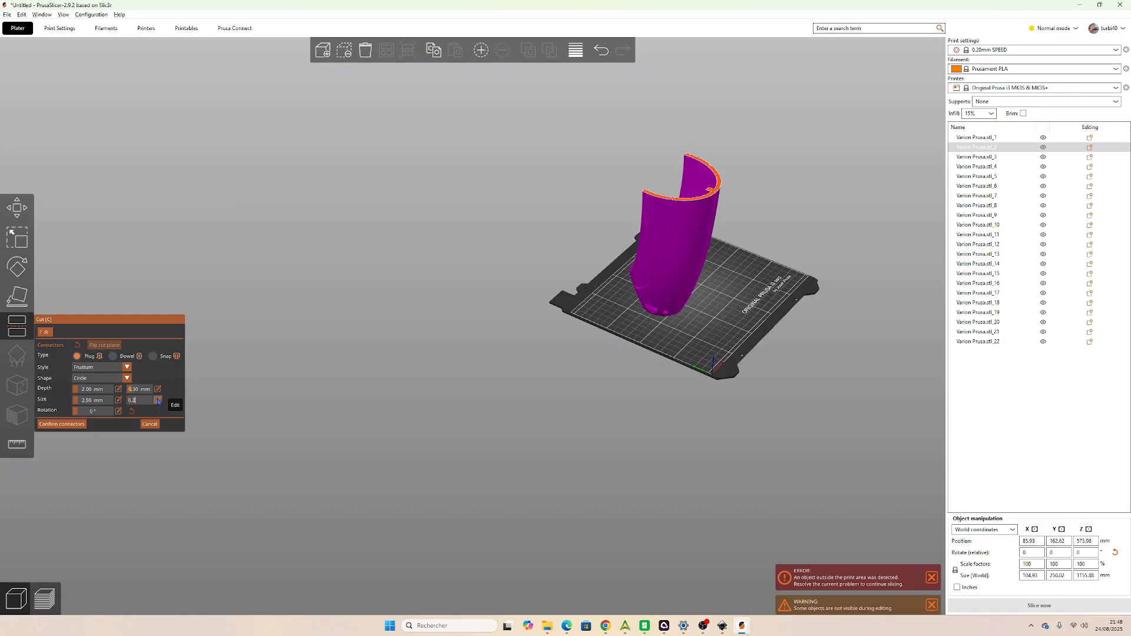
Place three connectors on the fuselage cut face: one near each open end and one at the inner rib.
{"action": "left_click_drag", "start_coordinate": [396, 242], "coordinate": [395, 309]}
{"action": "scroll", "coordinate": [761, 432], "scroll_direction": "up", "scroll_amount": 5}
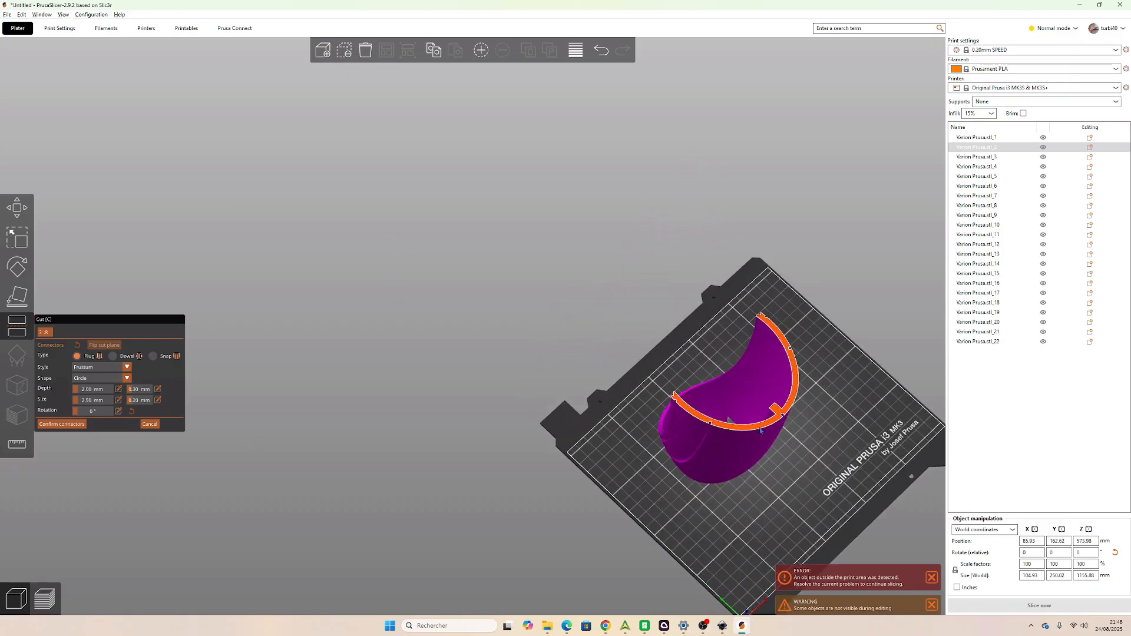
{"action": "right_click_drag", "start_coordinate": [854, 366], "coordinate": [667, 256]}
{"action": "scroll", "coordinate": [667, 255], "scroll_direction": "up", "scroll_amount": 3}
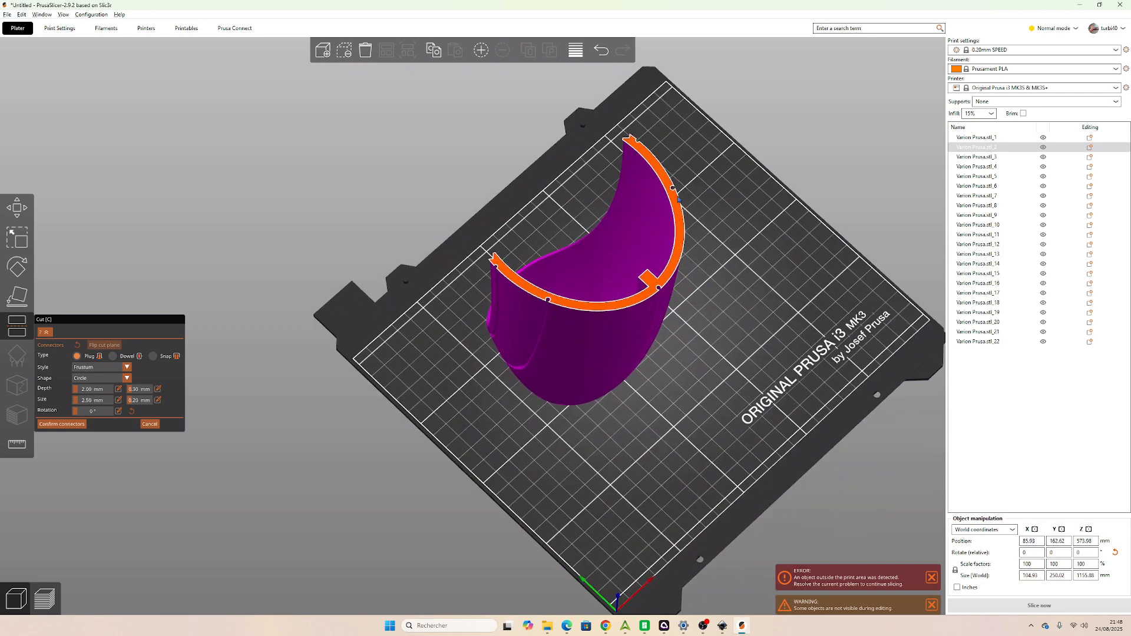
{"action": "left_click", "coordinate": [643, 153]}
{"action": "scroll", "coordinate": [581, 303], "scroll_direction": "up", "scroll_amount": 2}
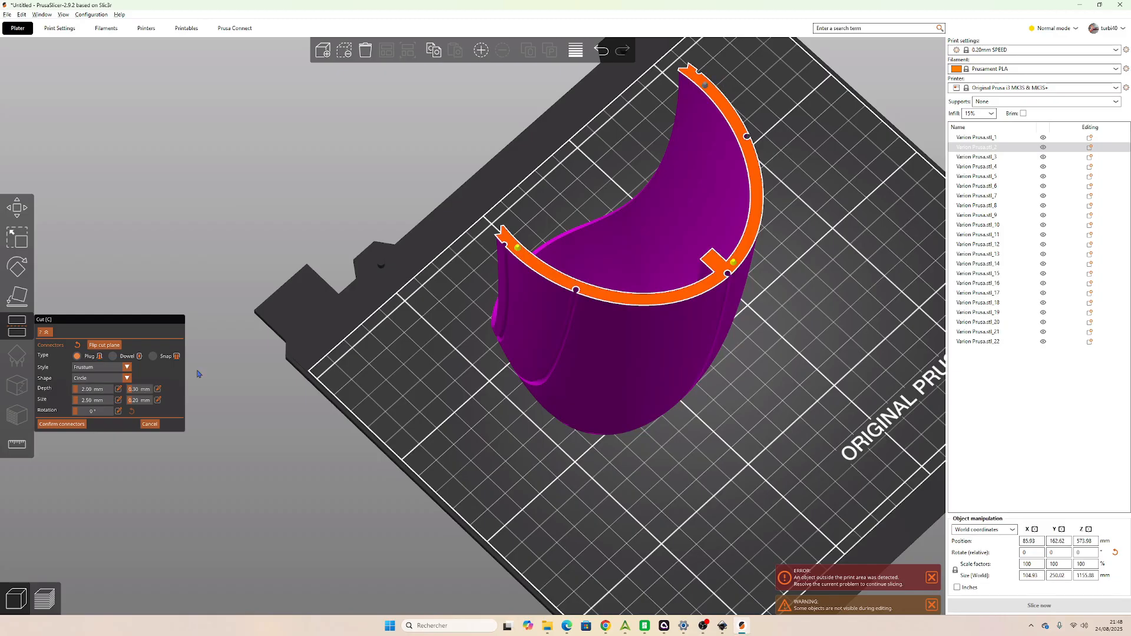
Adjust the placed plug connectors on the open cut face, with a depth of 2 mm and a size of 3 mm.
{"action": "left_click", "coordinate": [117, 390]}
{"action": "type", "text": "3"}
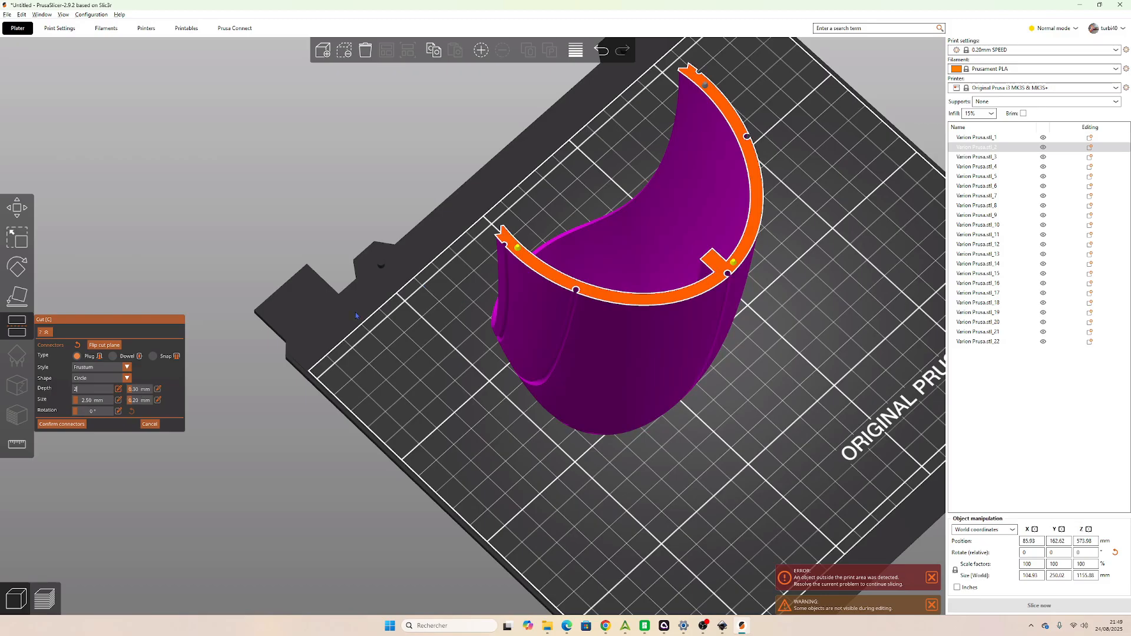
{"action": "left_click", "coordinate": [117, 400]}
{"action": "left_click", "coordinate": [732, 262]}
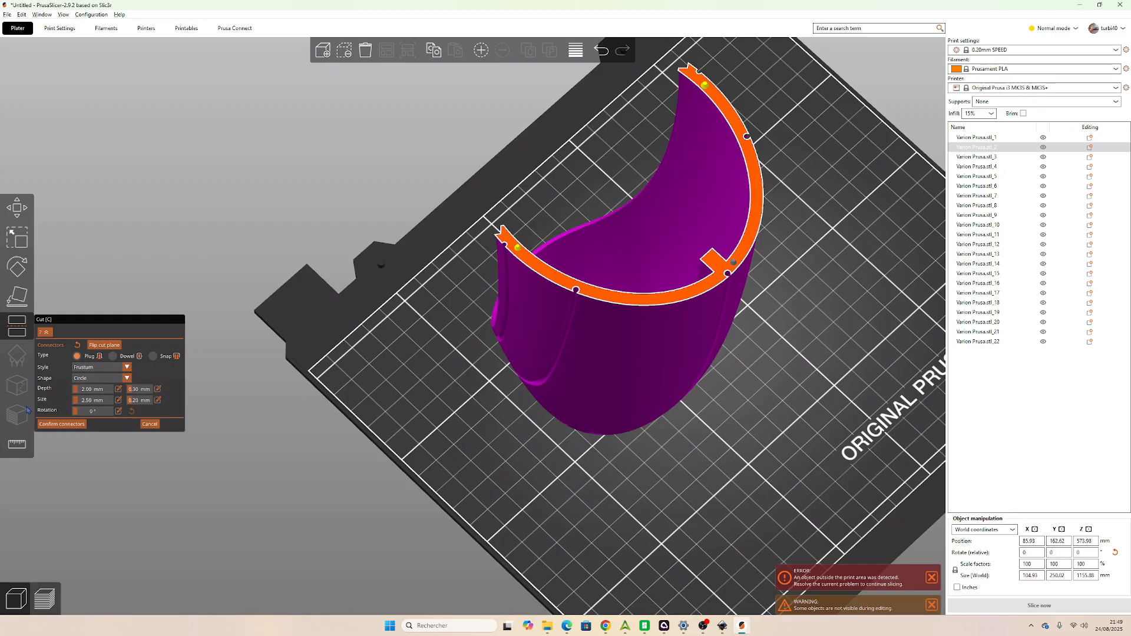
{"action": "left_click", "coordinate": [118, 400]}
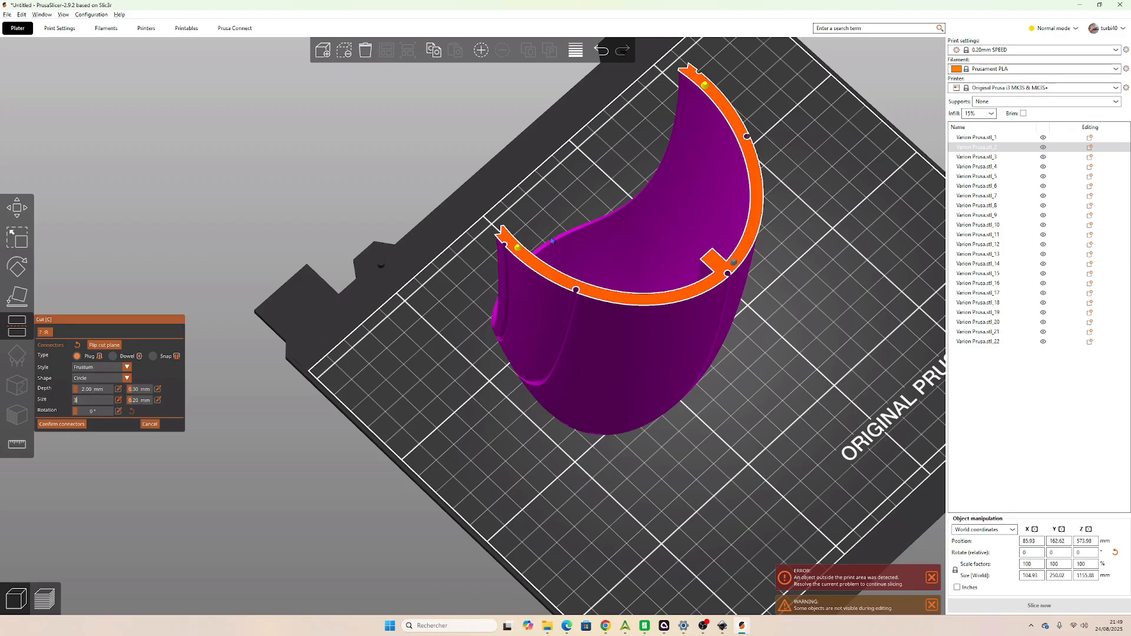
{"action": "left_click", "coordinate": [518, 250]}
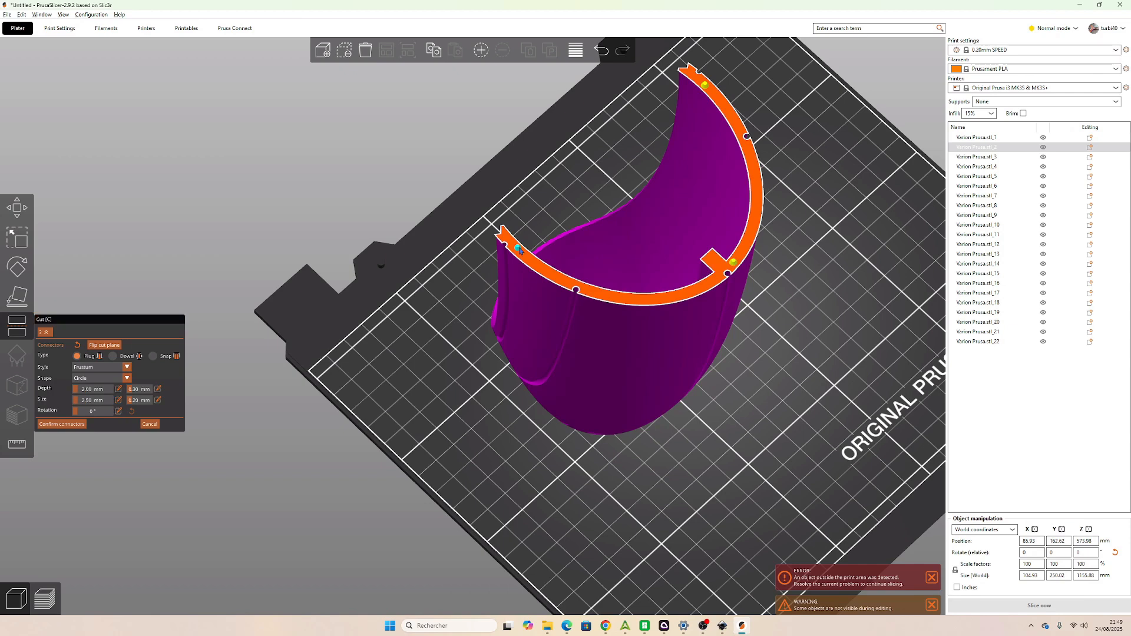
{"action": "left_click", "coordinate": [96, 400]}
{"action": "left_click_drag", "start_coordinate": [96, 405], "coordinate": [90, 405]}
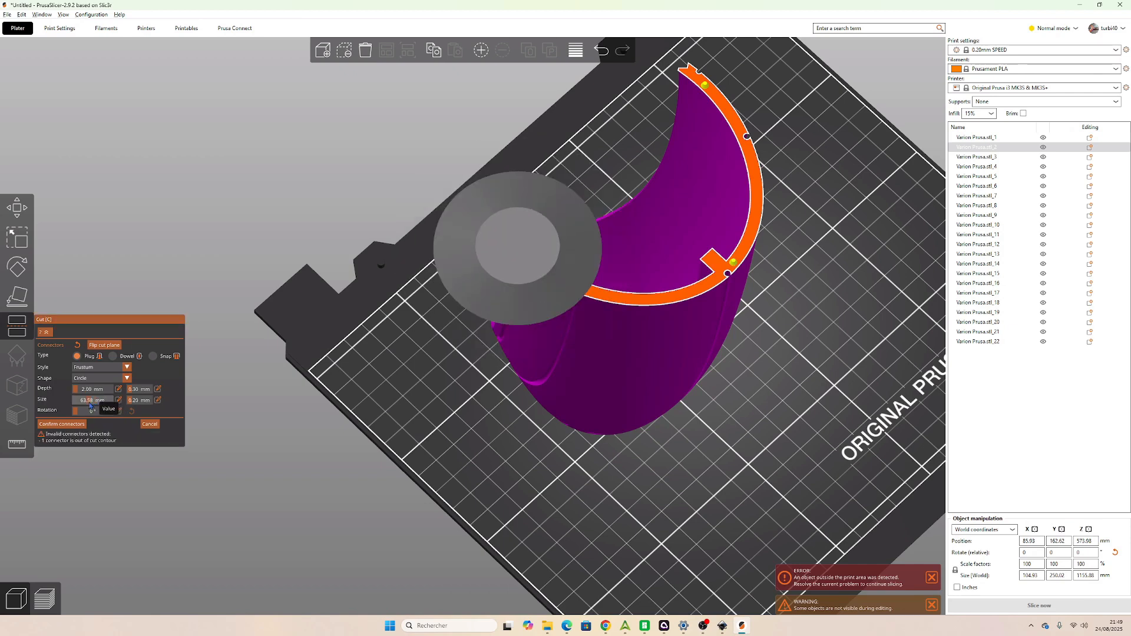
{"action": "left_click", "coordinate": [118, 401]}
{"action": "type", "text": "3"}
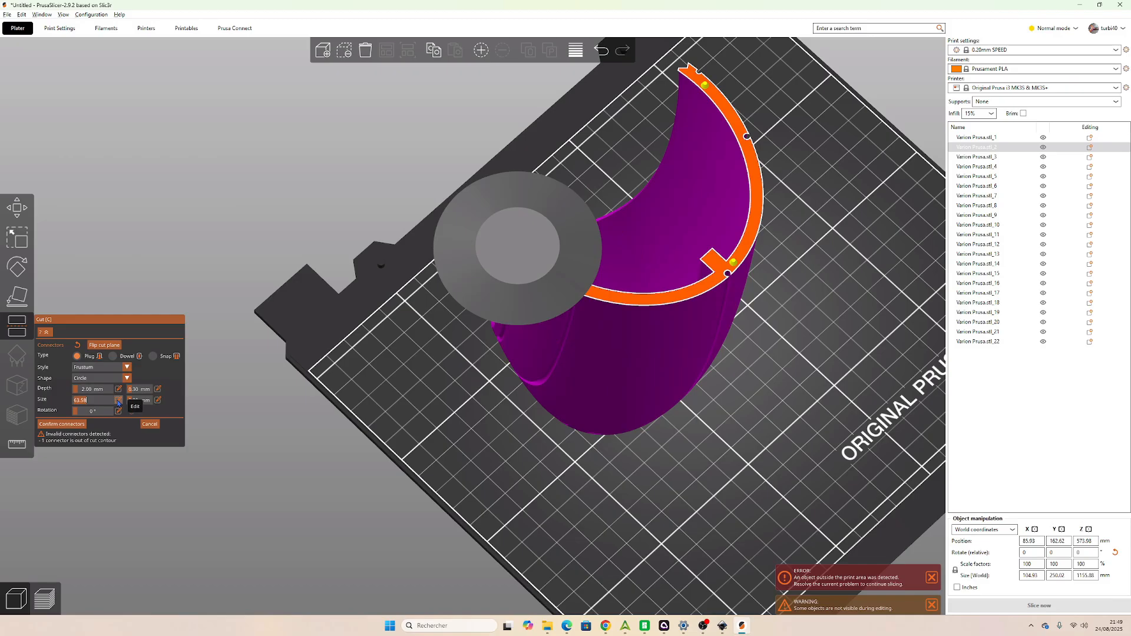
Confirm the connectors and perform the cut through the fuselage at Z 200 mm.
{"action": "scroll", "coordinate": [372, 248], "scroll_direction": "down", "scroll_amount": 2}
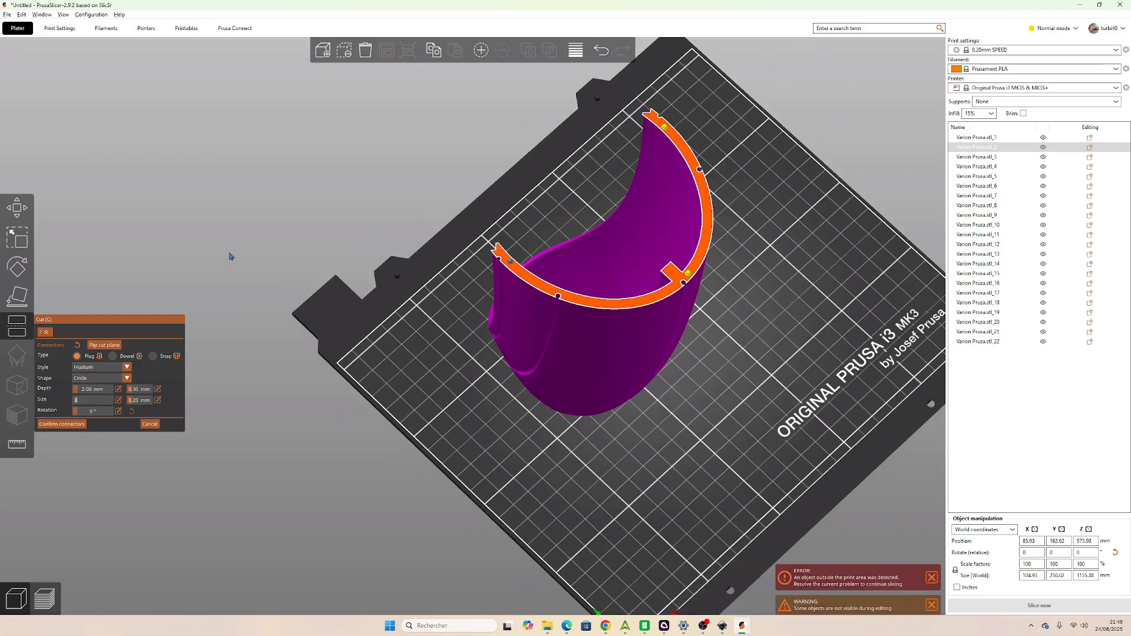
{"action": "left_click", "coordinate": [62, 424]}
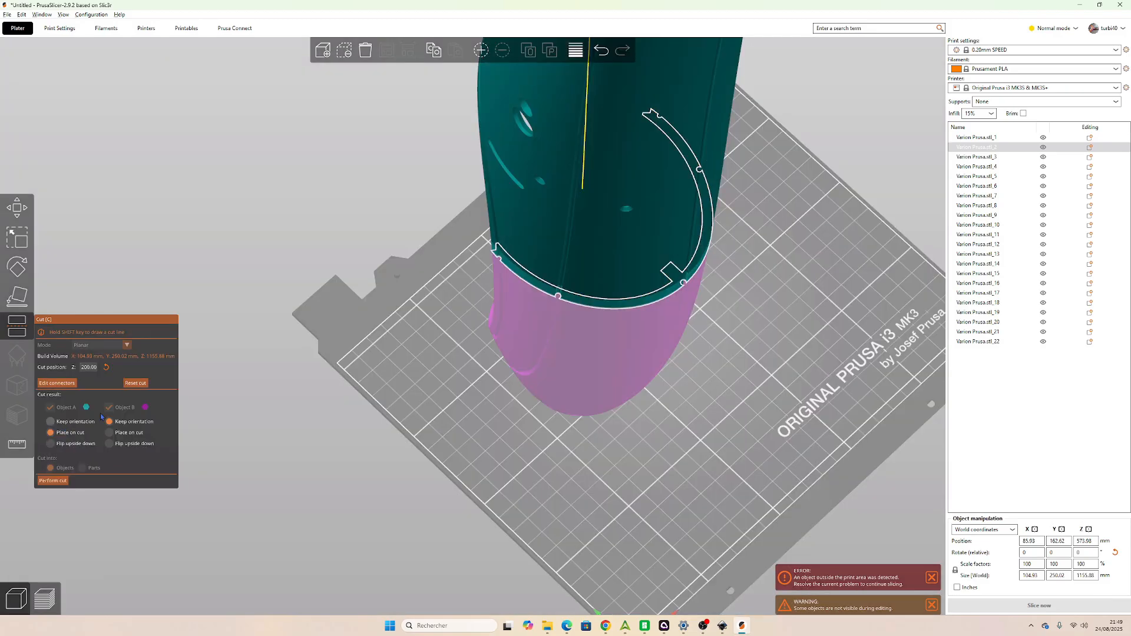
{"action": "left_click", "coordinate": [53, 481]}
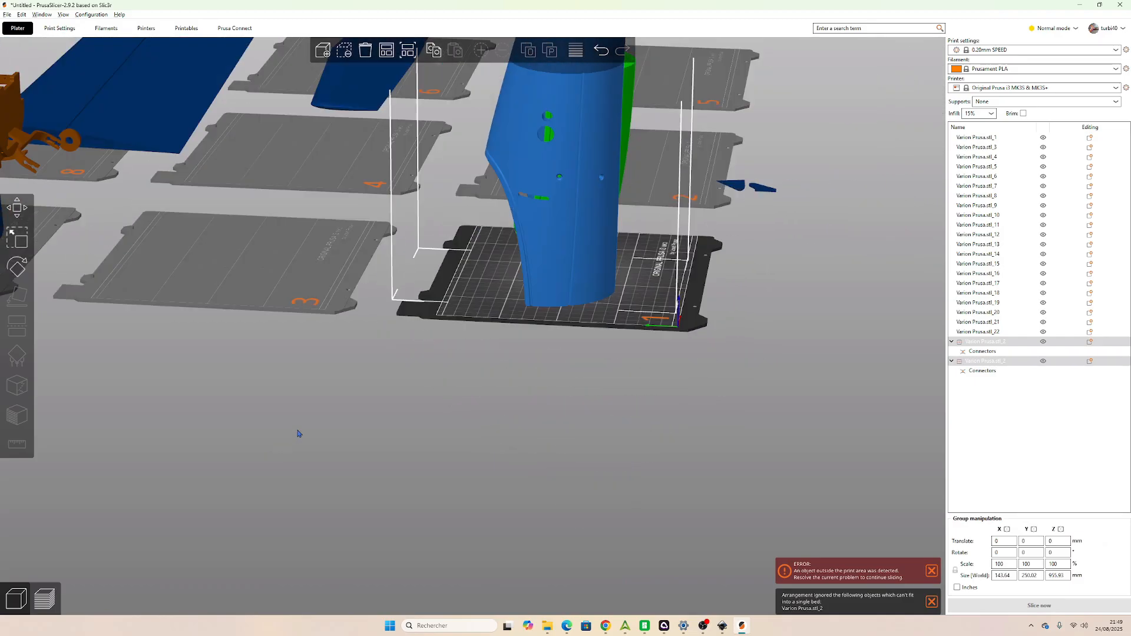
Move the remaining tall fuselage piece aside to about X 243, Y 156 mm and set its planar cut at Z 200 mm.
{"action": "left_click_drag", "start_coordinate": [297, 434], "coordinate": [322, 393]}
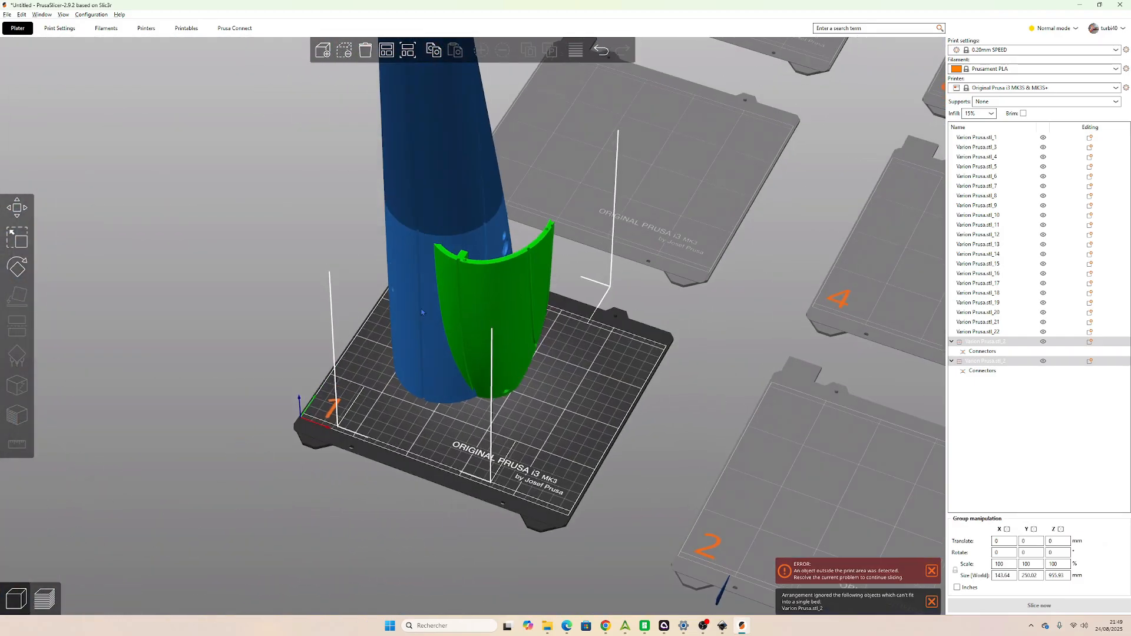
{"action": "scroll", "coordinate": [422, 312], "scroll_direction": "down", "scroll_amount": 5}
{"action": "left_click_drag", "start_coordinate": [331, 351], "coordinate": [337, 352]}
{"action": "left_click", "coordinate": [354, 341]}
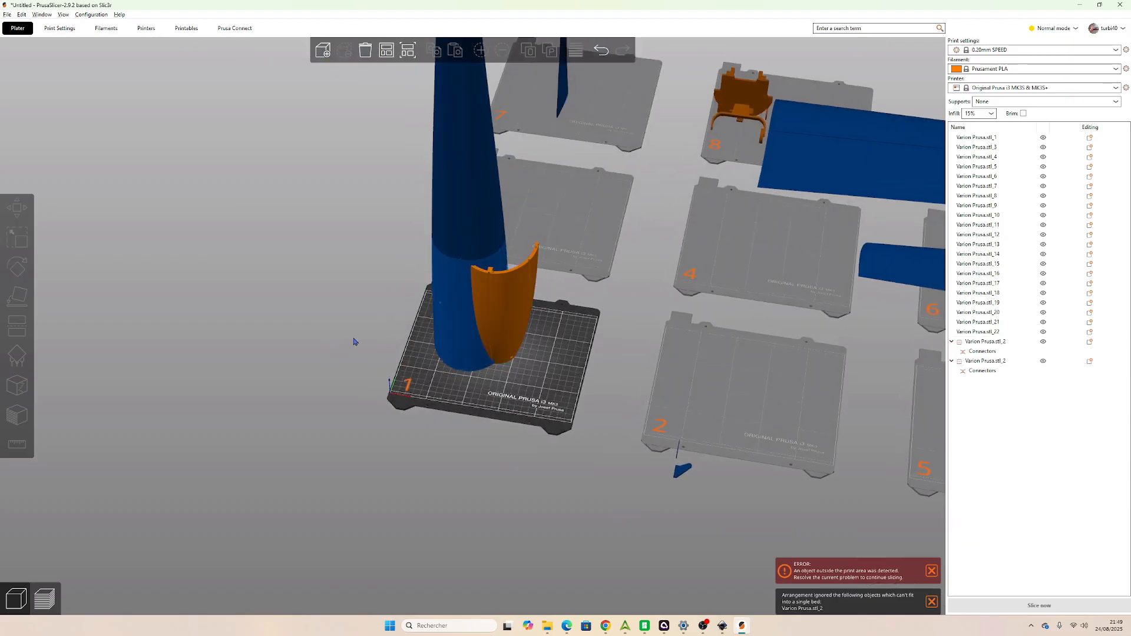
{"action": "left_click_drag", "start_coordinate": [428, 287], "coordinate": [557, 305]}
{"action": "key", "text": "c"}
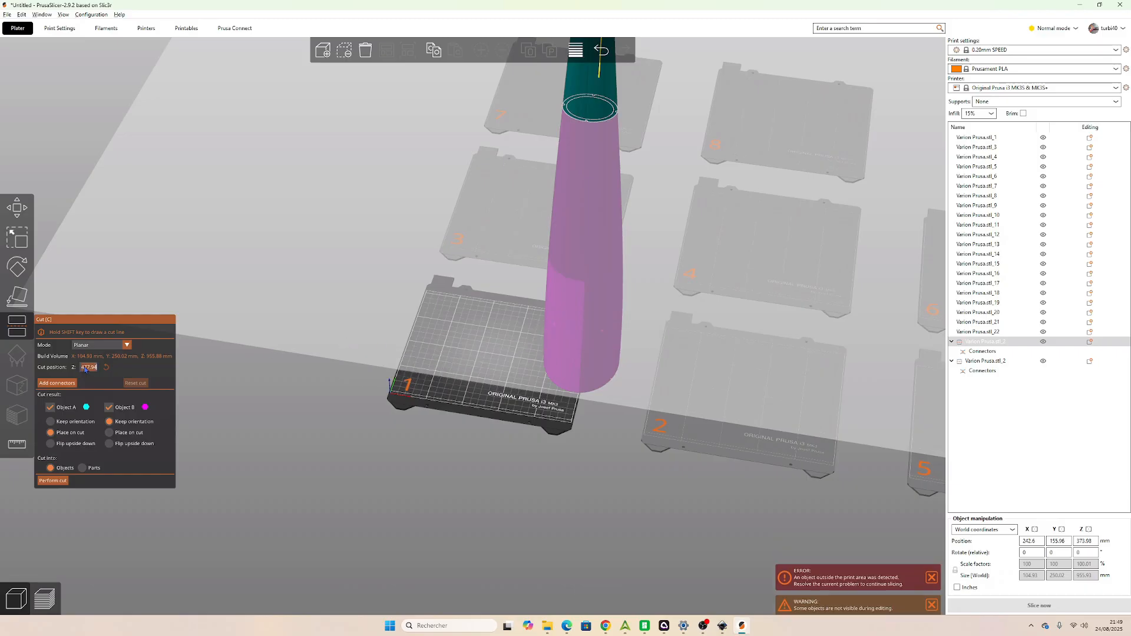
{"action": "type", "text": "200"}
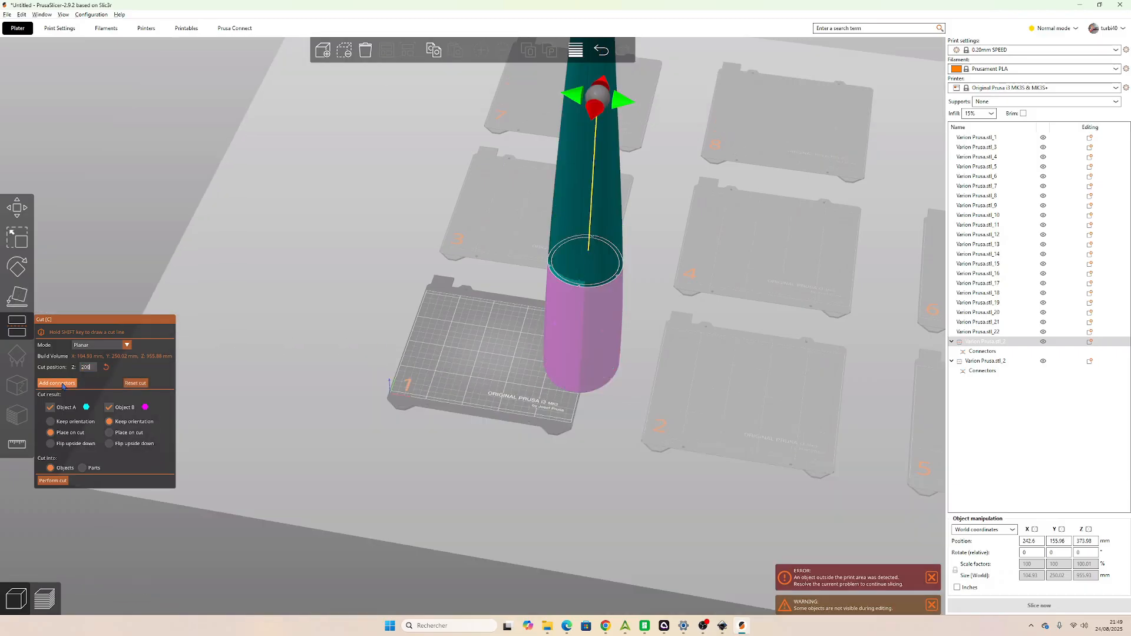
Place three plug connectors spaced around the ring-shaped cut face at the edge of plate 1 and perform the cut.
{"action": "left_click", "coordinate": [70, 382]}
{"action": "scroll", "coordinate": [586, 241], "scroll_direction": "up", "scroll_amount": 10}
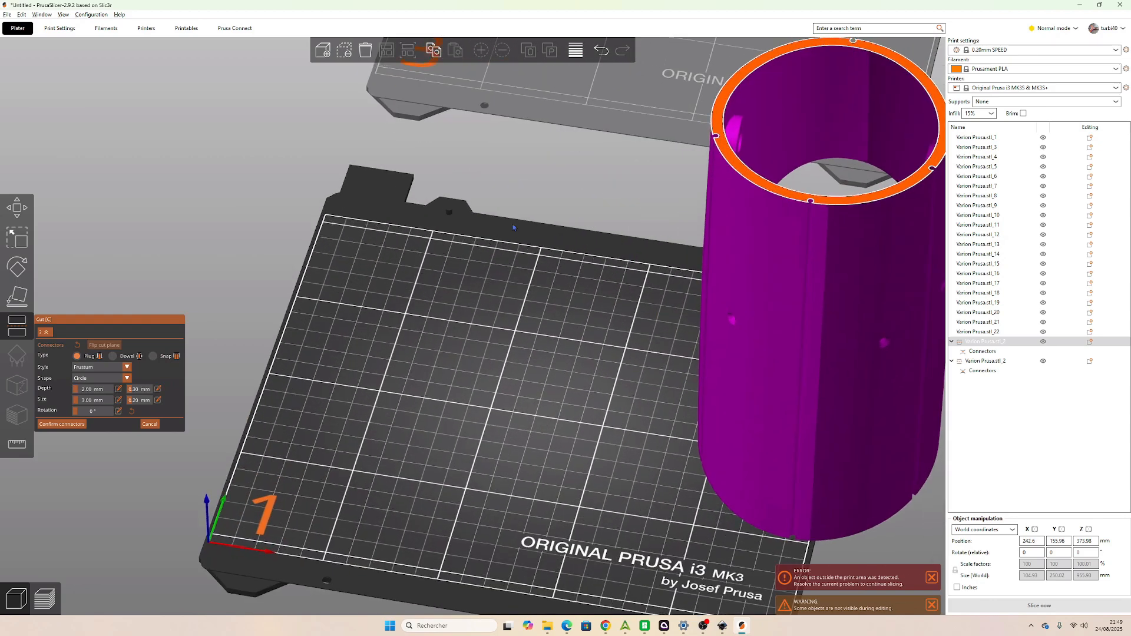
{"action": "scroll", "coordinate": [510, 293], "scroll_direction": "up", "scroll_amount": 2}
{"action": "scroll", "coordinate": [589, 324], "scroll_direction": "down", "scroll_amount": 8}
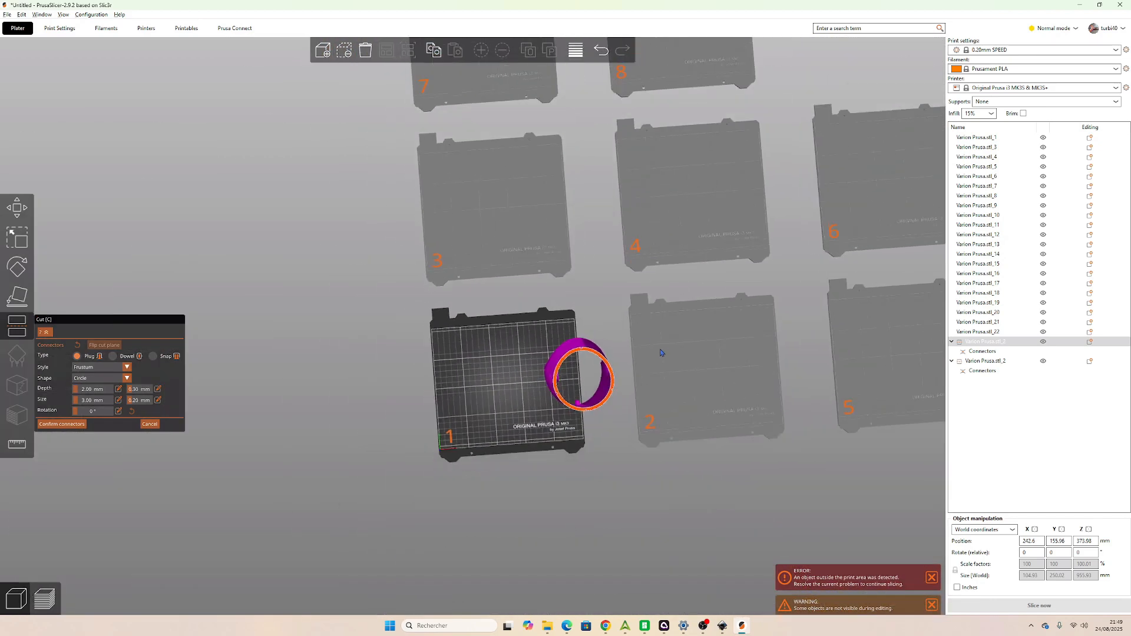
{"action": "scroll", "coordinate": [663, 353], "scroll_direction": "up", "scroll_amount": 5}
{"action": "scroll", "coordinate": [648, 342], "scroll_direction": "up", "scroll_amount": 6}
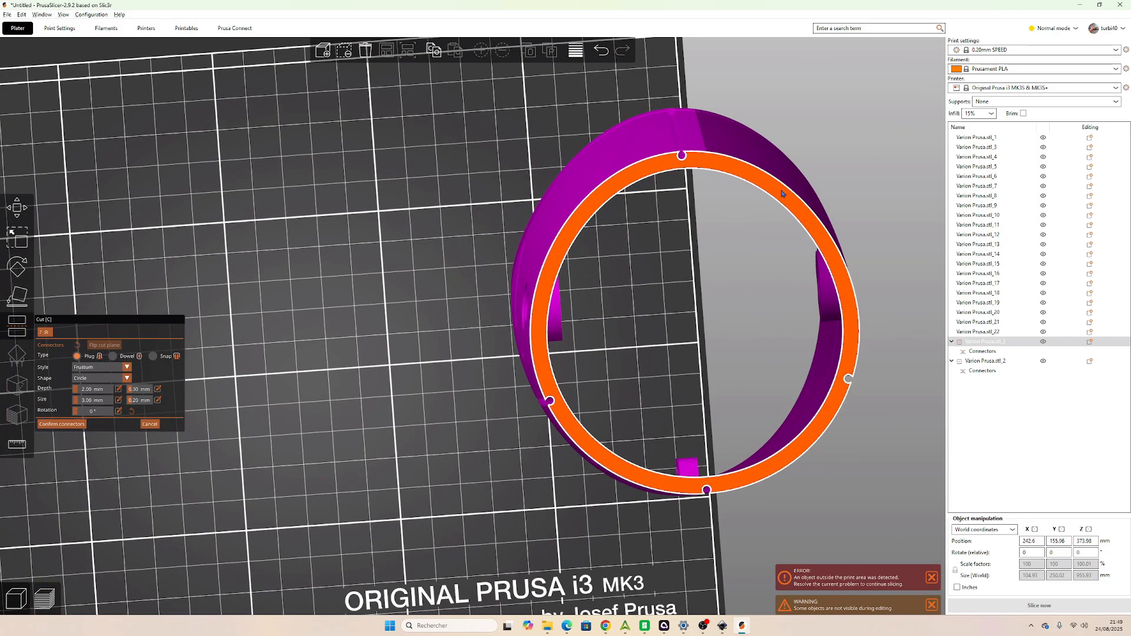
{"action": "left_click", "coordinate": [778, 192]}
{"action": "left_click", "coordinate": [562, 242]}
{"action": "left_click", "coordinate": [734, 483]}
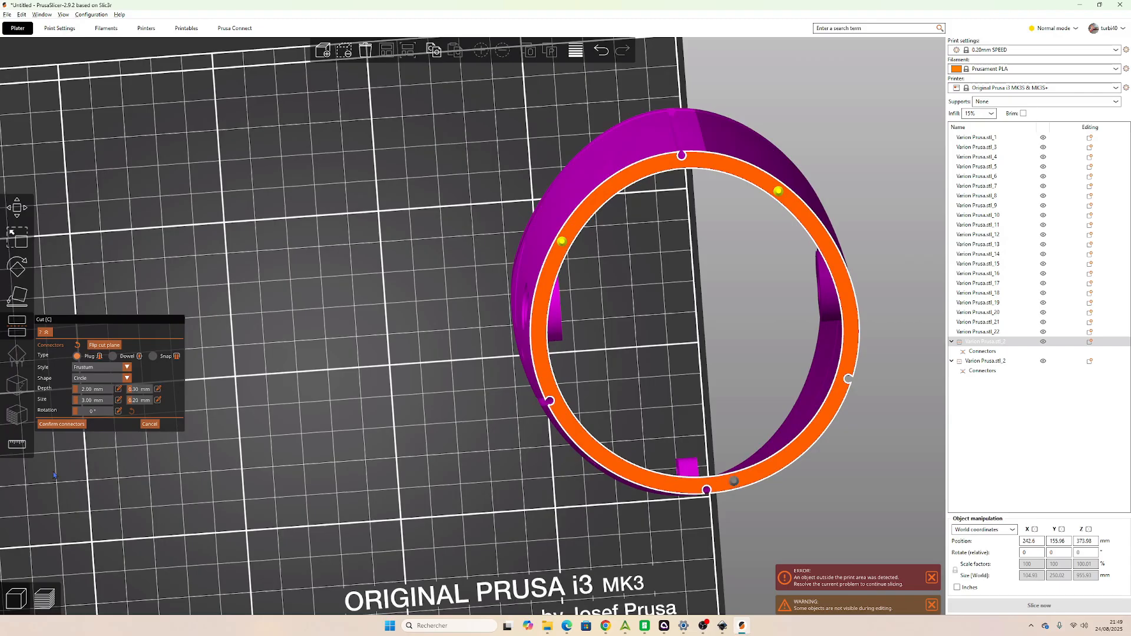
{"action": "left_click", "coordinate": [62, 424]}
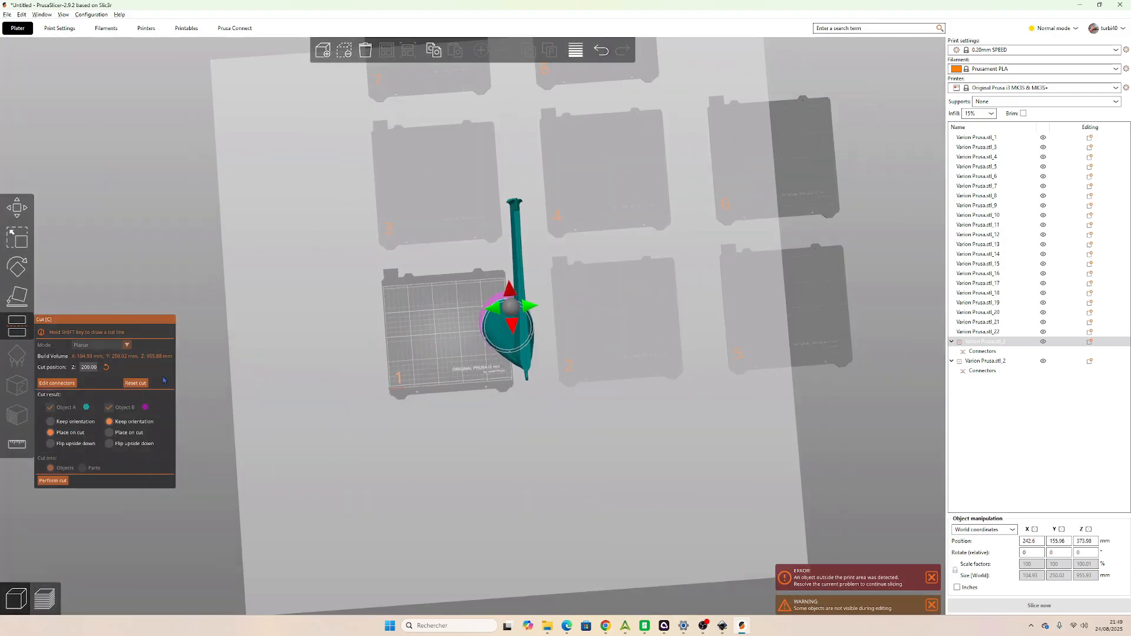
{"action": "left_click", "coordinate": [52, 480]}
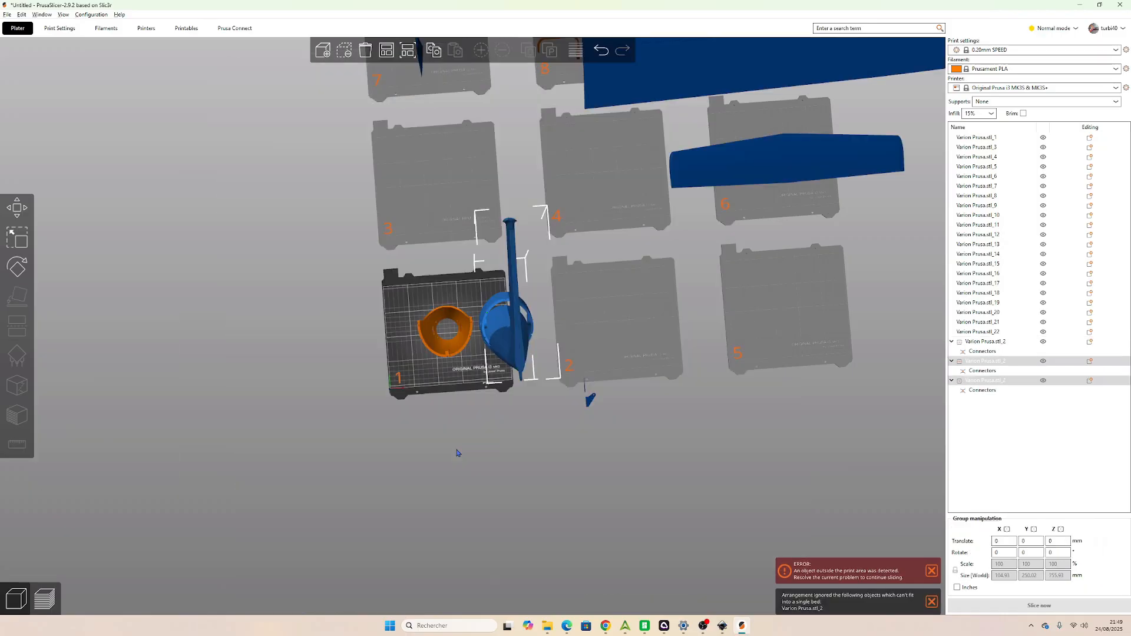
Move the leftover upper fuselage to about X 391, Y 160 mm and set its planar cut at Z 200 mm.
{"action": "left_click_drag", "start_coordinate": [460, 426], "coordinate": [439, 408]}
{"action": "left_click", "coordinate": [439, 408]}
{"action": "left_click_drag", "start_coordinate": [504, 271], "coordinate": [573, 283]}
{"action": "key", "text": "c"}
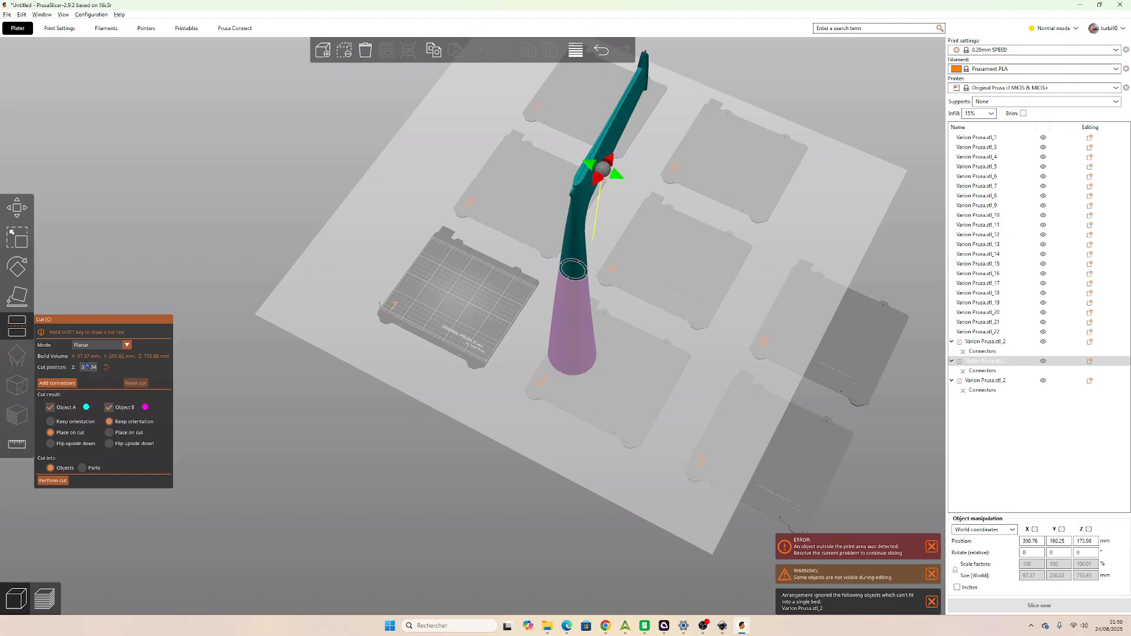
{"action": "type", "text": "2.0"}
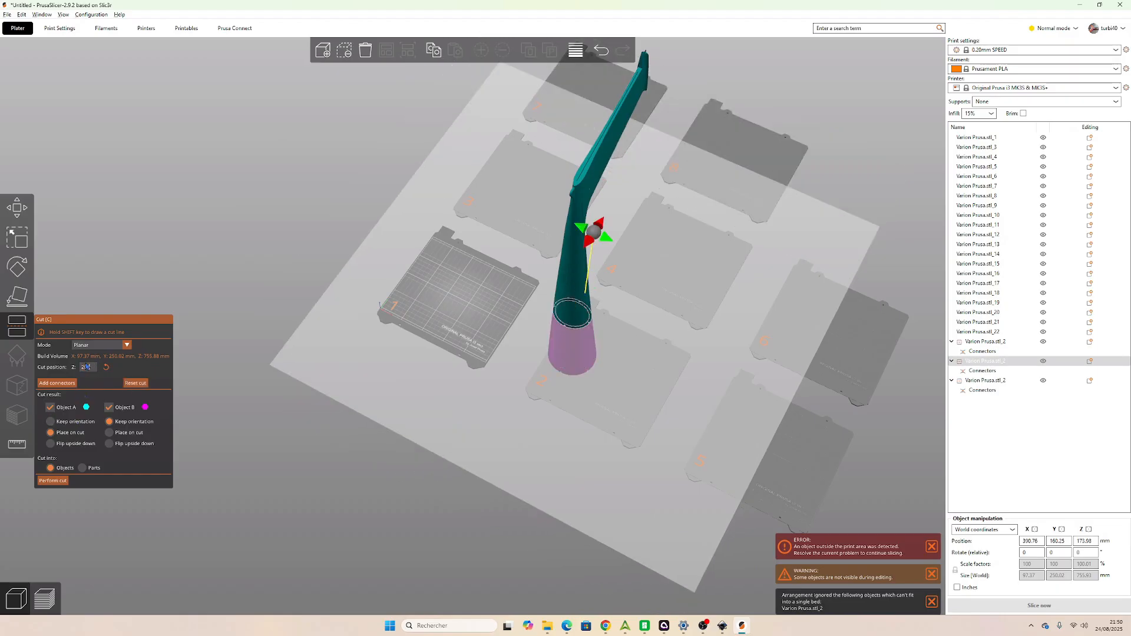
{"action": "type", "text": "0"}
Add three plug connectors around the tapered section's oval cut face and perform the cut.
{"action": "left_click", "coordinate": [57, 383]}
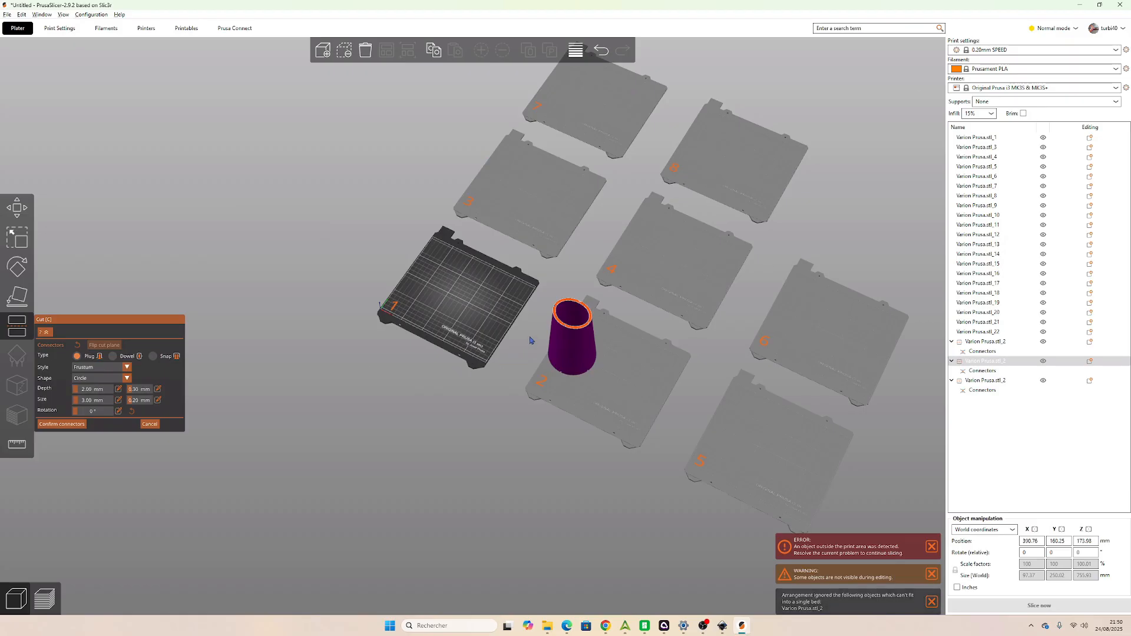
{"action": "scroll", "coordinate": [587, 302], "scroll_direction": "up", "scroll_amount": 10}
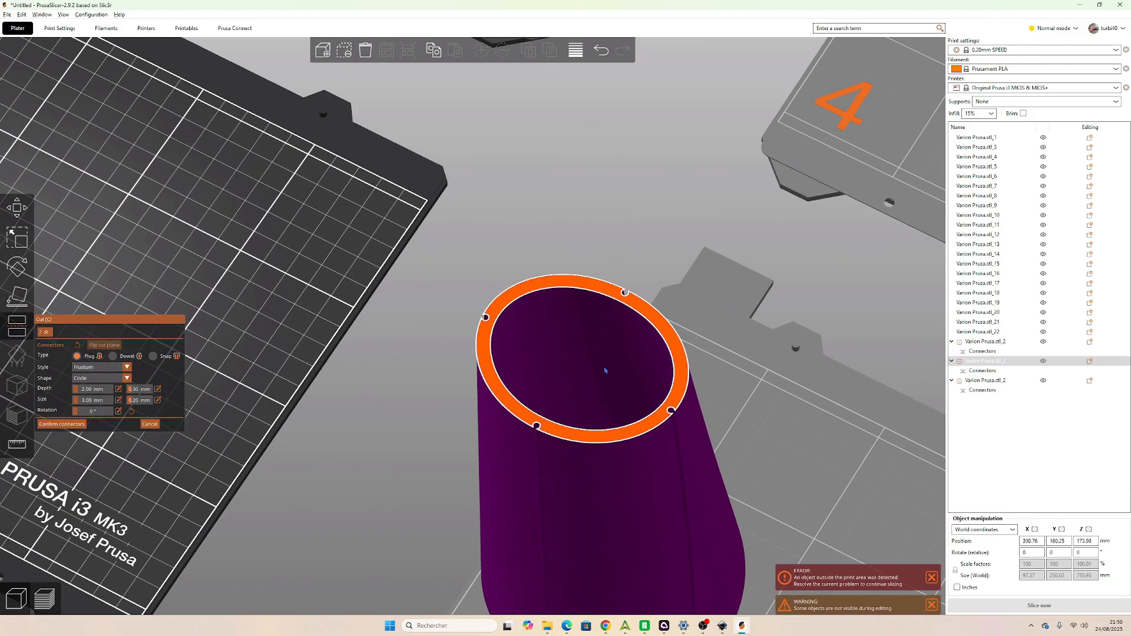
{"action": "scroll", "coordinate": [605, 370], "scroll_direction": "up", "scroll_amount": 3}
{"action": "left_click", "coordinate": [585, 270]}
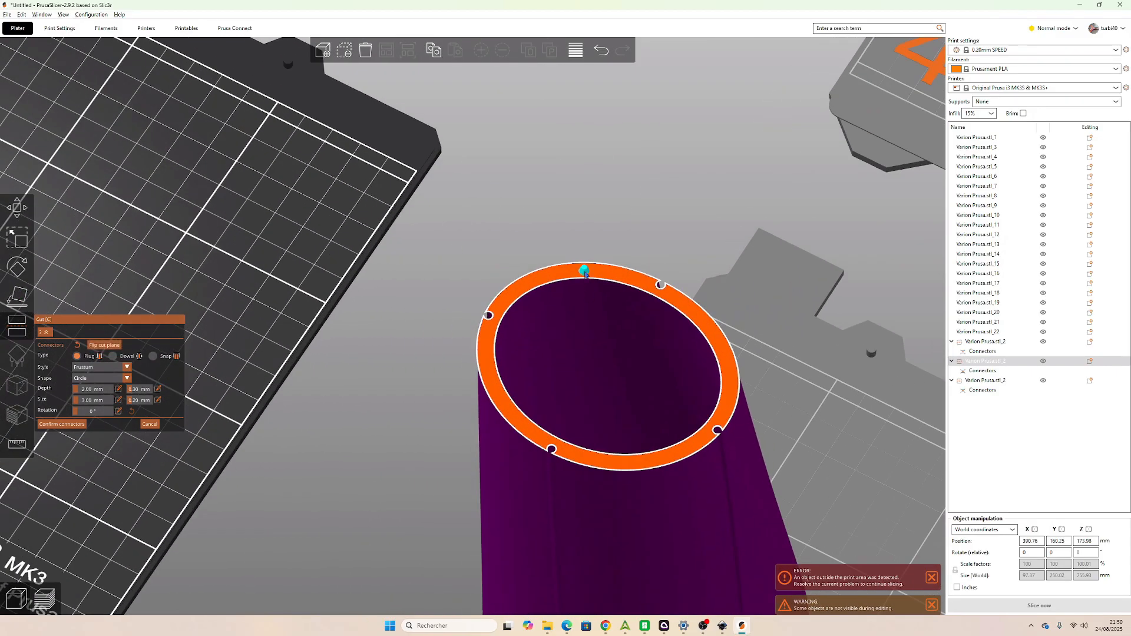
{"action": "left_click", "coordinate": [728, 366]}
{"action": "left_click", "coordinate": [529, 429]}
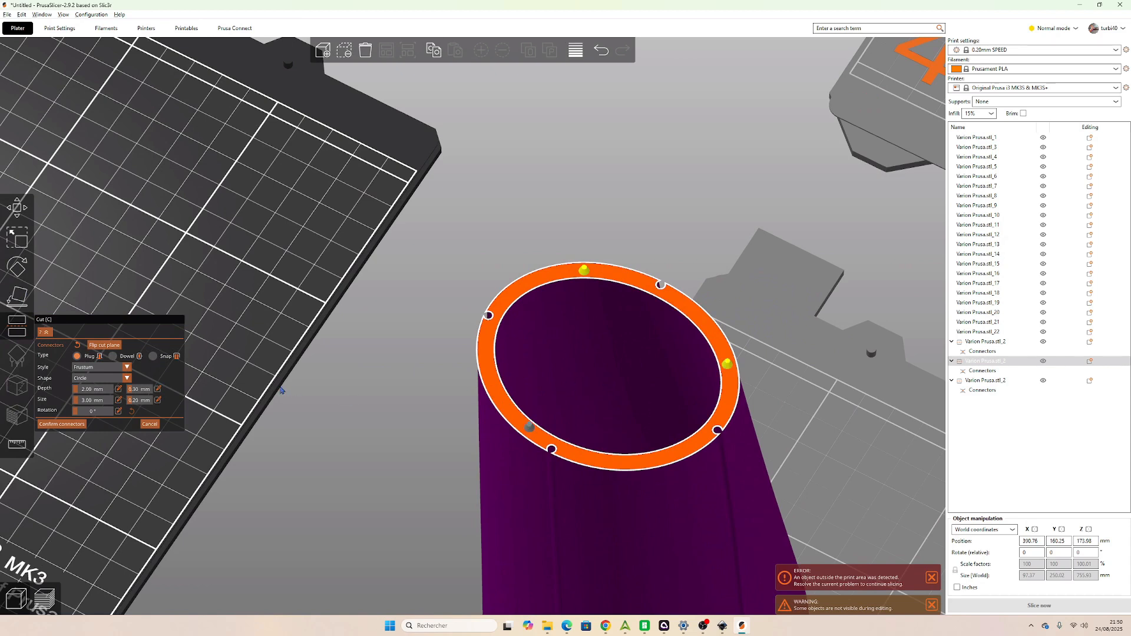
{"action": "left_click", "coordinate": [63, 424]}
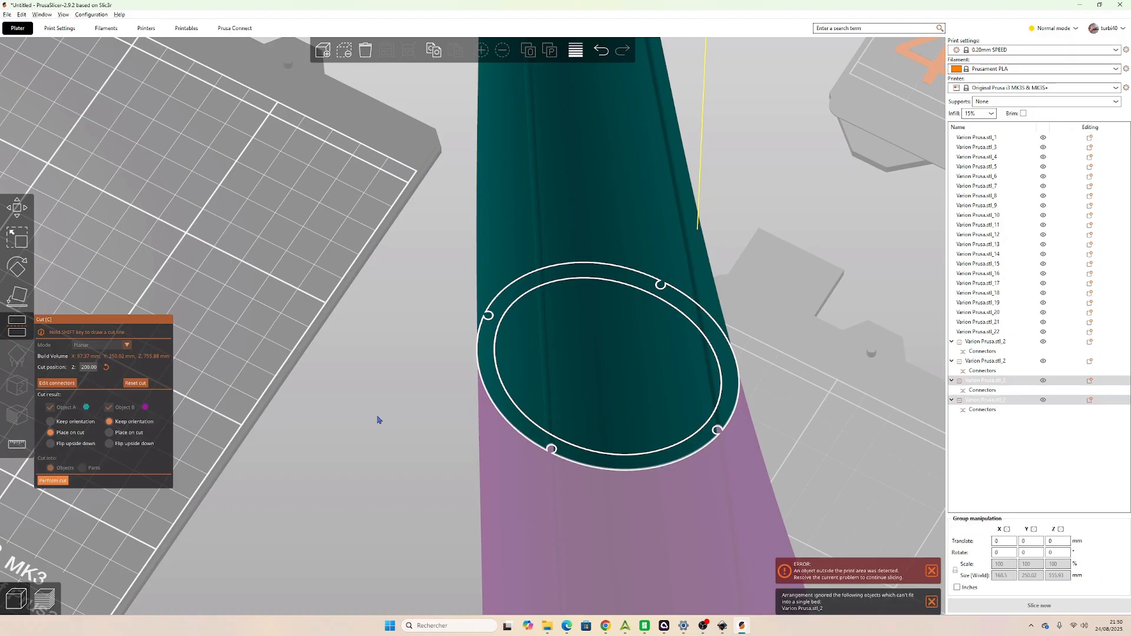
Move the remaining tail piece clear of the section on plate 2, to about X 577, Y 207 mm, and set its planar cut at Z 200 mm.
{"action": "scroll", "coordinate": [378, 420], "scroll_direction": "down", "scroll_amount": 15}
{"action": "left_click", "coordinate": [388, 438]}
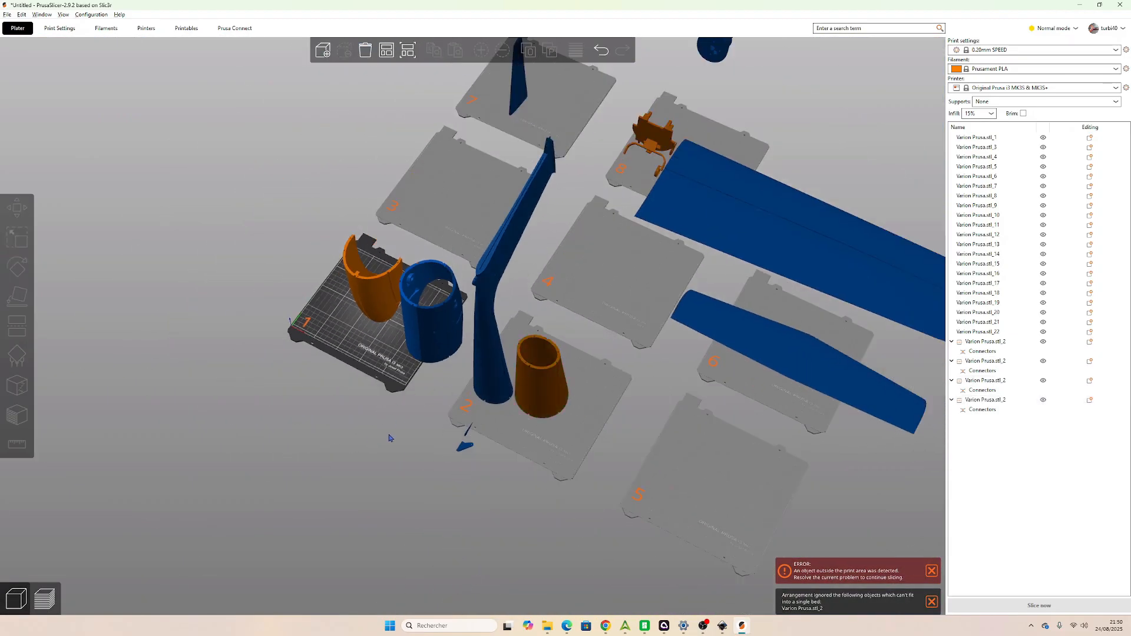
{"action": "left_click_drag", "start_coordinate": [473, 368], "coordinate": [592, 389]}
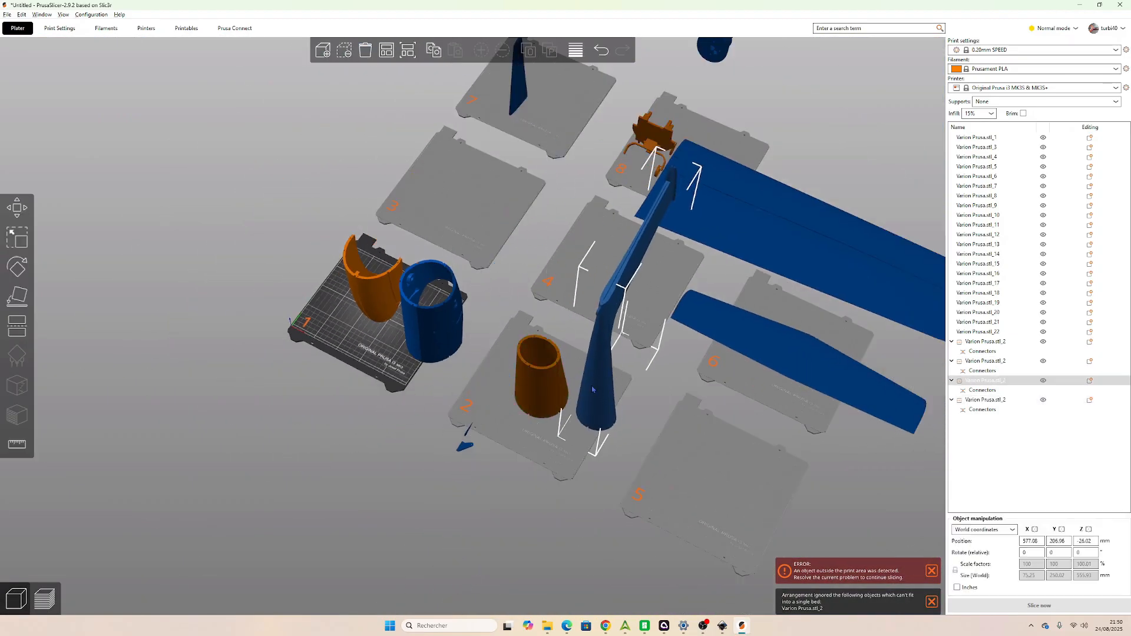
{"action": "key", "text": "c"}
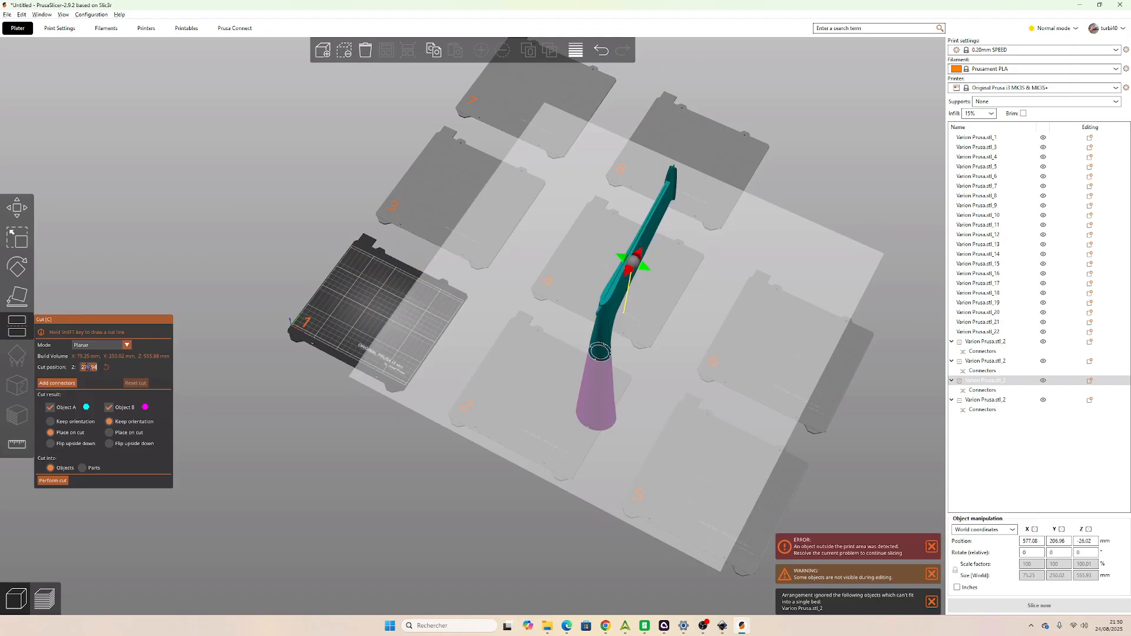
{"action": "type", "text": "200"}
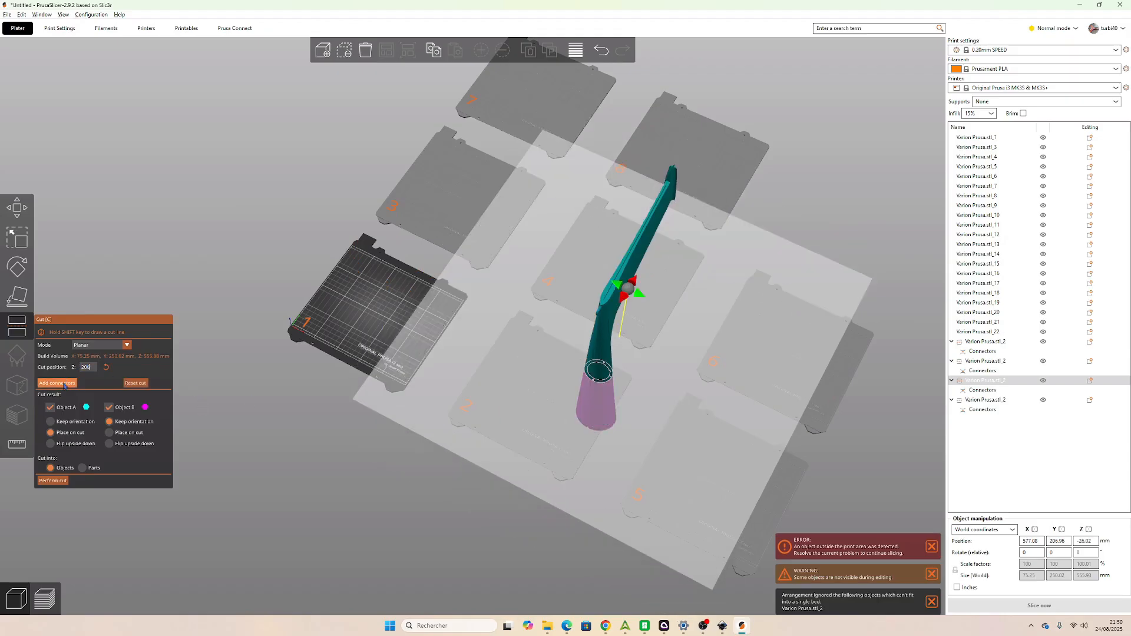
Place three plug connectors around the narrow tail-boom cut face, clear of its notches, and cut off the section.
{"action": "left_click", "coordinate": [57, 384]}
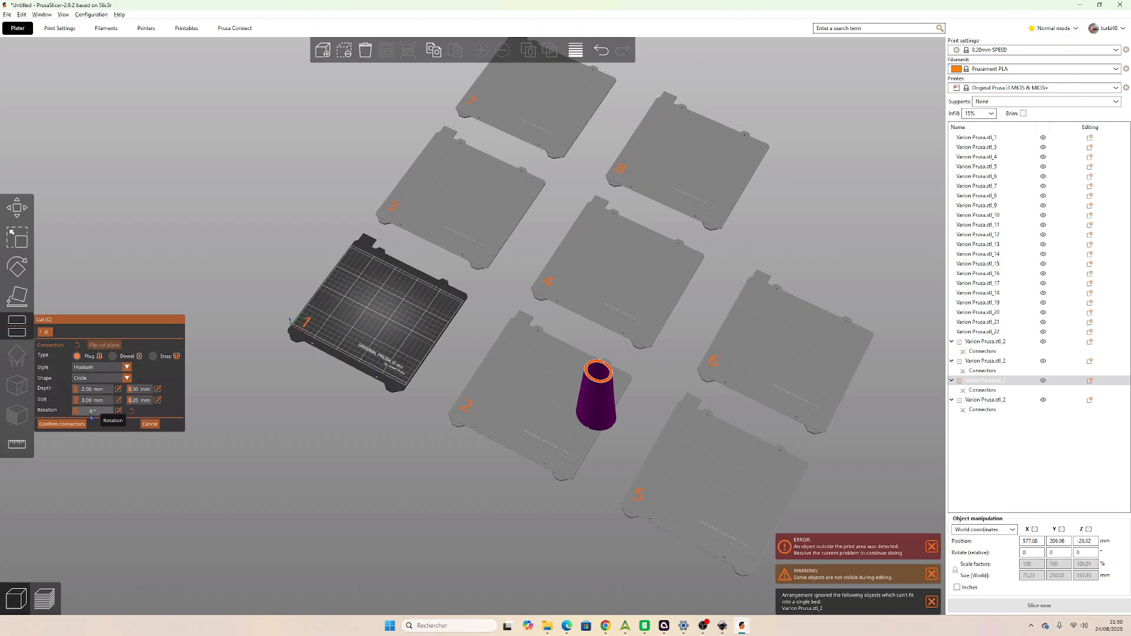
{"action": "scroll", "coordinate": [378, 308], "scroll_direction": "up", "scroll_amount": 8}
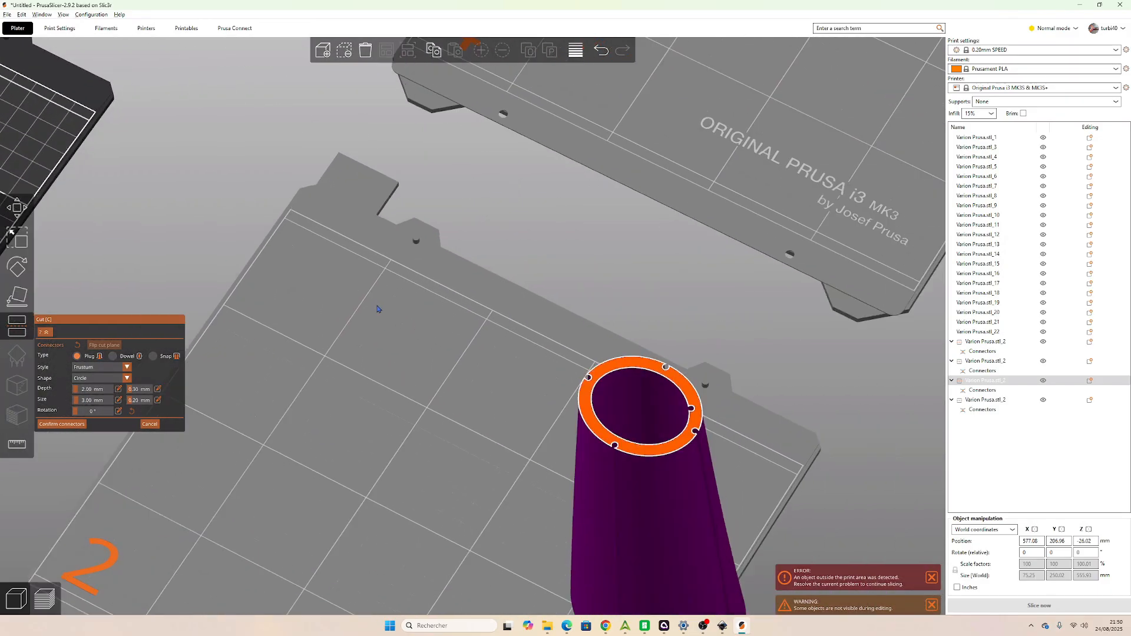
{"action": "right_click_drag", "start_coordinate": [378, 308], "coordinate": [238, 293]}
{"action": "scroll", "coordinate": [586, 397], "scroll_direction": "up", "scroll_amount": 4}
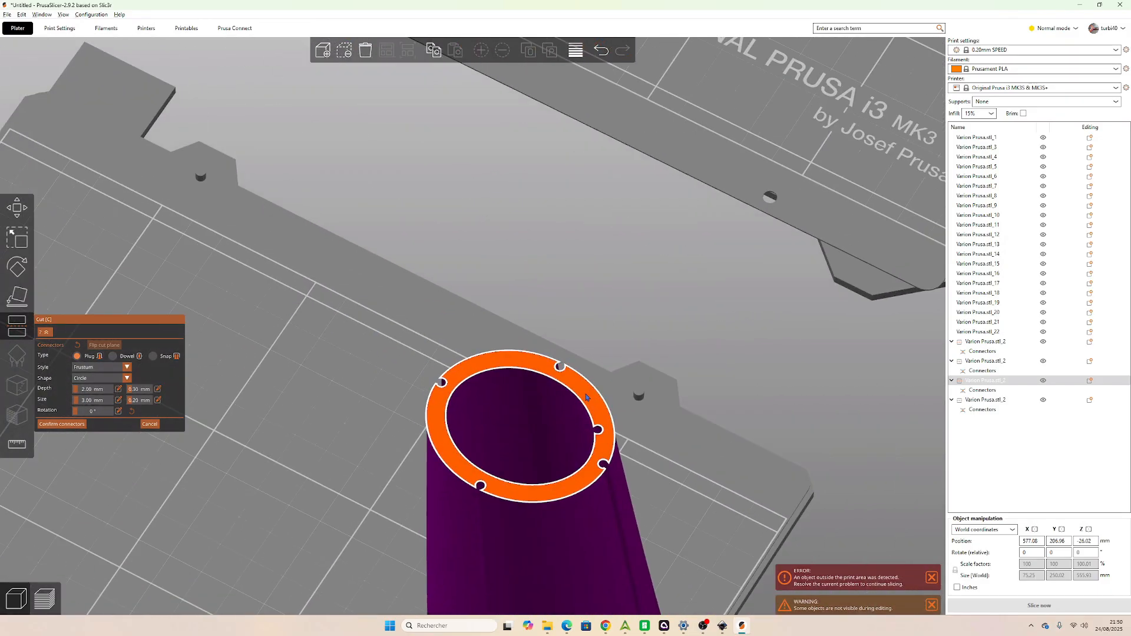
{"action": "left_click", "coordinate": [518, 360]}
{"action": "left_click", "coordinate": [595, 409]}
{"action": "left_click", "coordinate": [454, 465]}
{"action": "mouse_move", "coordinate": [457, 464]}
{"action": "left_mouse_down"}
{"action": "mouse_move", "coordinate": [444, 466]}
{"action": "mouse_move", "coordinate": [458, 463]}
{"action": "left_mouse_up"}
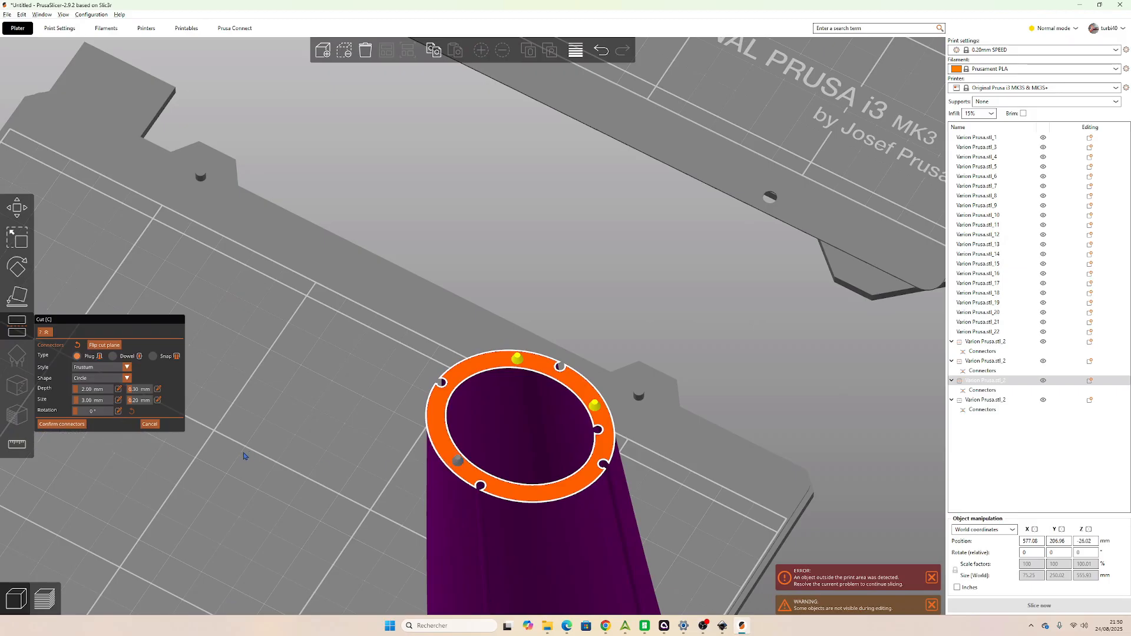
{"action": "left_click", "coordinate": [62, 424]}
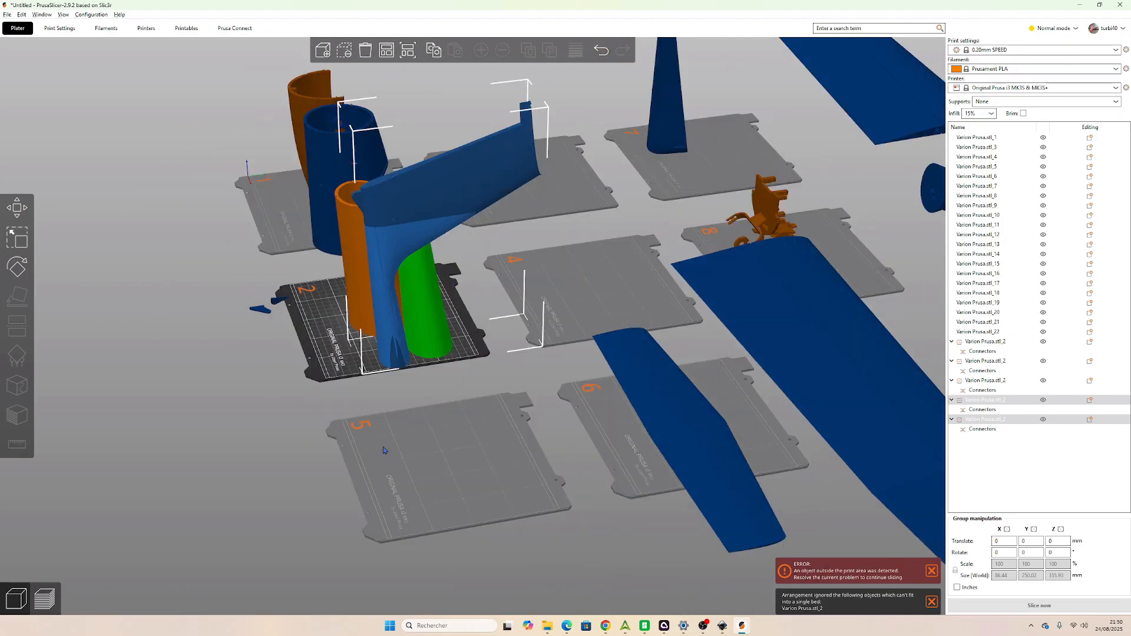
Split the finned tail piece with a planar cut at Z 177.94 mm, adding plug connectors at the rounded end of the cut face.
{"action": "scroll", "coordinate": [383, 445], "scroll_direction": "up", "scroll_amount": 1}
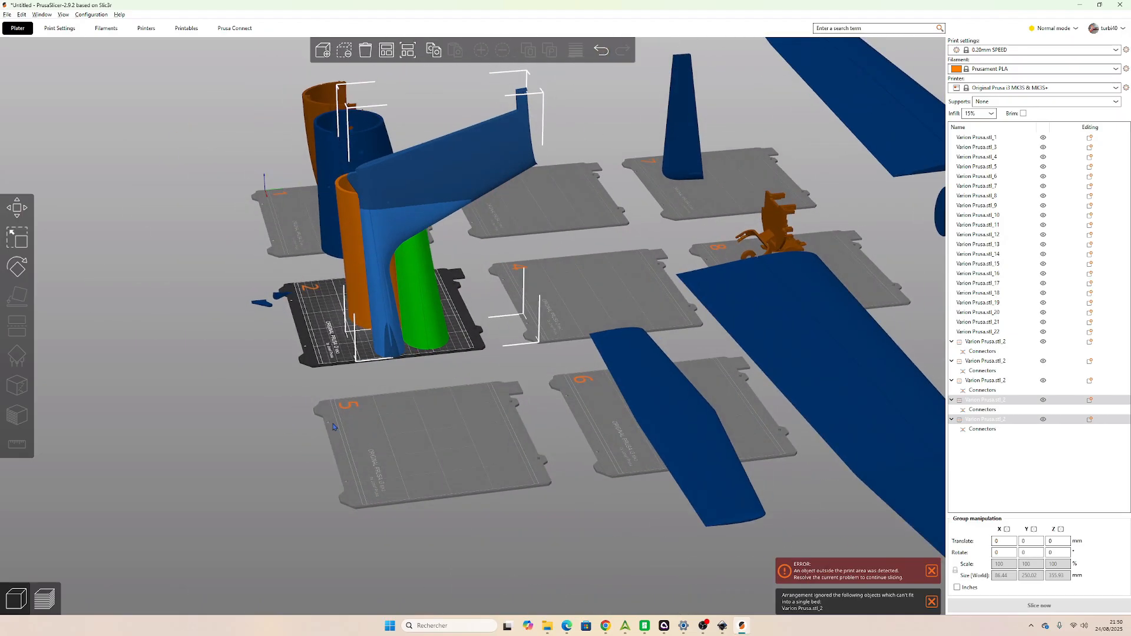
{"action": "left_click", "coordinate": [155, 374]}
{"action": "left_click", "coordinate": [419, 187]}
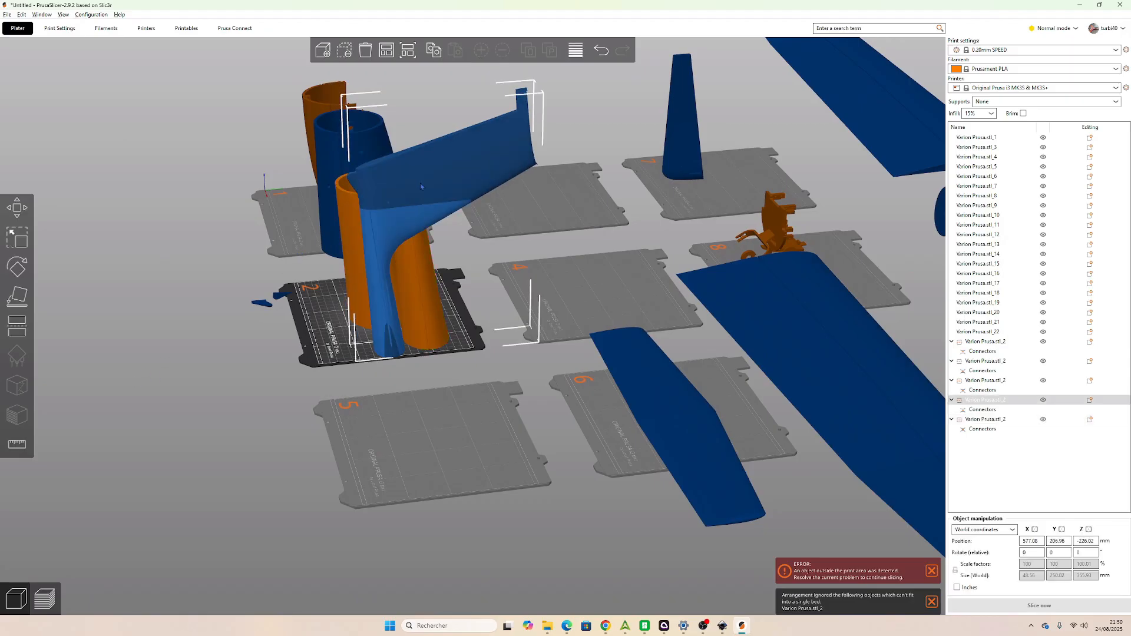
{"action": "key", "text": "c"}
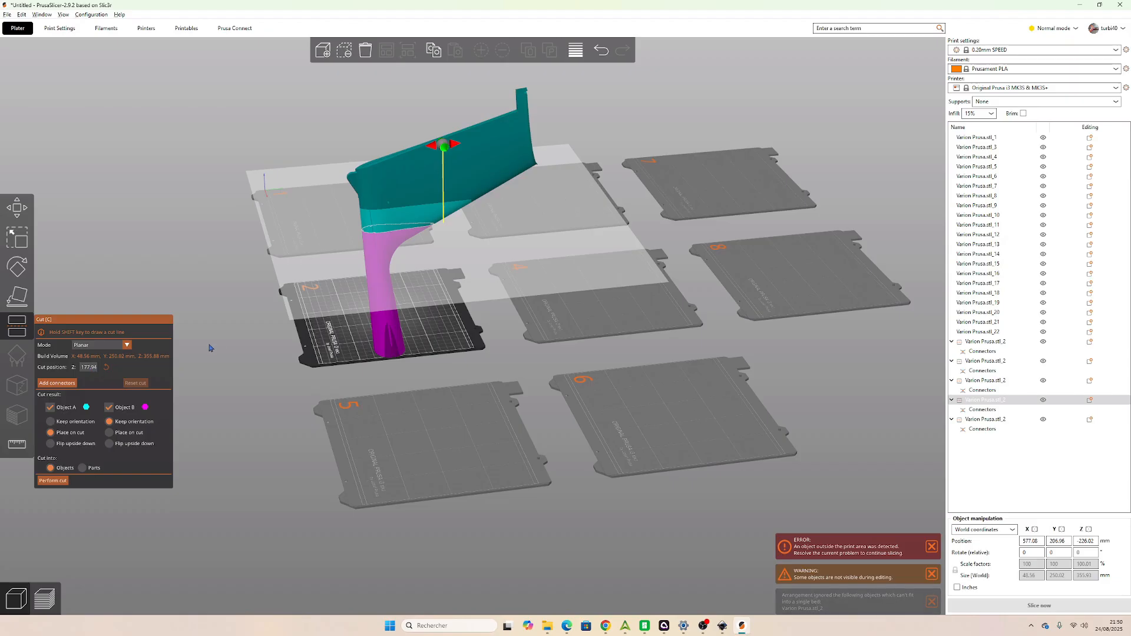
{"action": "left_click_drag", "start_coordinate": [241, 338], "coordinate": [240, 330]}
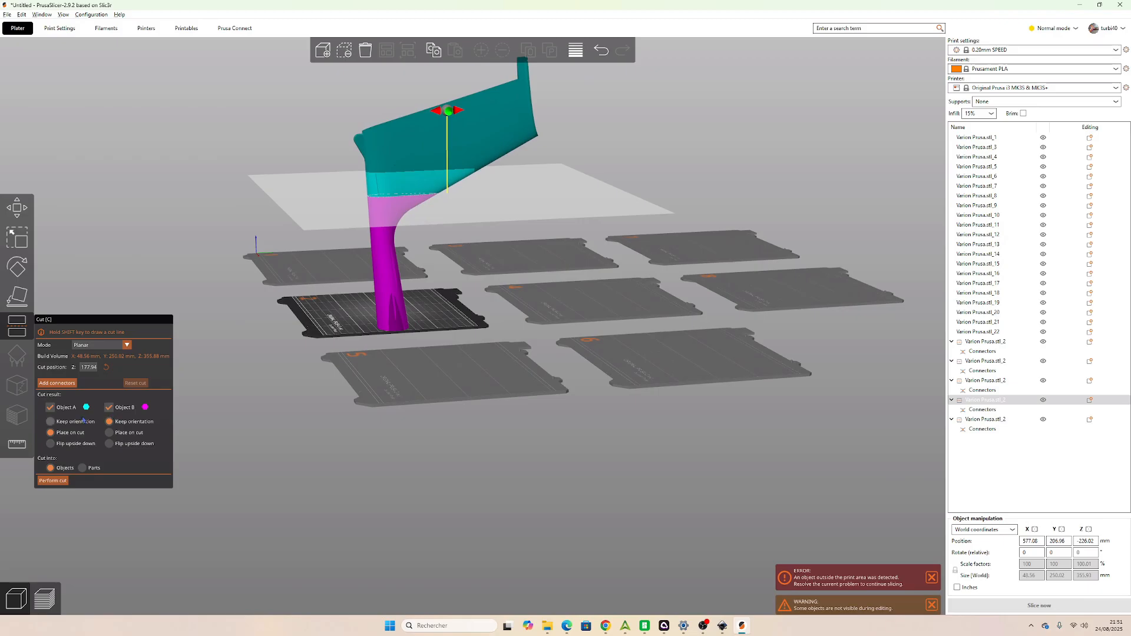
{"action": "left_click", "coordinate": [61, 386]}
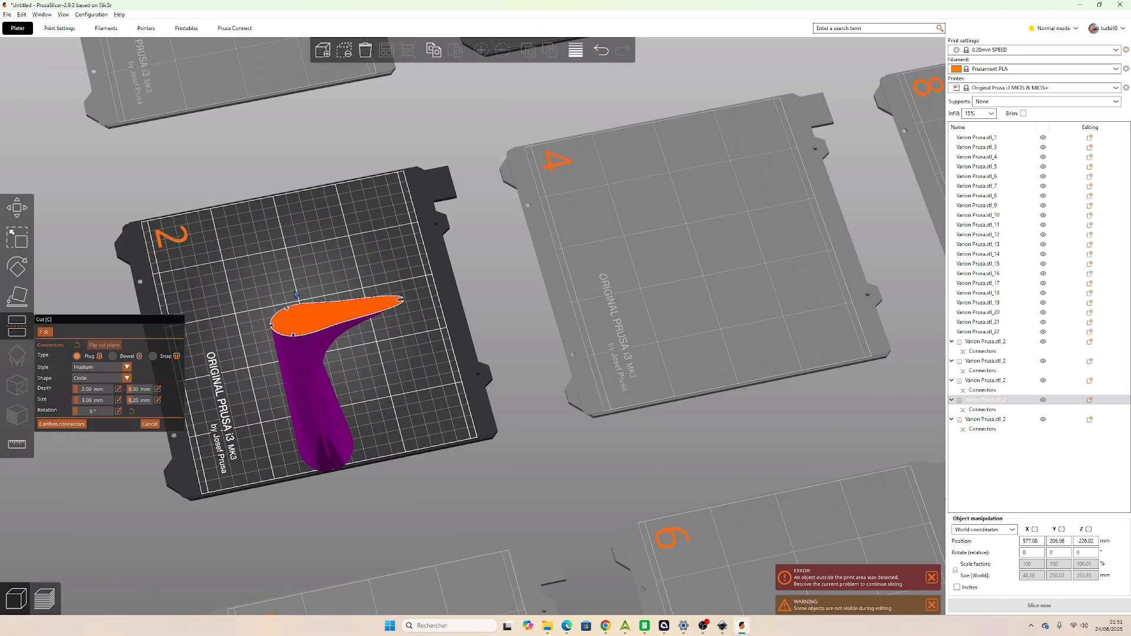
{"action": "left_click", "coordinate": [260, 317]}
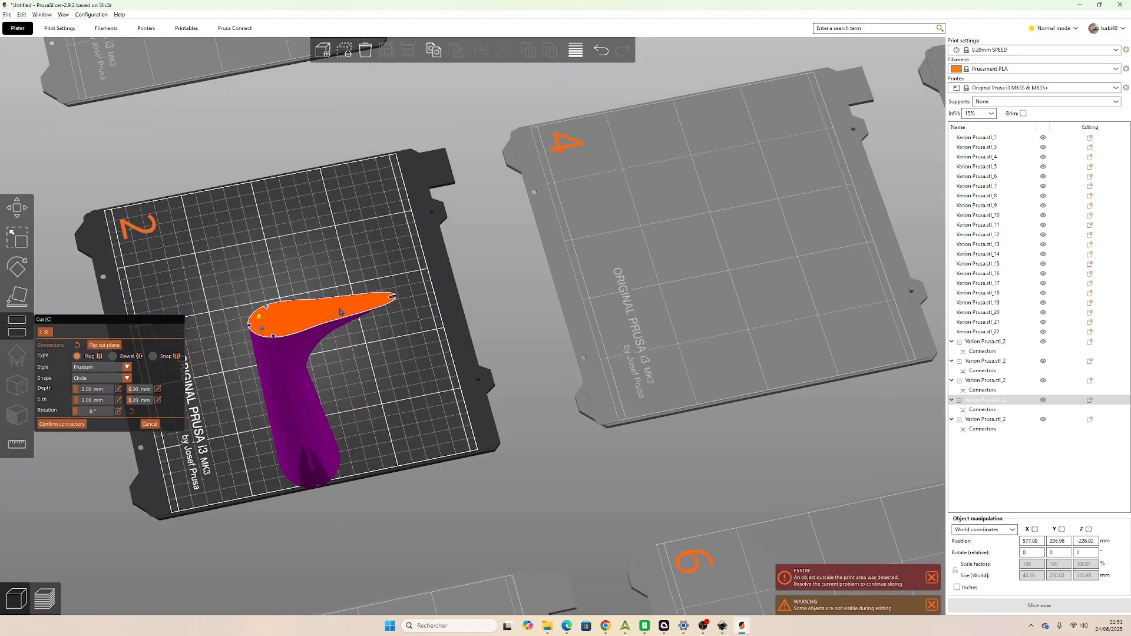
{"action": "left_click", "coordinate": [80, 425]}
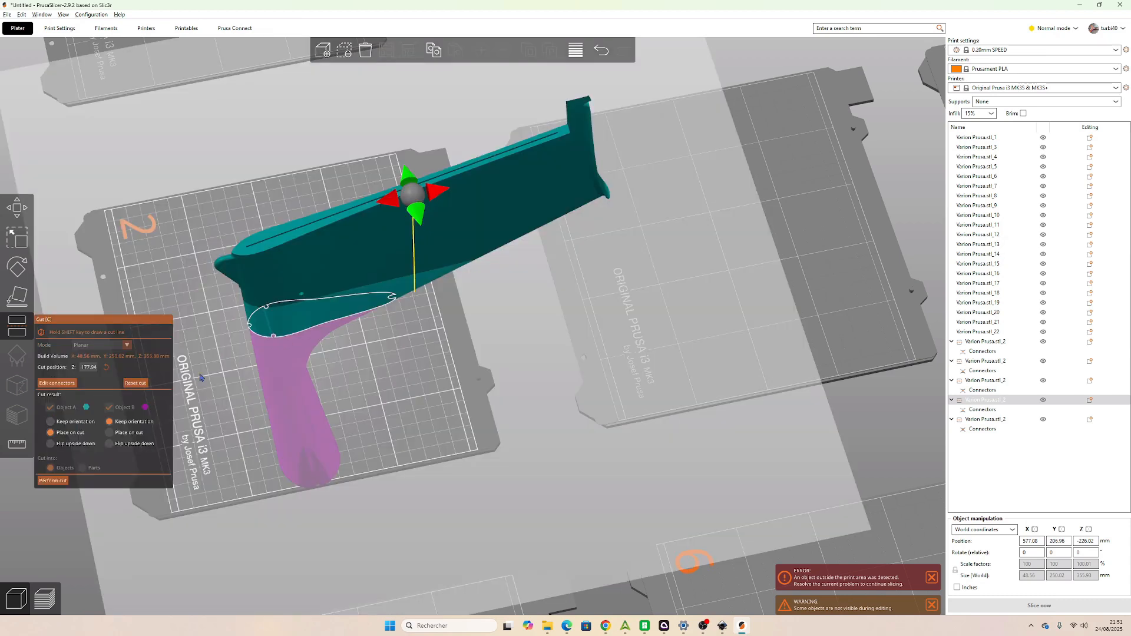
{"action": "left_click", "coordinate": [52, 480]}
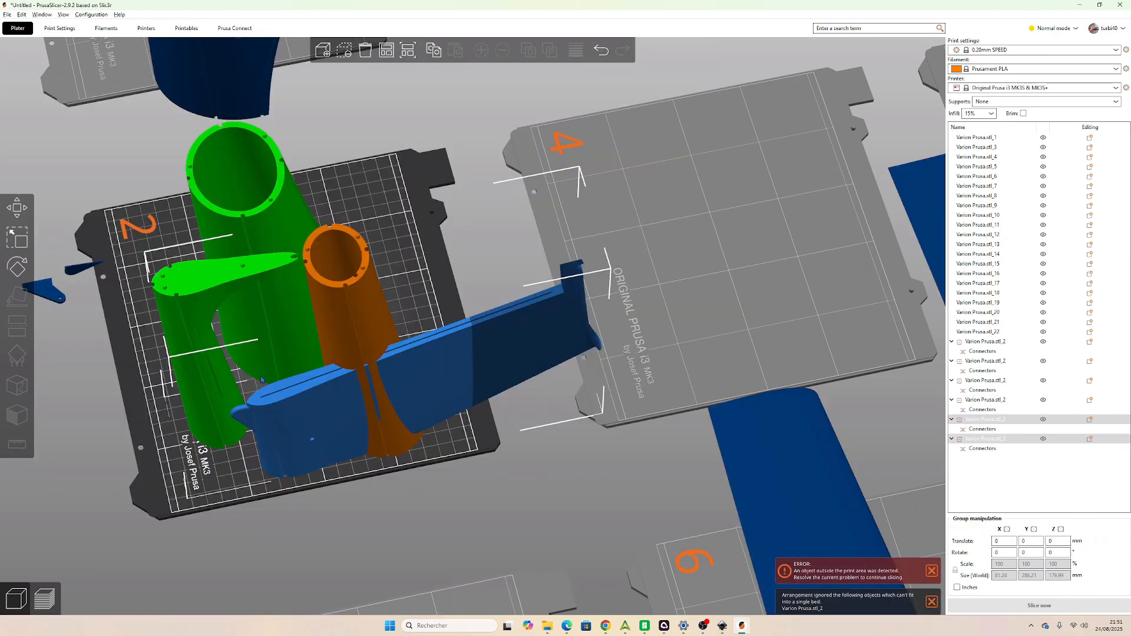
Move the open fuselage shell to about X 130, Y 108 mm and the round section to about X 169, Y 205 mm on plate 1.
{"action": "scroll", "coordinate": [261, 380], "scroll_direction": "down", "scroll_amount": 8}
{"action": "left_click_drag", "start_coordinate": [235, 424], "coordinate": [342, 444]}
{"action": "left_click_drag", "start_coordinate": [423, 434], "coordinate": [400, 467]}
{"action": "left_click", "coordinate": [247, 283]}
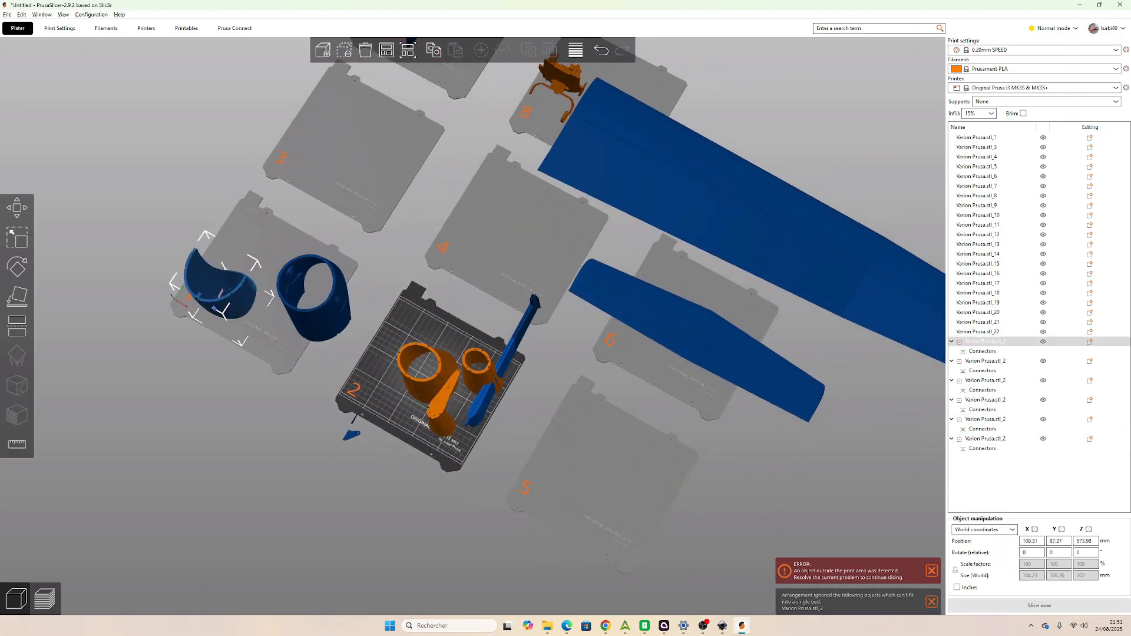
{"action": "mouse_move", "coordinate": [247, 430]}
{"action": "left_mouse_down"}
{"action": "mouse_move", "coordinate": [265, 411]}
{"action": "mouse_move", "coordinate": [267, 428]}
{"action": "left_mouse_up"}
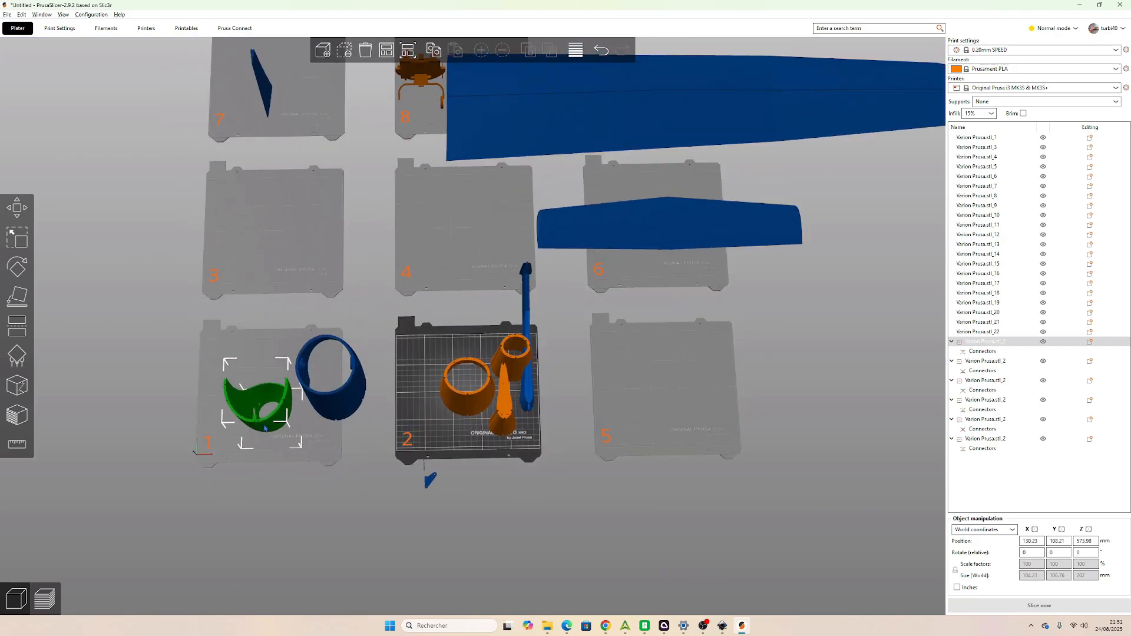
{"action": "left_click", "coordinate": [332, 383]}
{"action": "left_click_drag", "start_coordinate": [332, 383], "coordinate": [291, 366]}
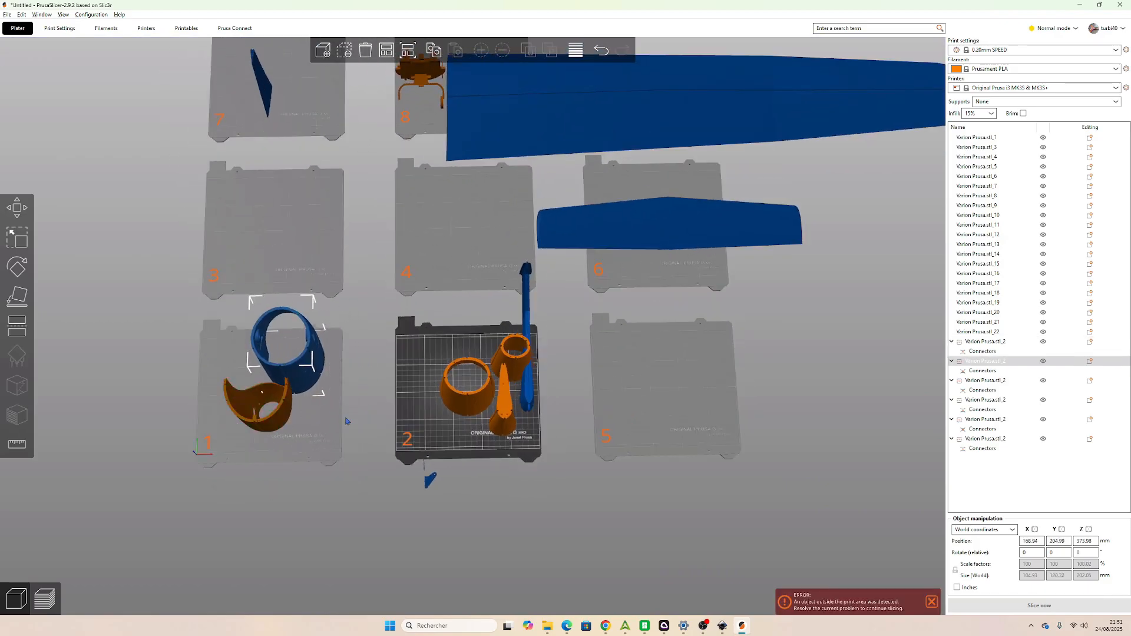
Space out plate 1 by moving the open shell to about X 76, Y 108 mm and the round section to about X 179, Y 188 mm.
{"action": "left_click", "coordinate": [348, 421]}
{"action": "scroll", "coordinate": [300, 417], "scroll_direction": "up", "scroll_amount": 5}
{"action": "scroll", "coordinate": [235, 457], "scroll_direction": "down", "scroll_amount": 5}
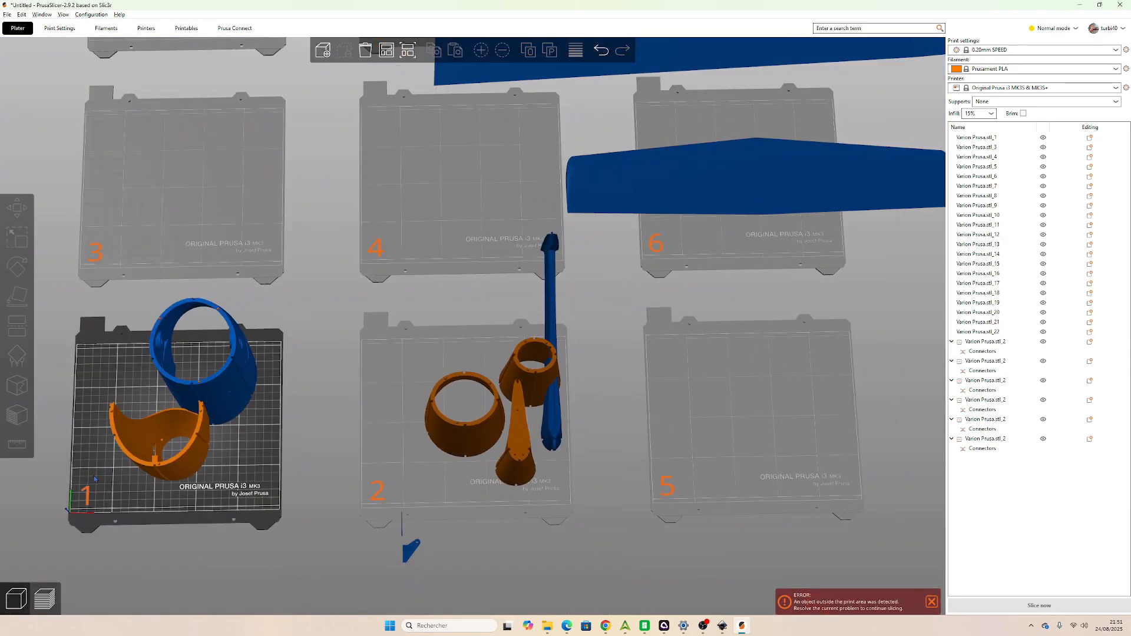
{"action": "scroll", "coordinate": [200, 423], "scroll_direction": "up", "scroll_amount": 4}
{"action": "scroll", "coordinate": [354, 407], "scroll_direction": "up", "scroll_amount": 2}
{"action": "left_click_drag", "start_coordinate": [389, 387], "coordinate": [330, 387]}
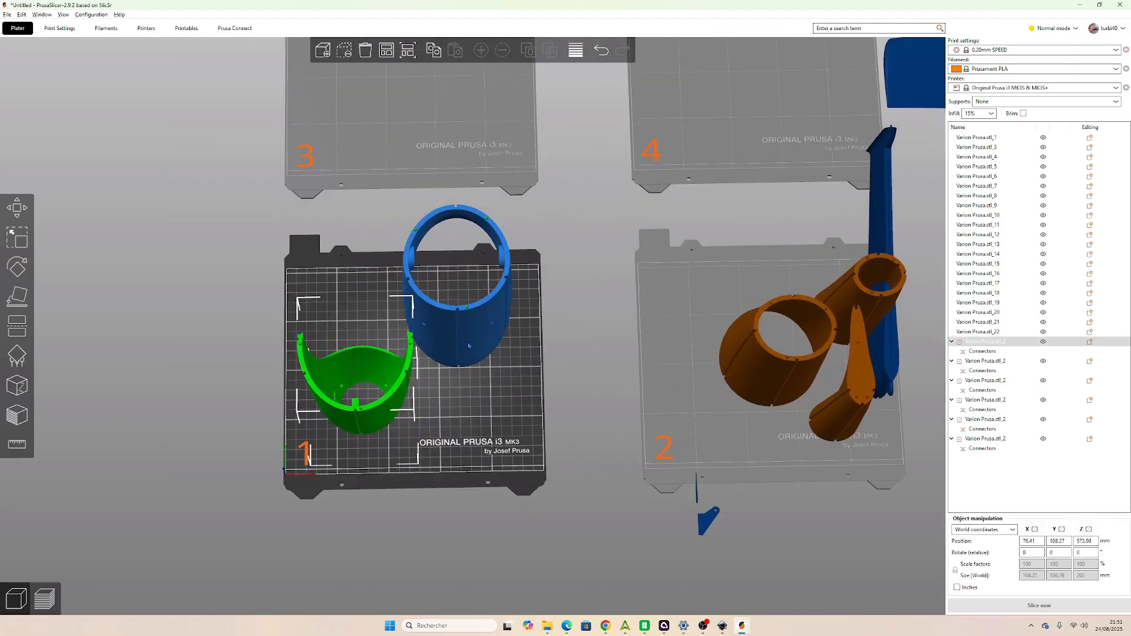
{"action": "left_click_drag", "start_coordinate": [468, 342], "coordinate": [476, 357]}
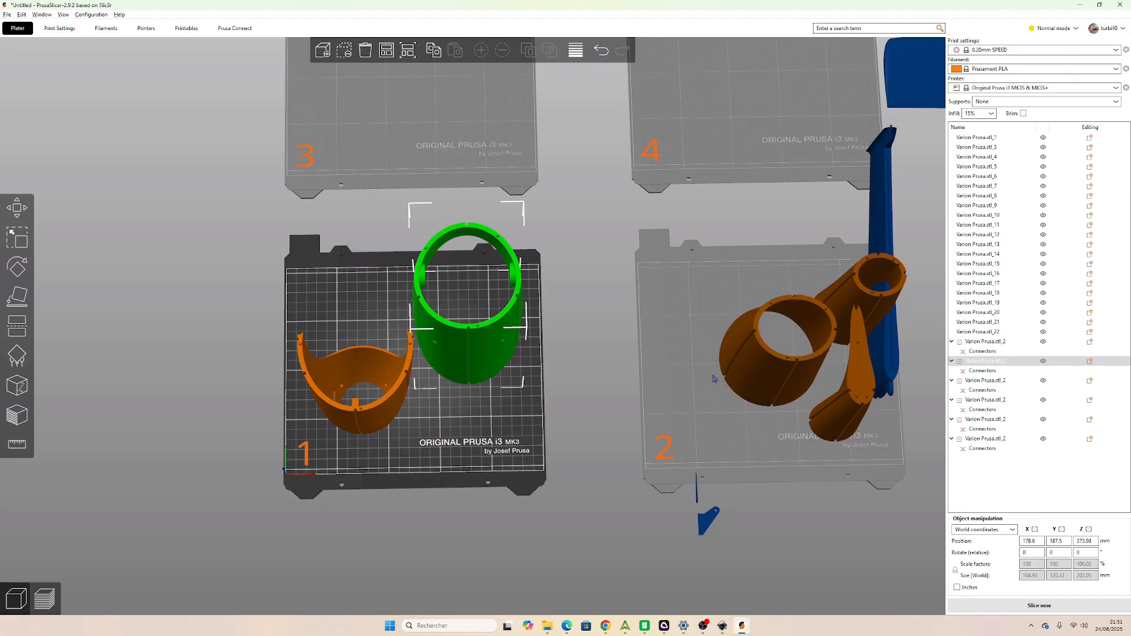
Spread the wide tapered section, the narrow tail boom and the fin's lower section apart on plate 2.
{"action": "left_click", "coordinate": [713, 379]}
{"action": "left_click_drag", "start_coordinate": [750, 355], "coordinate": [695, 390]}
{"action": "left_click_drag", "start_coordinate": [843, 312], "coordinate": [714, 304]}
{"action": "left_click_drag", "start_coordinate": [838, 408], "coordinate": [812, 354]}
{"action": "left_click_drag", "start_coordinate": [811, 553], "coordinate": [589, 448]}
{"action": "left_click_drag", "start_coordinate": [455, 388], "coordinate": [491, 429]}
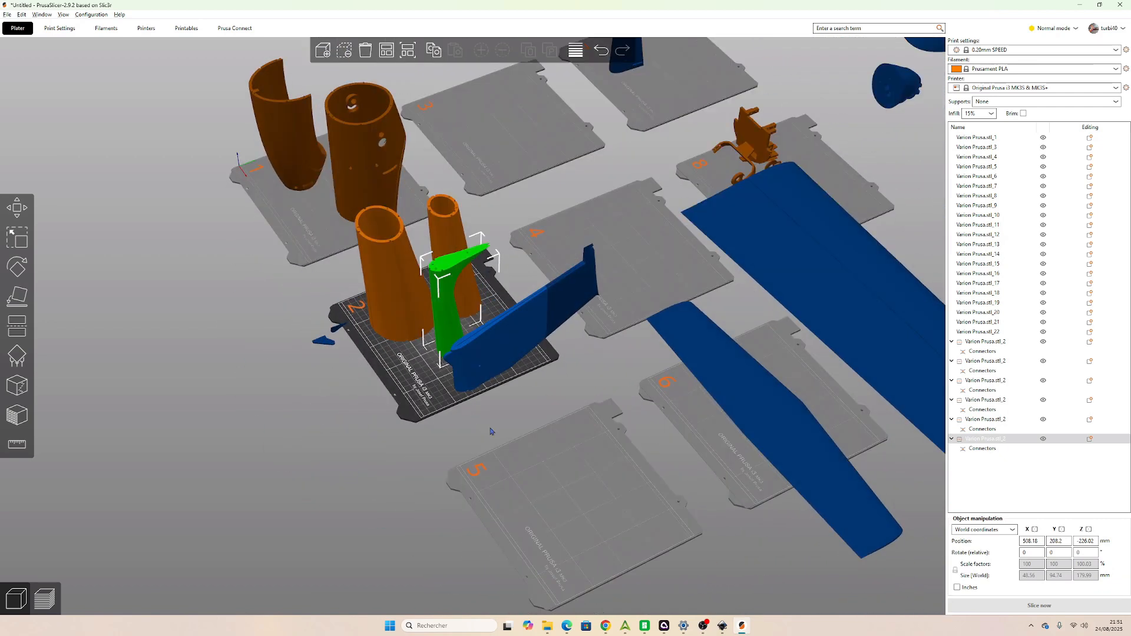
Move the cut-off upper fin onto plate 5 and rotate it diagonally across the bed, at about X 832, Y 129 mm.
{"action": "left_click", "coordinate": [490, 429]}
{"action": "left_click", "coordinate": [515, 445]}
{"action": "left_click_drag", "start_coordinate": [473, 361], "coordinate": [515, 450]}
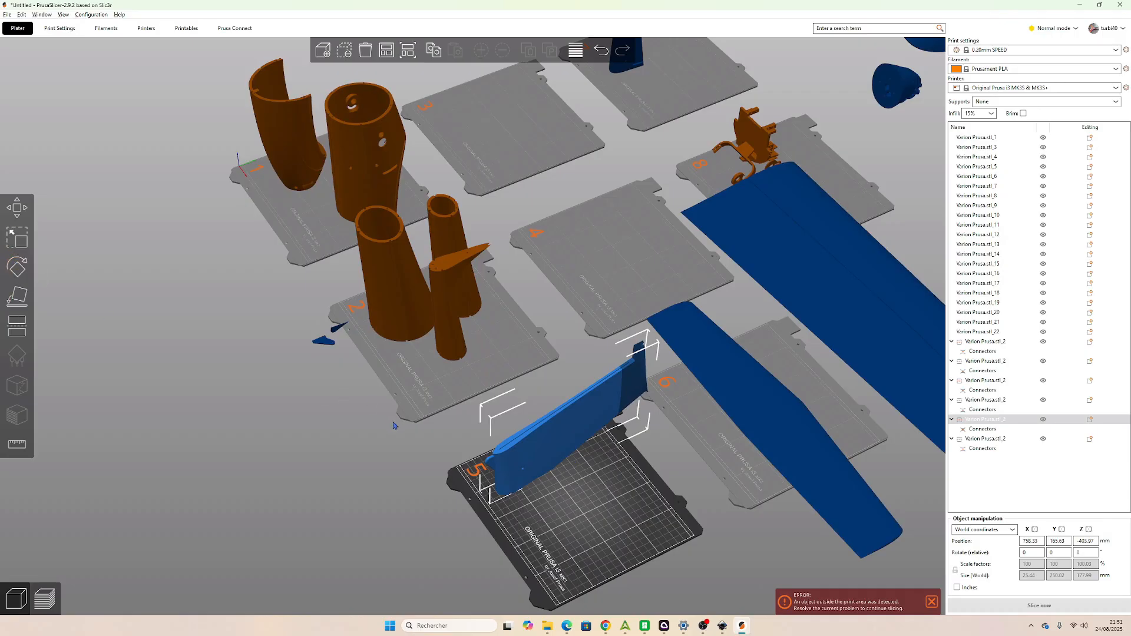
{"action": "key", "text": "r"}
{"action": "left_click_drag", "start_coordinate": [636, 506], "coordinate": [556, 476]}
{"action": "left_click_drag", "start_coordinate": [461, 575], "coordinate": [469, 596]}
{"action": "left_click_drag", "start_coordinate": [532, 484], "coordinate": [558, 479]}
{"action": "left_click_drag", "start_coordinate": [573, 432], "coordinate": [592, 464]}
{"action": "scroll", "coordinate": [405, 387], "scroll_direction": "down", "scroll_amount": 2}
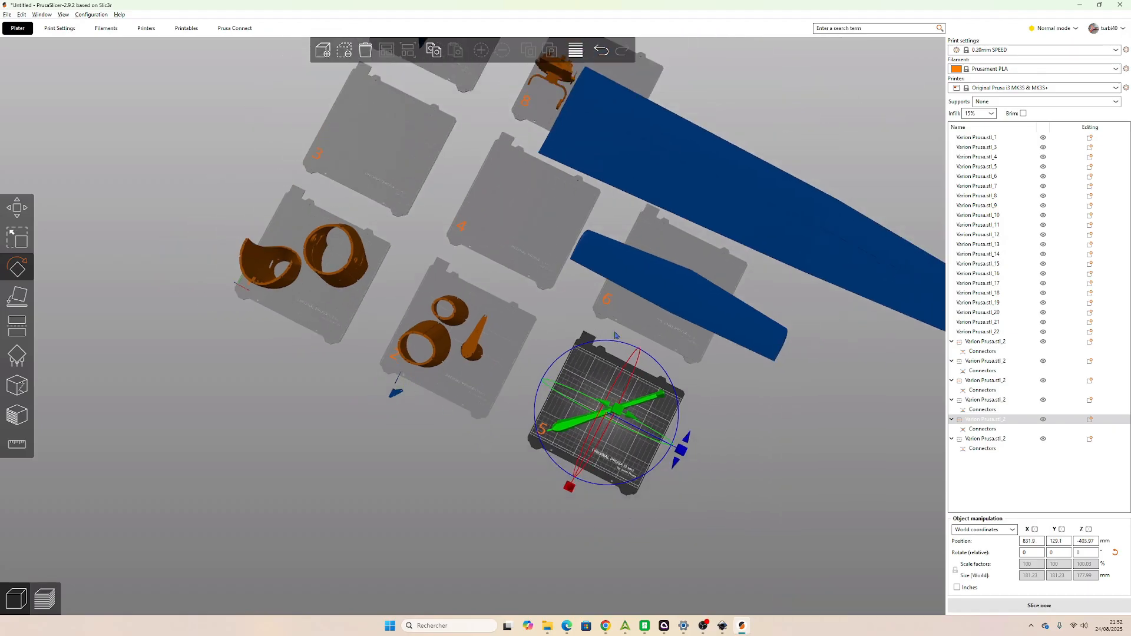
{"action": "left_click_drag", "start_coordinate": [802, 423], "coordinate": [810, 431]}
{"action": "middle_click_drag", "start_coordinate": [811, 431], "coordinate": [693, 382]}
Rotate the tailplane on plate 6 by 90° about the Y axis so it stands upright on its tip.
{"action": "left_click", "coordinate": [612, 325]}
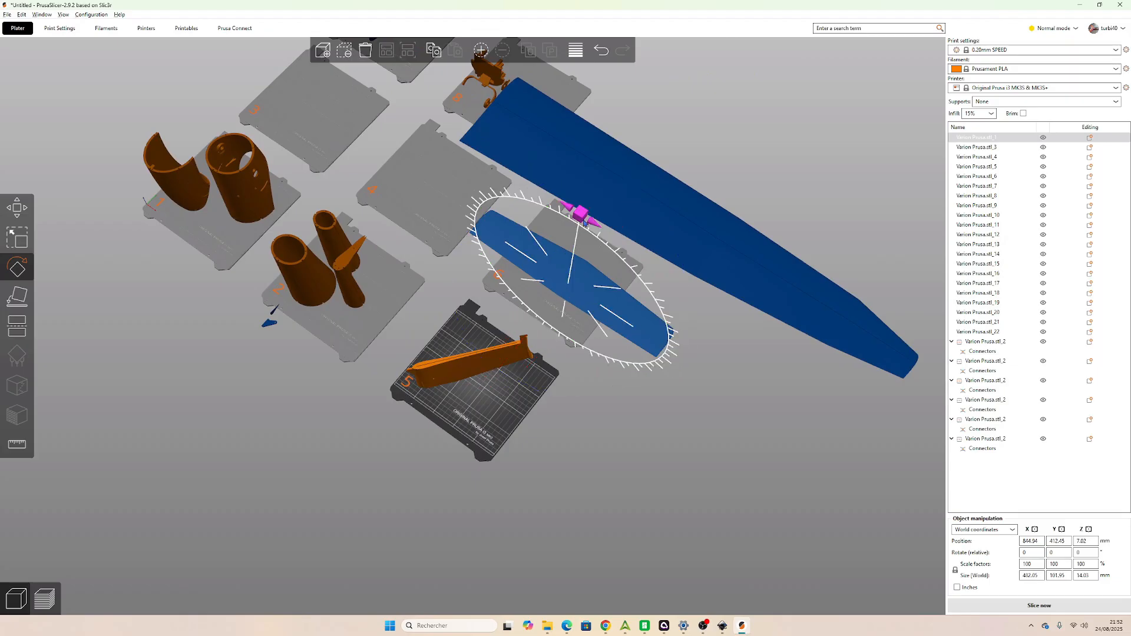
{"action": "left_click_drag", "start_coordinate": [686, 436], "coordinate": [669, 406]}
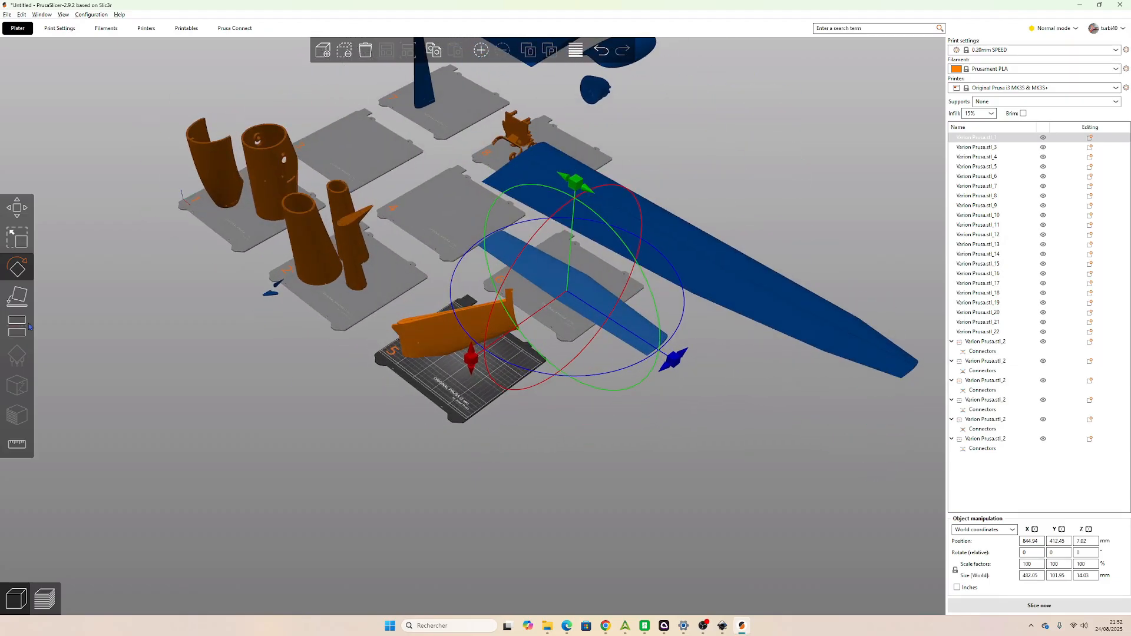
{"action": "left_click", "coordinate": [17, 296]}
{"action": "scroll", "coordinate": [572, 454], "scroll_direction": "up", "scroll_amount": 5}
{"action": "right_click_drag", "start_coordinate": [724, 398], "coordinate": [693, 374]}
{"action": "key", "text": "Escape"}
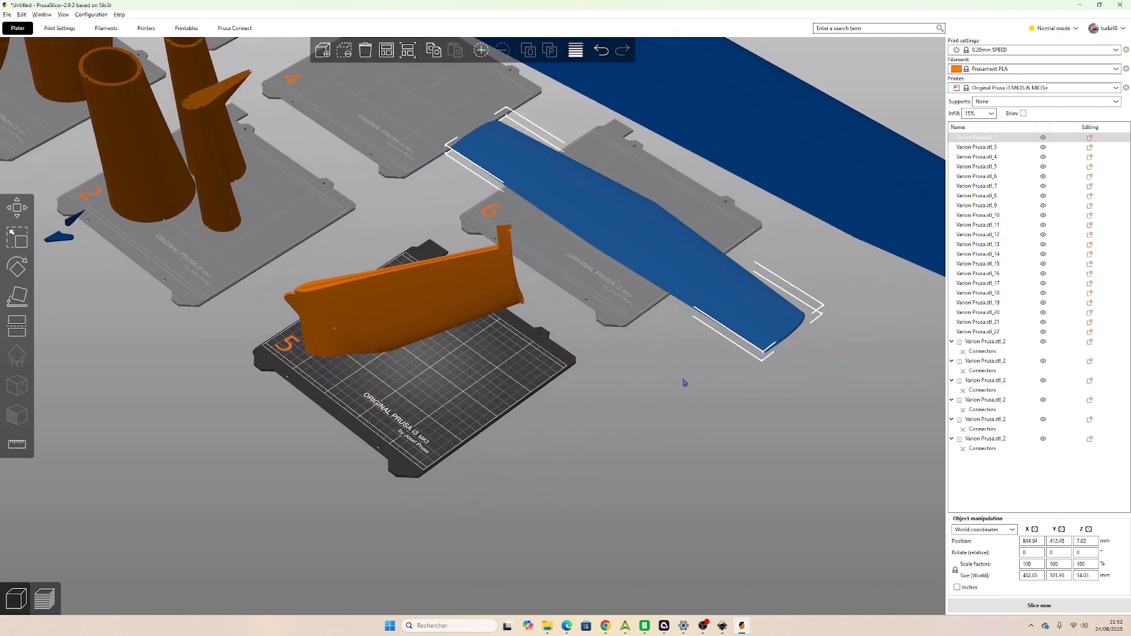
{"action": "scroll", "coordinate": [592, 248], "scroll_direction": "down", "scroll_amount": 2}
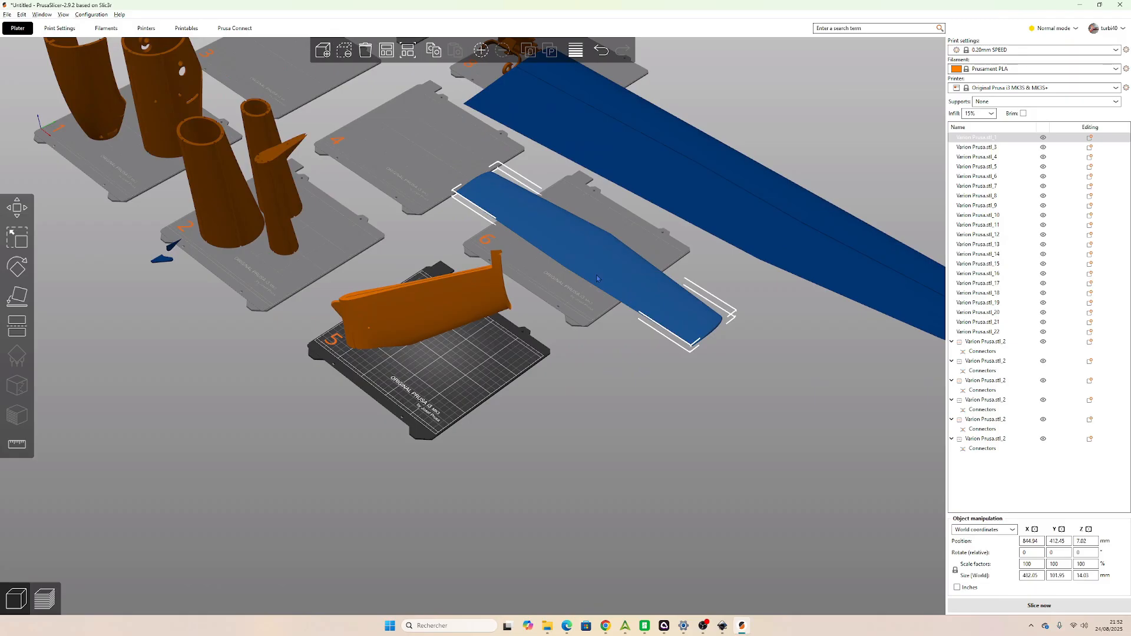
{"action": "key", "text": "r"}
{"action": "left_click_drag", "start_coordinate": [588, 101], "coordinate": [630, 291]}
{"action": "mouse_move", "coordinate": [813, 437]}
{"action": "left_mouse_down"}
{"action": "mouse_move", "coordinate": [784, 429]}
{"action": "mouse_move", "coordinate": [783, 389]}
{"action": "mouse_move", "coordinate": [795, 434]}
{"action": "left_mouse_up"}
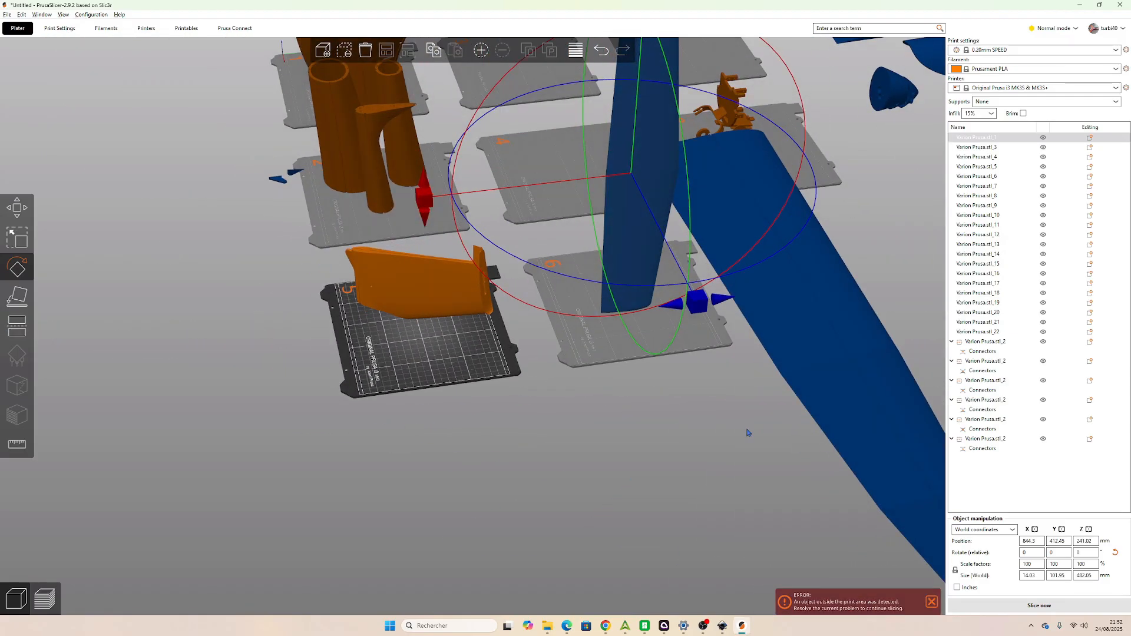
Cut the upright tailplane in half at Z 241.02 mm with a planar cut and no connectors.
{"action": "key", "text": "c"}
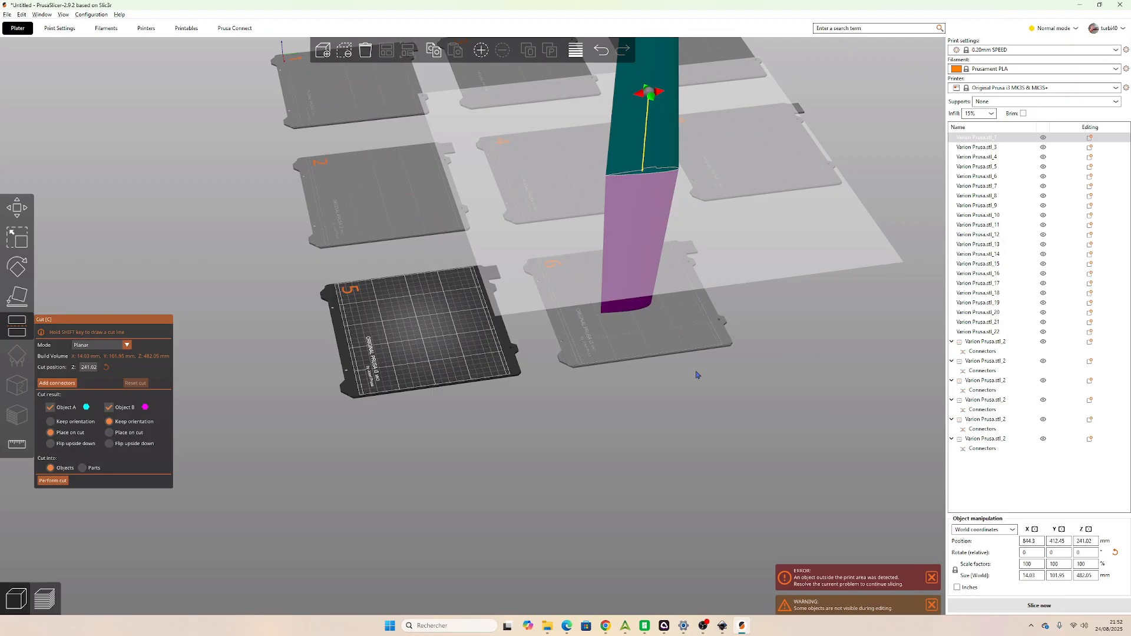
{"action": "mouse_move", "coordinate": [682, 409]}
{"action": "left_mouse_down"}
{"action": "mouse_move", "coordinate": [659, 396]}
{"action": "mouse_move", "coordinate": [671, 416]}
{"action": "left_mouse_up"}
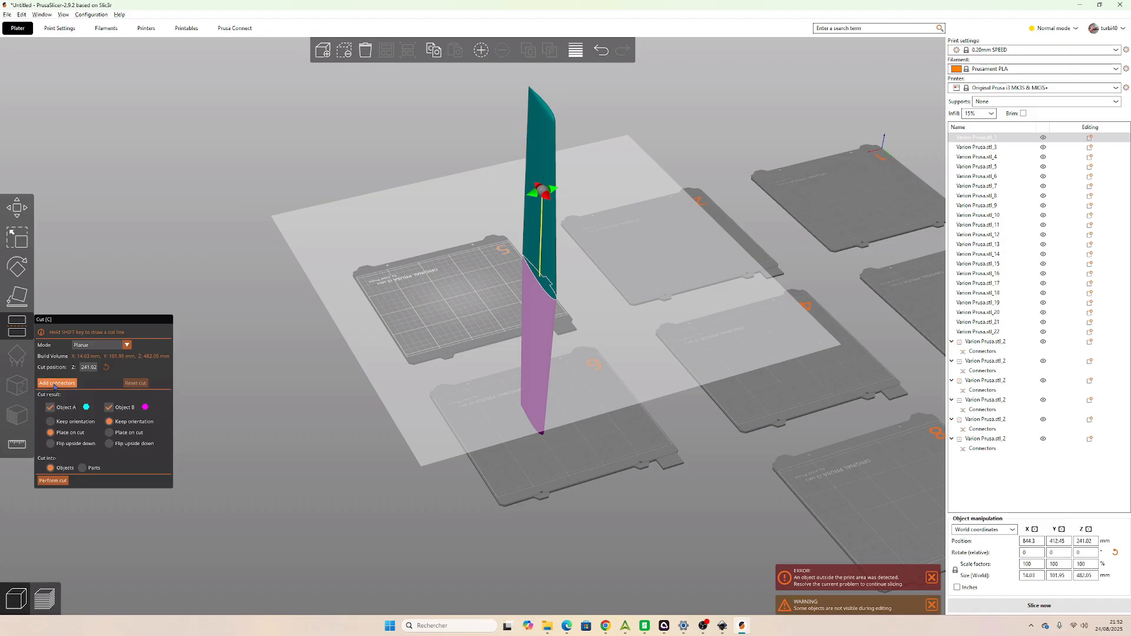
{"action": "left_click", "coordinate": [52, 481]}
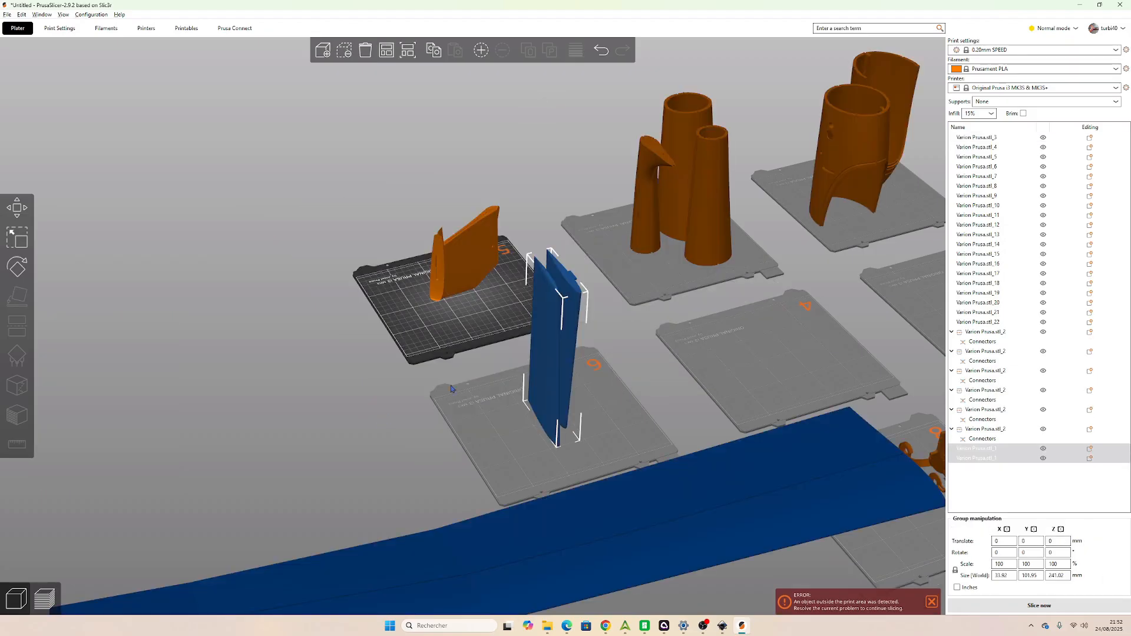
Set one tailplane half clear of the other on plate 6 and place it on its cut face.
{"action": "left_click_drag", "start_coordinate": [448, 425], "coordinate": [434, 424]}
{"action": "left_click", "coordinate": [434, 423]}
{"action": "scroll", "coordinate": [420, 433], "scroll_direction": "up", "scroll_amount": 2}
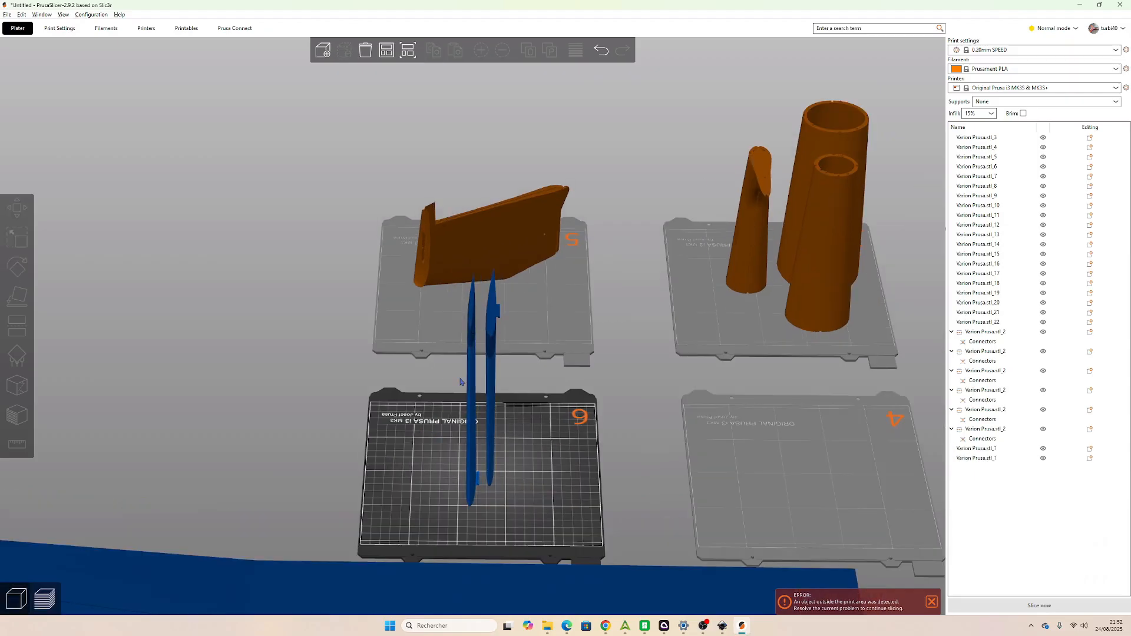
{"action": "left_click", "coordinate": [480, 340]}
{"action": "left_click_drag", "start_coordinate": [502, 333], "coordinate": [525, 400]}
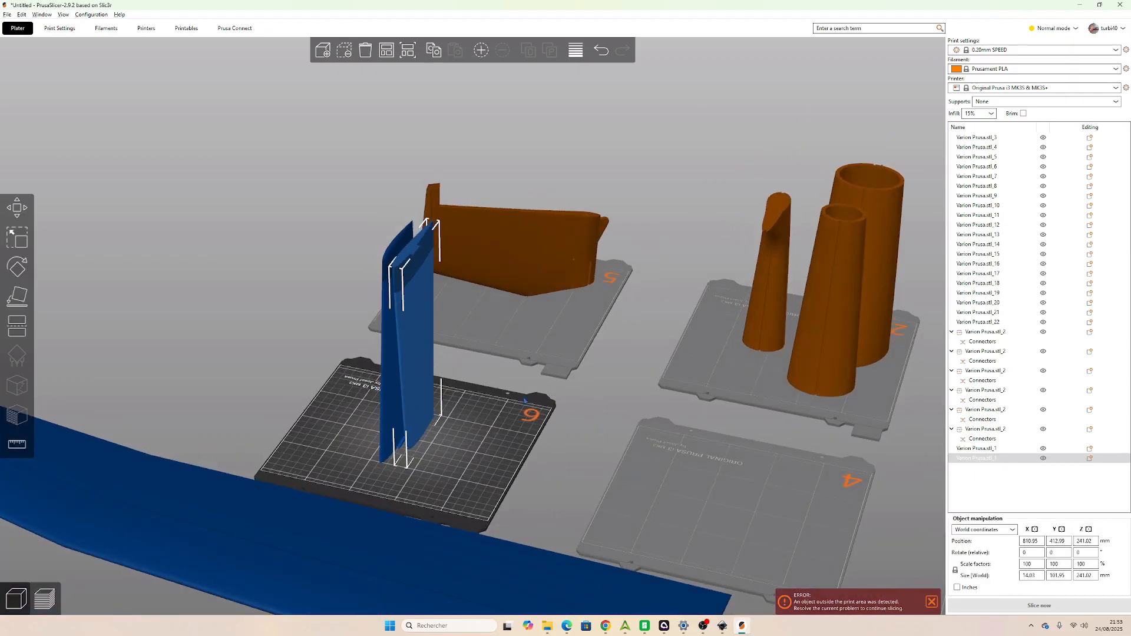
{"action": "left_click", "coordinate": [26, 307]}
{"action": "left_click", "coordinate": [414, 250]}
{"action": "left_click_drag", "start_coordinate": [299, 326], "coordinate": [367, 352]}
{"action": "scroll", "coordinate": [366, 351], "scroll_direction": "down", "scroll_amount": 8}
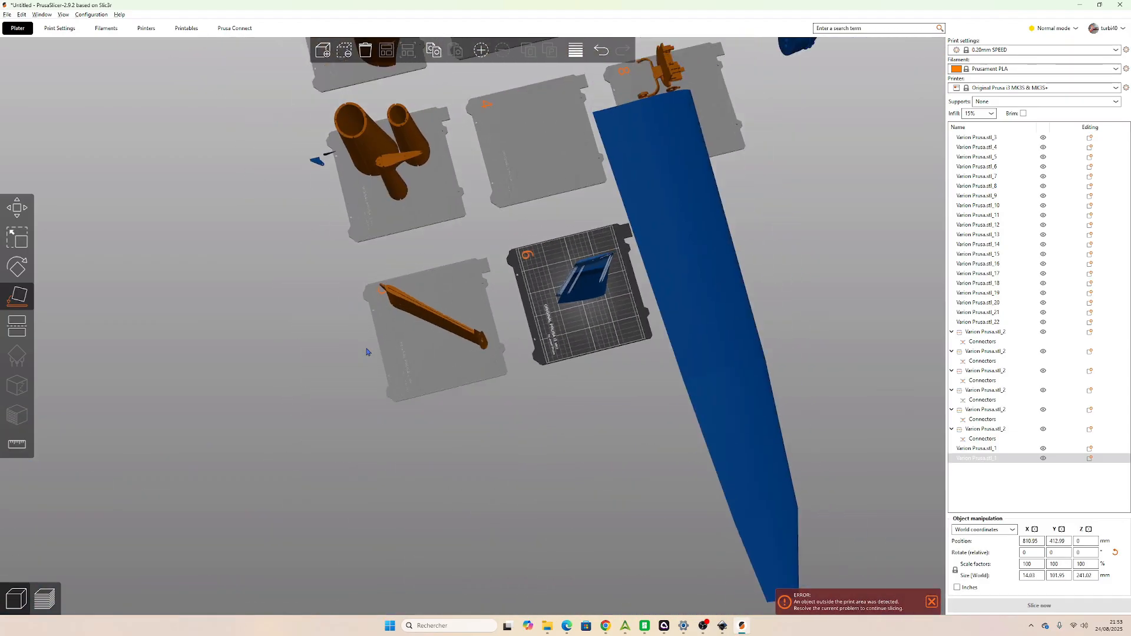
Delete the long wing lying outside the plates beyond plate 7.
{"action": "right_click_drag", "start_coordinate": [330, 317], "coordinate": [353, 403]}
{"action": "left_click_drag", "start_coordinate": [326, 335], "coordinate": [353, 234]}
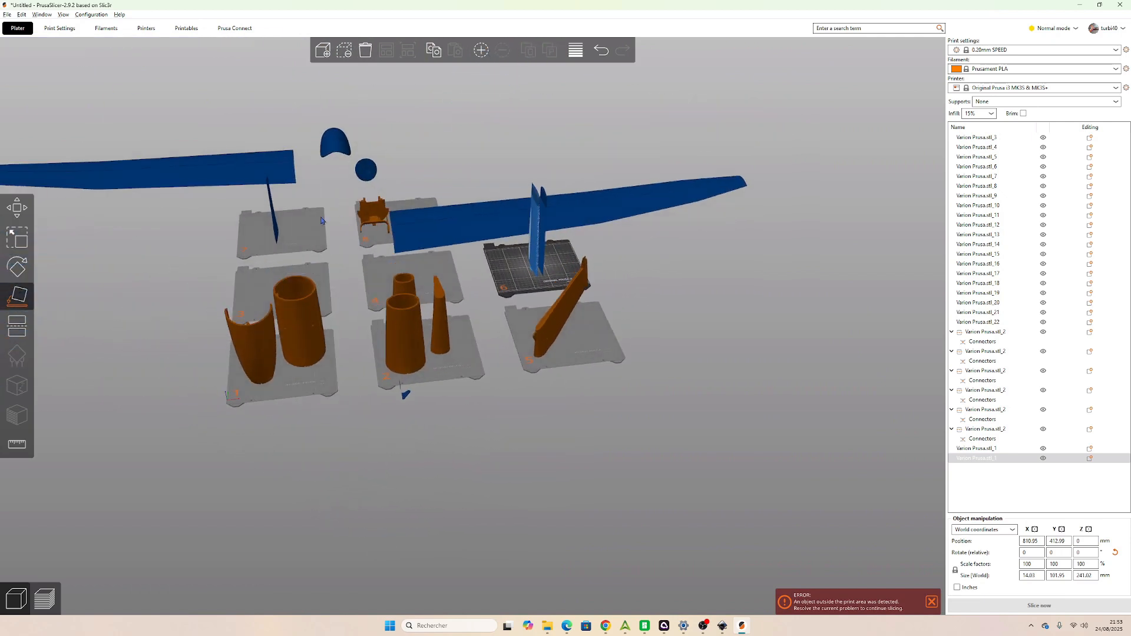
{"action": "left_click", "coordinate": [258, 165]}
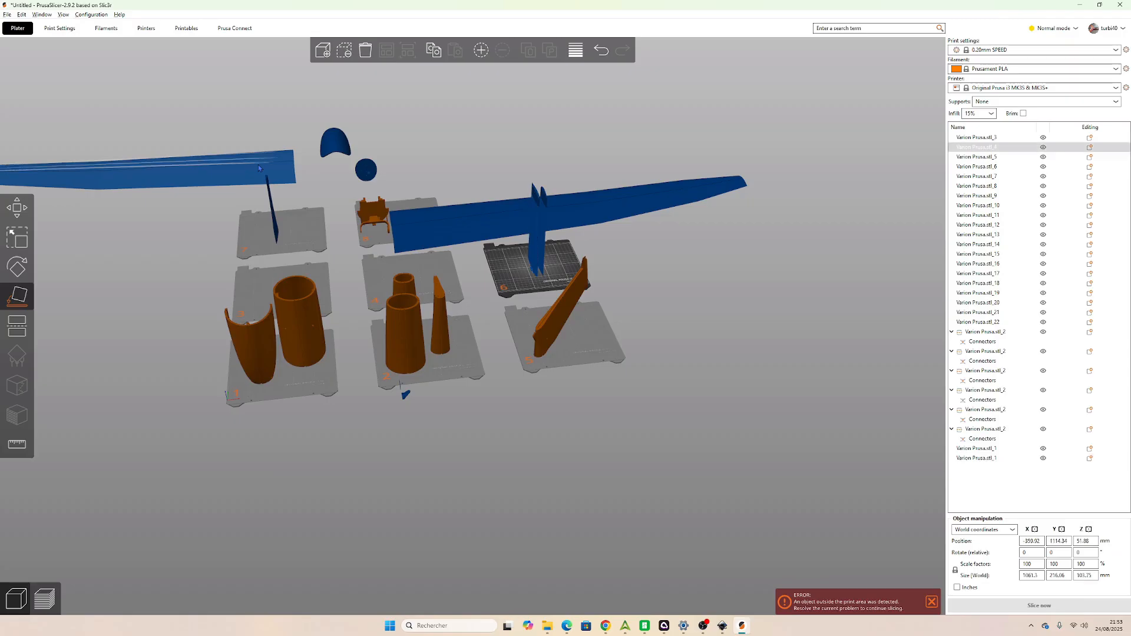
{"action": "left_click", "coordinate": [108, 252]}
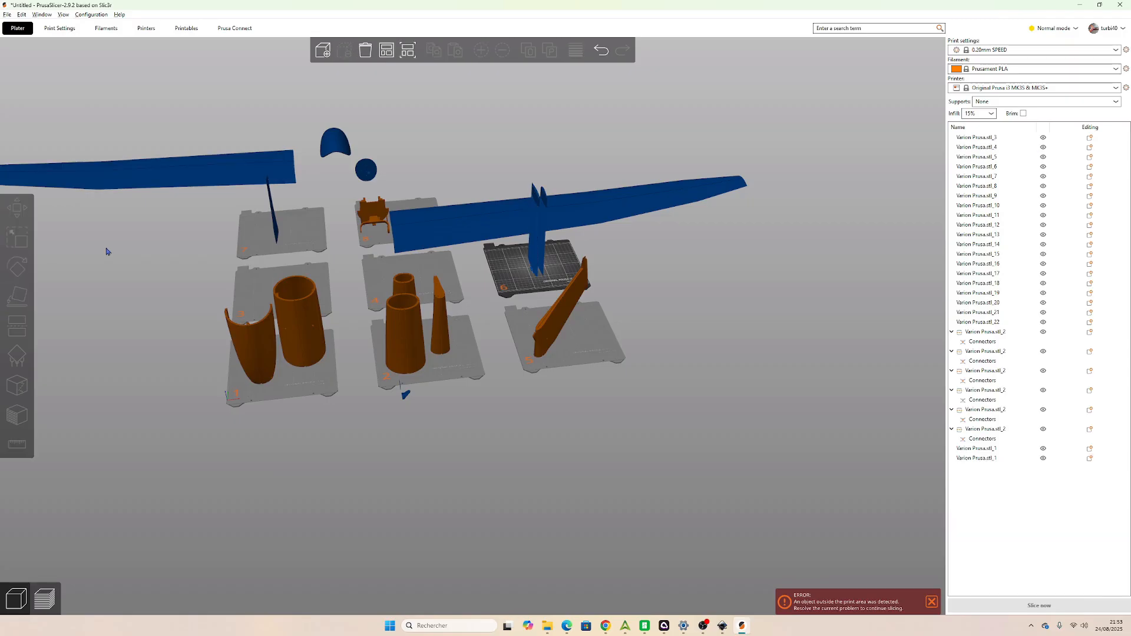
{"action": "left_click", "coordinate": [122, 175]}
{"action": "key", "text": "Delete"}
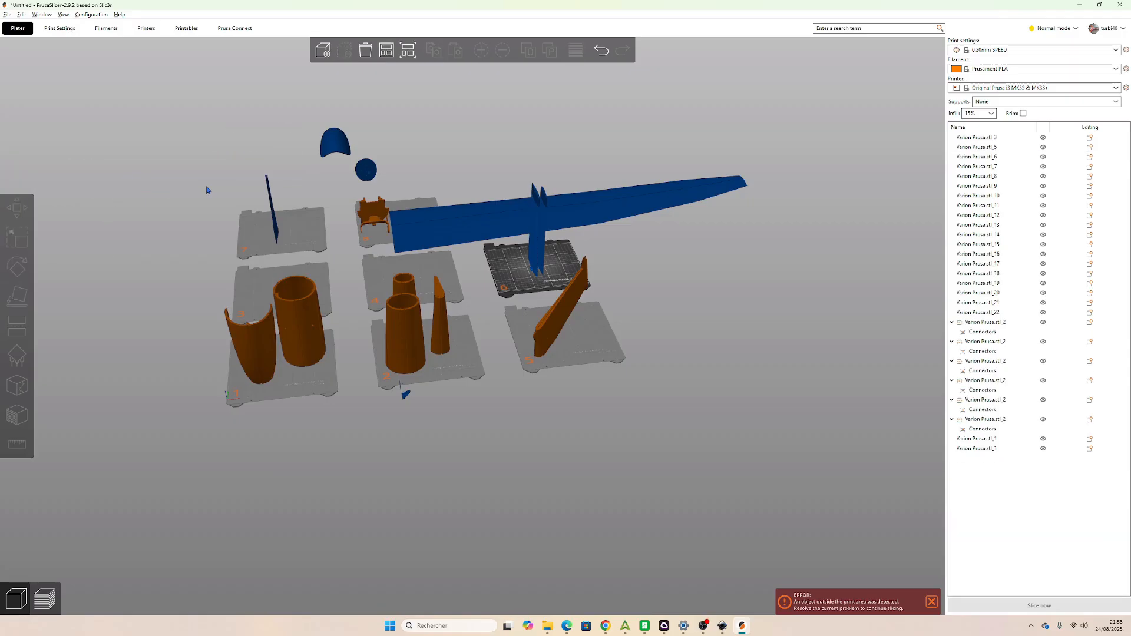
Rotate the remaining long wing about the Y axis so that it stands upright on its end.
{"action": "left_click", "coordinate": [406, 214]}
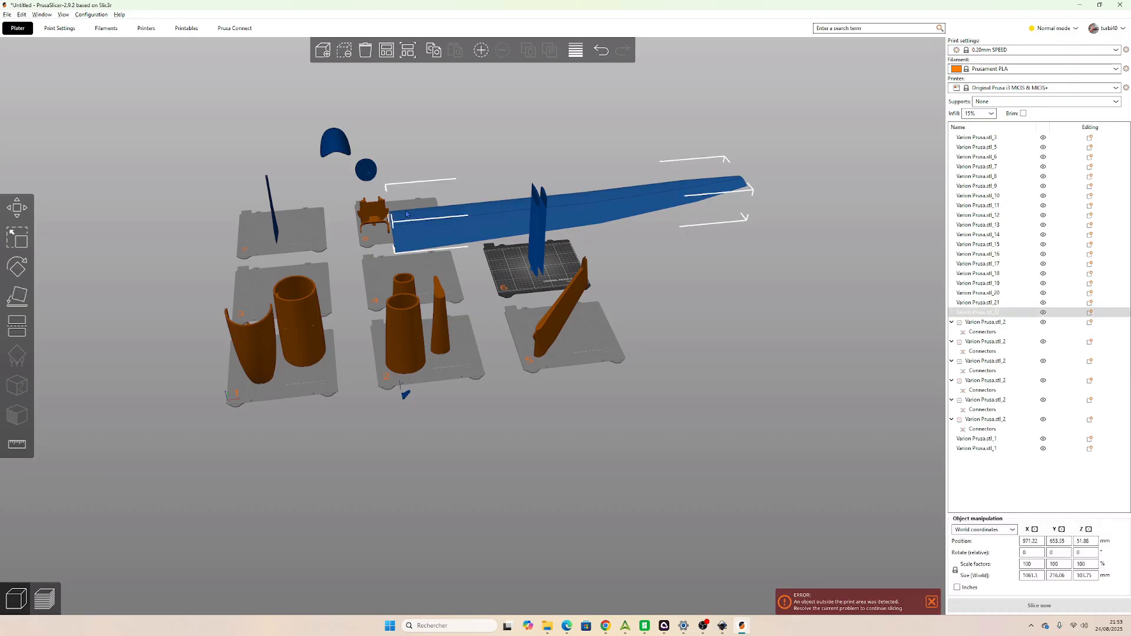
{"action": "left_click_drag", "start_coordinate": [661, 375], "coordinate": [580, 440]}
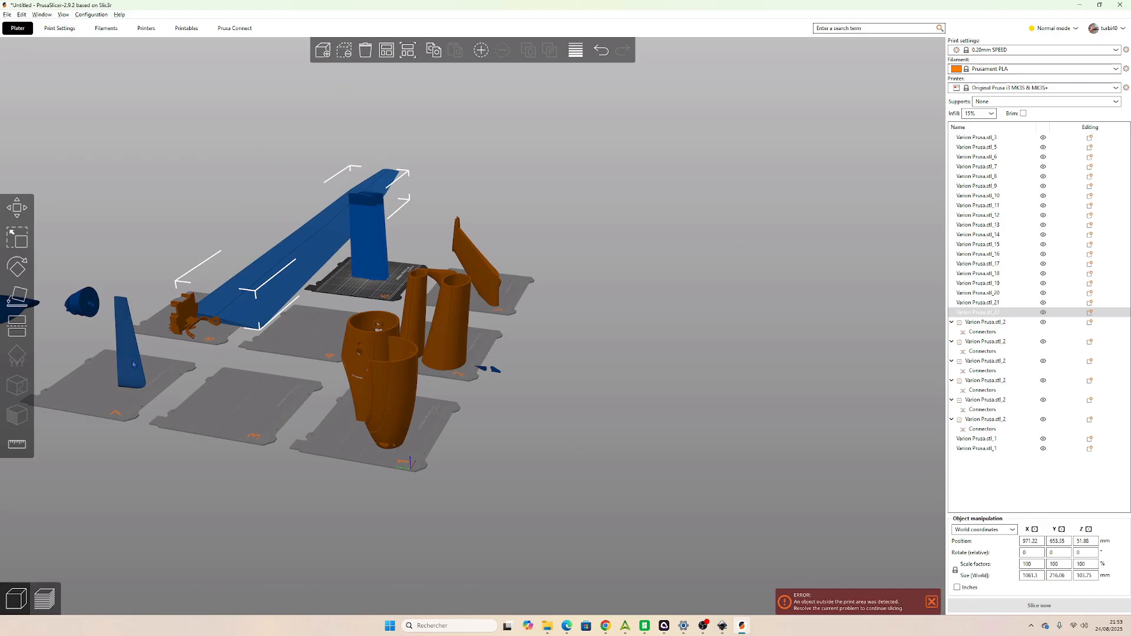
{"action": "scroll", "coordinate": [154, 328], "scroll_direction": "up", "scroll_amount": 3}
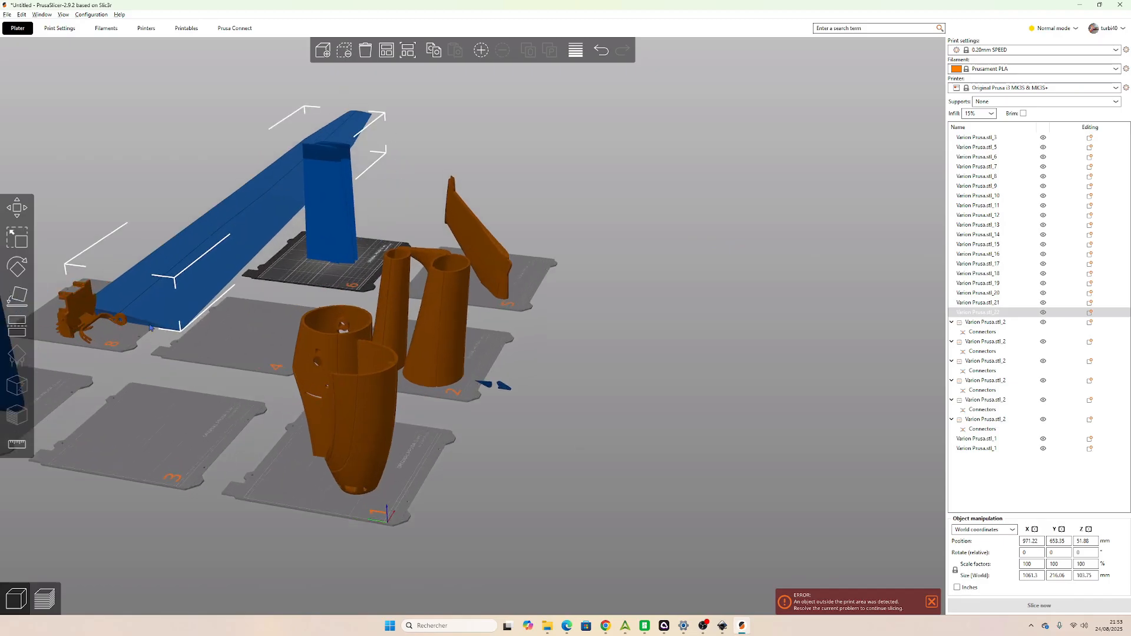
{"action": "left_click_drag", "start_coordinate": [613, 298], "coordinate": [554, 310]}
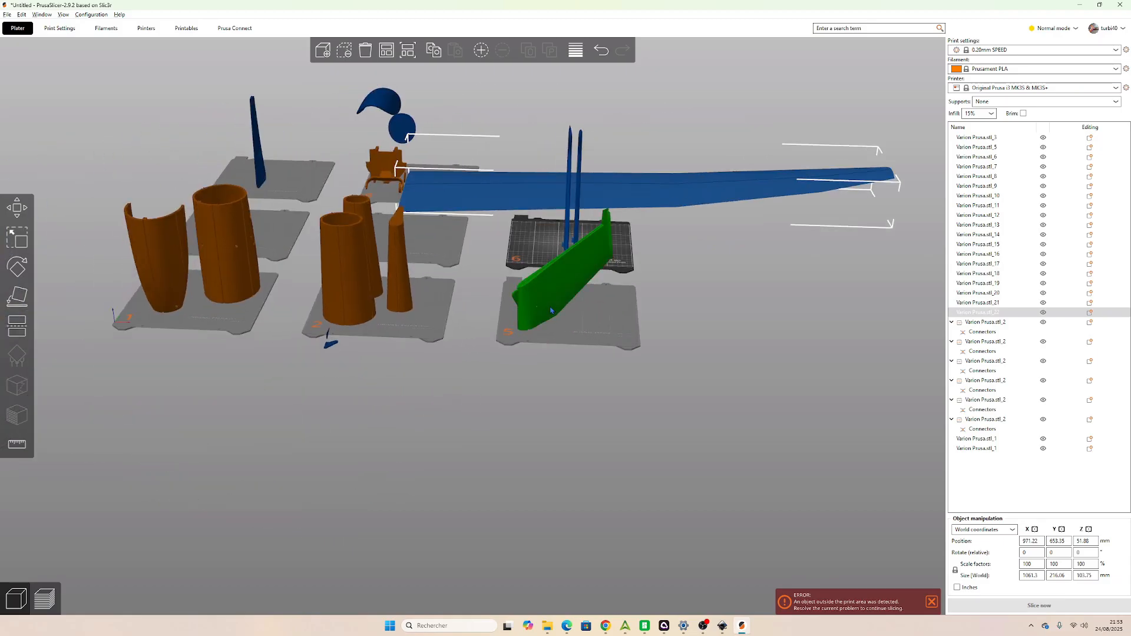
{"action": "key", "text": "r"}
{"action": "scroll", "coordinate": [551, 300], "scroll_direction": "down", "scroll_amount": 4}
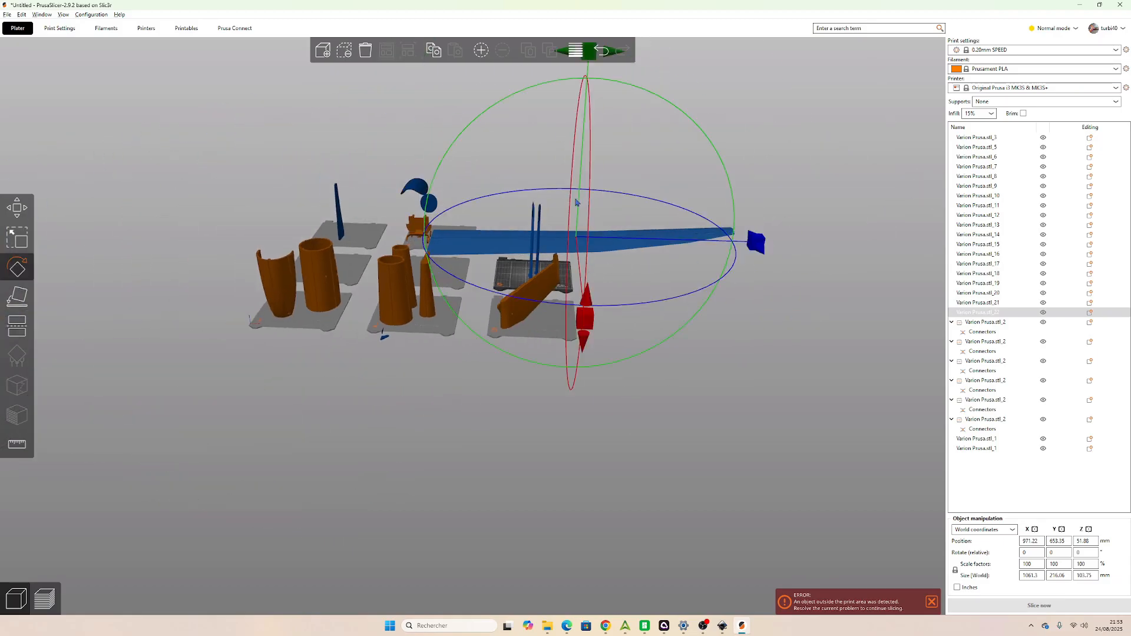
{"action": "scroll", "coordinate": [576, 202], "scroll_direction": "down", "scroll_amount": 3}
{"action": "left_click_drag", "start_coordinate": [530, 184], "coordinate": [239, 130]}
{"action": "scroll", "coordinate": [528, 201], "scroll_direction": "up", "scroll_amount": 5}
{"action": "scroll", "coordinate": [374, 459], "scroll_direction": "down", "scroll_amount": 3}
{"action": "left_click_drag", "start_coordinate": [375, 459], "coordinate": [463, 565]}
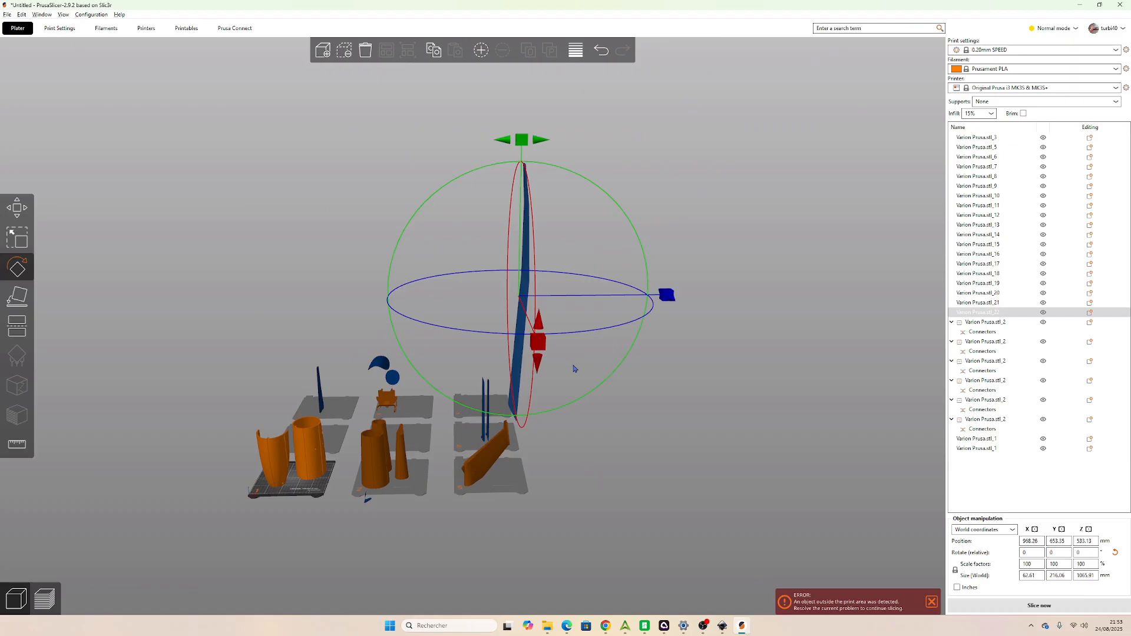
{"action": "left_click_drag", "start_coordinate": [688, 415], "coordinate": [664, 422]}
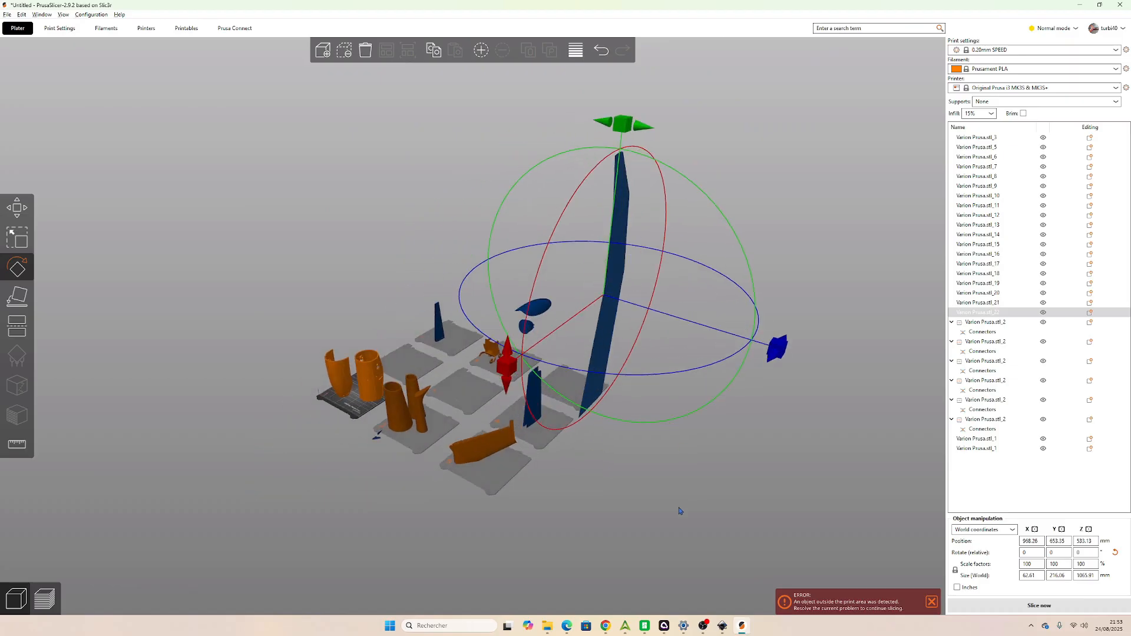
{"action": "key", "text": "r"}
Cut the upright wing at Z 200 mm with a planar cut into separate objects, without connectors.
{"action": "key", "text": "c"}
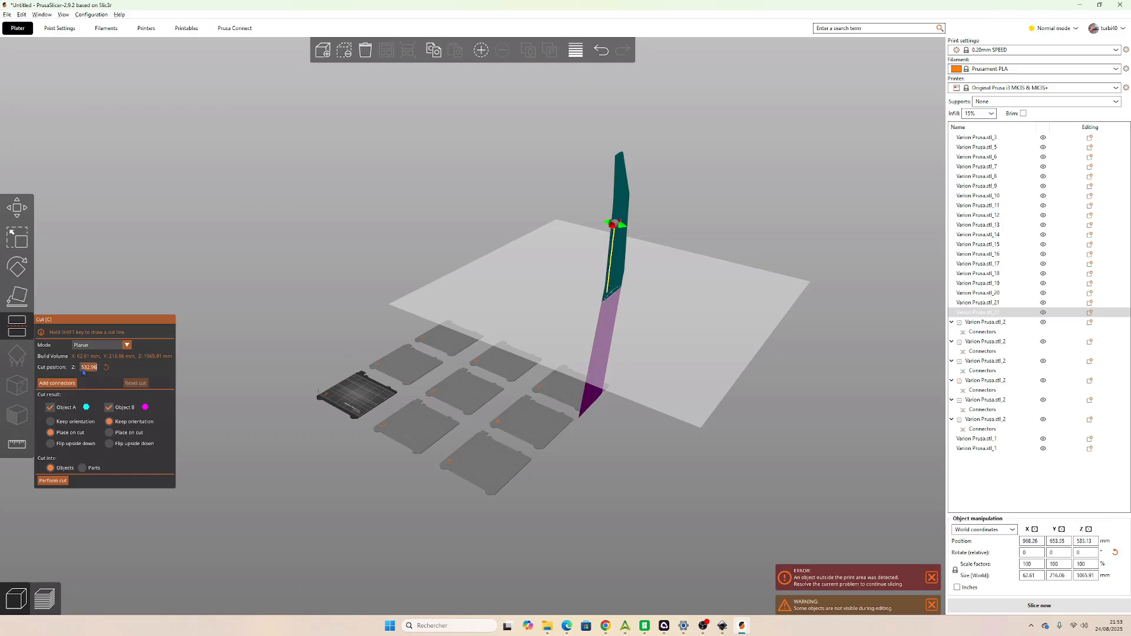
{"action": "type", "text": "200"}
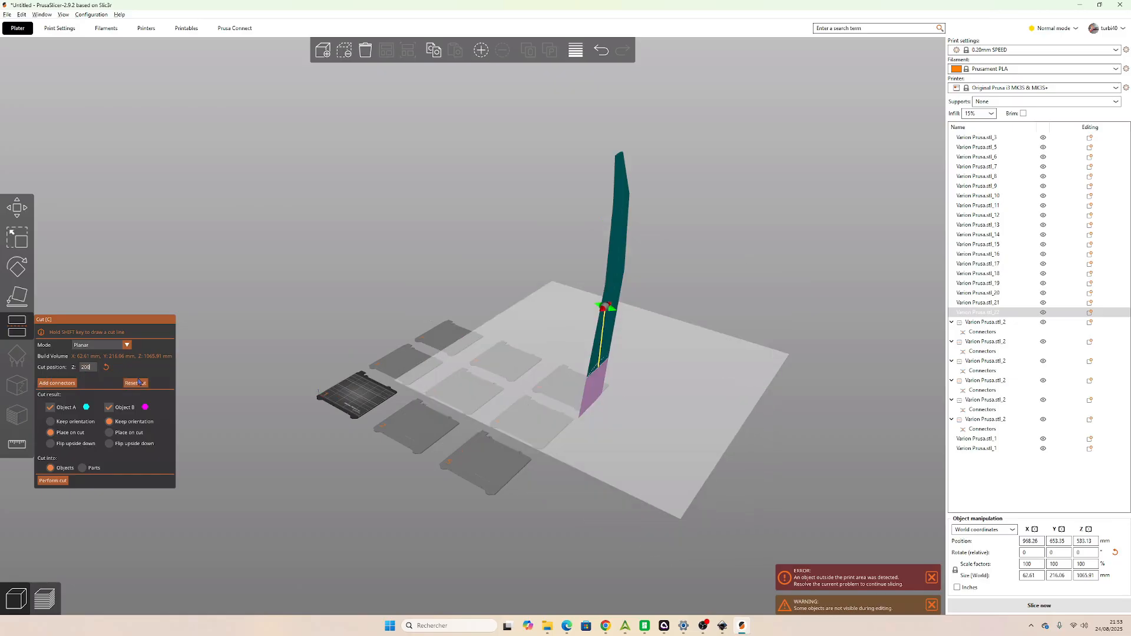
{"action": "scroll", "coordinate": [641, 371], "scroll_direction": "up", "scroll_amount": 3}
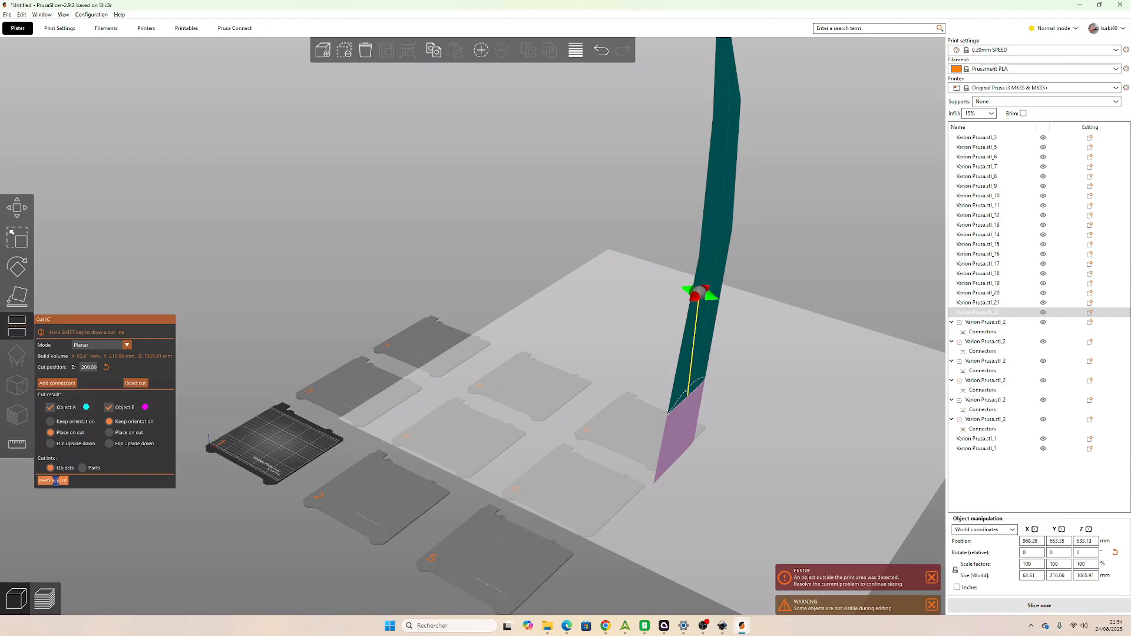
{"action": "left_click", "coordinate": [54, 481]}
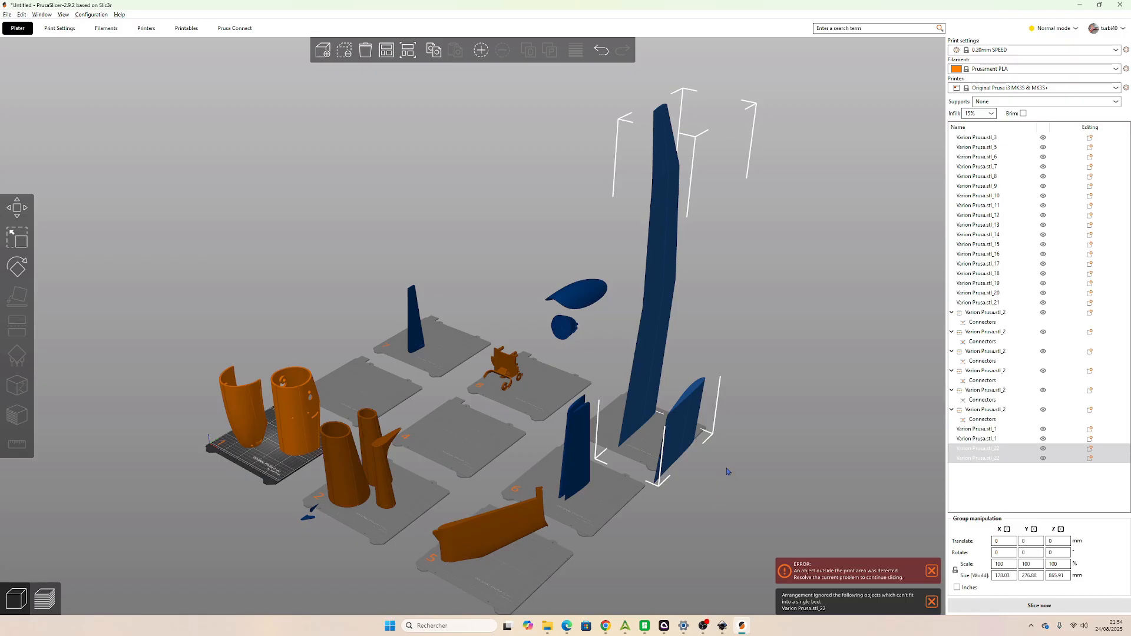
{"action": "scroll", "coordinate": [727, 471], "scroll_direction": "up", "scroll_amount": 5}
{"action": "left_click", "coordinate": [813, 427]}
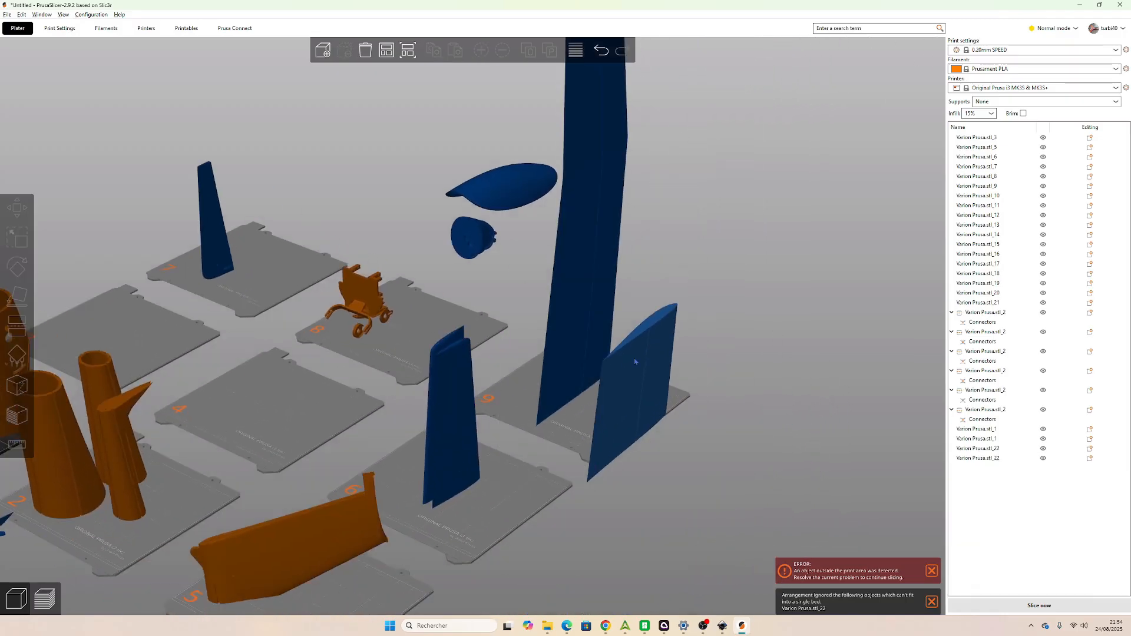
Try to place the cut-off lower wing section beside plate 9 on its cut face.
{"action": "left_click", "coordinate": [652, 322]}
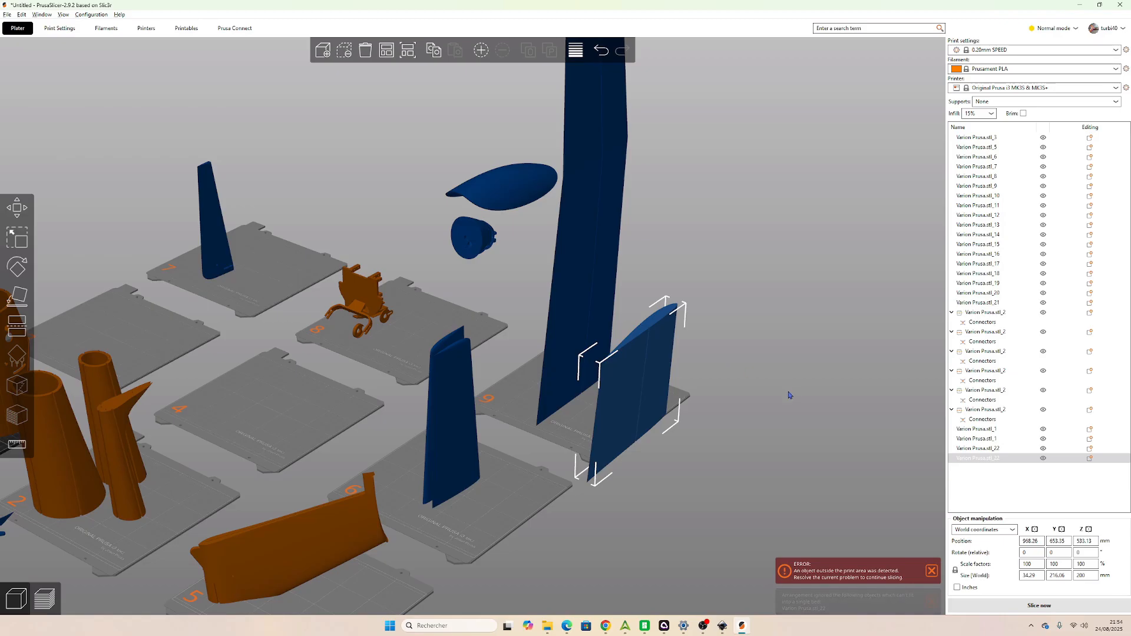
{"action": "key", "text": "f"}
{"action": "left_click", "coordinate": [655, 320]}
{"action": "left_click_drag", "start_coordinate": [722, 361], "coordinate": [716, 421]}
{"action": "left_click", "coordinate": [790, 444]}
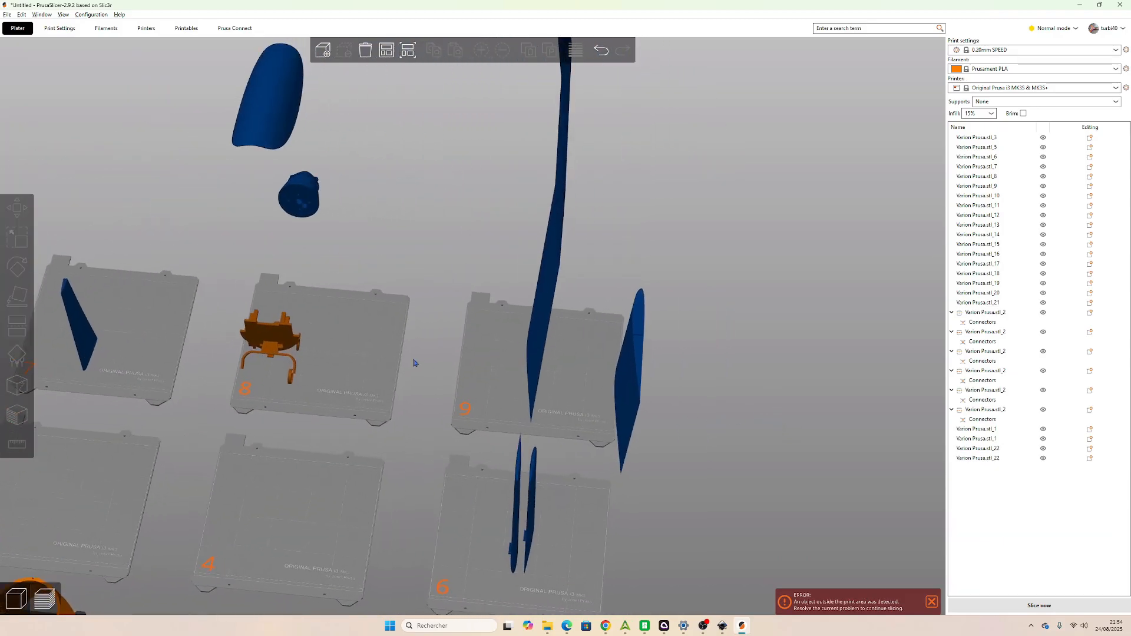
Shift the tall remaining wing piece on plate 9 and cut off a second section at Z 200 mm.
{"action": "left_click_drag", "start_coordinate": [530, 322], "coordinate": [547, 339]}
{"action": "key", "text": "c"}
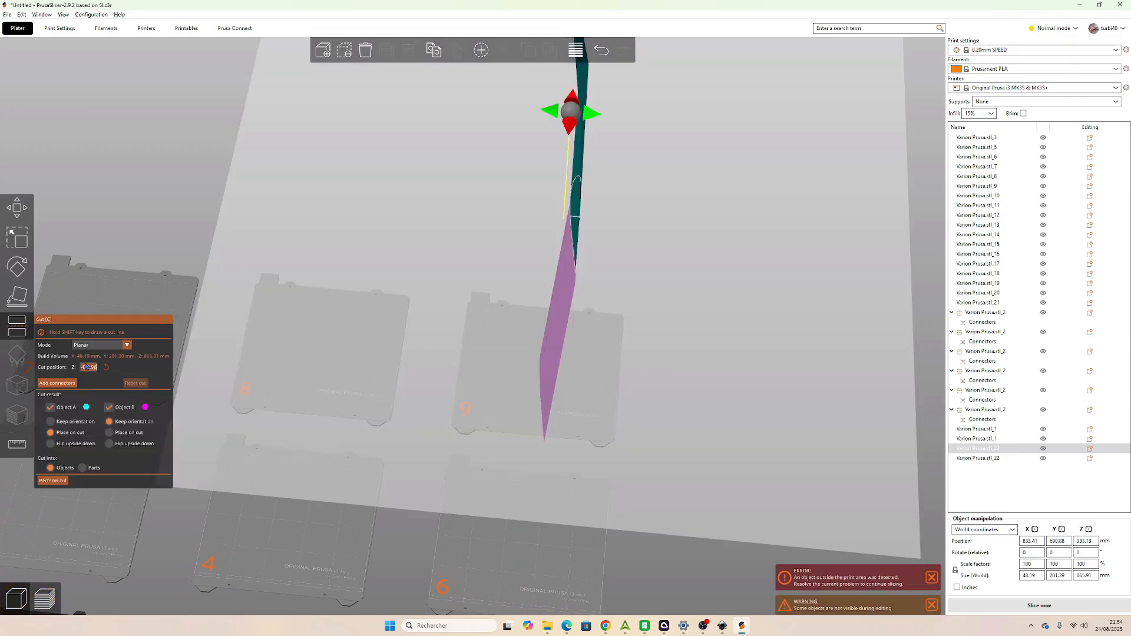
{"action": "type", "text": "200"}
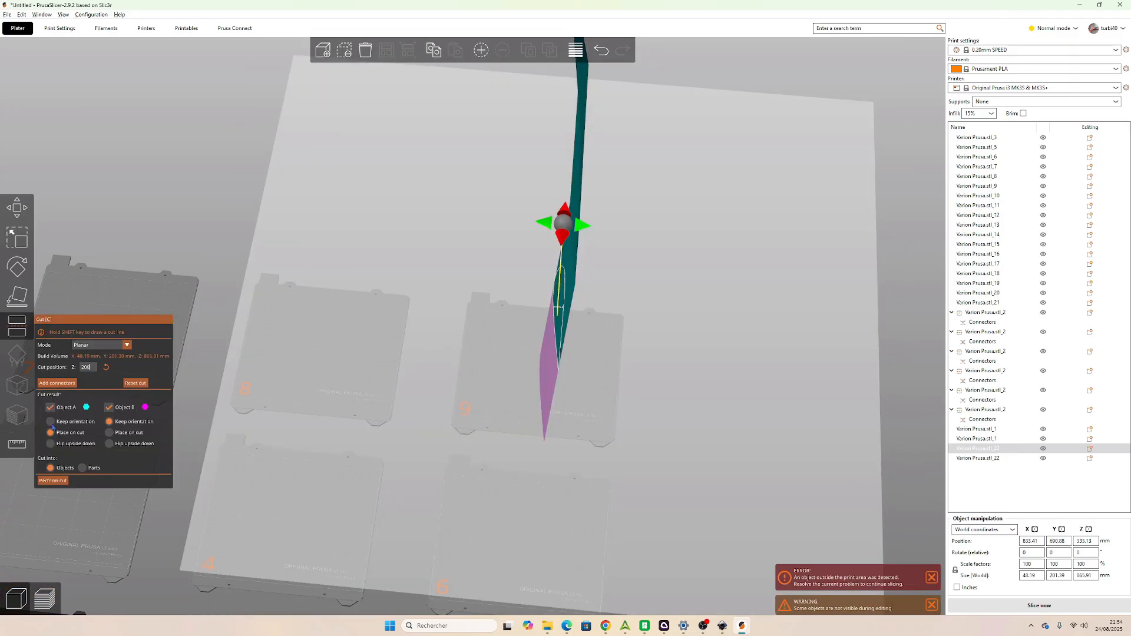
{"action": "left_click", "coordinate": [51, 481]}
{"action": "scroll", "coordinate": [419, 378], "scroll_direction": "up", "scroll_amount": 5}
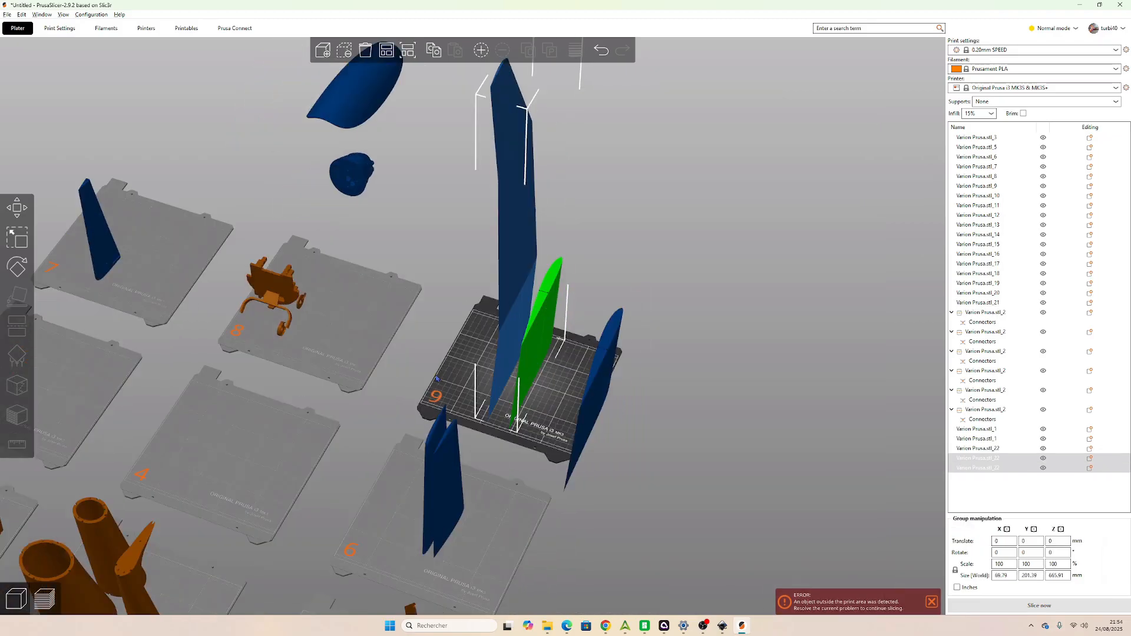
Cut a third section off the remaining upper wing piece with a planar cut at Z 200 mm.
{"action": "left_click", "coordinate": [407, 318]}
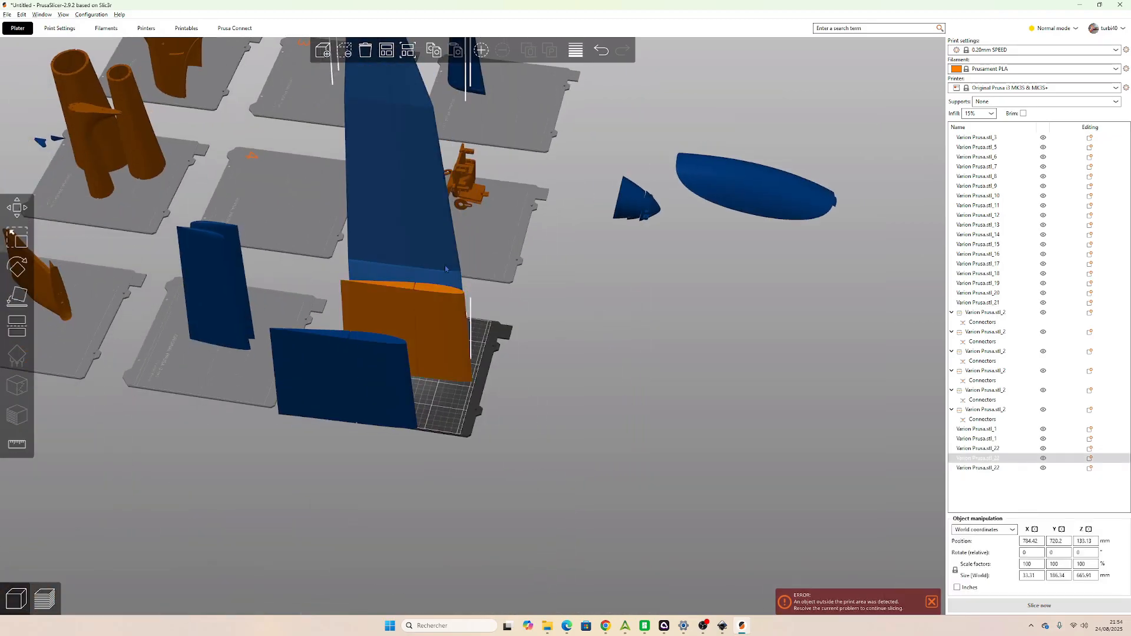
{"action": "key", "text": "c"}
{"action": "left_click", "coordinate": [87, 367]}
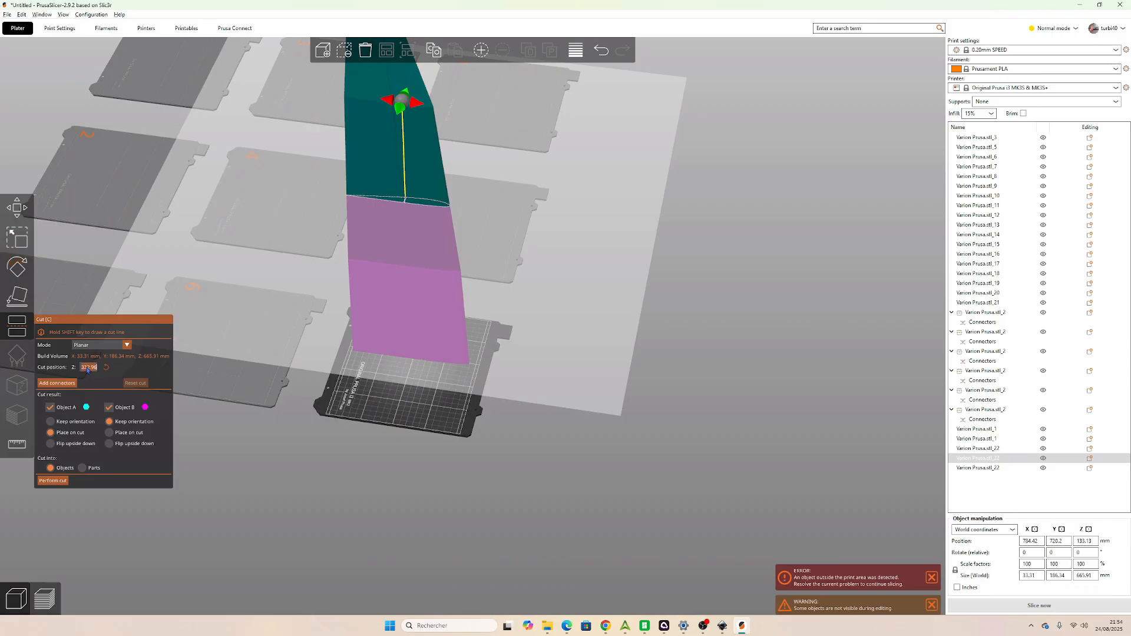
{"action": "type", "text": "200"}
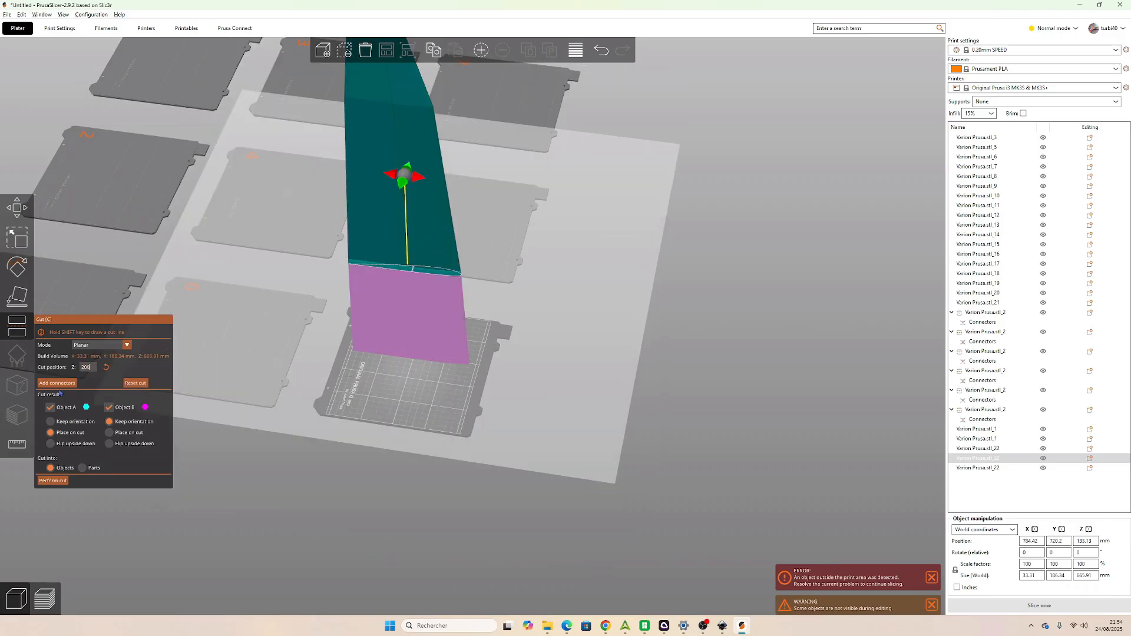
{"action": "left_click", "coordinate": [63, 480]}
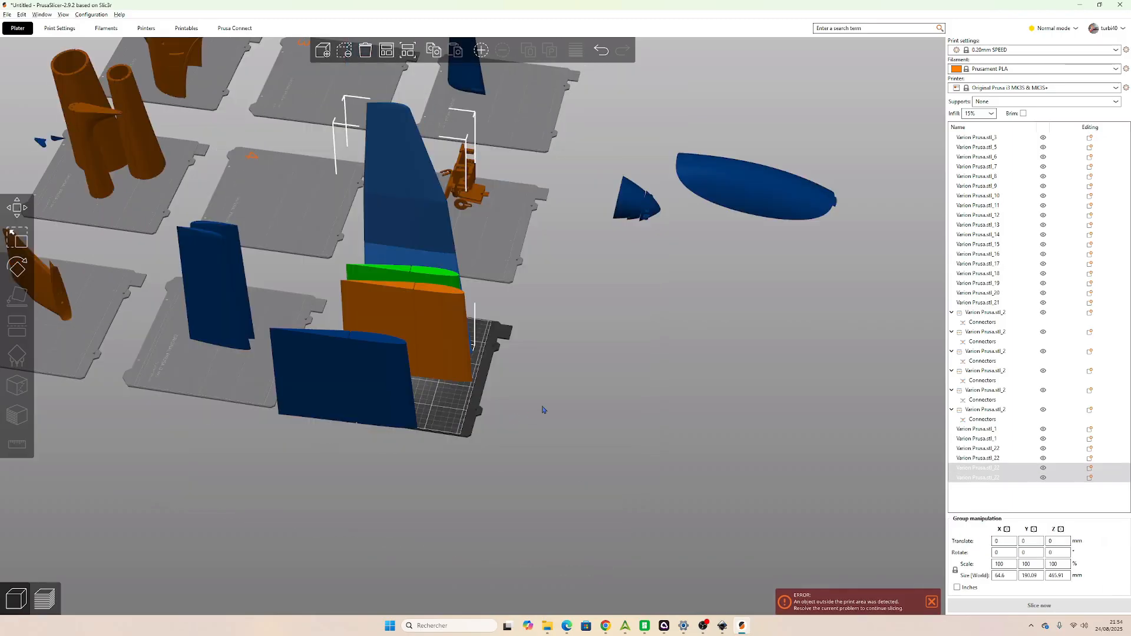
{"action": "left_click", "coordinate": [642, 316]}
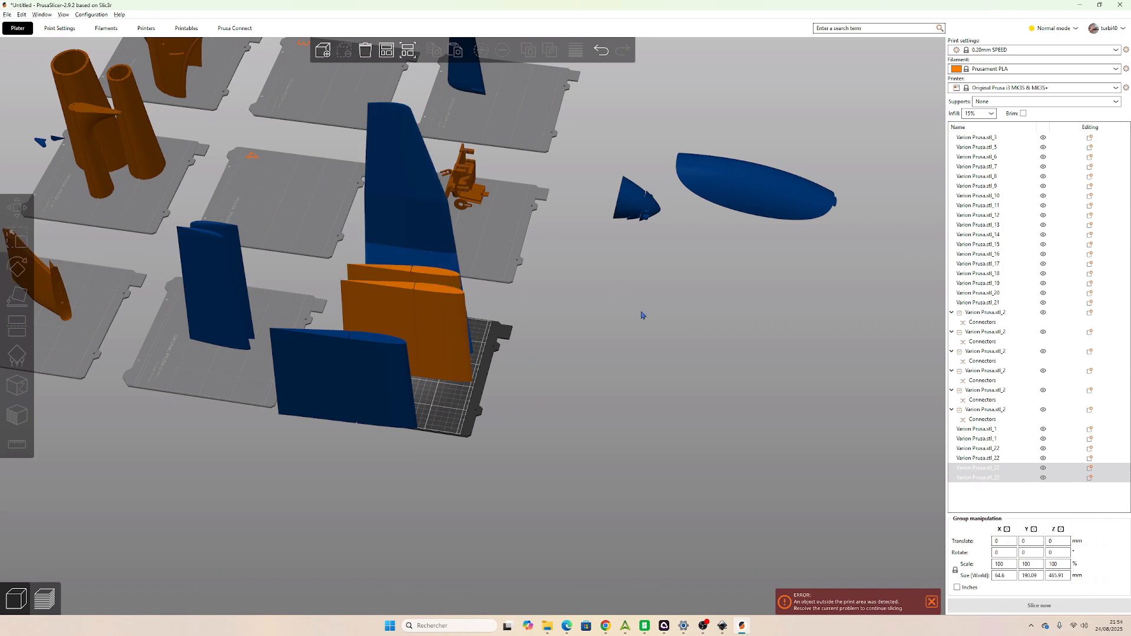
Cut a fourth section off the tapered outer wing piece at Z 200 mm, keeping the pieces as separate objects.
{"action": "left_click", "coordinate": [425, 250]}
{"action": "key", "text": "c"}
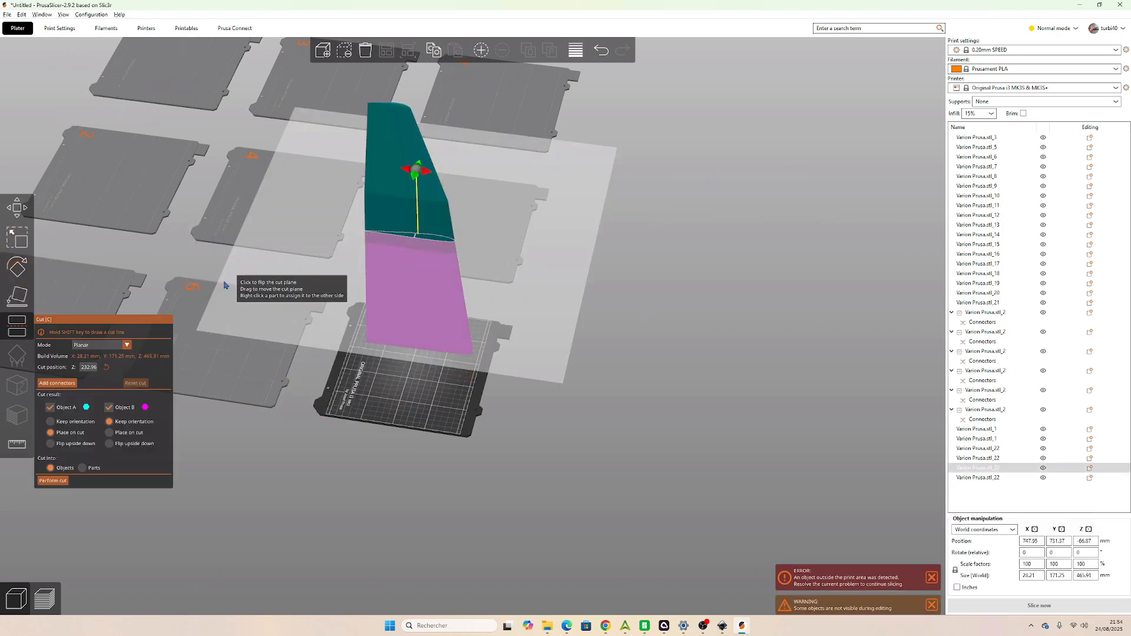
{"action": "type", "text": "200"}
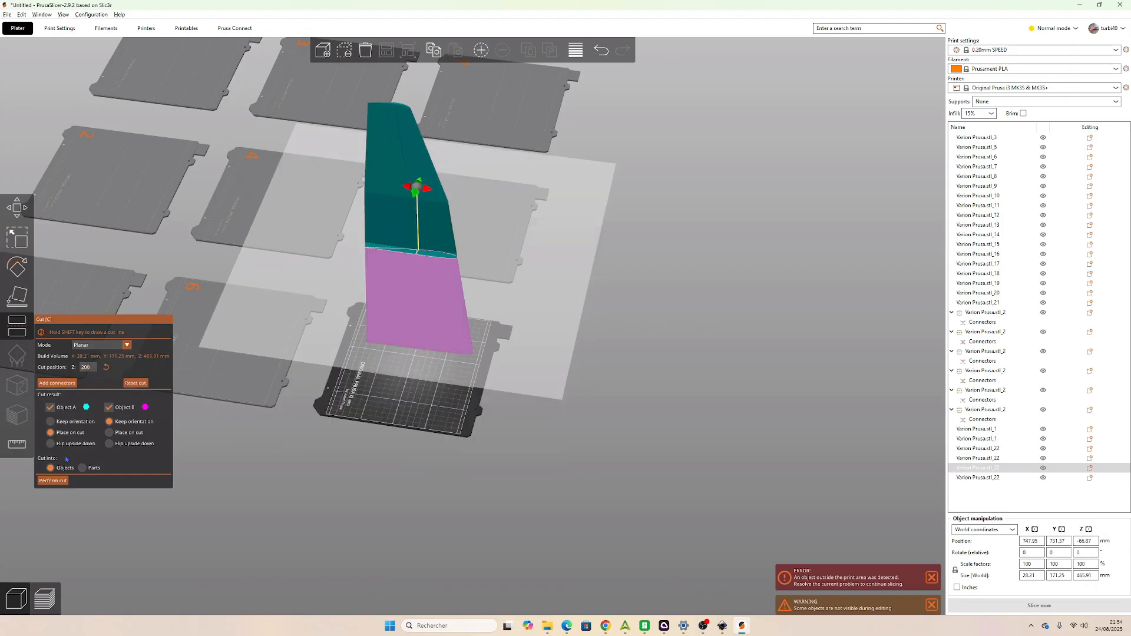
{"action": "left_click", "coordinate": [59, 481]}
{"action": "left_click_drag", "start_coordinate": [445, 416], "coordinate": [410, 417]}
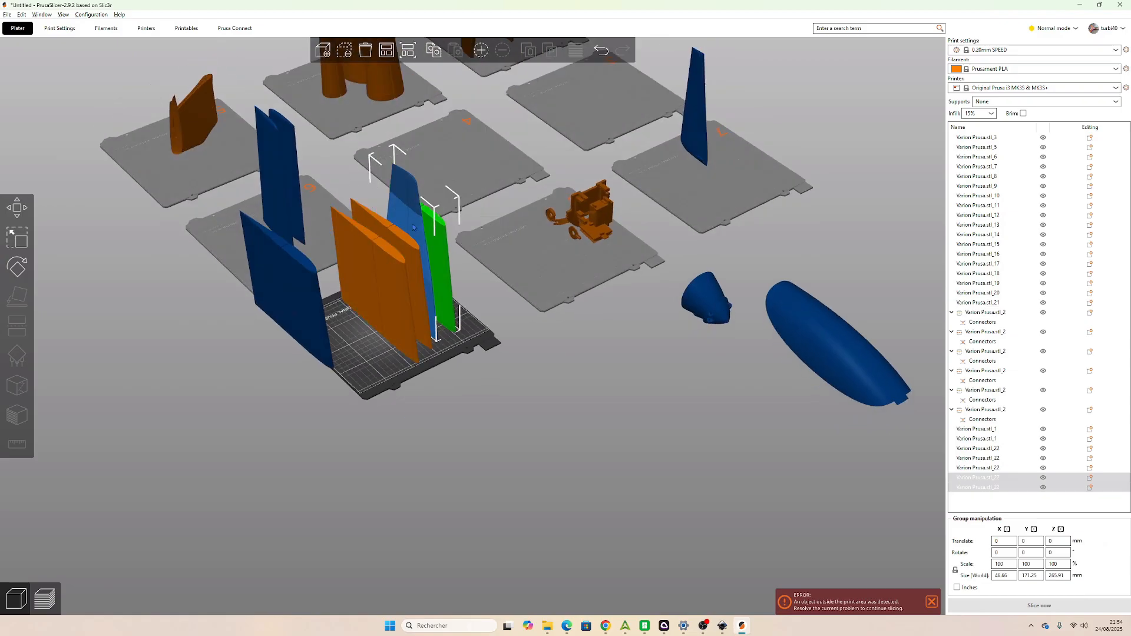
{"action": "left_click", "coordinate": [472, 371]}
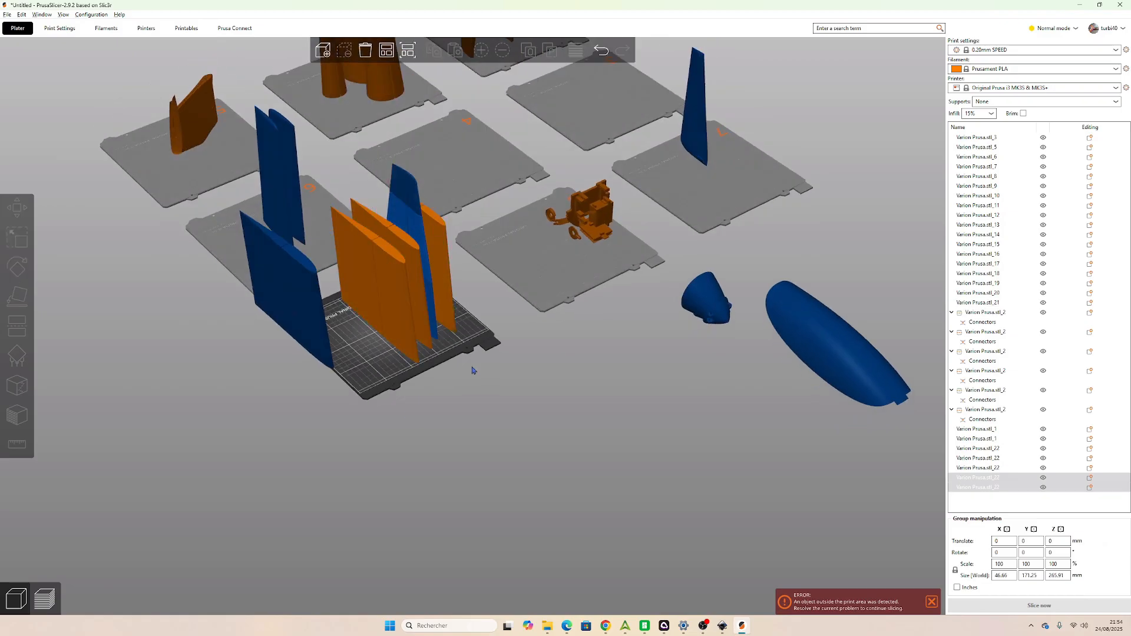
Move the wing tip piece to a free spot on plate 9 and cut it in two at about Z 109 mm.
{"action": "left_click_drag", "start_coordinate": [425, 268], "coordinate": [363, 395]}
{"action": "key", "text": "c"}
{"action": "scroll", "coordinate": [361, 346], "scroll_direction": "up", "scroll_amount": 3}
{"action": "mouse_move", "coordinate": [422, 474]}
{"action": "left_mouse_down"}
{"action": "mouse_move", "coordinate": [386, 454]}
{"action": "mouse_move", "coordinate": [414, 463]}
{"action": "left_mouse_up"}
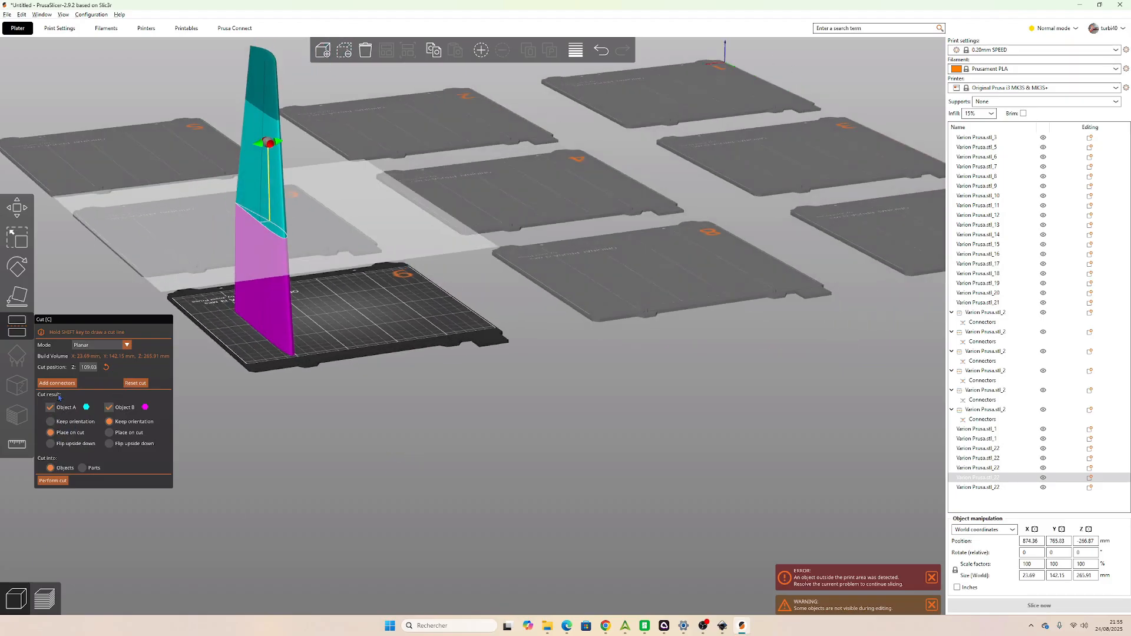
{"action": "left_click", "coordinate": [58, 479]}
Move the first wing section from beside plate 9 onto the plate, alongside the other wing sections.
{"action": "scroll", "coordinate": [221, 430], "scroll_direction": "down", "scroll_amount": 4}
{"action": "mouse_move", "coordinate": [223, 421]}
{"action": "left_mouse_down"}
{"action": "mouse_move", "coordinate": [215, 445]}
{"action": "mouse_move", "coordinate": [224, 437]}
{"action": "left_mouse_up"}
{"action": "left_click_drag", "start_coordinate": [288, 297], "coordinate": [336, 333]}
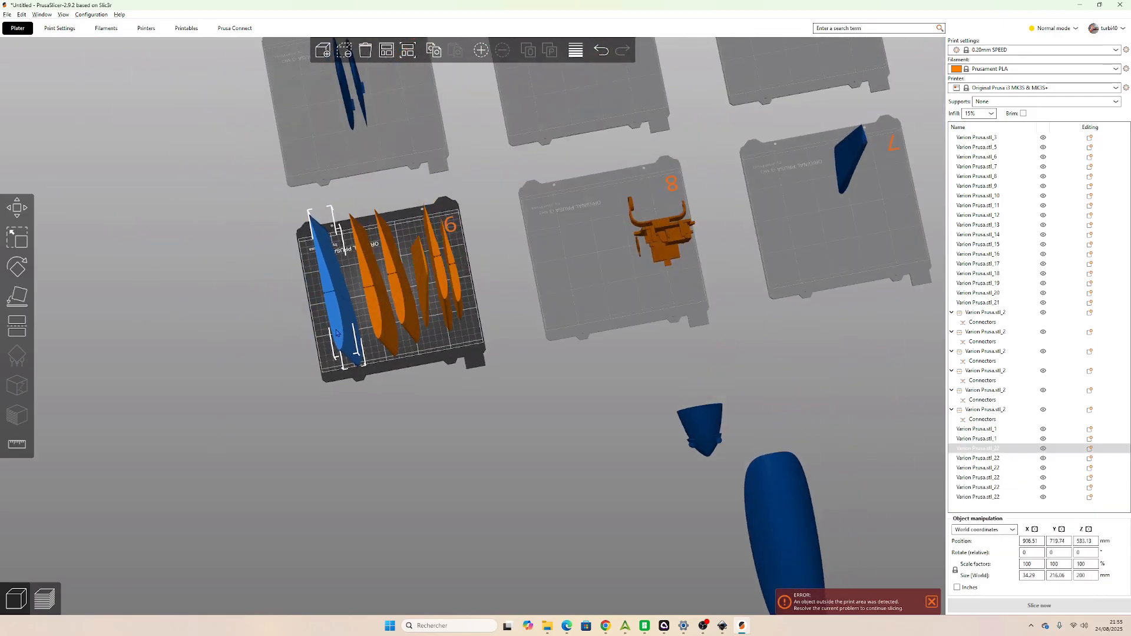
{"action": "left_click_drag", "start_coordinate": [260, 391], "coordinate": [388, 375]}
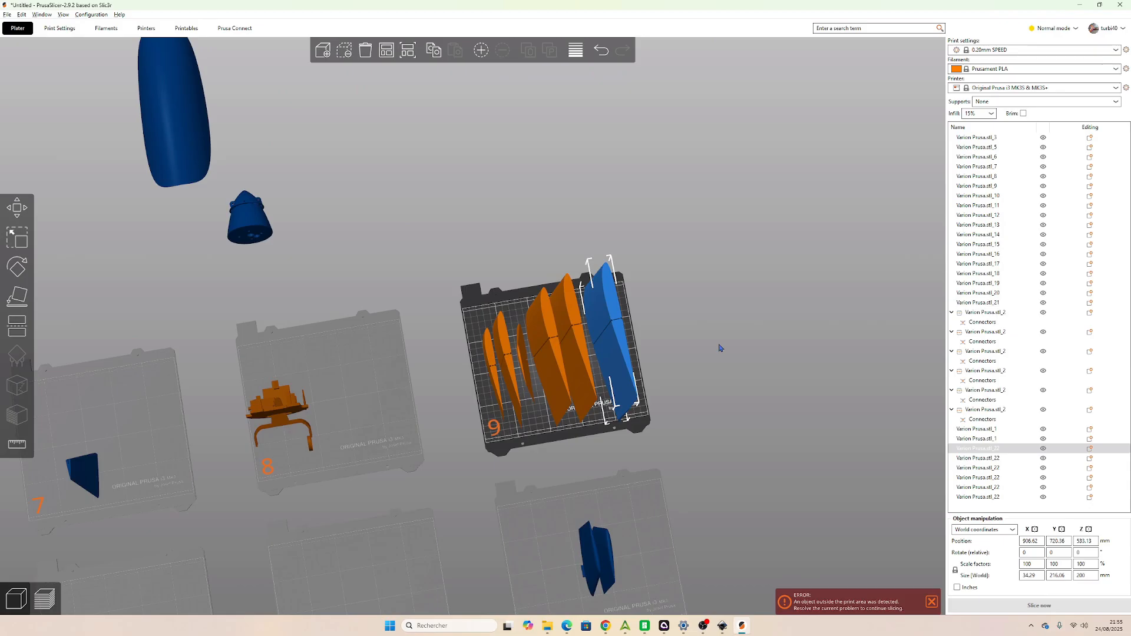
Move the large elongated canopy-shaped piece from outside the plates onto plate 8.
{"action": "scroll", "coordinate": [682, 340], "scroll_direction": "down", "scroll_amount": 6}
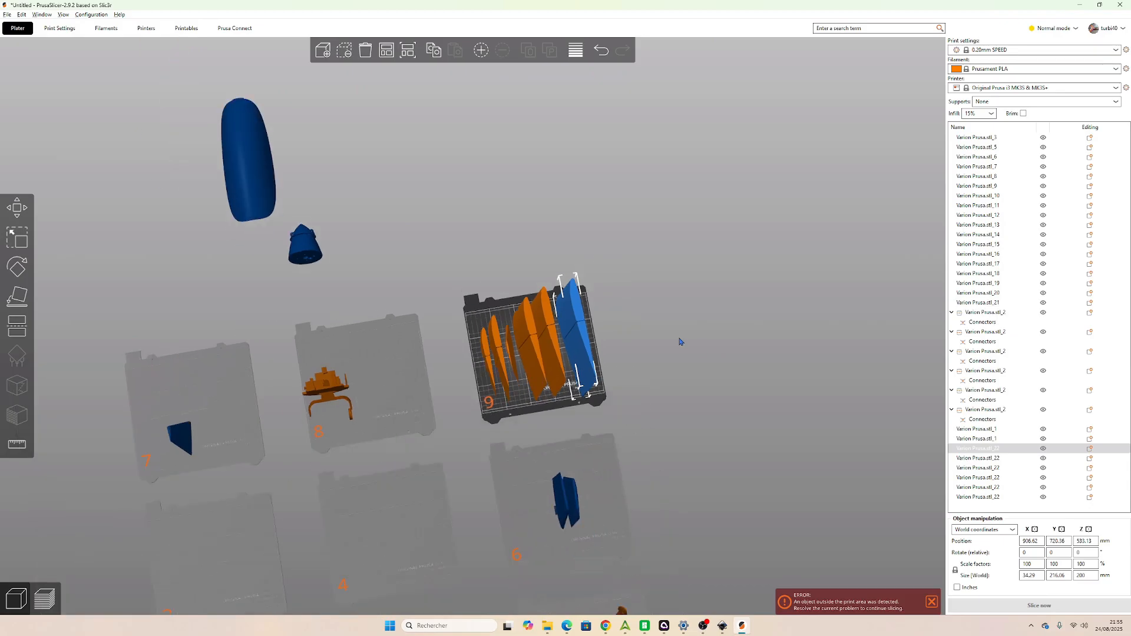
{"action": "right_click_drag", "start_coordinate": [623, 318], "coordinate": [538, 249]}
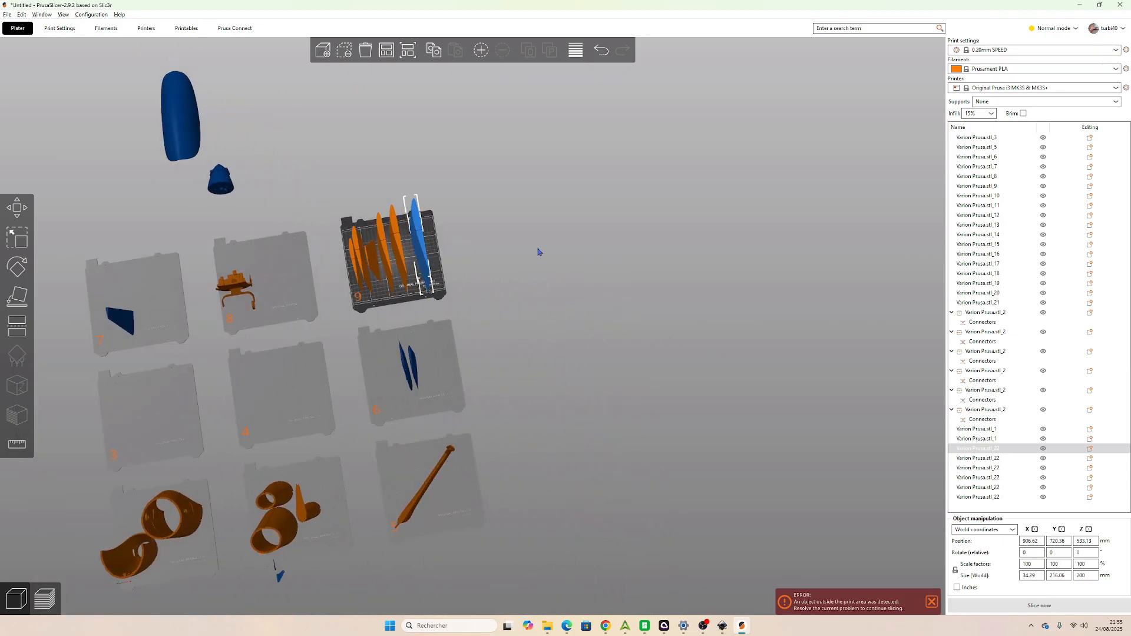
{"action": "scroll", "coordinate": [552, 279], "scroll_direction": "down", "scroll_amount": 1}
{"action": "right_click_drag", "start_coordinate": [298, 305], "coordinate": [444, 261]}
{"action": "left_click_drag", "start_coordinate": [348, 116], "coordinate": [452, 244]}
{"action": "left_click_drag", "start_coordinate": [424, 285], "coordinate": [377, 247]}
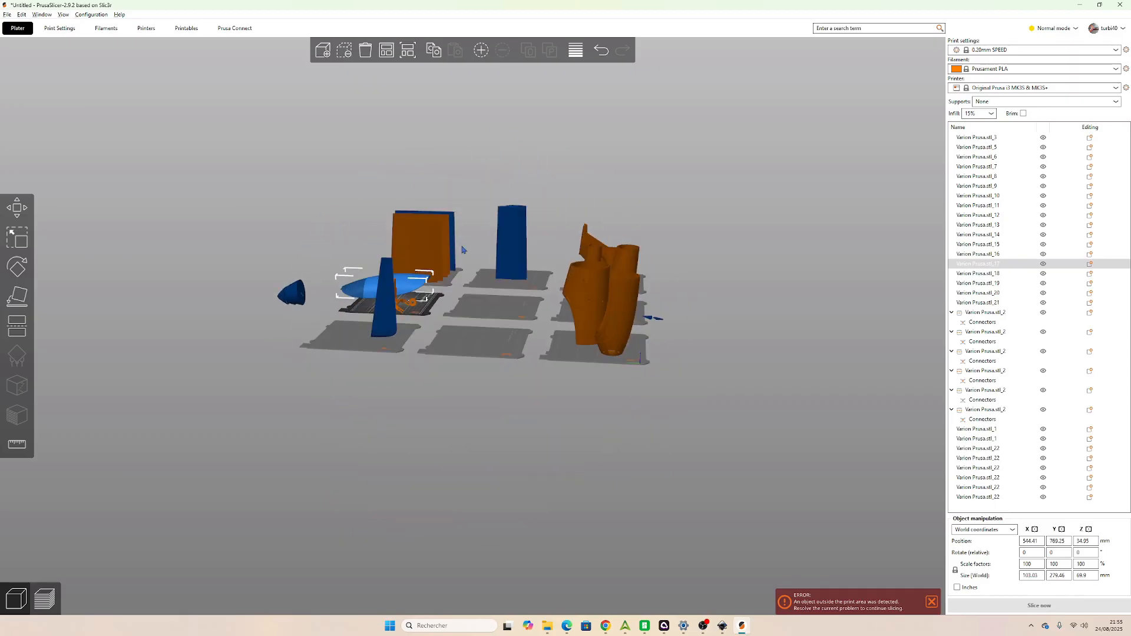
Rotate the canopy-shaped piece 90° about the X axis to stand upright and cut it in half at Z 139.73 mm.
{"action": "key", "text": "r"}
{"action": "left_click_drag", "start_coordinate": [439, 284], "coordinate": [379, 312]}
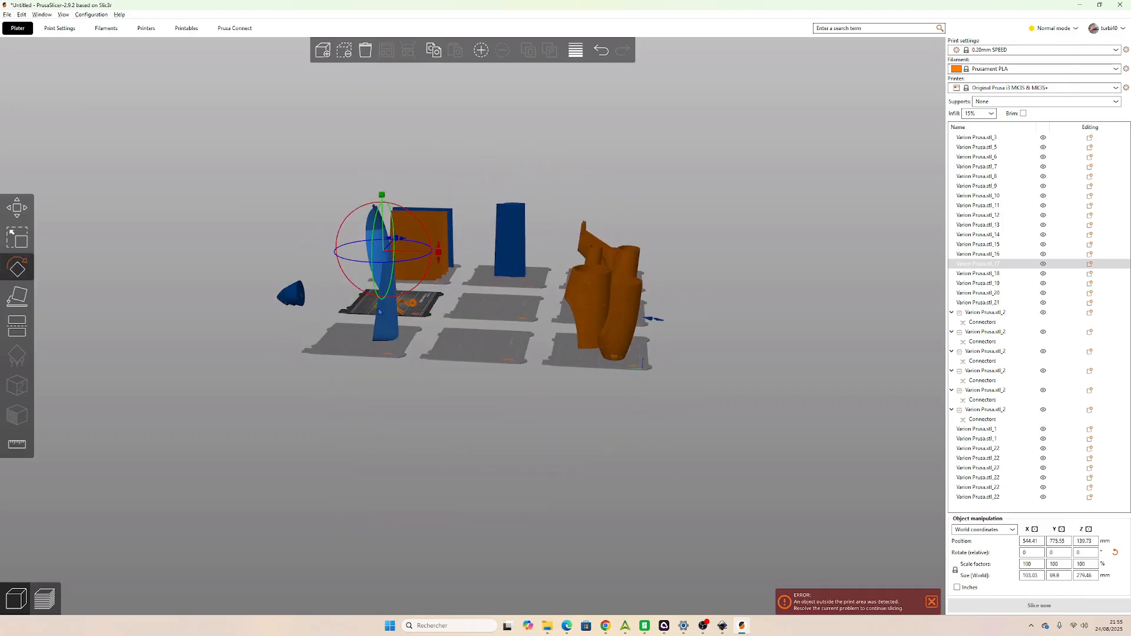
{"action": "key", "text": "c"}
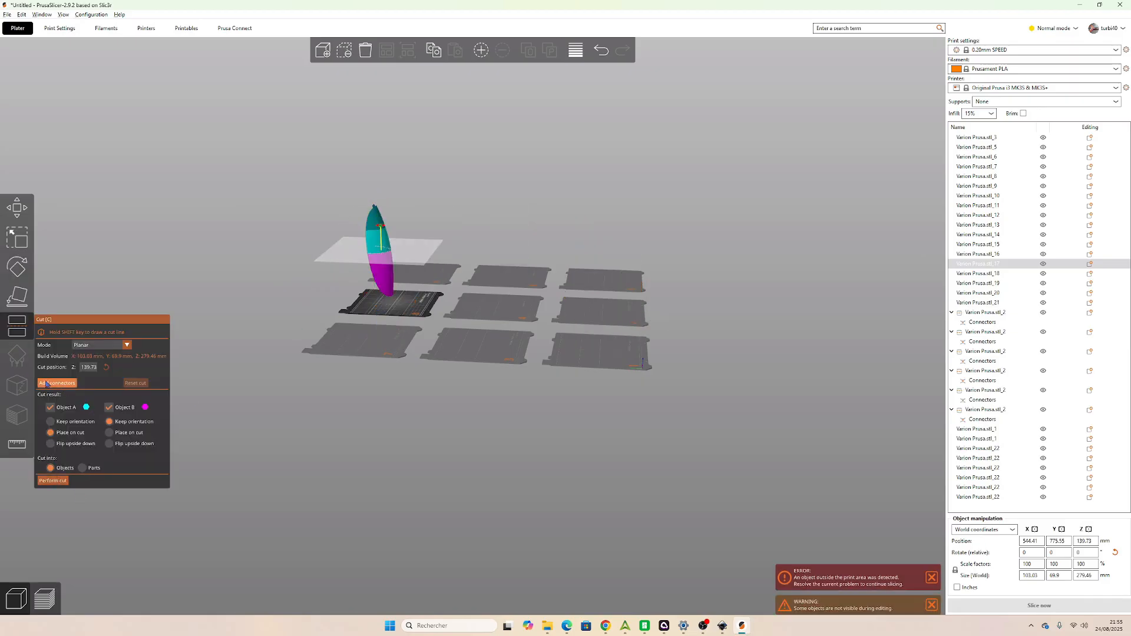
{"action": "left_click", "coordinate": [66, 479]}
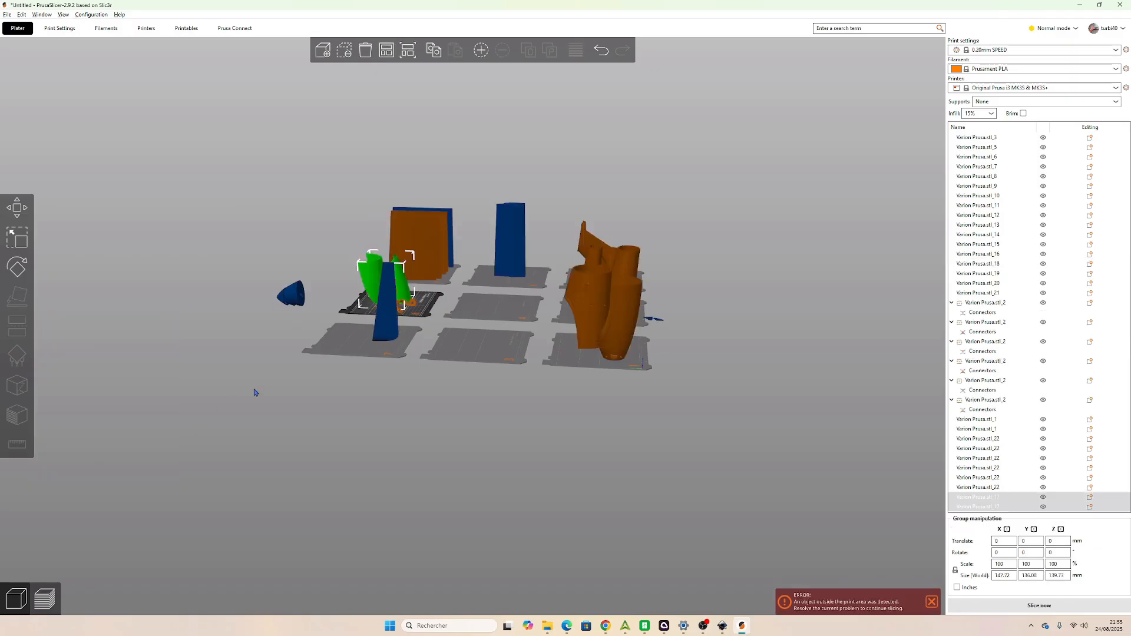
Place the second half of the cut canopy-shaped piece on its flat cut face on plate 8.
{"action": "scroll", "coordinate": [252, 401], "scroll_direction": "up", "scroll_amount": 10}
{"action": "left_click", "coordinate": [203, 369]}
{"action": "left_click", "coordinate": [266, 278]}
{"action": "key", "text": "f"}
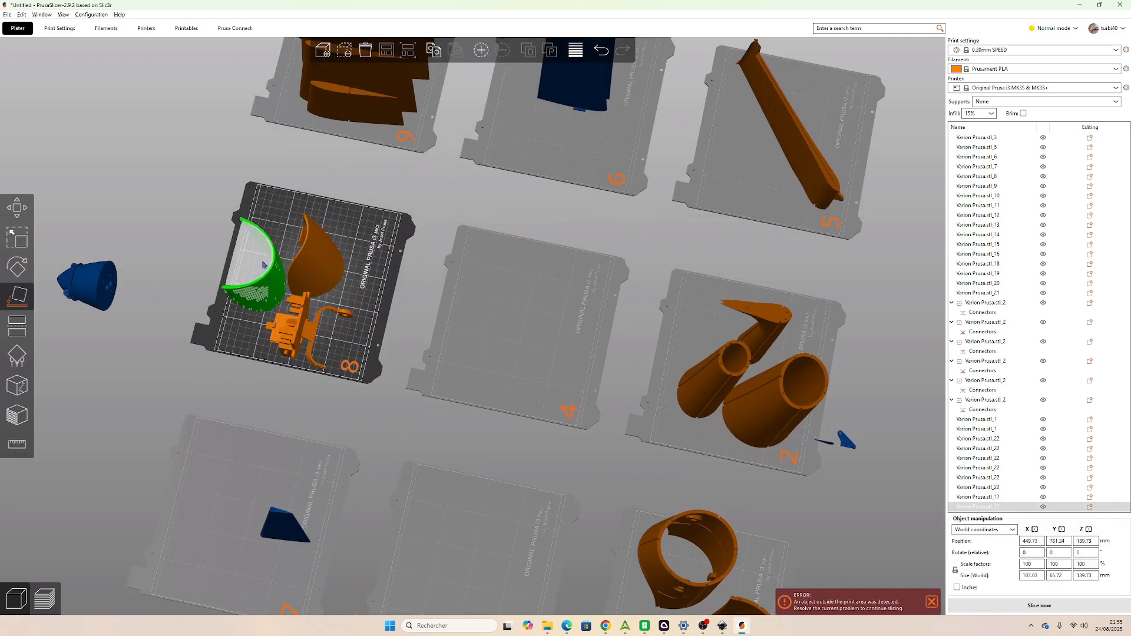
{"action": "left_click", "coordinate": [266, 278]}
{"action": "left_click", "coordinate": [222, 369]}
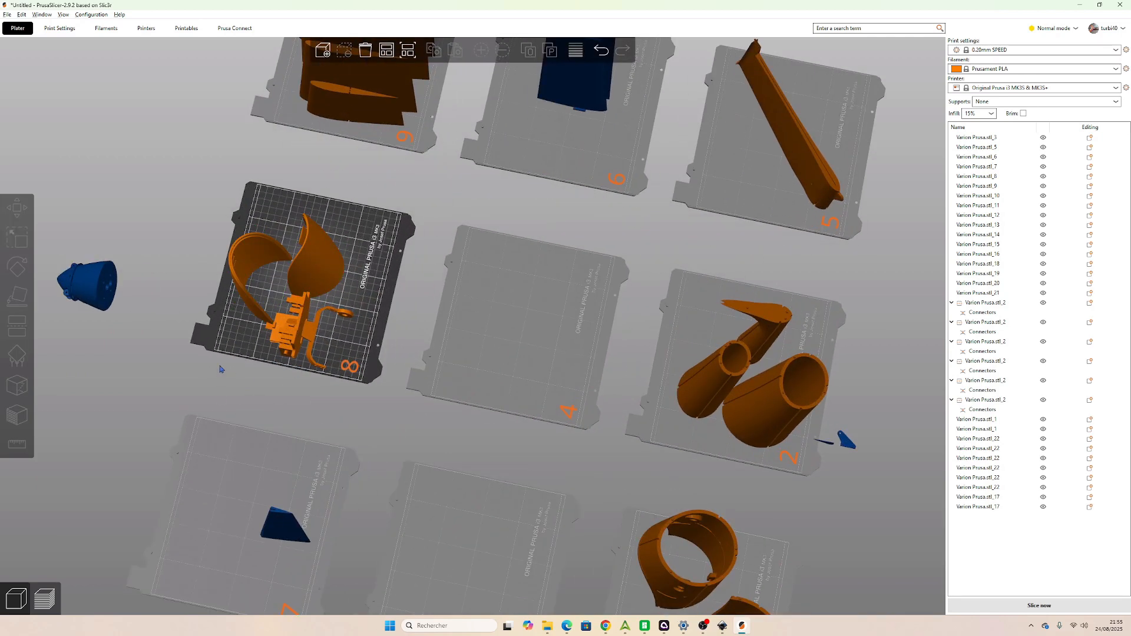
Move the small ring part from plate 8 onto plate 4 and lay it flat.
{"action": "left_click", "coordinate": [238, 302]}
{"action": "scroll", "coordinate": [302, 366], "scroll_direction": "up", "scroll_amount": 5}
{"action": "scroll", "coordinate": [297, 406], "scroll_direction": "down", "scroll_amount": 4}
{"action": "left_click_drag", "start_coordinate": [298, 424], "coordinate": [296, 399]}
{"action": "left_click_drag", "start_coordinate": [339, 286], "coordinate": [479, 280]}
{"action": "scroll", "coordinate": [479, 280], "scroll_direction": "up", "scroll_amount": 4}
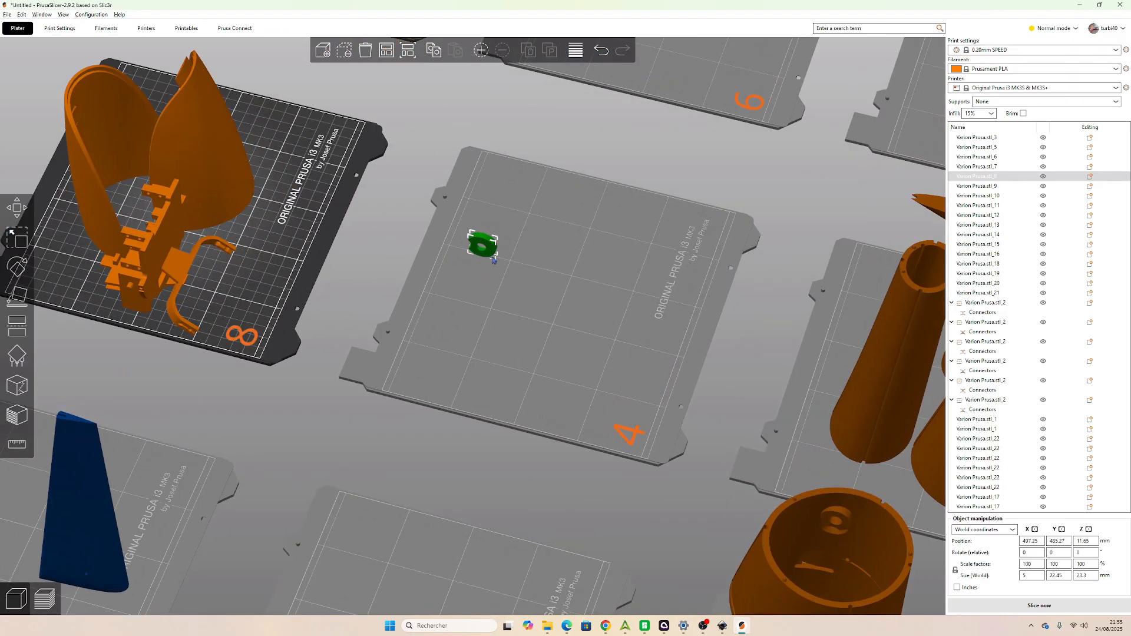
{"action": "left_click", "coordinate": [484, 304]}
Move the forked bracket from plate 8 onto plate 4 and place it on its flat face.
{"action": "left_click_drag", "start_coordinate": [205, 268], "coordinate": [579, 241]}
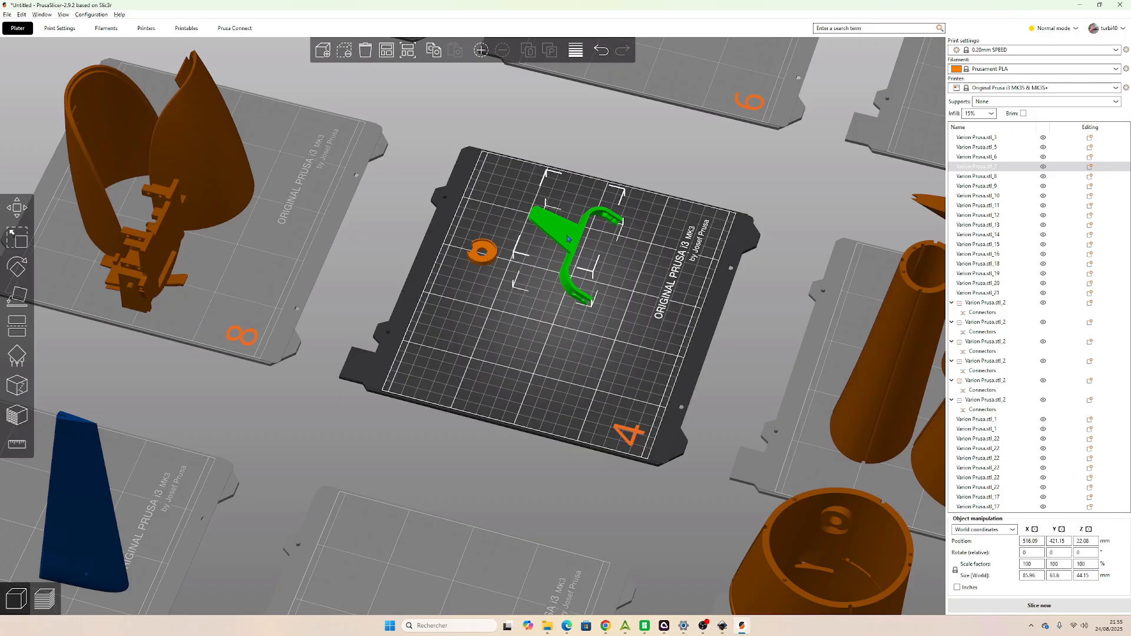
{"action": "key", "text": "f"}
{"action": "left_click", "coordinate": [568, 240]}
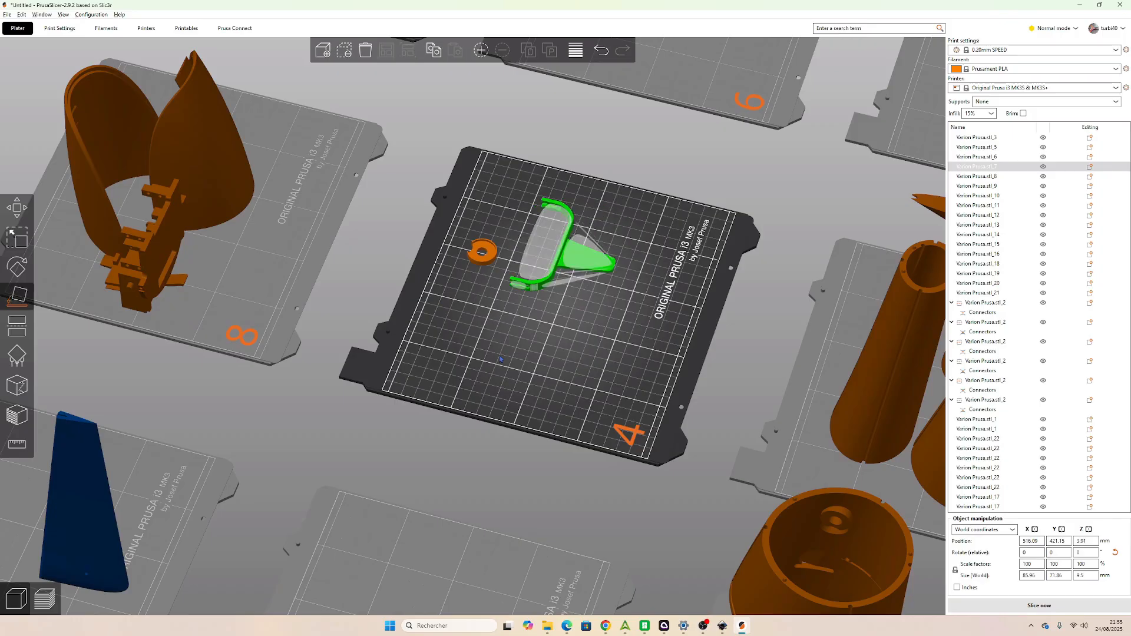
{"action": "left_click", "coordinate": [432, 280]}
Duplicate the small ring on plate 4 and position the copy beside the original, clear of the bracket.
{"action": "left_click", "coordinate": [491, 248]}
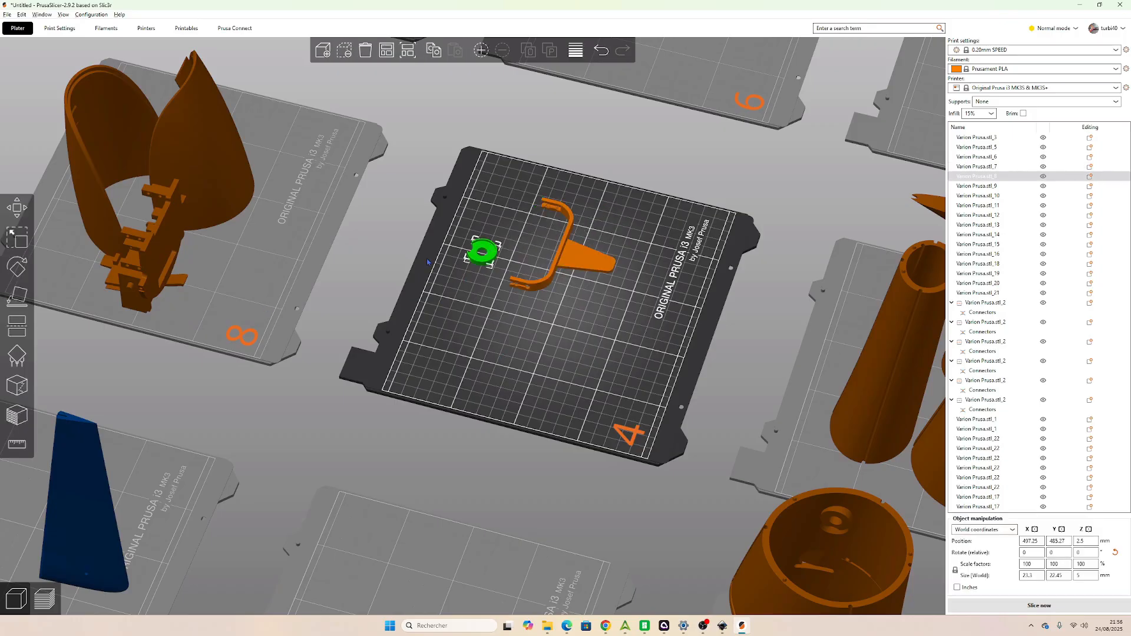
{"action": "key", "text": "ctrl+c"}
{"action": "key", "text": "ctrl+v"}
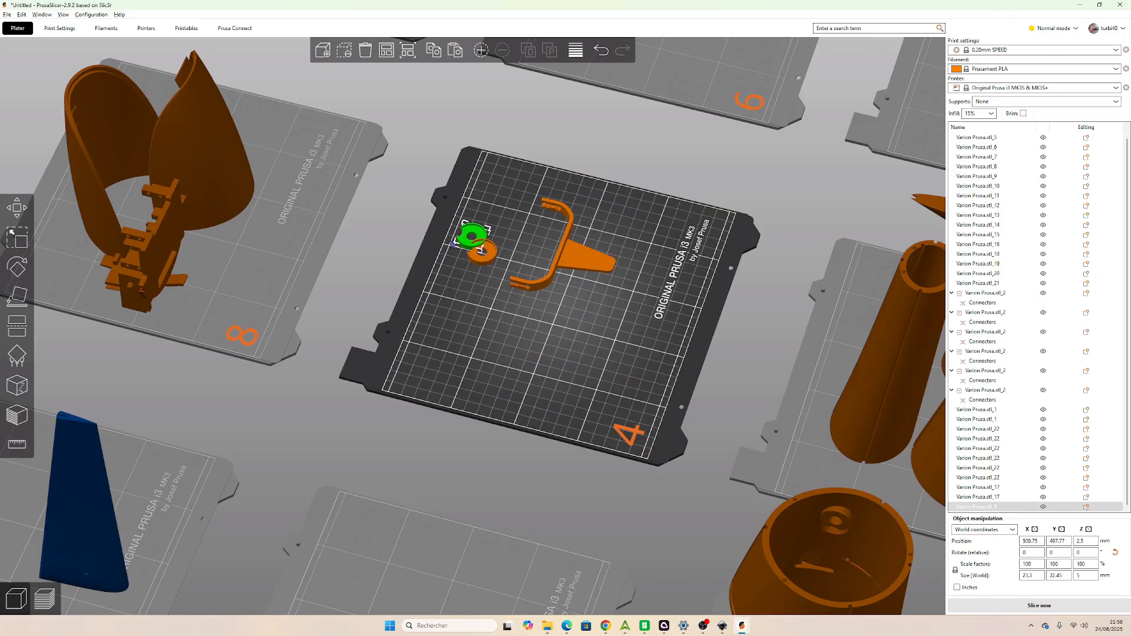
{"action": "left_click_drag", "start_coordinate": [470, 230], "coordinate": [497, 217]}
Move the three upright frame parts from plate 8 onto plate 4, spaced in a row along its front edge.
{"action": "left_click_drag", "start_coordinate": [170, 254], "coordinate": [458, 369]}
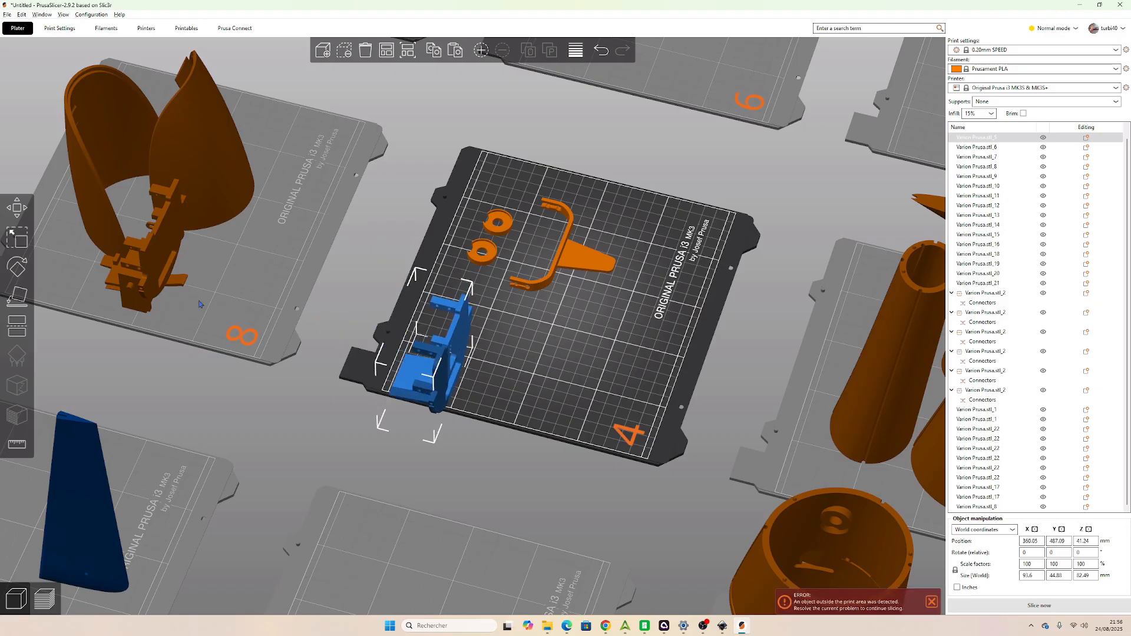
{"action": "left_click_drag", "start_coordinate": [166, 235], "coordinate": [540, 374]}
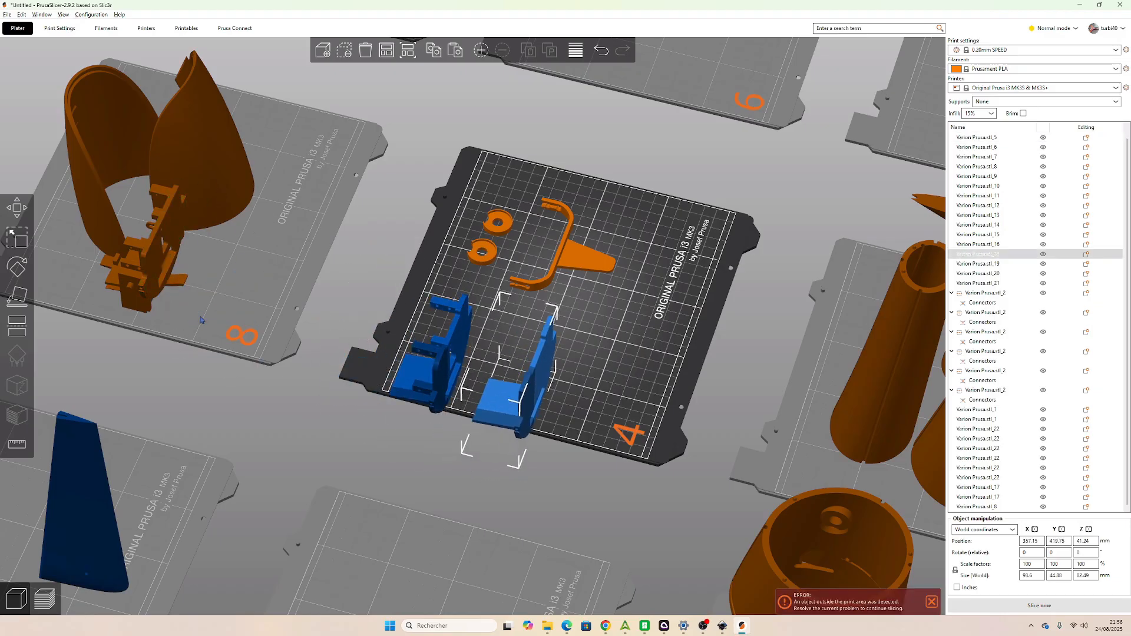
{"action": "left_click_drag", "start_coordinate": [151, 253], "coordinate": [626, 378]}
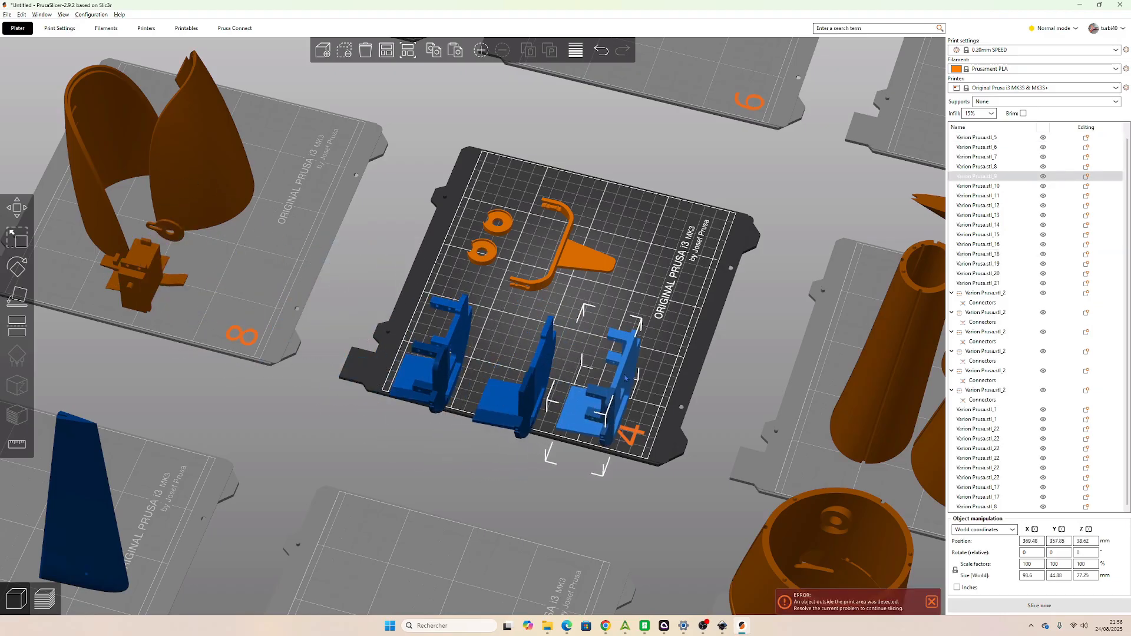
{"action": "mouse_move", "coordinate": [466, 443]}
{"action": "left_mouse_down"}
{"action": "mouse_move", "coordinate": [476, 437]}
{"action": "mouse_move", "coordinate": [465, 441]}
{"action": "left_mouse_up"}
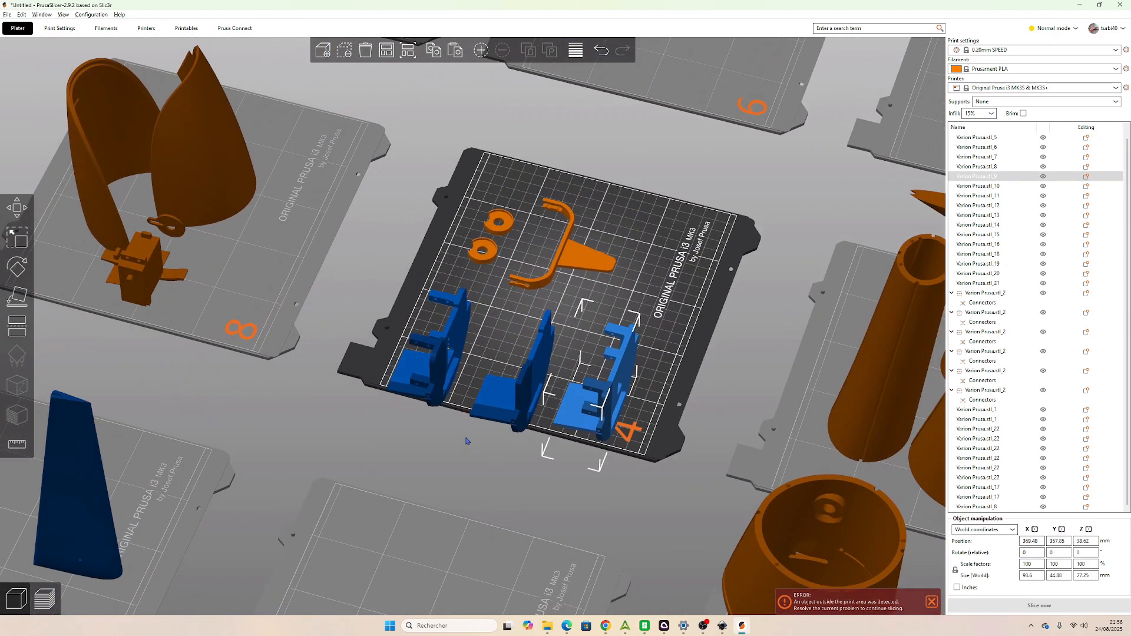
{"action": "left_click", "coordinate": [452, 347]}
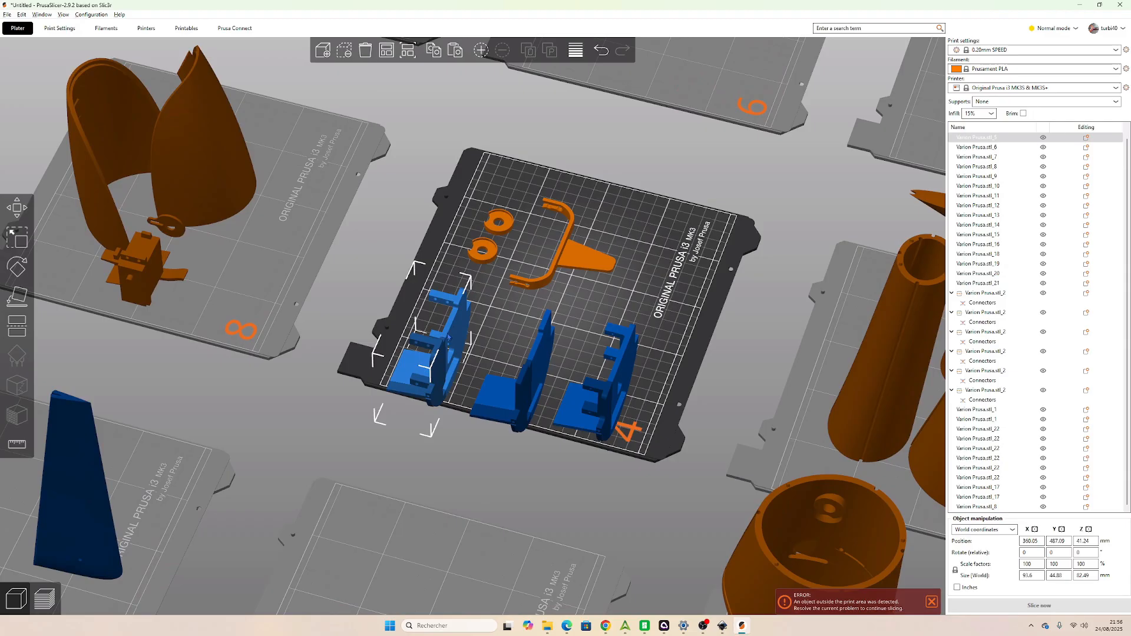
Move two of the three upright frame parts off plate 4 to the free area beyond plate 8.
{"action": "scroll", "coordinate": [448, 337], "scroll_direction": "down", "scroll_amount": 5}
{"action": "left_click_drag", "start_coordinate": [454, 338], "coordinate": [209, 158]}
{"action": "left_click_drag", "start_coordinate": [502, 342], "coordinate": [154, 155]}
Lay the remaining frame part flat on plate 4 and shift it fully inside the plate, near the rings.
{"action": "left_click", "coordinate": [554, 341]}
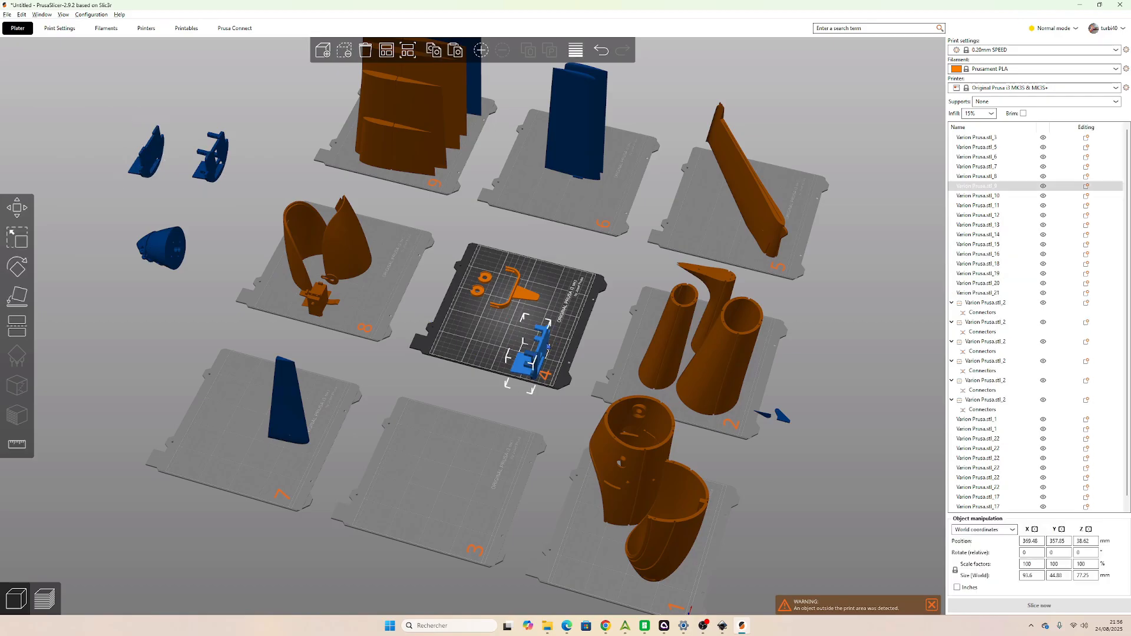
{"action": "key", "text": "f"}
{"action": "left_click", "coordinate": [546, 348]}
{"action": "left_click", "coordinate": [500, 422]}
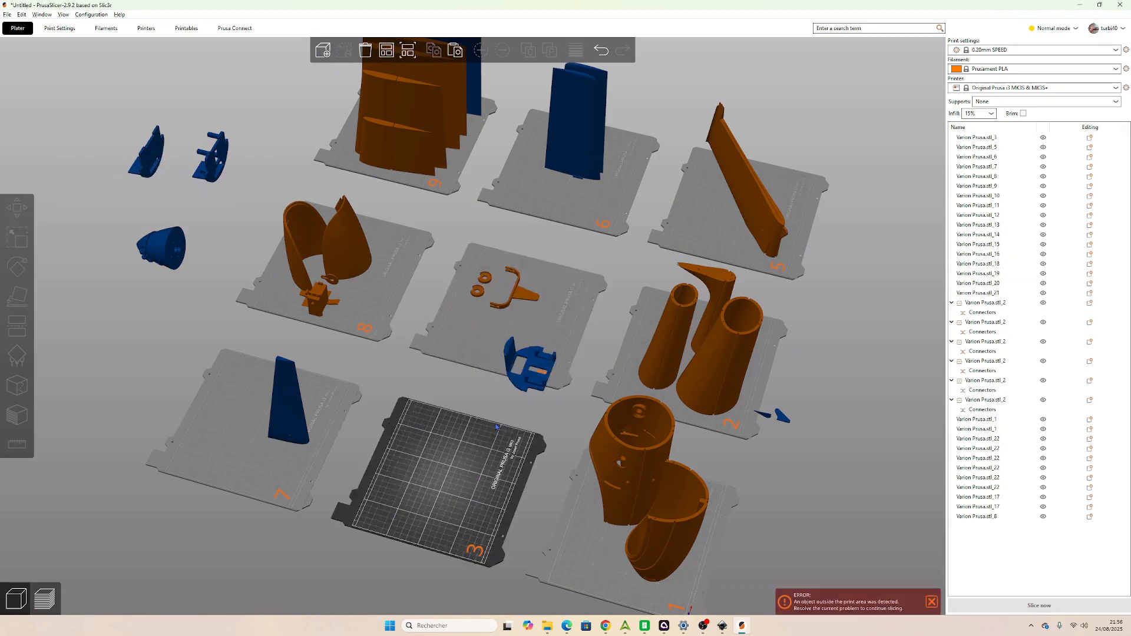
{"action": "left_click_drag", "start_coordinate": [532, 368], "coordinate": [476, 343]}
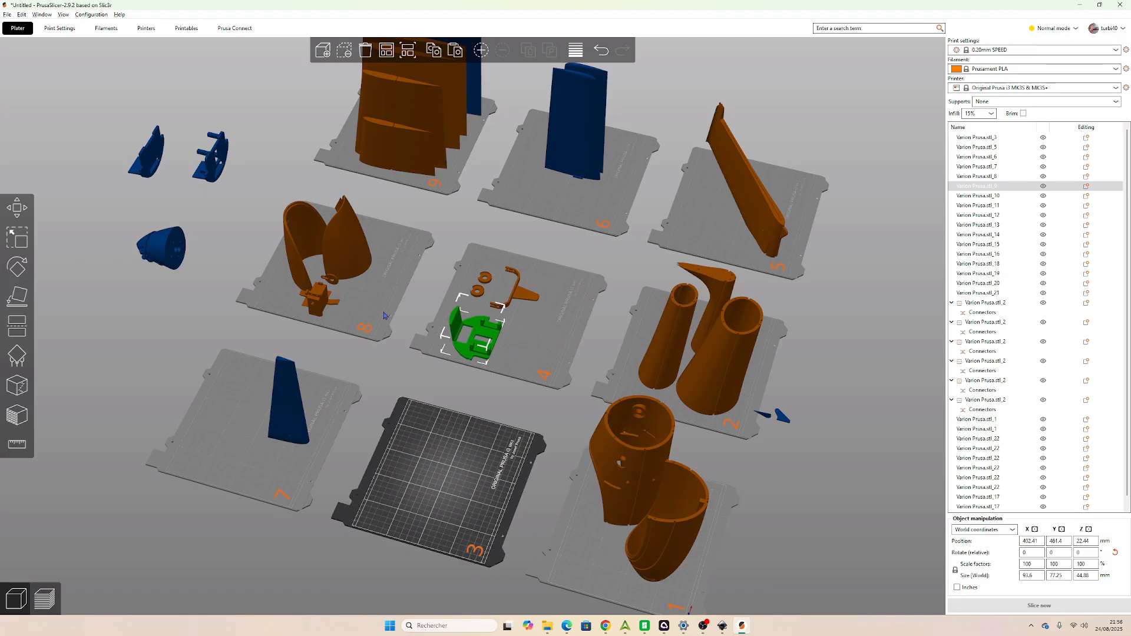
Separate the dish-shaped part from the nested cone pieces beside plate 8, move it onto plate 4 and lay it flat.
{"action": "left_click_drag", "start_coordinate": [171, 241], "coordinate": [228, 210]}
{"action": "left_click", "coordinate": [170, 264]}
{"action": "left_click_drag", "start_coordinate": [166, 254], "coordinate": [548, 337]}
{"action": "left_click_drag", "start_coordinate": [497, 381], "coordinate": [529, 349]}
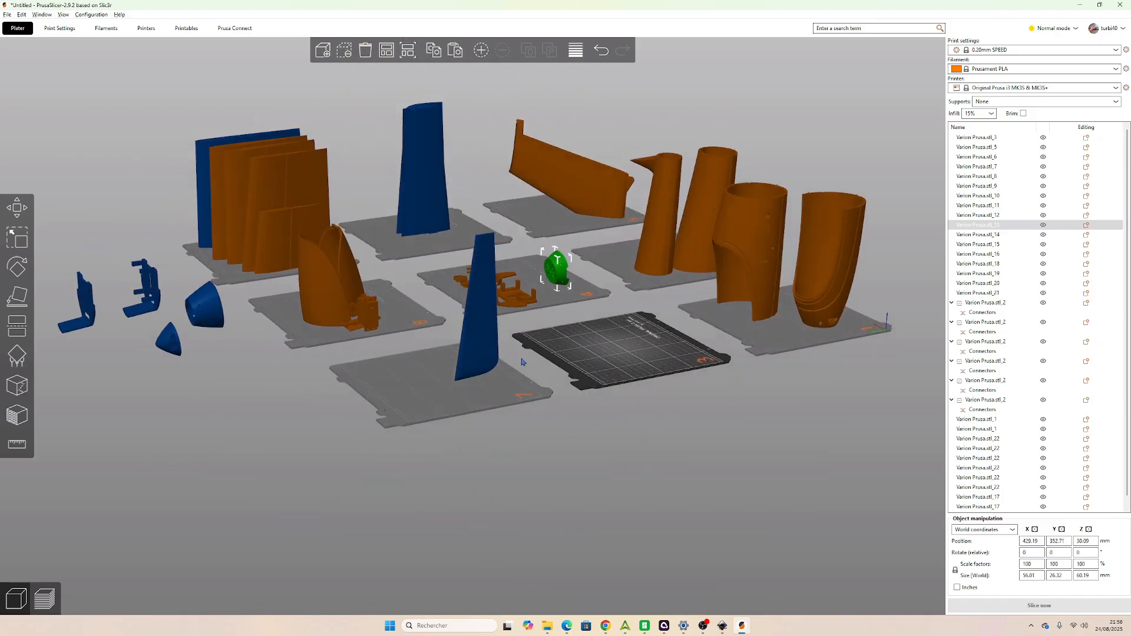
{"action": "scroll", "coordinate": [528, 350], "scroll_direction": "up", "scroll_amount": 5}
{"action": "key", "text": "f"}
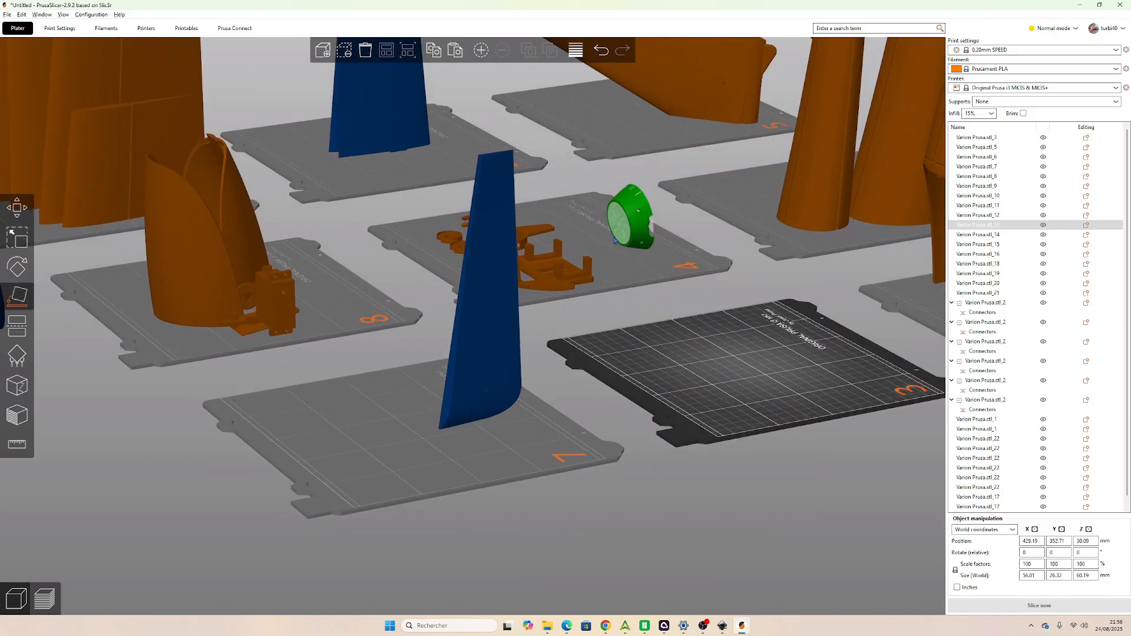
{"action": "left_click", "coordinate": [618, 234]}
{"action": "left_click_drag", "start_coordinate": [597, 281], "coordinate": [619, 294]}
{"action": "scroll", "coordinate": [619, 294], "scroll_direction": "down", "scroll_amount": 5}
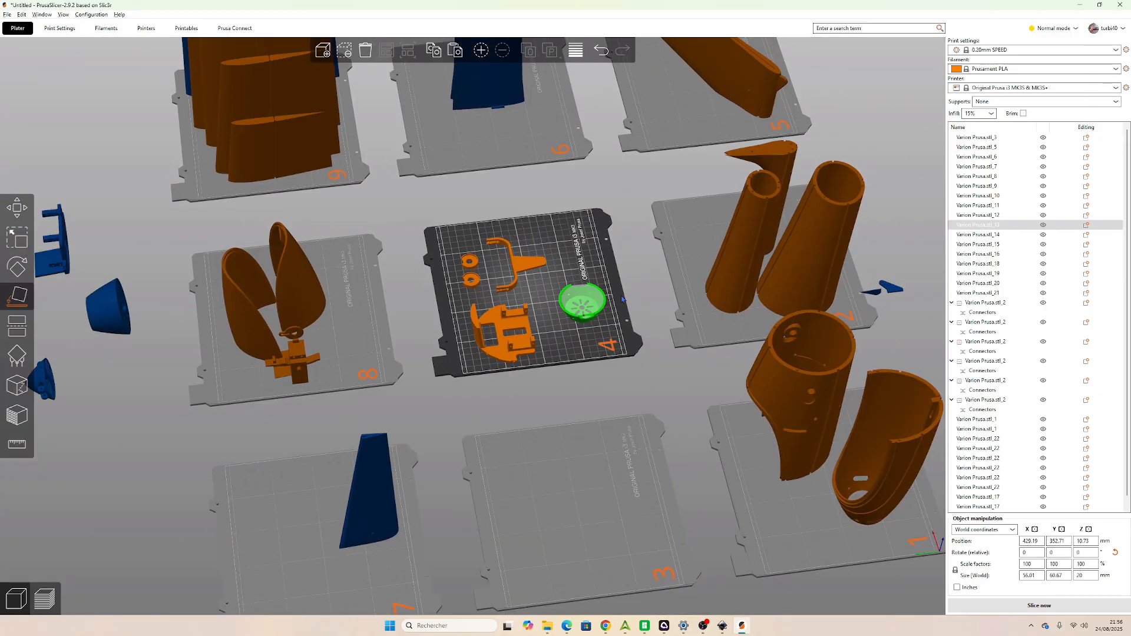
Move one small nose cone onto plate 4, stand it on its flat base and position it beyond the forked bracket.
{"action": "left_click_drag", "start_coordinate": [161, 351], "coordinate": [227, 316]}
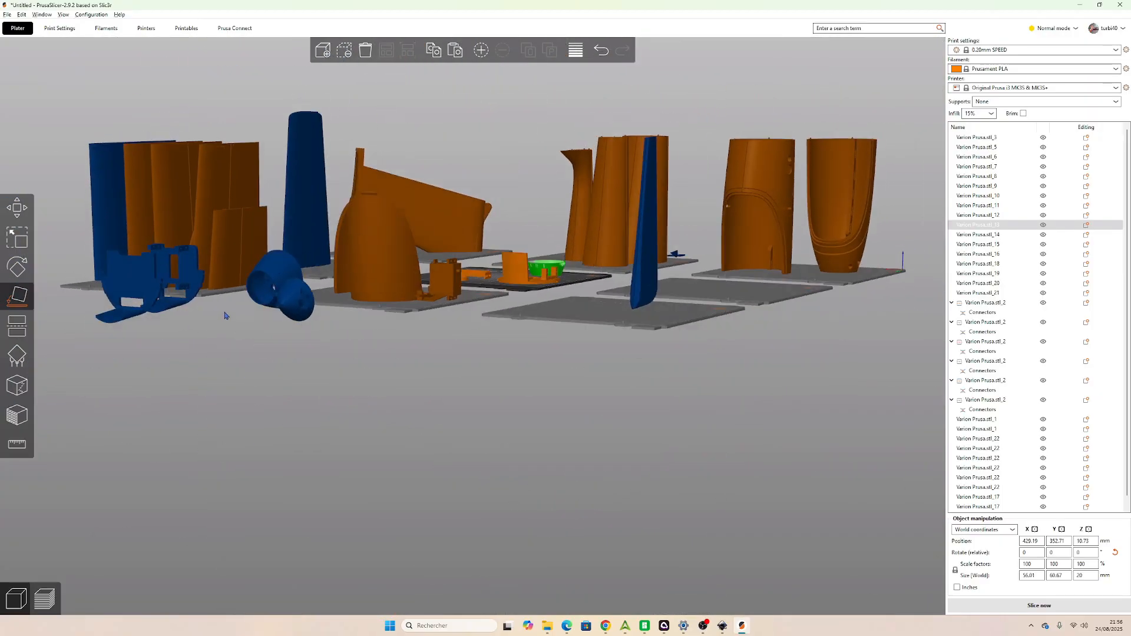
{"action": "scroll", "coordinate": [227, 315], "scroll_direction": "up", "scroll_amount": 2}
{"action": "left_click_drag", "start_coordinate": [314, 381], "coordinate": [118, 330]}
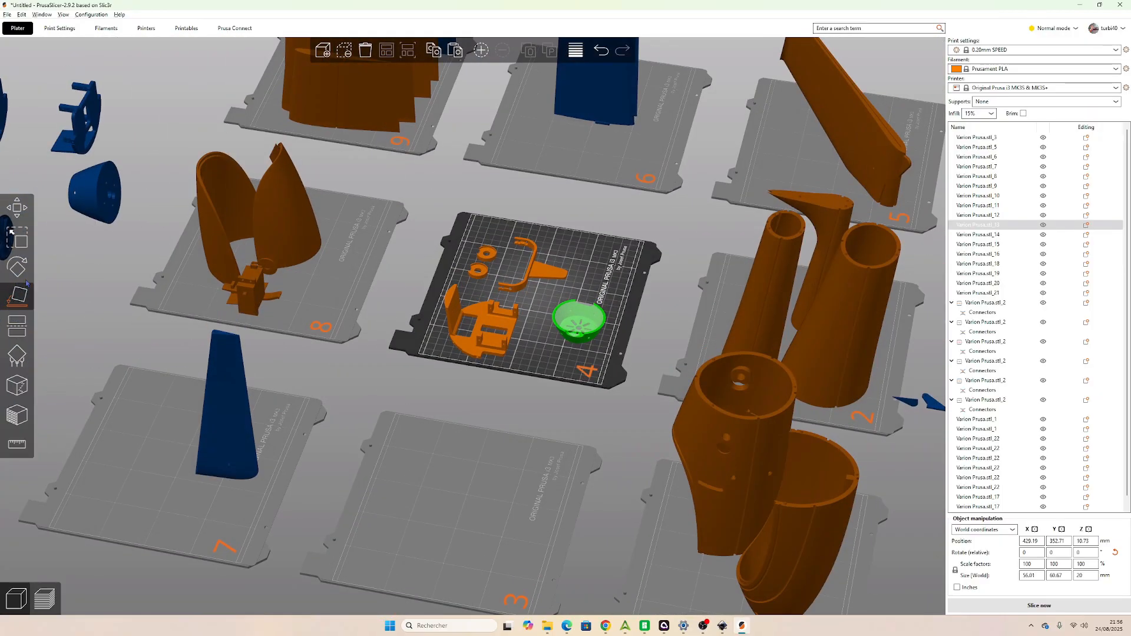
{"action": "scroll", "coordinate": [94, 282], "scroll_direction": "down", "scroll_amount": 3}
{"action": "scroll", "coordinate": [93, 283], "scroll_direction": "up", "scroll_amount": 1}
{"action": "left_click_drag", "start_coordinate": [218, 276], "coordinate": [278, 288]}
{"action": "scroll", "coordinate": [278, 288], "scroll_direction": "up", "scroll_amount": 3}
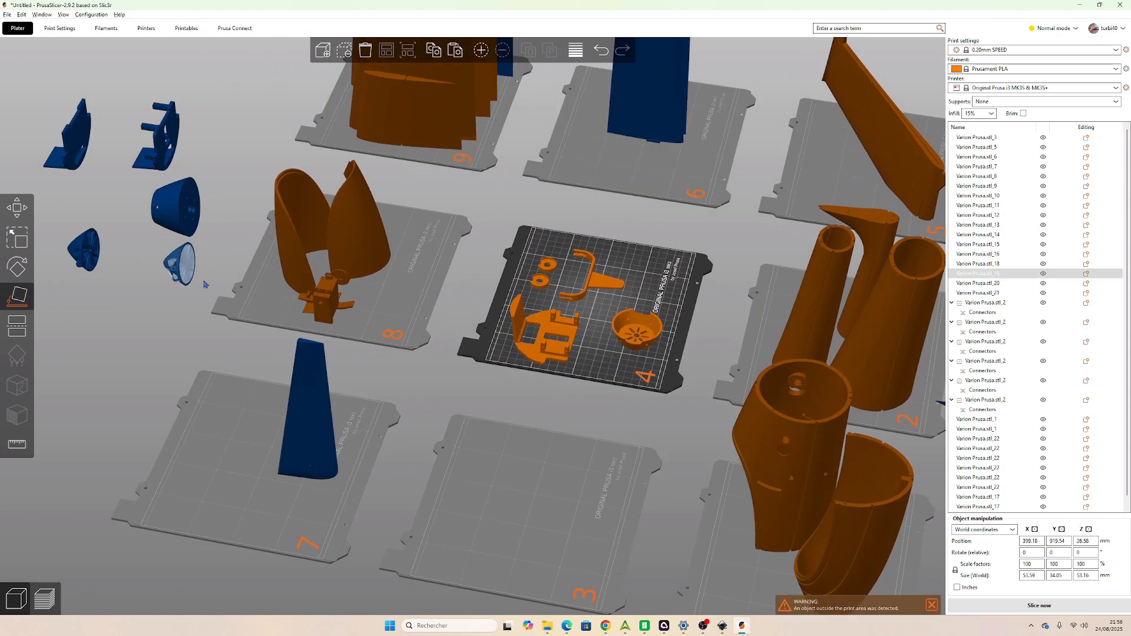
{"action": "left_click_drag", "start_coordinate": [90, 252], "coordinate": [625, 277]}
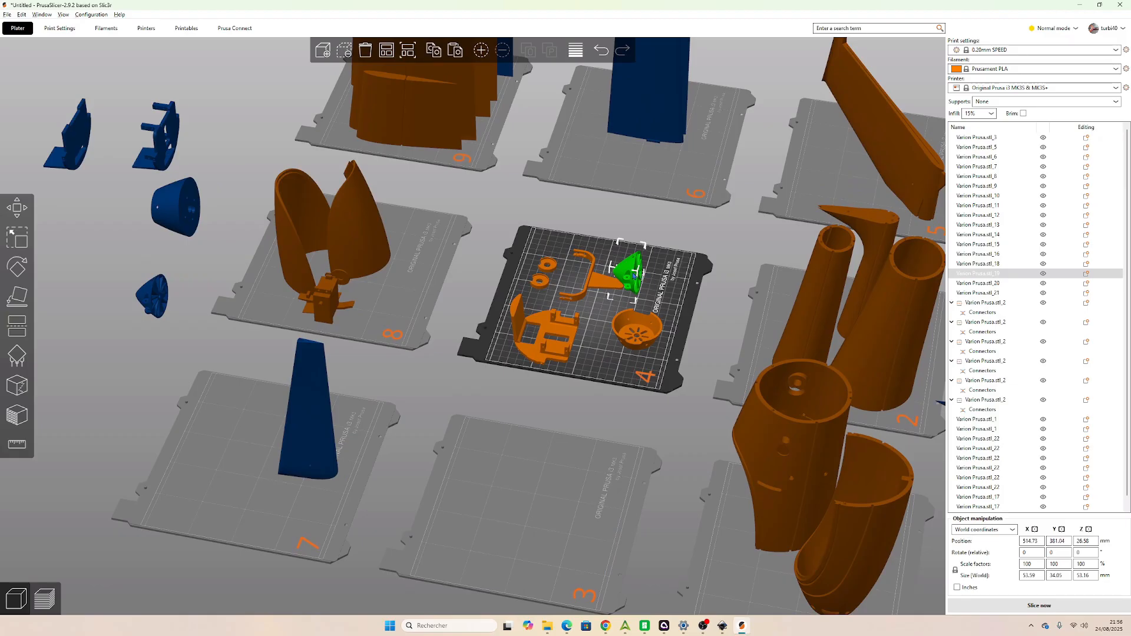
{"action": "key", "text": "Escape"}
{"action": "left_click_drag", "start_coordinate": [611, 303], "coordinate": [643, 283]}
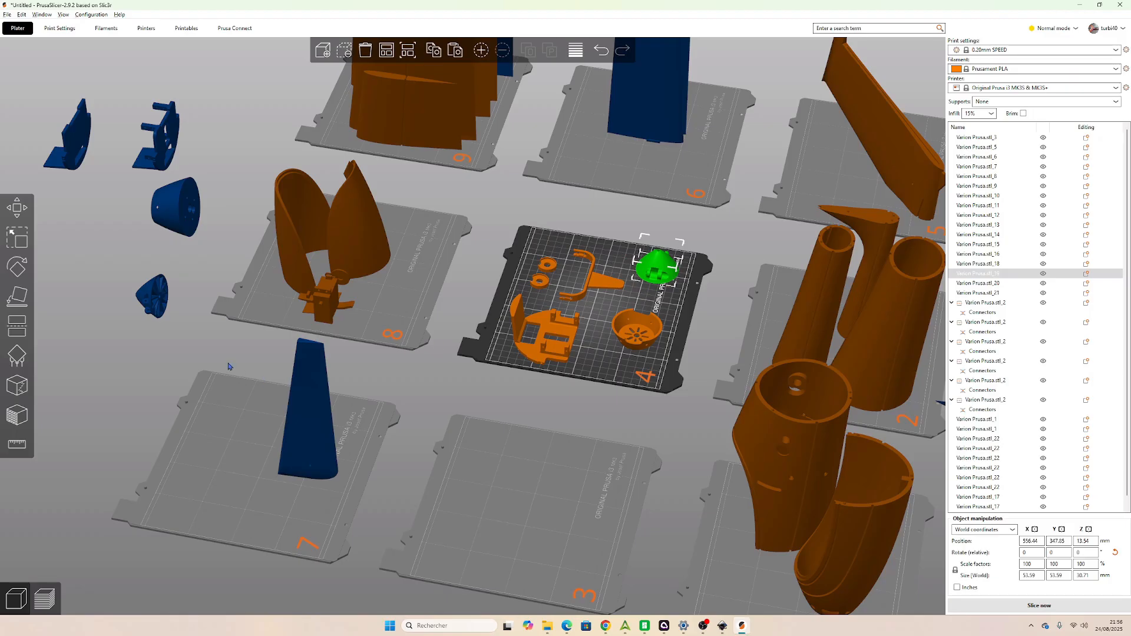
Stand the other small nose cone on its flat base and move it onto plate 4 between the frame and the dish.
{"action": "scroll", "coordinate": [429, 382], "scroll_direction": "down", "scroll_amount": 2}
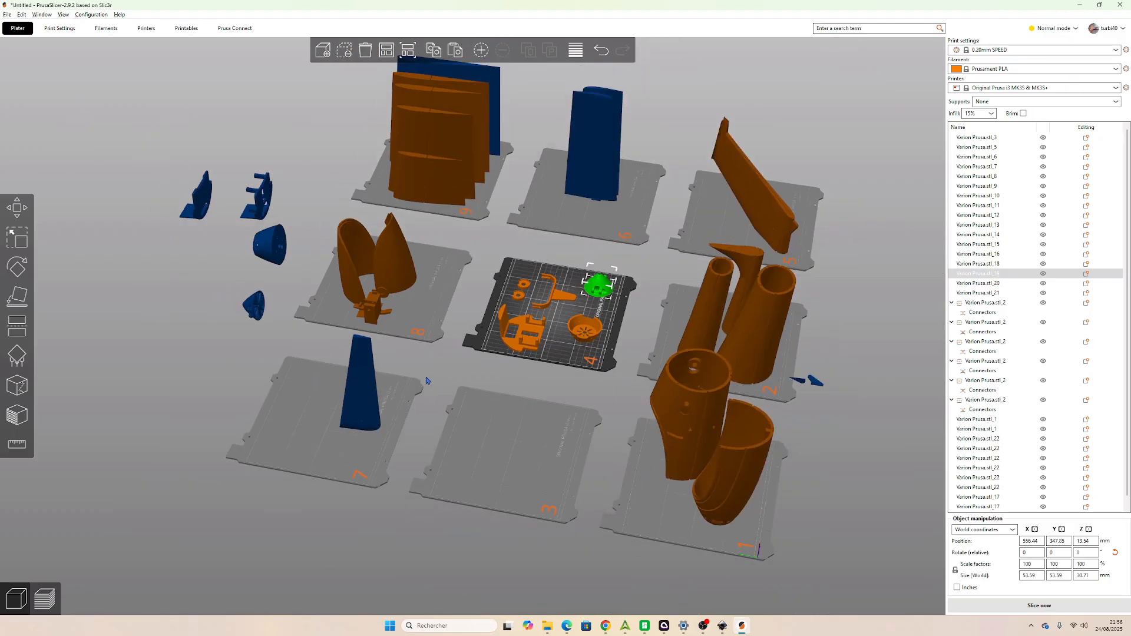
{"action": "left_click", "coordinate": [262, 311]}
{"action": "key", "text": "f"}
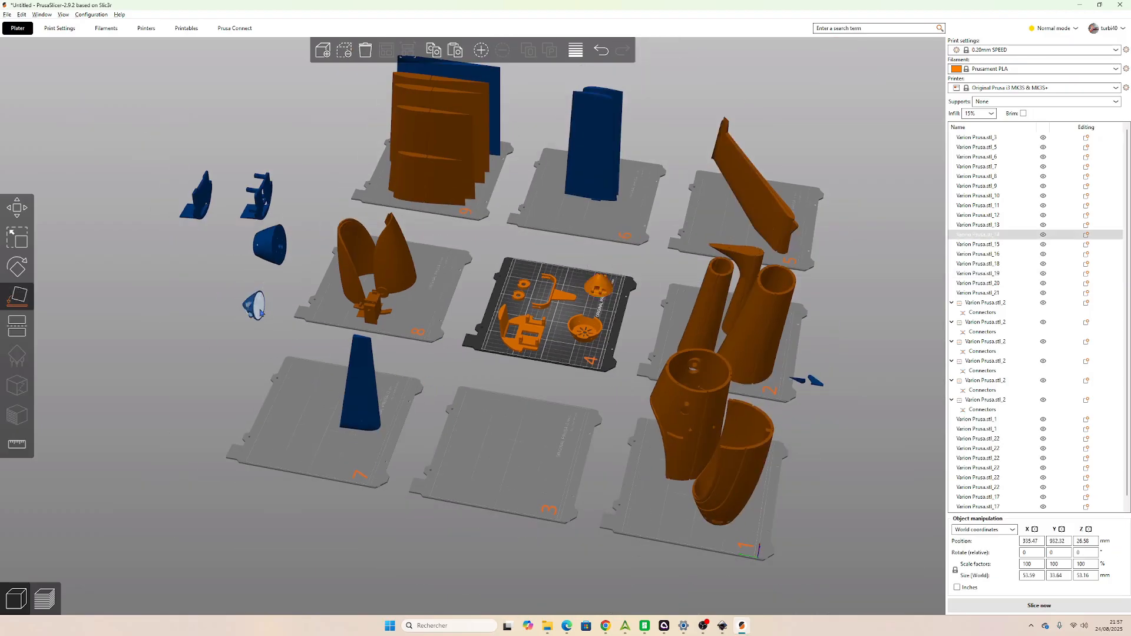
{"action": "left_click", "coordinate": [257, 306]}
{"action": "left_click", "coordinate": [229, 353]}
{"action": "left_click_drag", "start_coordinate": [253, 314], "coordinate": [561, 348]}
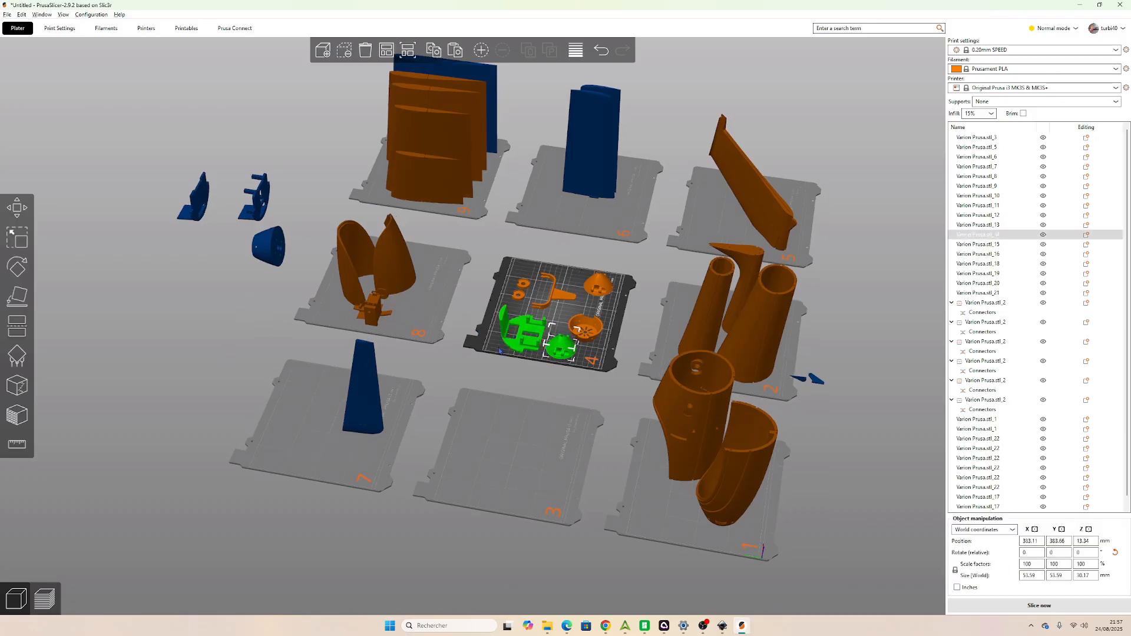
Examine the tall tapered piece on plate 7 and its rounded lower end from a low side view.
{"action": "scroll", "coordinate": [270, 303], "scroll_direction": "down", "scroll_amount": 6}
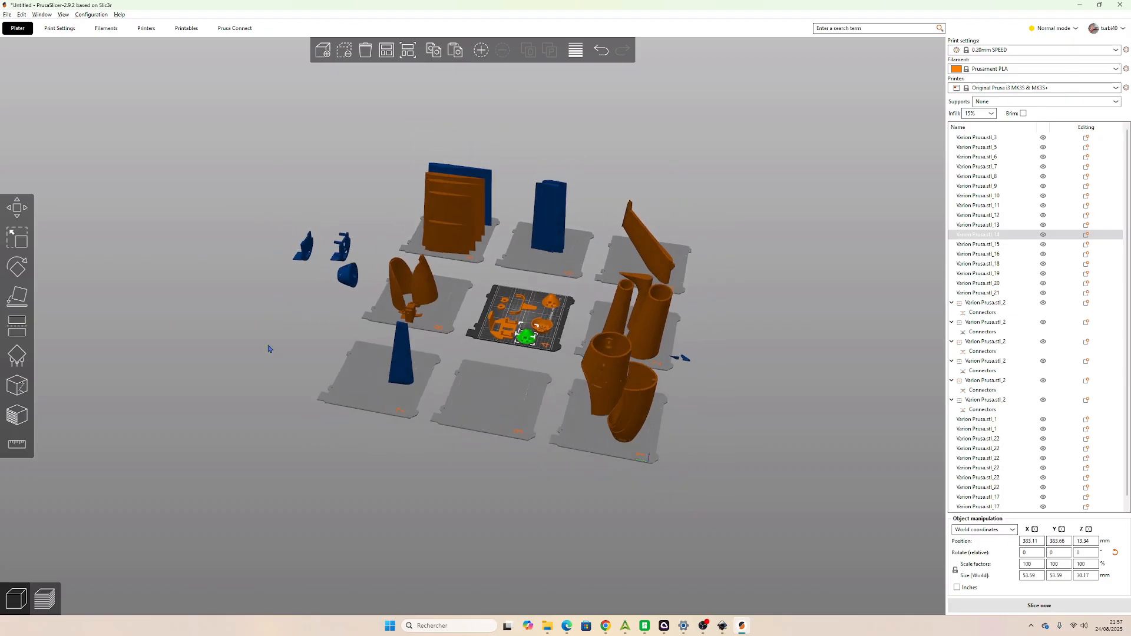
{"action": "left_click_drag", "start_coordinate": [265, 354], "coordinate": [290, 348]}
{"action": "scroll", "coordinate": [346, 361], "scroll_direction": "up", "scroll_amount": 4}
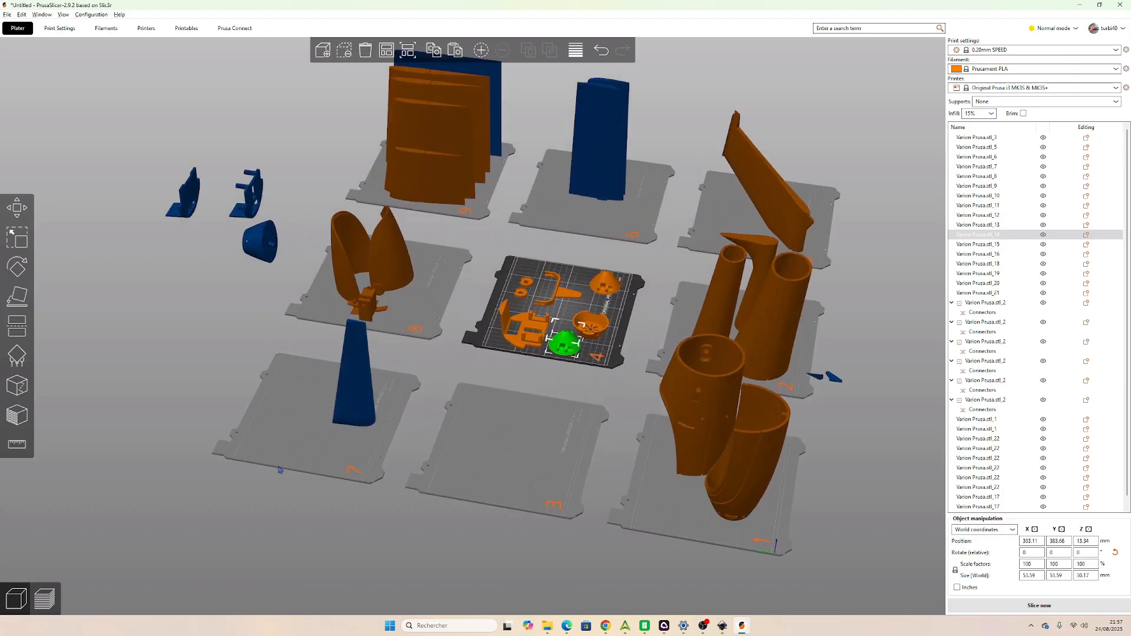
{"action": "left_click_drag", "start_coordinate": [280, 469], "coordinate": [293, 447]}
{"action": "scroll", "coordinate": [386, 366], "scroll_direction": "up", "scroll_amount": 3}
{"action": "scroll", "coordinate": [386, 366], "scroll_direction": "up", "scroll_amount": 1}
{"action": "left_click_drag", "start_coordinate": [403, 312], "coordinate": [453, 318]}
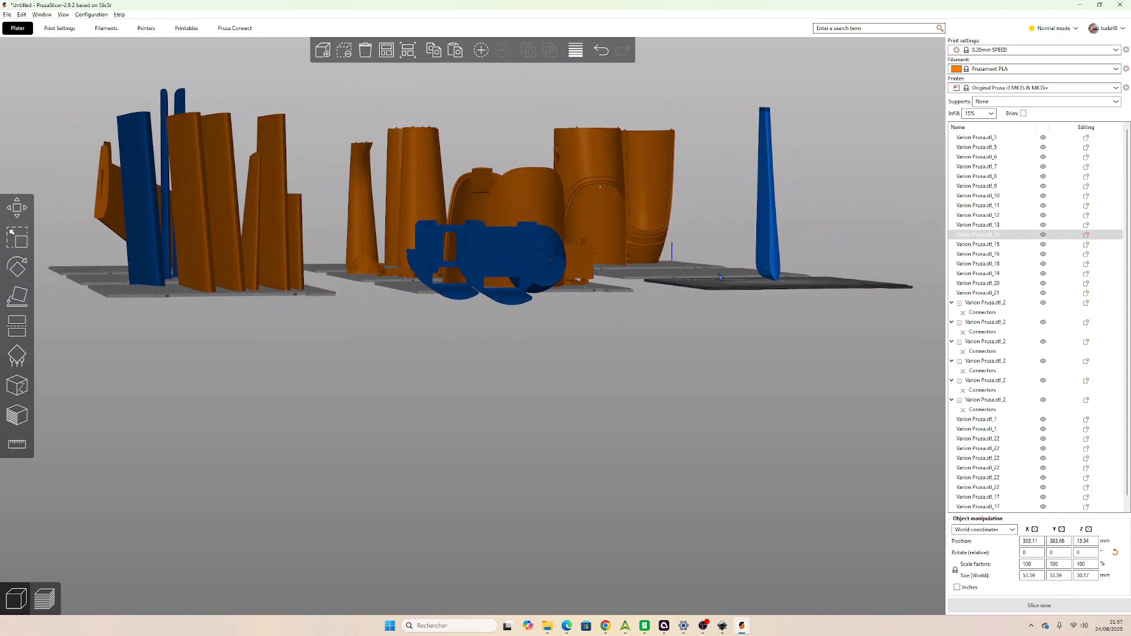
{"action": "scroll", "coordinate": [719, 275], "scroll_direction": "up", "scroll_amount": 2}
{"action": "scroll", "coordinate": [764, 299], "scroll_direction": "up", "scroll_amount": 1}
{"action": "left_click_drag", "start_coordinate": [695, 307], "coordinate": [964, 323]}
{"action": "scroll", "coordinate": [843, 310], "scroll_direction": "up", "scroll_amount": 3}
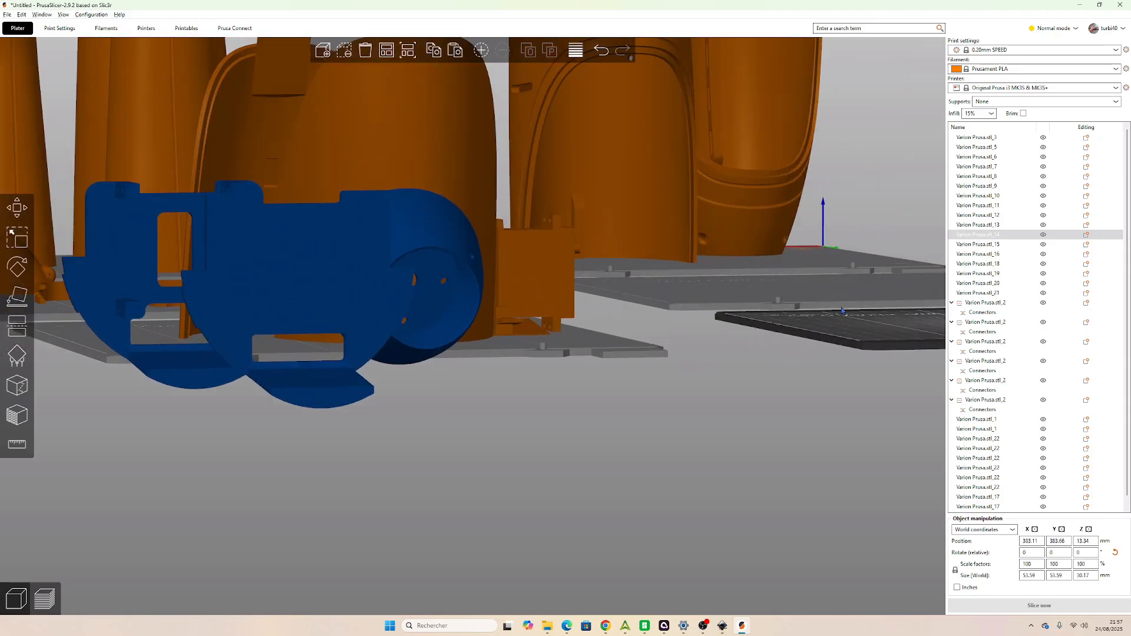
{"action": "scroll", "coordinate": [842, 310], "scroll_direction": "down", "scroll_amount": 3}
Start a planar cut on the tall tapered piece on plate 7 and place the cut plane at Z 15.66 mm near its base.
{"action": "left_click", "coordinate": [723, 322]}
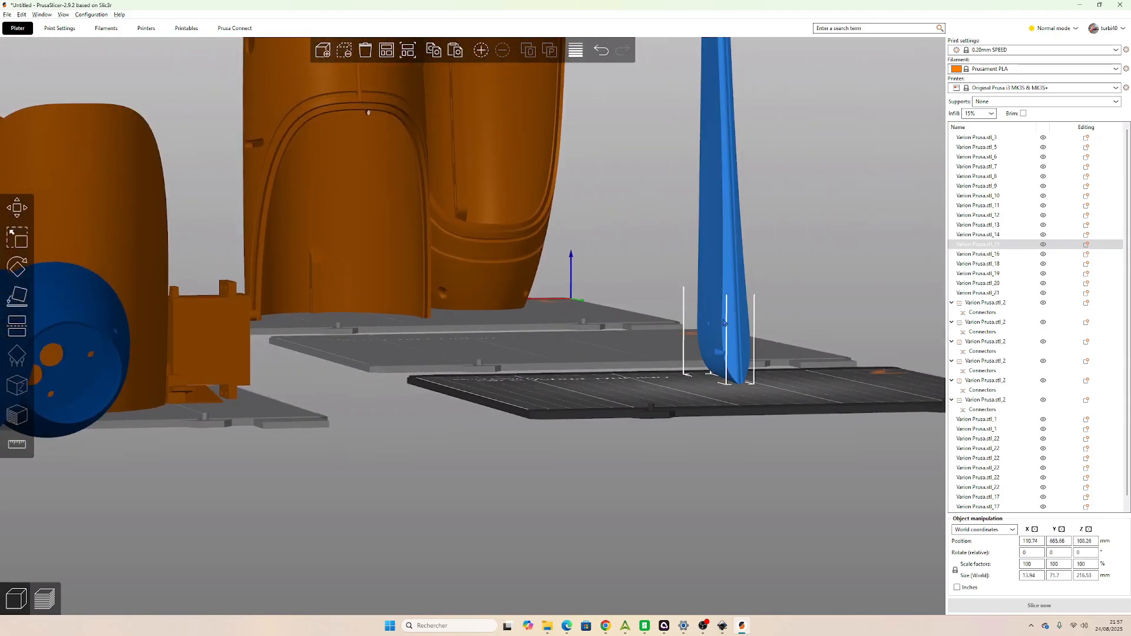
{"action": "key", "text": "c"}
{"action": "left_click_drag", "start_coordinate": [679, 162], "coordinate": [695, 338]}
{"action": "left_click_drag", "start_coordinate": [669, 417], "coordinate": [677, 437]}
{"action": "scroll", "coordinate": [718, 377], "scroll_direction": "up", "scroll_amount": 3}
{"action": "left_click_drag", "start_coordinate": [714, 389], "coordinate": [715, 388]}
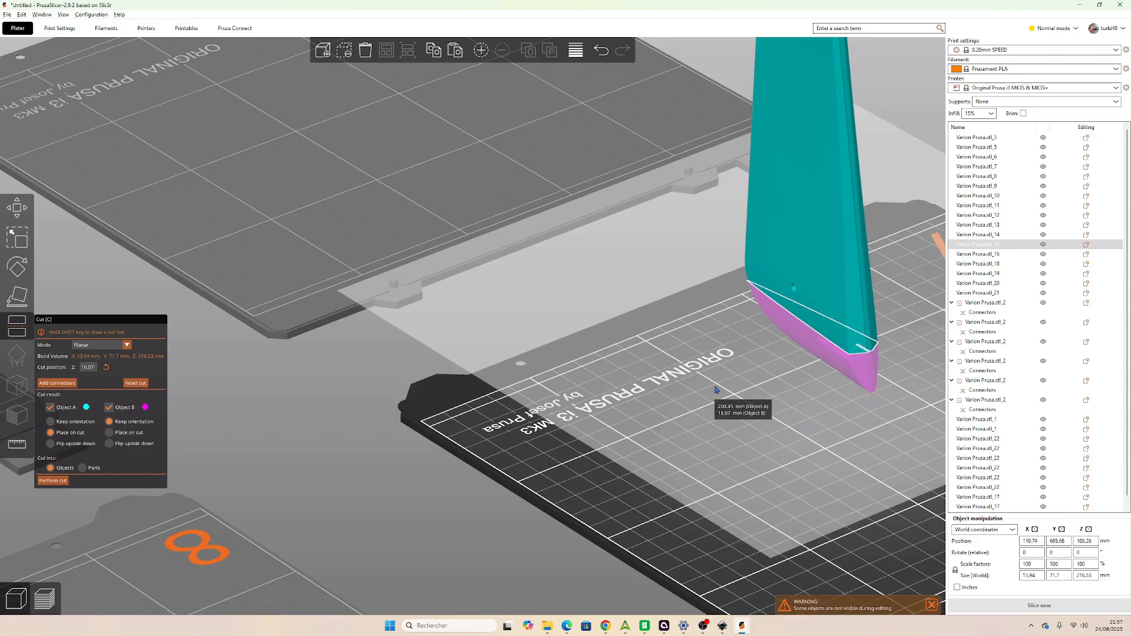
{"action": "left_click_drag", "start_coordinate": [716, 390], "coordinate": [716, 390]}
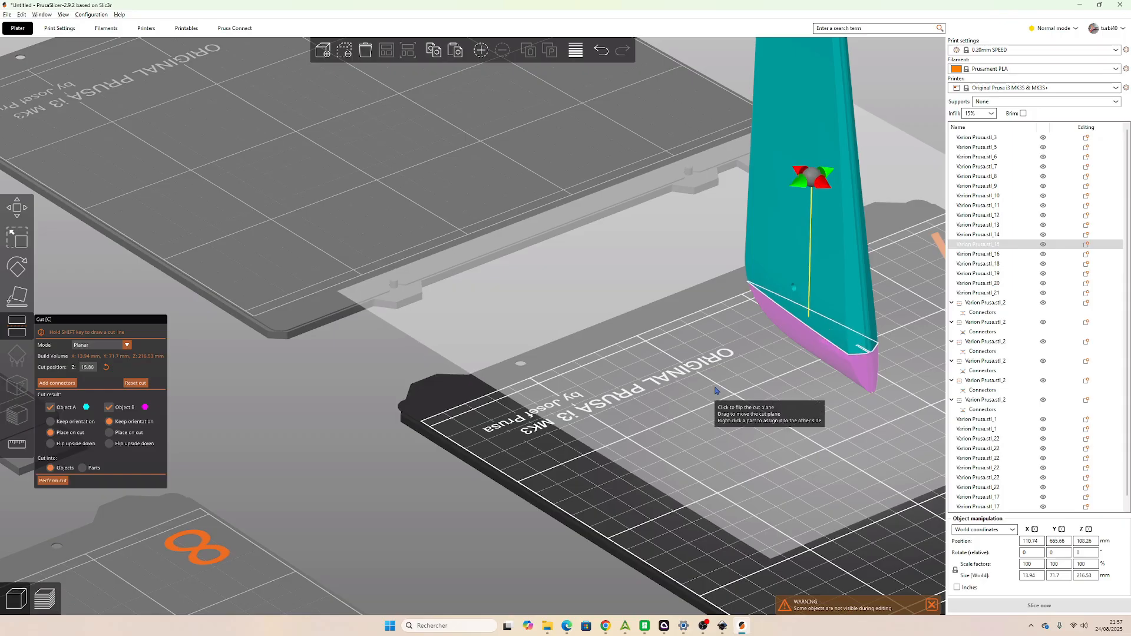
{"action": "left_click_drag", "start_coordinate": [715, 387], "coordinate": [715, 387]}
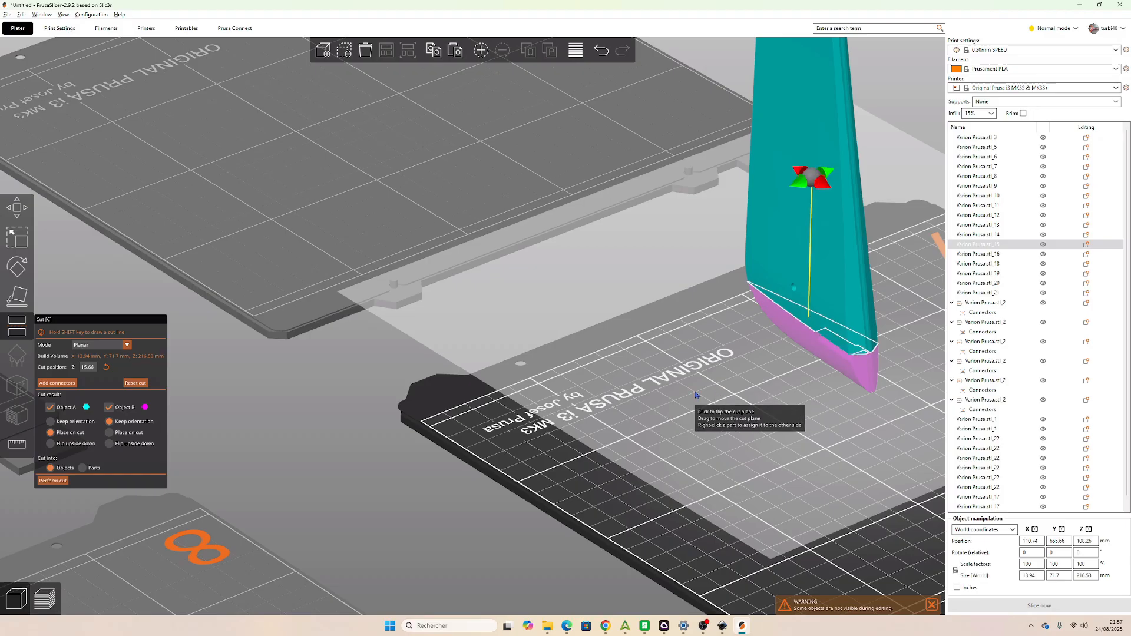
Cut the tall tapered piece into separate objects, placing the upper part on its cut face and keeping the lower tip's orientation.
{"action": "scroll", "coordinate": [692, 383], "scroll_direction": "down", "scroll_amount": 5}
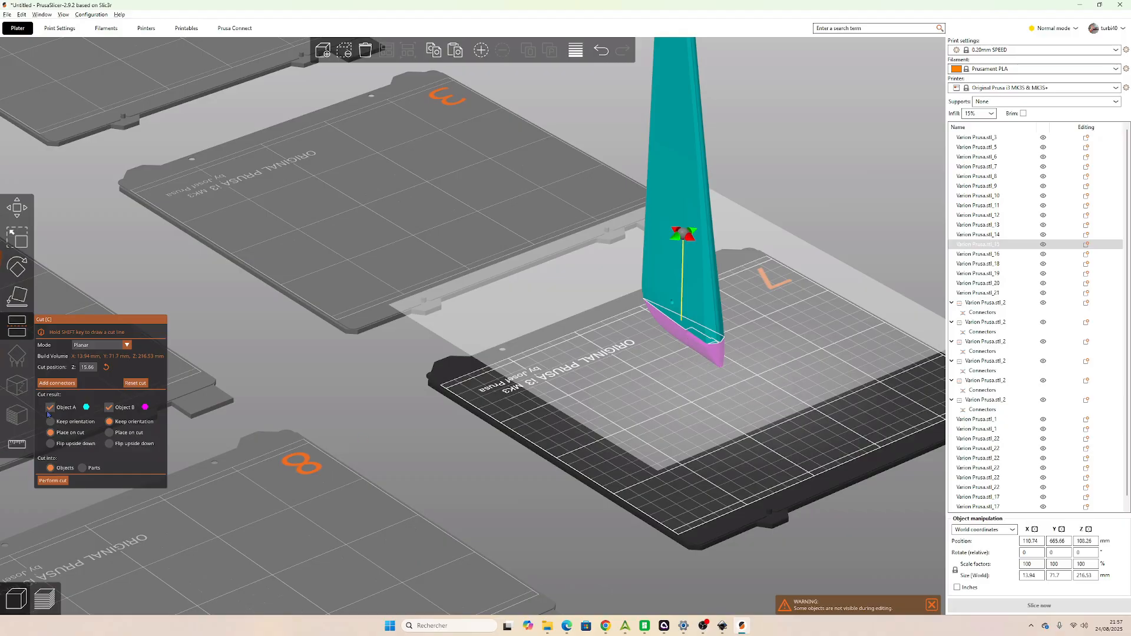
{"action": "left_click", "coordinate": [45, 479]}
{"action": "left_click_drag", "start_coordinate": [716, 423], "coordinate": [691, 427]}
{"action": "left_click", "coordinate": [726, 485]}
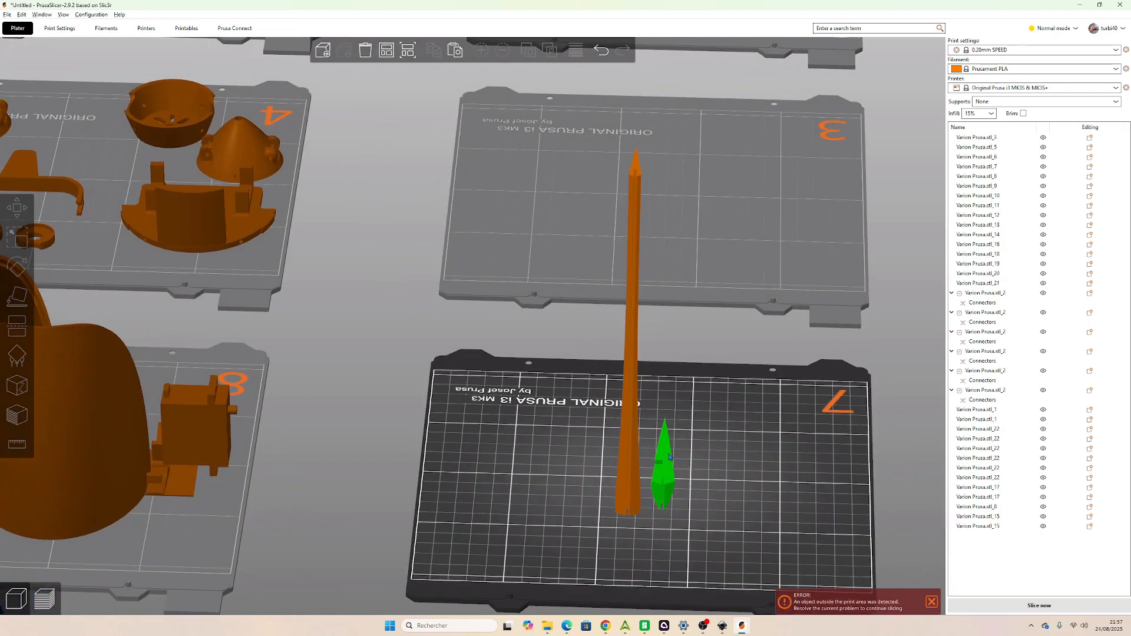
{"action": "left_click", "coordinate": [664, 457]}
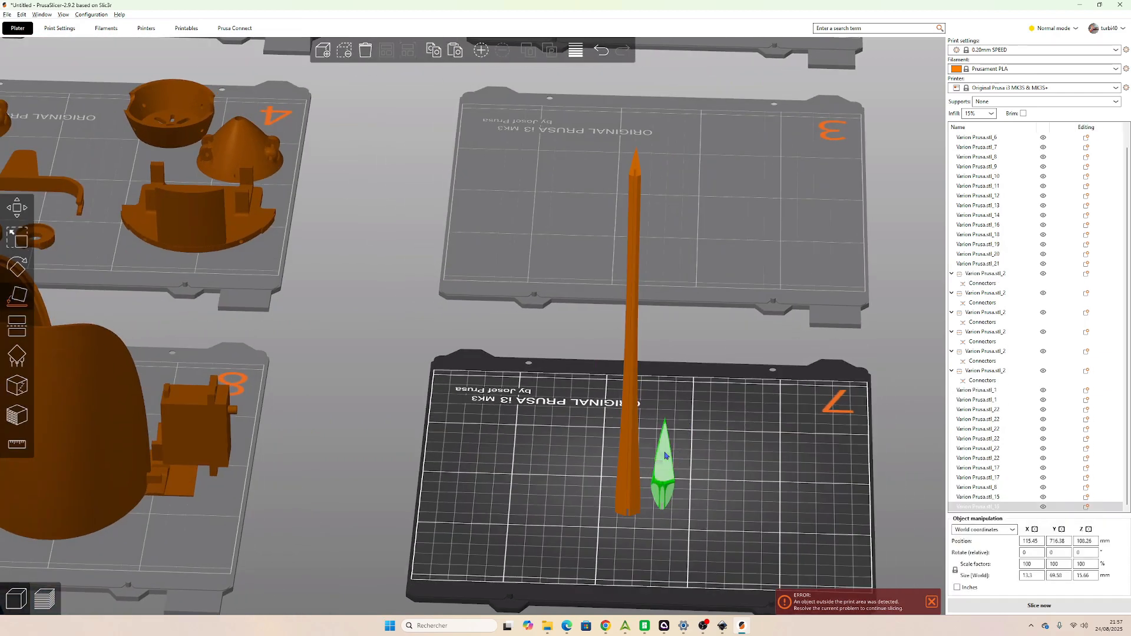
{"action": "left_click", "coordinate": [719, 453]}
{"action": "scroll", "coordinate": [703, 452], "scroll_direction": "down", "scroll_amount": 5}
{"action": "left_click_drag", "start_coordinate": [704, 453], "coordinate": [615, 460]}
{"action": "scroll", "coordinate": [680, 457], "scroll_direction": "down", "scroll_amount": 6}
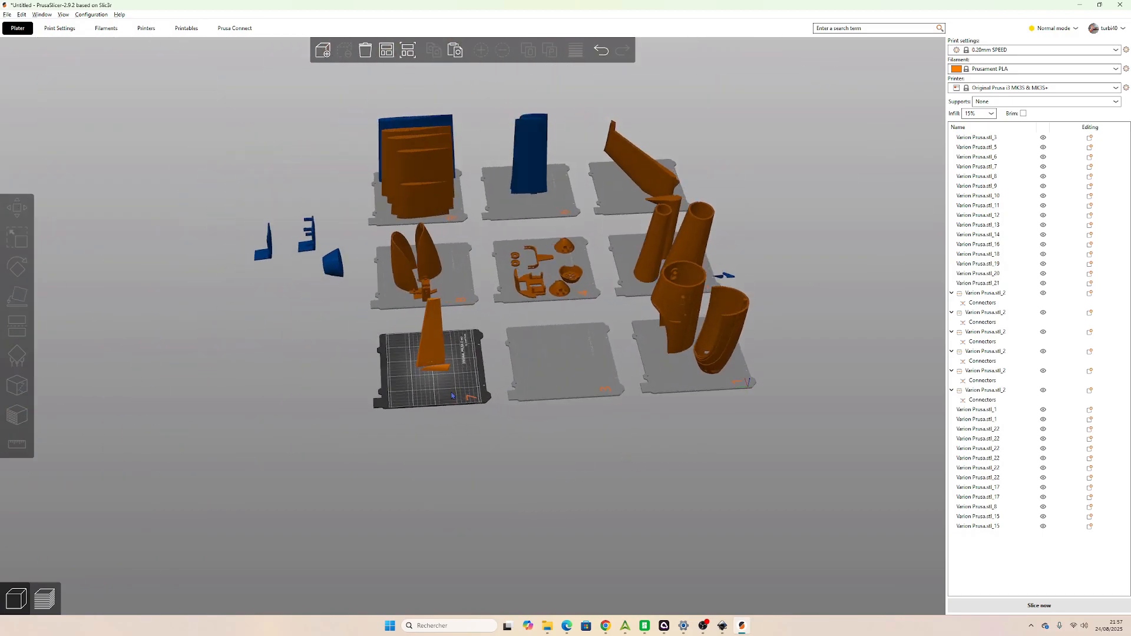
{"action": "left_click_drag", "start_coordinate": [843, 351], "coordinate": [792, 373]}
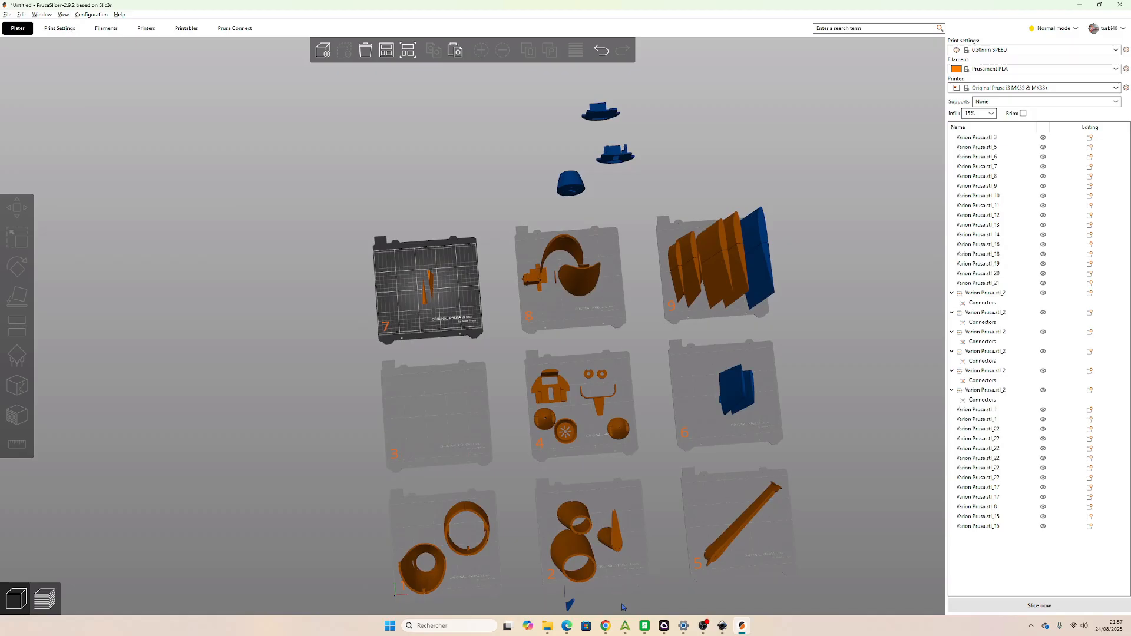
Switch to the Inkscape slicing instructions, read the general settings and the highlighted reinforcement zones, and return to PrusaSlicer.
{"action": "left_click", "coordinate": [722, 626]}
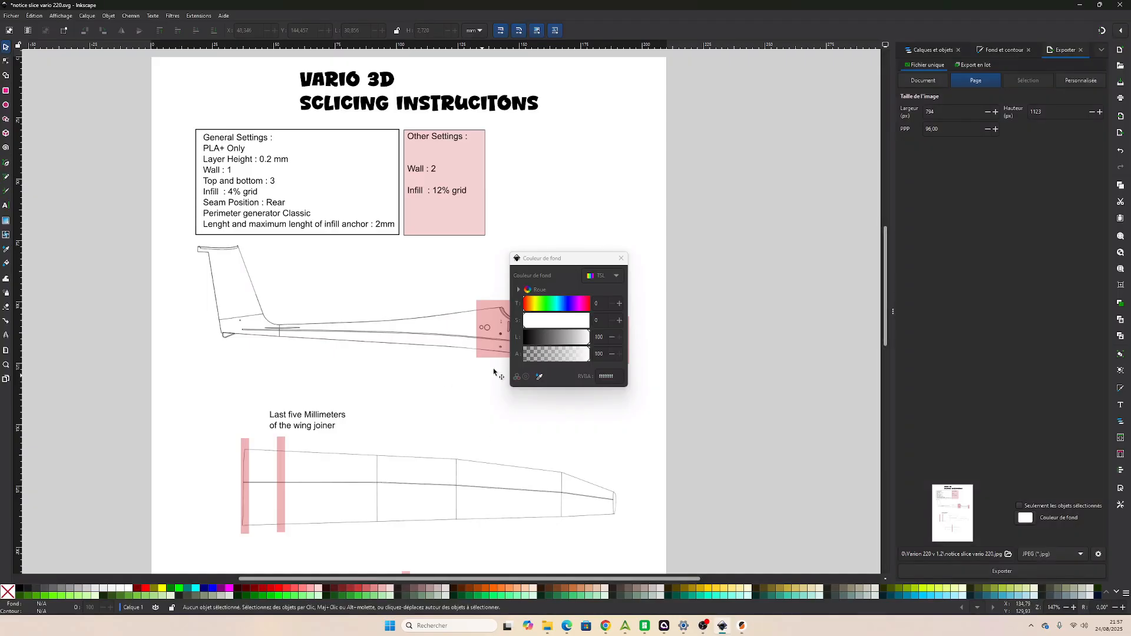
{"action": "left_click", "coordinate": [620, 258]}
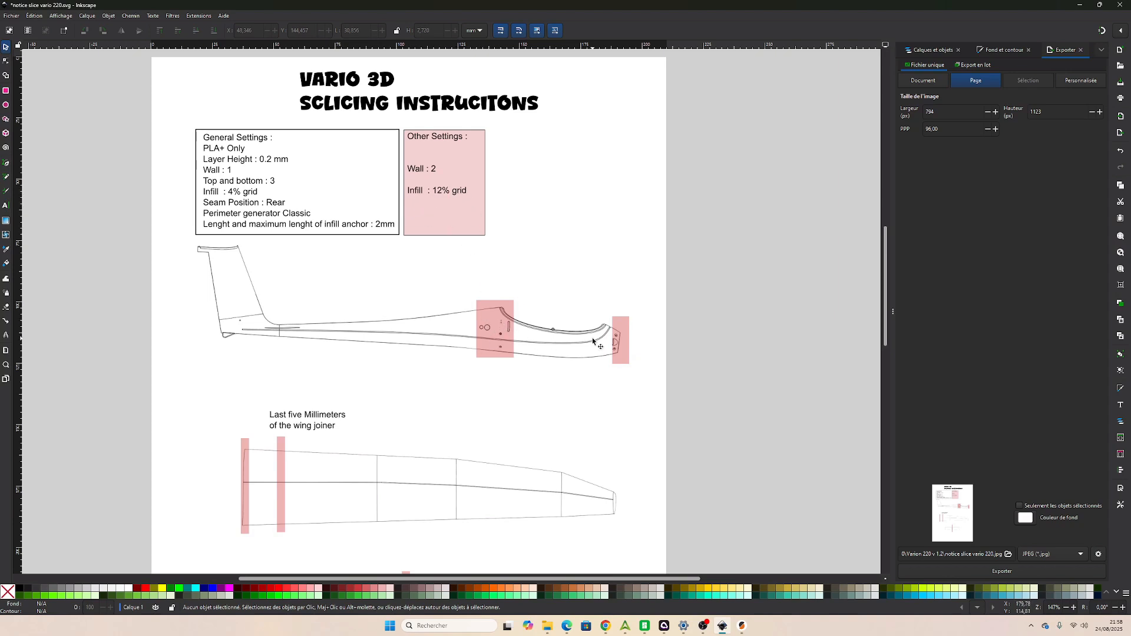
{"action": "scroll", "coordinate": [570, 376], "scroll_direction": "down", "scroll_amount": 5}
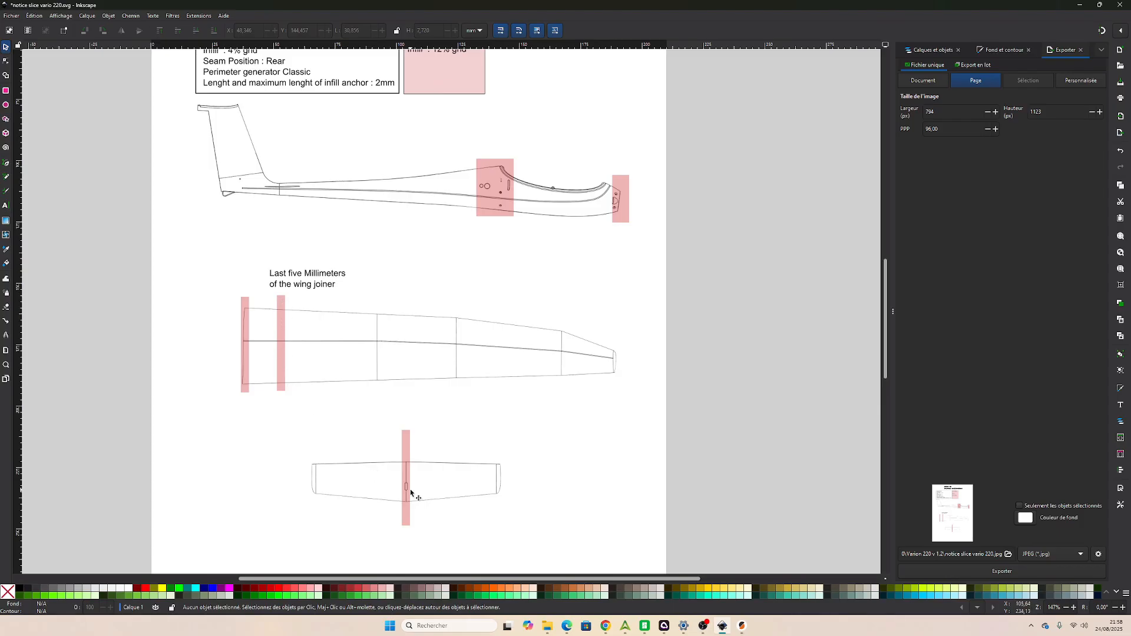
{"action": "key", "text": "alt+Tab"}
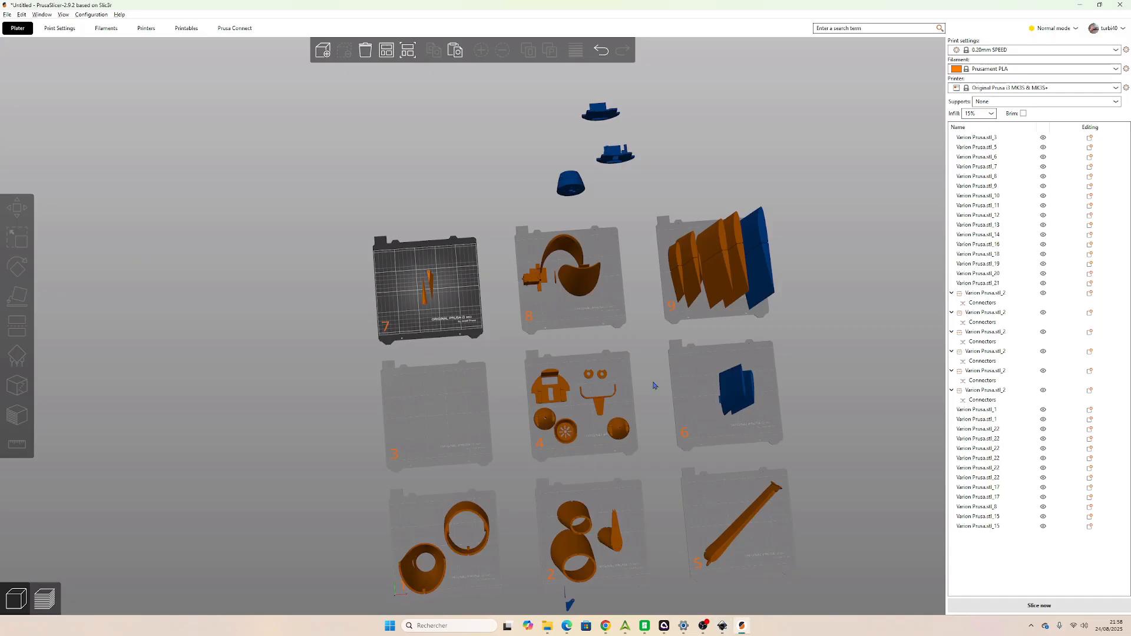
Examine the parts arranged across the plates from a low view, particularly the fuselage sections on plate 1.
{"action": "scroll", "coordinate": [642, 318], "scroll_direction": "down", "scroll_amount": 3}
{"action": "right_click_drag", "start_coordinate": [613, 386], "coordinate": [608, 349]}
{"action": "left_click", "coordinate": [626, 415]}
{"action": "left_click_drag", "start_coordinate": [626, 416], "coordinate": [638, 378]}
{"action": "scroll", "coordinate": [637, 379], "scroll_direction": "up", "scroll_amount": 3}
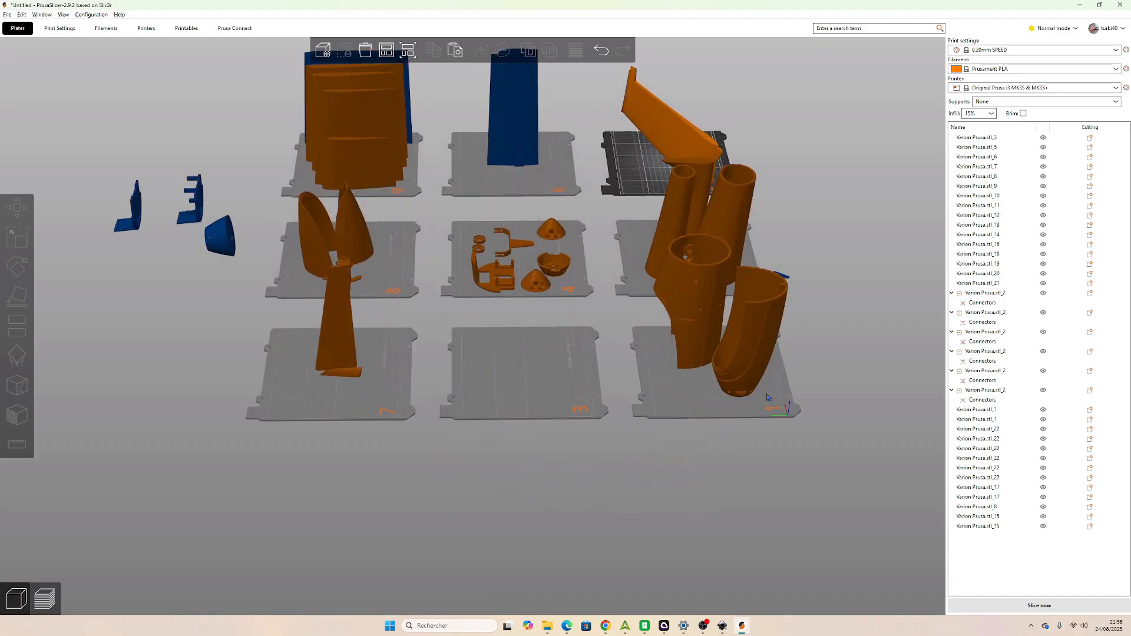
{"action": "right_click_drag", "start_coordinate": [767, 395], "coordinate": [681, 410]}
{"action": "scroll", "coordinate": [680, 412], "scroll_direction": "up", "scroll_amount": 3}
{"action": "left_click_drag", "start_coordinate": [629, 465], "coordinate": [632, 416]}
{"action": "left_click", "coordinate": [710, 336]}
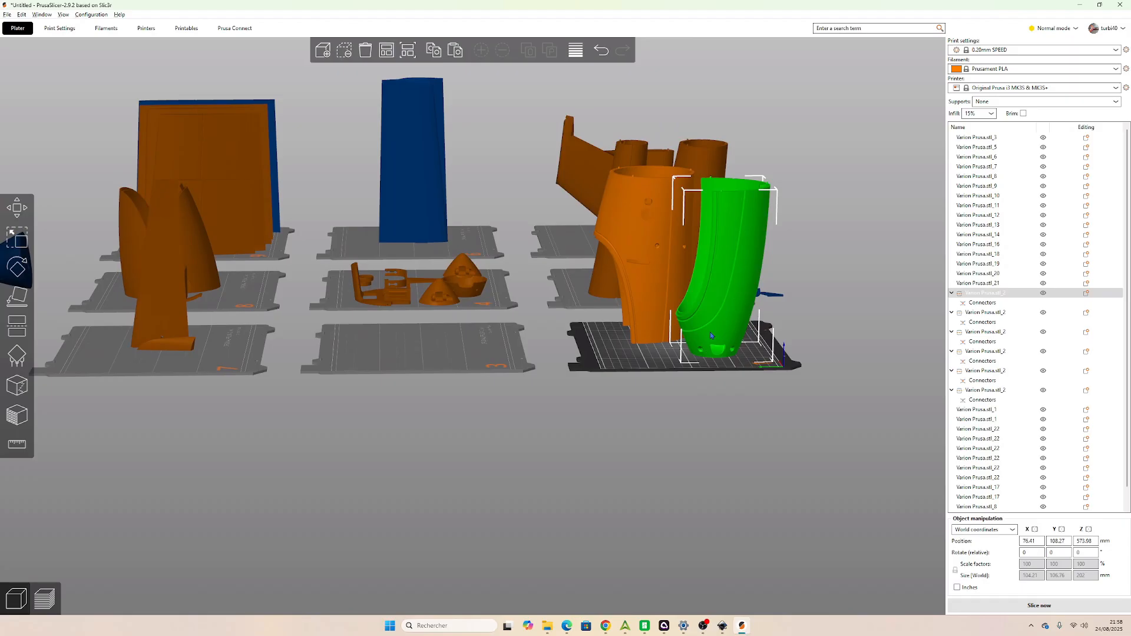
{"action": "left_click", "coordinate": [715, 386]}
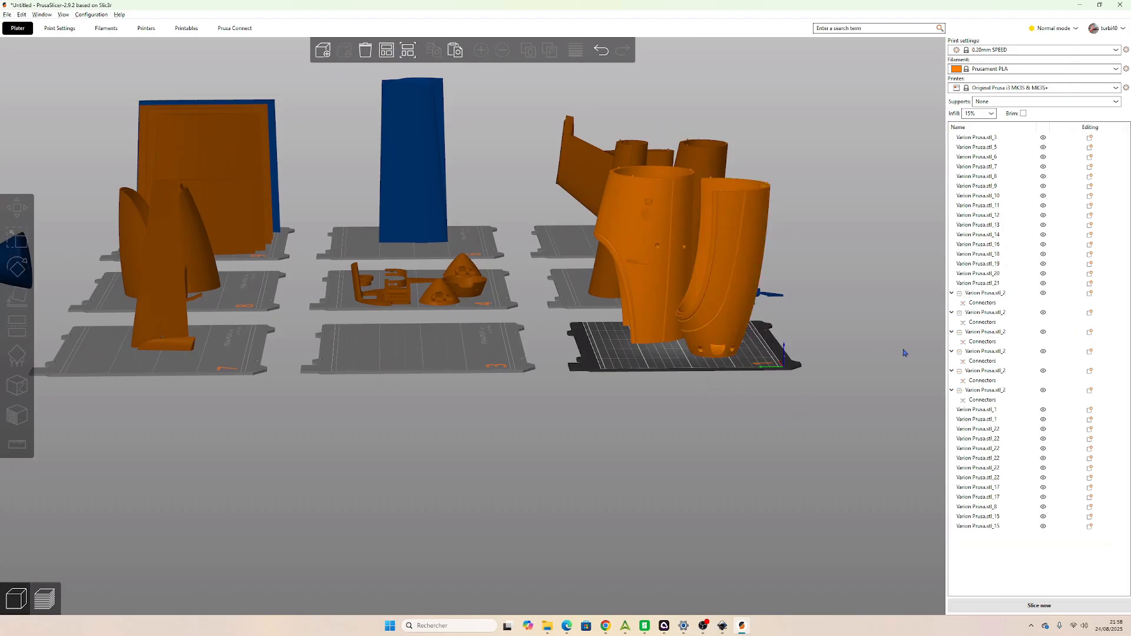
Set the number of perimeters to 1 in the print settings for layers and perimeters.
{"action": "left_click", "coordinate": [60, 29]}
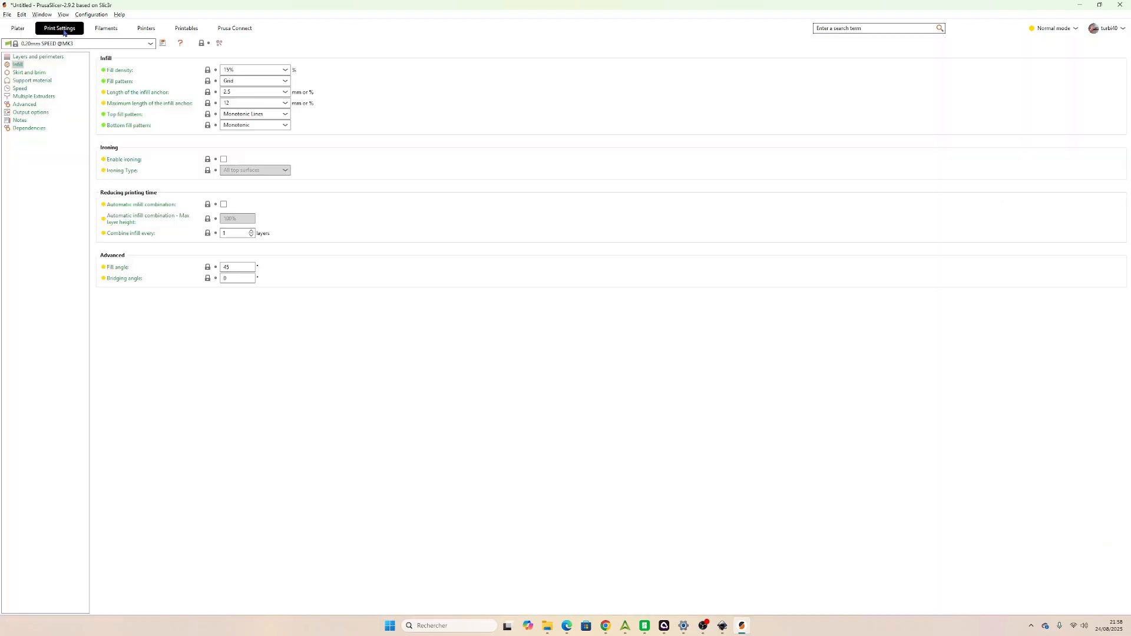
{"action": "left_click", "coordinate": [47, 58]}
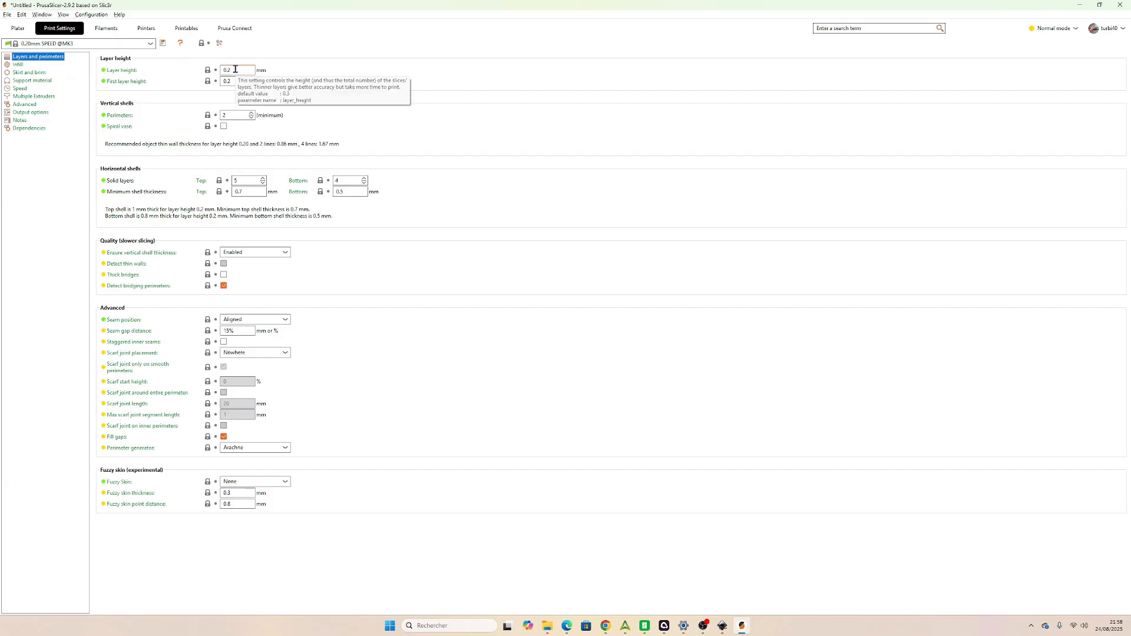
{"action": "left_click", "coordinate": [251, 117]}
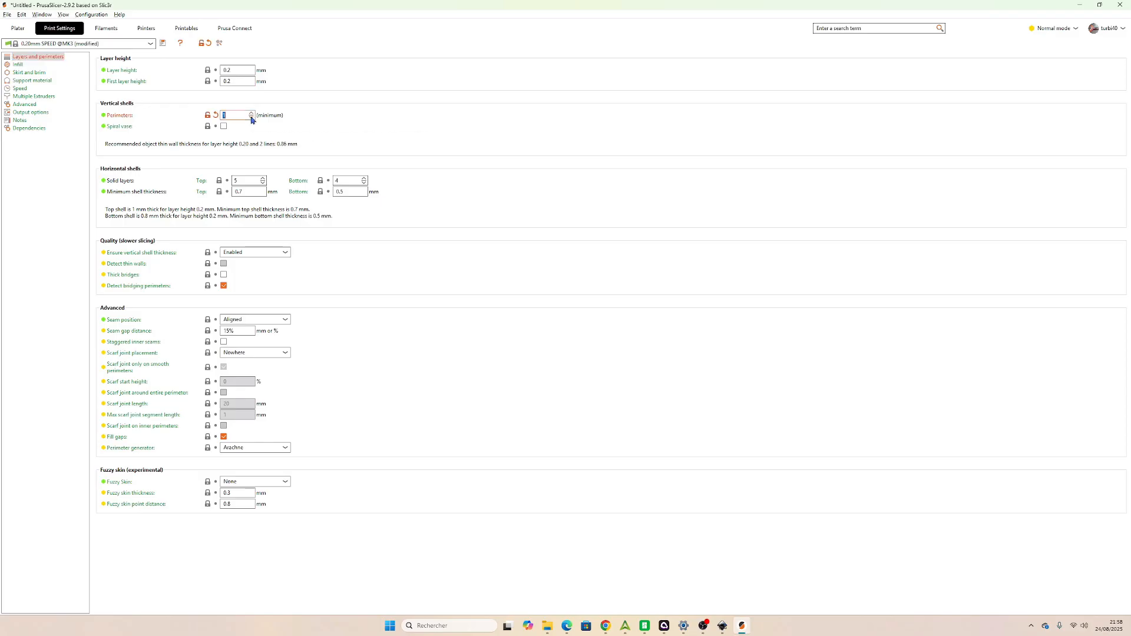
Set the solid layers to 3 top and 3 bottom, with both minimum shell thicknesses at 0 mm.
{"action": "double_click", "coordinate": [240, 180]}
{"action": "type", "text": "3"}
{"action": "key", "text": "Tab"}
{"action": "type", "text": "3"}
{"action": "key", "text": "Tab"}
{"action": "type", "text": "0"}
{"action": "key", "text": "Tab"}
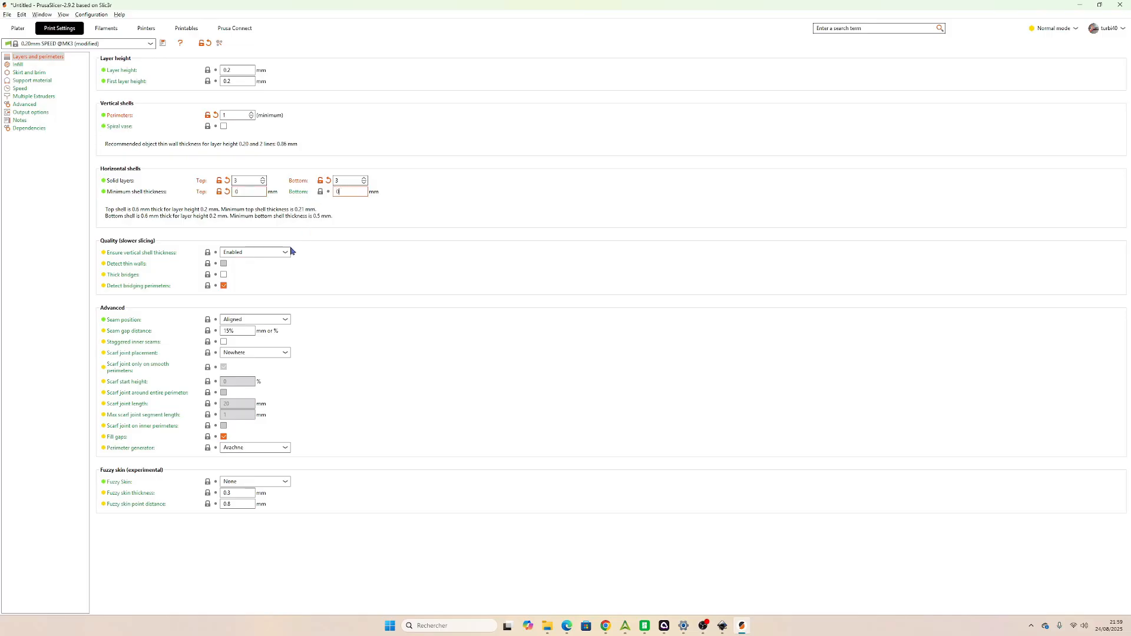
Set the seam position to Rear and the perimeter generator to Classic.
{"action": "left_click", "coordinate": [286, 321]}
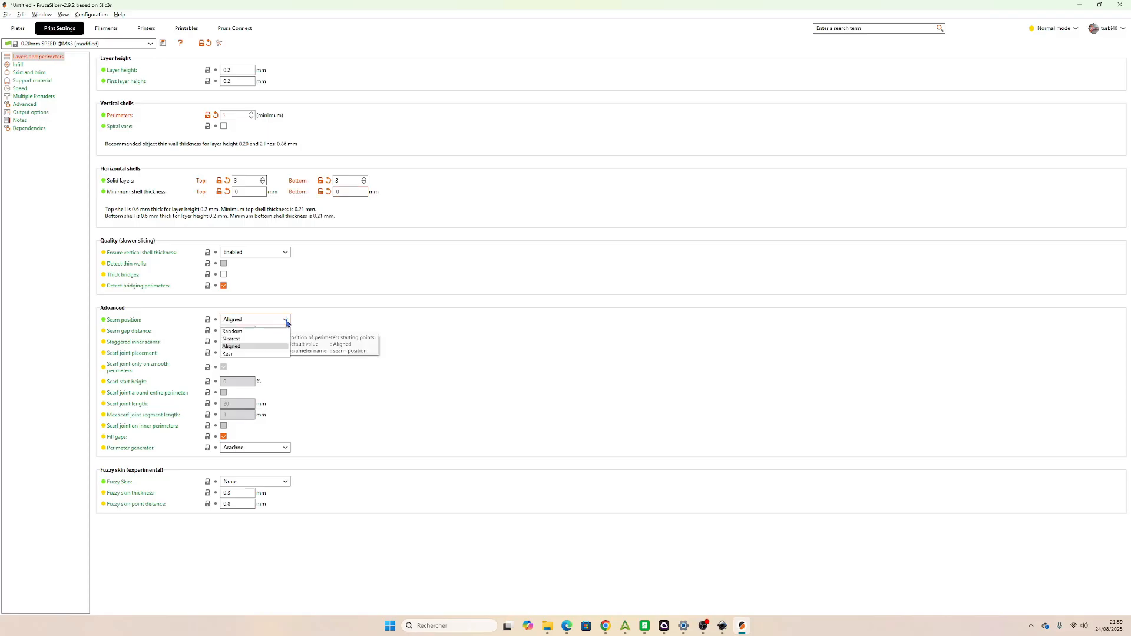
{"action": "left_click", "coordinate": [270, 353]}
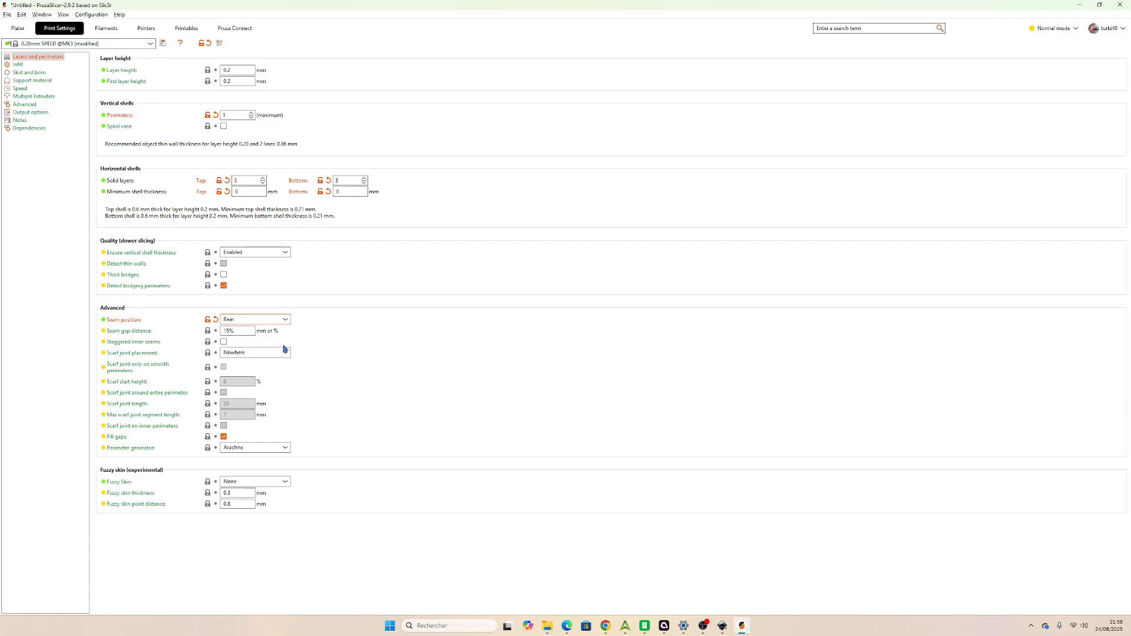
{"action": "left_click", "coordinate": [287, 449]}
{"action": "left_click", "coordinate": [282, 459]}
Set the infill density to 4% and both the infill anchor length and its maximum length to 2 mm.
{"action": "left_click", "coordinate": [19, 65]}
{"action": "left_click", "coordinate": [285, 69]}
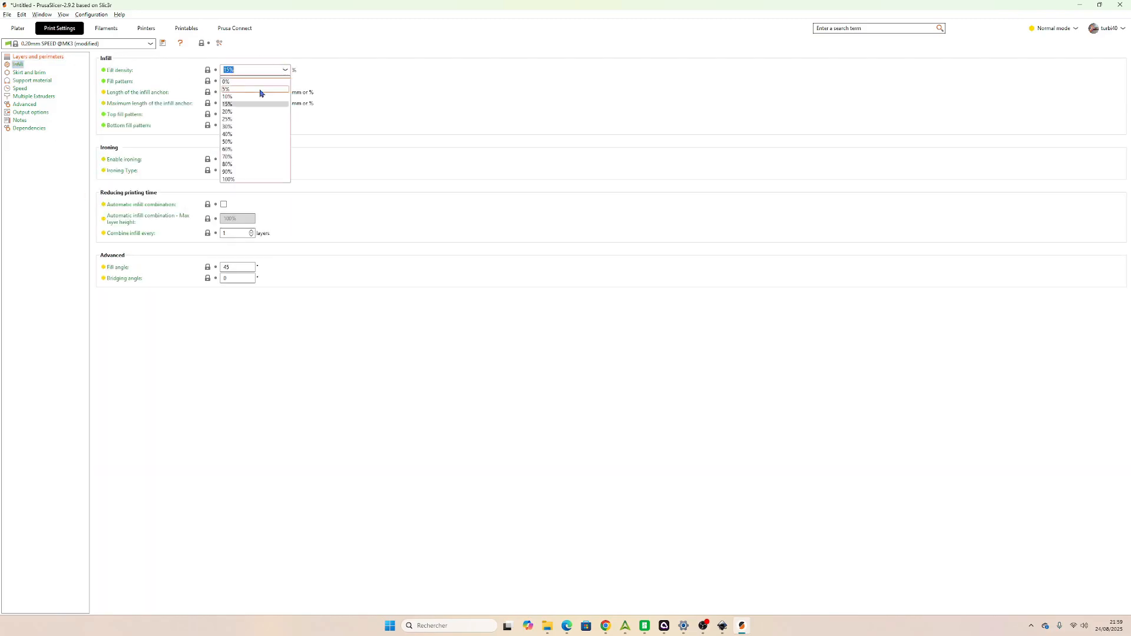
{"action": "type", "text": "4"}
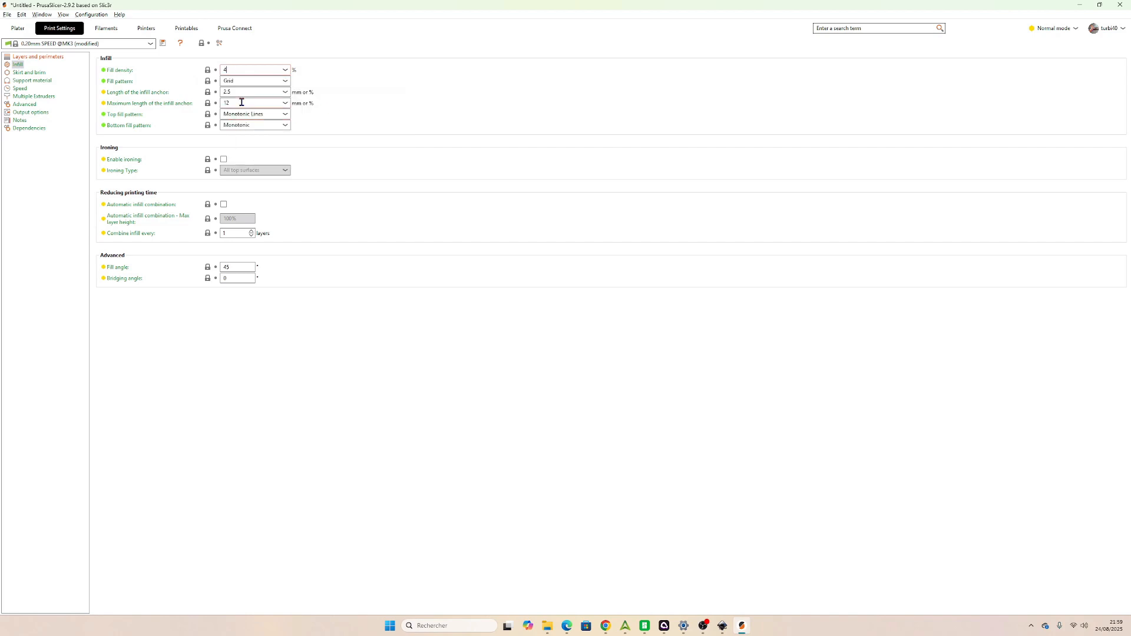
{"action": "left_click", "coordinate": [285, 93]}
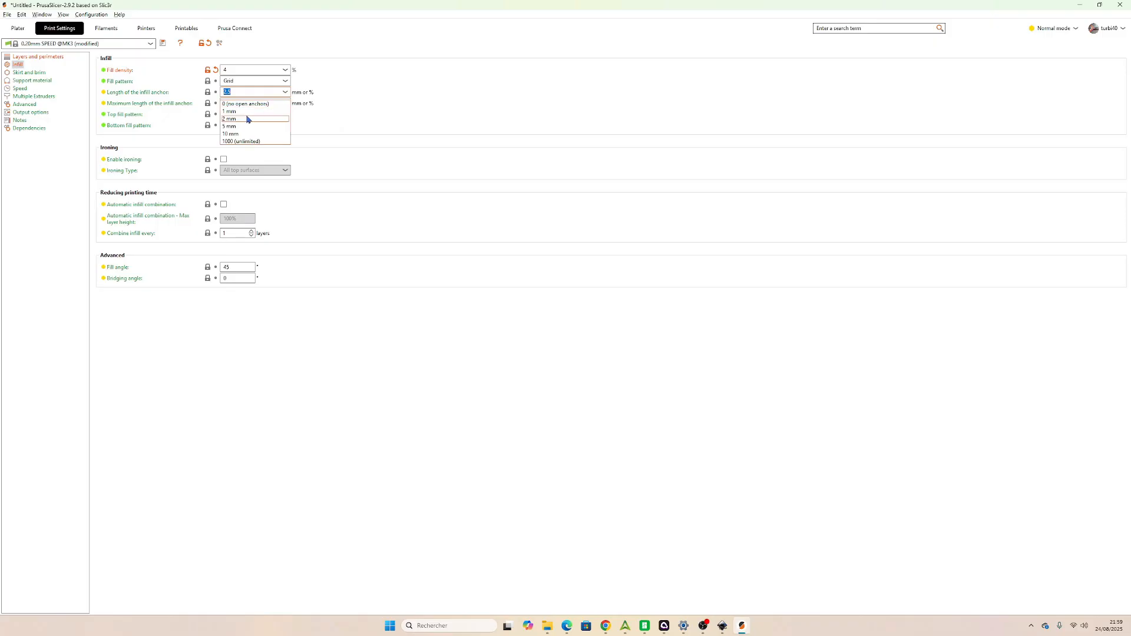
{"action": "left_click", "coordinate": [250, 118]}
{"action": "left_click", "coordinate": [285, 106]}
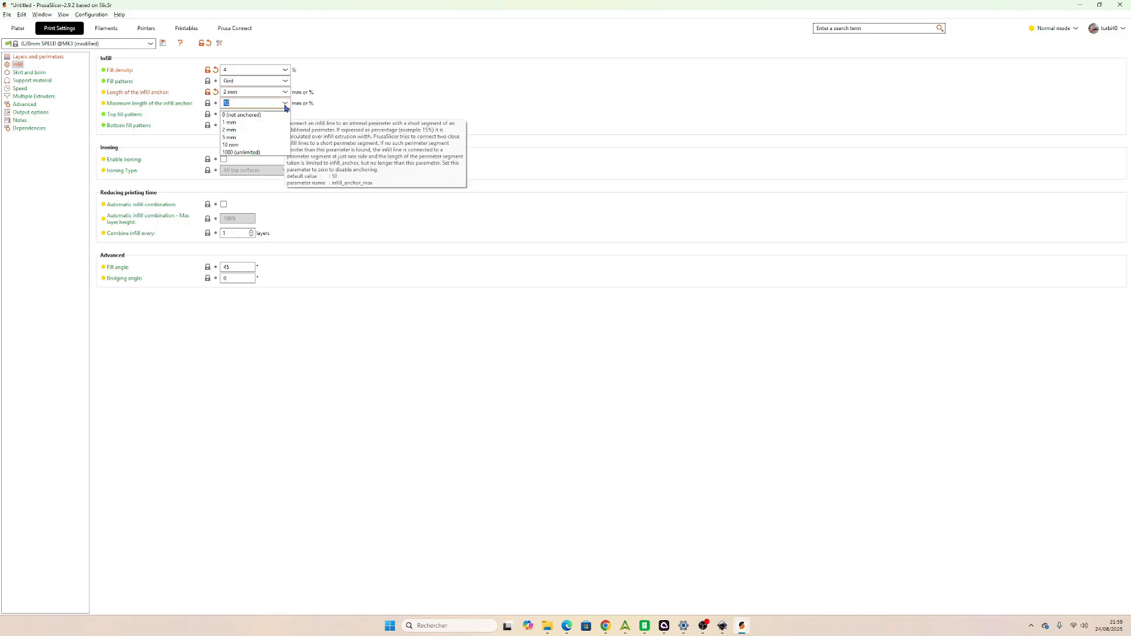
{"action": "left_click", "coordinate": [260, 130]}
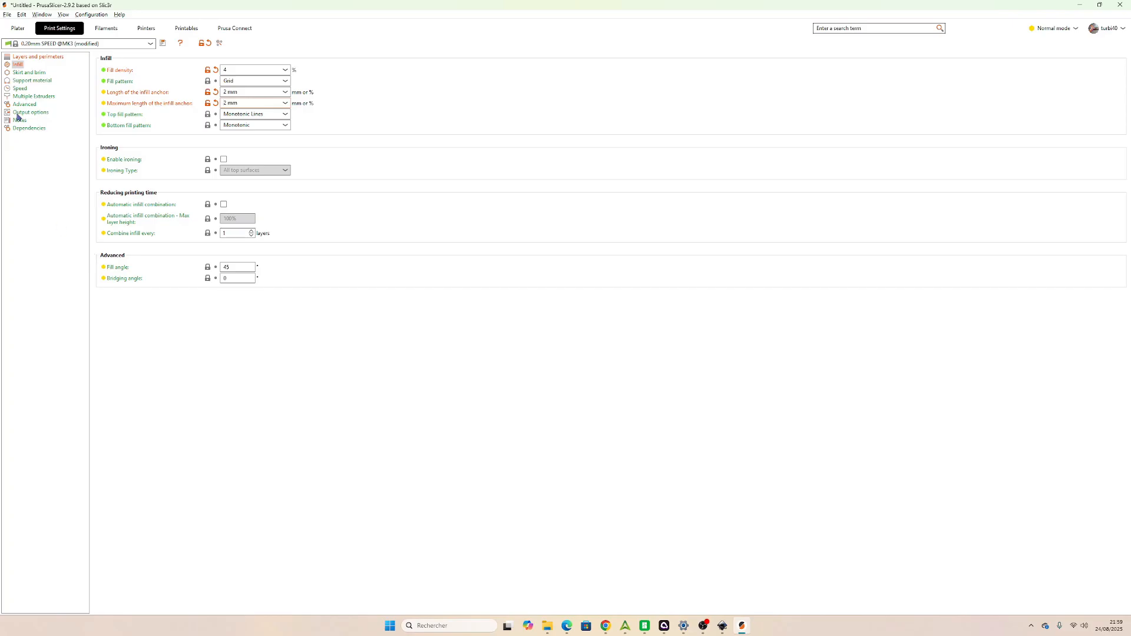
Set the skirt loops to 0 and enable support material generation.
{"action": "left_click", "coordinate": [22, 73]}
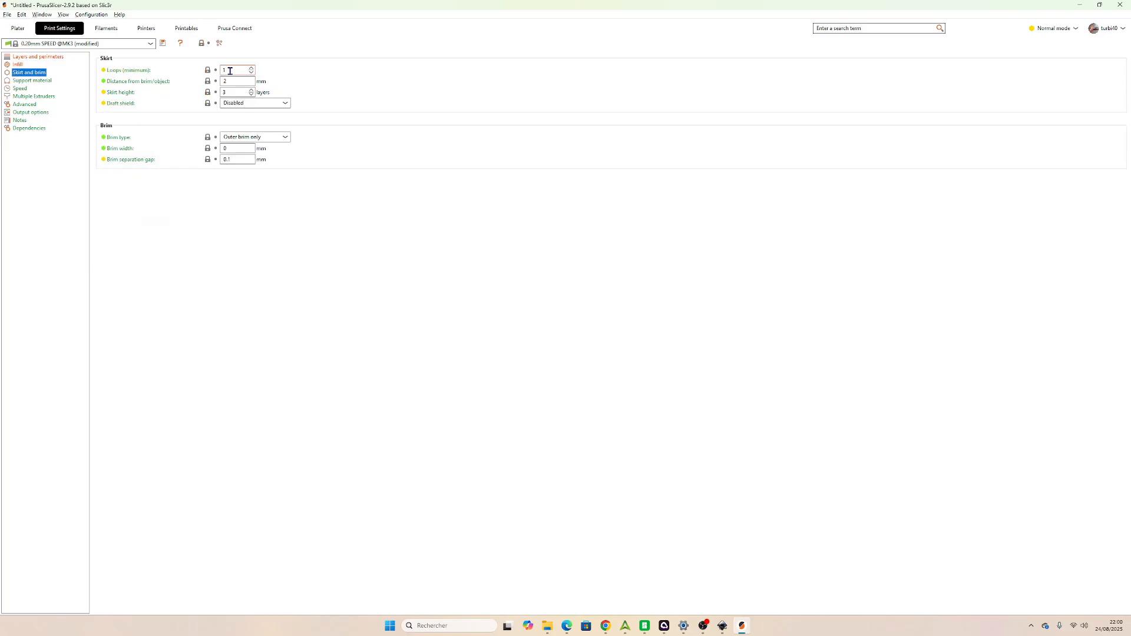
{"action": "left_click", "coordinate": [252, 73]}
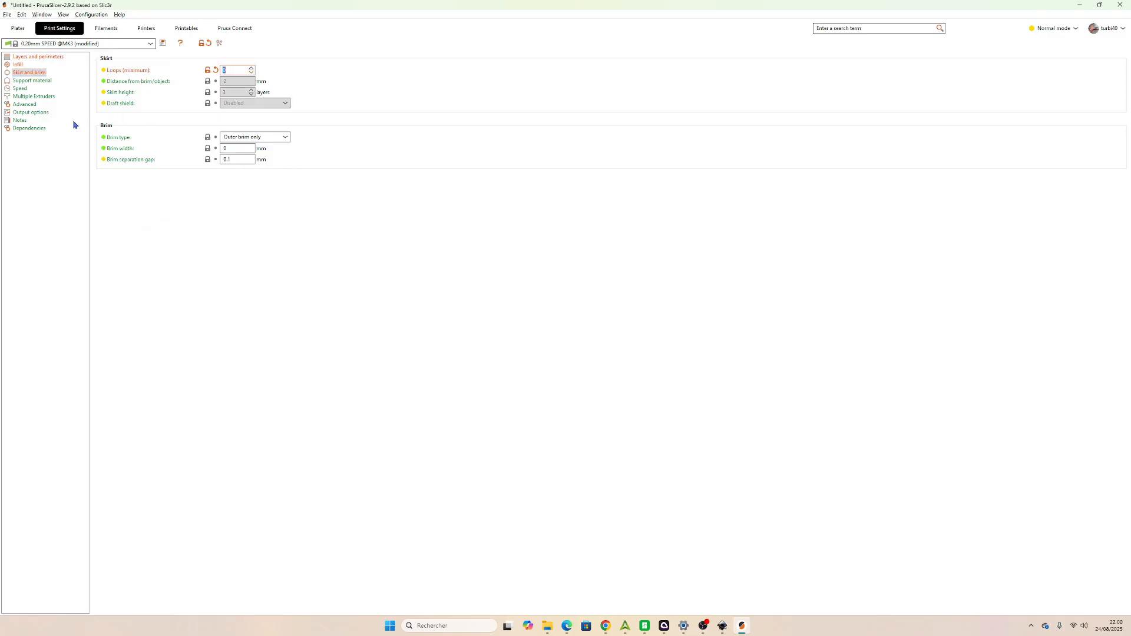
{"action": "left_click", "coordinate": [32, 81]}
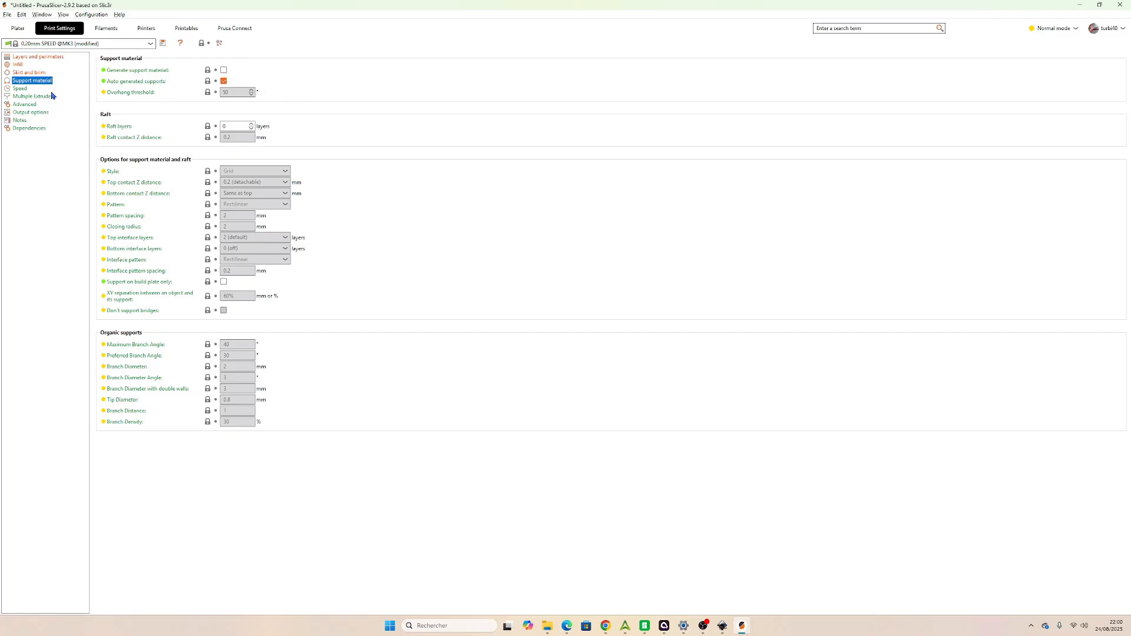
{"action": "left_click", "coordinate": [224, 70]}
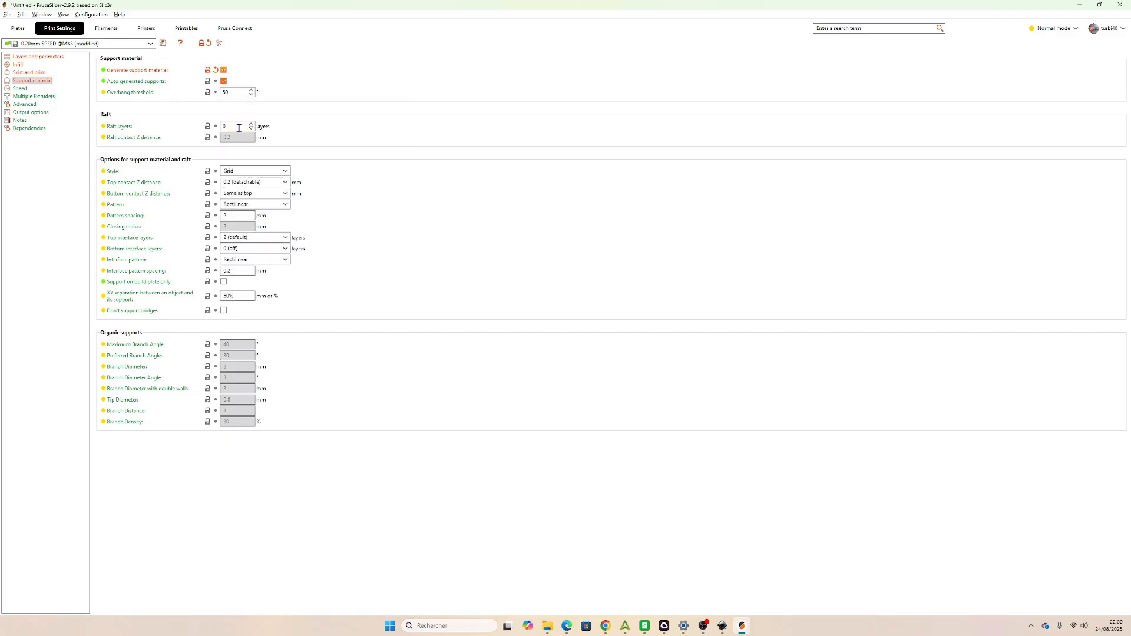
Set the support overhang threshold to 40° and the support style to Organic, keeping the Rectilinear pattern.
{"action": "double_click", "coordinate": [233, 93]}
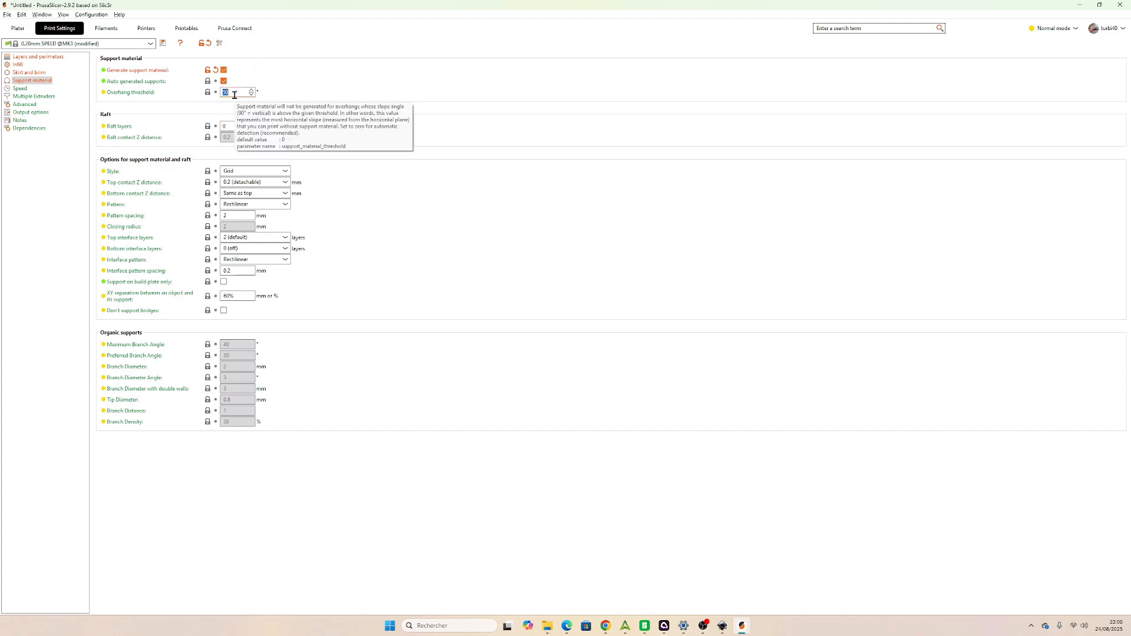
{"action": "left_click", "coordinate": [285, 171]}
{"action": "left_click", "coordinate": [276, 198]}
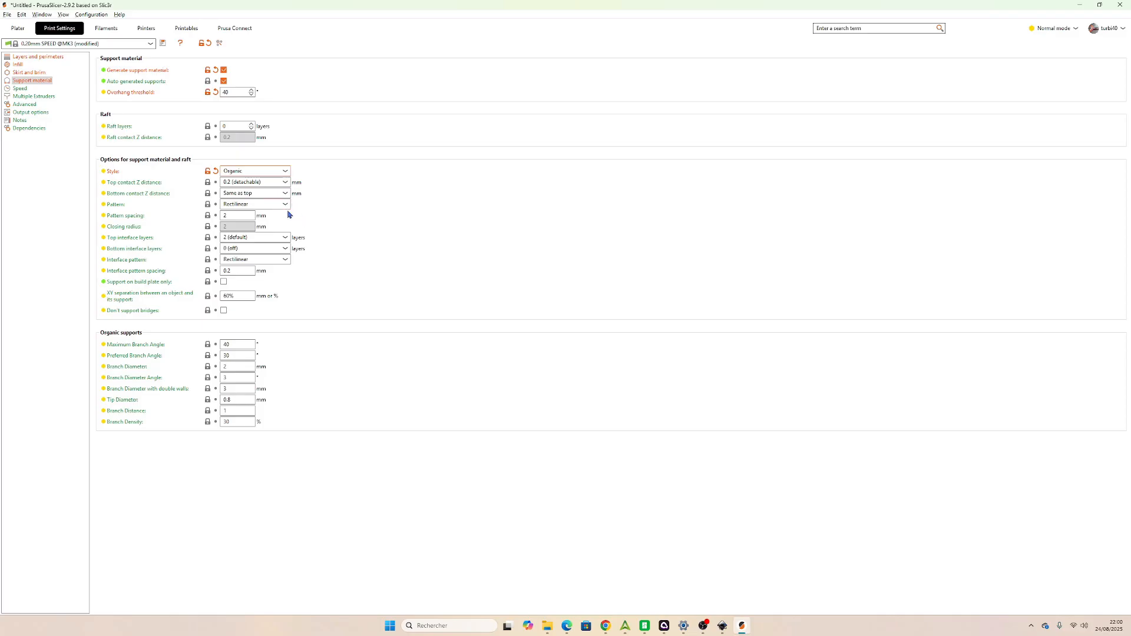
{"action": "left_click", "coordinate": [286, 205]}
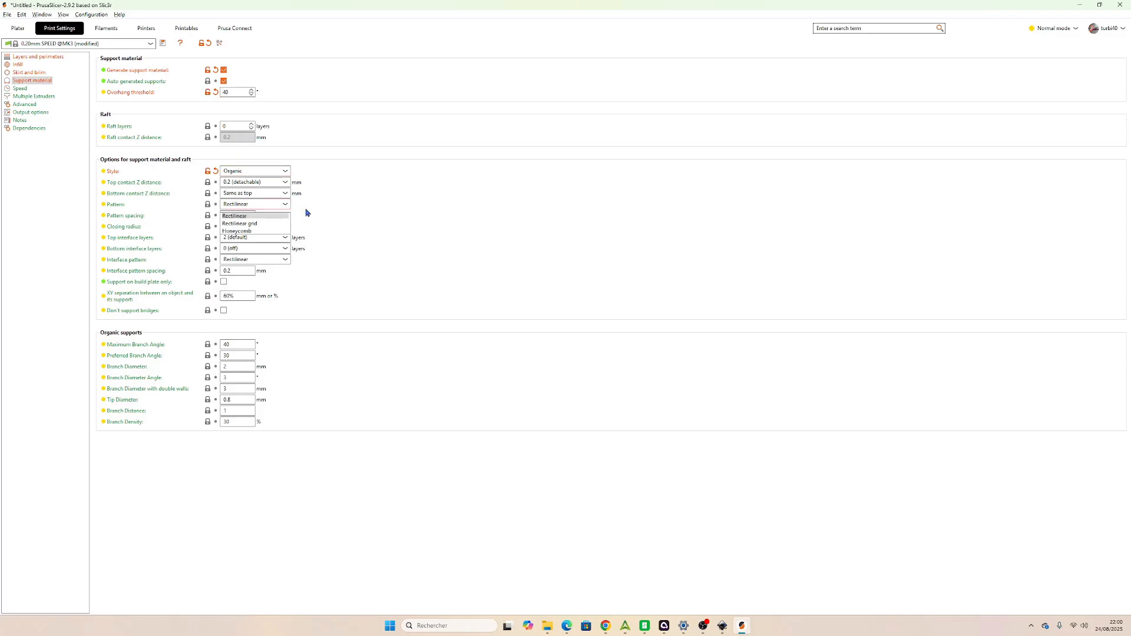
{"action": "left_click", "coordinate": [306, 213]}
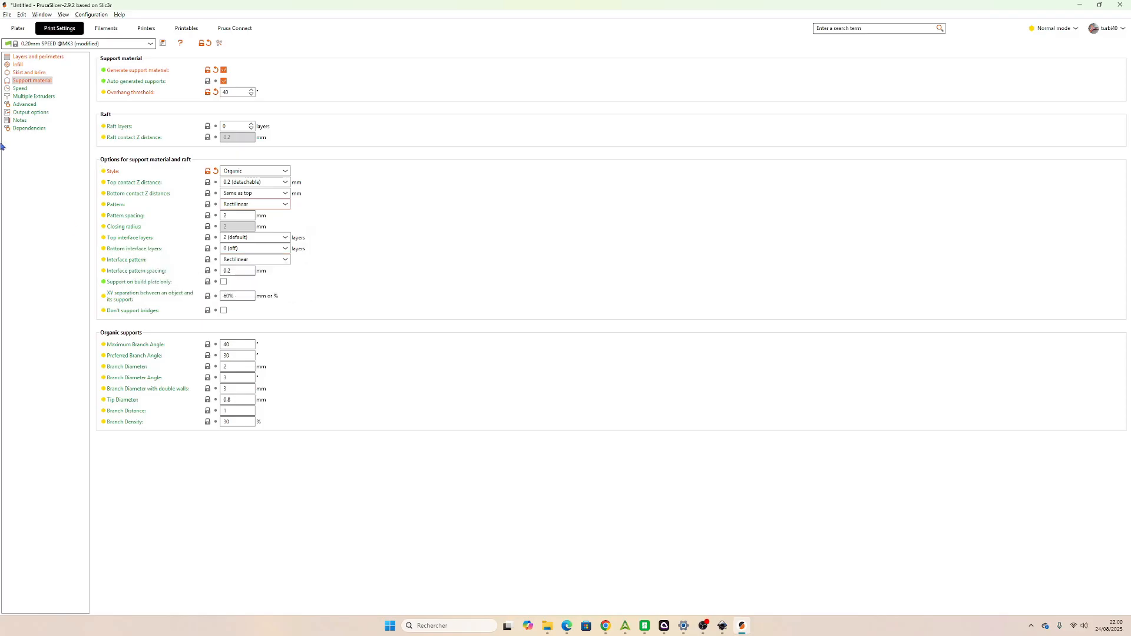
Review the speed, multiple extruder, advanced, output, notes and dependency print settings, as well as the filament settings.
{"action": "left_click", "coordinate": [20, 89]}
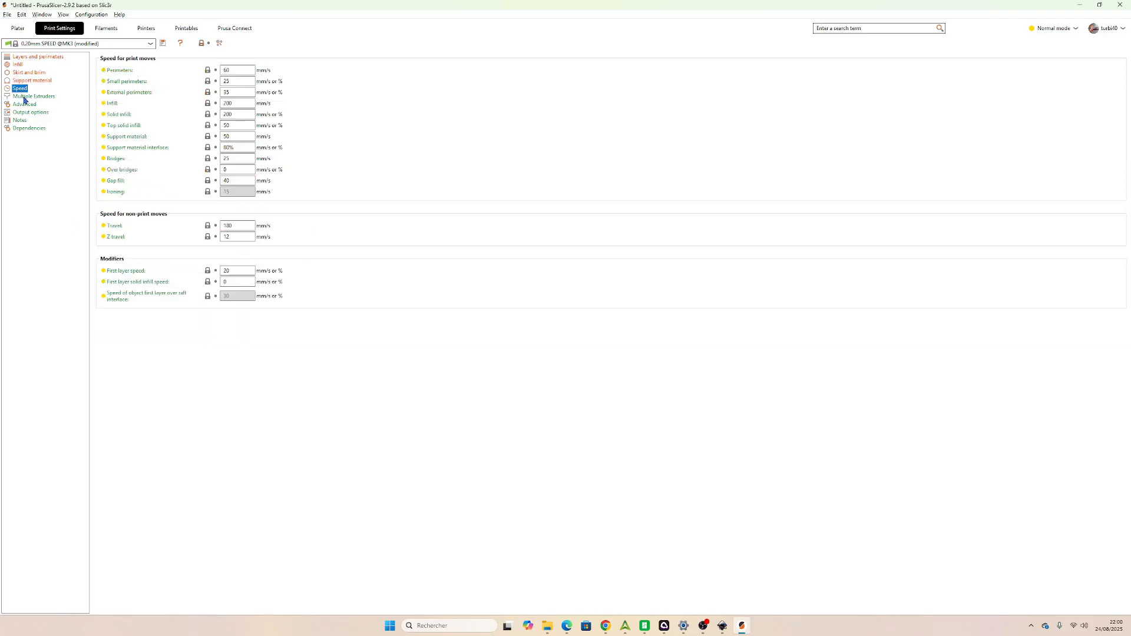
{"action": "left_click", "coordinate": [24, 97]}
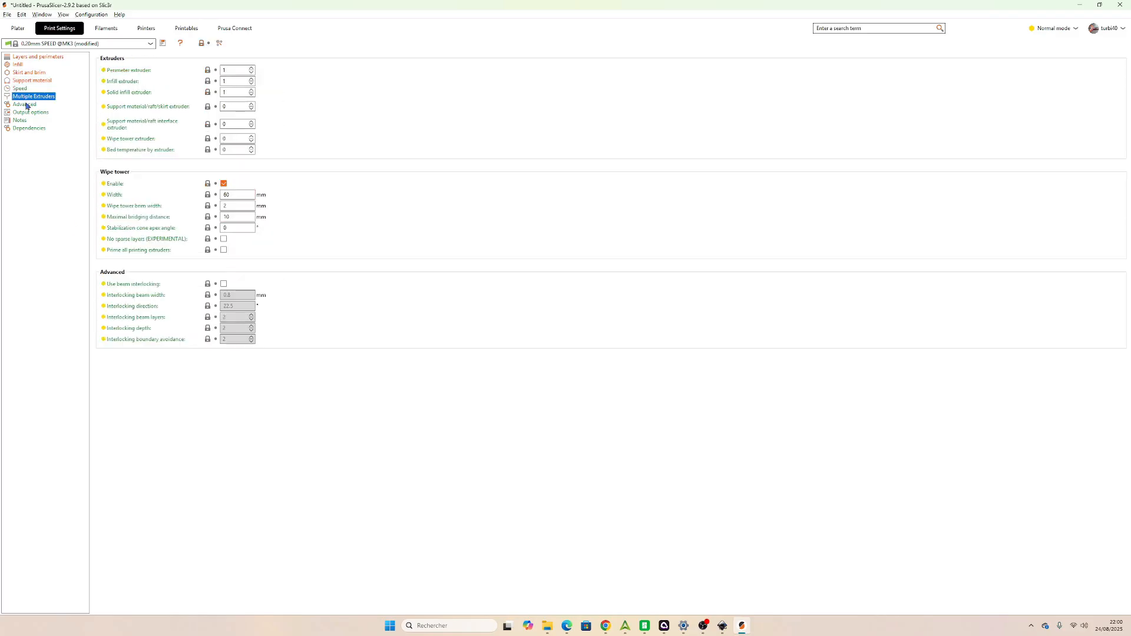
{"action": "left_click", "coordinate": [24, 104]}
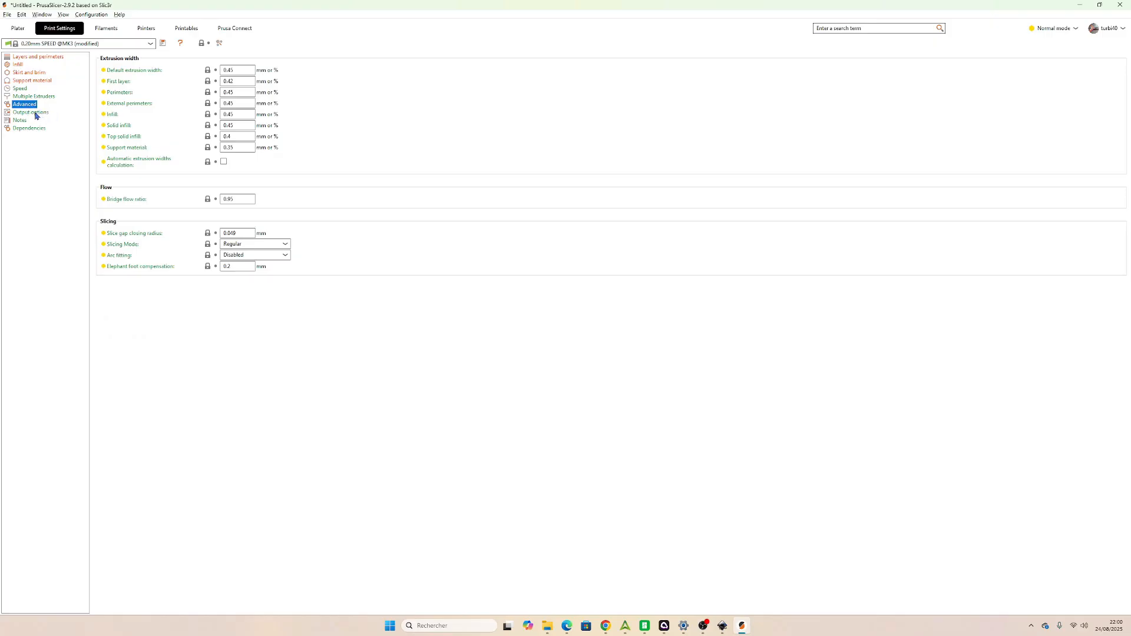
{"action": "left_click", "coordinate": [35, 113]}
{"action": "left_click", "coordinate": [26, 121]}
{"action": "left_click", "coordinate": [28, 129]}
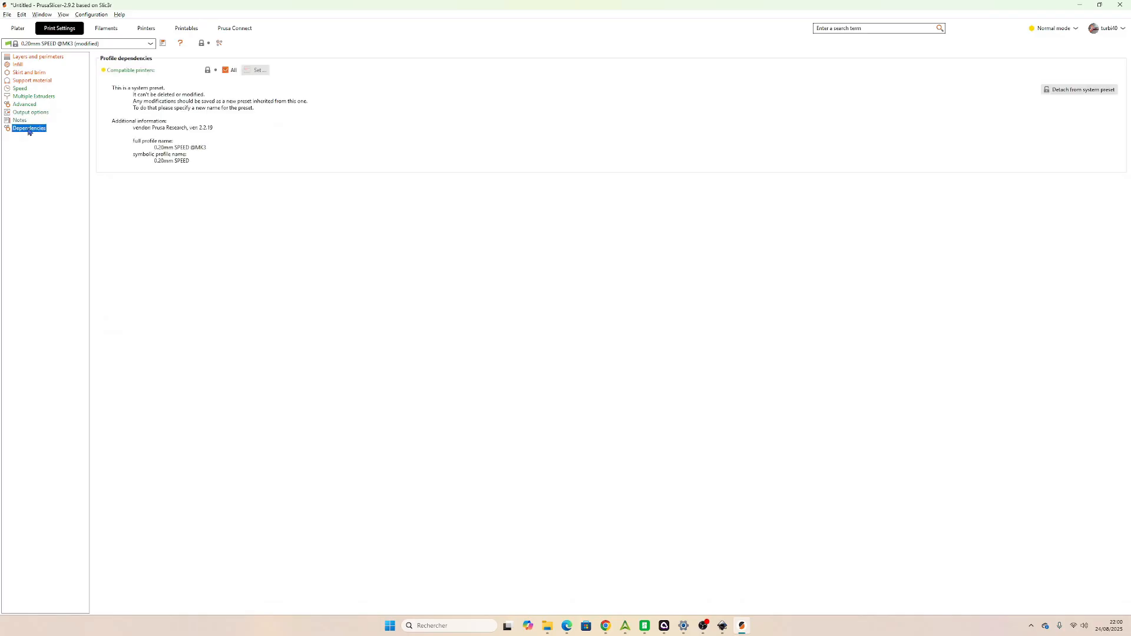
{"action": "left_click", "coordinate": [99, 32]}
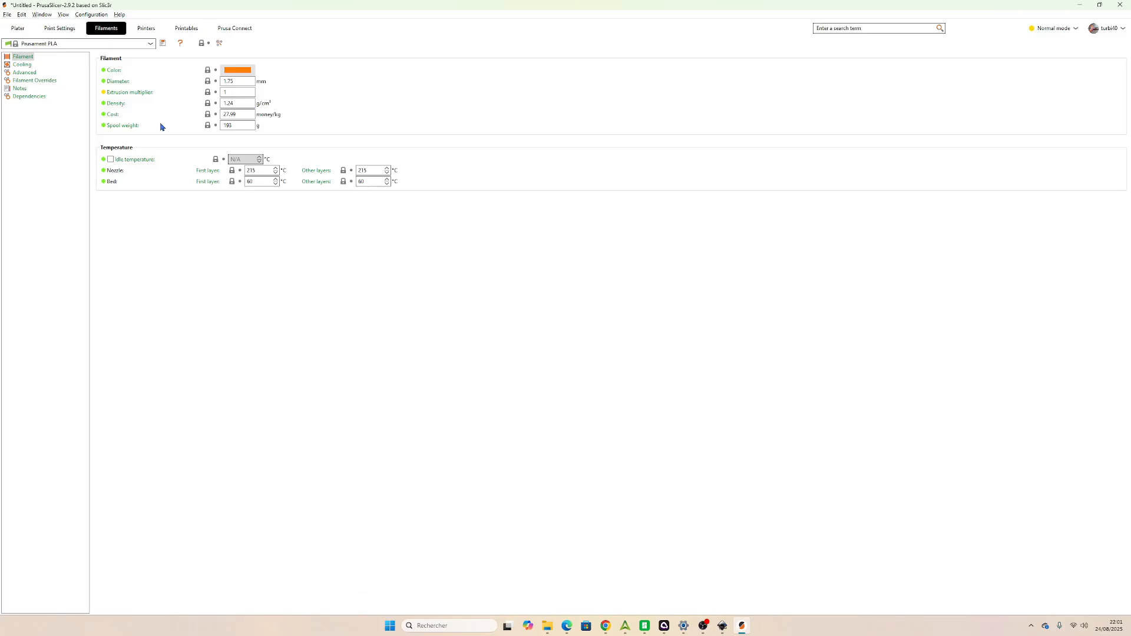
Slice the plates and examine the sliced preview of plate 1, including the organic supports around both fuselage parts.
{"action": "left_click", "coordinate": [17, 28]}
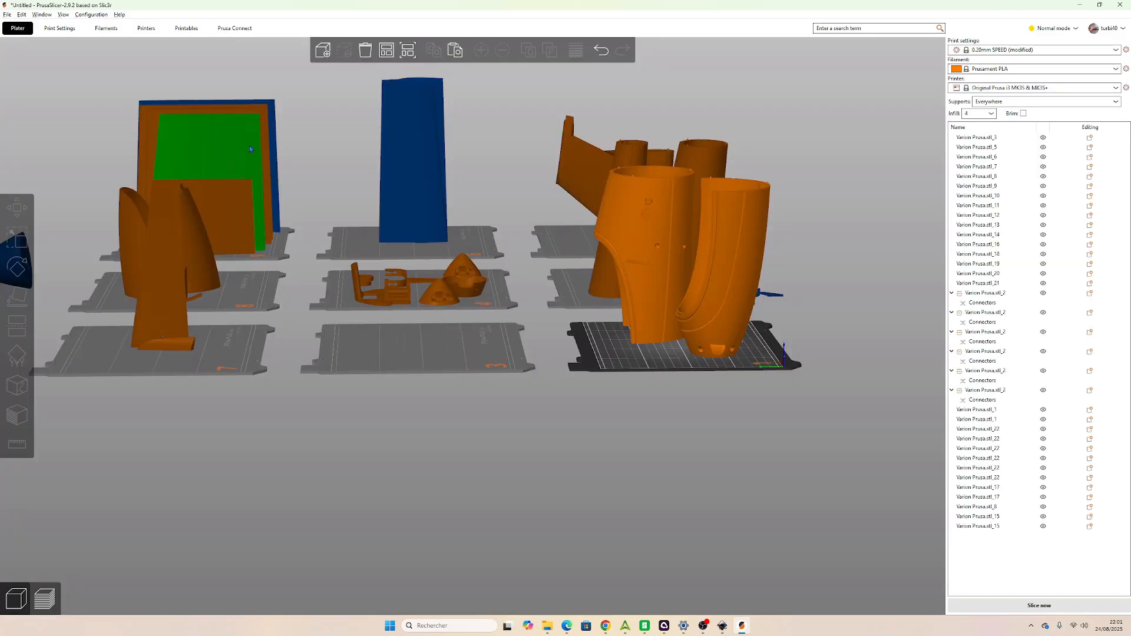
{"action": "left_click_drag", "start_coordinate": [591, 443], "coordinate": [591, 471]}
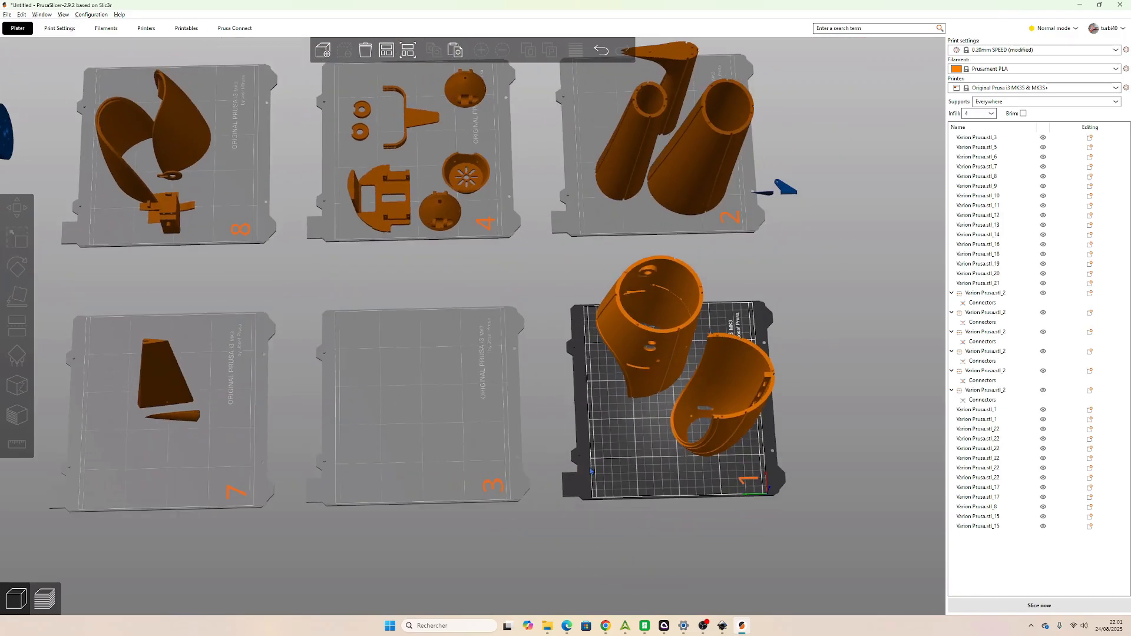
{"action": "left_click", "coordinate": [1037, 606]}
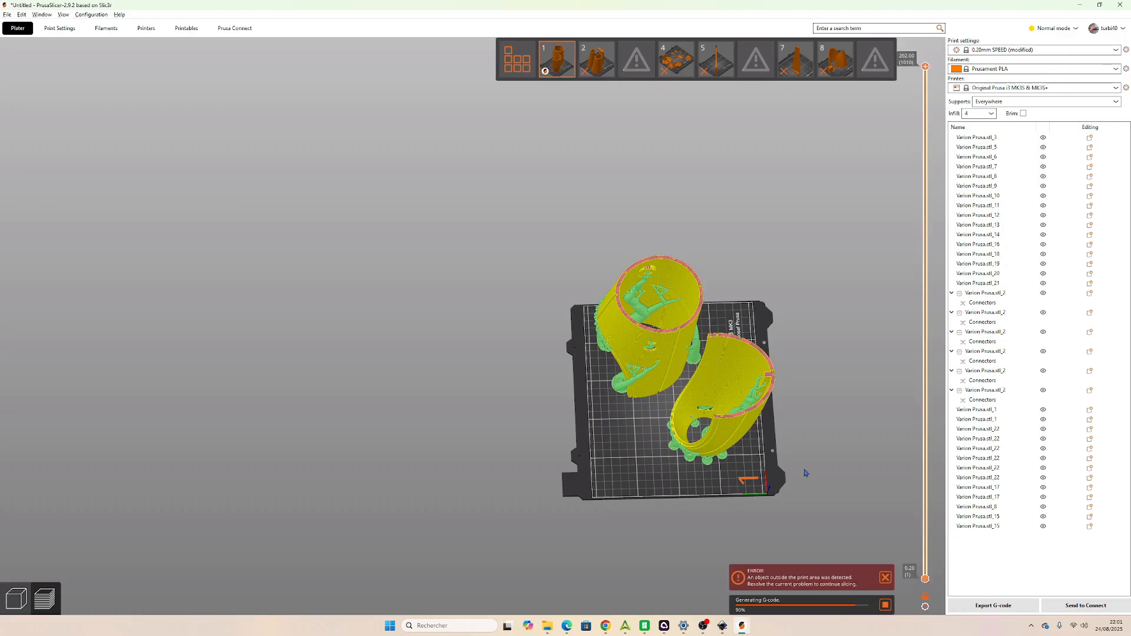
{"action": "scroll", "coordinate": [816, 465], "scroll_direction": "up", "scroll_amount": 3}
{"action": "scroll", "coordinate": [816, 465], "scroll_direction": "up", "scroll_amount": 2}
{"action": "right_click_drag", "start_coordinate": [712, 535], "coordinate": [515, 426]}
{"action": "left_click_drag", "start_coordinate": [514, 427], "coordinate": [549, 437]}
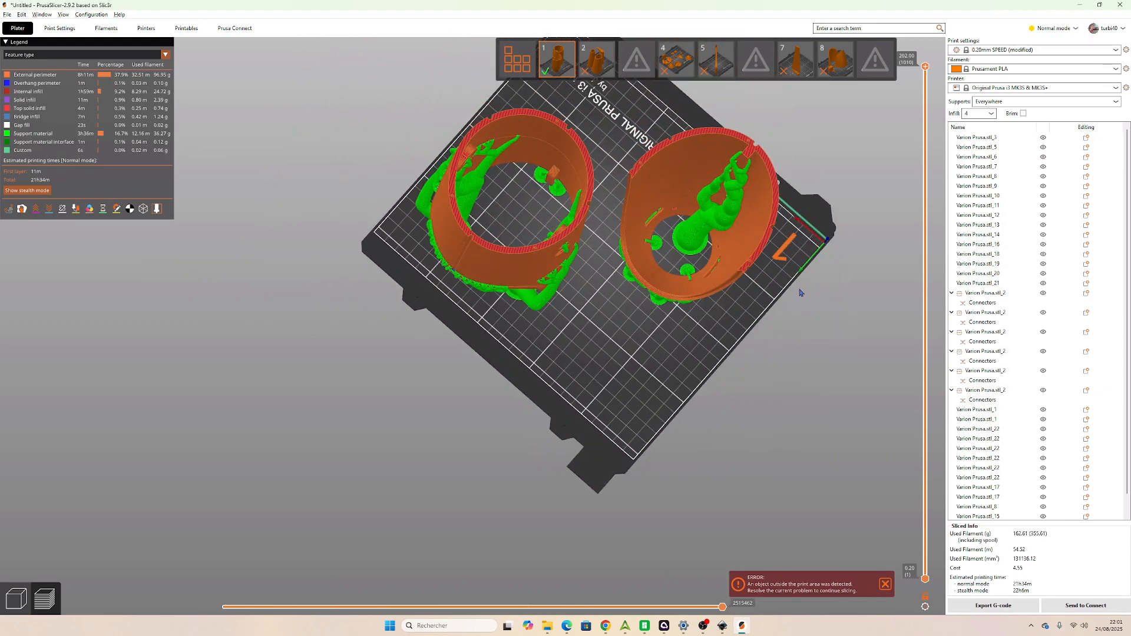
{"action": "left_click_drag", "start_coordinate": [924, 67], "coordinate": [858, 8]}
Return to the 3D editor view and add a height range modifier to the nose fuselage part on plate 1.
{"action": "left_click", "coordinate": [70, 29]}
{"action": "left_click", "coordinate": [18, 29]}
{"action": "left_click", "coordinate": [24, 596]}
{"action": "left_click_drag", "start_coordinate": [447, 441], "coordinate": [415, 412]}
{"action": "scroll", "coordinate": [415, 412], "scroll_direction": "down", "scroll_amount": 6}
{"action": "right_click_drag", "start_coordinate": [416, 412], "coordinate": [408, 547]}
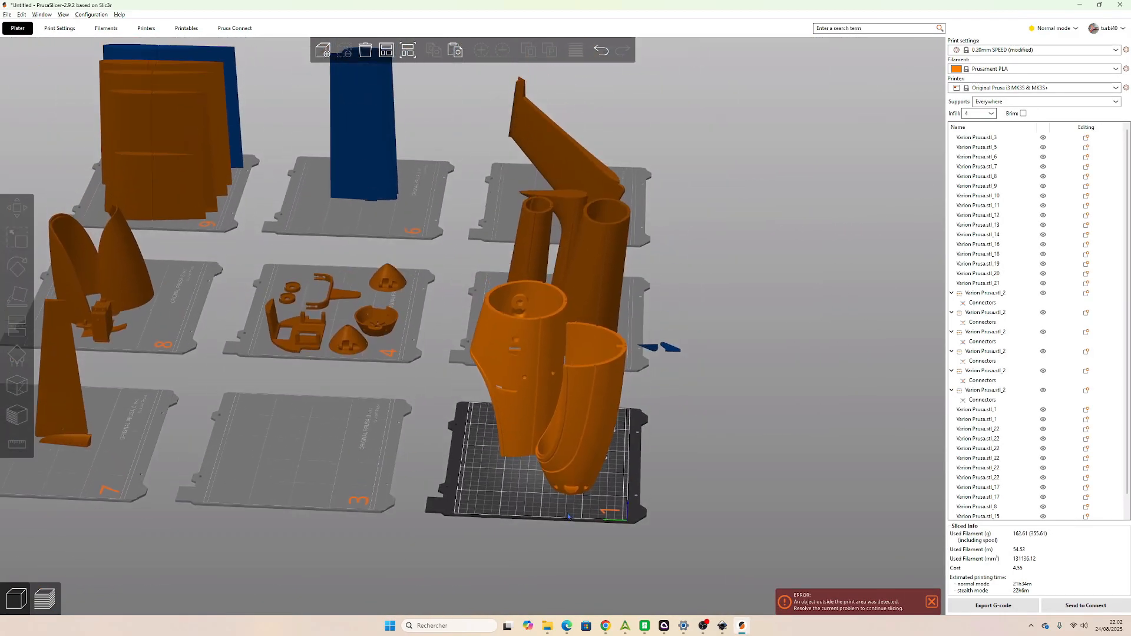
{"action": "scroll", "coordinate": [409, 547], "scroll_direction": "up", "scroll_amount": 4}
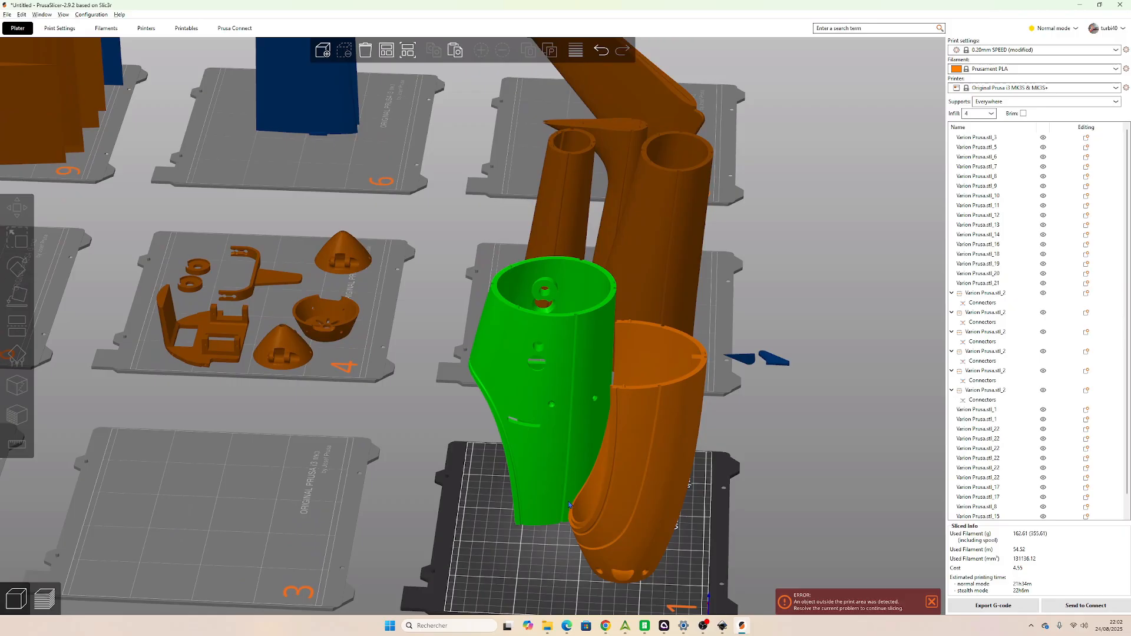
{"action": "right_click_drag", "start_coordinate": [523, 585], "coordinate": [408, 473]}
{"action": "left_click_drag", "start_coordinate": [408, 472], "coordinate": [419, 470]}
{"action": "left_click", "coordinate": [562, 365]}
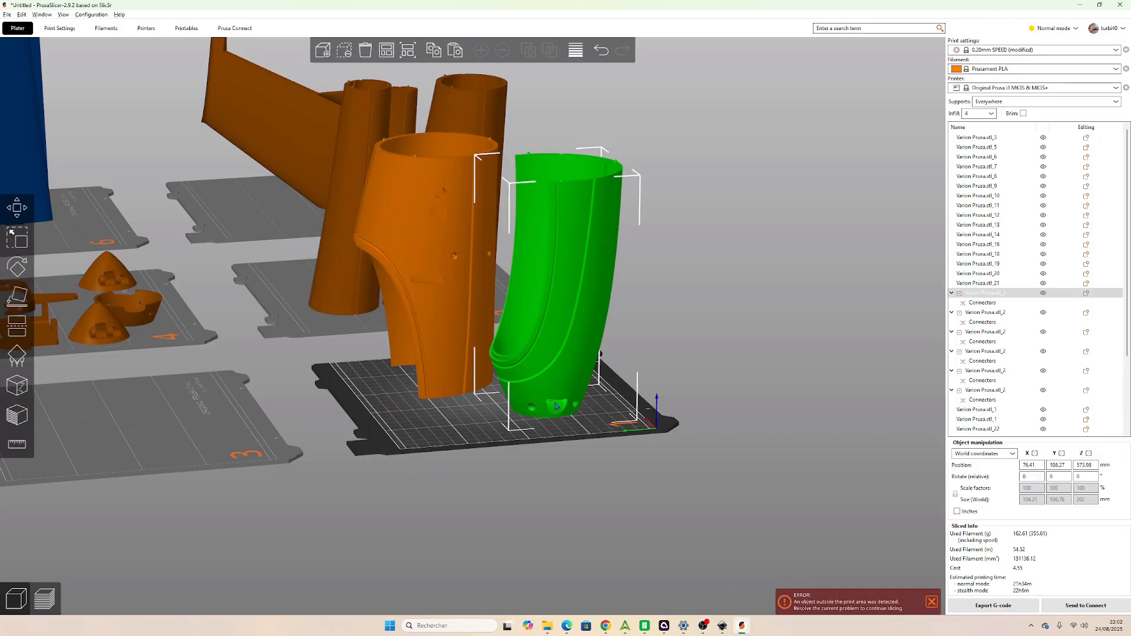
{"action": "right_click", "coordinate": [556, 406]}
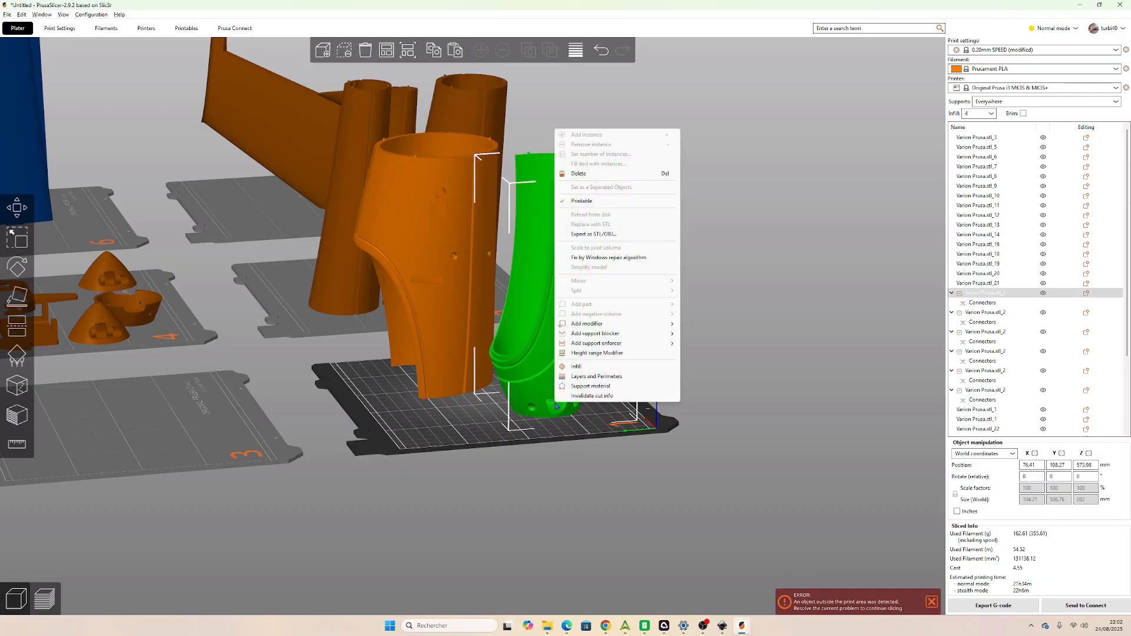
{"action": "left_click", "coordinate": [585, 353]}
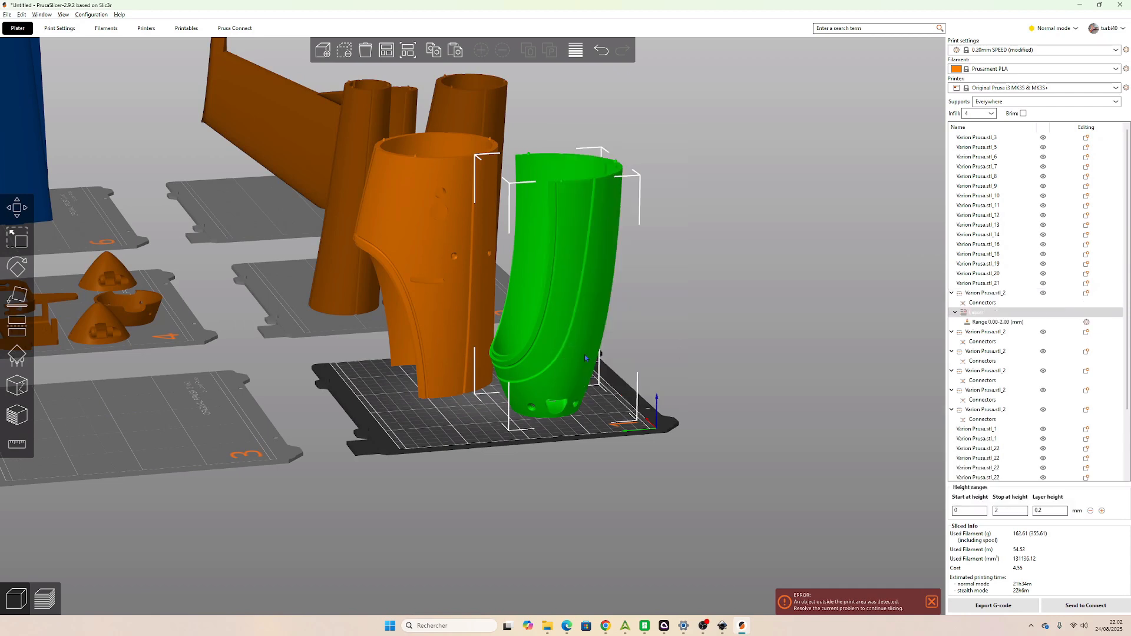
Set the nose part's height range to stop at 20 mm, keeping the 0 mm start and 0.2 mm layer height.
{"action": "left_click", "coordinate": [999, 322]}
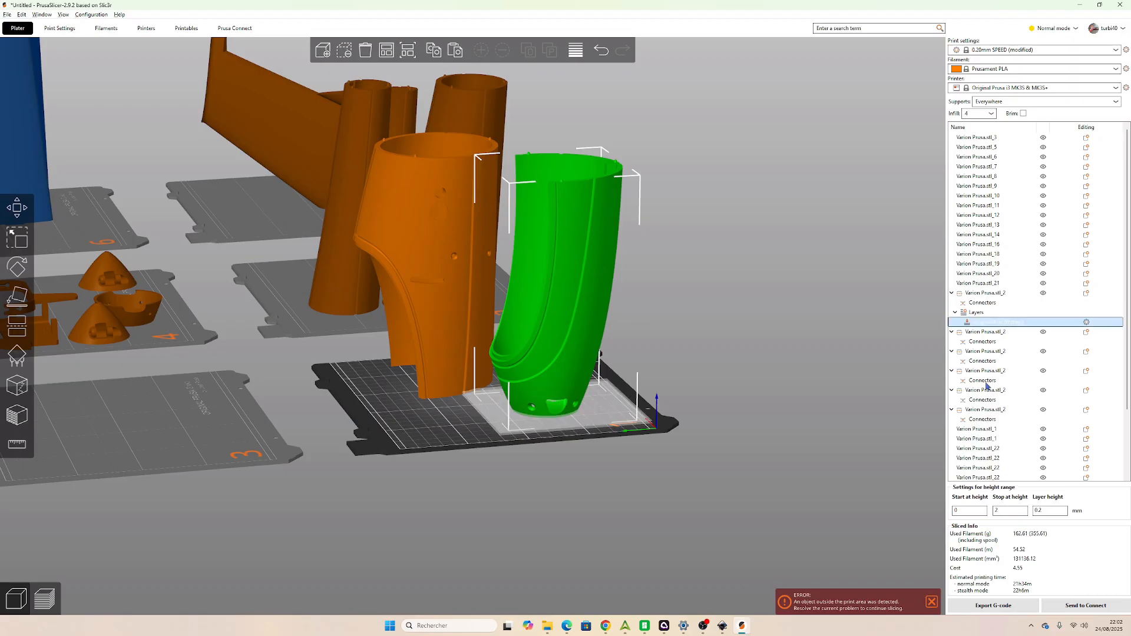
{"action": "left_click", "coordinate": [999, 510]}
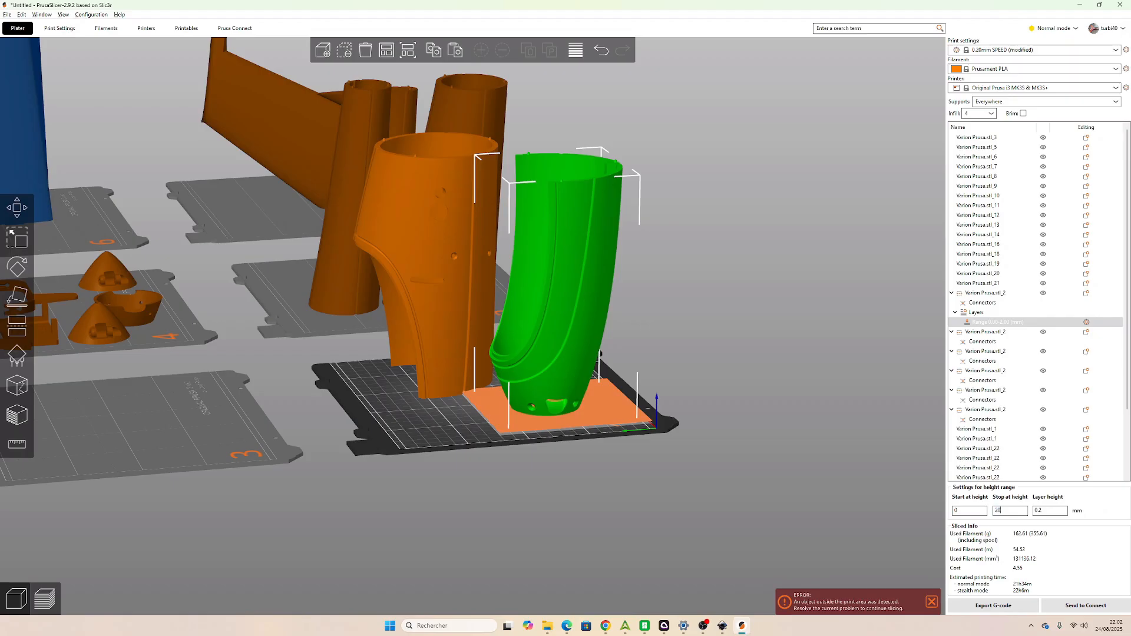
{"action": "left_click", "coordinate": [1043, 511]}
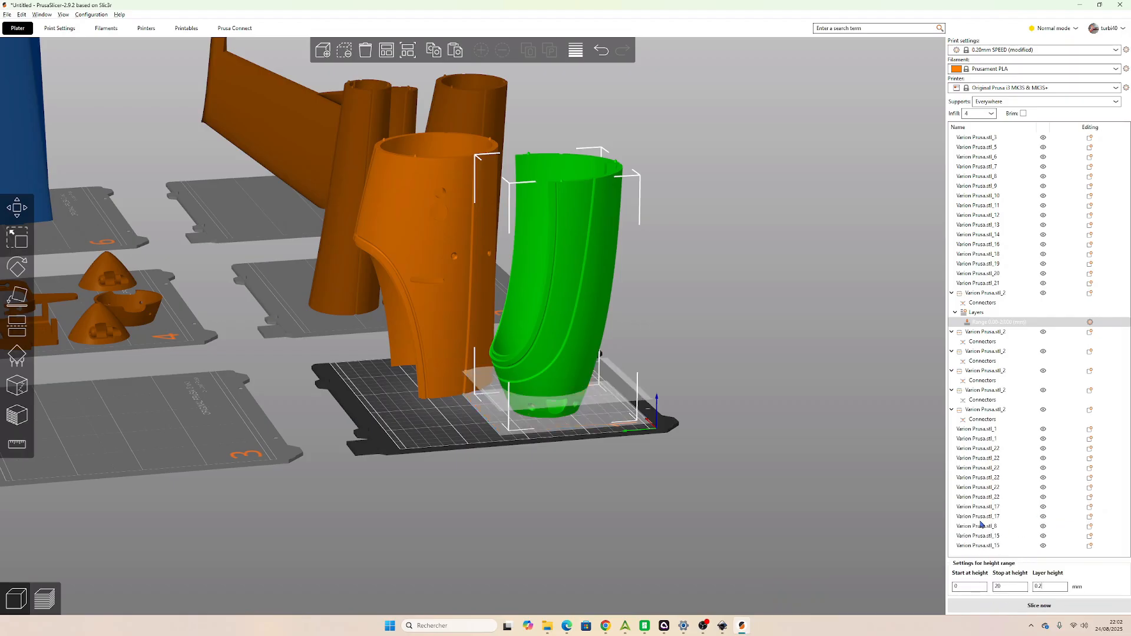
Add Infill and Layers and Perimeters overrides to the nose part's 0–20 mm height range.
{"action": "right_click", "coordinate": [990, 325]}
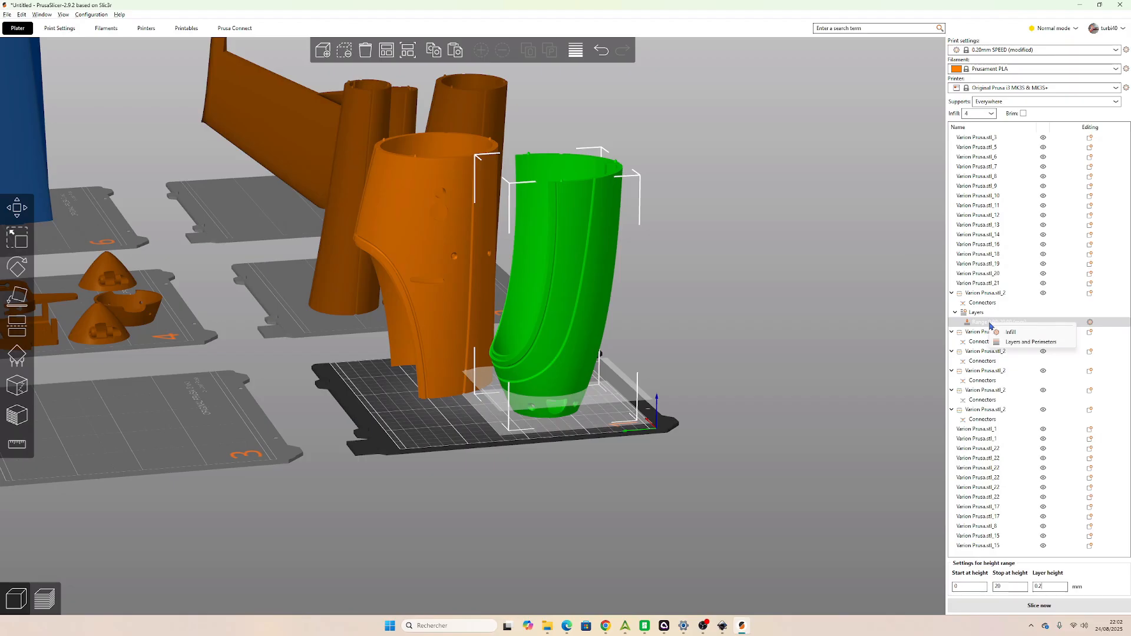
{"action": "left_click", "coordinate": [997, 331]}
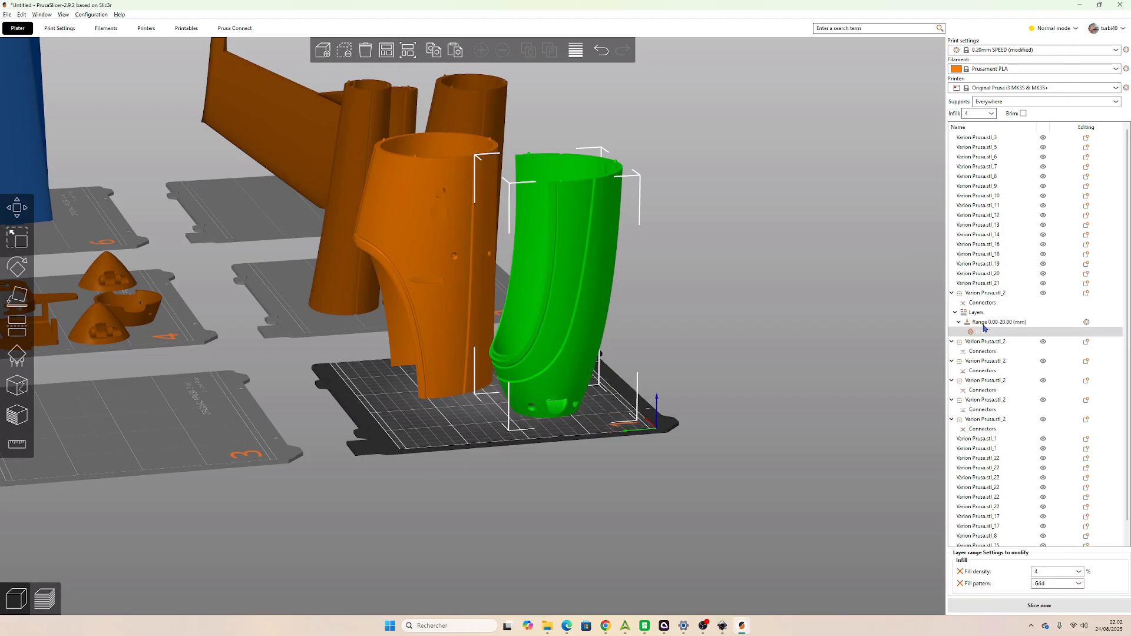
{"action": "right_click", "coordinate": [983, 325]}
{"action": "left_click", "coordinate": [999, 340]}
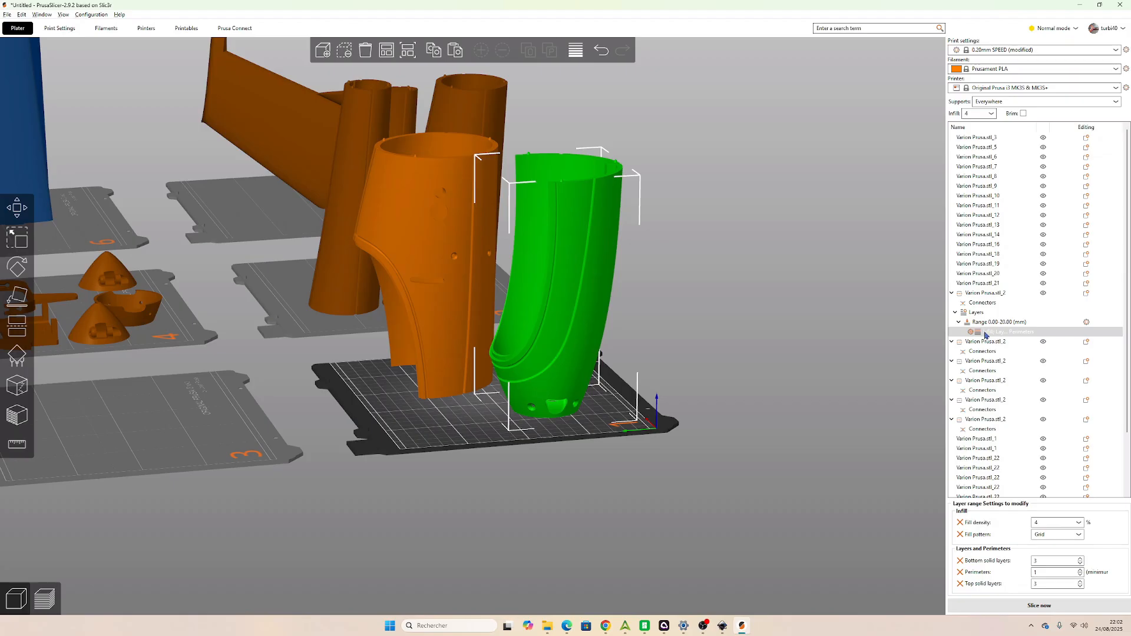
Set the fill density of the nose part's height range to 12% and increase its perimeters by one.
{"action": "left_click", "coordinate": [1079, 522]}
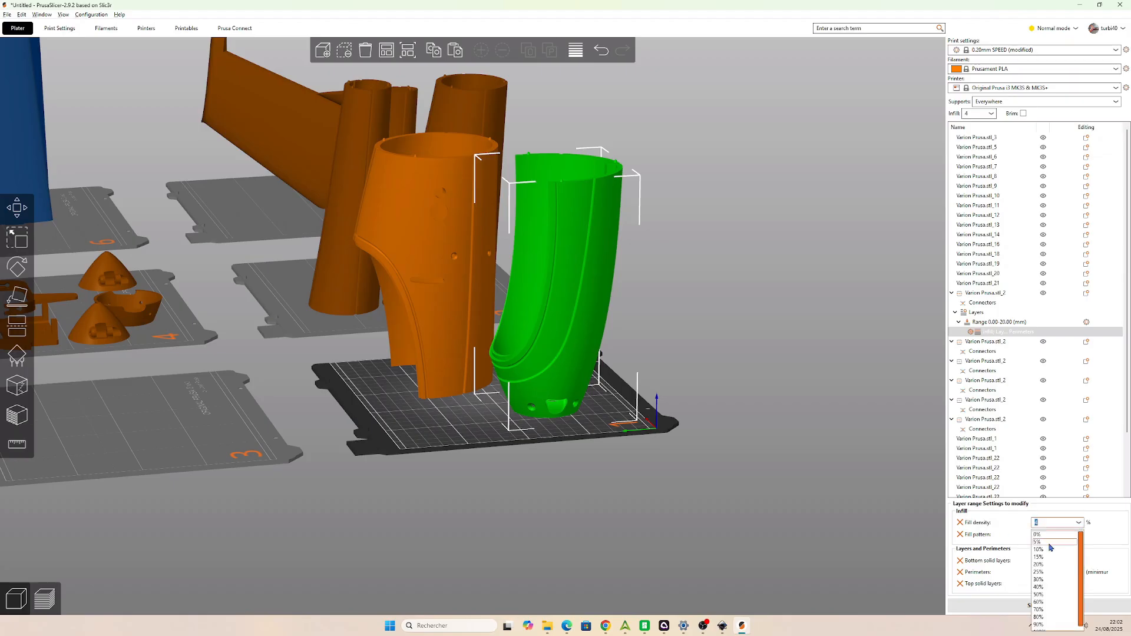
{"action": "type", "text": "12"}
{"action": "key", "text": "Return"}
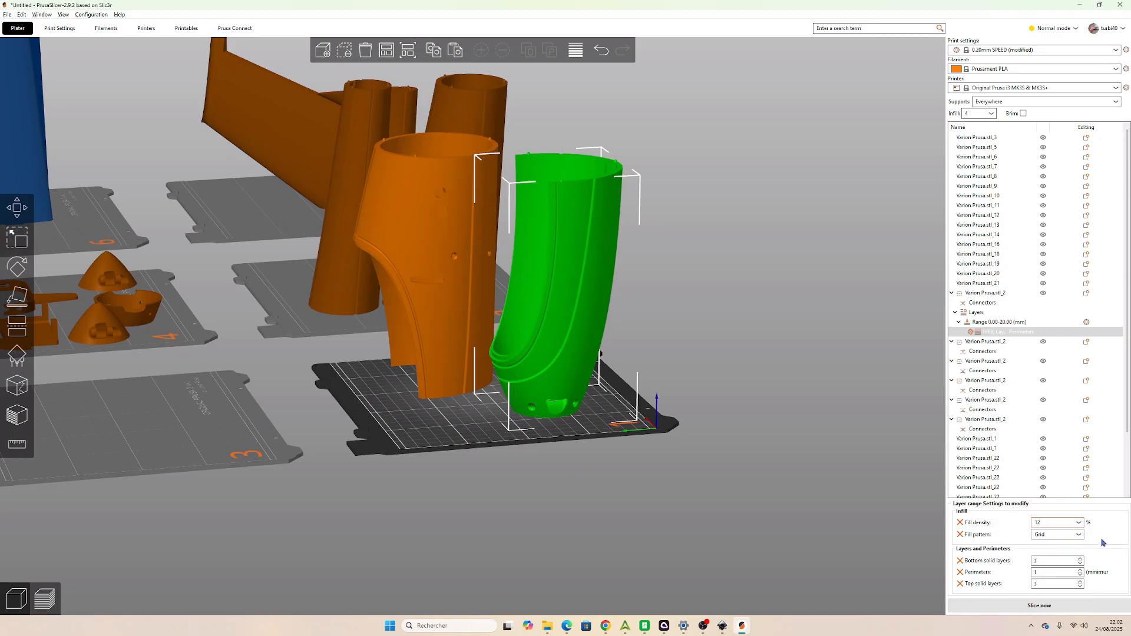
{"action": "left_click", "coordinate": [1079, 570]}
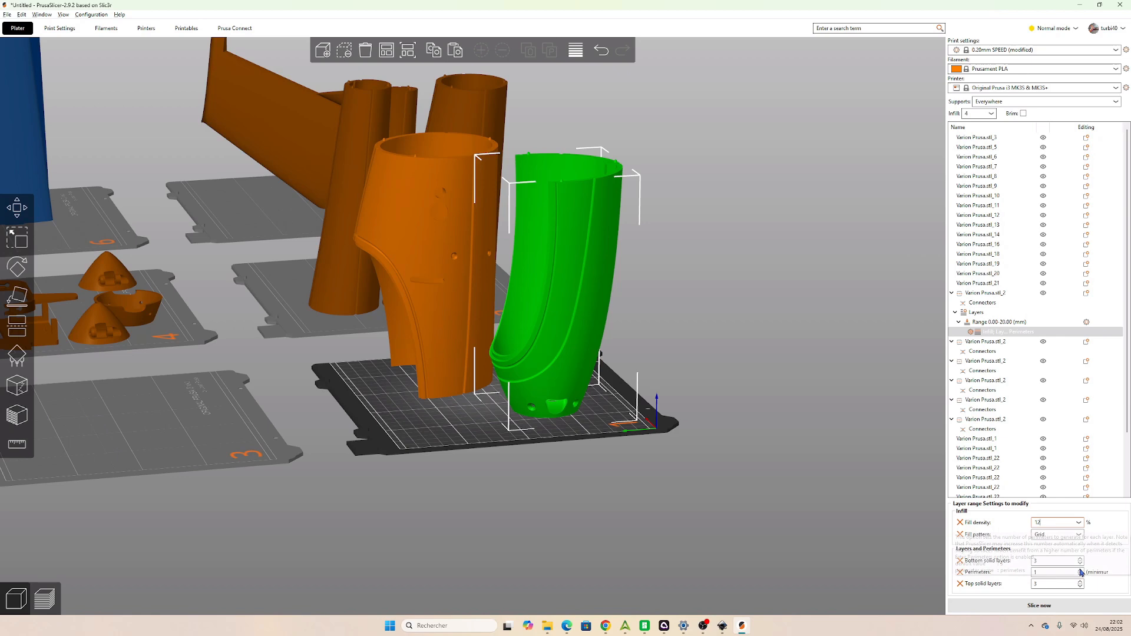
{"action": "left_click", "coordinate": [829, 423]}
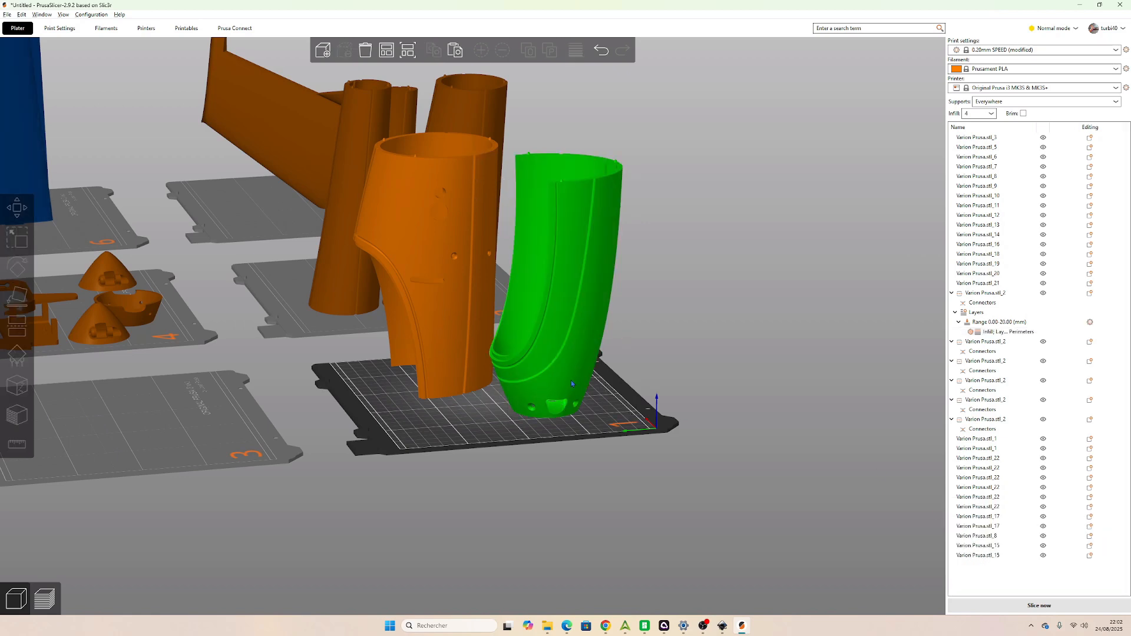
Add a height range modifier to the other fuselage part on plate 1.
{"action": "left_click", "coordinate": [432, 257]}
{"action": "right_click", "coordinate": [433, 257]}
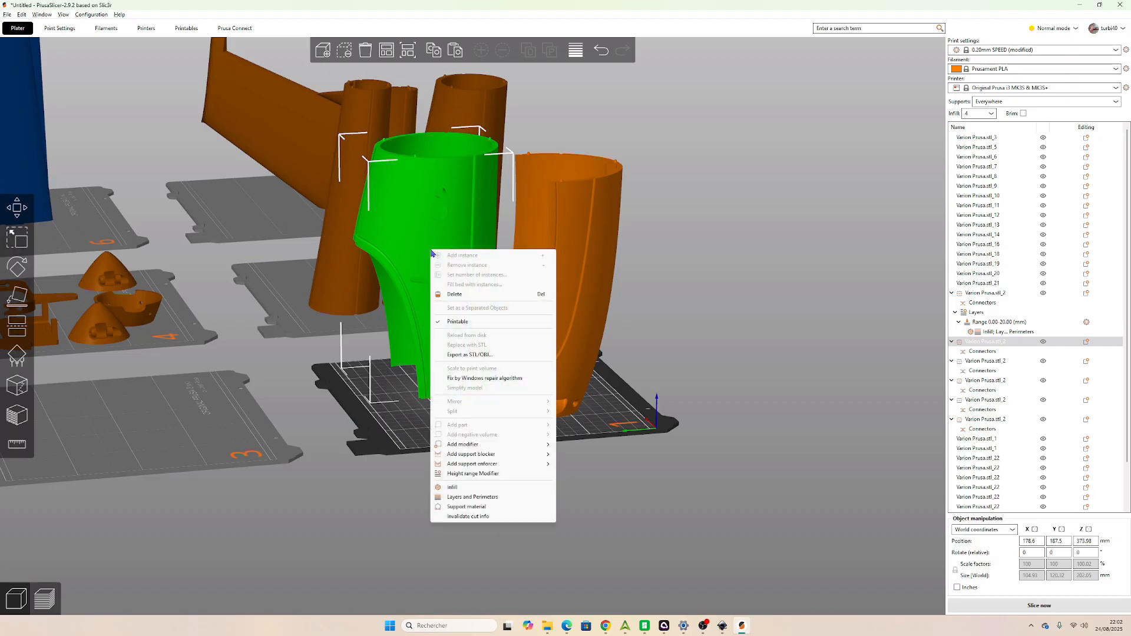
{"action": "left_click", "coordinate": [461, 475]}
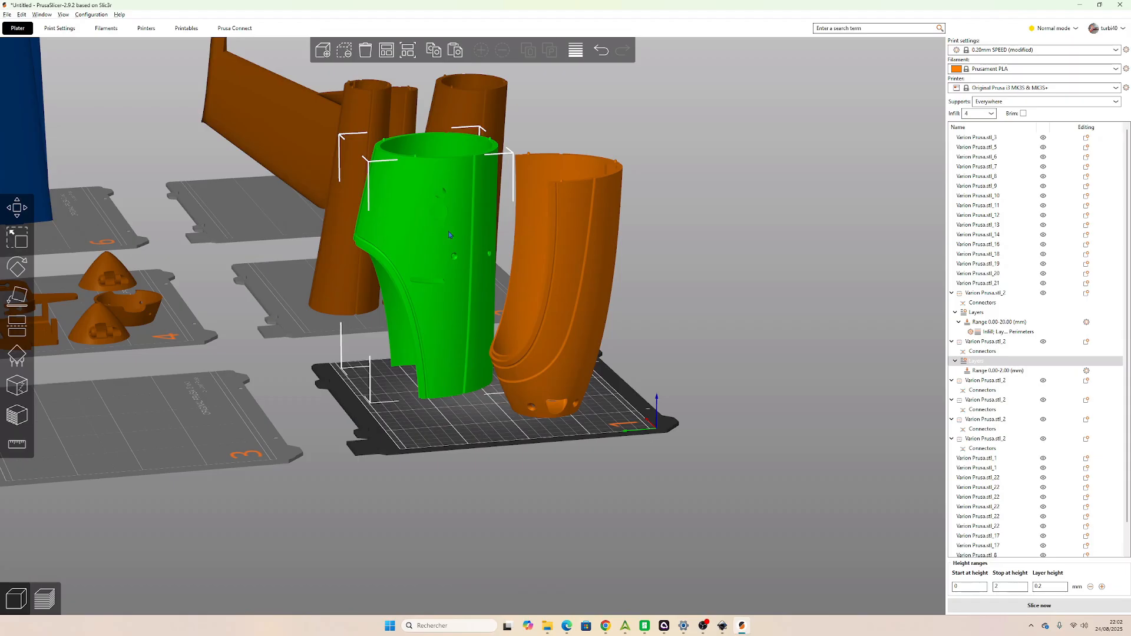
Set the second fuselage part's height range to start at 150 mm and stop at 220 mm.
{"action": "left_click", "coordinate": [990, 373]}
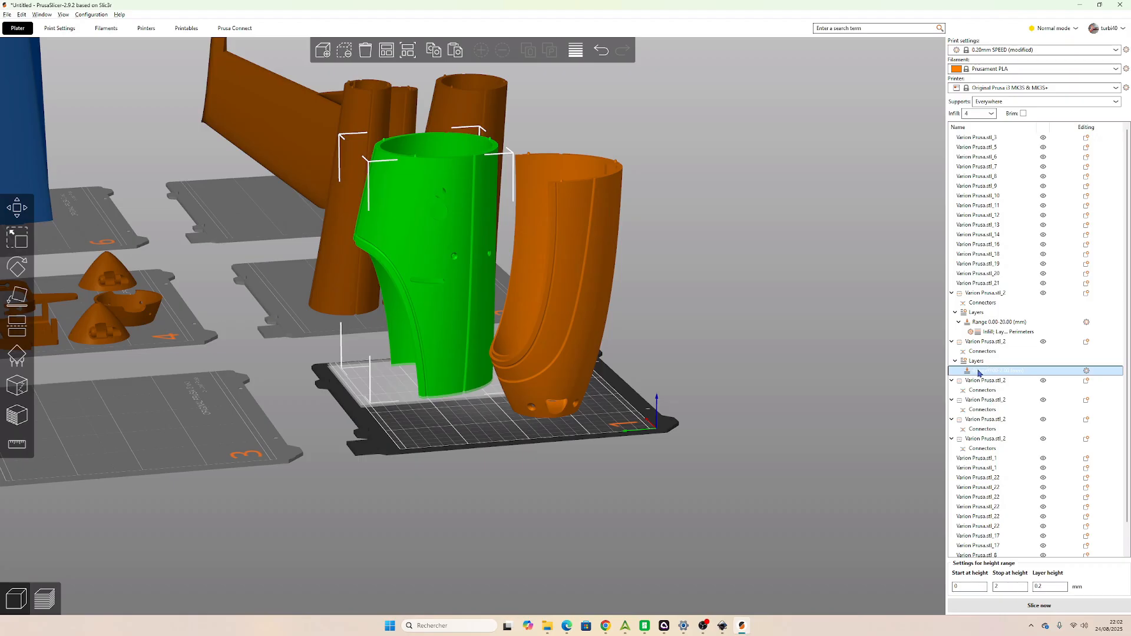
{"action": "left_click", "coordinate": [969, 587]}
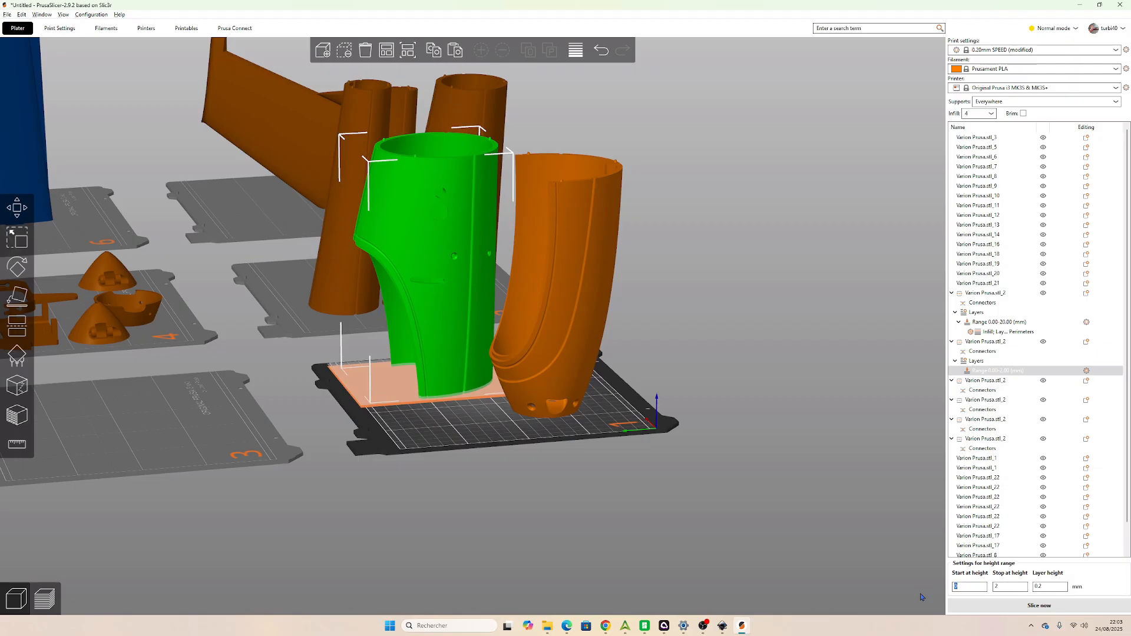
{"action": "left_click", "coordinate": [1017, 586]}
{"action": "type", "text": "150.5"}
{"action": "left_click", "coordinate": [1017, 586]}
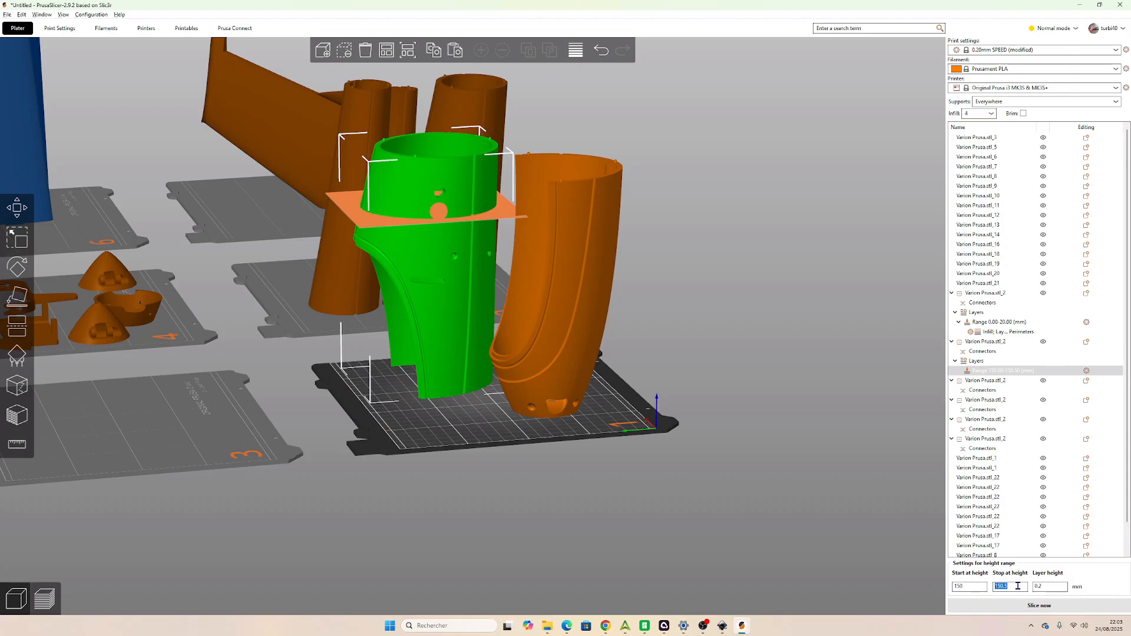
{"action": "type", "text": "2"}
{"action": "key", "text": "Return"}
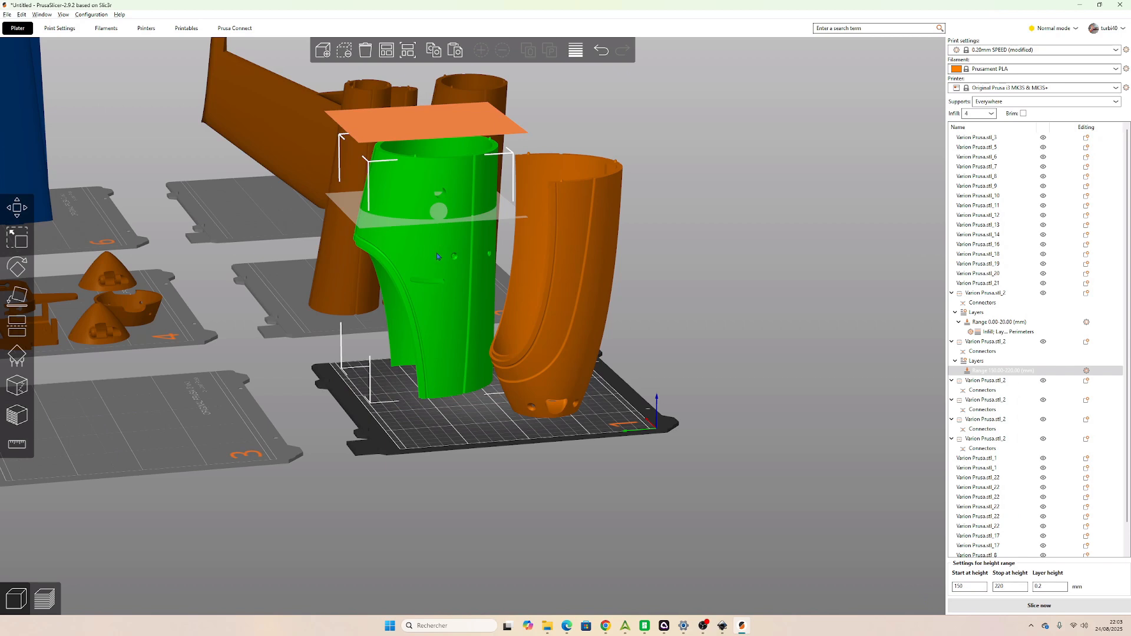
Lower the start of the second fuselage part's height range to 90 mm so it covers more of the body.
{"action": "middle_click_drag", "start_coordinate": [427, 270], "coordinate": [439, 261]}
{"action": "left_click_drag", "start_coordinate": [443, 281], "coordinate": [444, 283]}
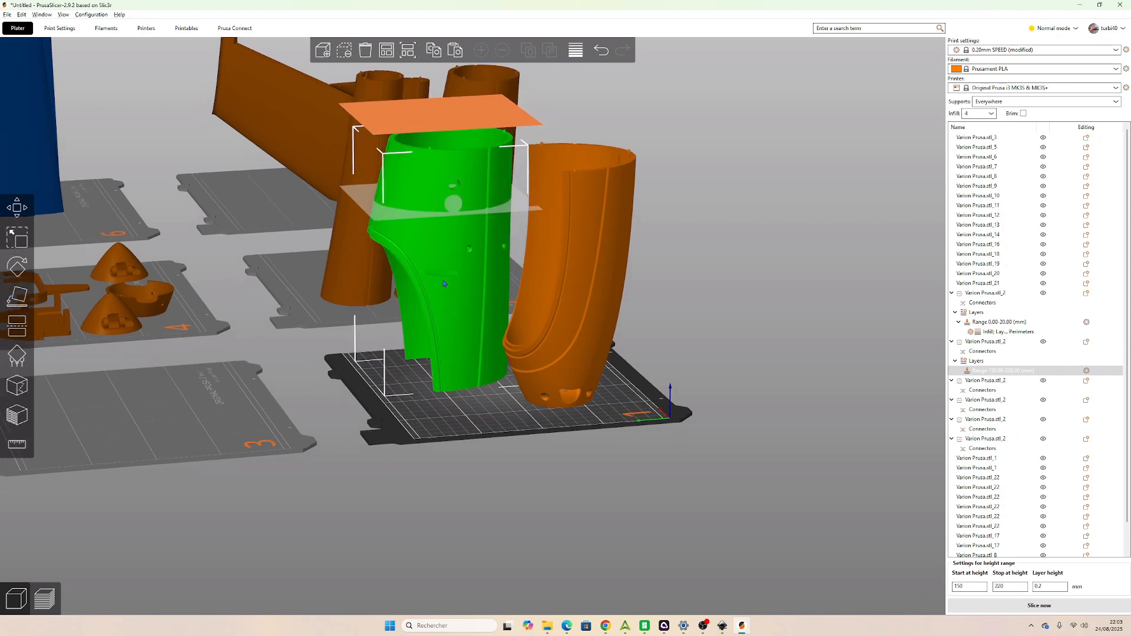
{"action": "left_click", "coordinate": [964, 587]}
{"action": "type", "text": "1"}
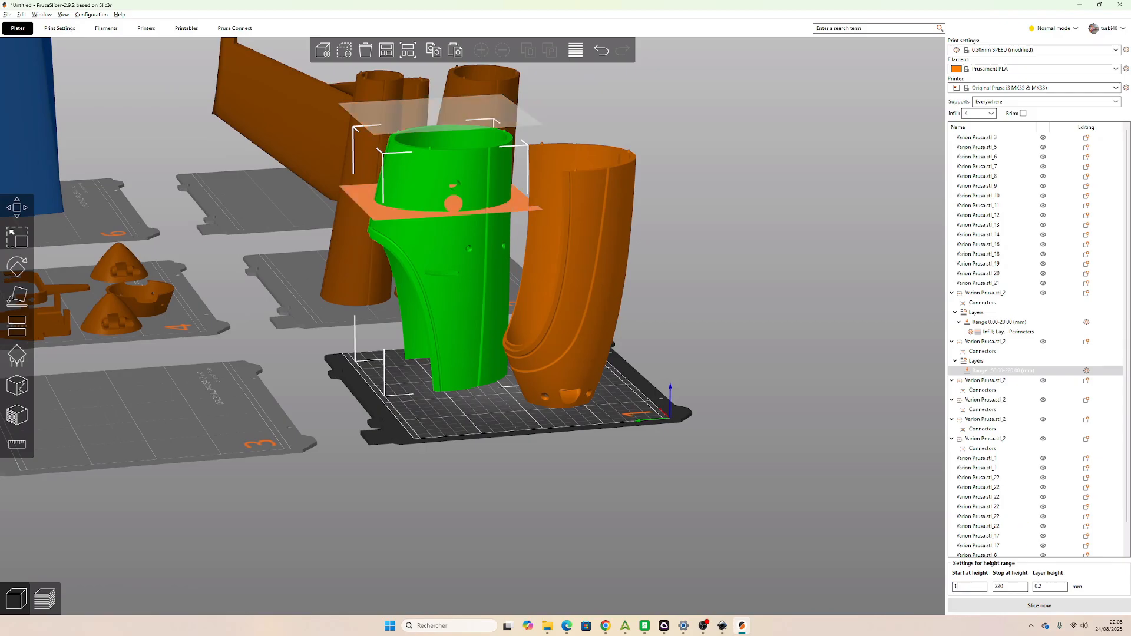
{"action": "left_click", "coordinate": [1017, 586]}
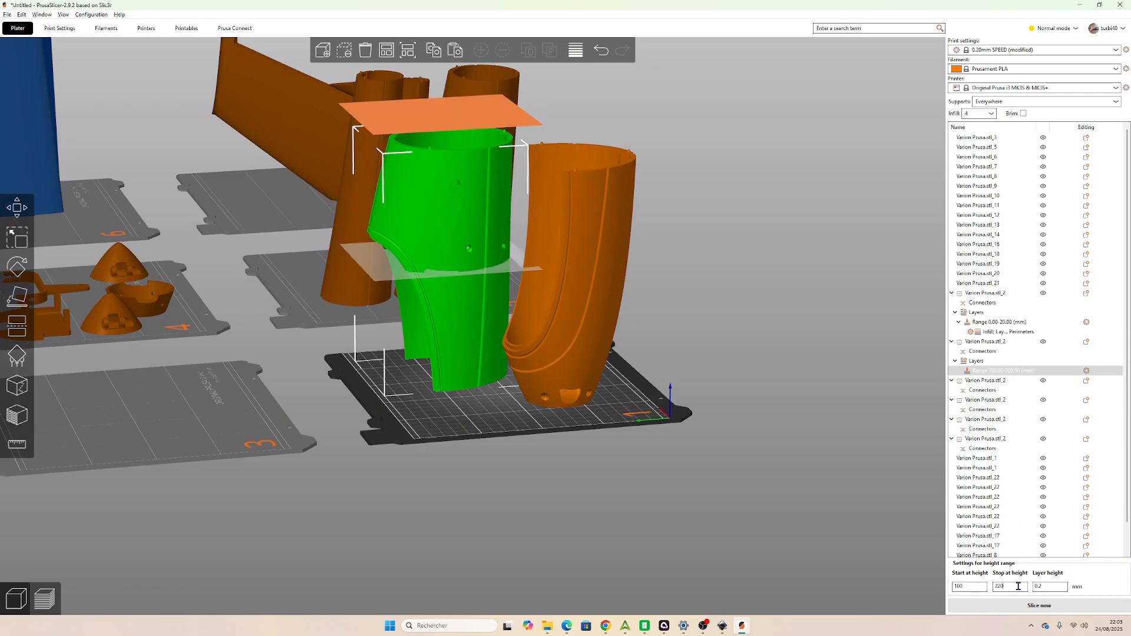
{"action": "left_click", "coordinate": [958, 586]}
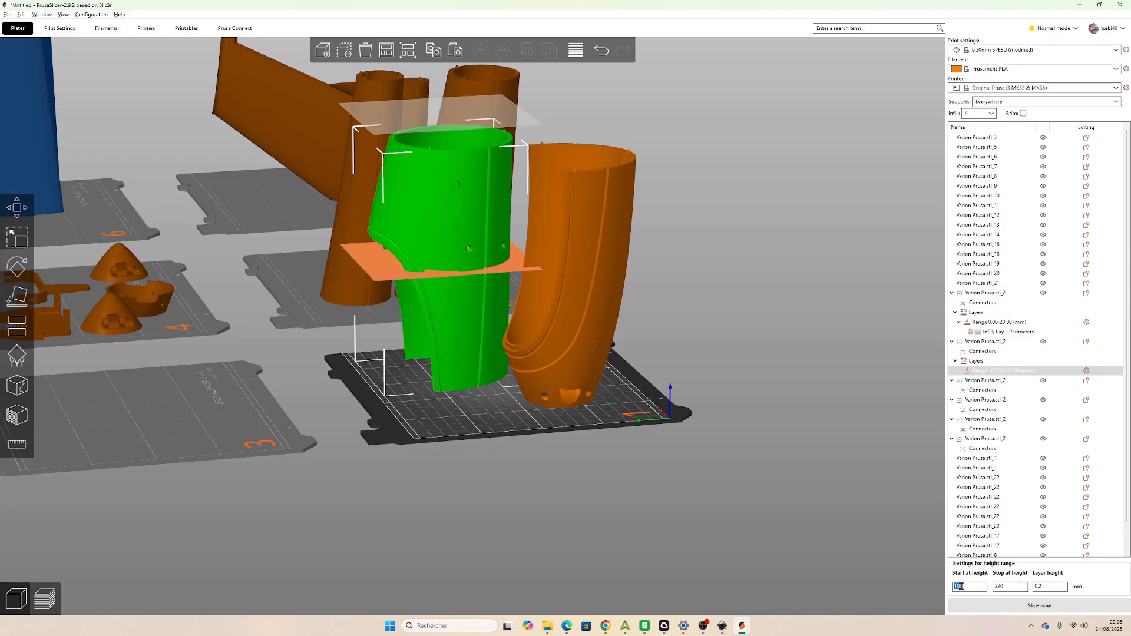
{"action": "left_click", "coordinate": [1005, 587]}
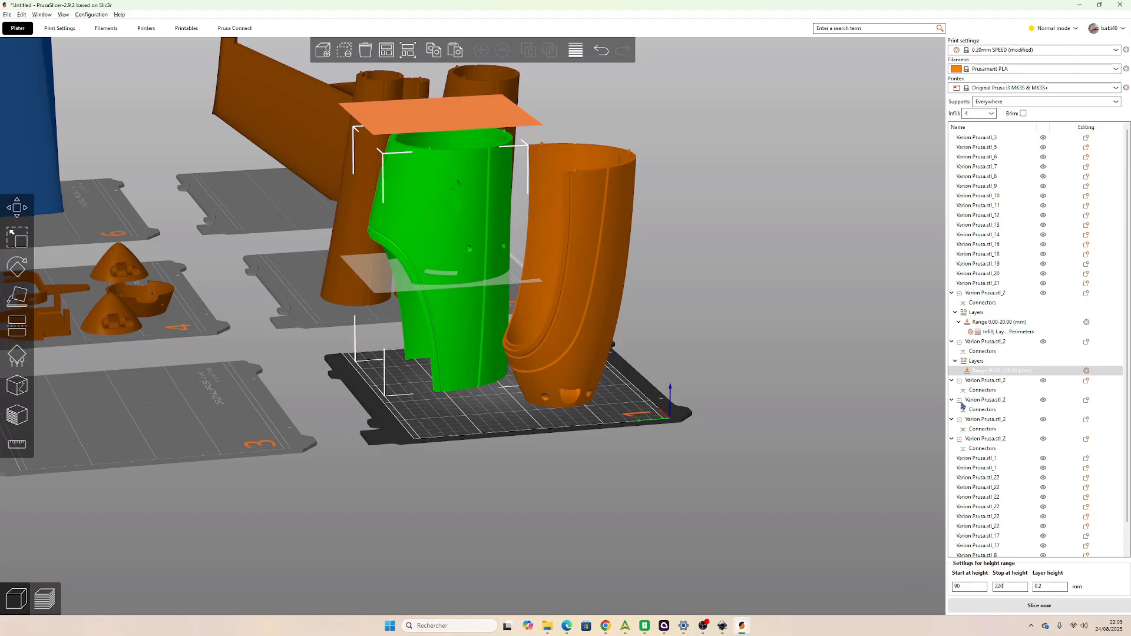
Add the Infill and the Layers and Perimeters settings to the second fuselage part's 90–220 mm height range.
{"action": "right_click", "coordinate": [979, 375]}
{"action": "left_click", "coordinate": [998, 381]}
{"action": "right_click", "coordinate": [987, 375]}
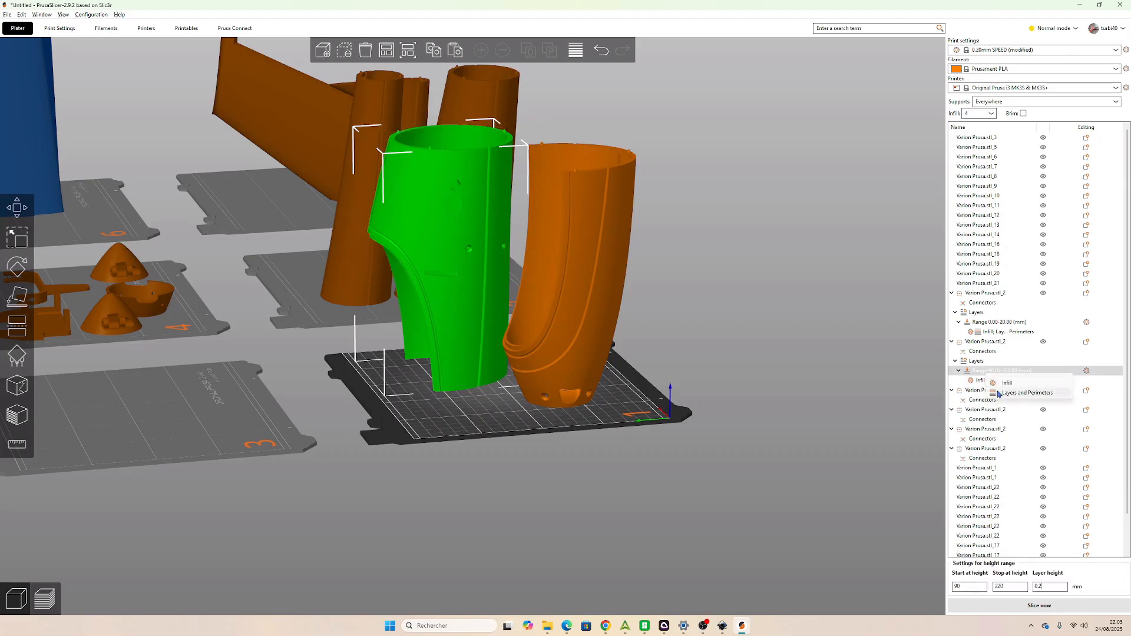
{"action": "left_click", "coordinate": [999, 393]}
Set the fill density of the second fuselage part's height range to 12%.
{"action": "left_click", "coordinate": [1081, 524]}
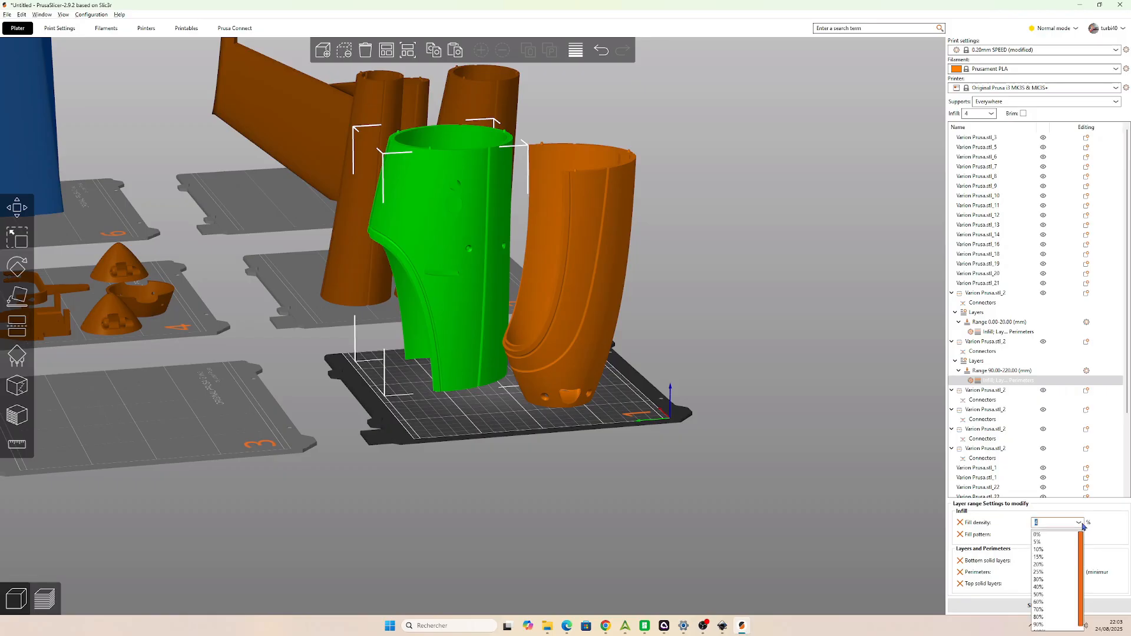
{"action": "type", "text": "12"}
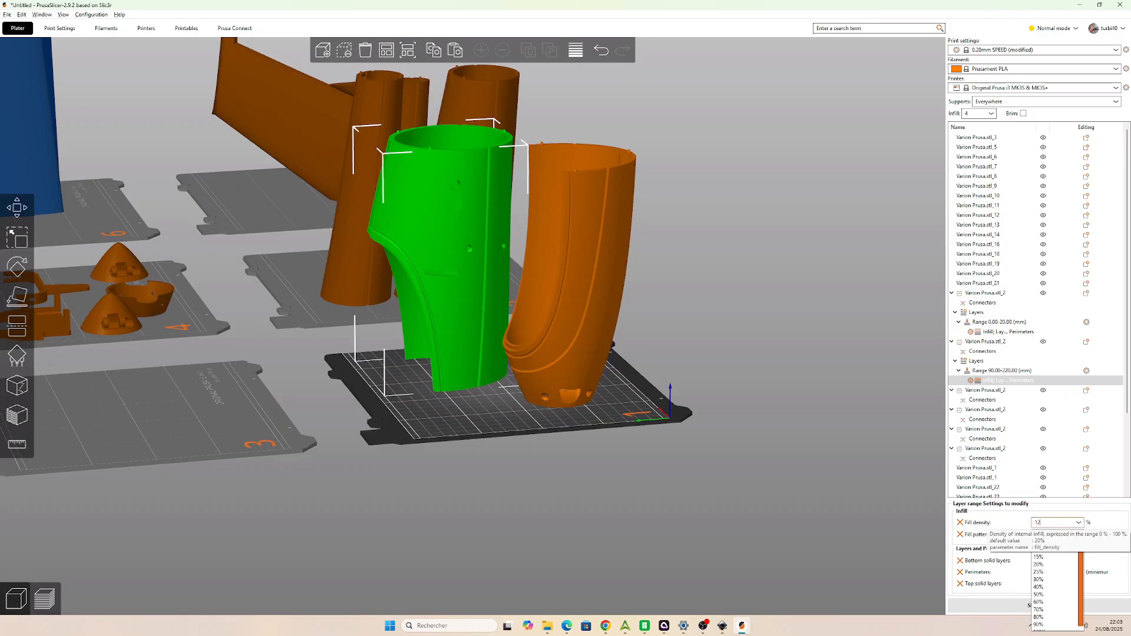
{"action": "left_click", "coordinate": [1105, 520]}
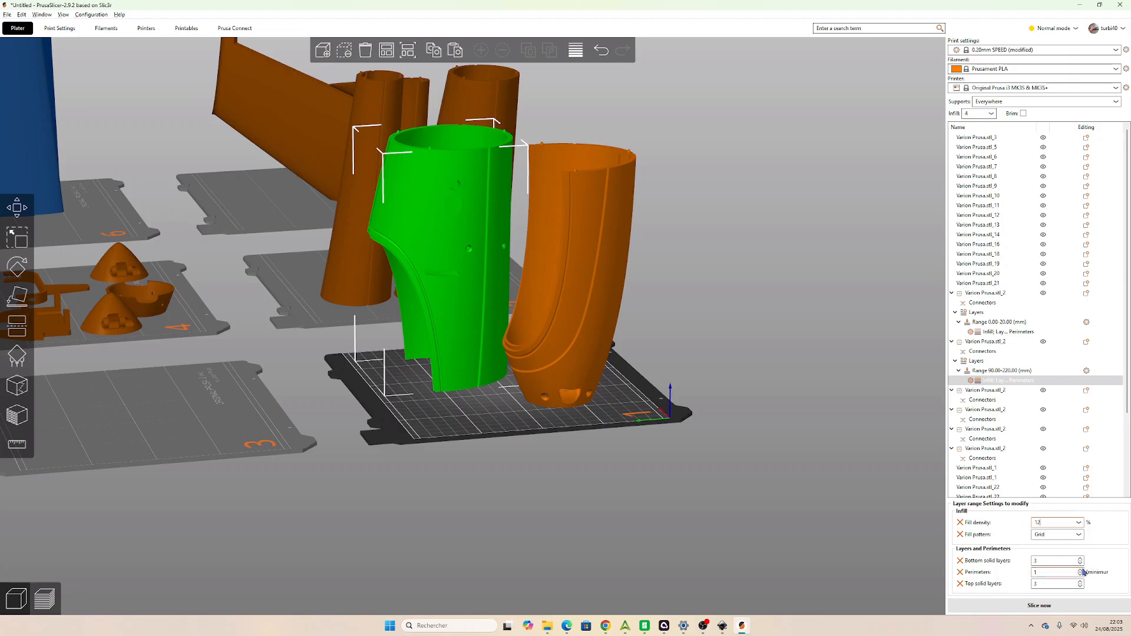
{"action": "left_click", "coordinate": [758, 454]}
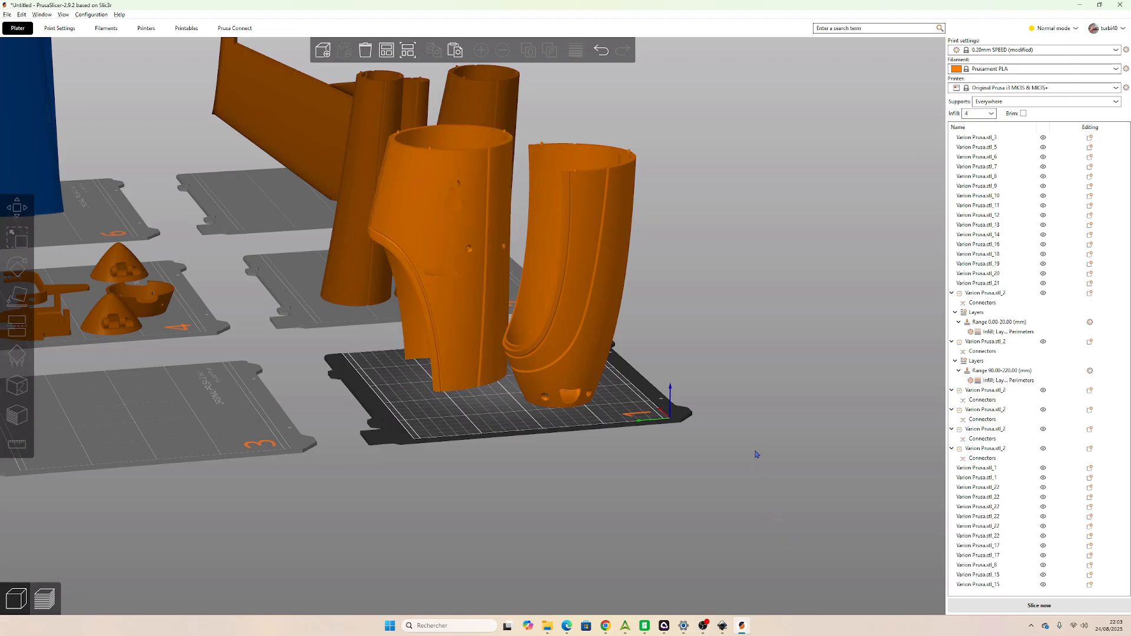
Slice plate 1 with the height range modifiers on both fuselage parts.
{"action": "left_click_drag", "start_coordinate": [758, 455], "coordinate": [752, 467]}
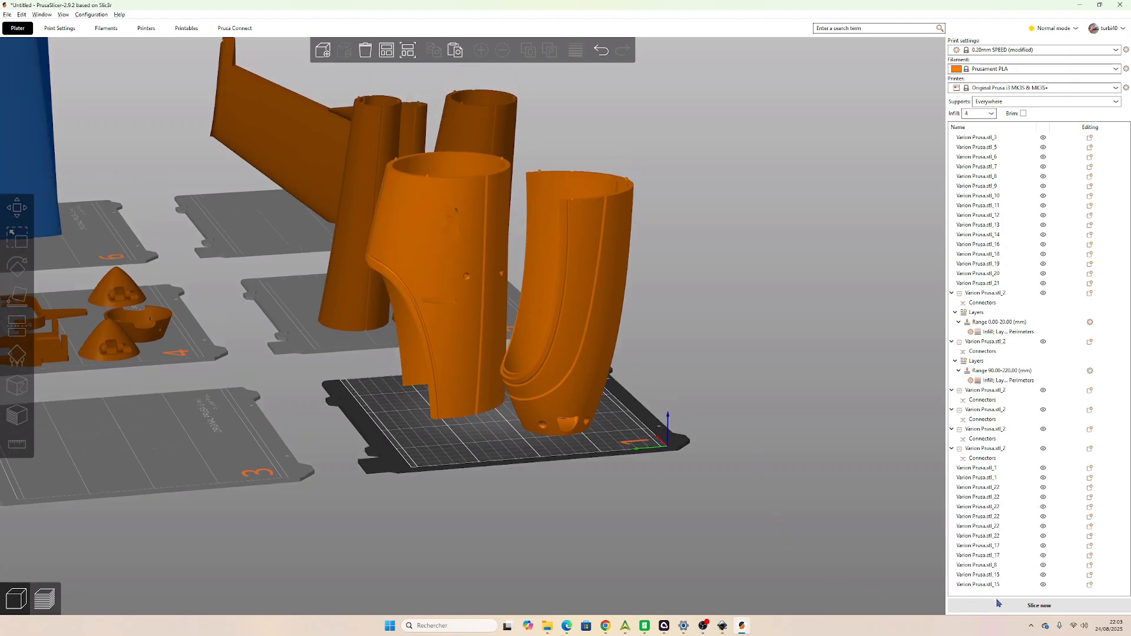
{"action": "left_click", "coordinate": [1000, 607]}
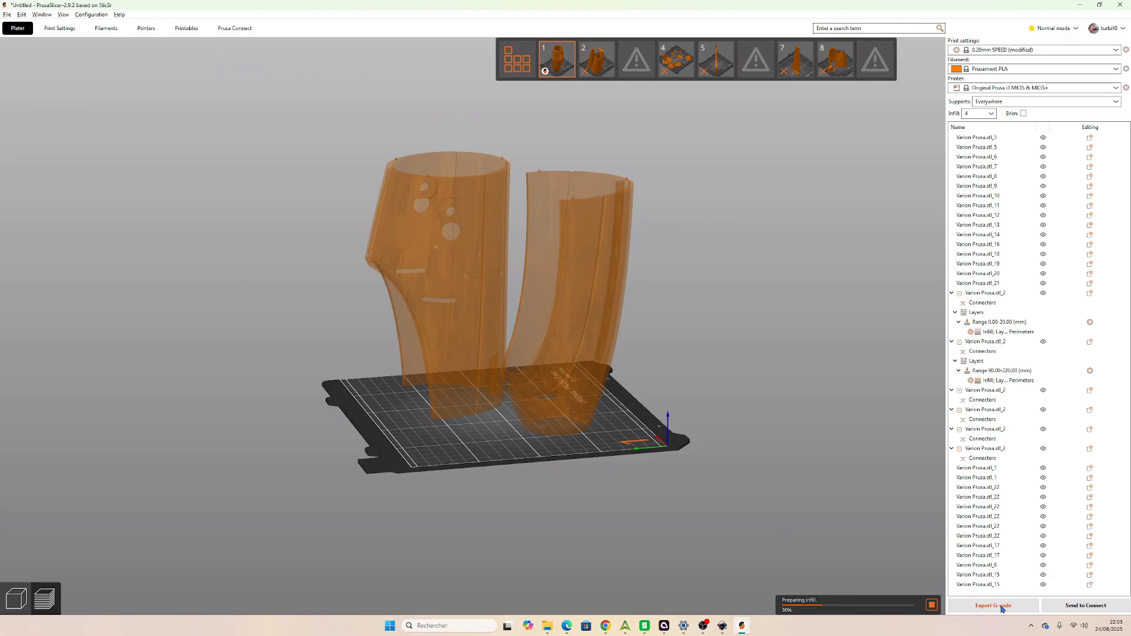
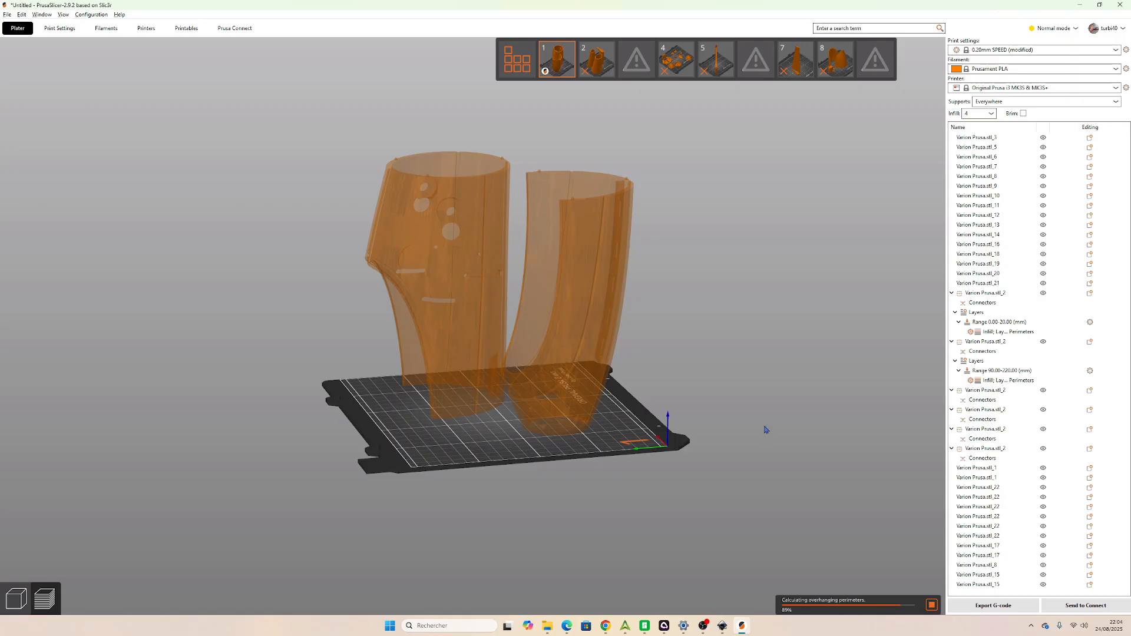
{"action": "left_click_drag", "start_coordinate": [725, 410], "coordinate": [704, 426]}
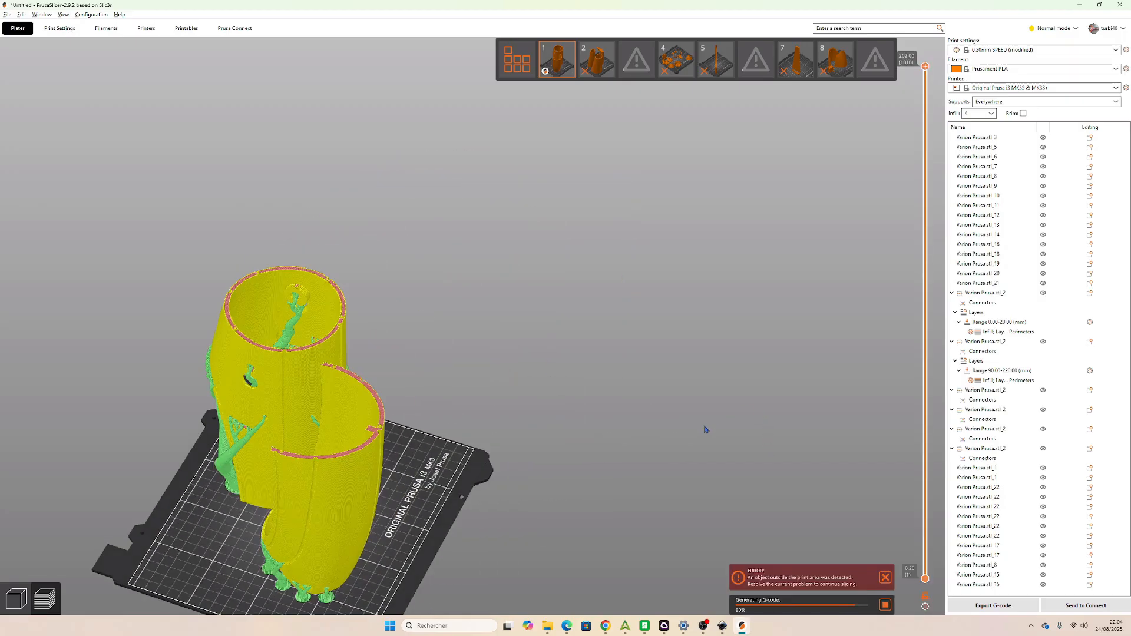
{"action": "right_click_drag", "start_coordinate": [706, 429], "coordinate": [932, 269]}
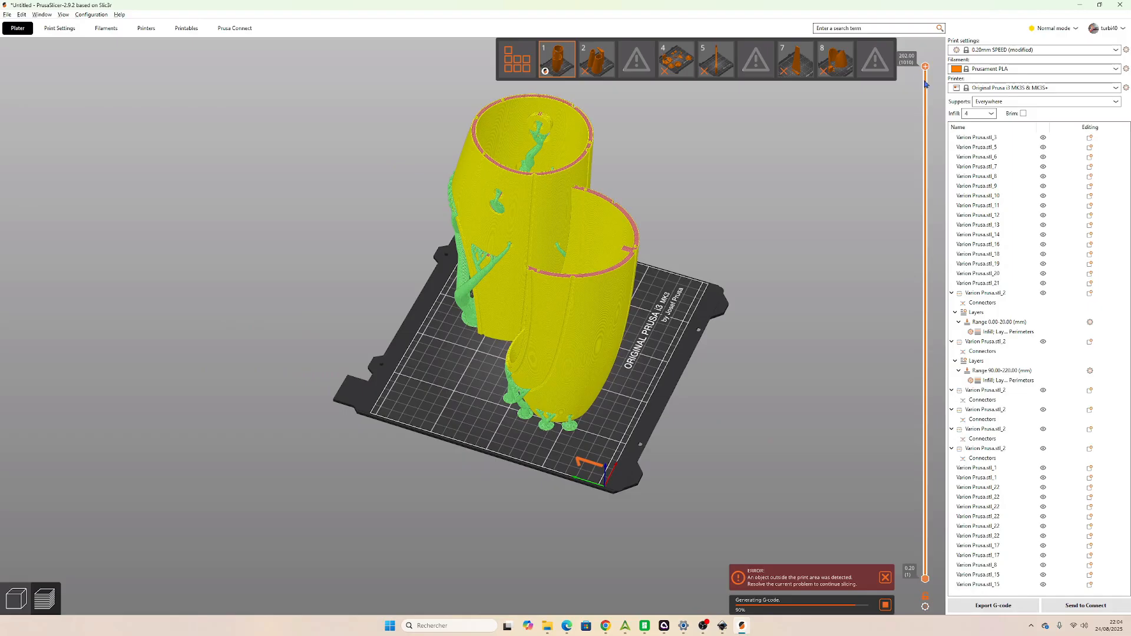
Examine the sliced layers of plate 1 at heights of about 149 mm and 179 mm, checking walls, infill and supports.
{"action": "left_click_drag", "start_coordinate": [926, 71], "coordinate": [924, 203]}
{"action": "scroll", "coordinate": [578, 226], "scroll_direction": "up", "scroll_amount": 9}
{"action": "scroll", "coordinate": [579, 224], "scroll_direction": "down", "scroll_amount": 6}
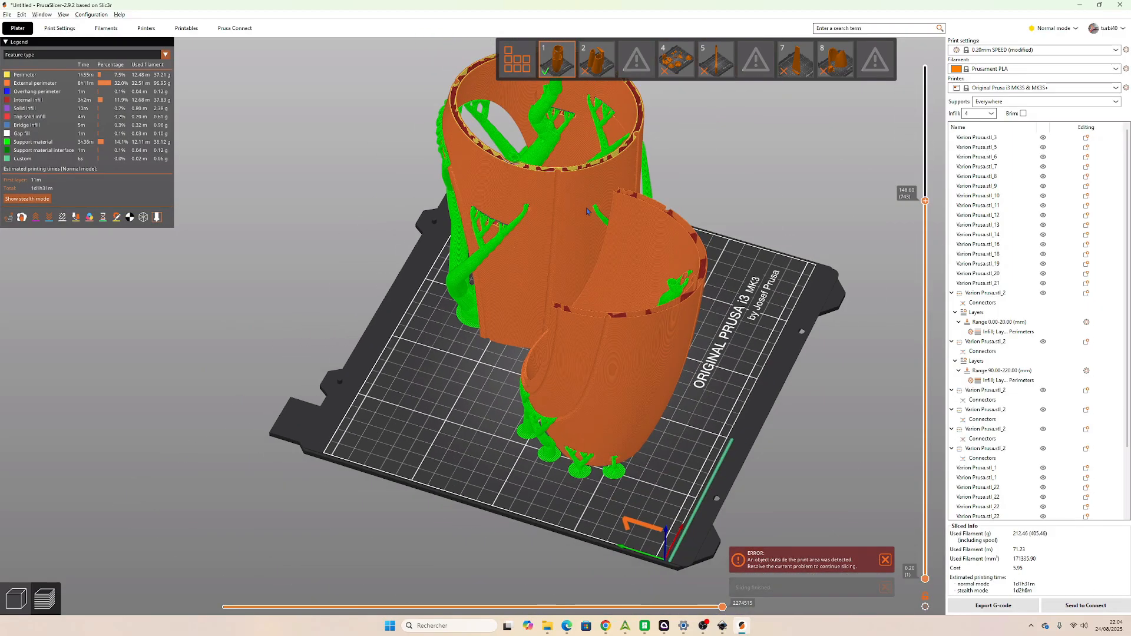
{"action": "right_click_drag", "start_coordinate": [589, 209], "coordinate": [577, 290]}
{"action": "scroll", "coordinate": [577, 290], "scroll_direction": "up", "scroll_amount": 1}
{"action": "scroll", "coordinate": [577, 290], "scroll_direction": "up", "scroll_amount": 1}
{"action": "left_click_drag", "start_coordinate": [924, 202], "coordinate": [918, 126]}
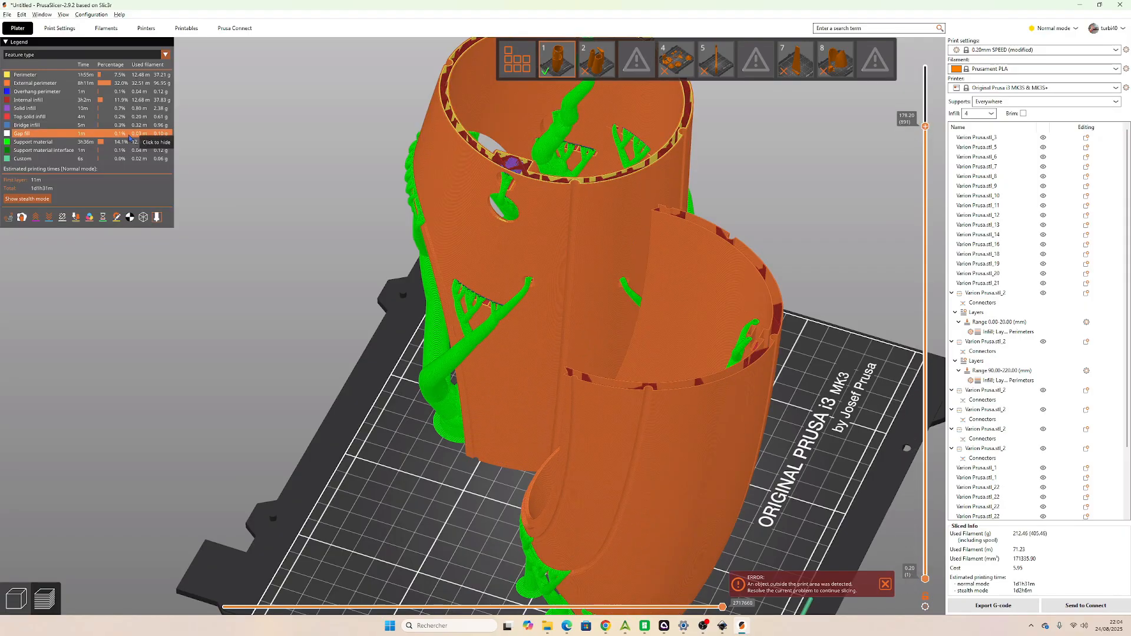
{"action": "scroll", "coordinate": [281, 156], "scroll_direction": "down", "scroll_amount": 5}
{"action": "left_click_drag", "start_coordinate": [337, 253], "coordinate": [208, 285]}
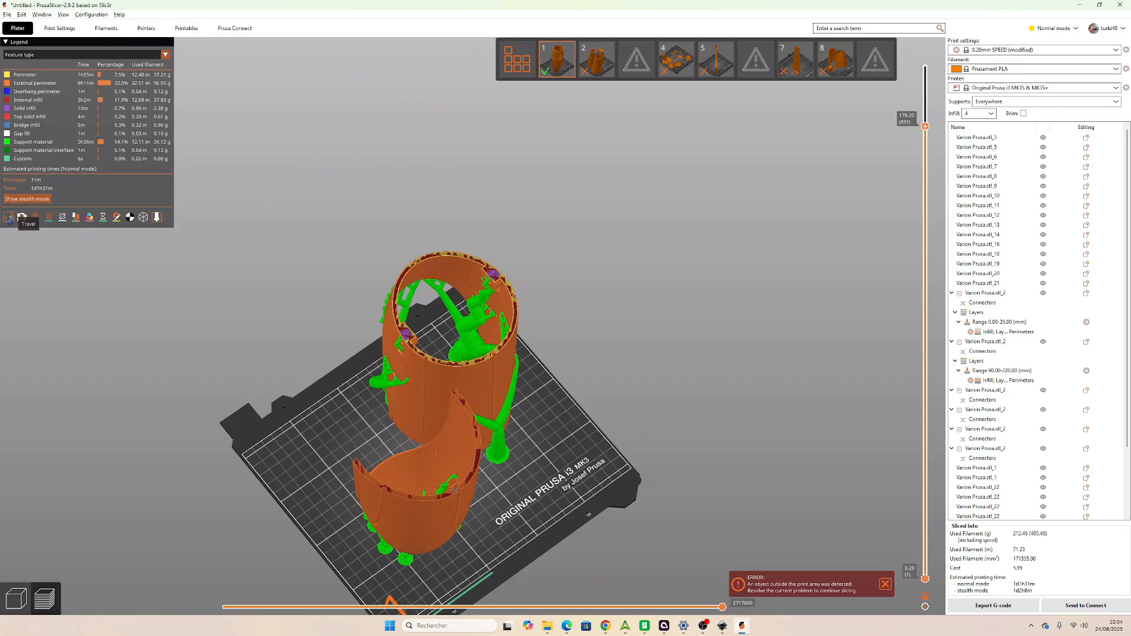
Show the seams in the plate 1 preview and inspect where they run along both fuselage parts.
{"action": "left_click", "coordinate": [63, 219]}
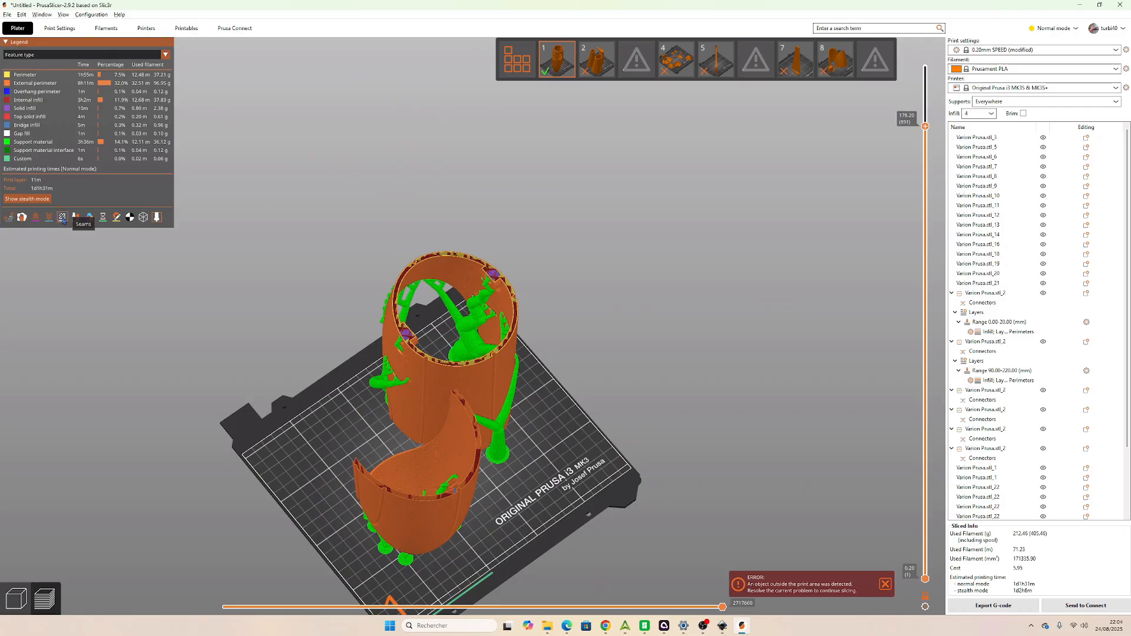
{"action": "left_click_drag", "start_coordinate": [143, 269], "coordinate": [494, 471]}
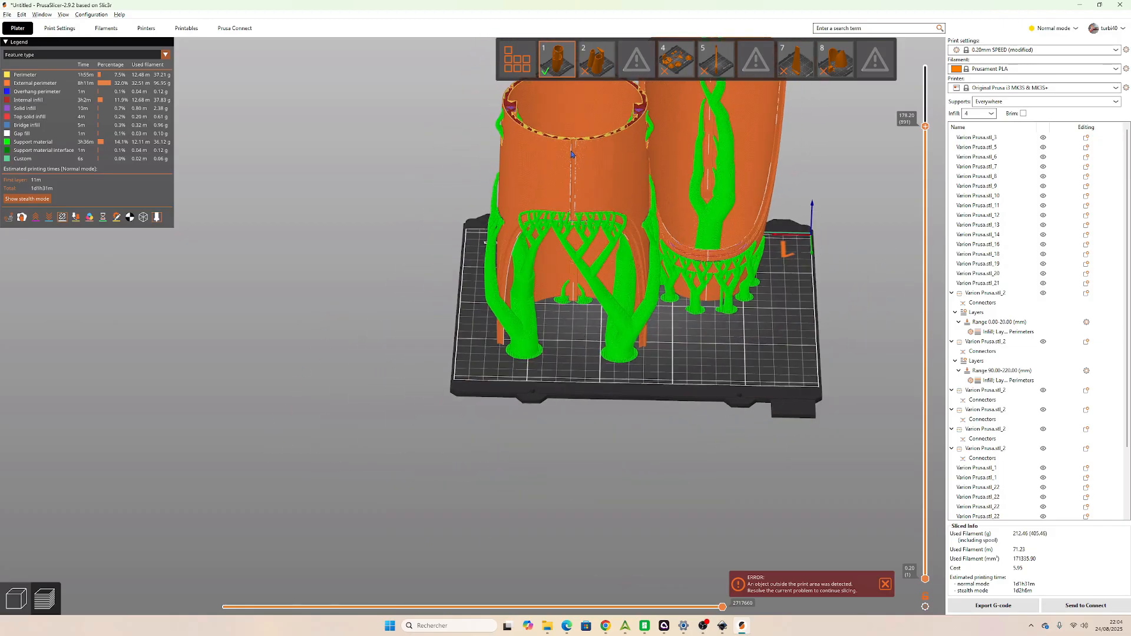
{"action": "scroll", "coordinate": [571, 155], "scroll_direction": "up", "scroll_amount": 5}
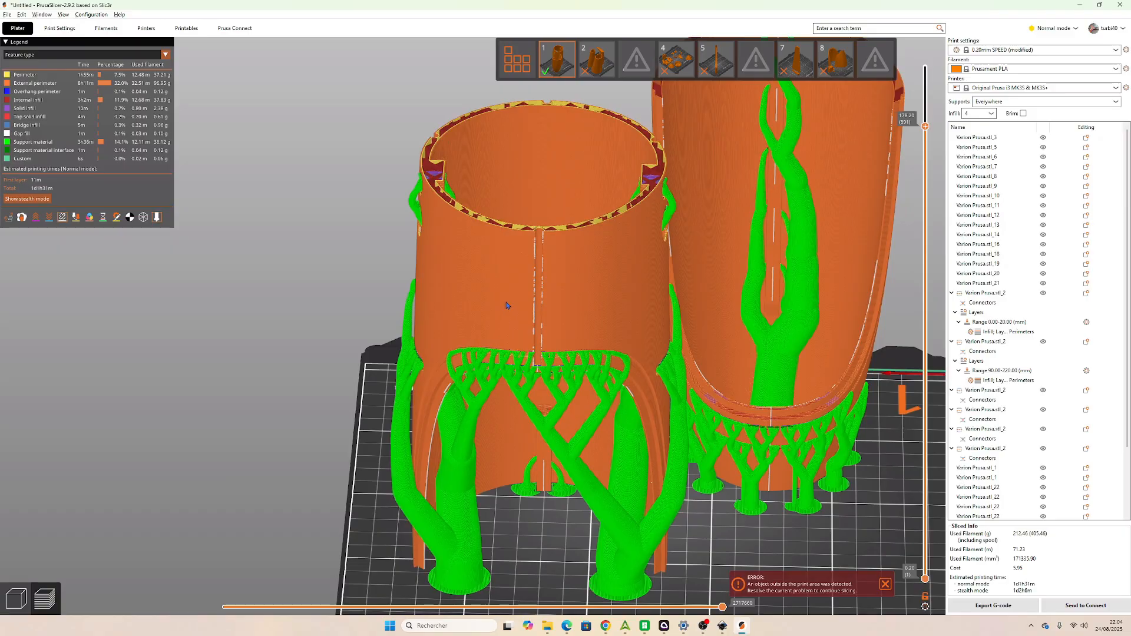
{"action": "scroll", "coordinate": [506, 305], "scroll_direction": "down", "scroll_amount": 5}
{"action": "left_click_drag", "start_coordinate": [678, 504], "coordinate": [600, 516]}
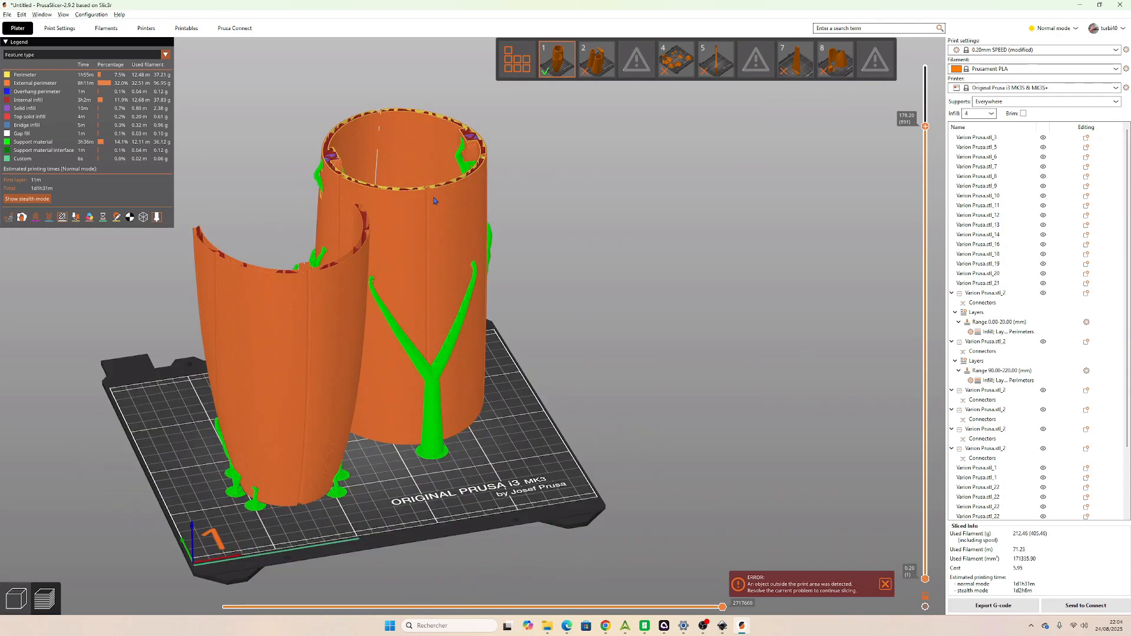
{"action": "scroll", "coordinate": [400, 261], "scroll_direction": "down", "scroll_amount": 3}
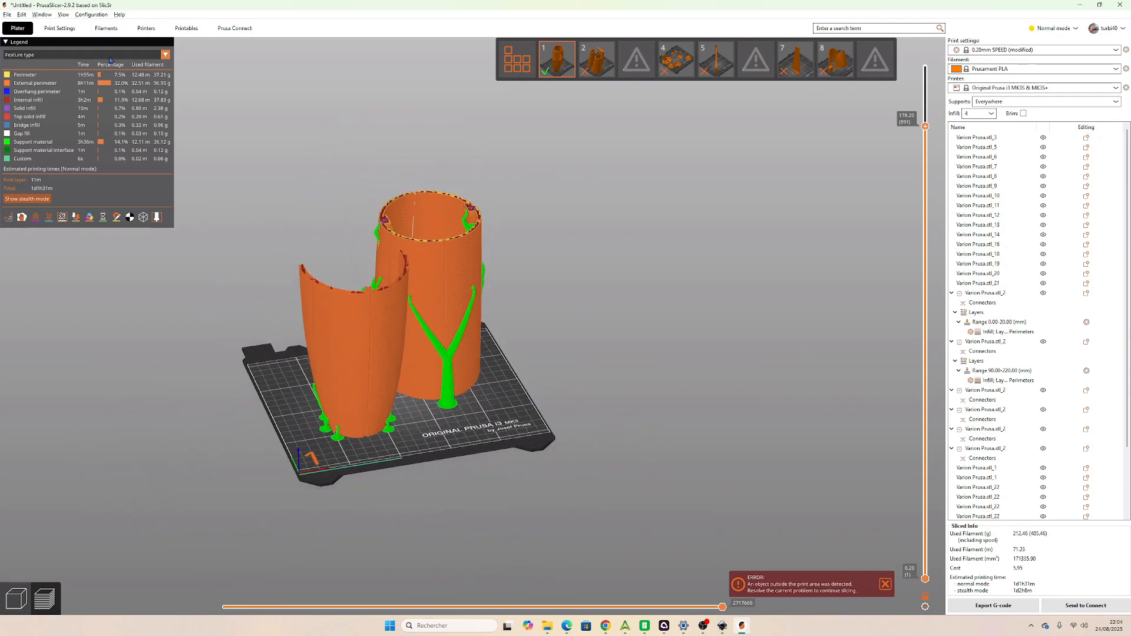
{"action": "left_click", "coordinate": [54, 28]}
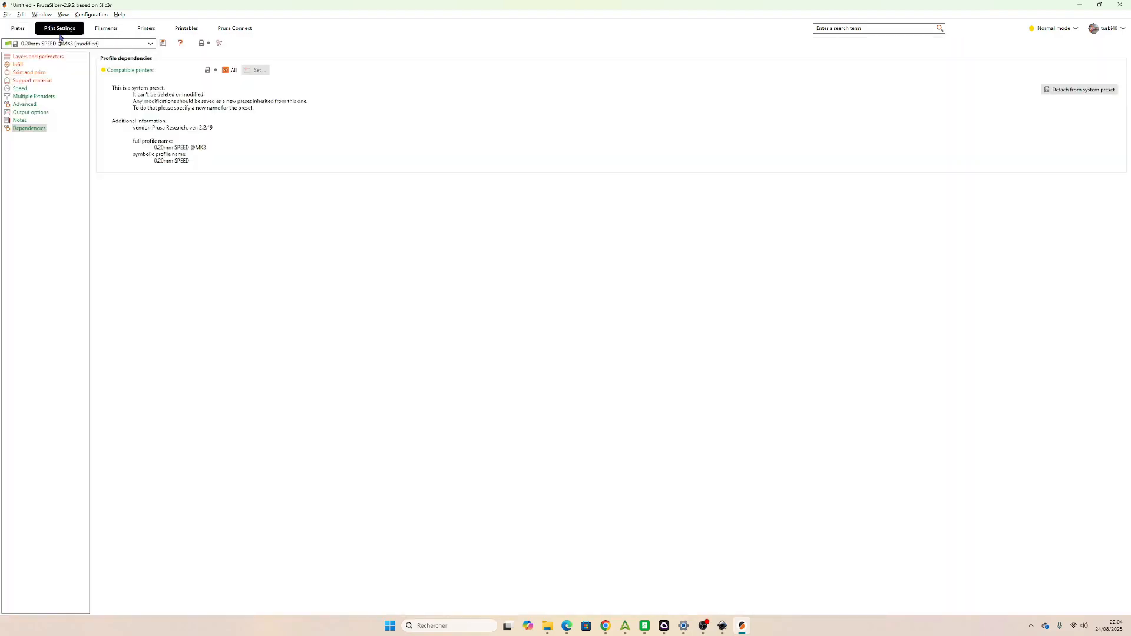
{"action": "left_click", "coordinate": [18, 29]}
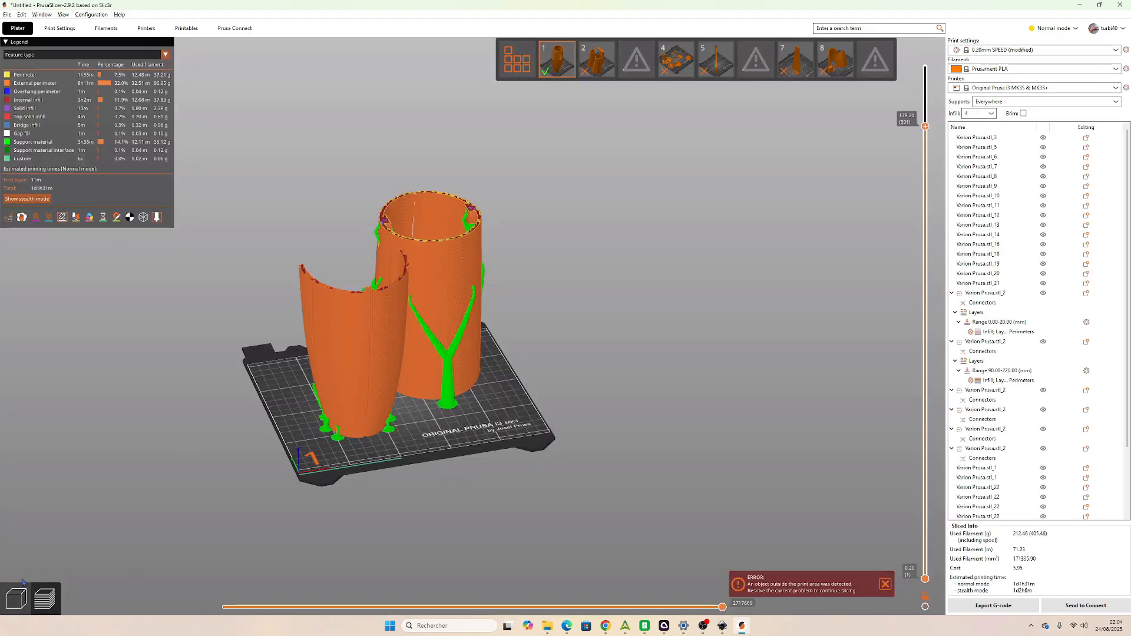
Return to the 3D editor view and rotate both fuselage parts on plate 1 together by about 180° around the vertical axis.
{"action": "left_click", "coordinate": [16, 598]}
{"action": "scroll", "coordinate": [260, 492], "scroll_direction": "up", "scroll_amount": 5}
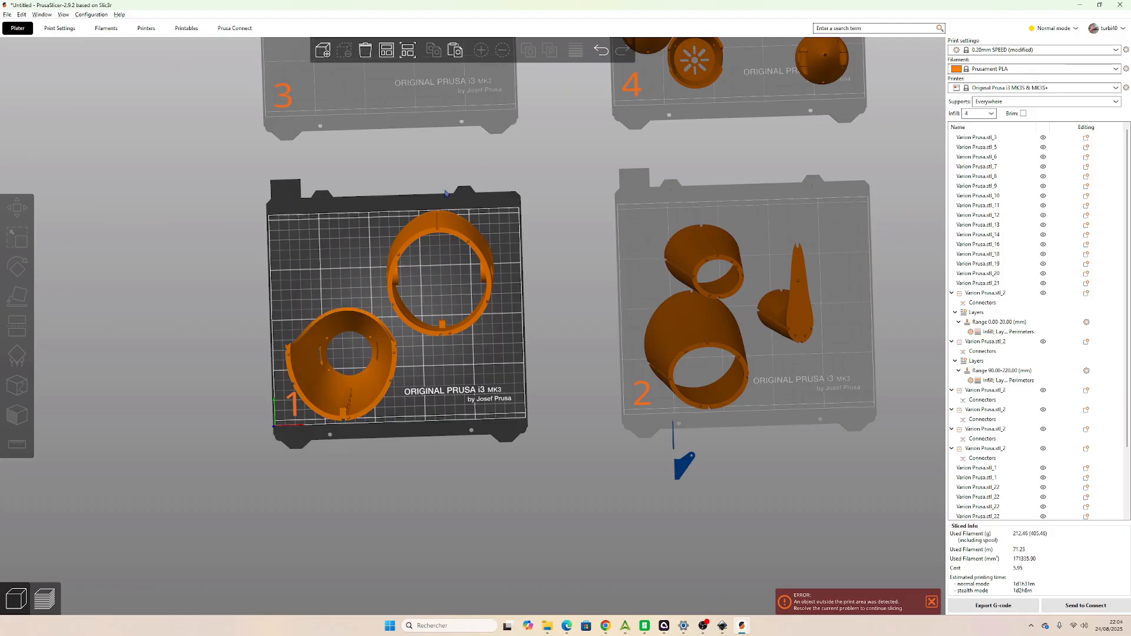
{"action": "left_click", "coordinate": [421, 231]}
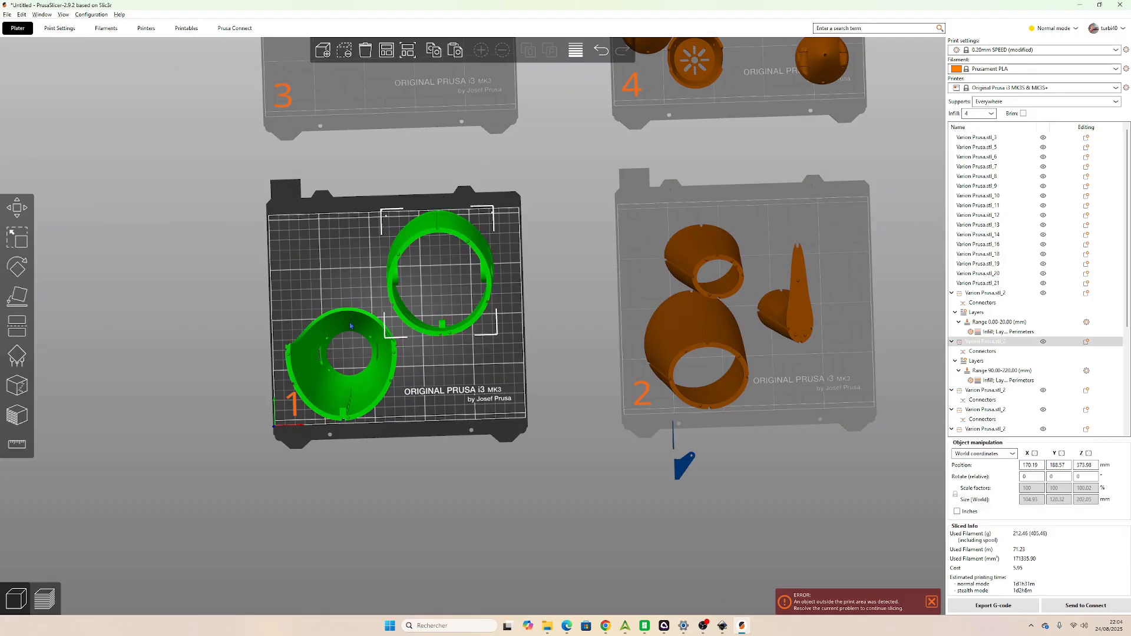
{"action": "left_click", "coordinate": [316, 341]}
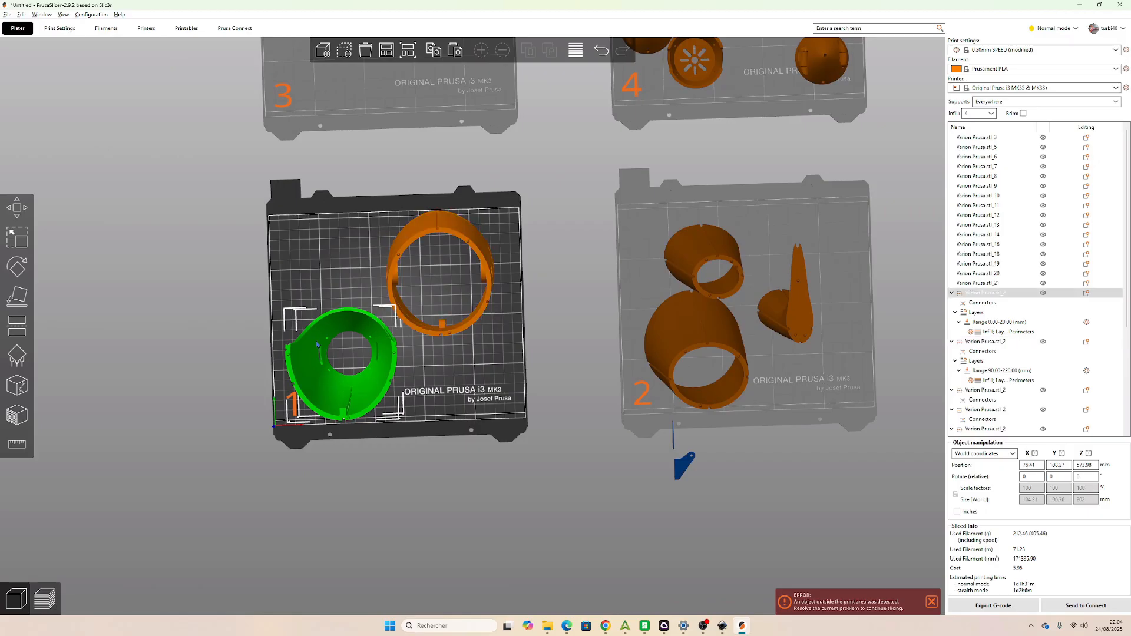
{"action": "left_click", "coordinate": [422, 231], "text": "ctrl"}
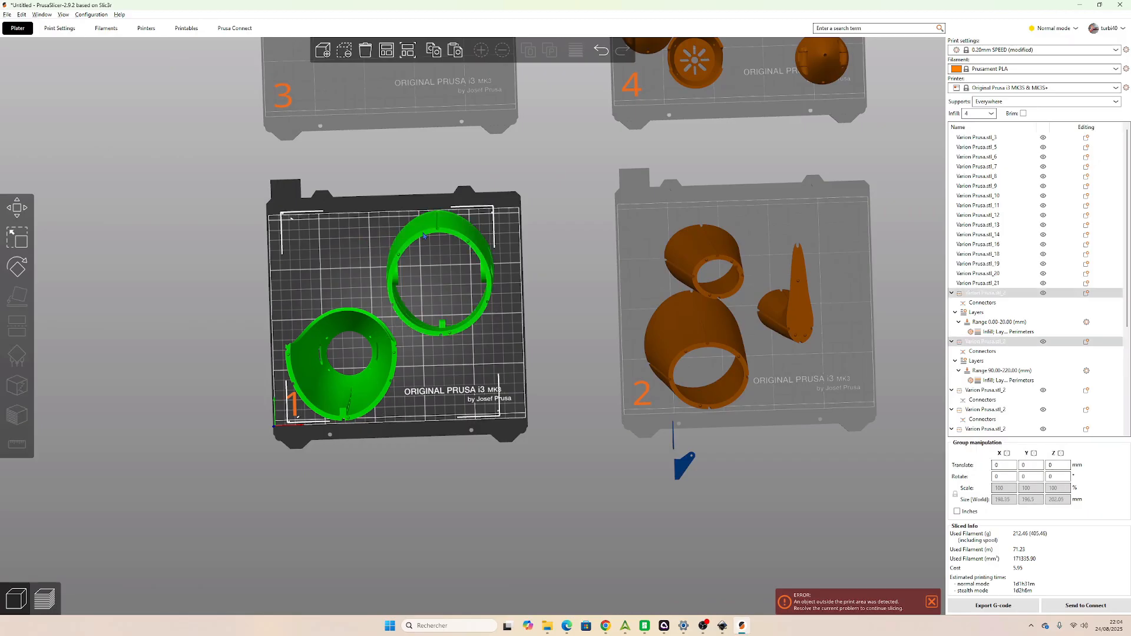
{"action": "key", "text": "r"}
{"action": "left_click_drag", "start_coordinate": [584, 318], "coordinate": [271, 327]}
Shift the two rotated fuselage parts slightly so they sit within plate 1, and deselect them.
{"action": "left_click_drag", "start_coordinate": [452, 334], "coordinate": [449, 316]}
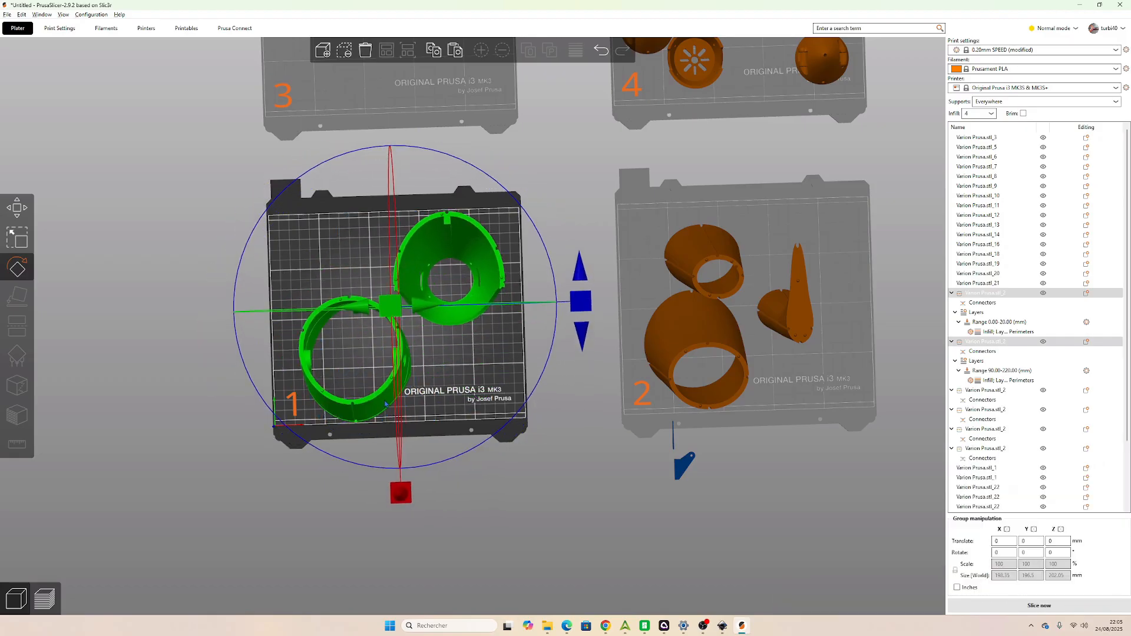
{"action": "left_click_drag", "start_coordinate": [386, 404], "coordinate": [380, 400]}
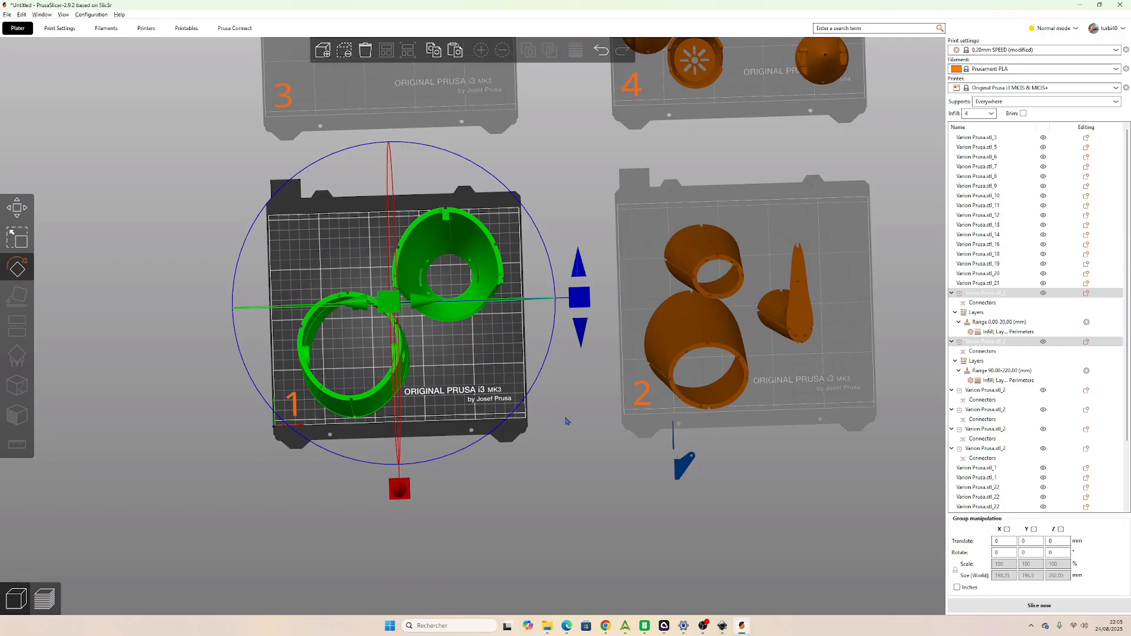
{"action": "left_click", "coordinate": [566, 452]}
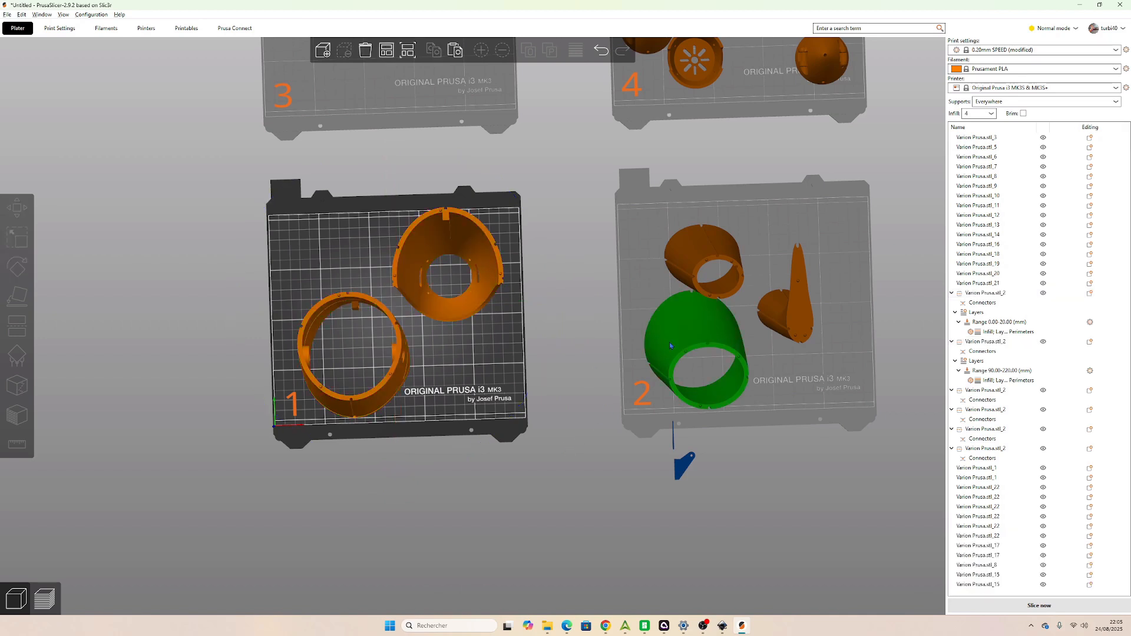
Rotate the three fuselage parts on plate 2 together by about 180° around the vertical axis.
{"action": "left_click", "coordinate": [716, 251]}
{"action": "left_click", "coordinate": [797, 330], "text": "ctrl"}
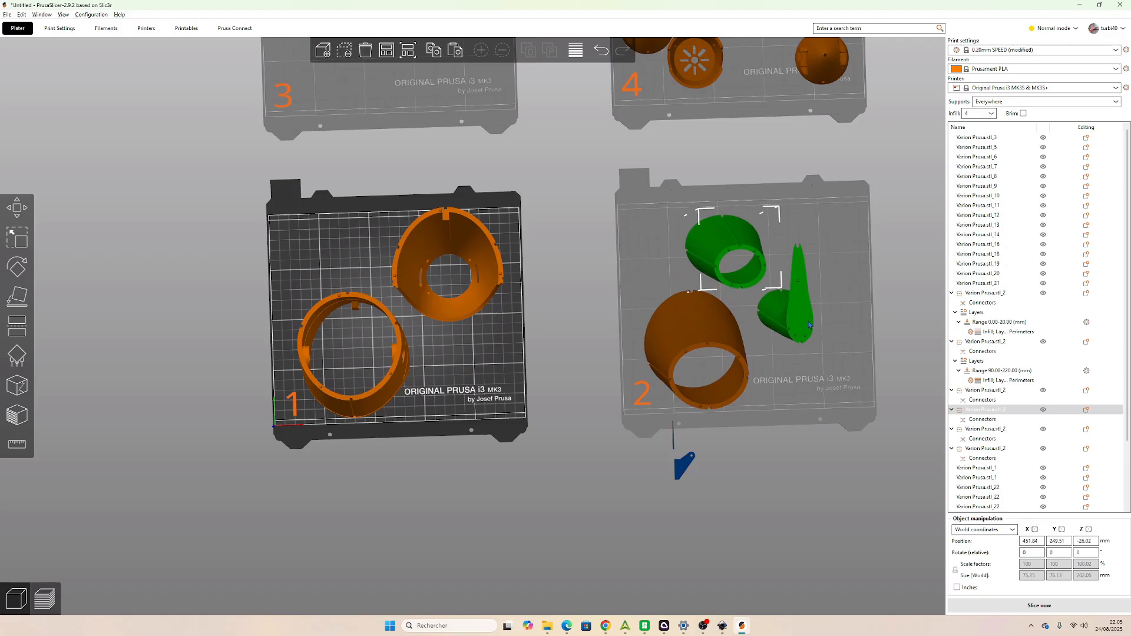
{"action": "left_click", "coordinate": [798, 328]}
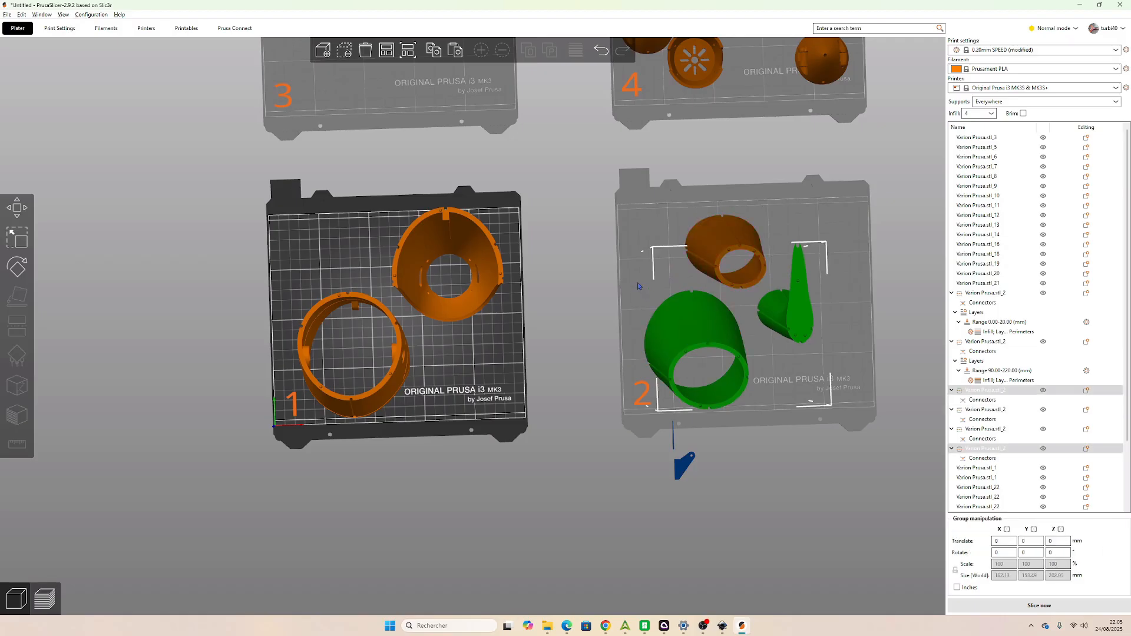
{"action": "left_click", "coordinate": [699, 238]}
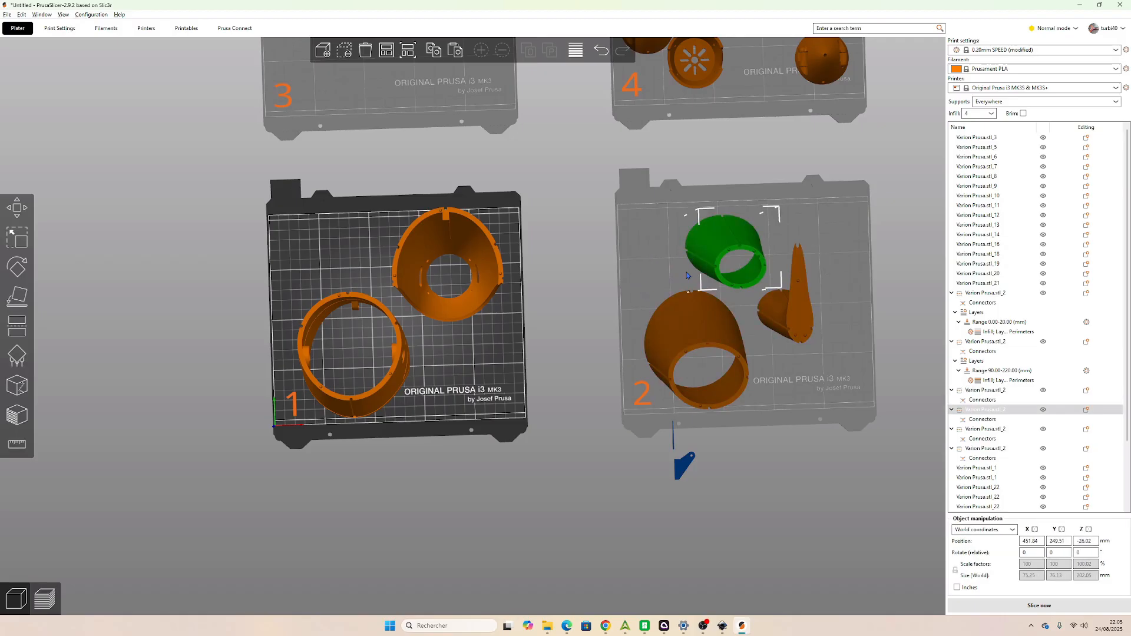
{"action": "left_click", "coordinate": [695, 354], "text": "ctrl"}
{"action": "left_click", "coordinate": [795, 309], "text": "ctrl"}
{"action": "key", "text": "r"}
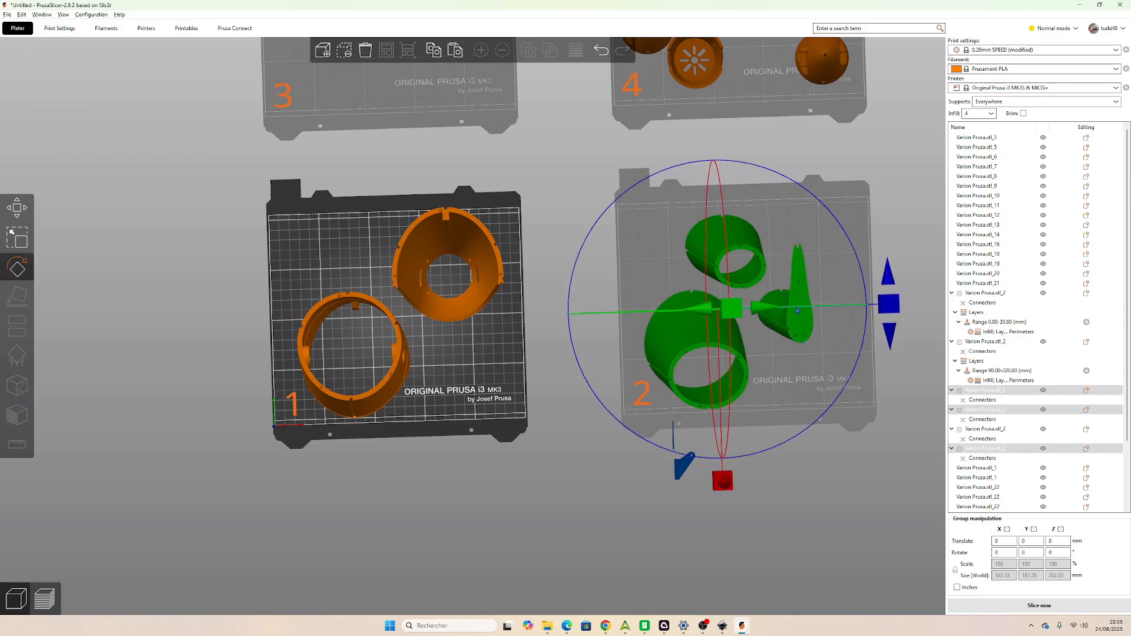
{"action": "left_click_drag", "start_coordinate": [889, 304], "coordinate": [657, 322]}
{"action": "left_click_drag", "start_coordinate": [601, 453], "coordinate": [691, 324]}
{"action": "left_click_drag", "start_coordinate": [813, 277], "coordinate": [780, 293]}
Open the Cut tool on one of the tall blue parts on plate 6.
{"action": "right_click_drag", "start_coordinate": [780, 293], "coordinate": [536, 395]}
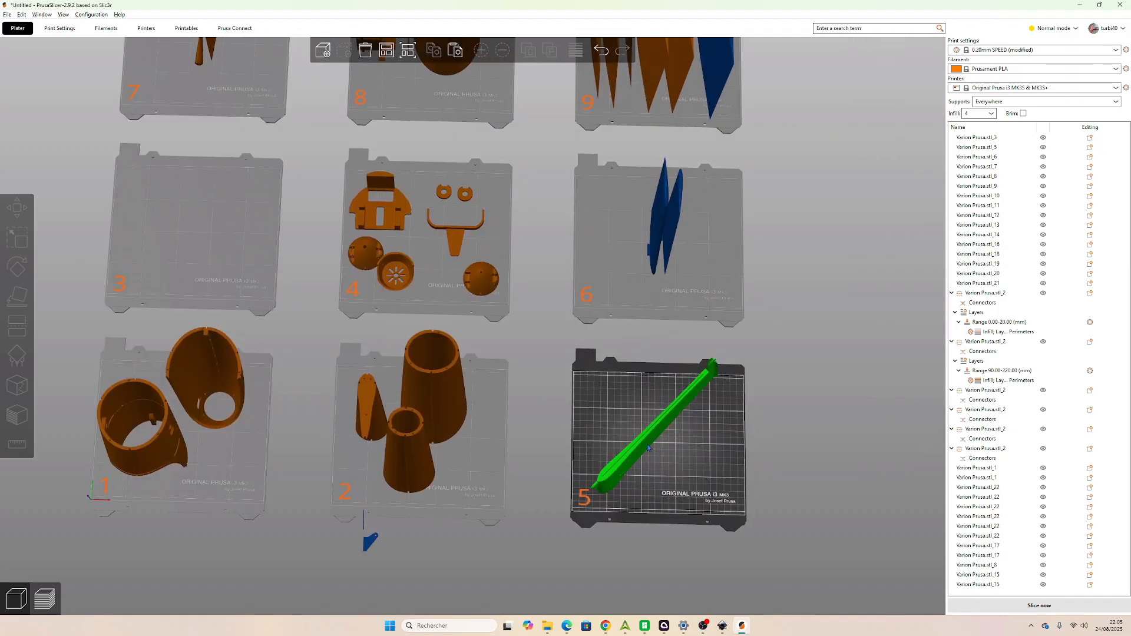
{"action": "left_click_drag", "start_coordinate": [687, 451], "coordinate": [681, 444]}
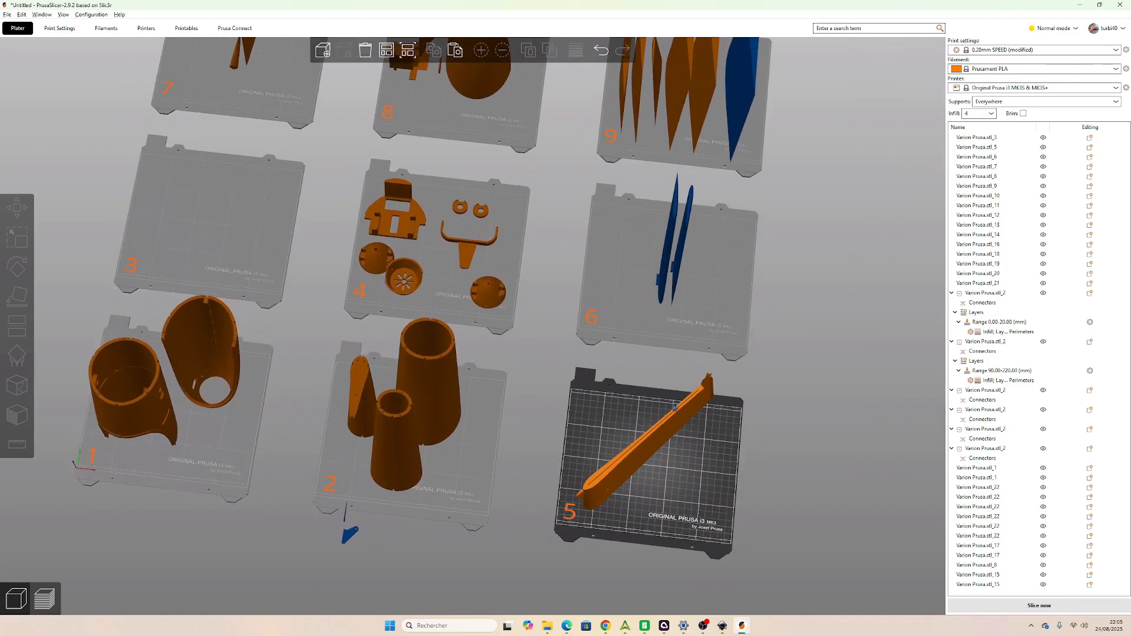
{"action": "left_click", "coordinate": [636, 297]}
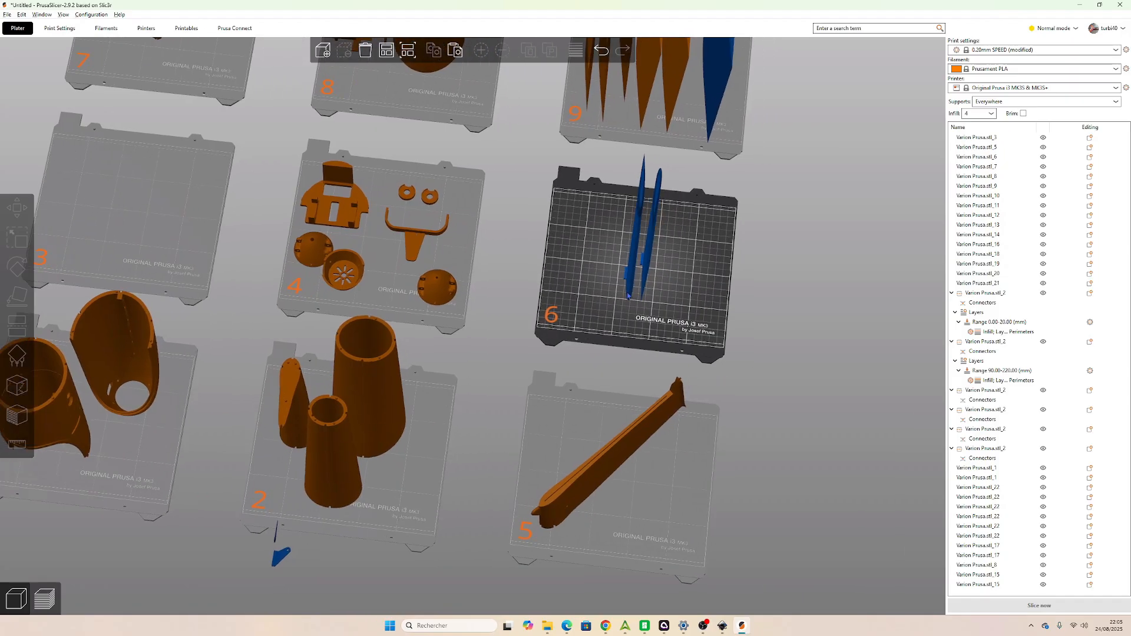
{"action": "scroll", "coordinate": [605, 299], "scroll_direction": "up", "scroll_amount": 2}
{"action": "left_click_drag", "start_coordinate": [698, 322], "coordinate": [640, 302]}
{"action": "left_click", "coordinate": [671, 308]}
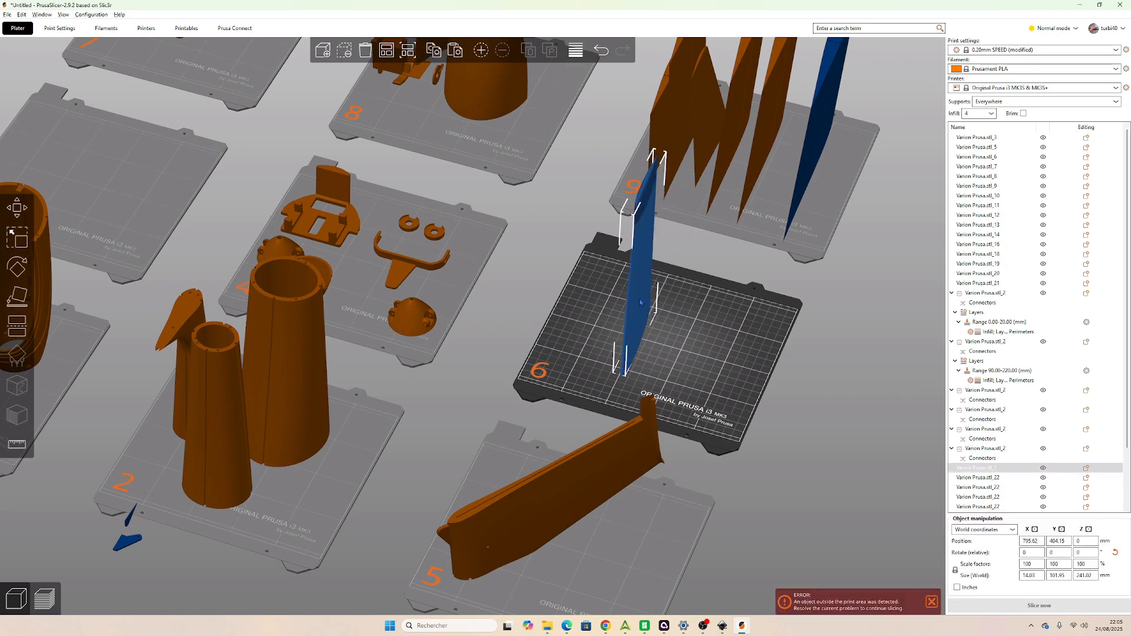
{"action": "key", "text": "c"}
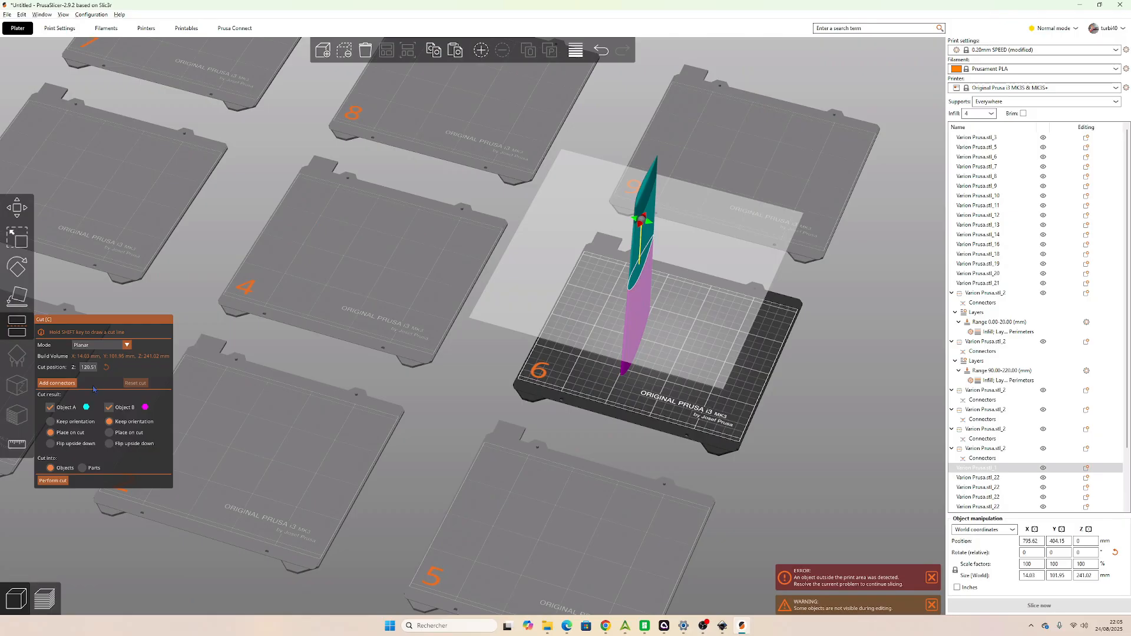
Cut the upright fin on bed 6 with a horizontal plane near its tip, at a height of about 205 mm.
{"action": "left_click_drag", "start_coordinate": [724, 377], "coordinate": [758, 418]}
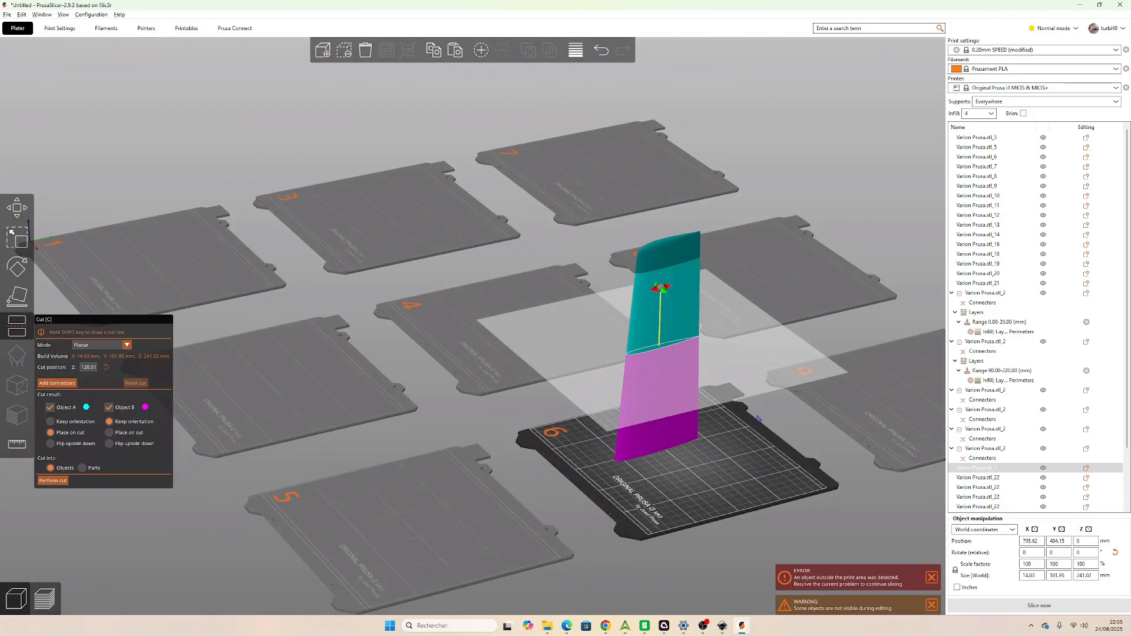
{"action": "left_click_drag", "start_coordinate": [727, 376], "coordinate": [713, 282]}
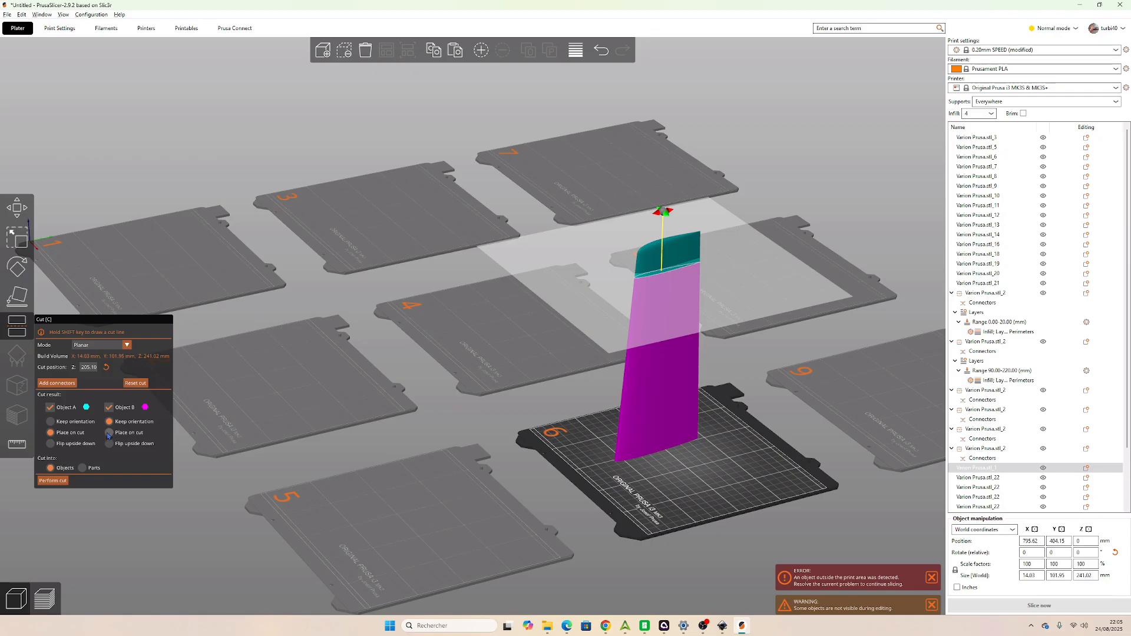
{"action": "left_click", "coordinate": [53, 481]}
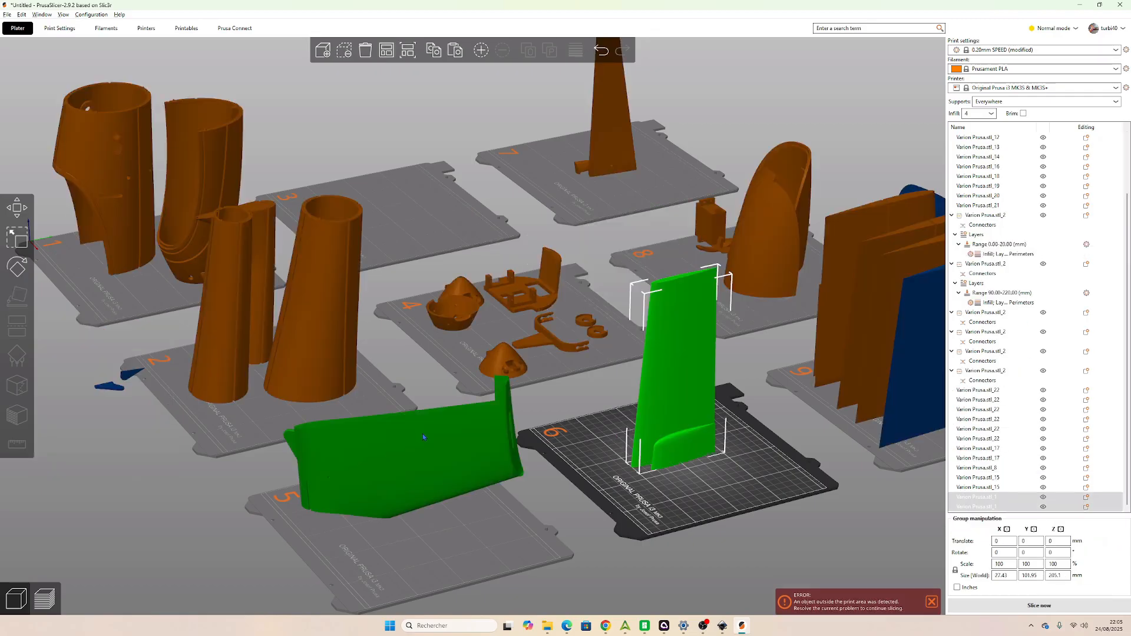
Add a height range modifier from 0 to 10 mm to the tall fin piece on bed 6.
{"action": "left_click_drag", "start_coordinate": [684, 511], "coordinate": [593, 392]}
{"action": "scroll", "coordinate": [639, 396], "scroll_direction": "up", "scroll_amount": 5}
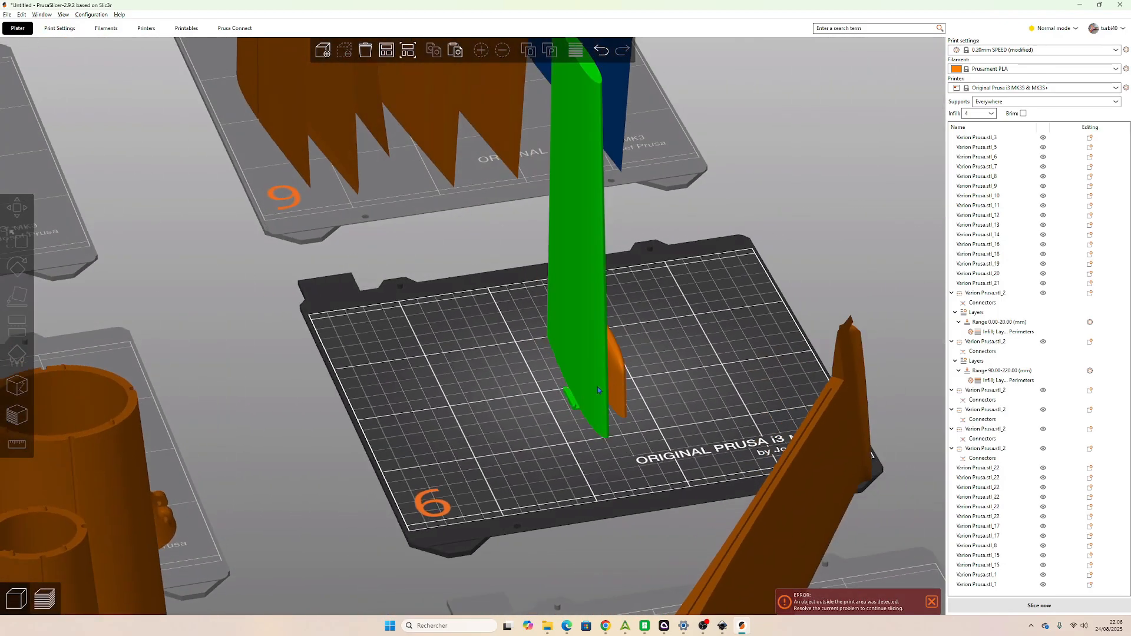
{"action": "left_click", "coordinate": [594, 391]}
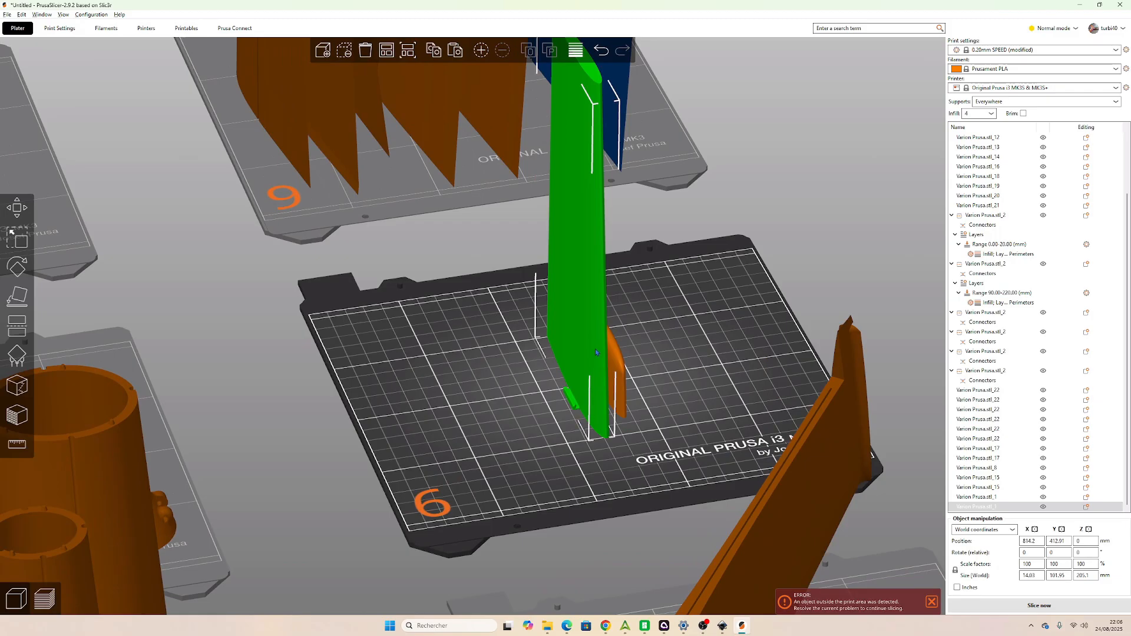
{"action": "left_click", "coordinate": [651, 292]}
{"action": "left_click", "coordinate": [597, 284]}
{"action": "right_click", "coordinate": [597, 285]}
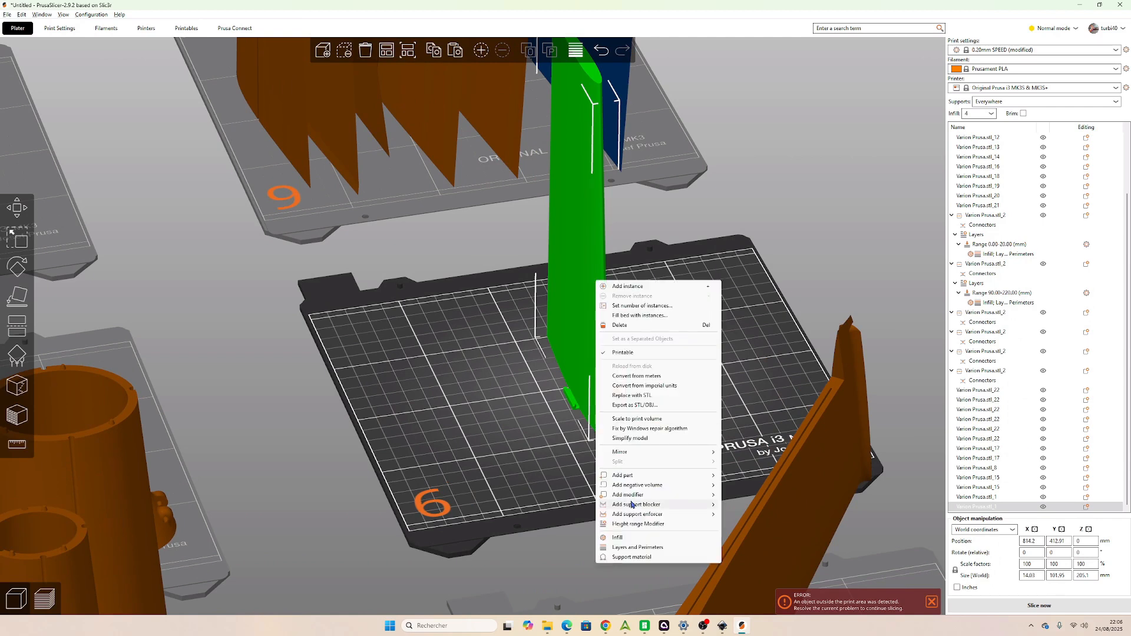
{"action": "left_click", "coordinate": [632, 524]}
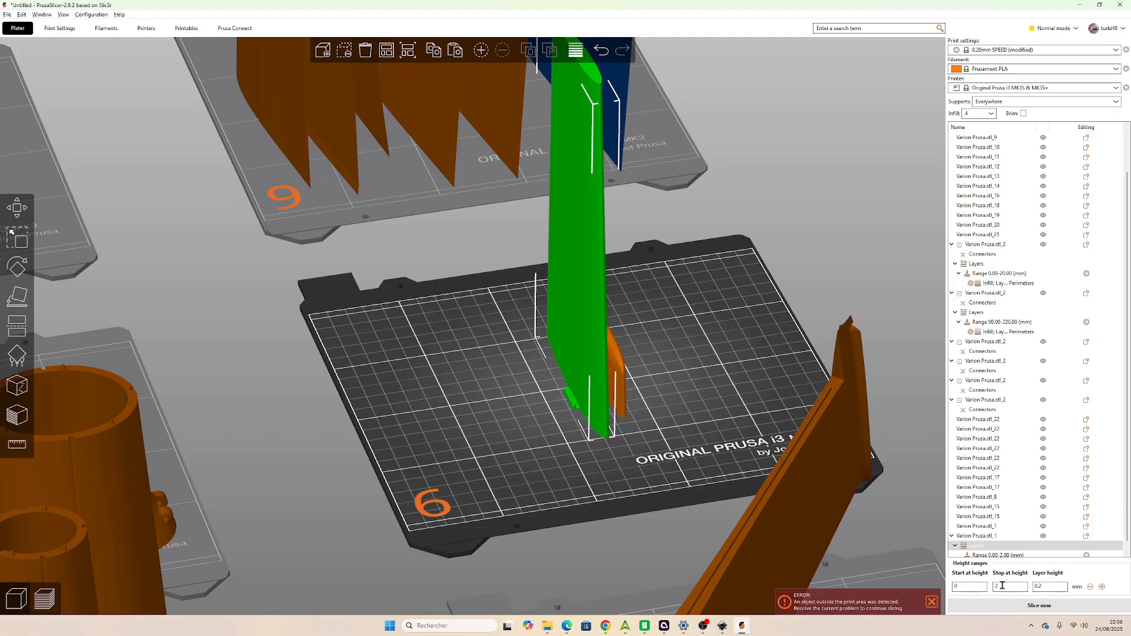
{"action": "left_click", "coordinate": [1002, 586]}
{"action": "type", "text": "10"}
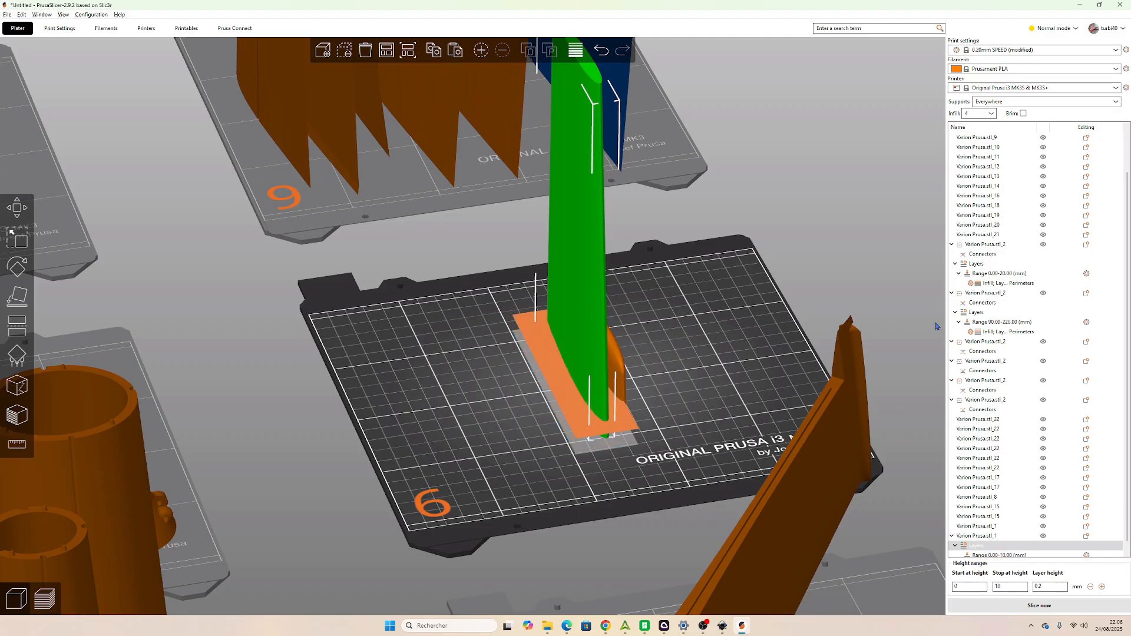
Add the Infill and the Layers and Perimeters setting categories to the tall fin piece's 0–10 mm range.
{"action": "scroll", "coordinate": [961, 437], "scroll_direction": "down", "scroll_amount": 1}
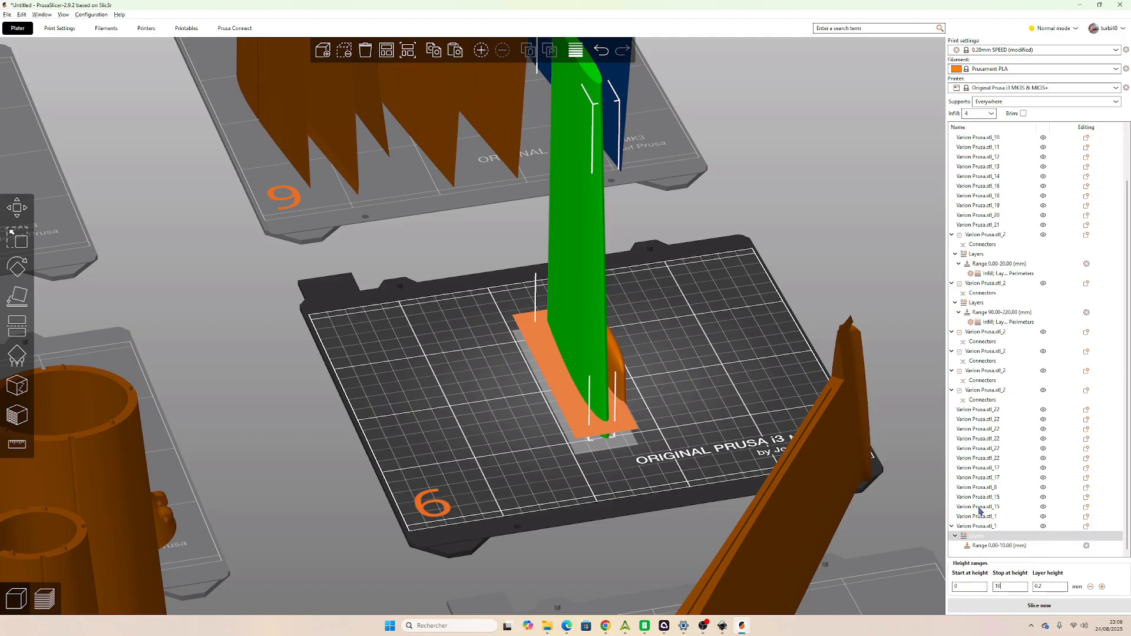
{"action": "left_click", "coordinate": [981, 547]}
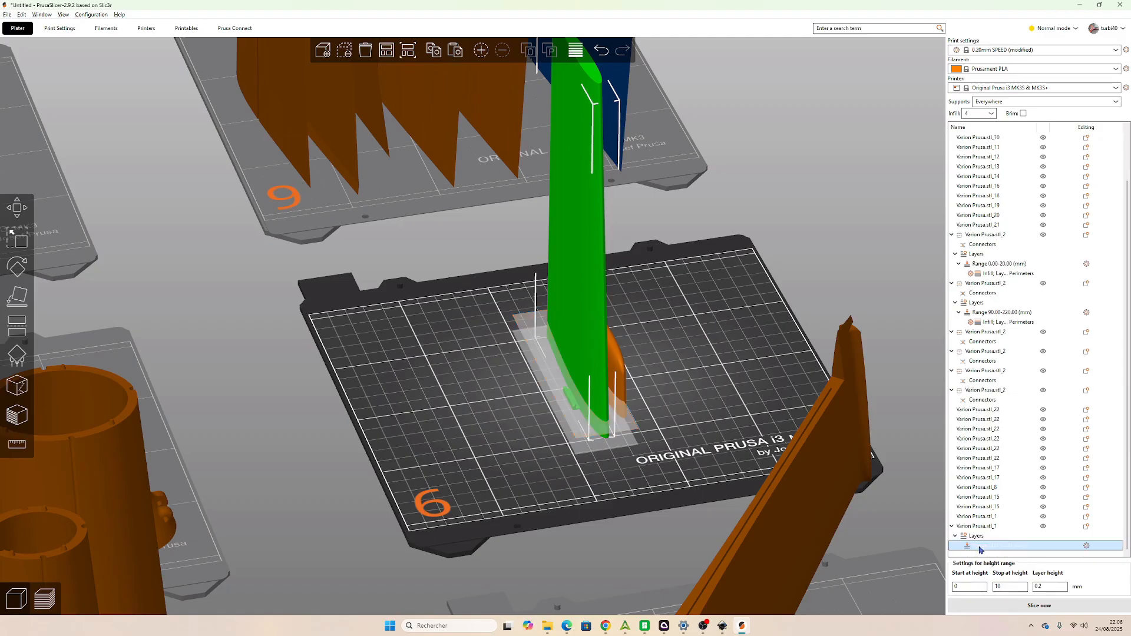
{"action": "right_click", "coordinate": [981, 549]}
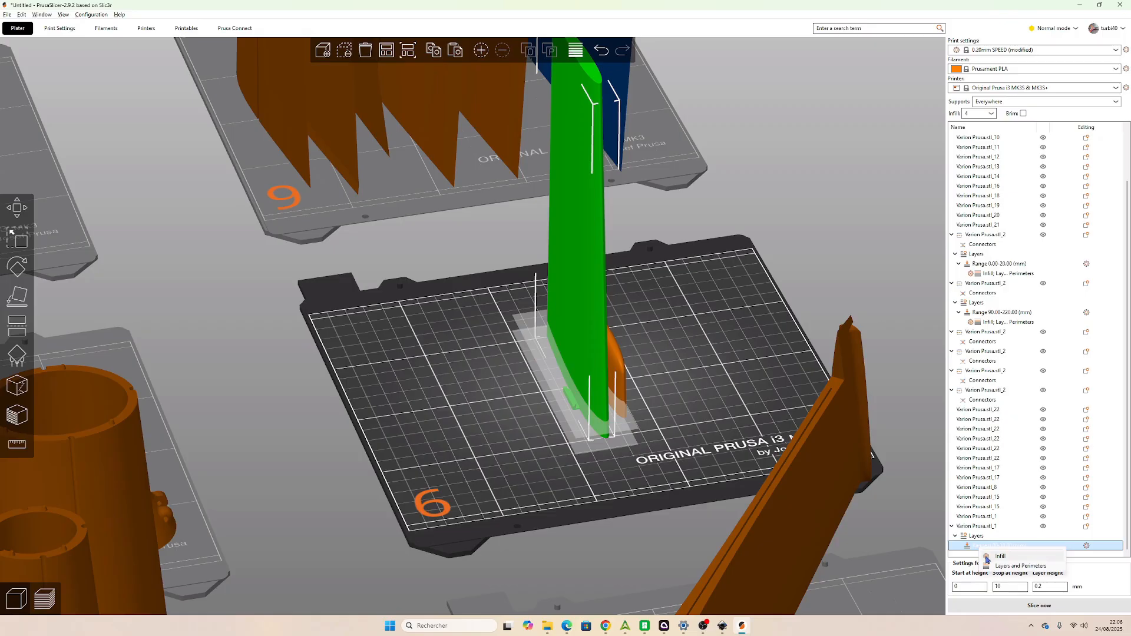
{"action": "left_click", "coordinate": [987, 557]}
{"action": "left_click", "coordinate": [979, 527]}
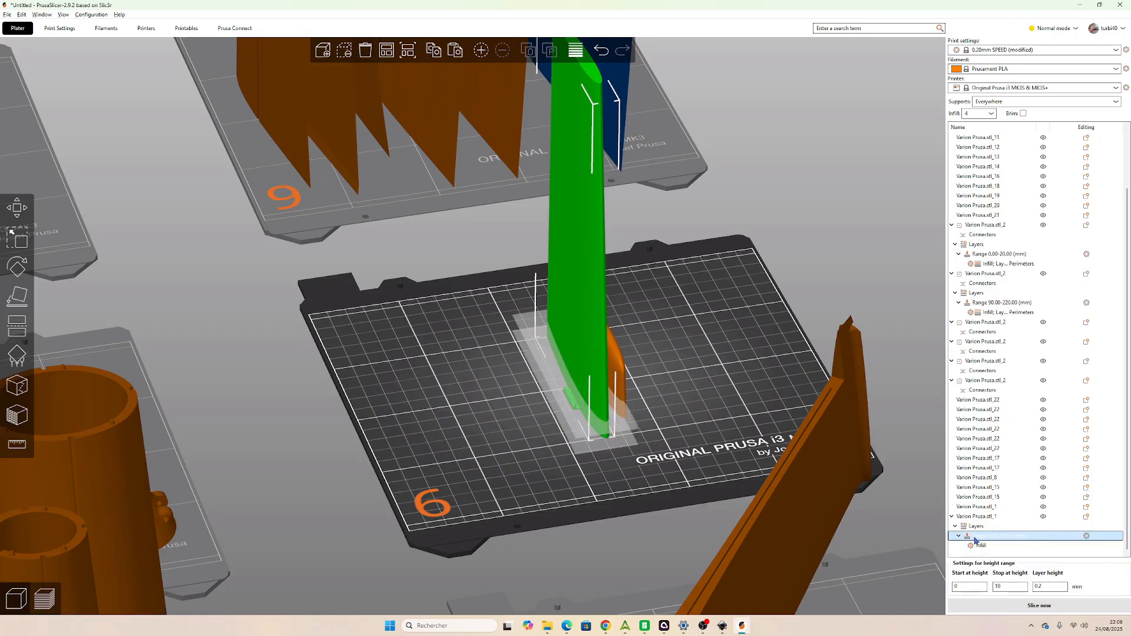
{"action": "right_click", "coordinate": [975, 540]}
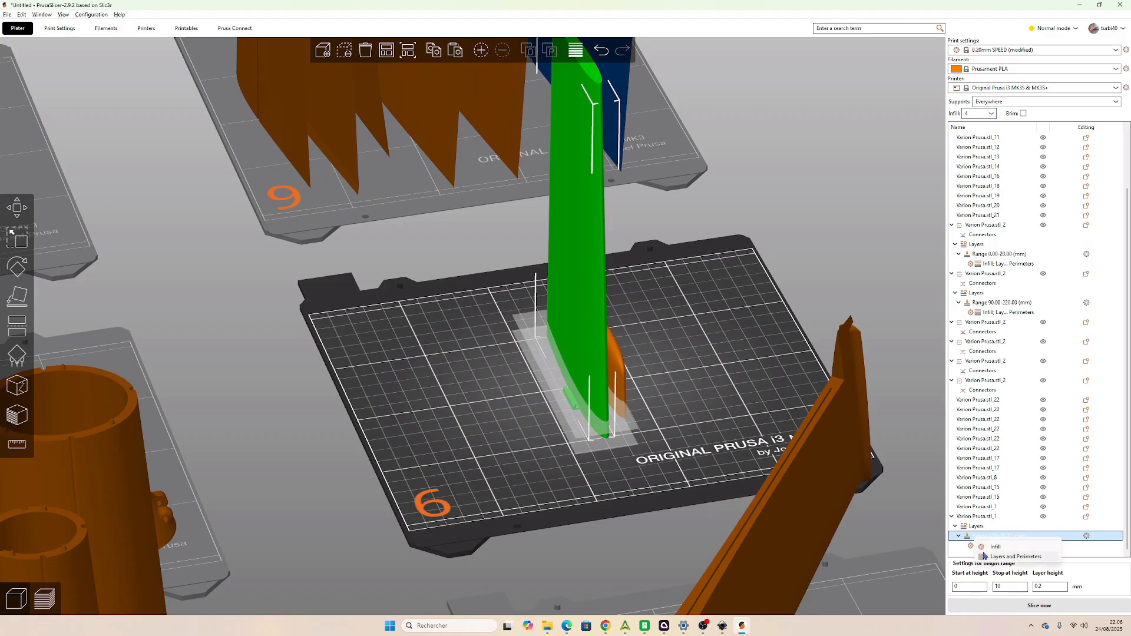
{"action": "left_click", "coordinate": [986, 557]}
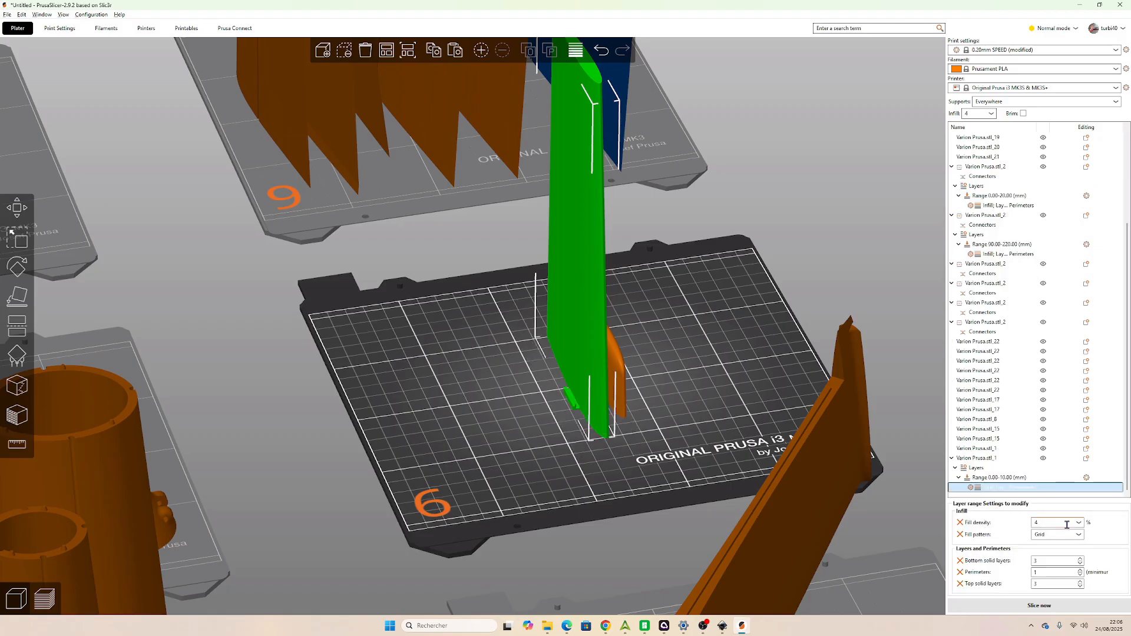
Set the fill density of the tall fin piece's 0–10 mm range to 12% and edit its perimeter count.
{"action": "left_click", "coordinate": [1078, 523]}
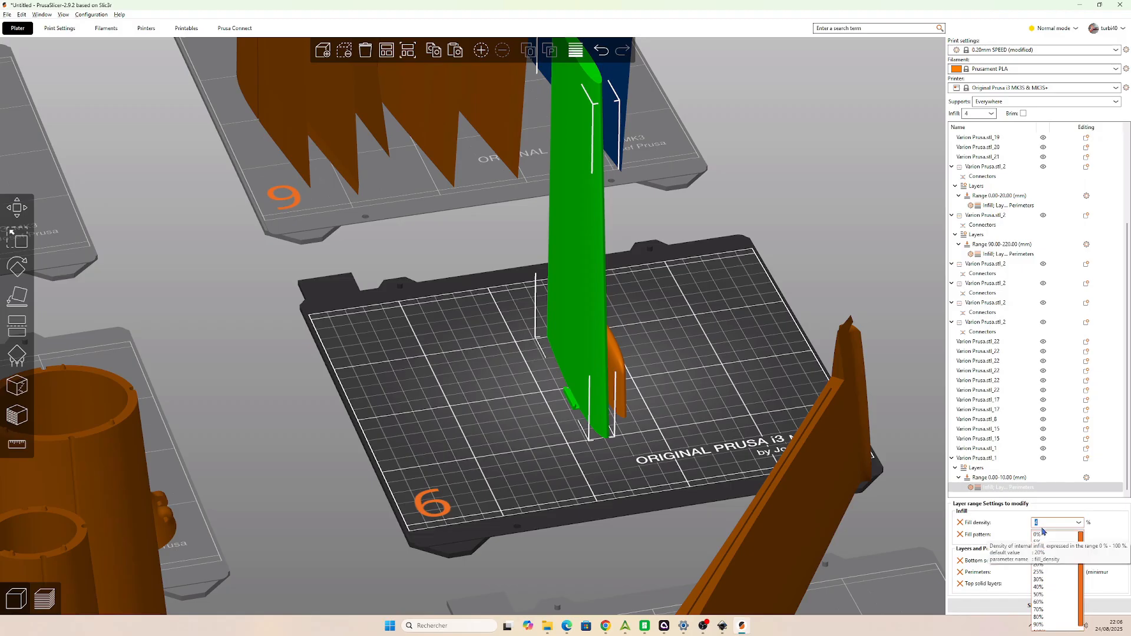
{"action": "left_click", "coordinate": [1096, 525]}
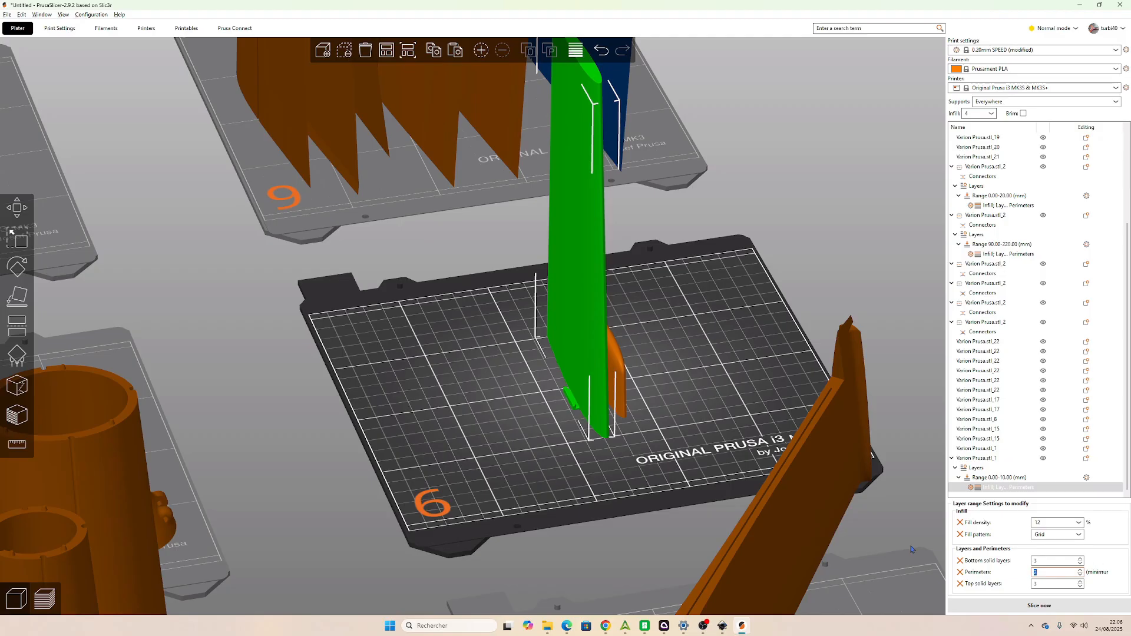
{"action": "left_click", "coordinate": [689, 364]}
Duplicate the tall fin piece together with its small tip piece and place the copies beside the originals on bed 6.
{"action": "mouse_move", "coordinate": [689, 364]}
{"action": "left_mouse_down"}
{"action": "mouse_move", "coordinate": [666, 368]}
{"action": "mouse_move", "coordinate": [684, 364]}
{"action": "left_mouse_up"}
{"action": "left_click", "coordinate": [685, 364]}
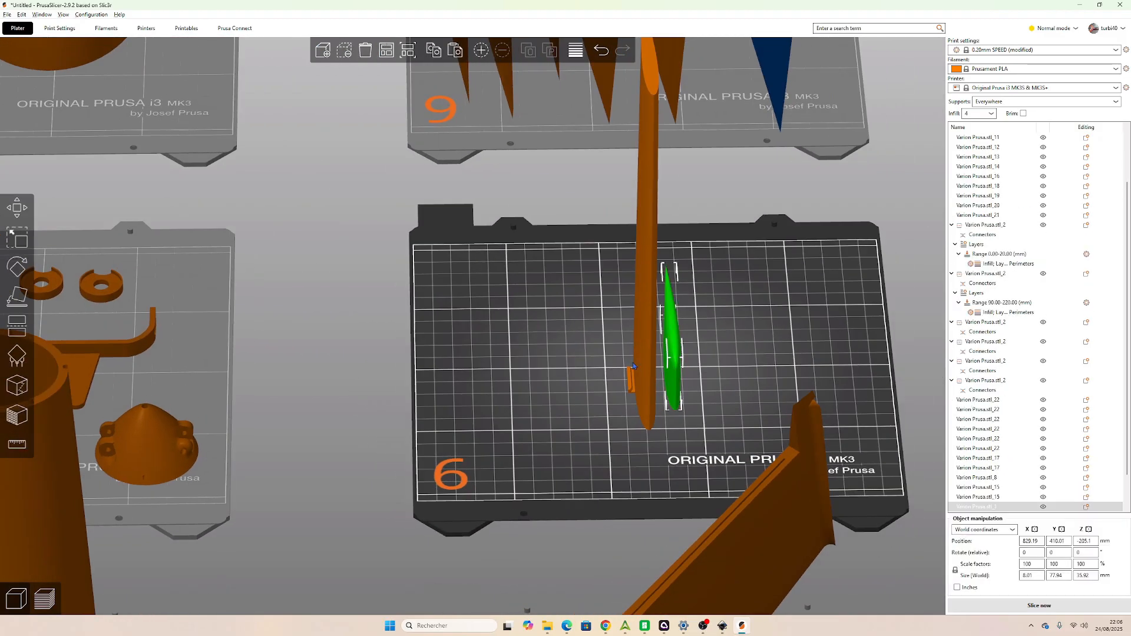
{"action": "left_click", "coordinate": [646, 350]}
{"action": "left_click", "coordinate": [673, 346], "text": "shift"}
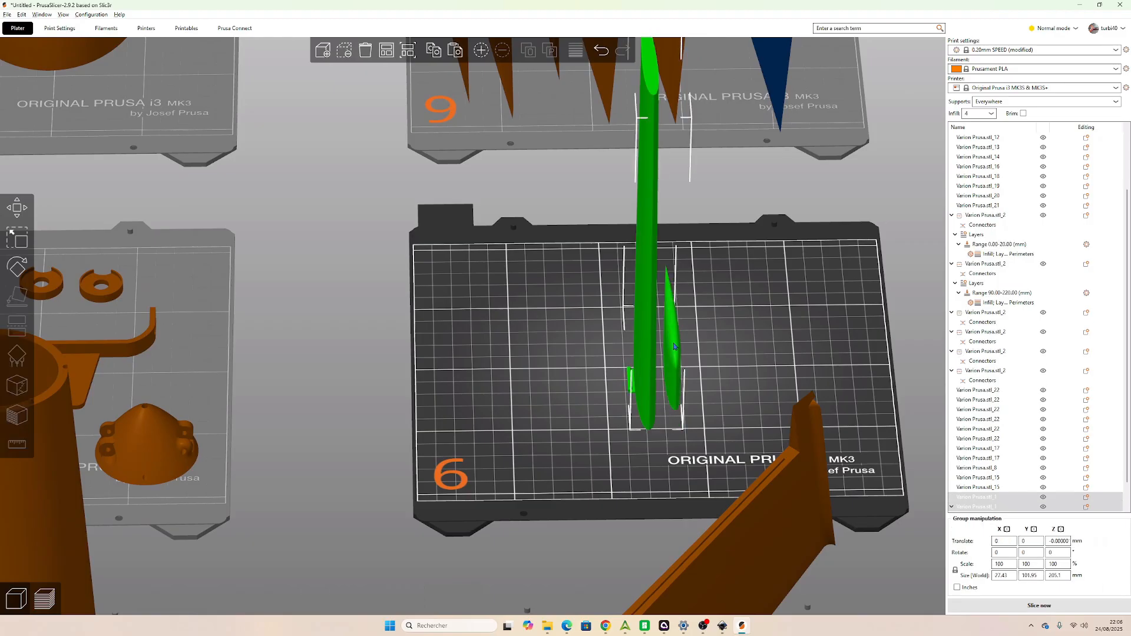
{"action": "key", "text": "ctrl+v"}
{"action": "left_click_drag", "start_coordinate": [694, 345], "coordinate": [766, 354]}
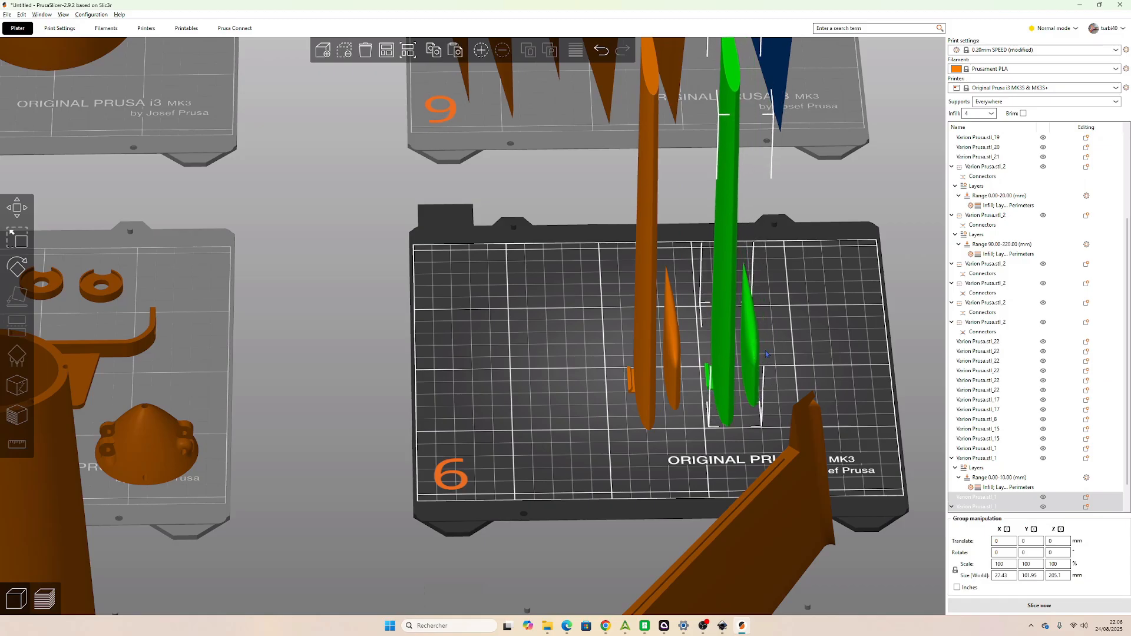
{"action": "left_click", "coordinate": [807, 353]}
Mirror the copied tall fin piece and the copied tip piece along the X axis.
{"action": "right_click", "coordinate": [729, 61]}
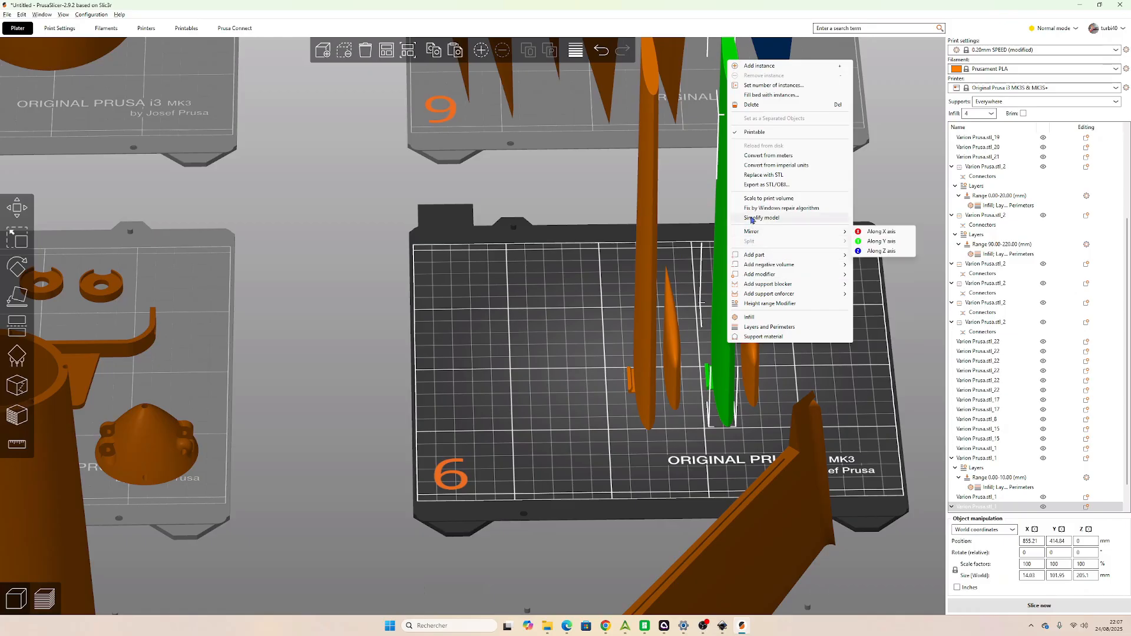
{"action": "mouse_move", "coordinate": [762, 236]}
{"action": "left_click", "coordinate": [881, 231]}
{"action": "left_click", "coordinate": [754, 327]}
{"action": "right_click", "coordinate": [753, 327]}
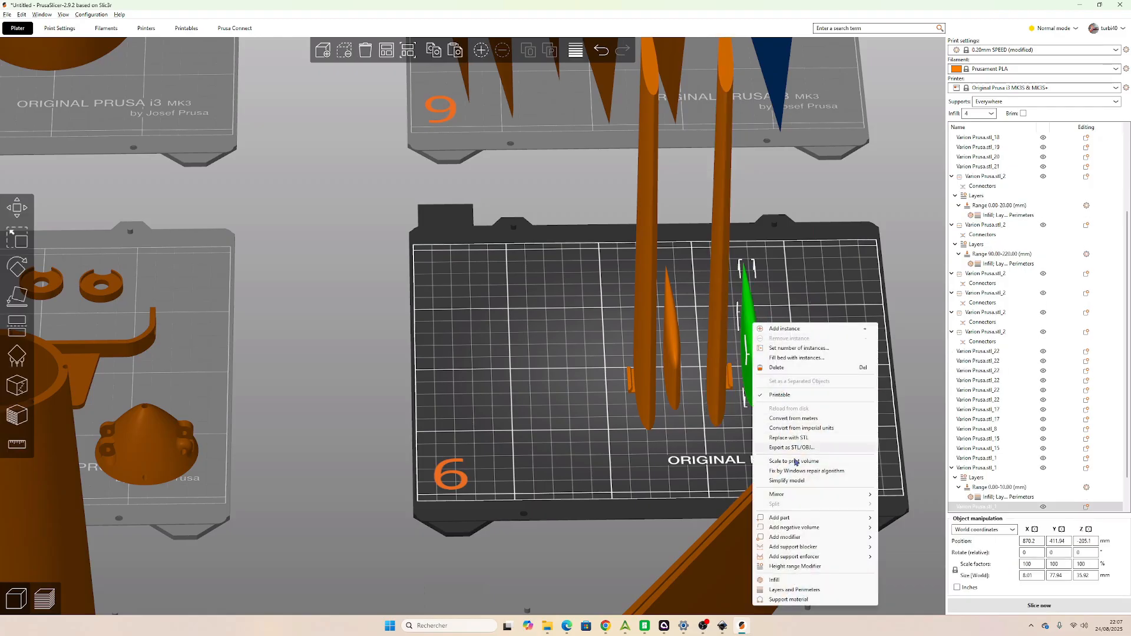
{"action": "left_click", "coordinate": [892, 496]}
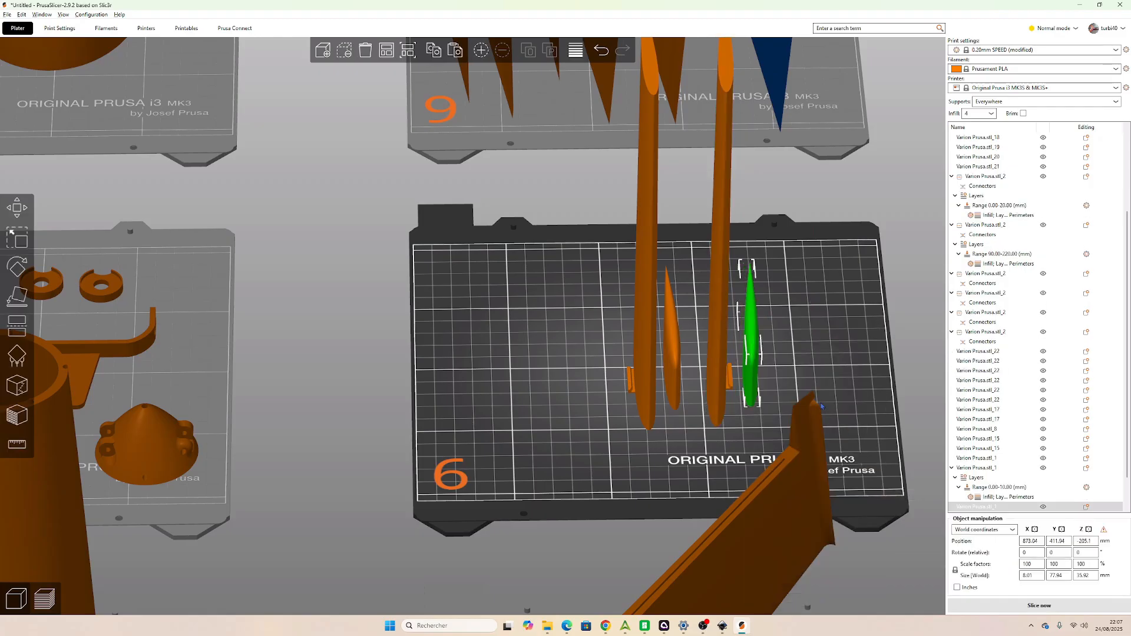
Deselect the mirrored tip piece and slice bed 6 with the four fin pieces.
{"action": "left_click", "coordinate": [841, 285]}
{"action": "left_click_drag", "start_coordinate": [840, 285], "coordinate": [843, 301]}
{"action": "scroll", "coordinate": [842, 301], "scroll_direction": "down", "scroll_amount": 5}
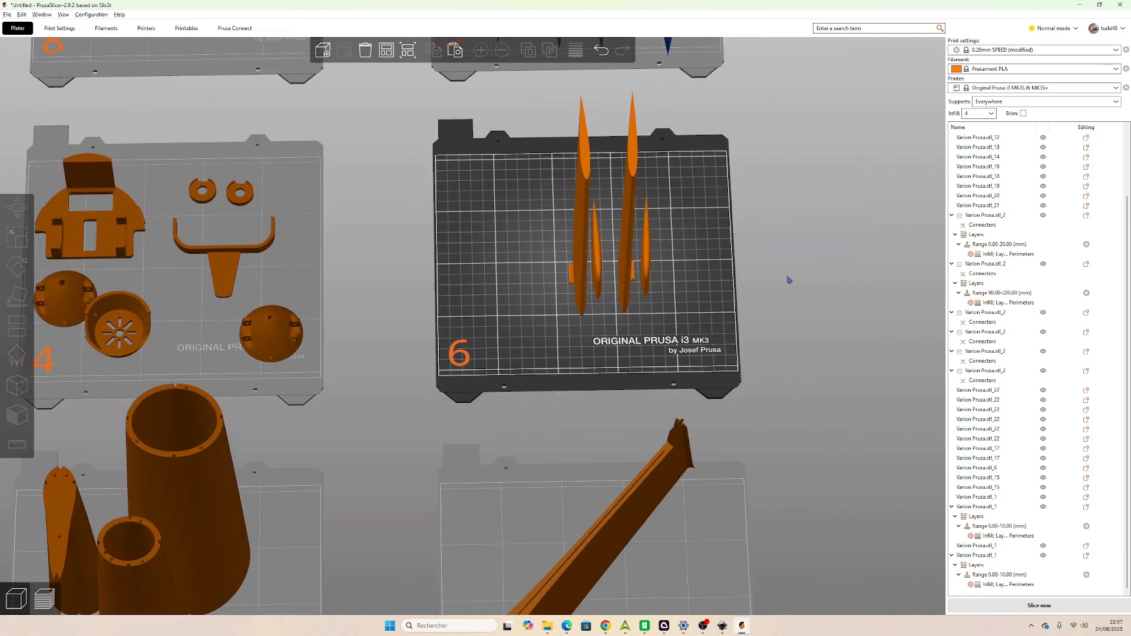
{"action": "left_click", "coordinate": [1053, 605]}
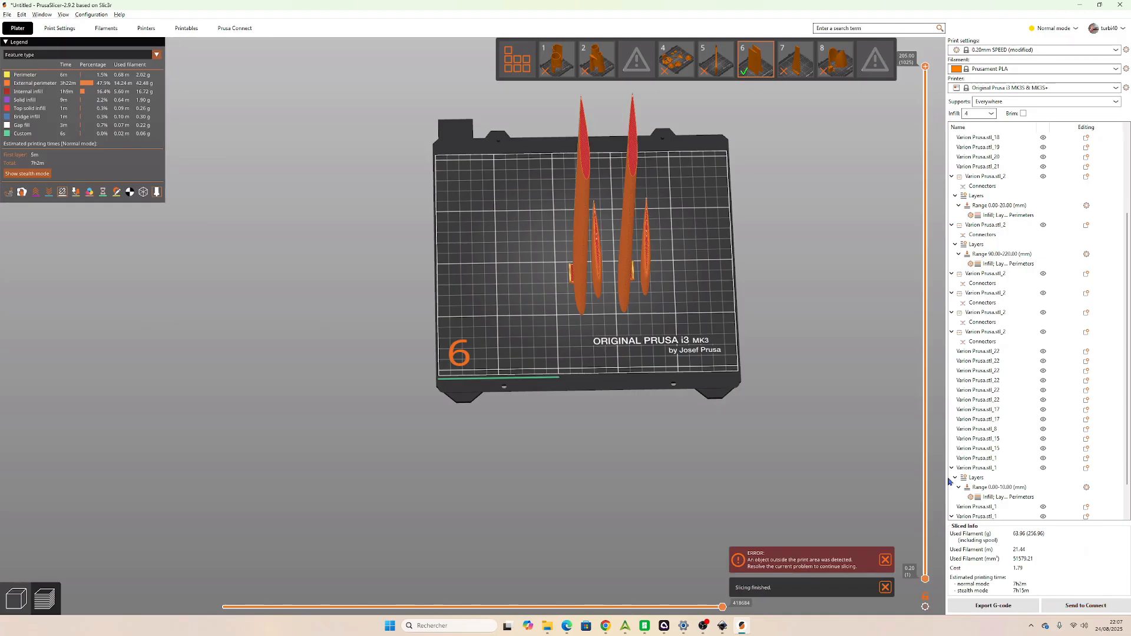
Examine the inside of the sliced fins in the layer preview with the top layer lowered to about 188.8 mm, and return to the editor.
{"action": "scroll", "coordinate": [778, 247], "scroll_direction": "up", "scroll_amount": 4}
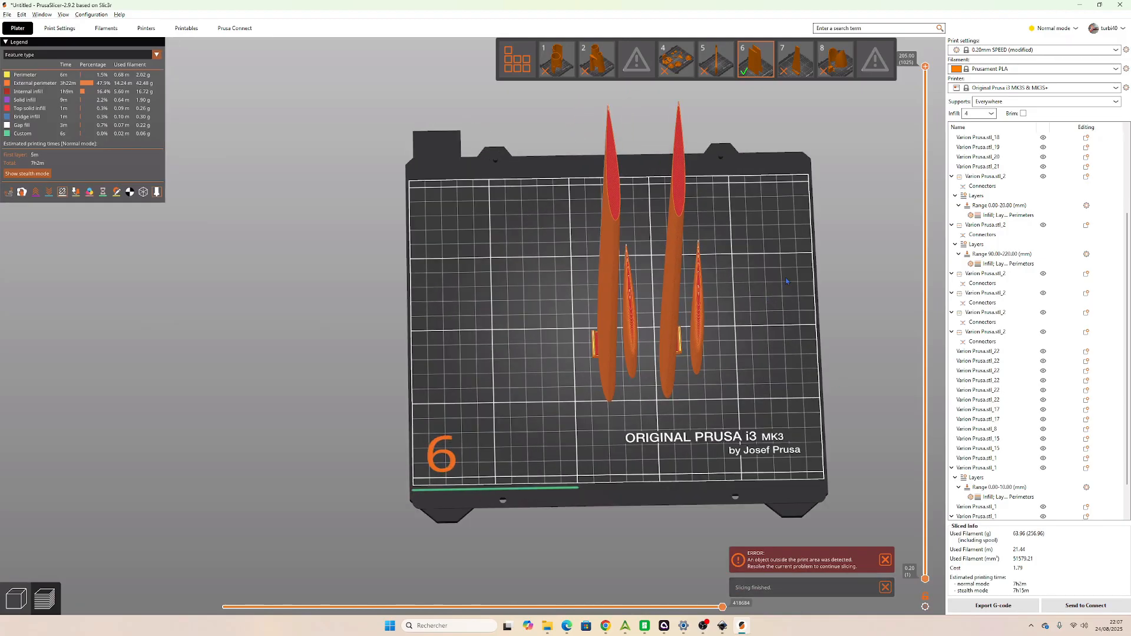
{"action": "left_click_drag", "start_coordinate": [925, 66], "coordinate": [824, 111]}
{"action": "scroll", "coordinate": [768, 256], "scroll_direction": "down", "scroll_amount": 3}
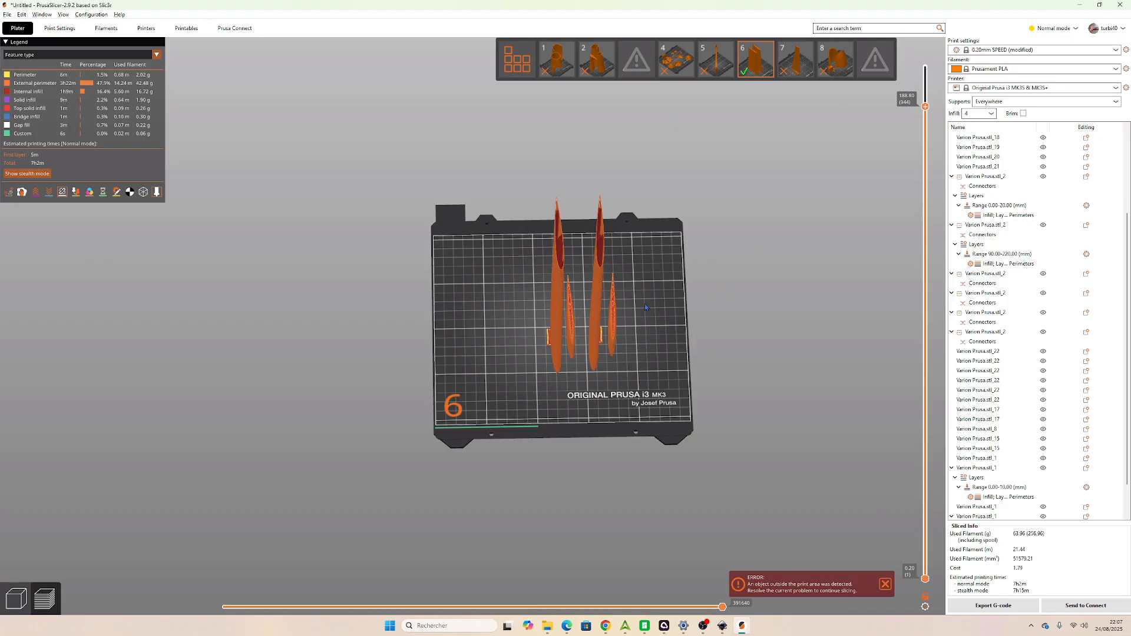
{"action": "scroll", "coordinate": [646, 307], "scroll_direction": "up", "scroll_amount": 10}
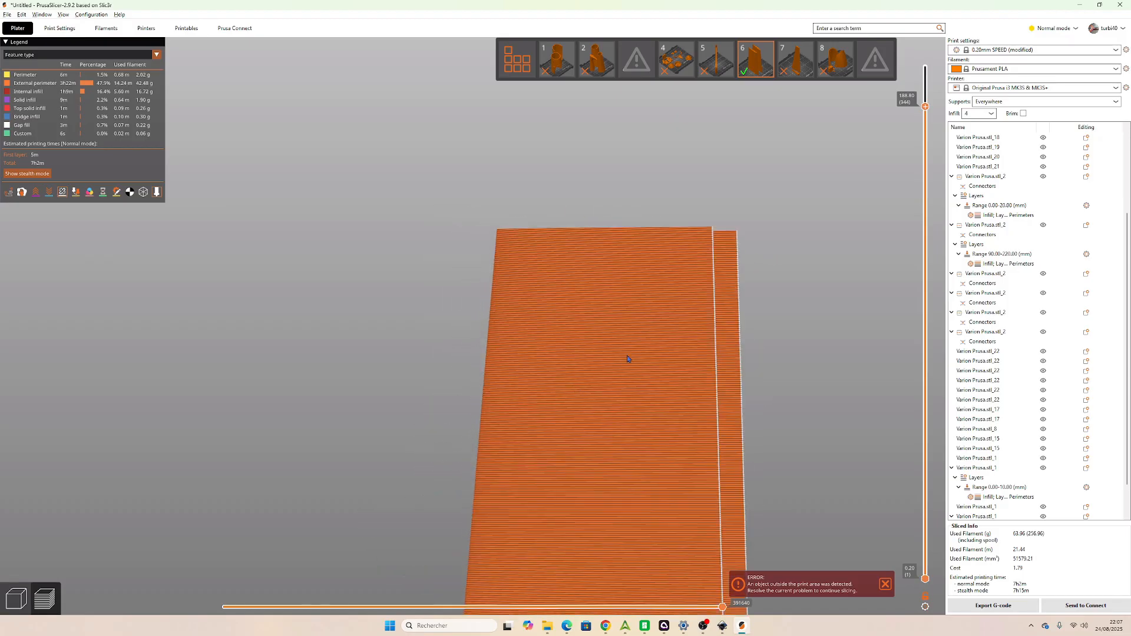
{"action": "scroll", "coordinate": [725, 335], "scroll_direction": "down", "scroll_amount": 5}
{"action": "left_click_drag", "start_coordinate": [709, 376], "coordinate": [639, 494]}
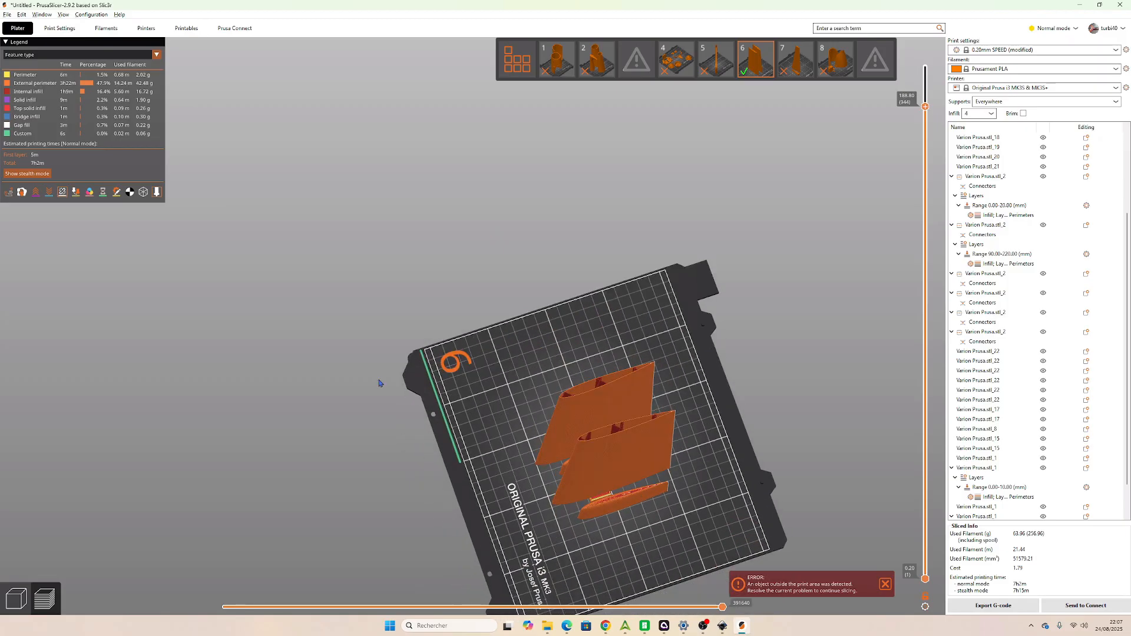
{"action": "left_click", "coordinate": [13, 593]}
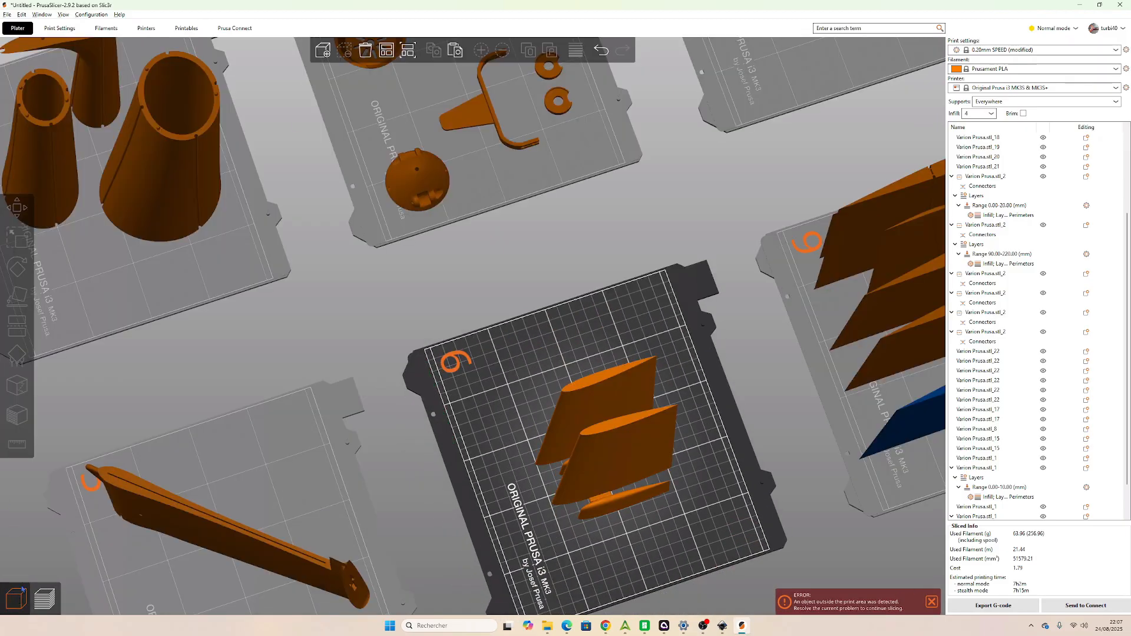
Move the blue wing section from bed 9 onto the empty bed 3.
{"action": "scroll", "coordinate": [116, 381], "scroll_direction": "down", "scroll_amount": 6}
{"action": "left_click_drag", "start_coordinate": [238, 346], "coordinate": [253, 332]}
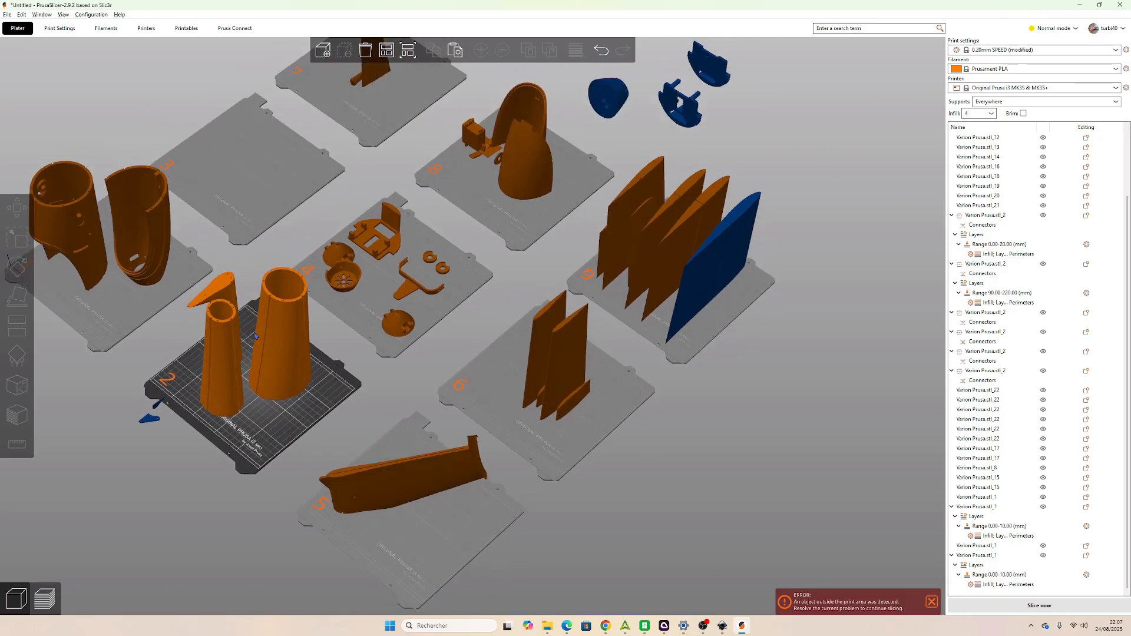
{"action": "mouse_move", "coordinate": [789, 389]}
{"action": "left_mouse_down"}
{"action": "mouse_move", "coordinate": [762, 383]}
{"action": "mouse_move", "coordinate": [769, 396]}
{"action": "left_mouse_up"}
{"action": "right_click_drag", "start_coordinate": [769, 396], "coordinate": [552, 255]}
{"action": "left_click_drag", "start_coordinate": [636, 373], "coordinate": [628, 386]}
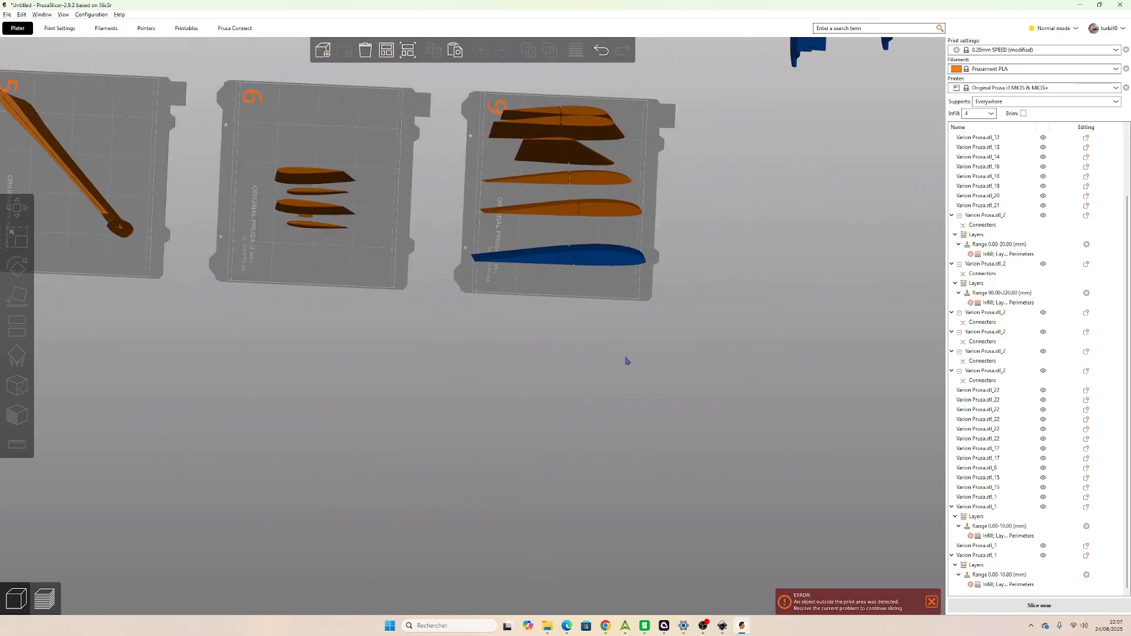
{"action": "left_click_drag", "start_coordinate": [601, 265], "coordinate": [491, 356]}
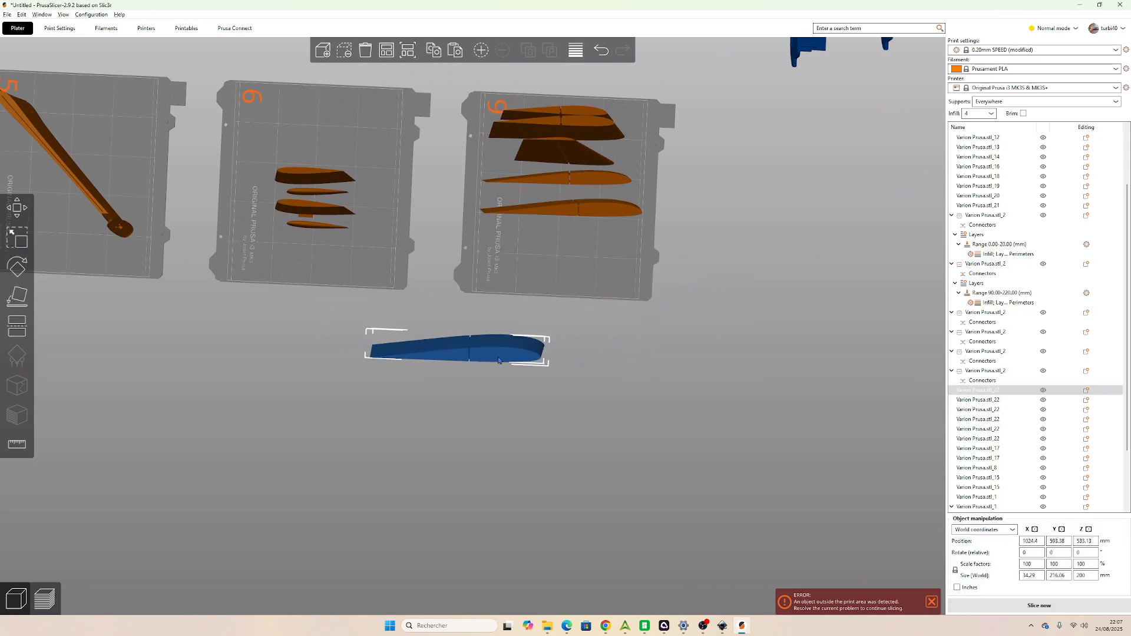
{"action": "scroll", "coordinate": [500, 357], "scroll_direction": "up", "scroll_amount": 2}
{"action": "scroll", "coordinate": [512, 359], "scroll_direction": "down", "scroll_amount": 10}
{"action": "scroll", "coordinate": [510, 359], "scroll_direction": "up", "scroll_amount": 3}
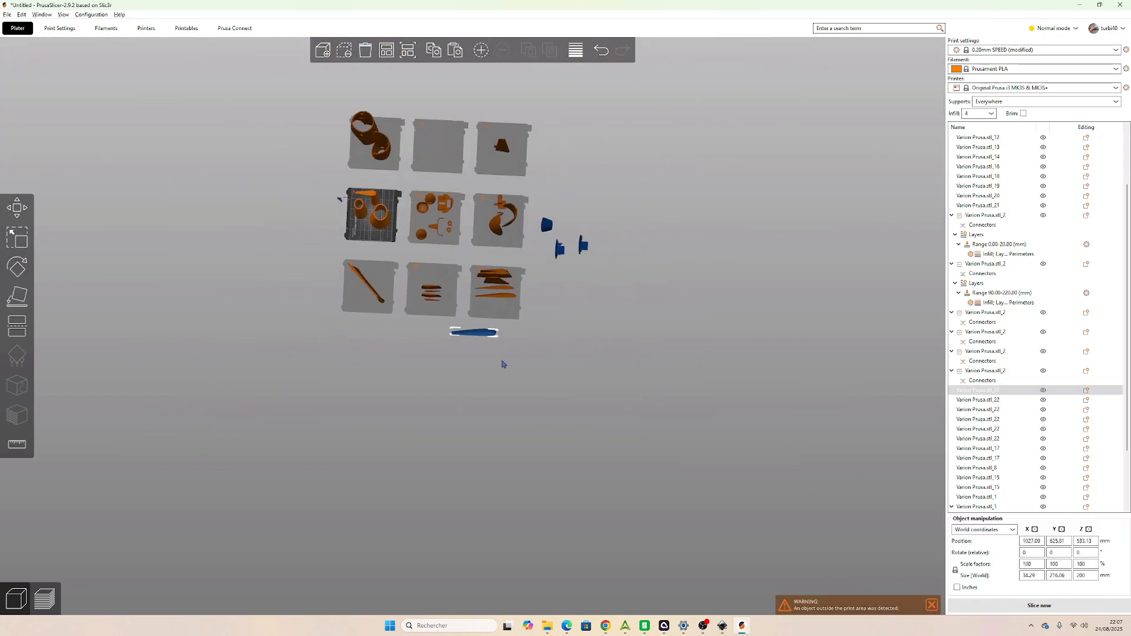
{"action": "left_click_drag", "start_coordinate": [486, 336], "coordinate": [446, 115]}
{"action": "scroll", "coordinate": [439, 112], "scroll_direction": "up", "scroll_amount": 5}
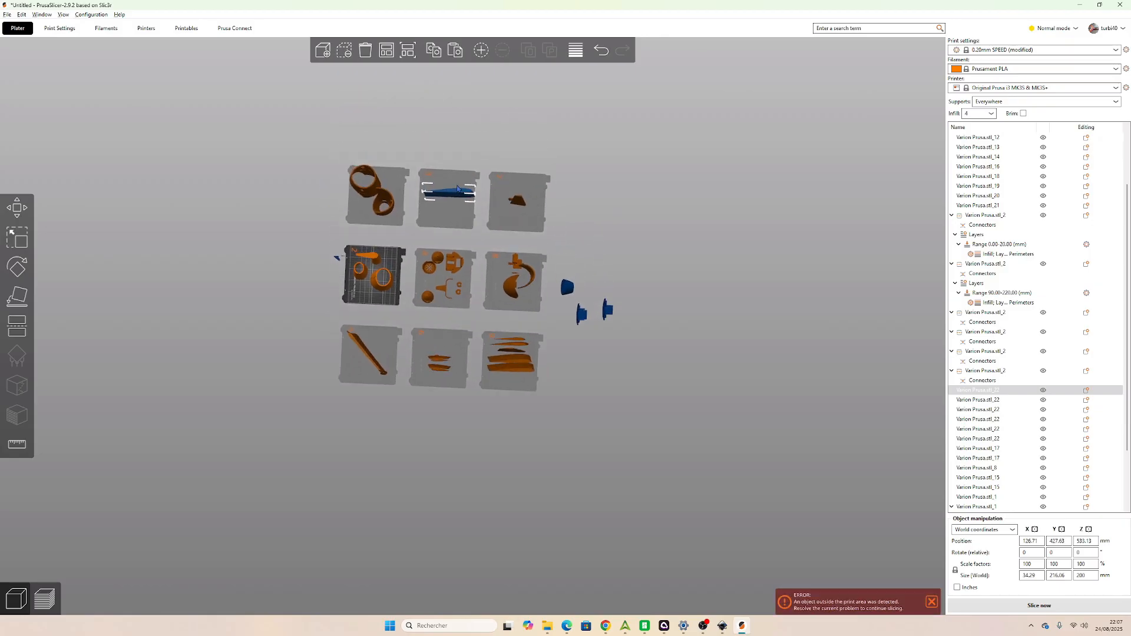
{"action": "middle_click_drag", "start_coordinate": [427, 107], "coordinate": [490, 314]}
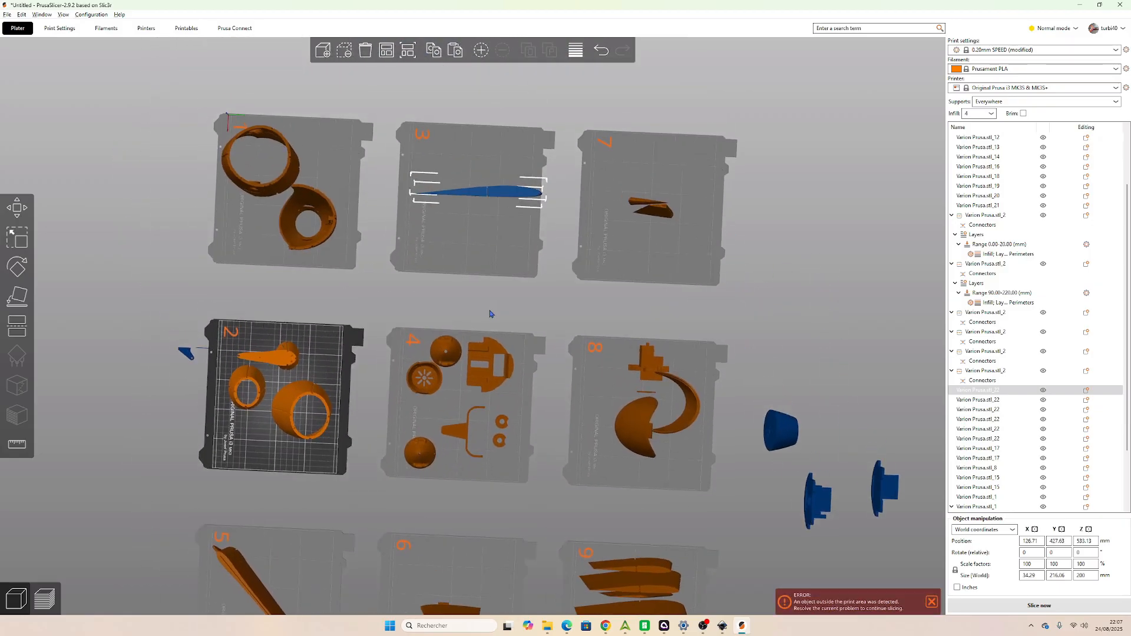
Rotate the blue wing section on bed 3 a quarter turn about the Z axis and move it inside the printable area.
{"action": "left_click_drag", "start_coordinate": [477, 194], "coordinate": [473, 208]}
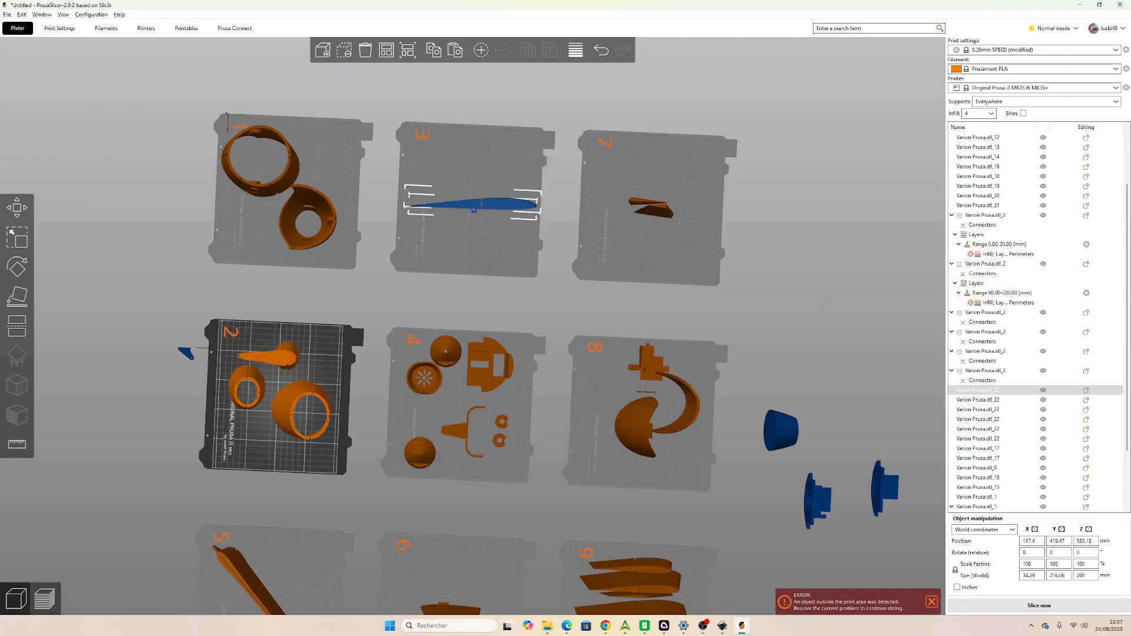
{"action": "key", "text": "r"}
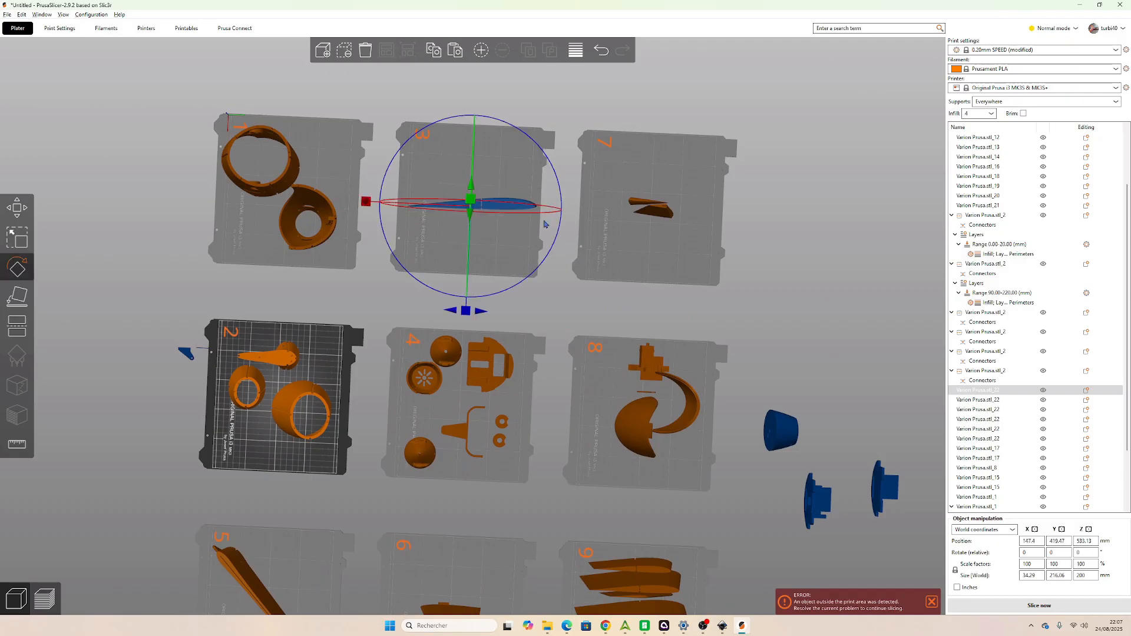
{"action": "left_click_drag", "start_coordinate": [465, 300], "coordinate": [553, 224]}
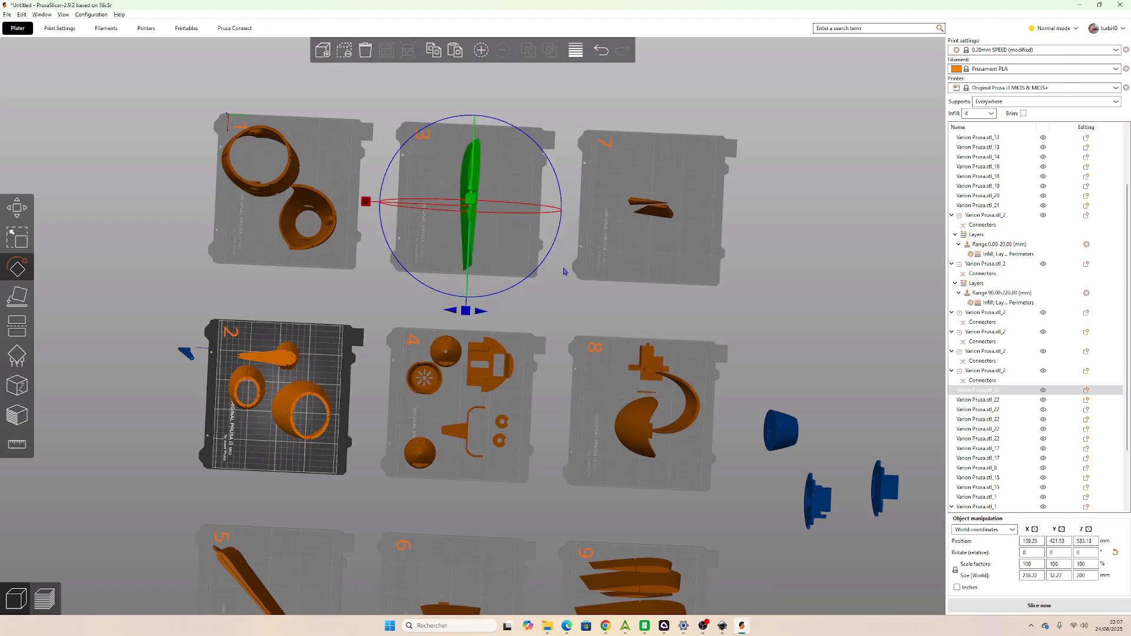
{"action": "left_click", "coordinate": [506, 265]}
{"action": "left_click", "coordinate": [455, 195]}
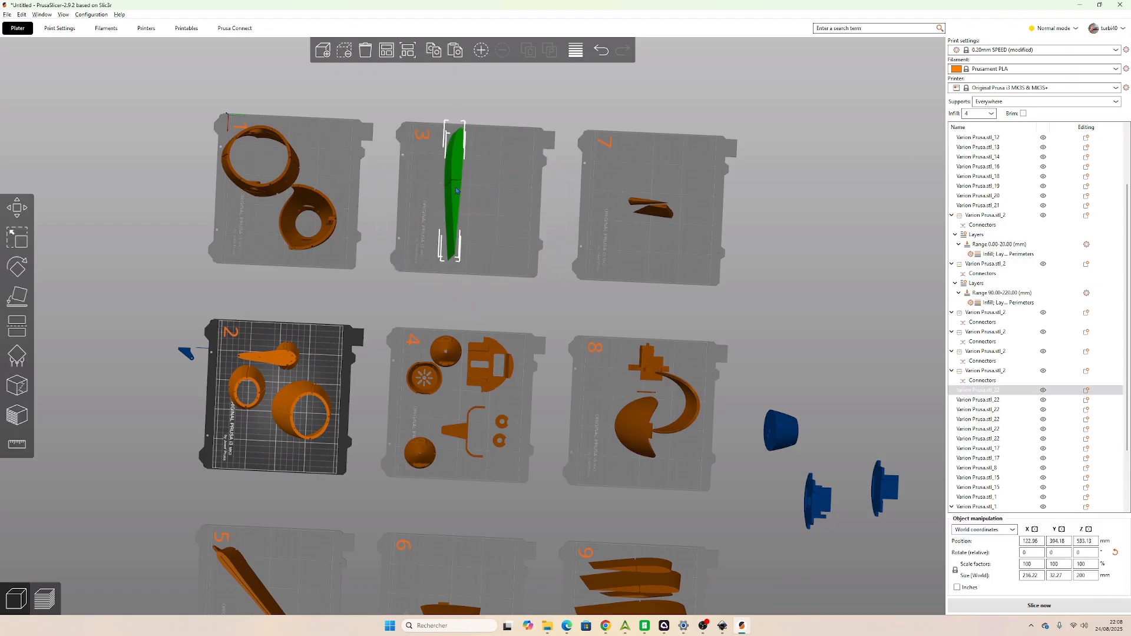
Examine the wing section on bed 3 from several sides, including its underside.
{"action": "scroll", "coordinate": [503, 294], "scroll_direction": "down", "scroll_amount": 3}
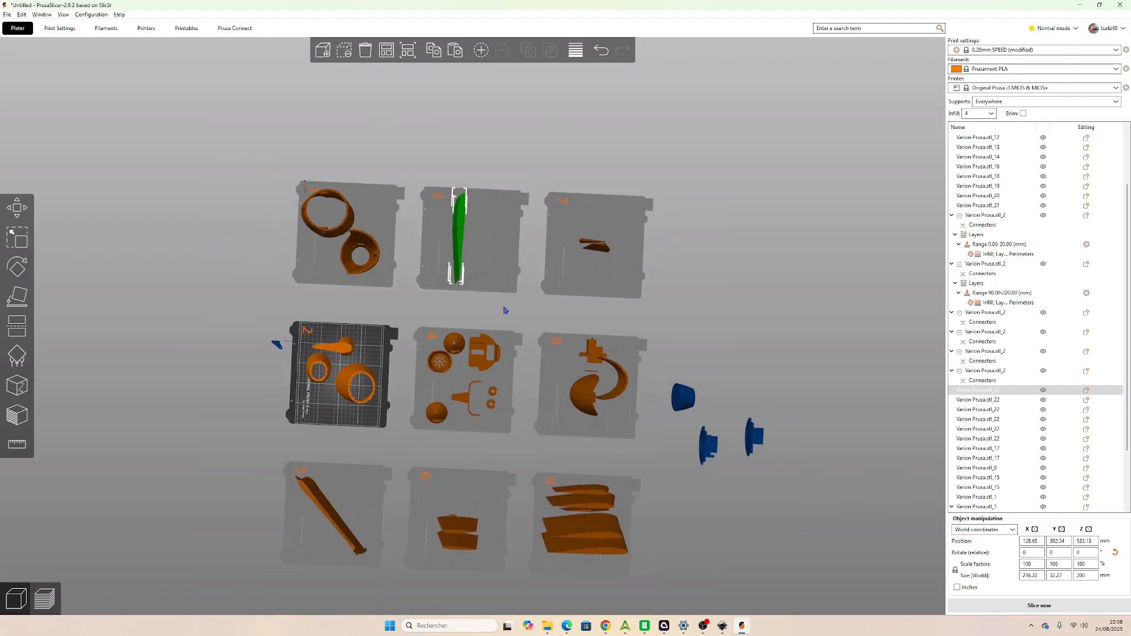
{"action": "left_click_drag", "start_coordinate": [547, 557], "coordinate": [599, 543]}
{"action": "scroll", "coordinate": [236, 383], "scroll_direction": "up", "scroll_amount": 5}
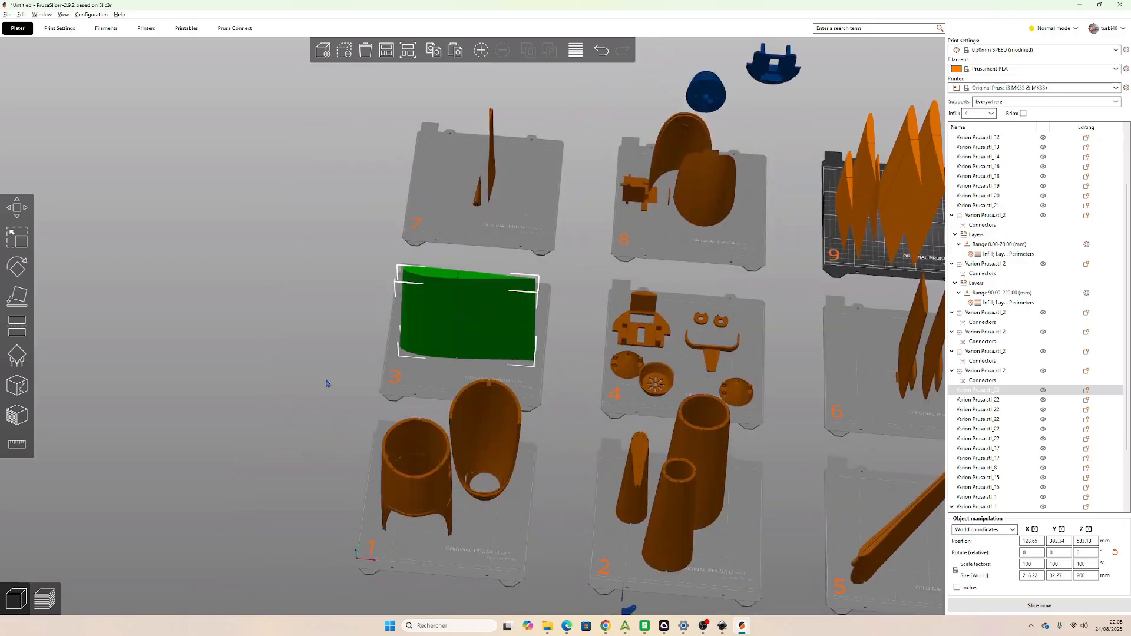
{"action": "left_click_drag", "start_coordinate": [415, 355], "coordinate": [419, 374]}
{"action": "scroll", "coordinate": [495, 372], "scroll_direction": "up", "scroll_amount": 5}
{"action": "left_click_drag", "start_coordinate": [531, 362], "coordinate": [432, 370]}
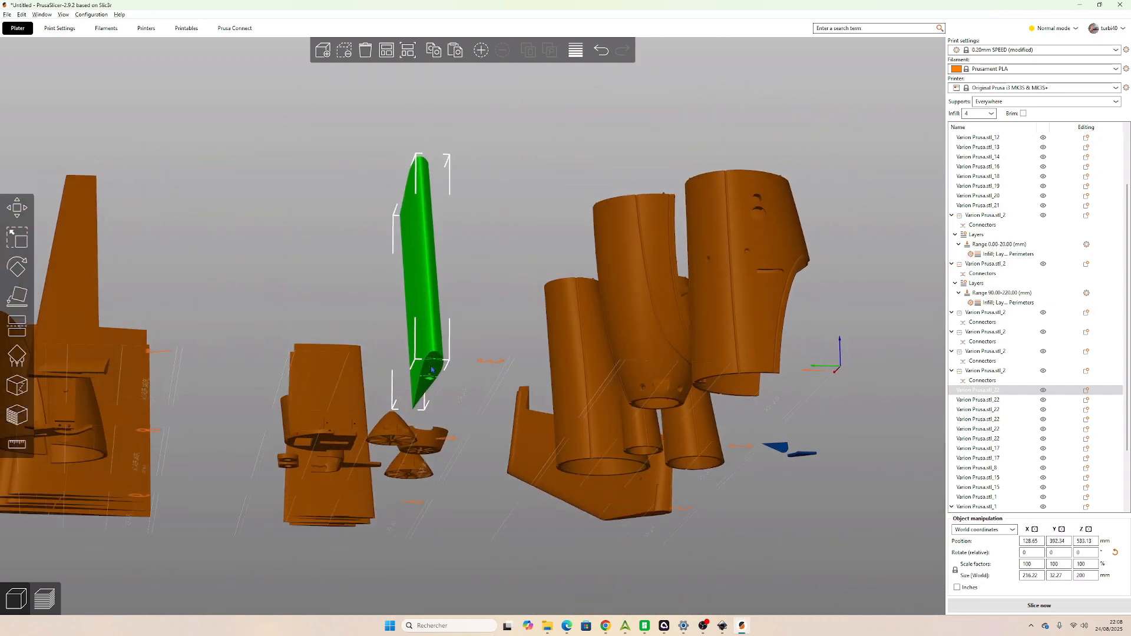
{"action": "left_click_drag", "start_coordinate": [451, 320], "coordinate": [400, 155]}
{"action": "key", "text": "f"}
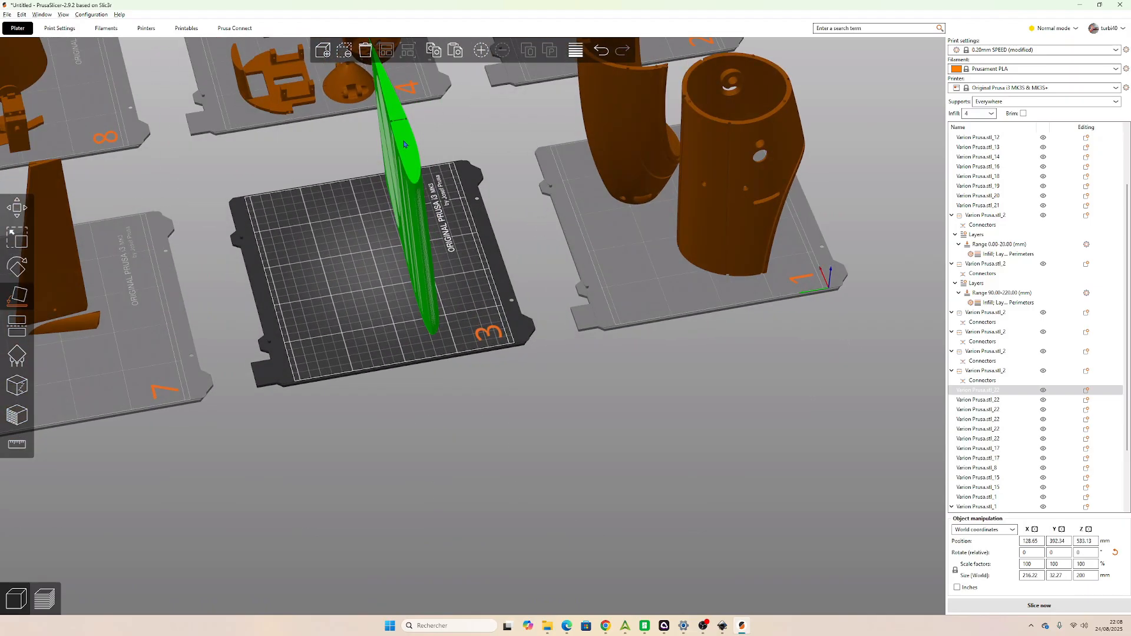
{"action": "left_click_drag", "start_coordinate": [453, 330], "coordinate": [455, 299]}
{"action": "left_click", "coordinate": [485, 185]}
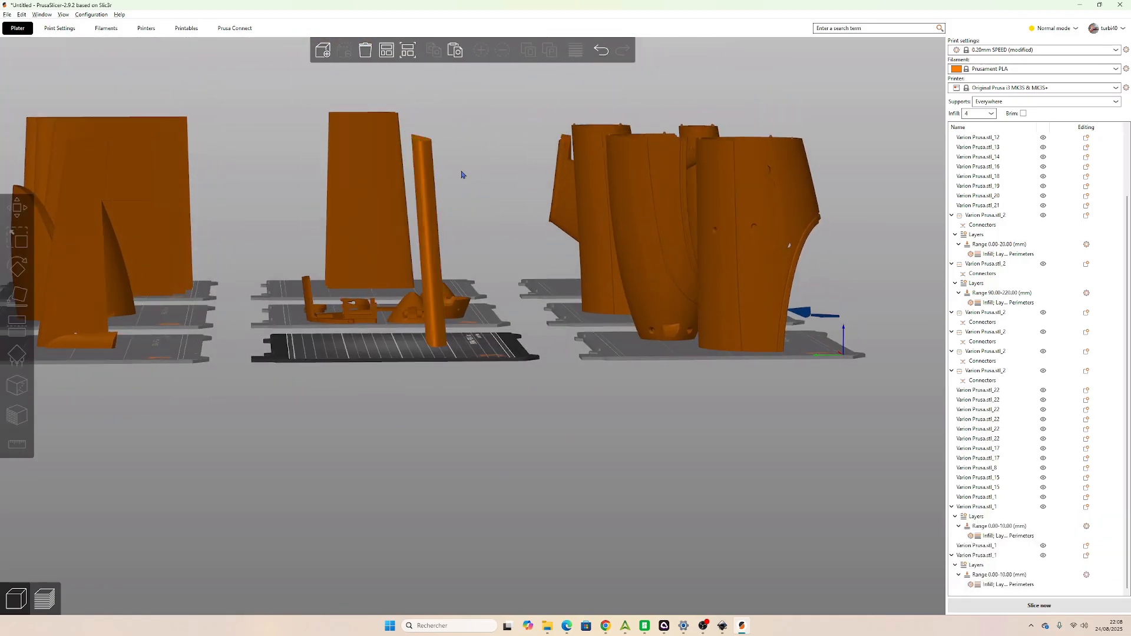
Flip the wing section upside down about the X axis so that it stands on its opposite end.
{"action": "left_click", "coordinate": [433, 157]}
{"action": "key", "text": "r"}
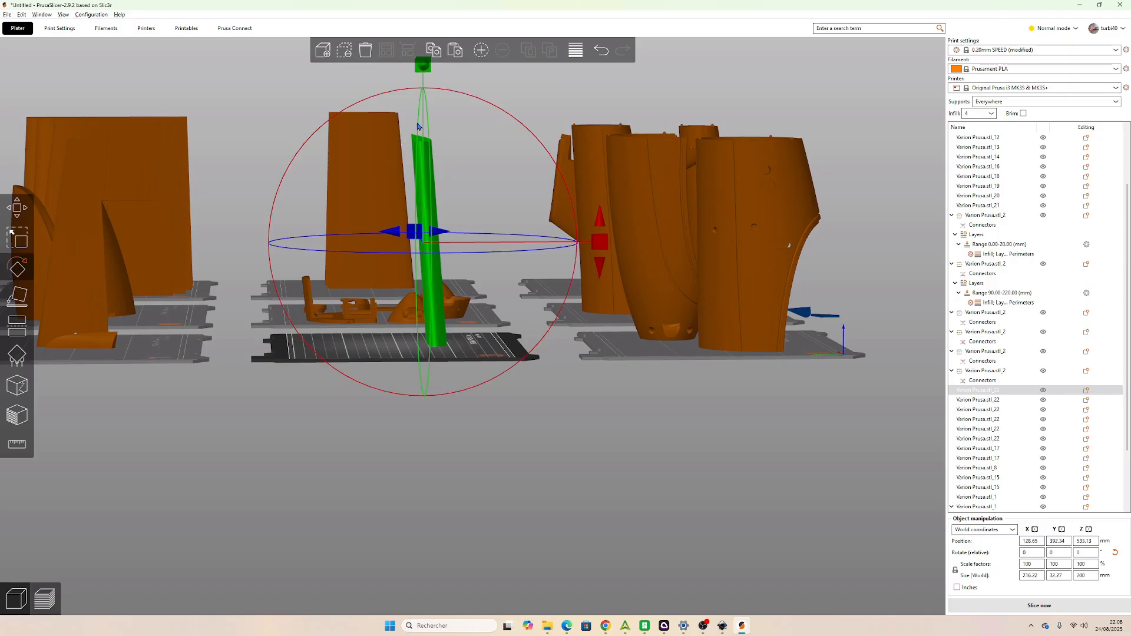
{"action": "scroll", "coordinate": [443, 200], "scroll_direction": "down", "scroll_amount": 2}
{"action": "left_click_drag", "start_coordinate": [537, 253], "coordinate": [378, 260]}
{"action": "left_click_drag", "start_coordinate": [450, 443], "coordinate": [451, 352]}
{"action": "scroll", "coordinate": [451, 352], "scroll_direction": "down", "scroll_amount": 3}
{"action": "scroll", "coordinate": [454, 348], "scroll_direction": "up", "scroll_amount": 3}
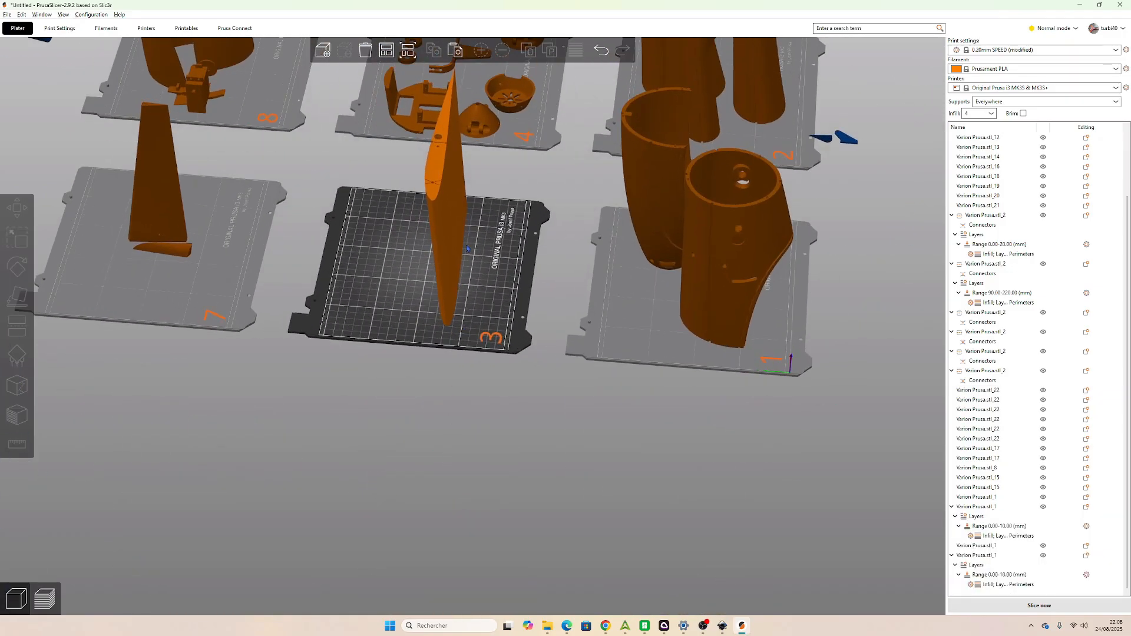
Select the flipped wing section and slice bed 3.
{"action": "left_click", "coordinate": [437, 217]}
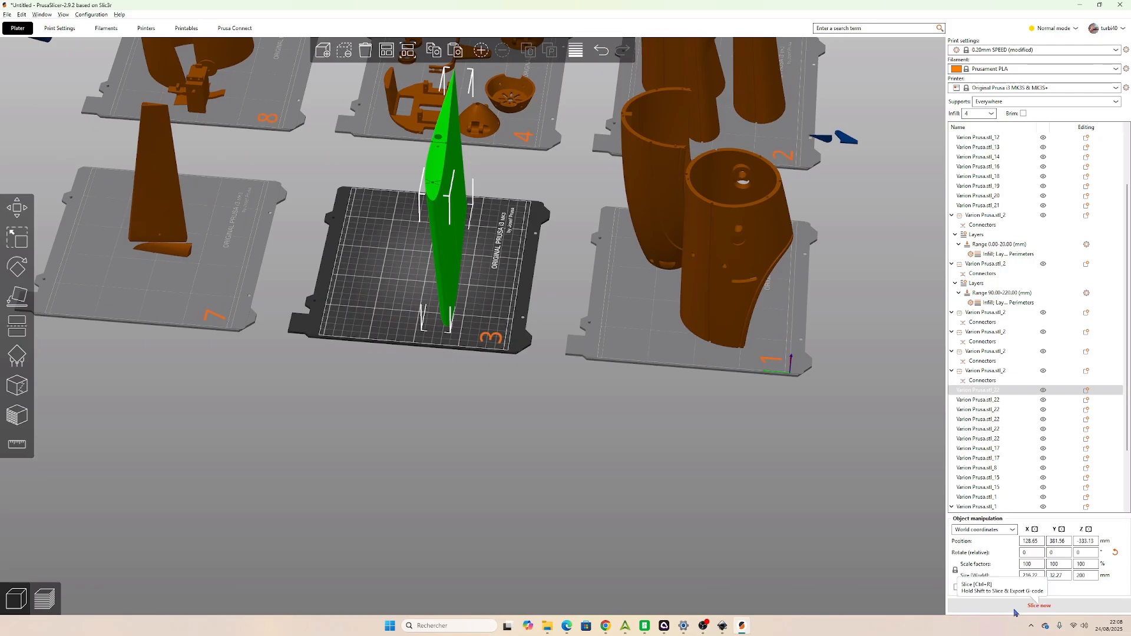
{"action": "left_click", "coordinate": [994, 603]}
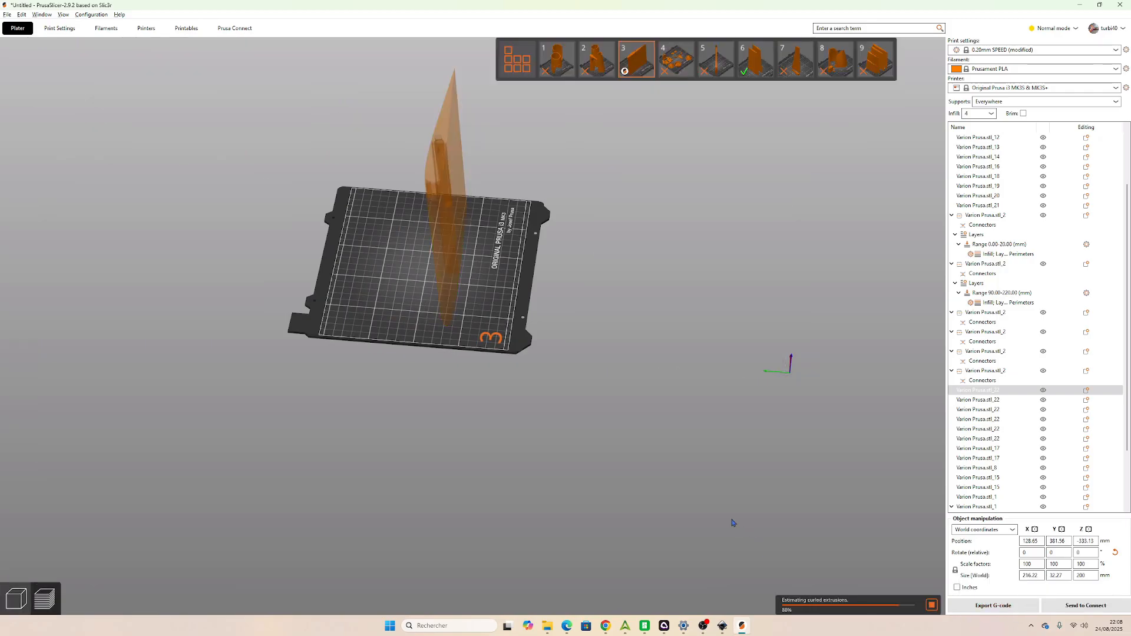
{"action": "left_click_drag", "start_coordinate": [533, 388], "coordinate": [496, 409]}
{"action": "left_click_drag", "start_coordinate": [924, 66], "coordinate": [868, 61]}
Examine the top and side surfaces of the sliced wing section in the layer preview, and return to the editor.
{"action": "left_click_drag", "start_coordinate": [734, 369], "coordinate": [735, 353]}
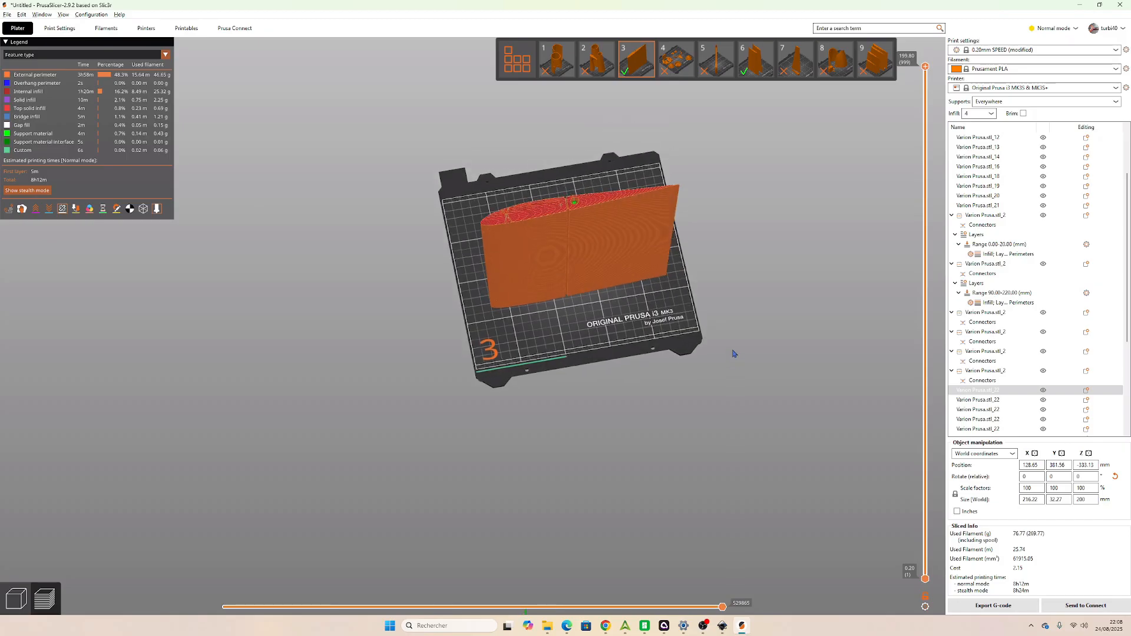
{"action": "scroll", "coordinate": [673, 254], "scroll_direction": "up", "scroll_amount": 3}
{"action": "middle_click_drag", "start_coordinate": [686, 293], "coordinate": [673, 434]}
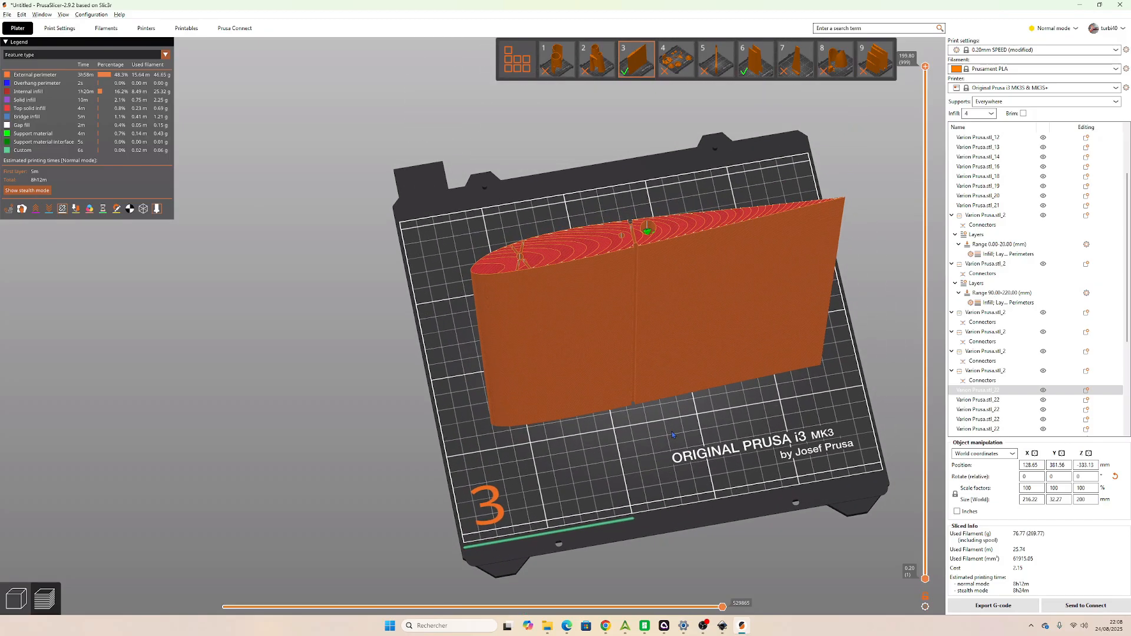
{"action": "scroll", "coordinate": [658, 274], "scroll_direction": "up", "scroll_amount": 4}
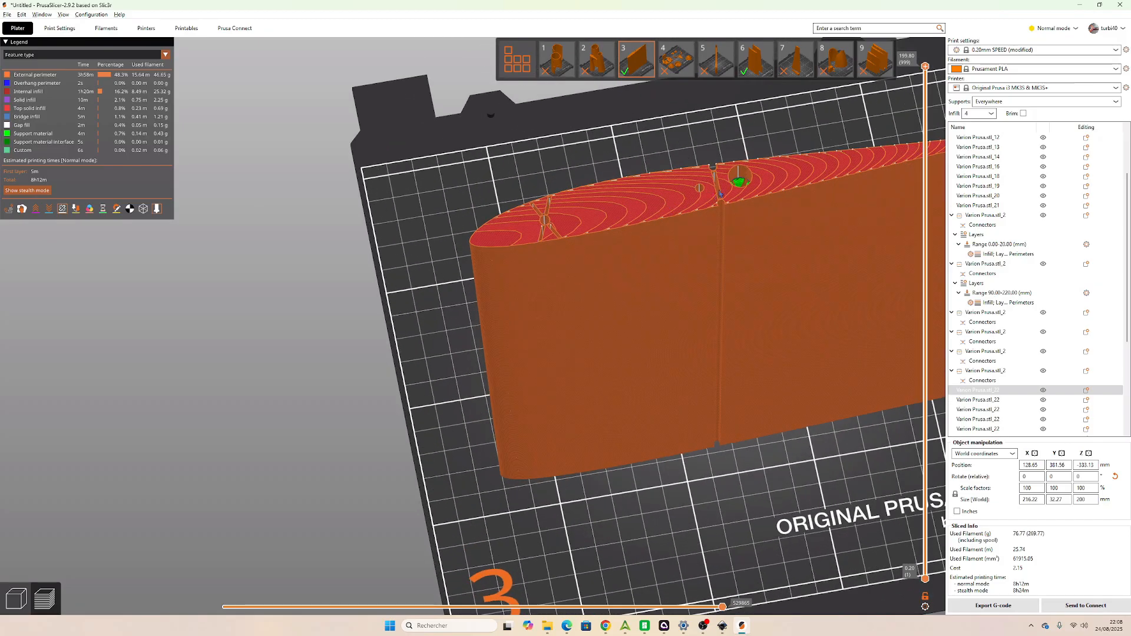
{"action": "scroll", "coordinate": [708, 201], "scroll_direction": "down", "scroll_amount": 3}
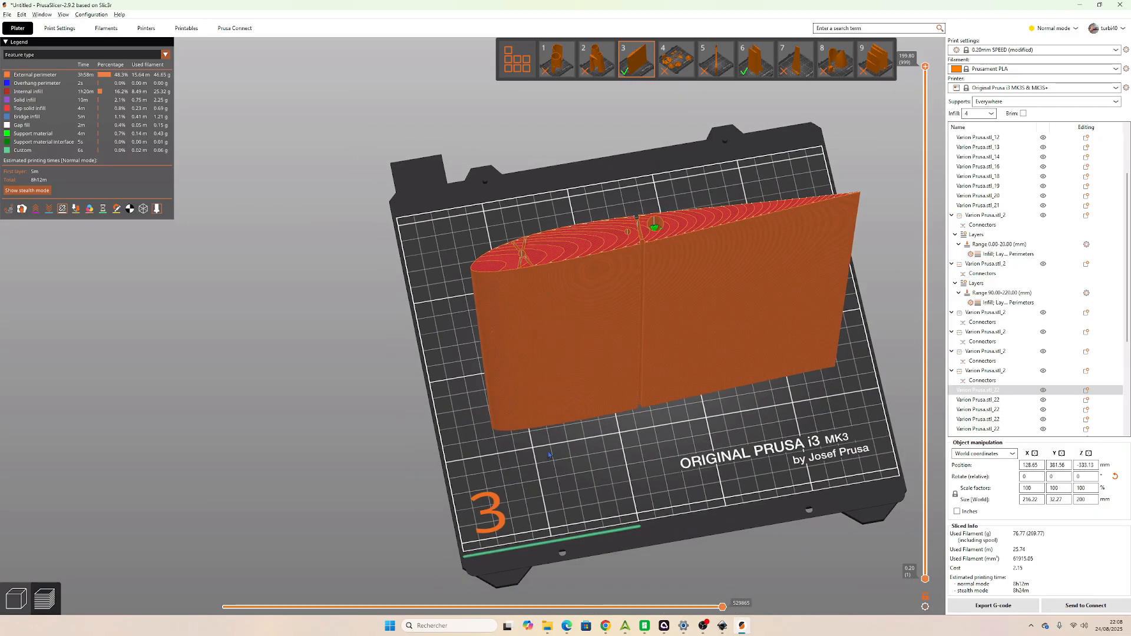
{"action": "left_click_drag", "start_coordinate": [523, 337], "coordinate": [533, 497]}
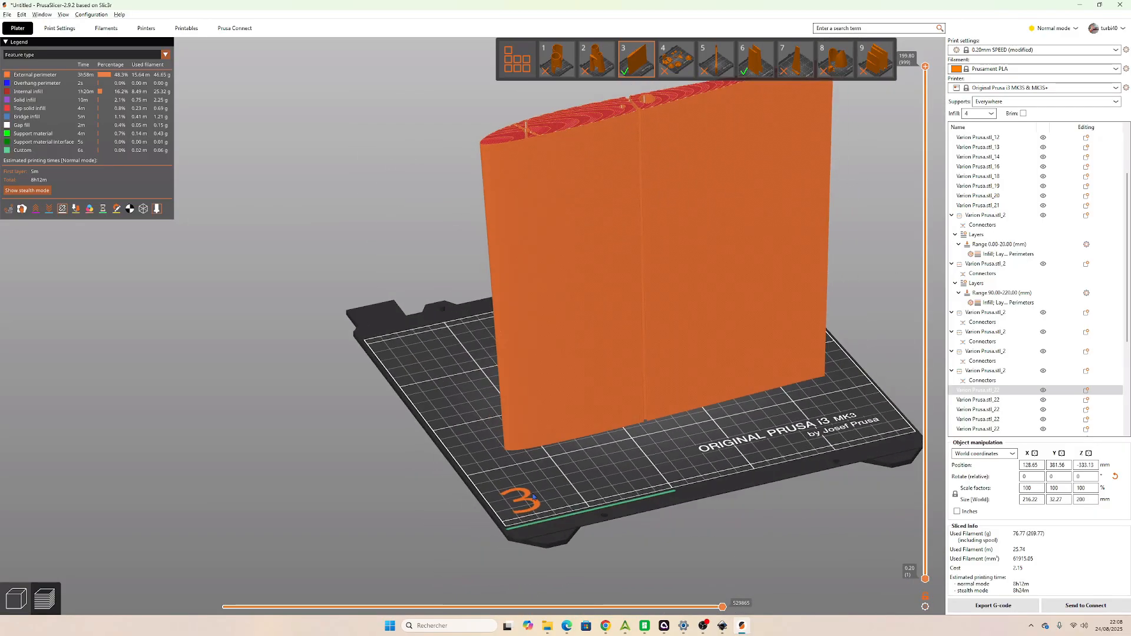
{"action": "left_click", "coordinate": [16, 598]}
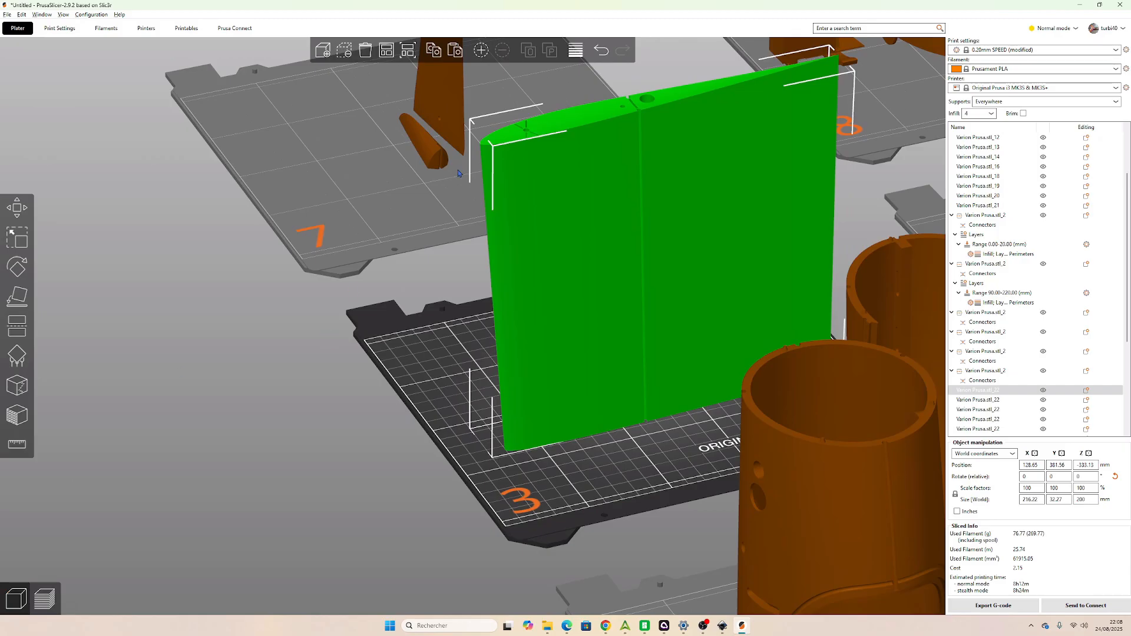
Add support material settings to the wing section on bed 3 and disable support generation for it.
{"action": "left_click_drag", "start_coordinate": [437, 271], "coordinate": [436, 337]}
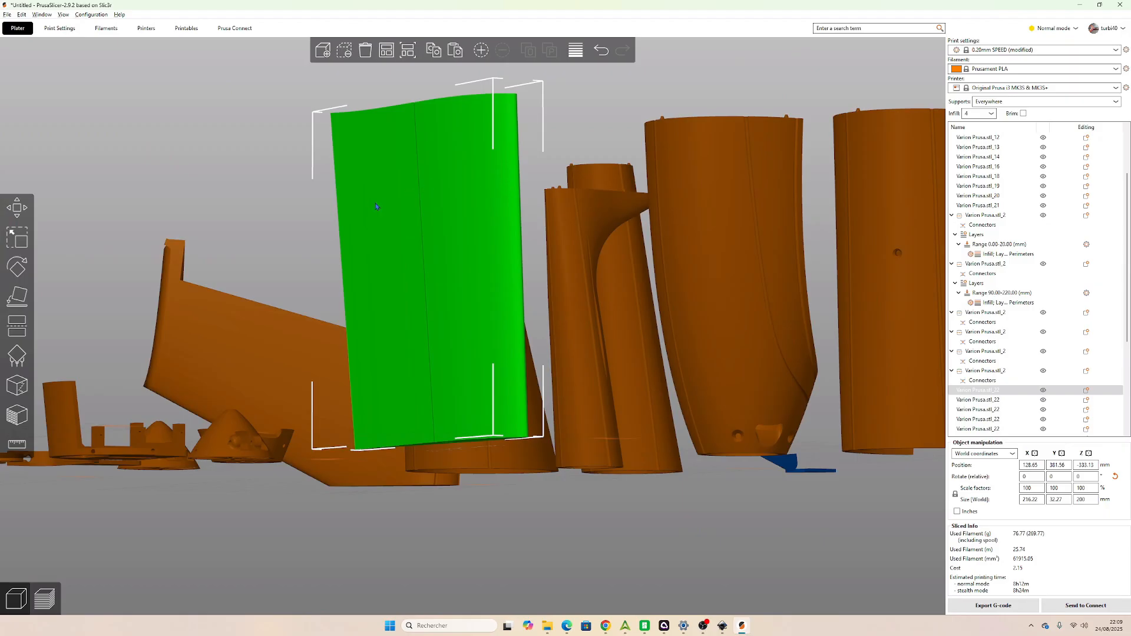
{"action": "left_click_drag", "start_coordinate": [356, 538], "coordinate": [447, 409]}
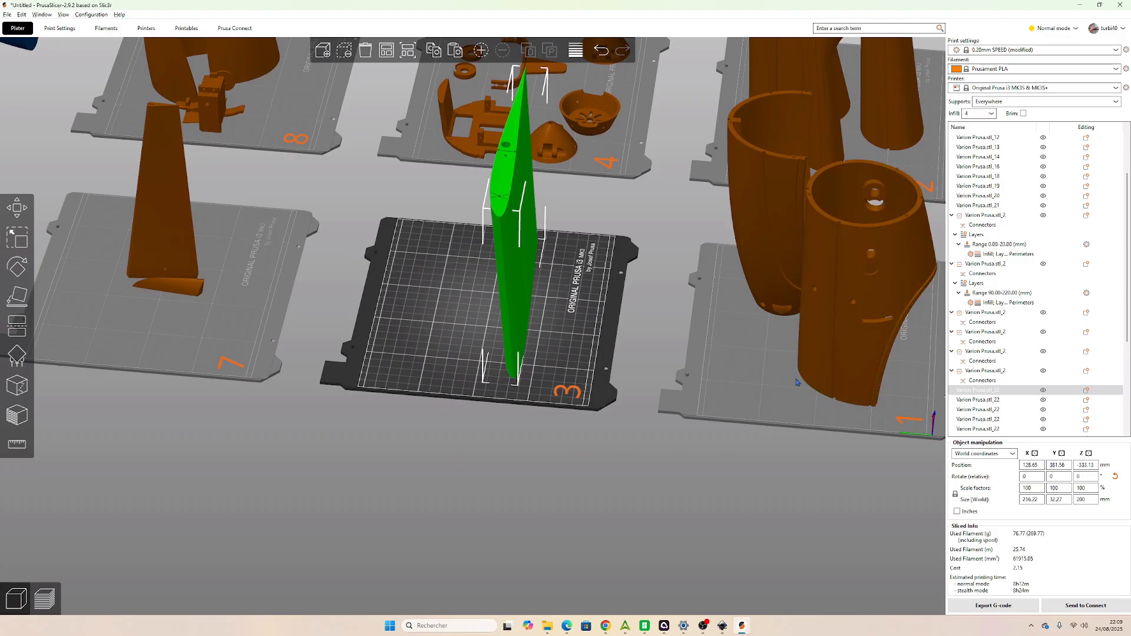
{"action": "left_click", "coordinate": [506, 468]}
{"action": "left_click", "coordinate": [511, 268]}
{"action": "right_click", "coordinate": [513, 267]}
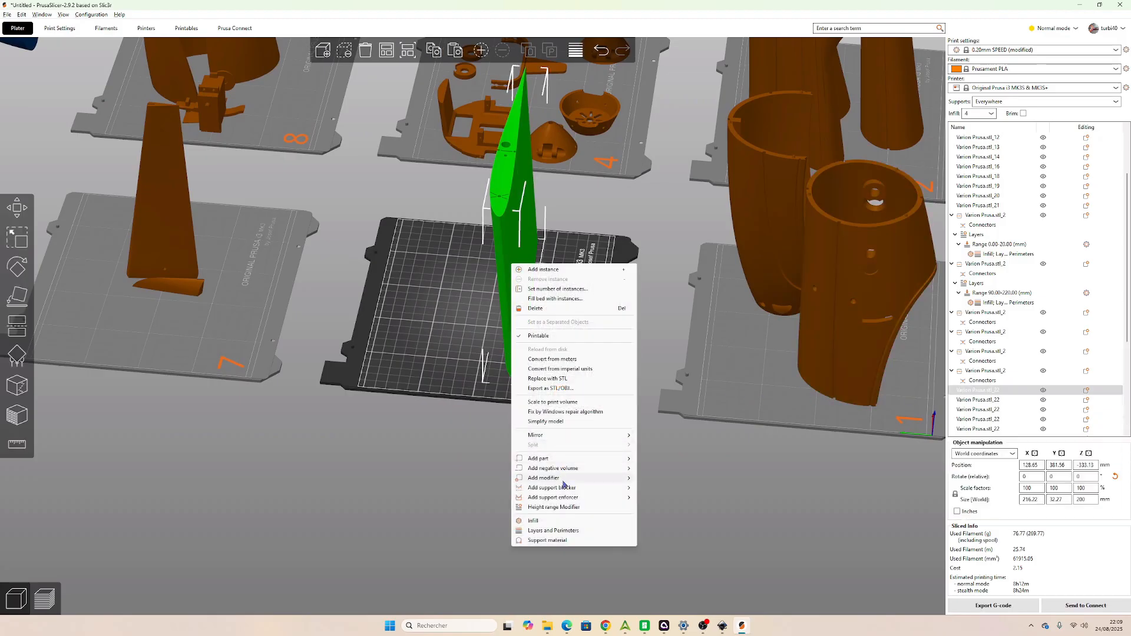
{"action": "left_click", "coordinate": [563, 540]}
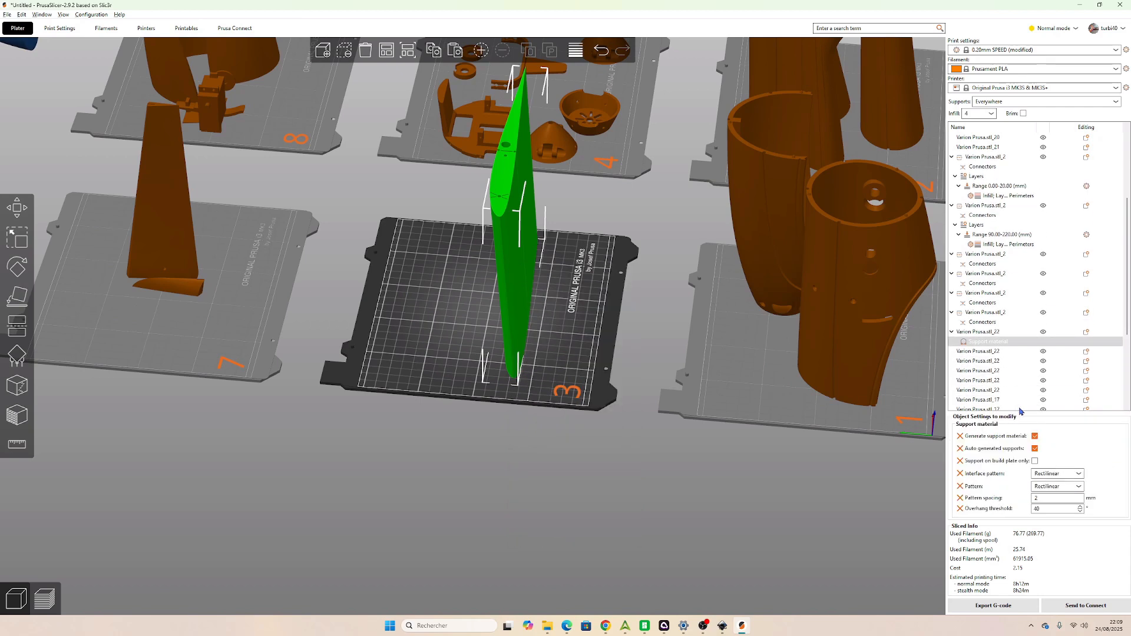
{"action": "left_click", "coordinate": [1035, 436]}
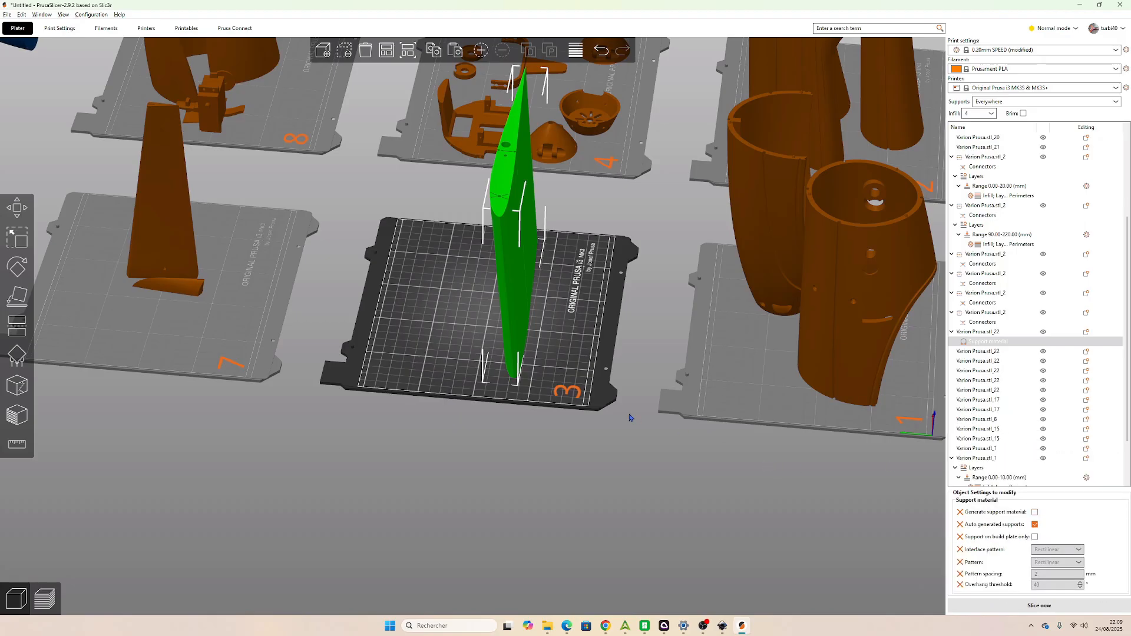
Reselect the wing section and slice bed 3 again without its supports.
{"action": "left_click_drag", "start_coordinate": [560, 338], "coordinate": [590, 316]}
{"action": "left_click", "coordinate": [607, 236]}
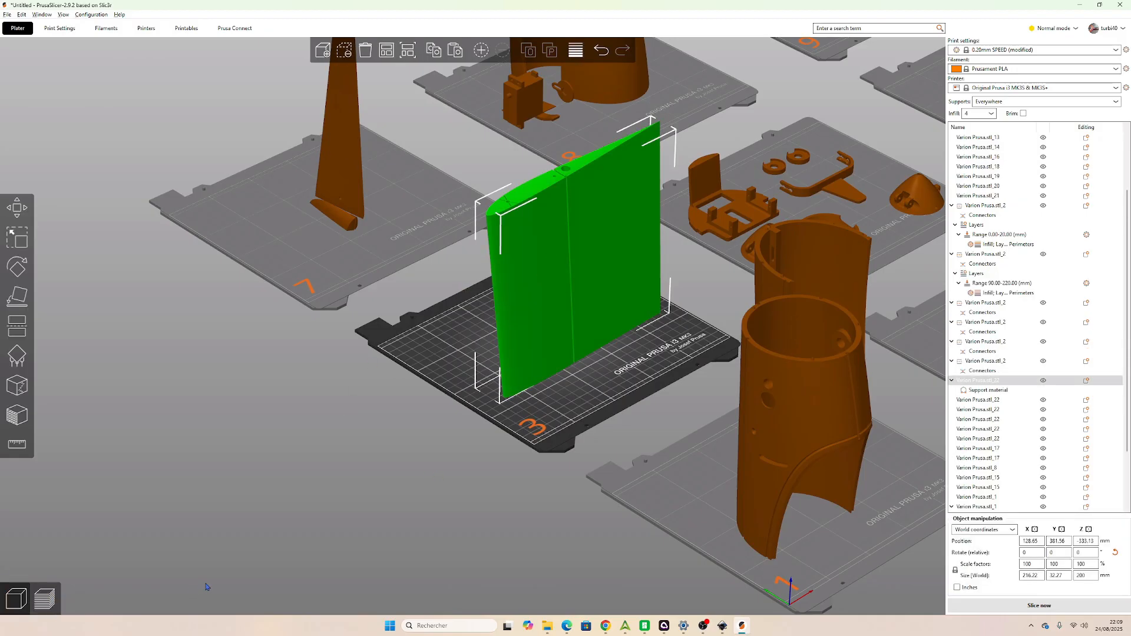
{"action": "left_click", "coordinate": [1039, 605]}
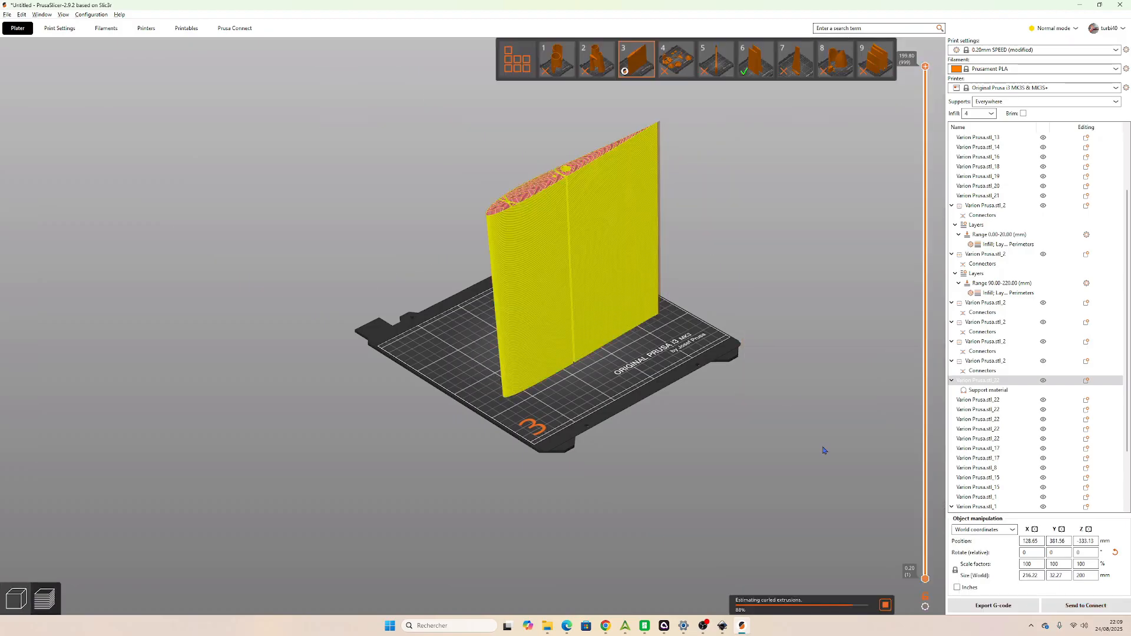
Lower the preview's top layer to about 113.8 mm to examine the wing's interior, and return to the editor.
{"action": "left_click_drag", "start_coordinate": [924, 66], "coordinate": [907, 328]}
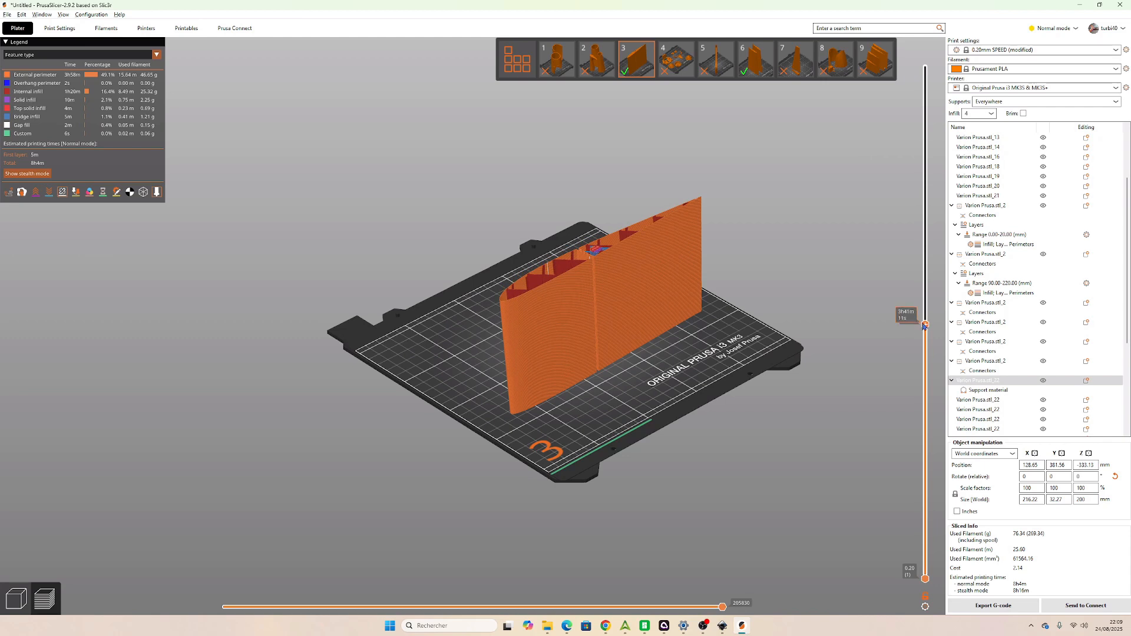
{"action": "left_click_drag", "start_coordinate": [927, 326], "coordinate": [927, 282]}
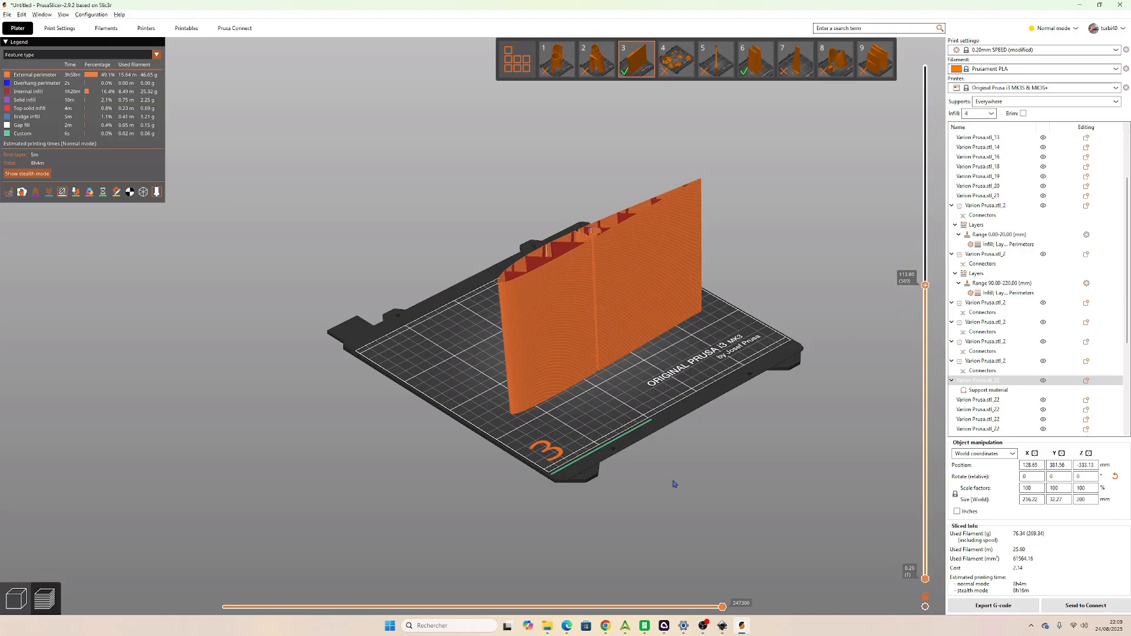
{"action": "left_click", "coordinate": [16, 598]}
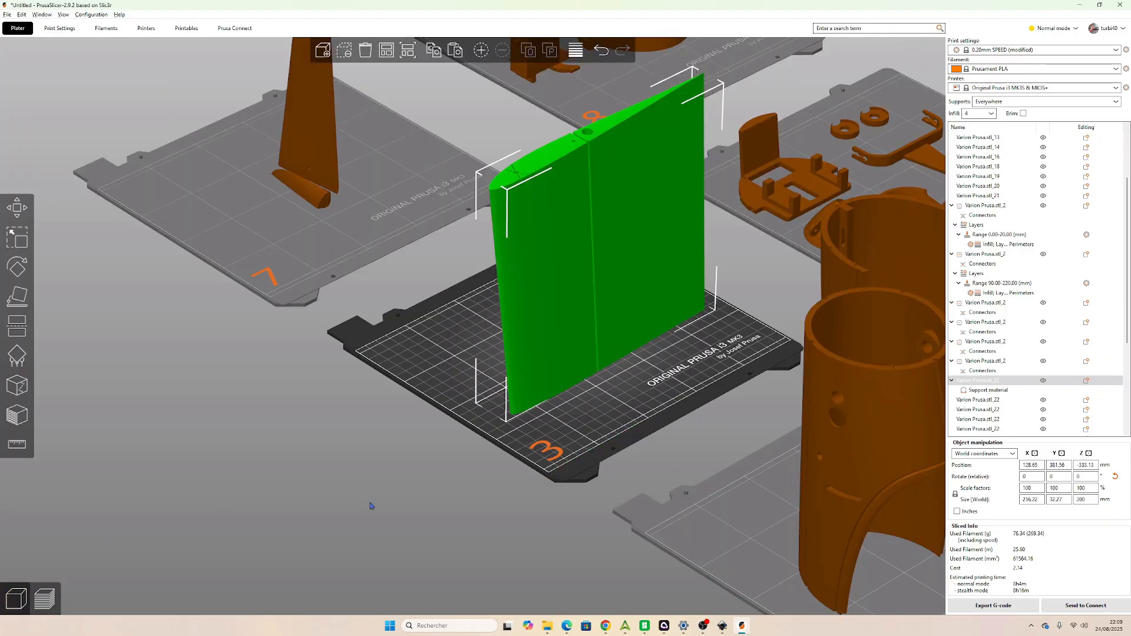
Add a height range modifier to the wing section, running from 98 mm to 103 mm.
{"action": "right_click", "coordinate": [601, 264]}
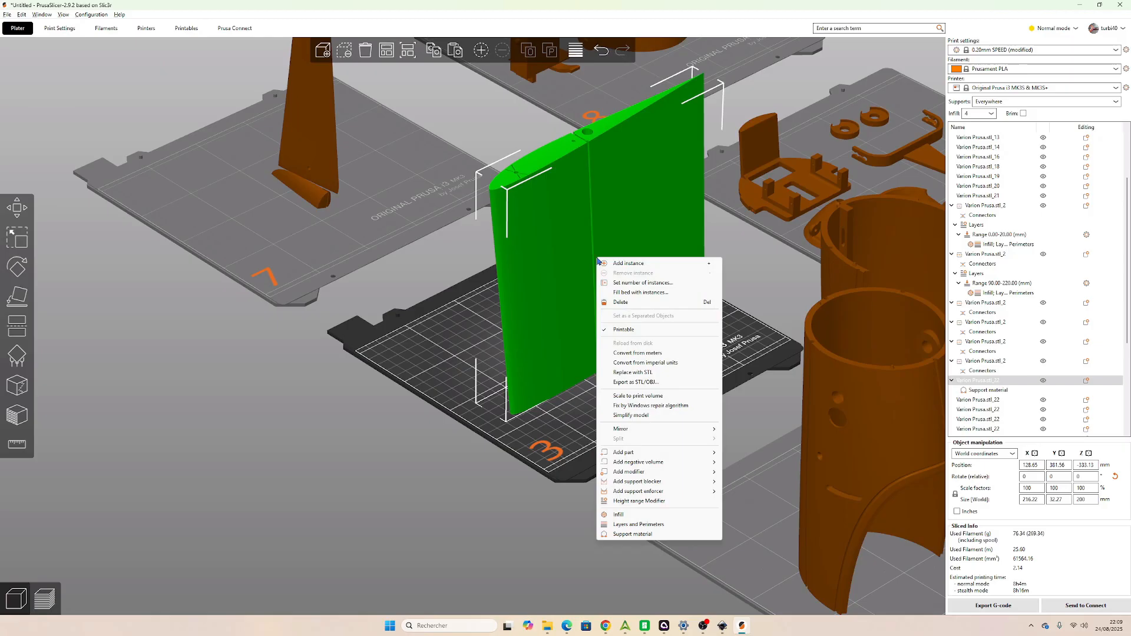
{"action": "left_click", "coordinate": [628, 501]}
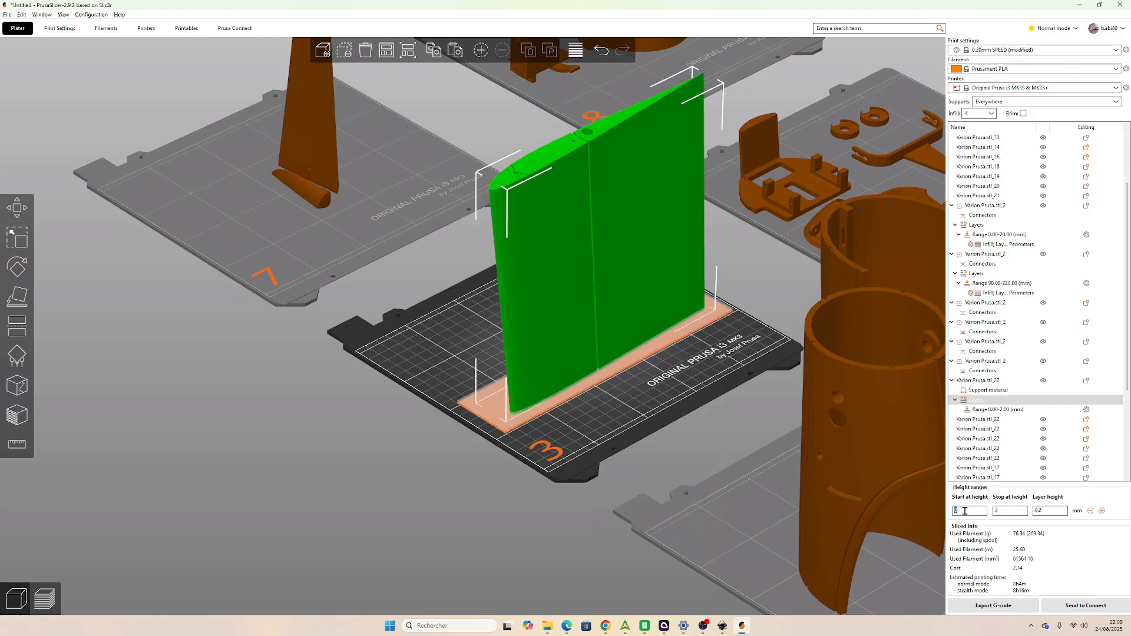
{"action": "type", "text": "98"}
{"action": "left_click", "coordinate": [1006, 512]}
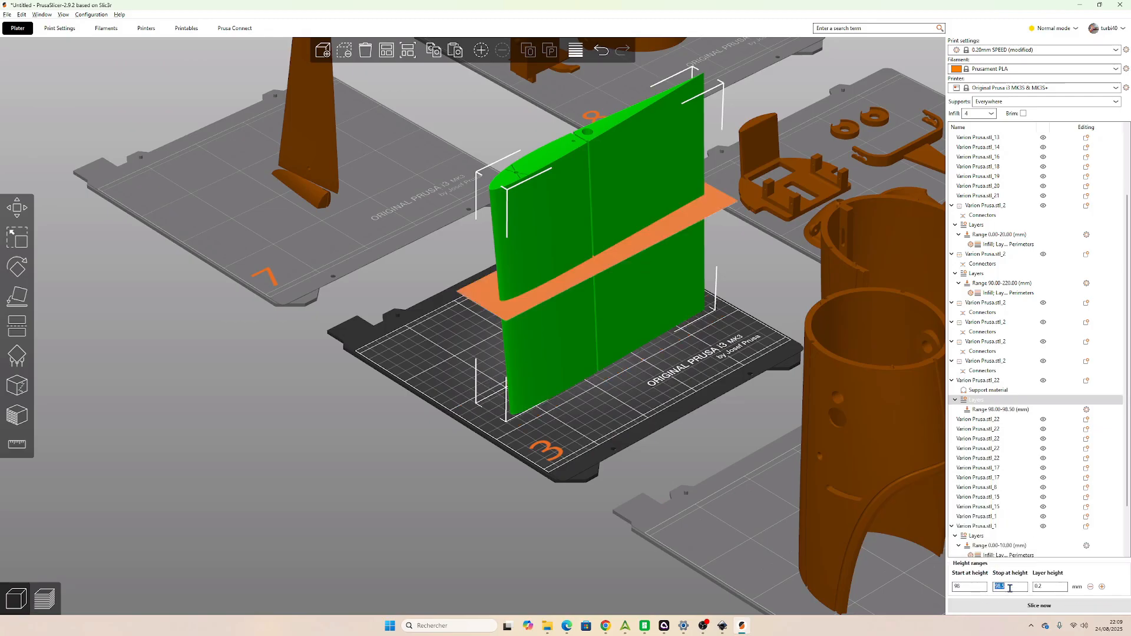
{"action": "type", "text": "103"}
Add Infill and Layers and Perimeters settings to the wing section's 98–103 mm height range.
{"action": "left_click", "coordinate": [984, 412]}
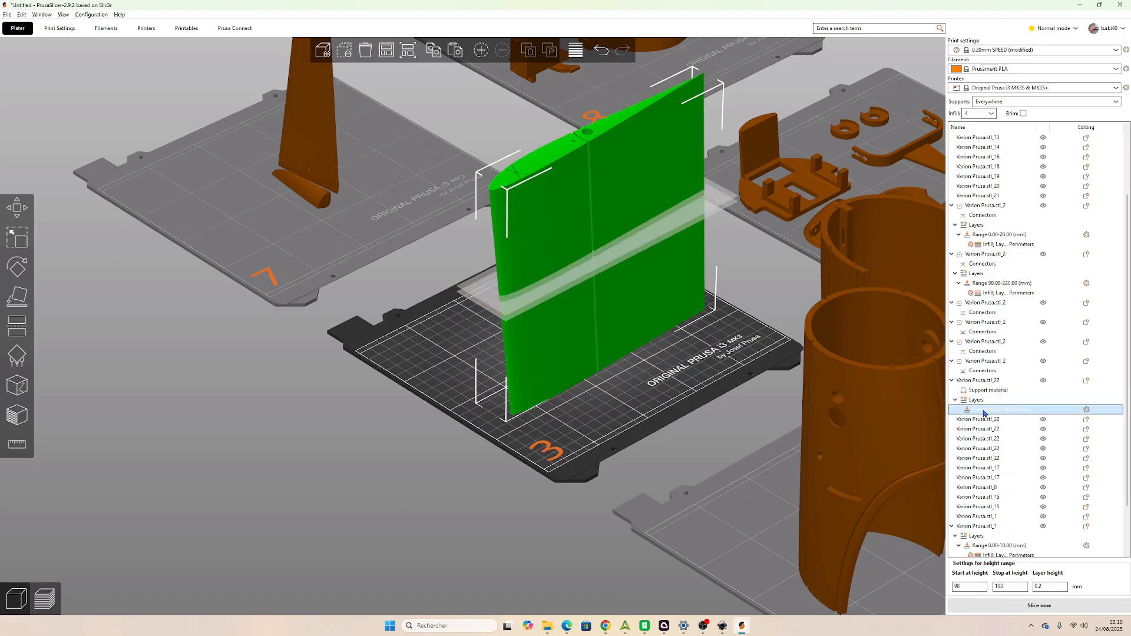
{"action": "left_click", "coordinate": [991, 420]}
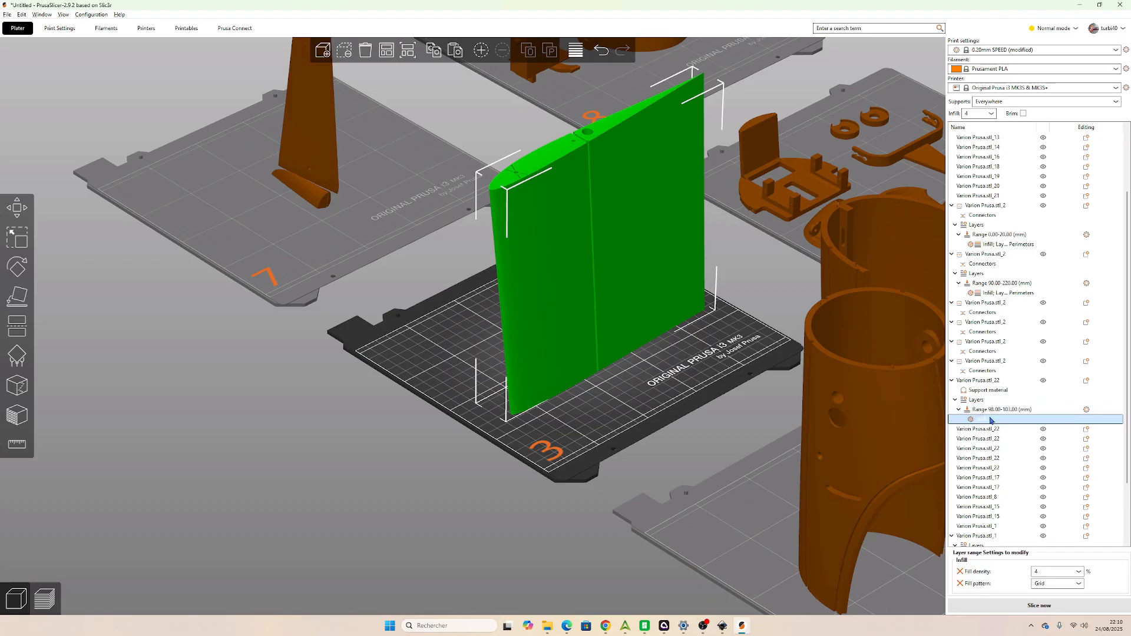
{"action": "right_click", "coordinate": [988, 411]}
{"action": "left_click", "coordinate": [998, 430]}
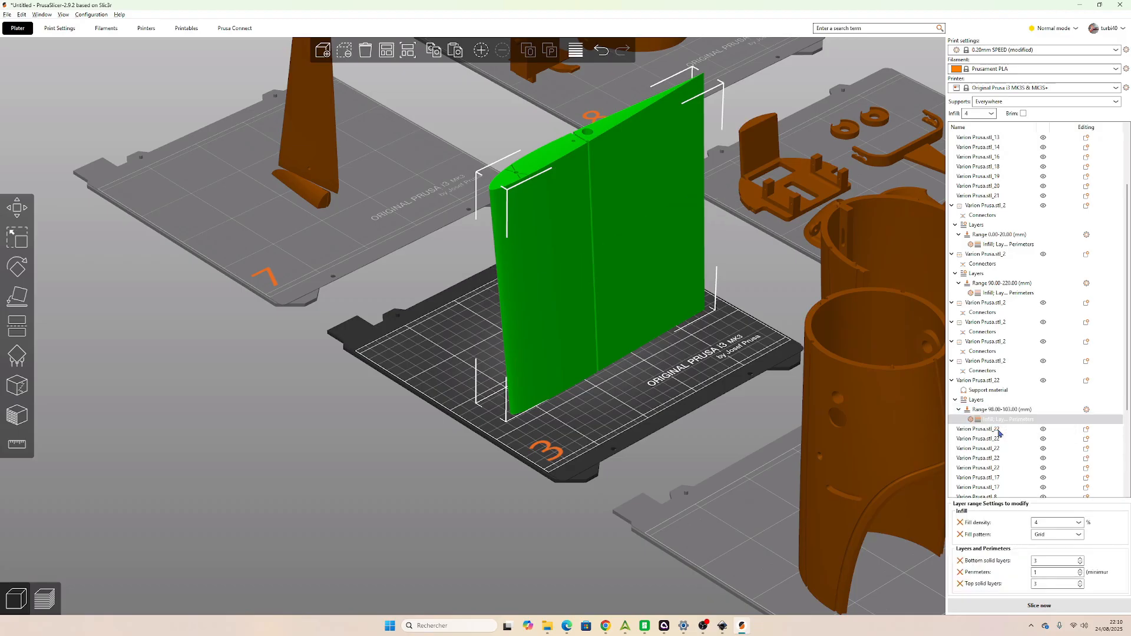
Set the wing section's 98–103 mm height range to 12% fill density and 2 perimeters.
{"action": "double_click", "coordinate": [1071, 523]}
{"action": "type", "text": "12"}
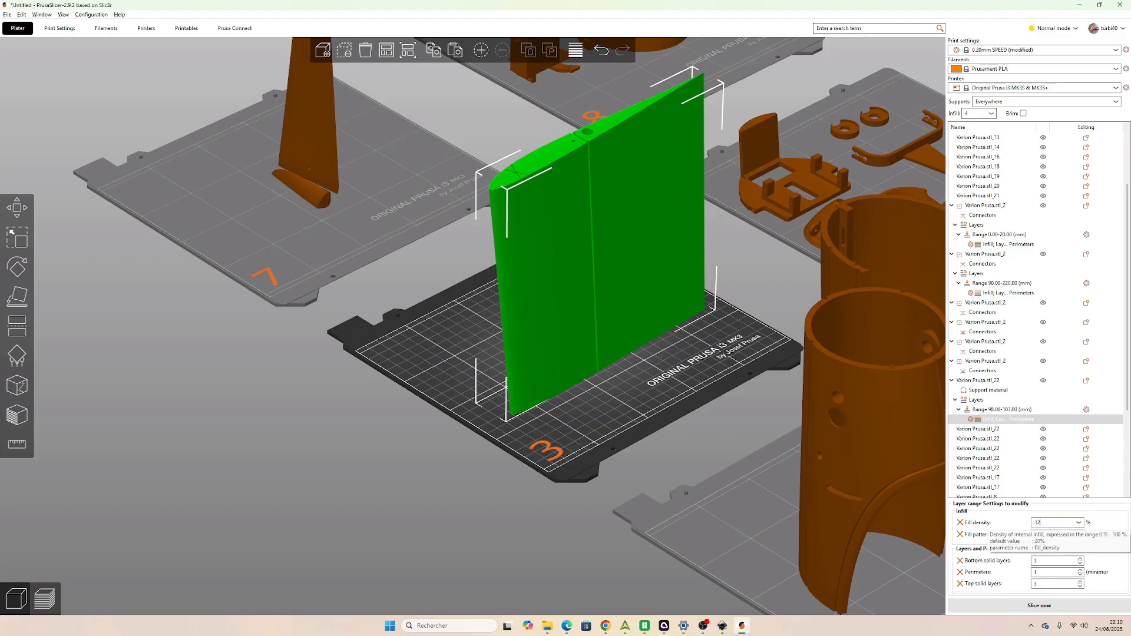
{"action": "left_click", "coordinate": [1080, 569]}
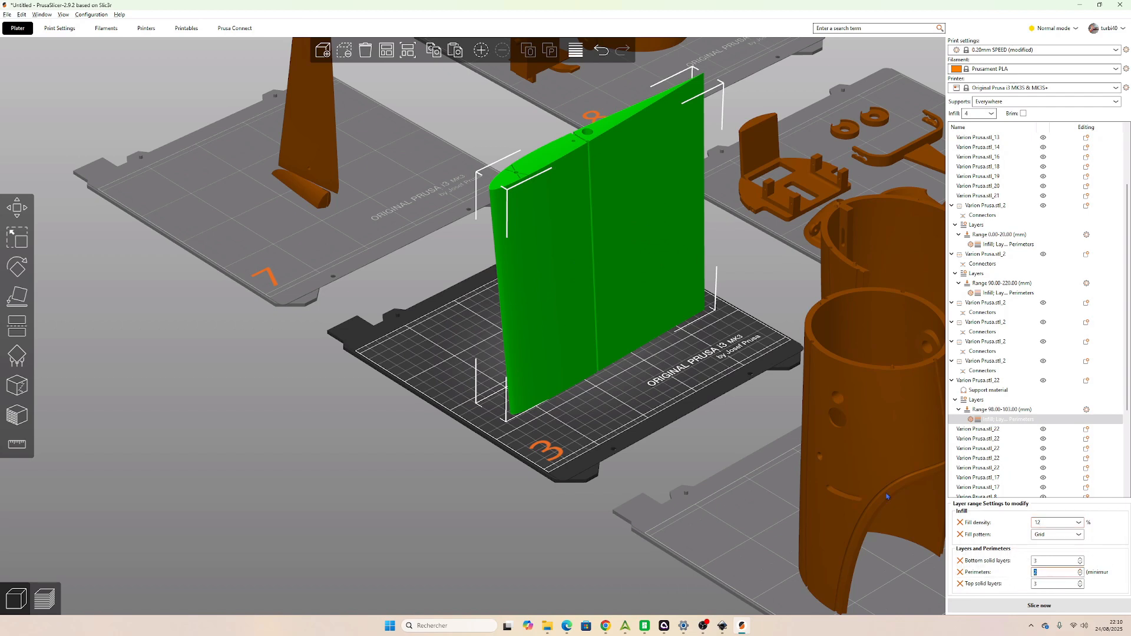
Reopen the wing section's height ranges and add a second range after the 98–103 mm one.
{"action": "left_click", "coordinate": [579, 422]}
{"action": "left_click", "coordinate": [581, 287]}
{"action": "right_click", "coordinate": [581, 285]}
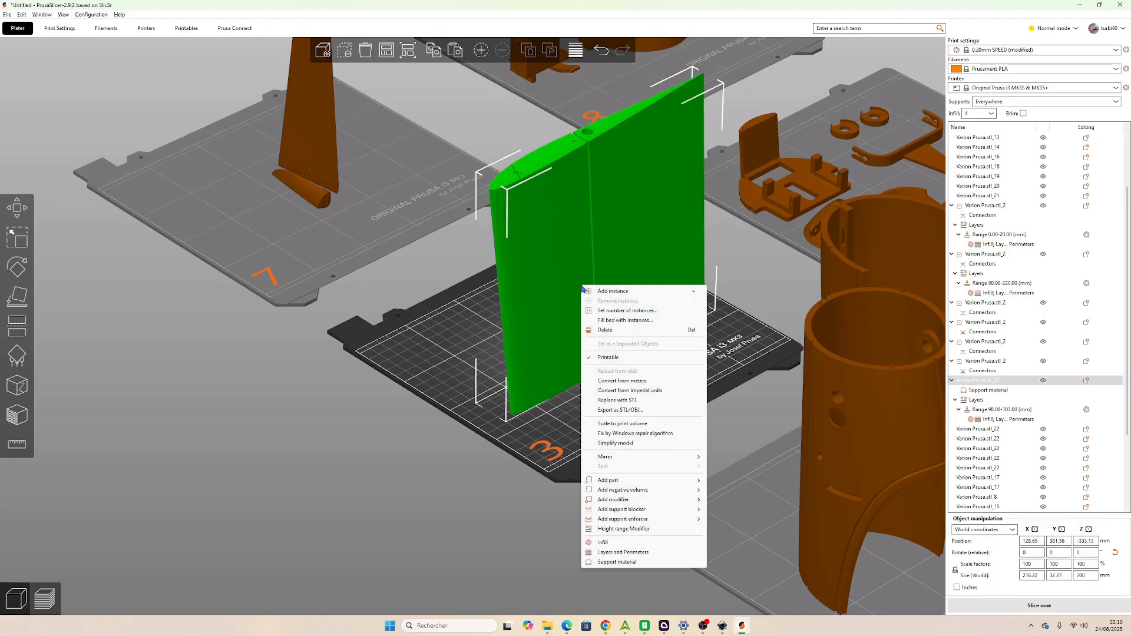
{"action": "left_click", "coordinate": [624, 529]}
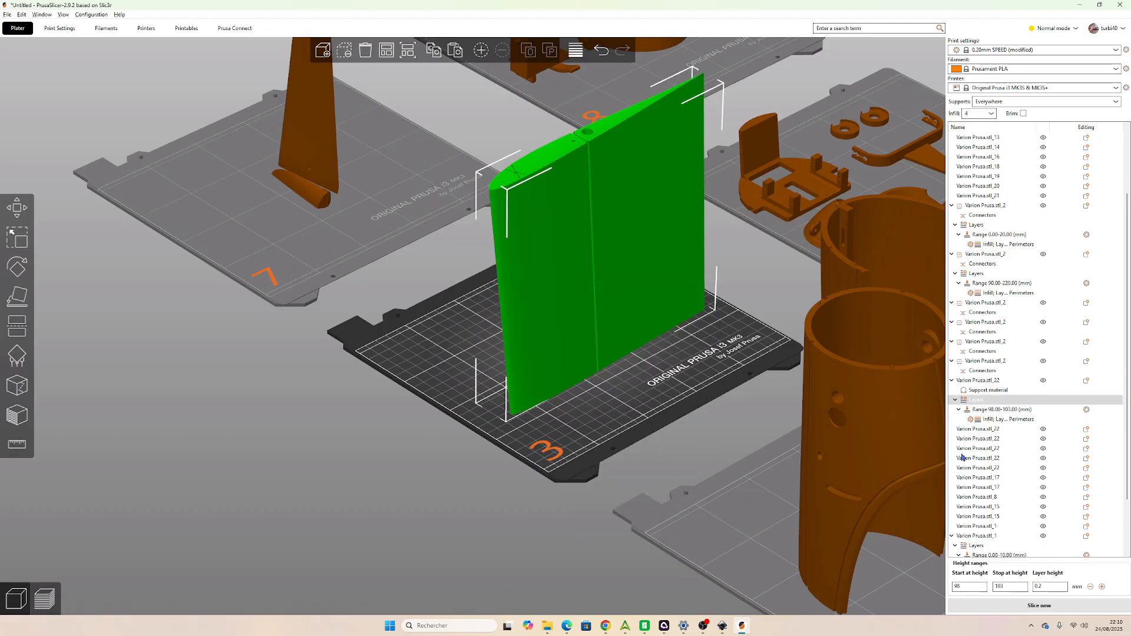
{"action": "left_click", "coordinate": [989, 410]}
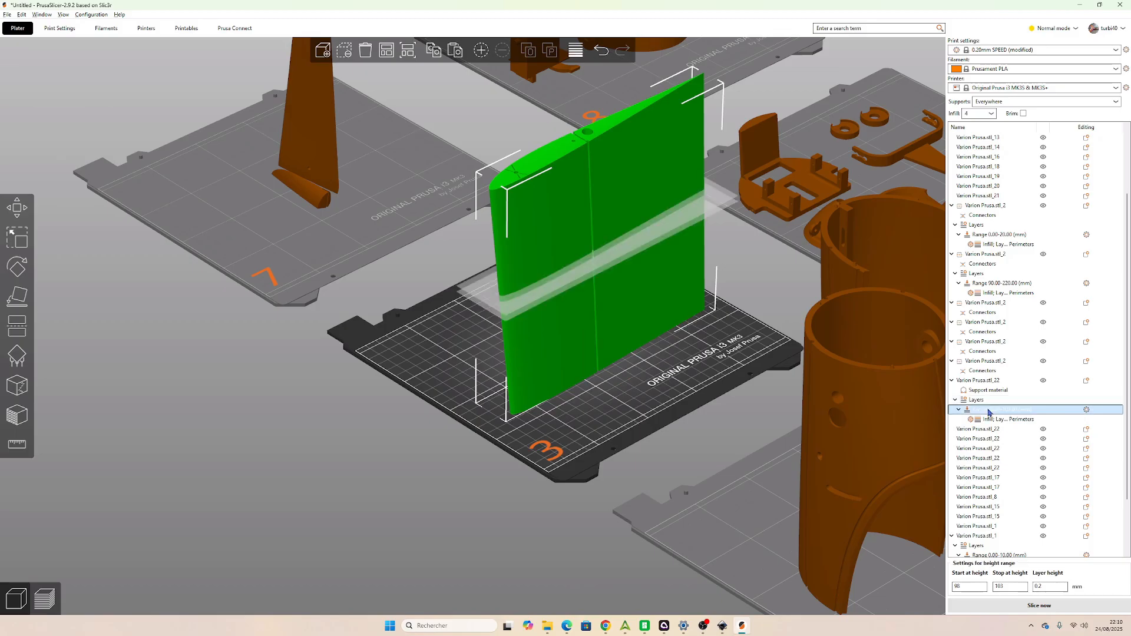
{"action": "left_click", "coordinate": [989, 400]}
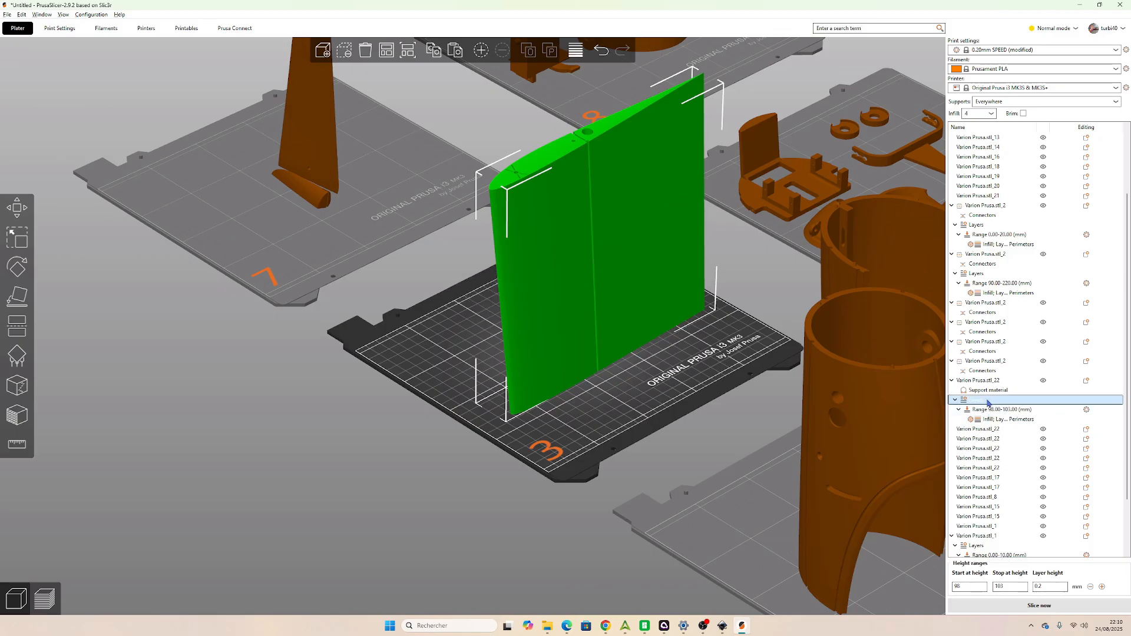
{"action": "left_click", "coordinate": [1101, 588]}
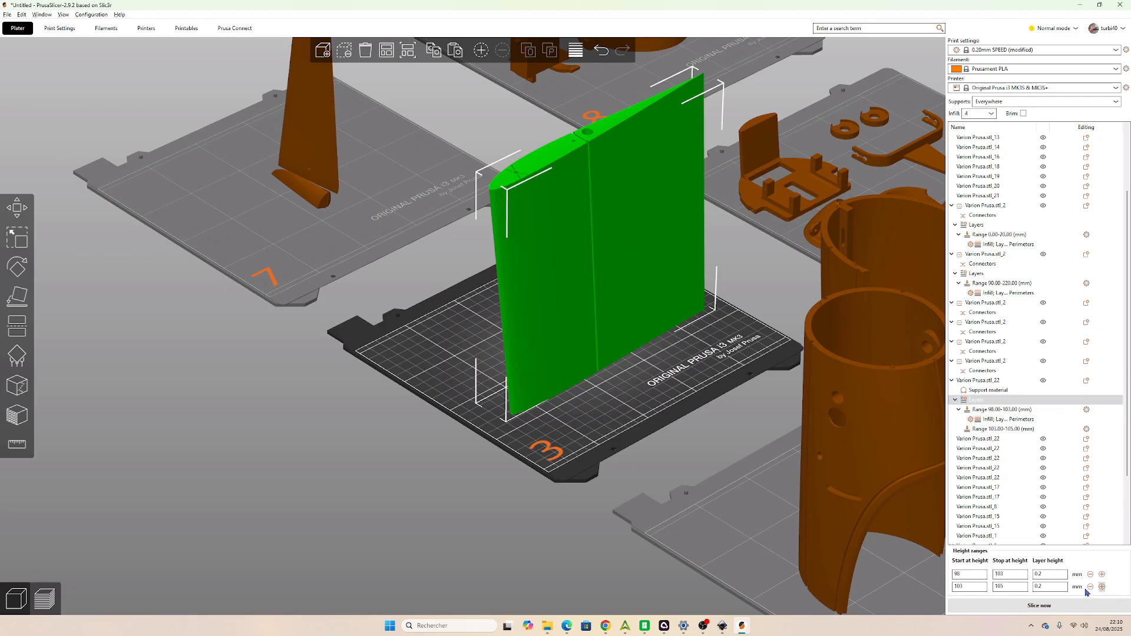
Redefine the wing section's ranges so the one with modified settings spans 190–200 mm and the new one starts at 98 mm.
{"action": "left_click", "coordinate": [968, 575]}
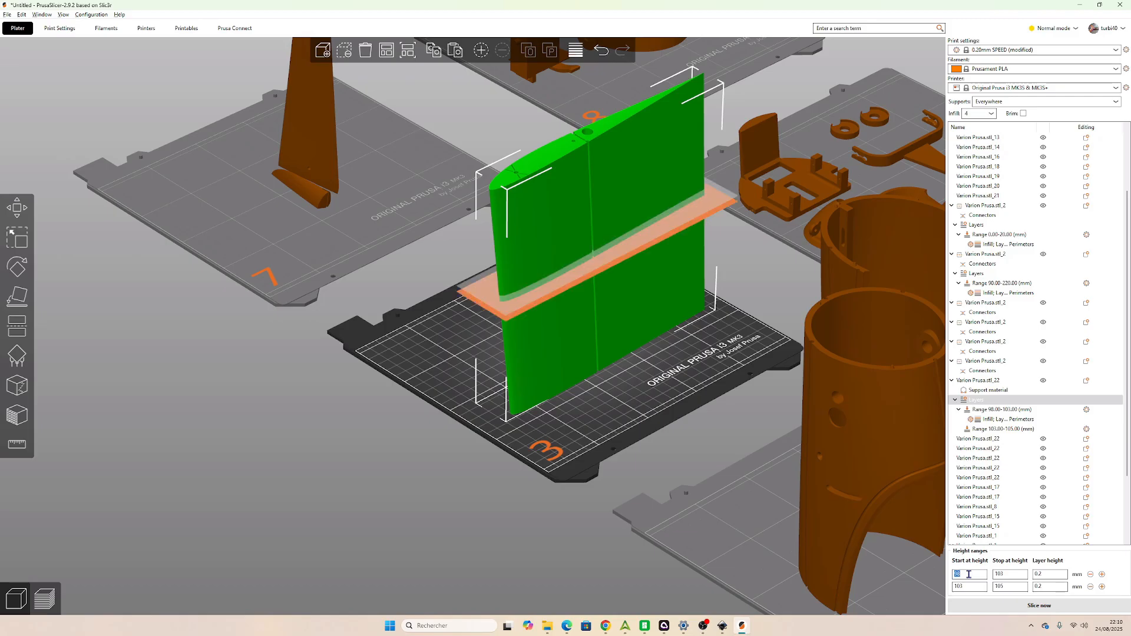
{"action": "type", "text": "190"}
{"action": "left_click", "coordinate": [1012, 573]}
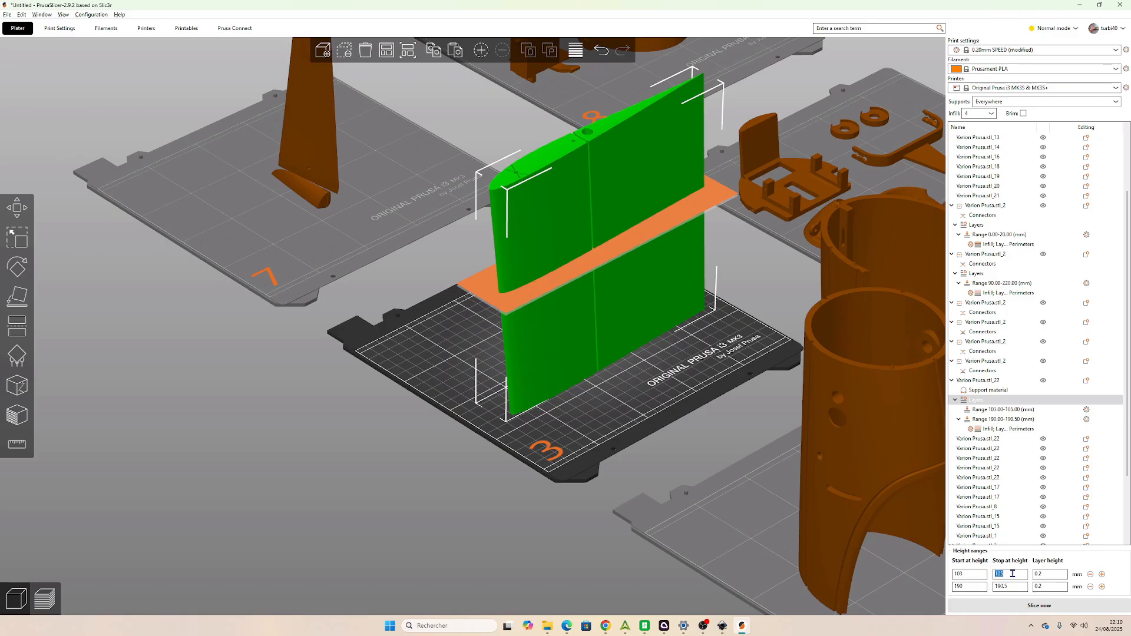
{"action": "left_click", "coordinate": [976, 575]}
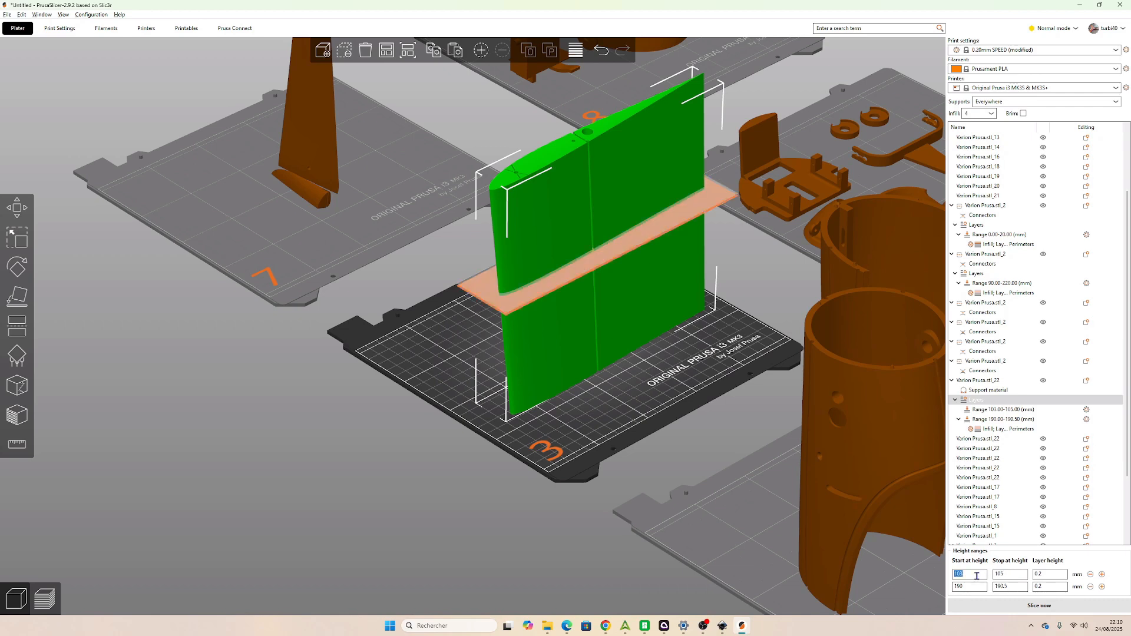
{"action": "type", "text": "98"}
{"action": "left_click", "coordinate": [971, 587]}
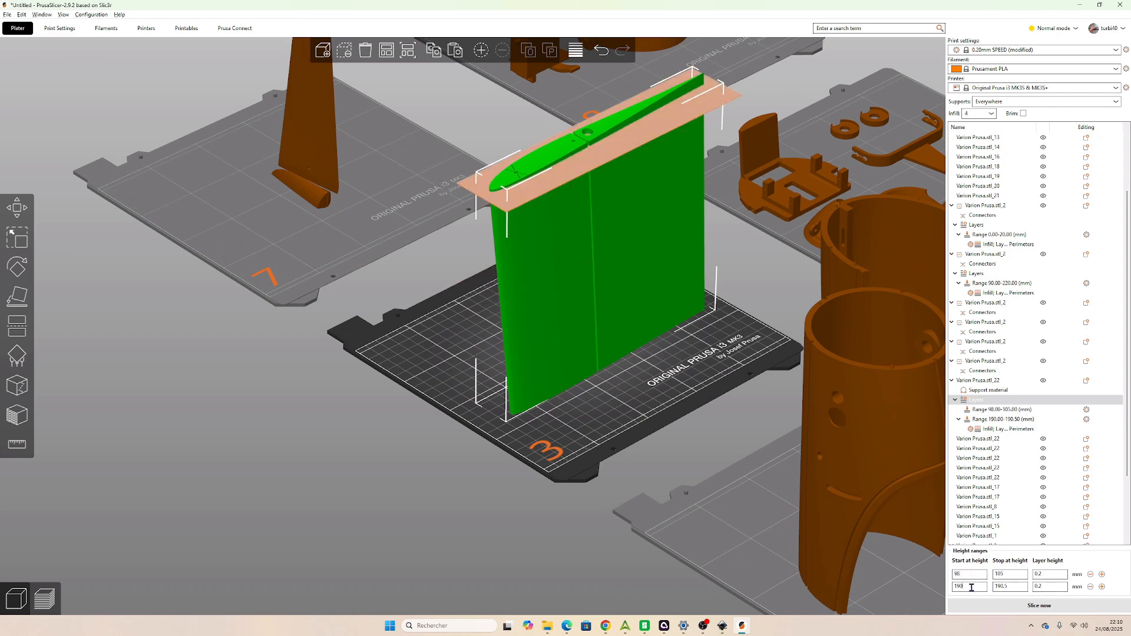
{"action": "double_click", "coordinate": [1003, 587]}
{"action": "type", "text": "200"}
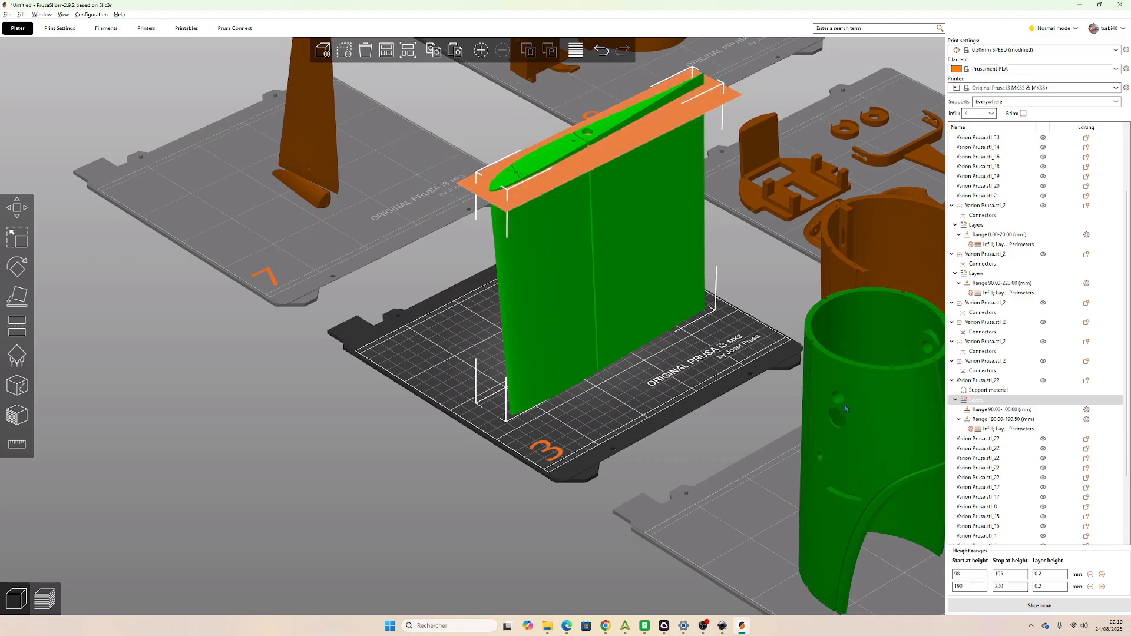
Set the start height of the wing section's upper range to 188 mm.
{"action": "left_click_drag", "start_coordinate": [647, 328], "coordinate": [639, 308]}
{"action": "left_click_drag", "start_coordinate": [609, 428], "coordinate": [612, 426]}
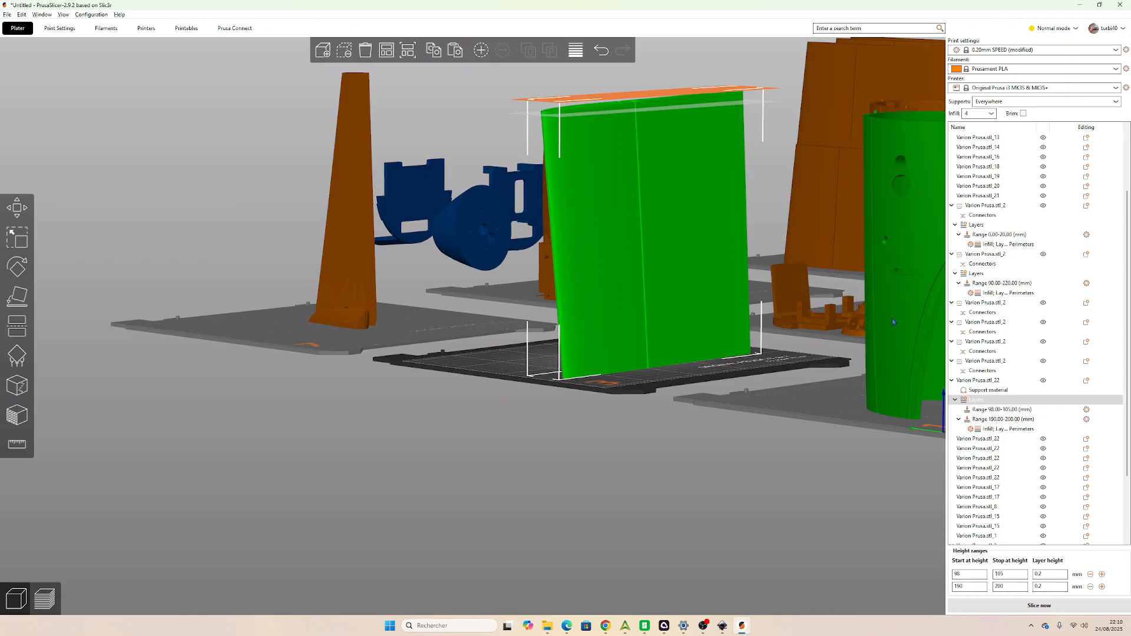
{"action": "double_click", "coordinate": [971, 586]}
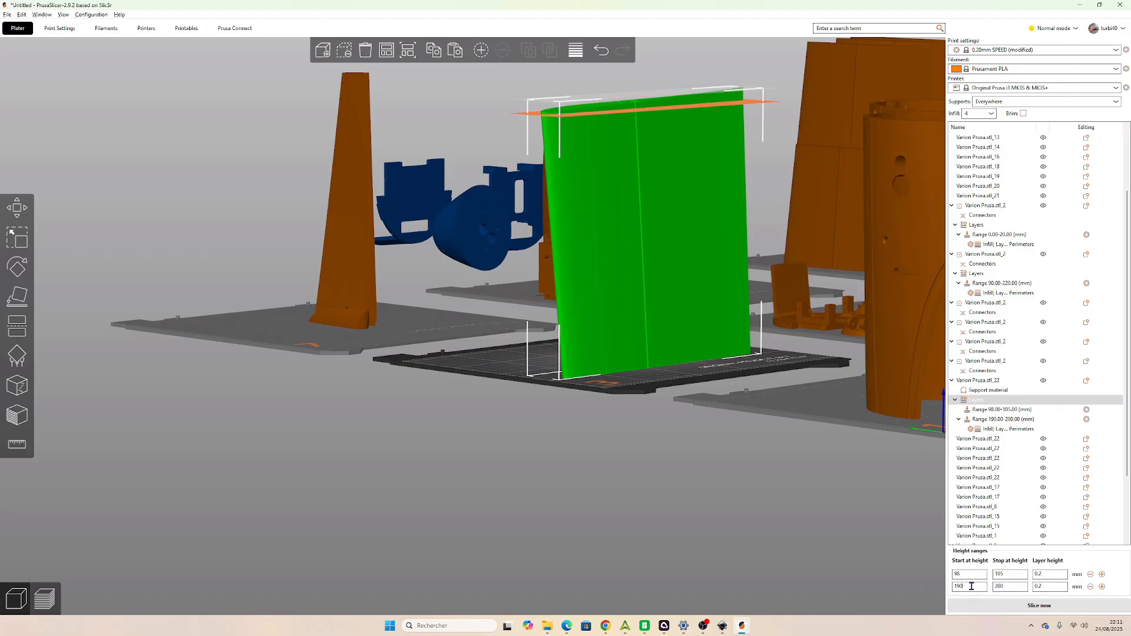
{"action": "type", "text": "188"}
{"action": "left_click", "coordinate": [632, 504]}
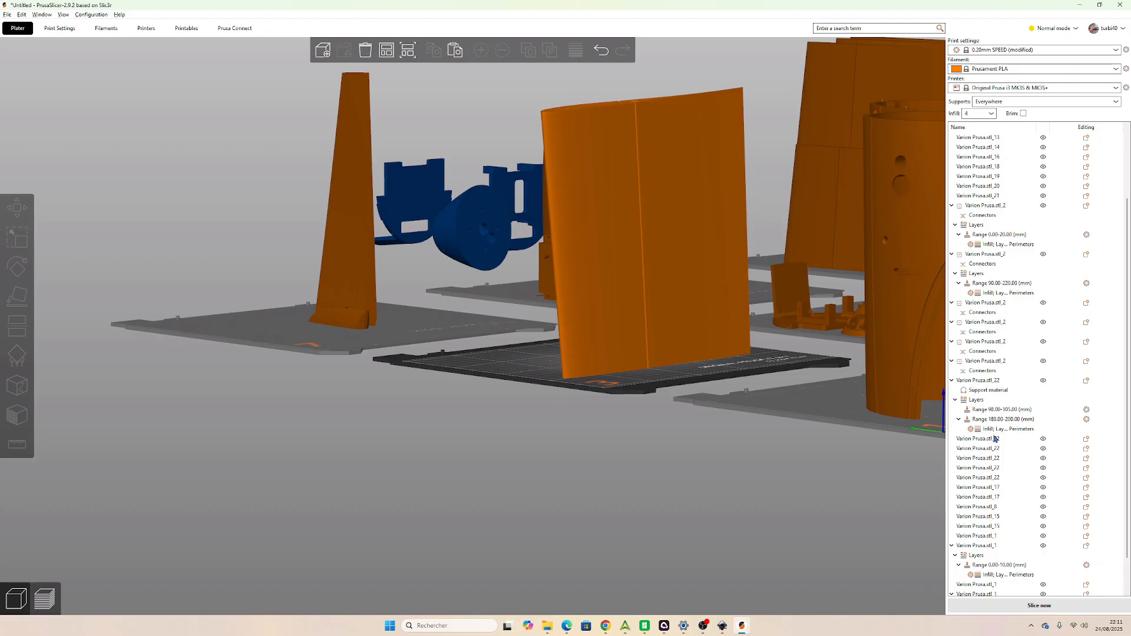
Add Infill and Layers and Perimeters settings to the wing section's 98–105 mm height range.
{"action": "left_click", "coordinate": [999, 410]}
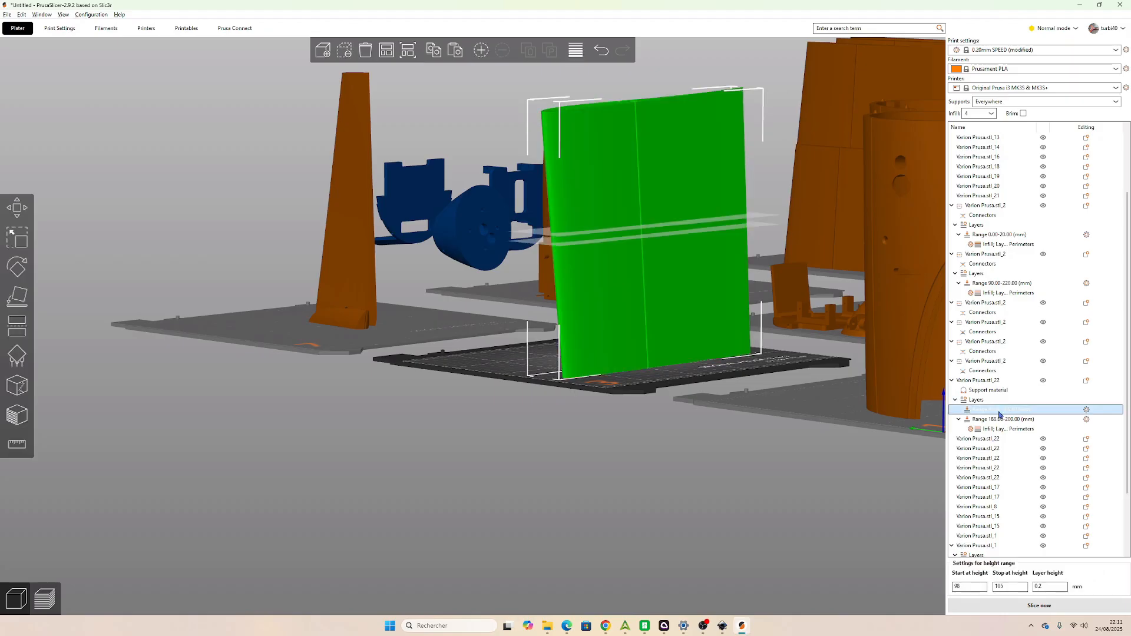
{"action": "right_click", "coordinate": [1000, 414]}
{"action": "left_click", "coordinate": [1011, 420]}
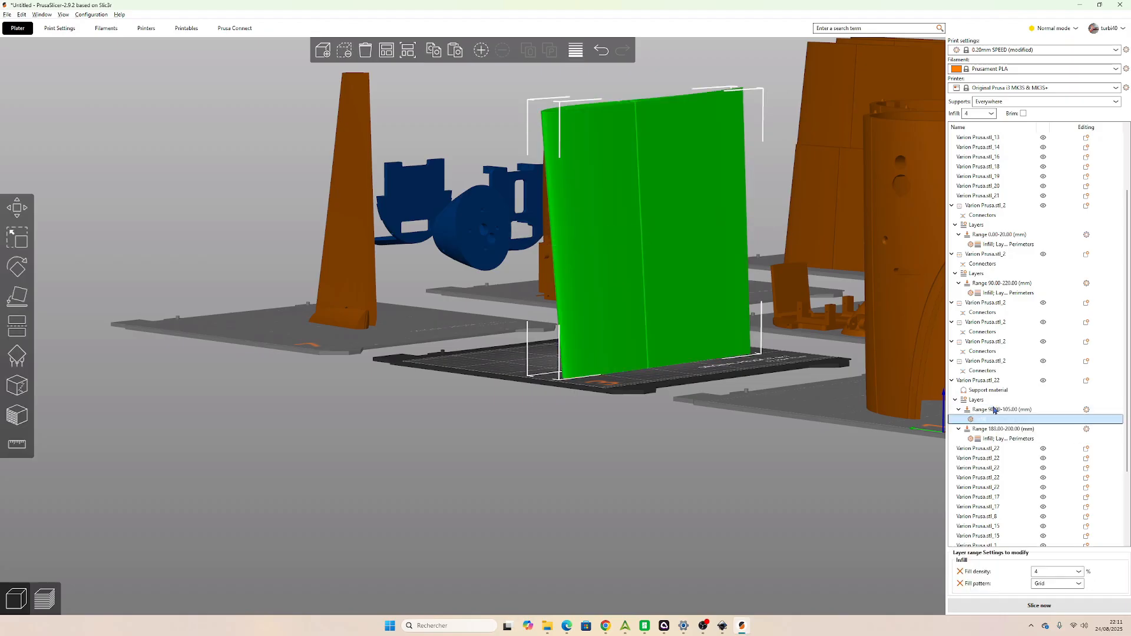
{"action": "left_click", "coordinate": [1014, 430]}
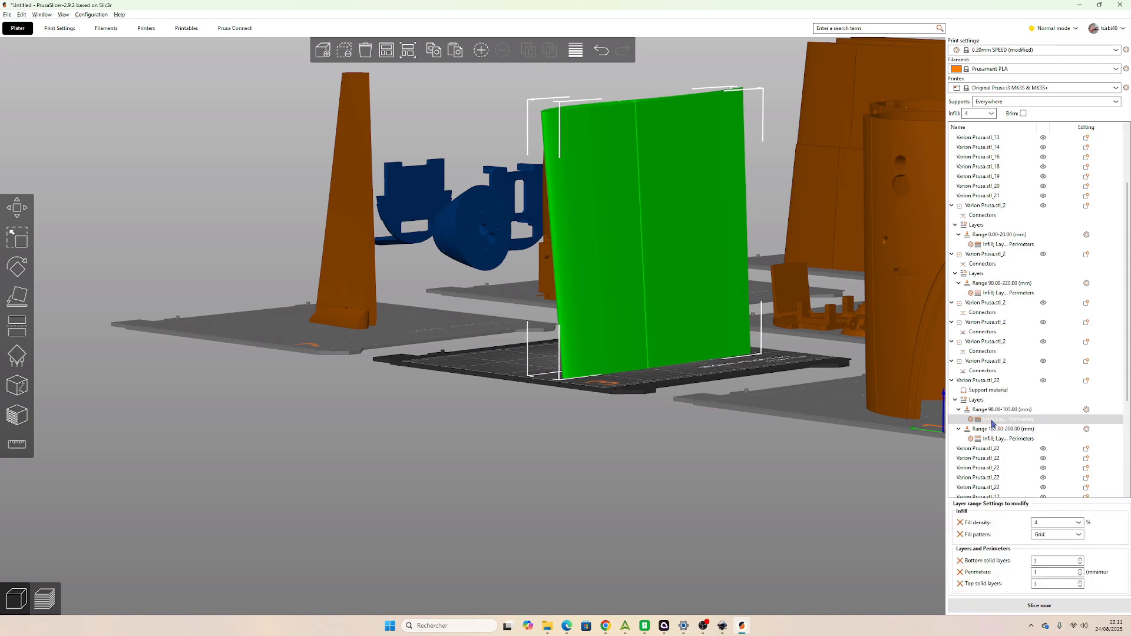
Set the 98–105 mm range to 12% fill density and 2 perimeters, and compare it with the upper range's settings.
{"action": "left_click", "coordinate": [1057, 523]}
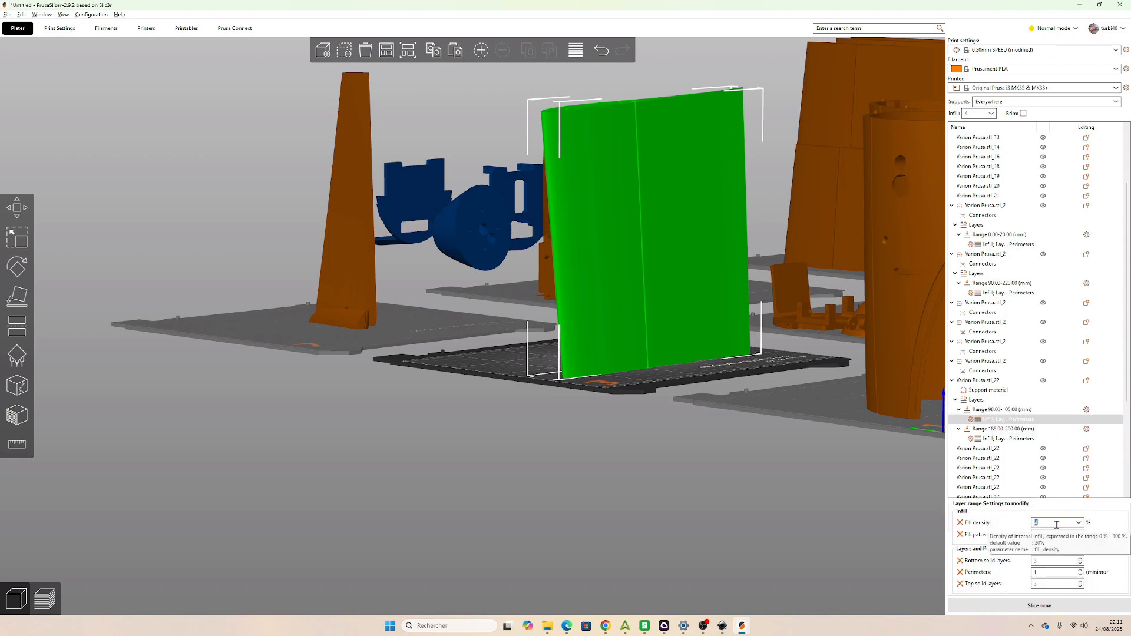
{"action": "type", "text": "12"}
{"action": "left_click", "coordinate": [1080, 569]}
{"action": "left_click", "coordinate": [992, 442]}
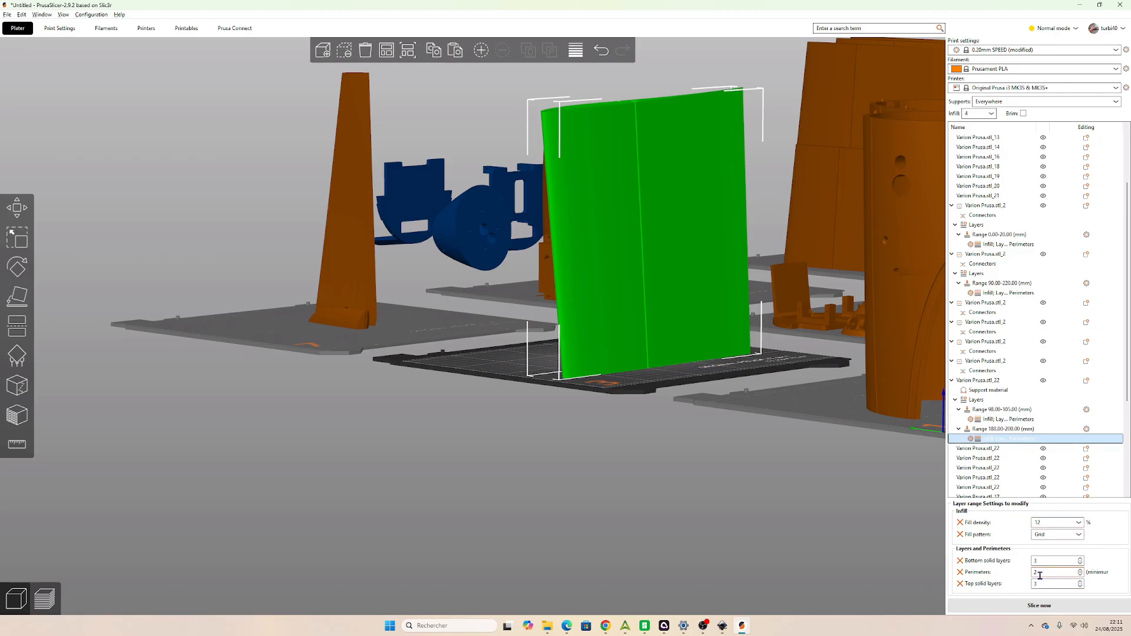
{"action": "left_click", "coordinate": [1004, 421]}
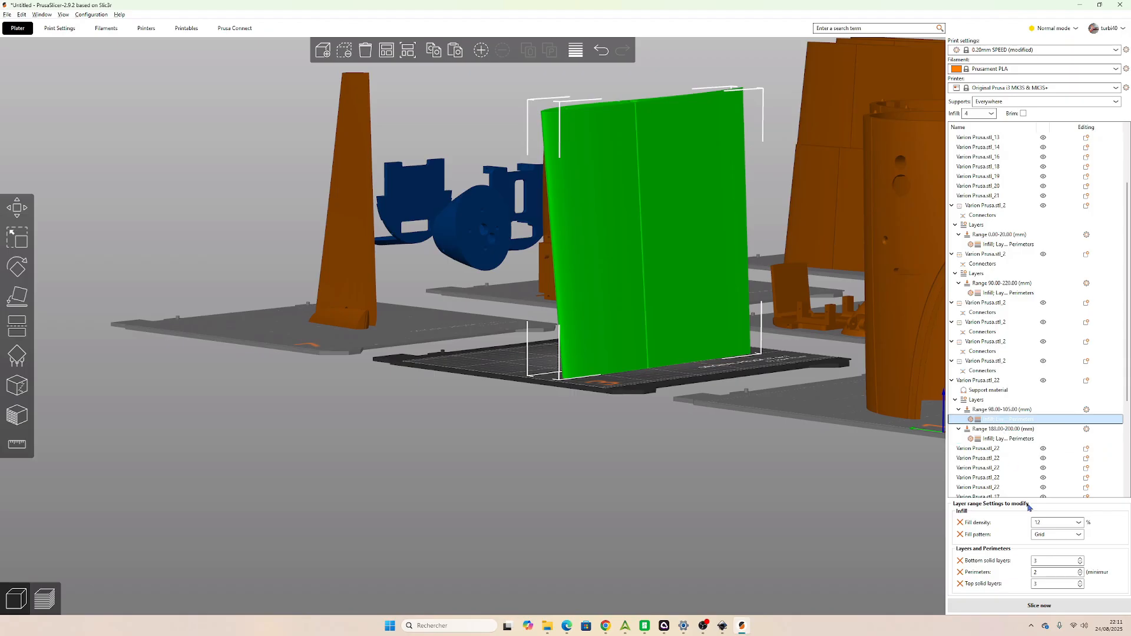
Slice bed 3 and raise the preview's top layer to 199.80 mm to examine the wing's top surface.
{"action": "left_click_drag", "start_coordinate": [757, 467], "coordinate": [751, 490]}
{"action": "left_click", "coordinate": [750, 490]}
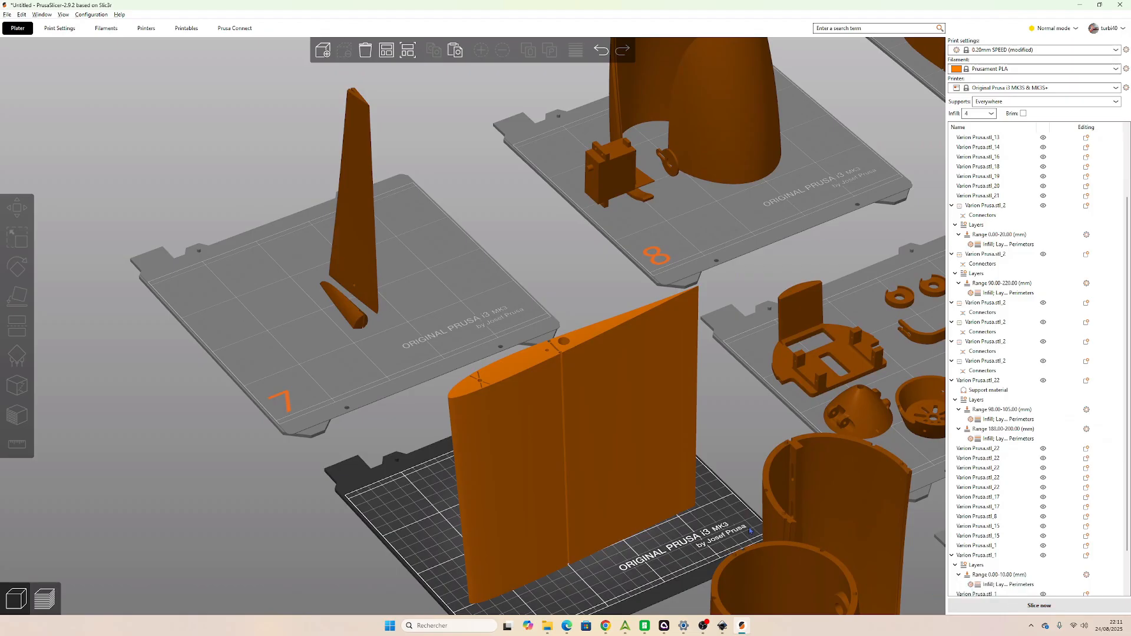
{"action": "left_click", "coordinate": [1036, 606]}
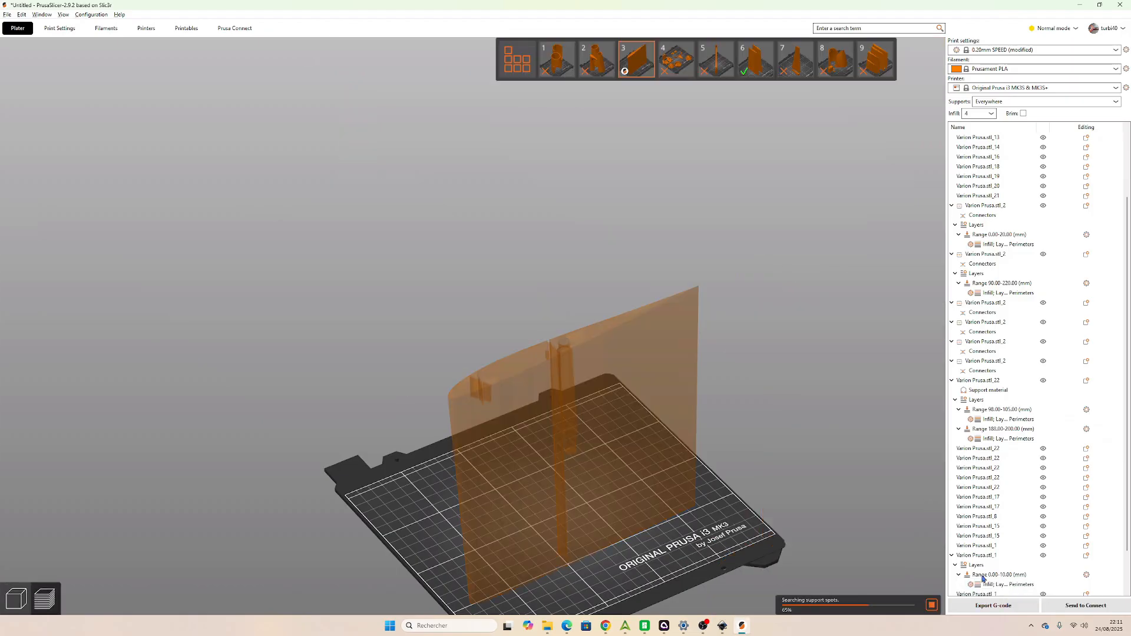
{"action": "left_click_drag", "start_coordinate": [818, 411], "coordinate": [798, 213]}
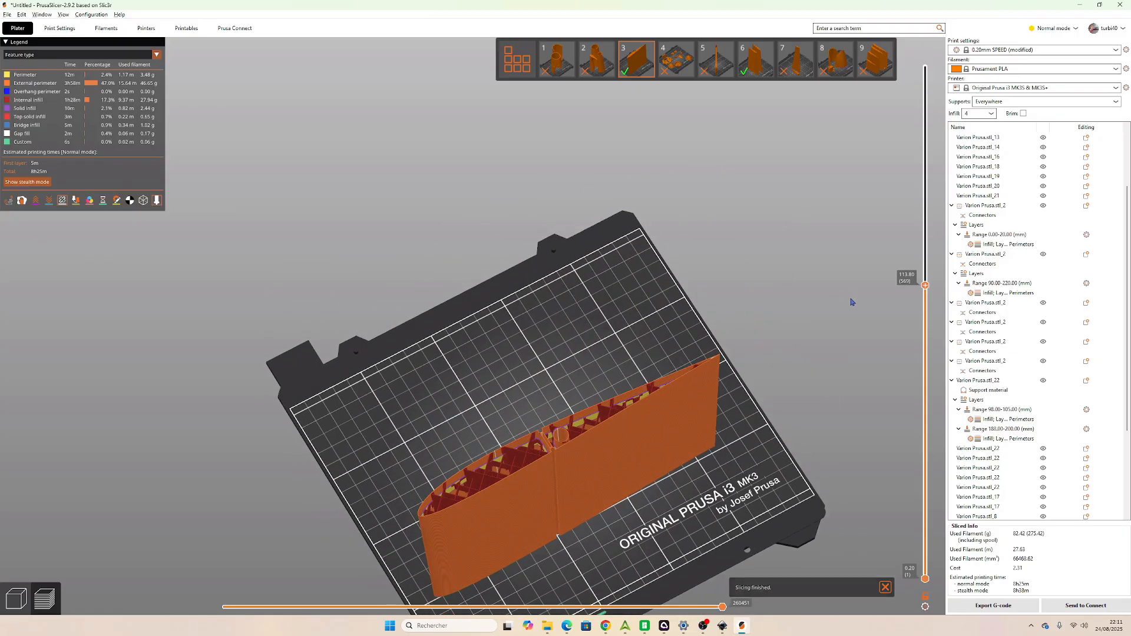
{"action": "left_click_drag", "start_coordinate": [925, 285], "coordinate": [936, 67]}
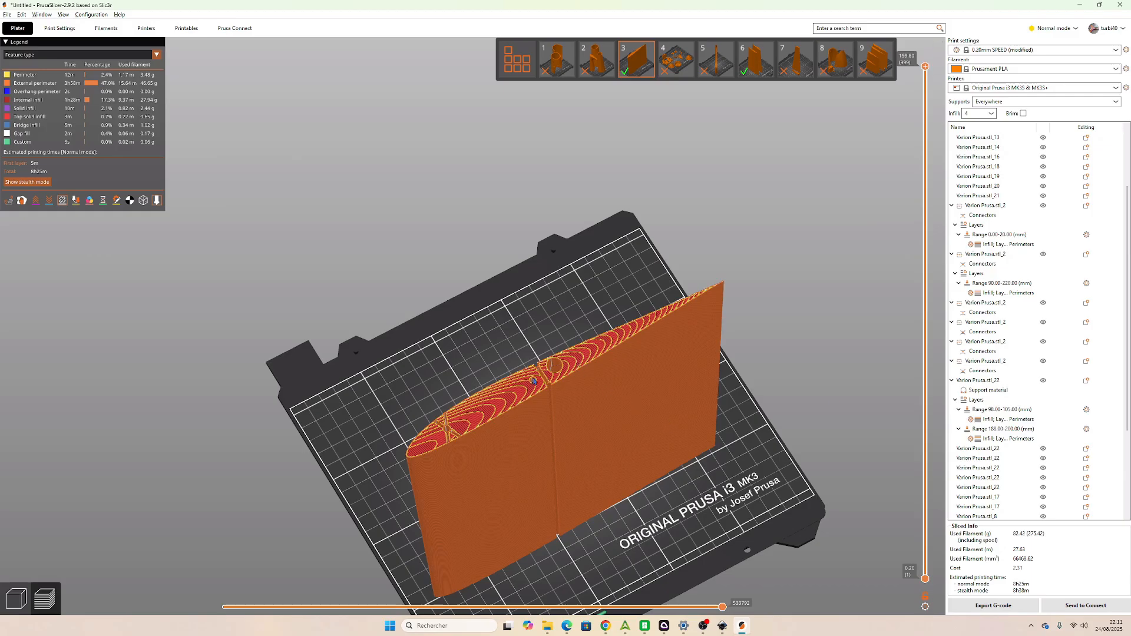
Set the top solid layers of the wing section's 188–200 mm height range to 6.
{"action": "left_click", "coordinate": [1008, 439]}
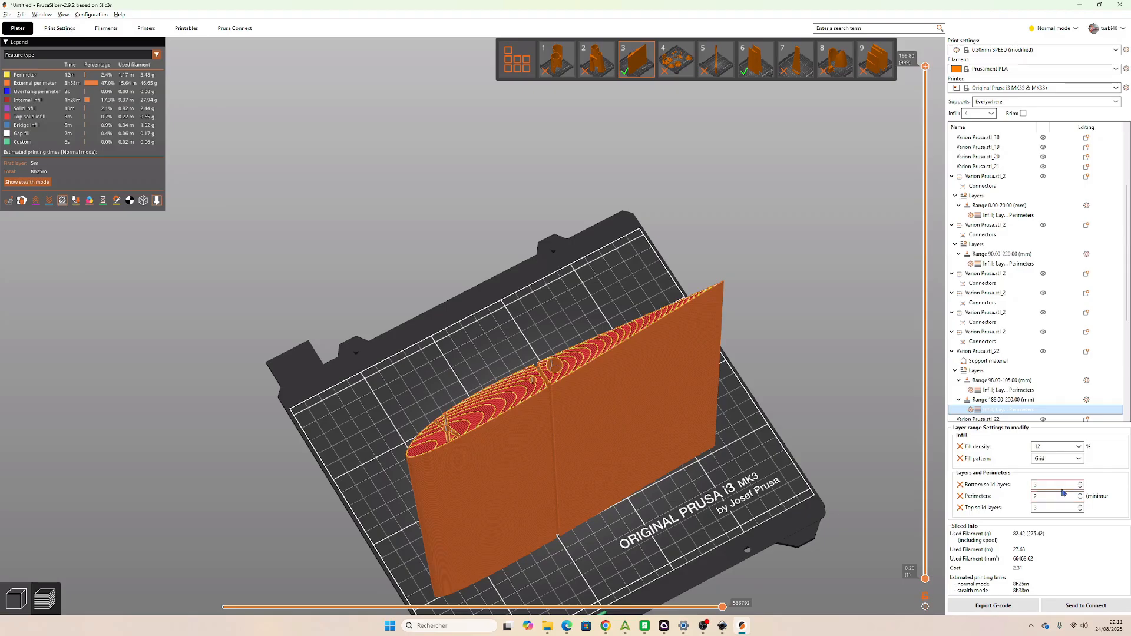
{"action": "left_click", "coordinate": [1081, 506]}
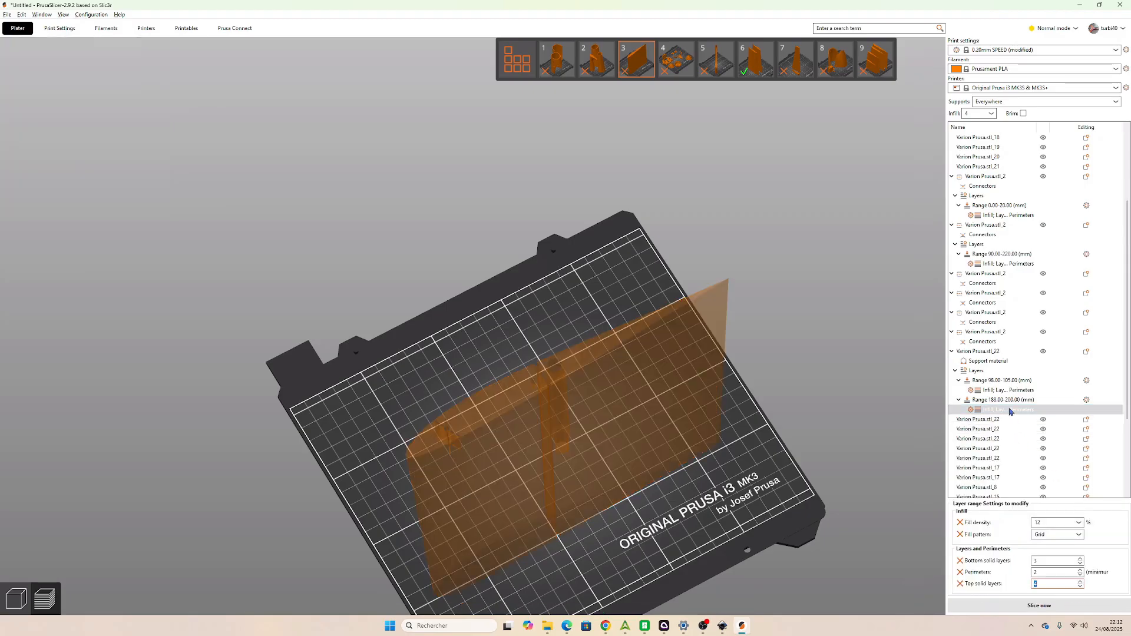
{"action": "left_click", "coordinate": [1009, 412]}
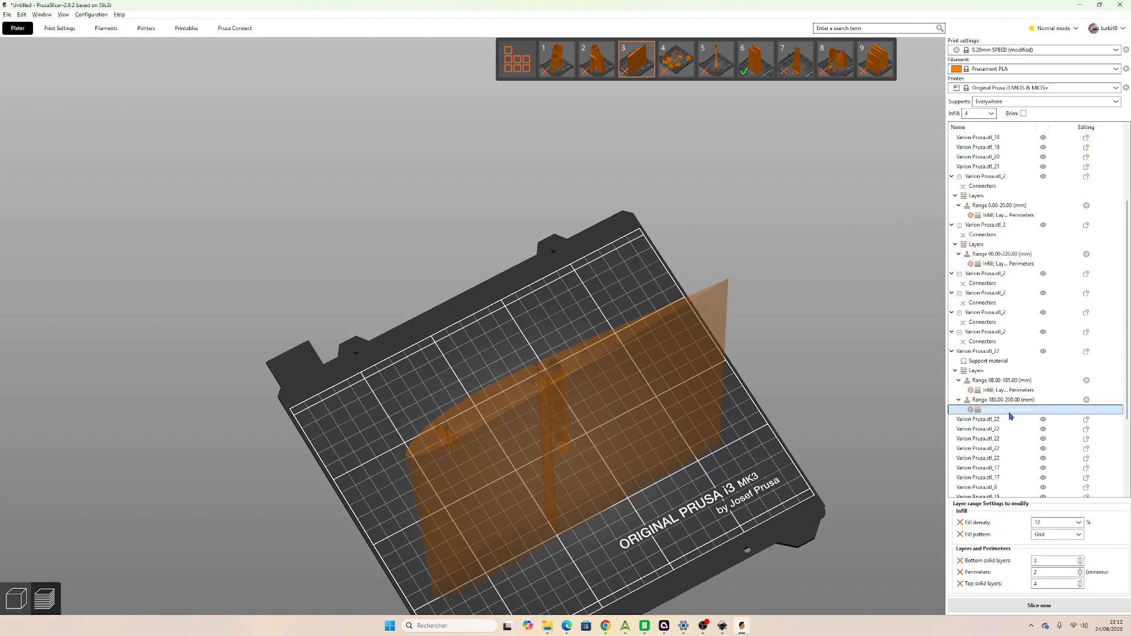
{"action": "left_click", "coordinate": [1009, 401]}
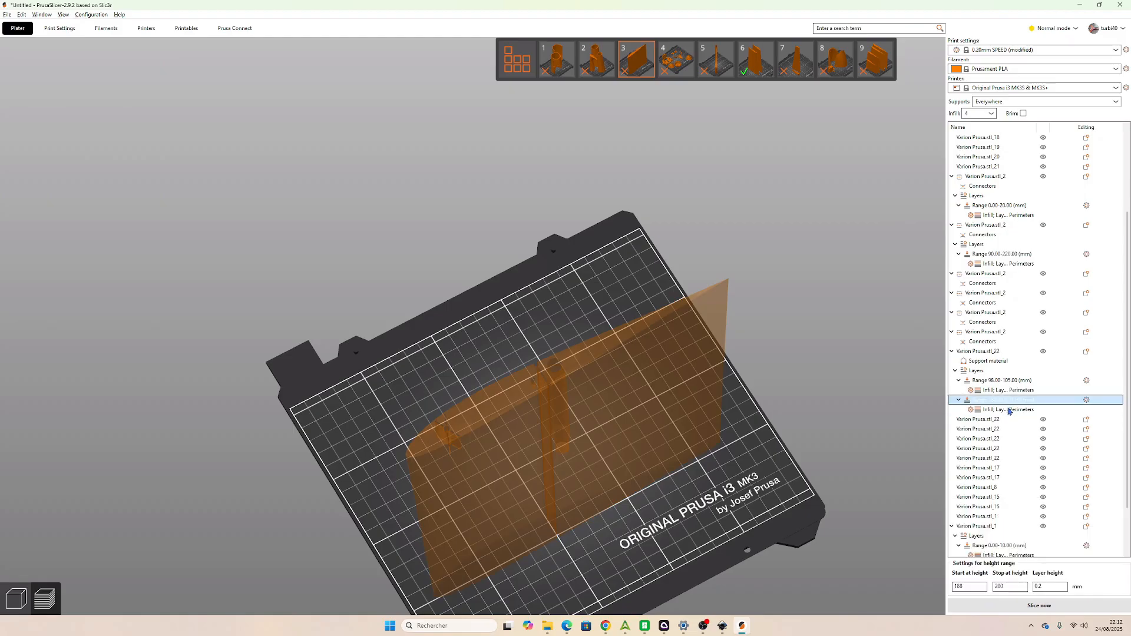
{"action": "left_click", "coordinate": [1009, 411]}
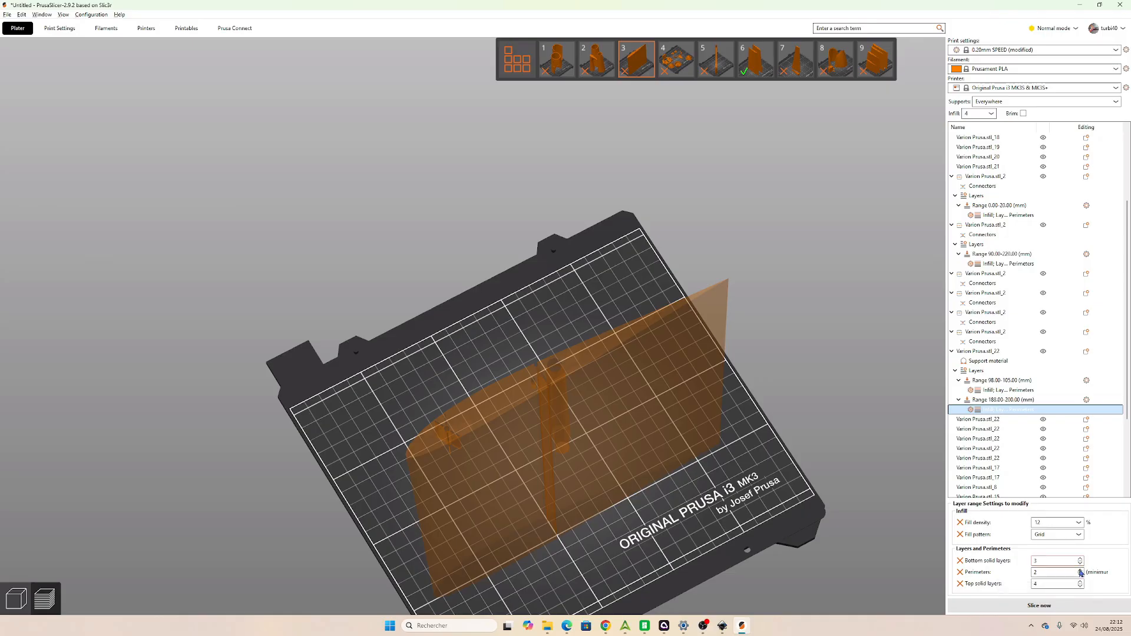
{"action": "left_click", "coordinate": [1081, 583]}
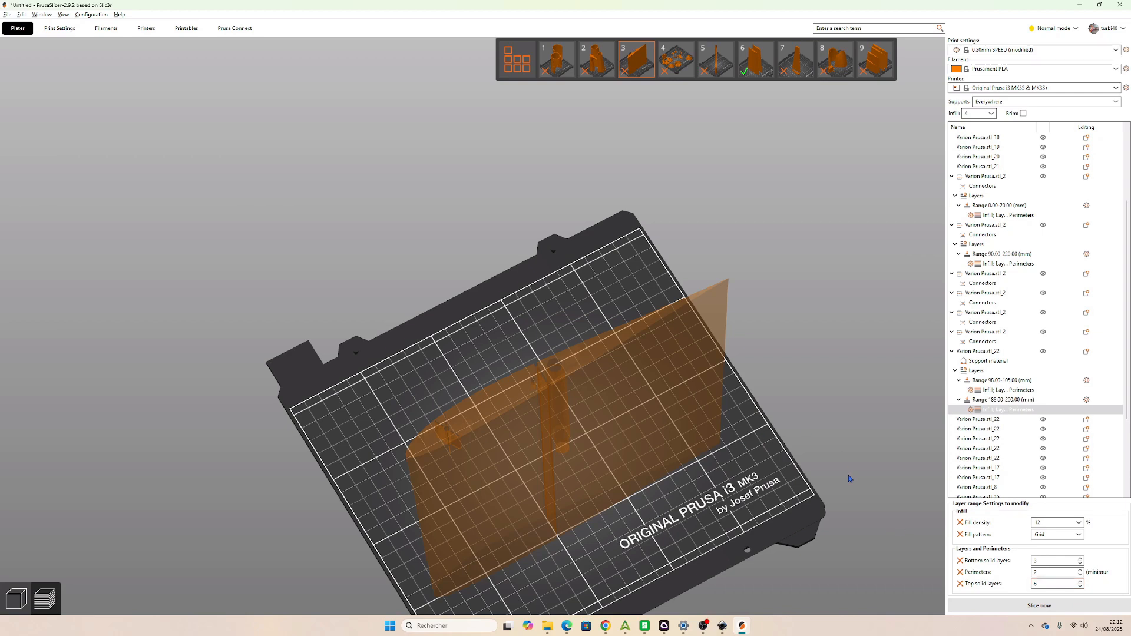
Return to the 3D editor, move the wing section closer to the centre of bed 3 and deselect it.
{"action": "left_click", "coordinate": [18, 590]}
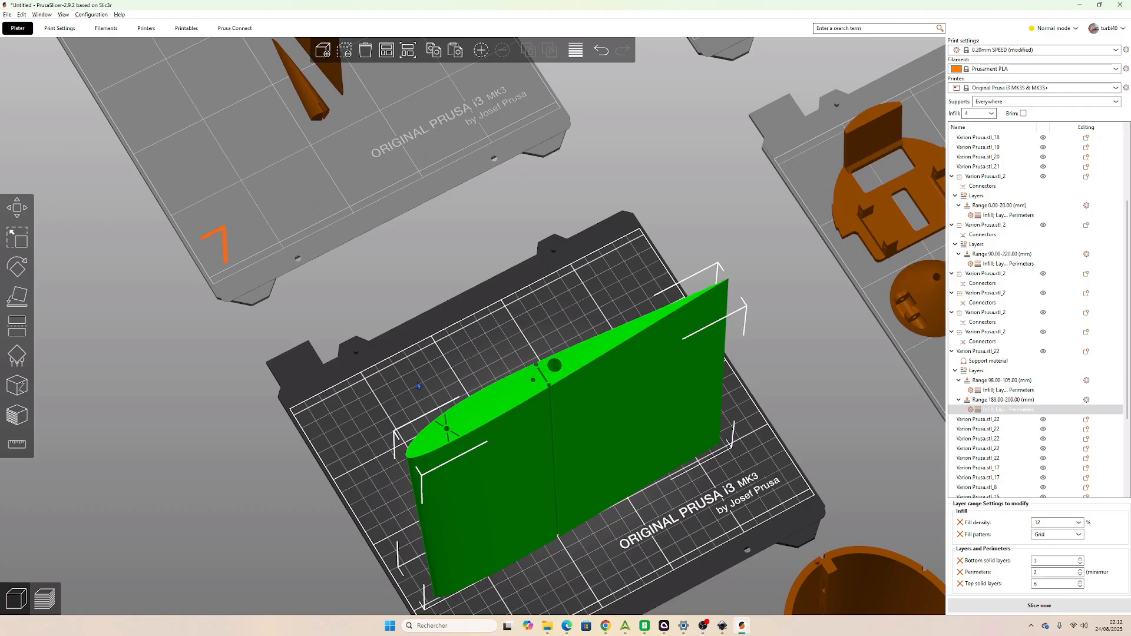
{"action": "left_click_drag", "start_coordinate": [349, 393], "coordinate": [412, 316]}
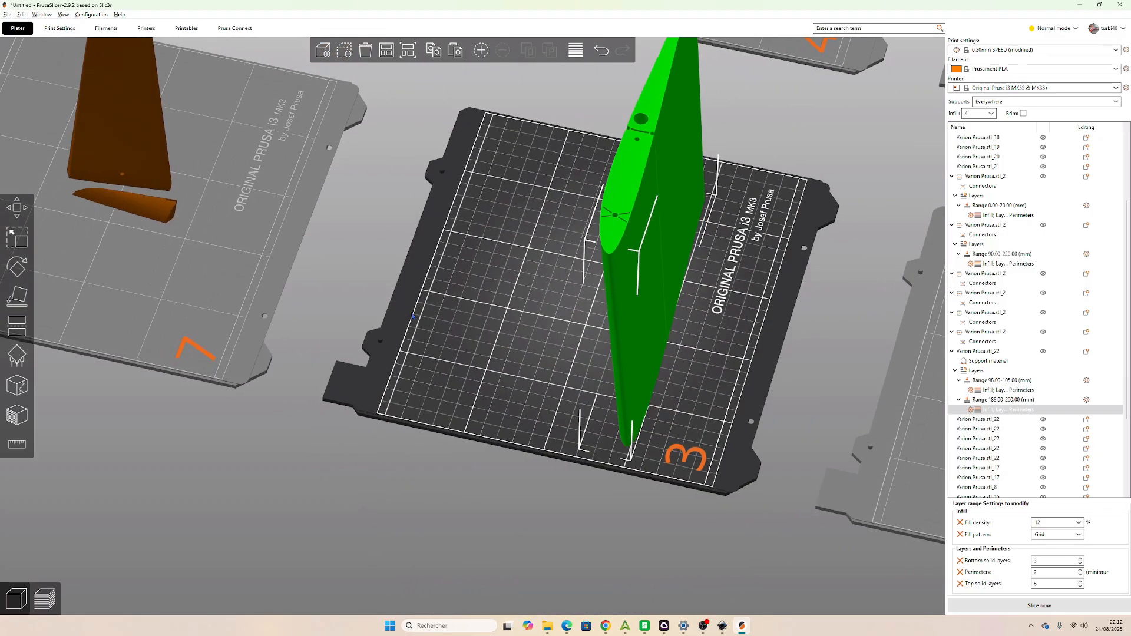
{"action": "scroll", "coordinate": [662, 234], "scroll_direction": "down", "scroll_amount": 3}
{"action": "left_click_drag", "start_coordinate": [609, 236], "coordinate": [587, 228]}
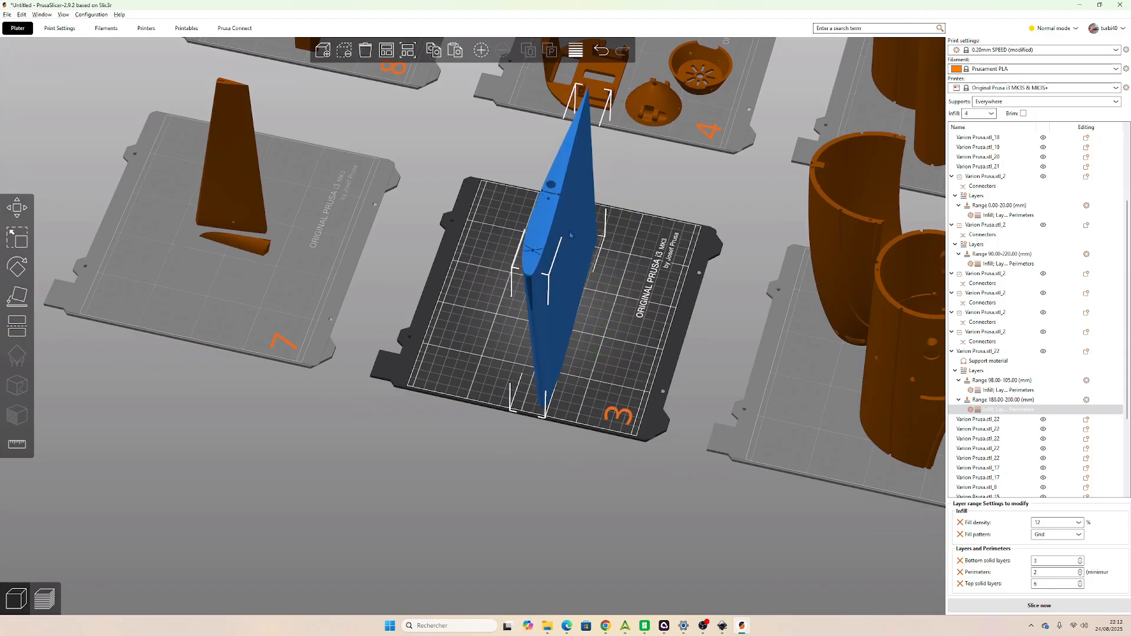
{"action": "left_click", "coordinate": [582, 275]}
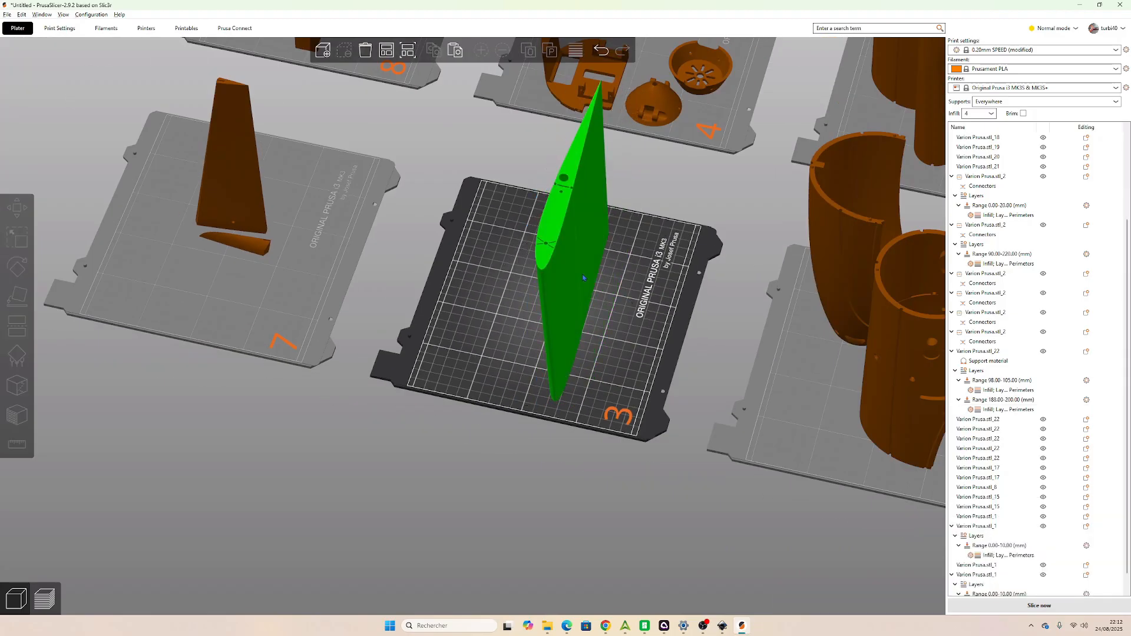
Paste a copy of the wing section, place it beside the original on bed 3 and mirror it along its chord.
{"action": "key", "text": "ctrl+v"}
{"action": "left_click_drag", "start_coordinate": [542, 265], "coordinate": [490, 235]}
{"action": "right_click", "coordinate": [490, 235]}
{"action": "mouse_move", "coordinate": [537, 406]}
{"action": "left_click", "coordinate": [630, 405]}
{"action": "left_click", "coordinate": [611, 389]}
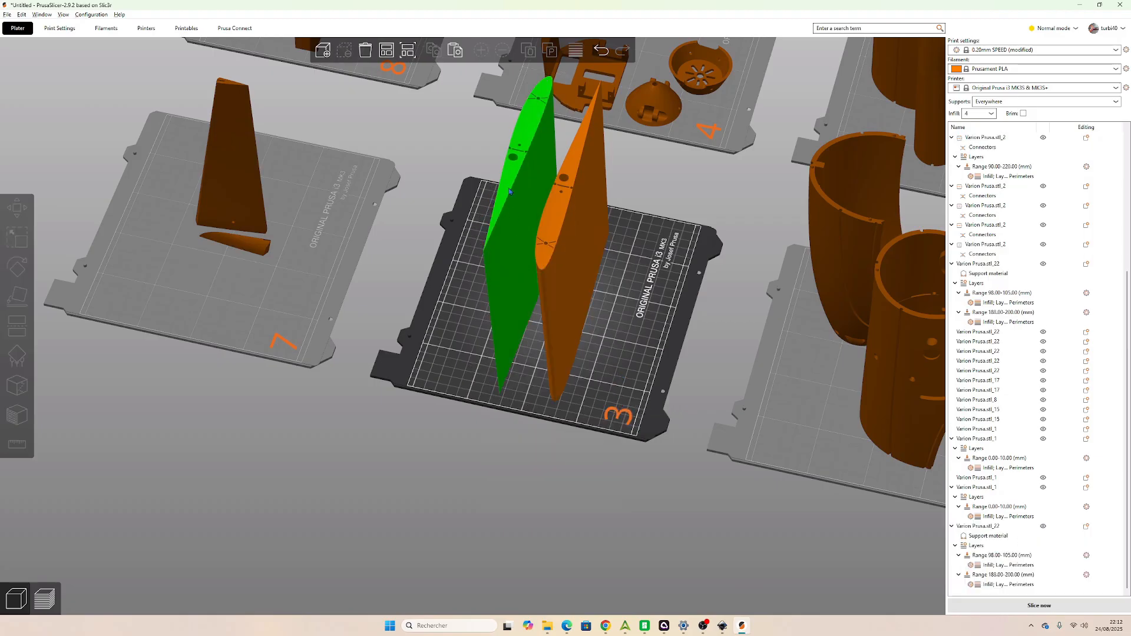
Turn the mirrored wing copy half a turn about the vertical axis and adjust the placement of both sections on bed 3.
{"action": "left_click_drag", "start_coordinate": [622, 284], "coordinate": [563, 314]}
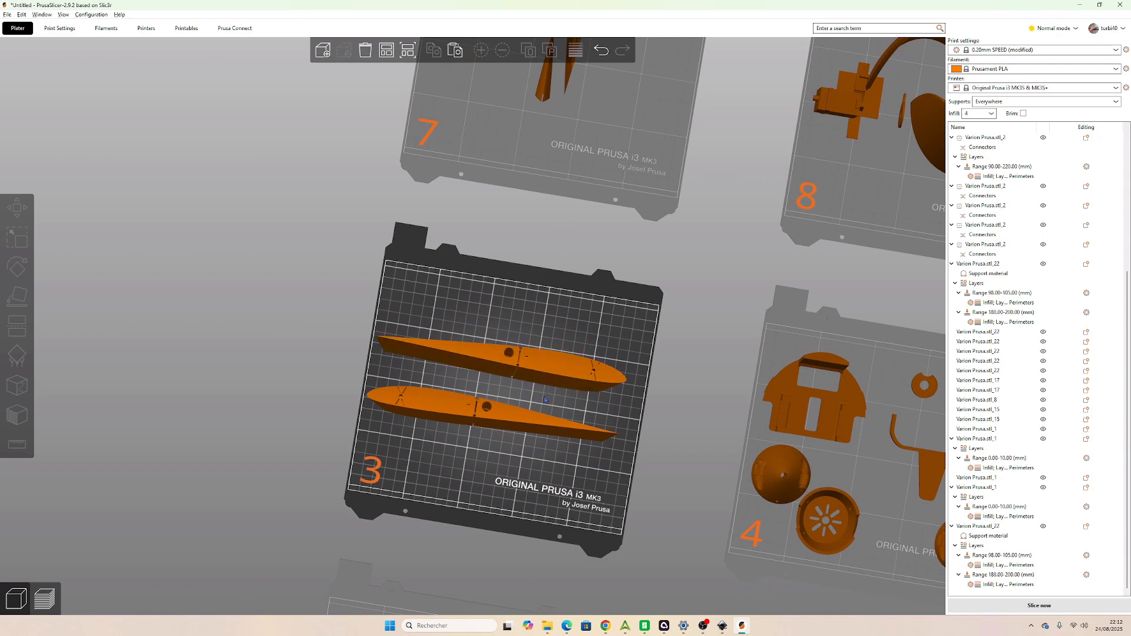
{"action": "left_click_drag", "start_coordinate": [544, 399], "coordinate": [555, 390]}
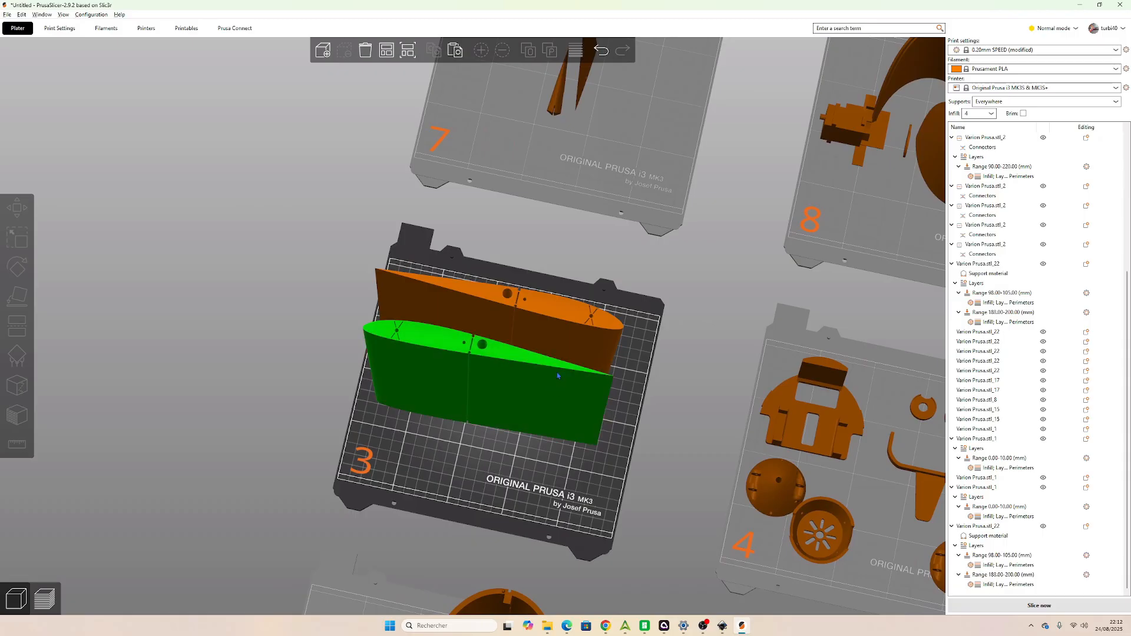
{"action": "left_click", "coordinate": [555, 325]}
{"action": "key", "text": "r"}
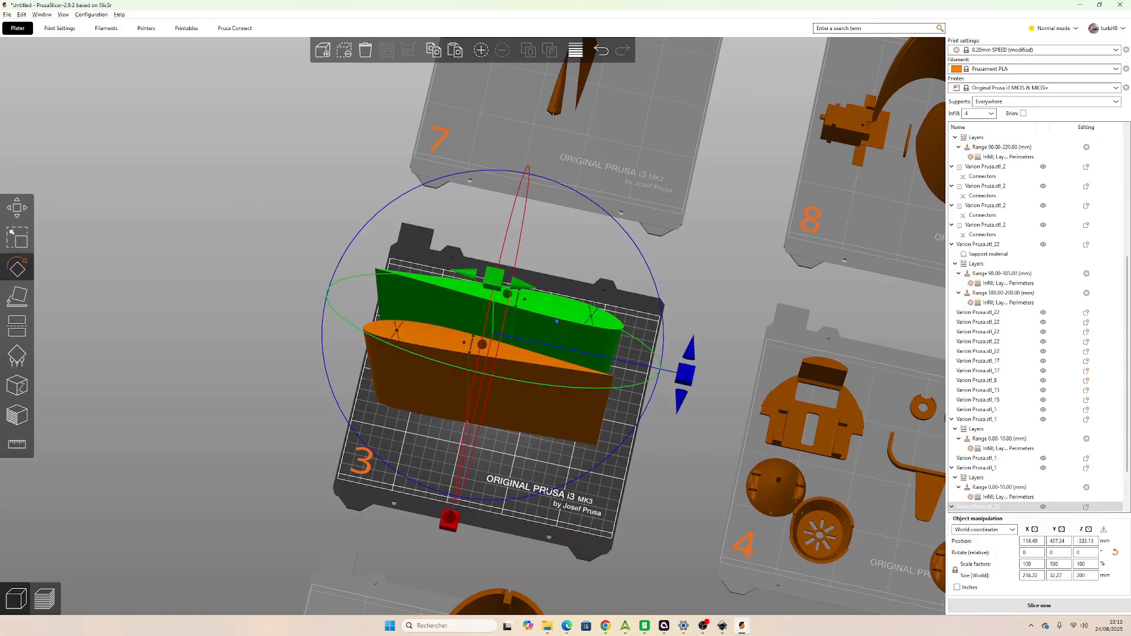
{"action": "scroll", "coordinate": [565, 333], "scroll_direction": "down", "scroll_amount": 4}
{"action": "left_click_drag", "start_coordinate": [612, 368], "coordinate": [354, 329]}
{"action": "left_click", "coordinate": [280, 377]}
{"action": "left_click_drag", "start_coordinate": [288, 351], "coordinate": [298, 364]}
{"action": "left_click_drag", "start_coordinate": [422, 355], "coordinate": [437, 346]}
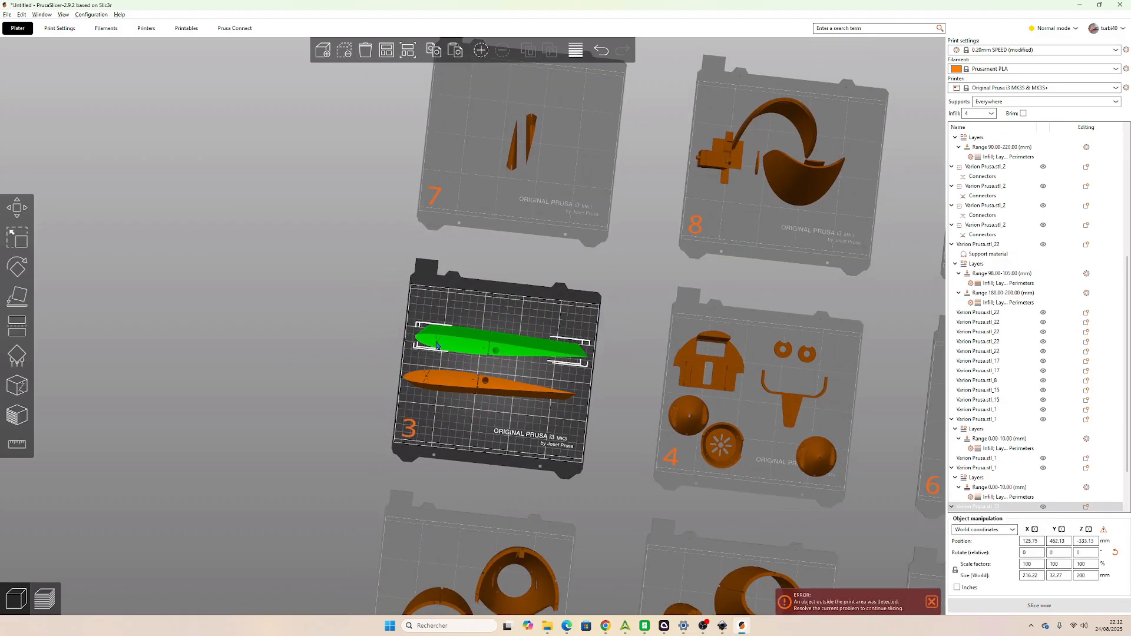
{"action": "left_click", "coordinate": [458, 382]}
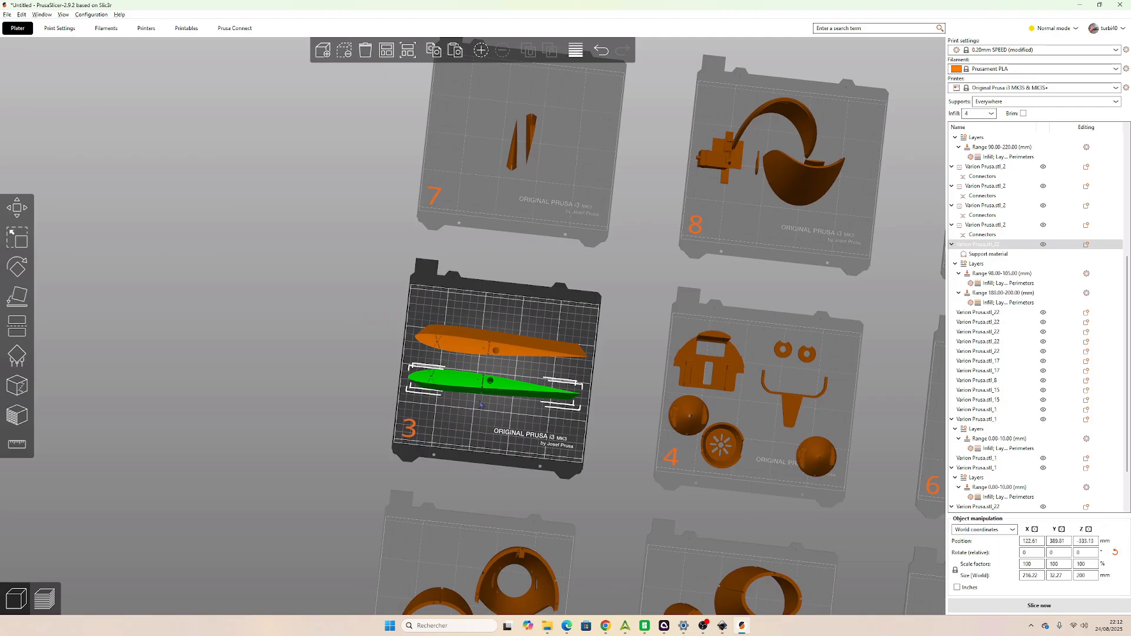
{"action": "left_click", "coordinate": [448, 440]}
Slice bed 3 and examine the seam line on the side surfaces of both wing sections.
{"action": "left_click", "coordinate": [988, 605]}
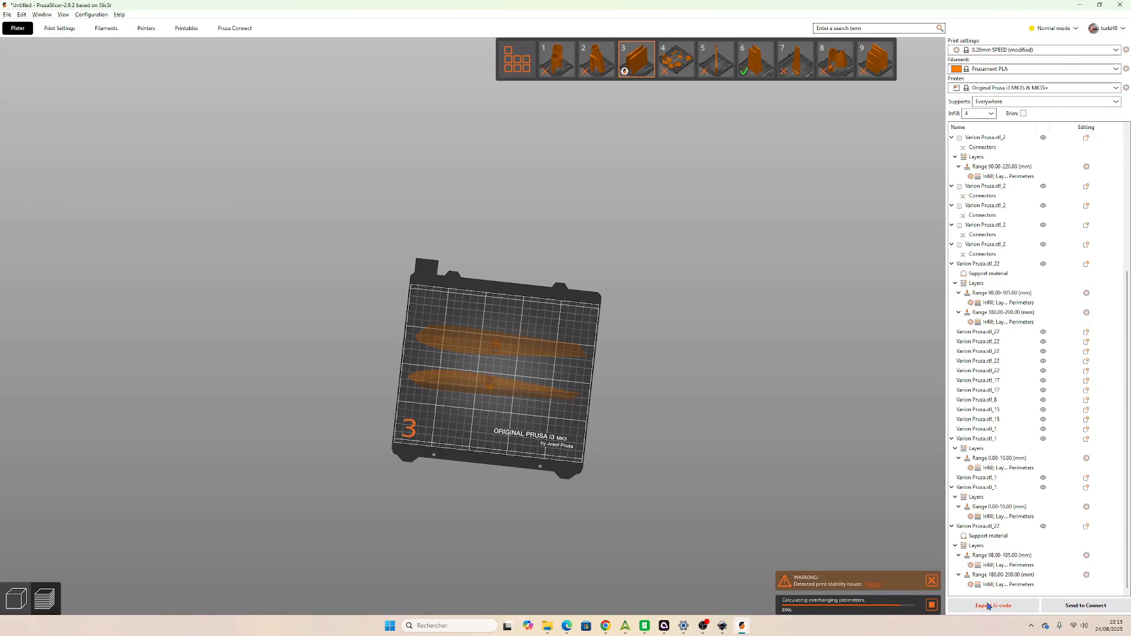
{"action": "left_click_drag", "start_coordinate": [638, 479], "coordinate": [537, 454]}
{"action": "scroll", "coordinate": [527, 287], "scroll_direction": "up", "scroll_amount": 4}
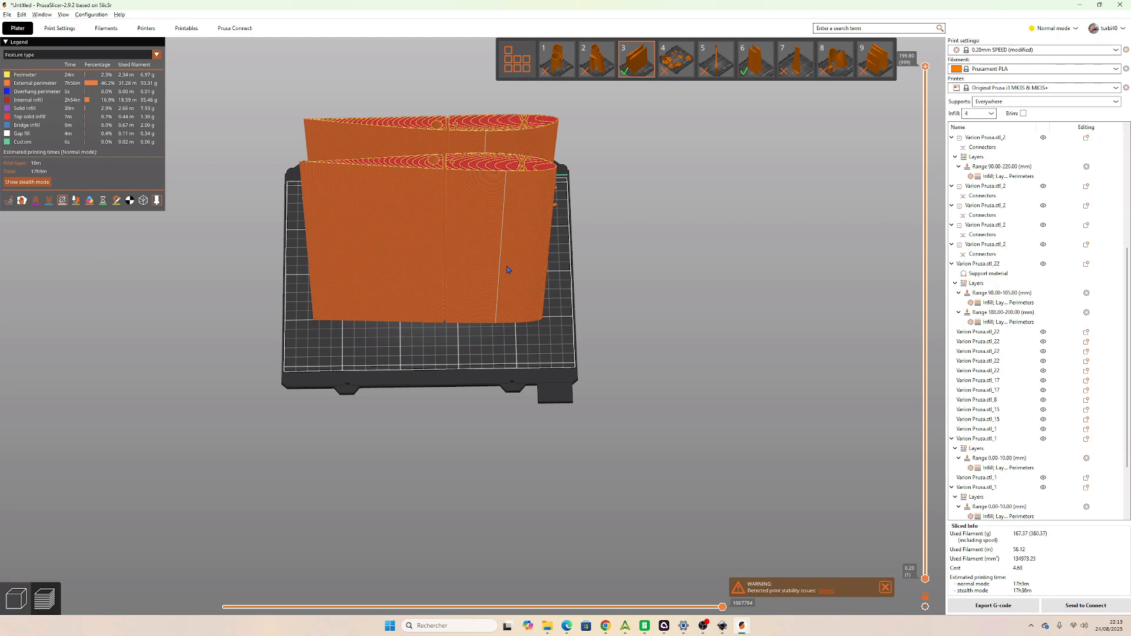
Return to the 3D editor, select the mirrored wing section on bed 3 and start seam painting on it.
{"action": "left_click", "coordinate": [16, 598]}
{"action": "left_click", "coordinate": [359, 243]}
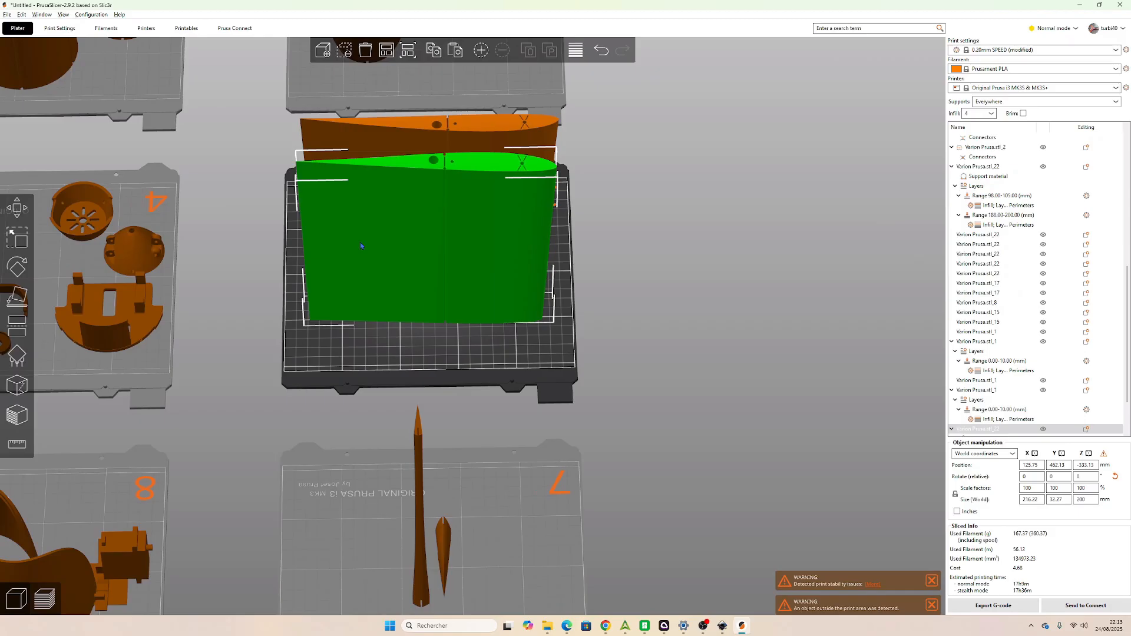
{"action": "right_click", "coordinate": [361, 243]}
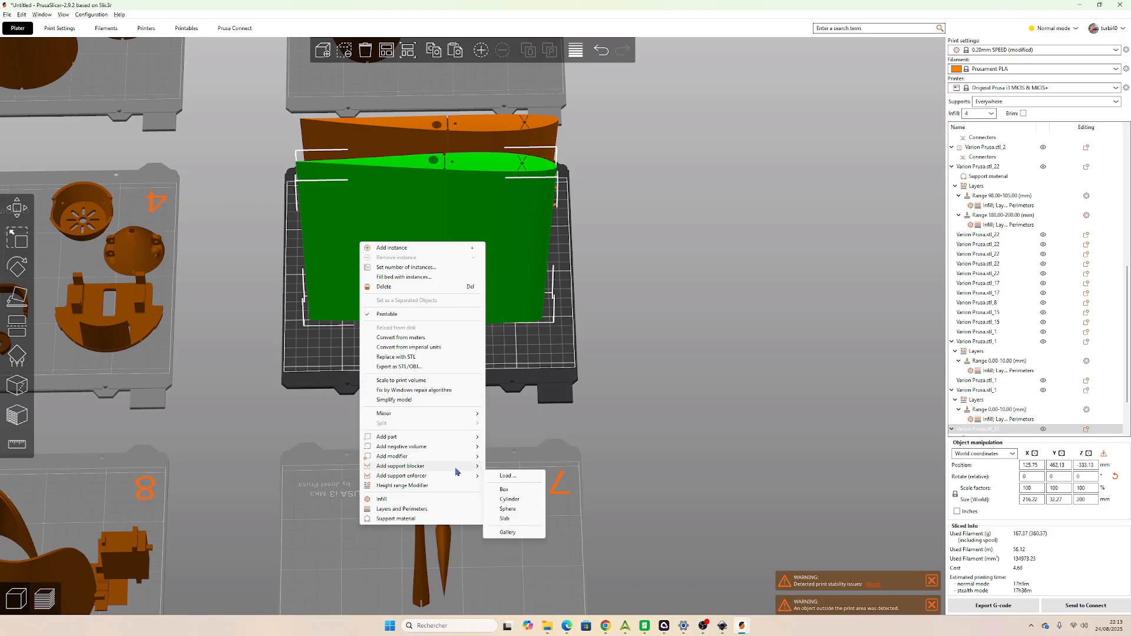
{"action": "mouse_move", "coordinate": [455, 471]}
{"action": "left_click", "coordinate": [547, 361]}
{"action": "mouse_move", "coordinate": [547, 360]}
{"action": "left_mouse_down"}
{"action": "mouse_move", "coordinate": [556, 352]}
{"action": "mouse_move", "coordinate": [536, 359]}
{"action": "left_mouse_up"}
{"action": "left_click", "coordinate": [476, 363]}
{"action": "left_click", "coordinate": [368, 309]}
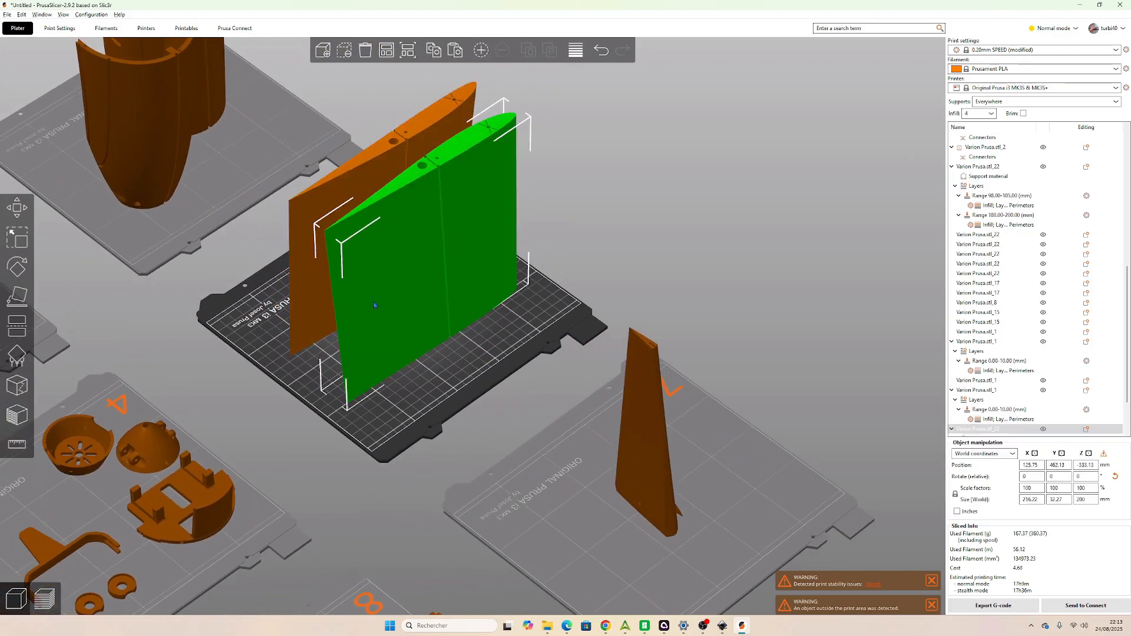
{"action": "left_click", "coordinate": [17, 386]}
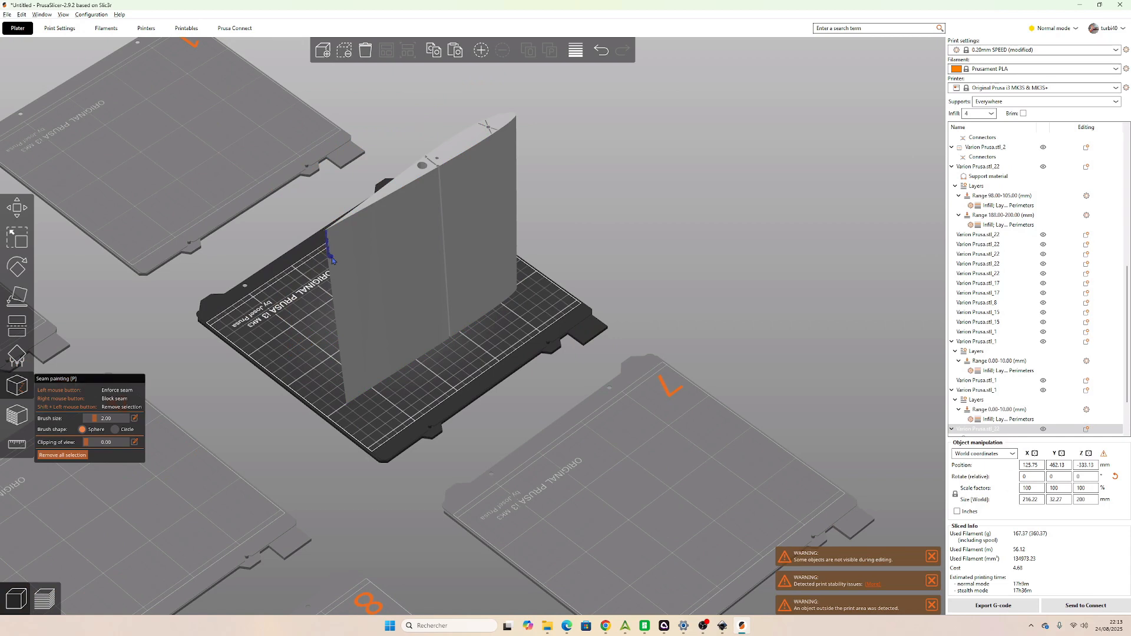
Undo the first seam stroke and paint an enforced seam down the full trailing edge with the 2.00 sphere brush.
{"action": "left_click_drag", "start_coordinate": [330, 261], "coordinate": [332, 281]}
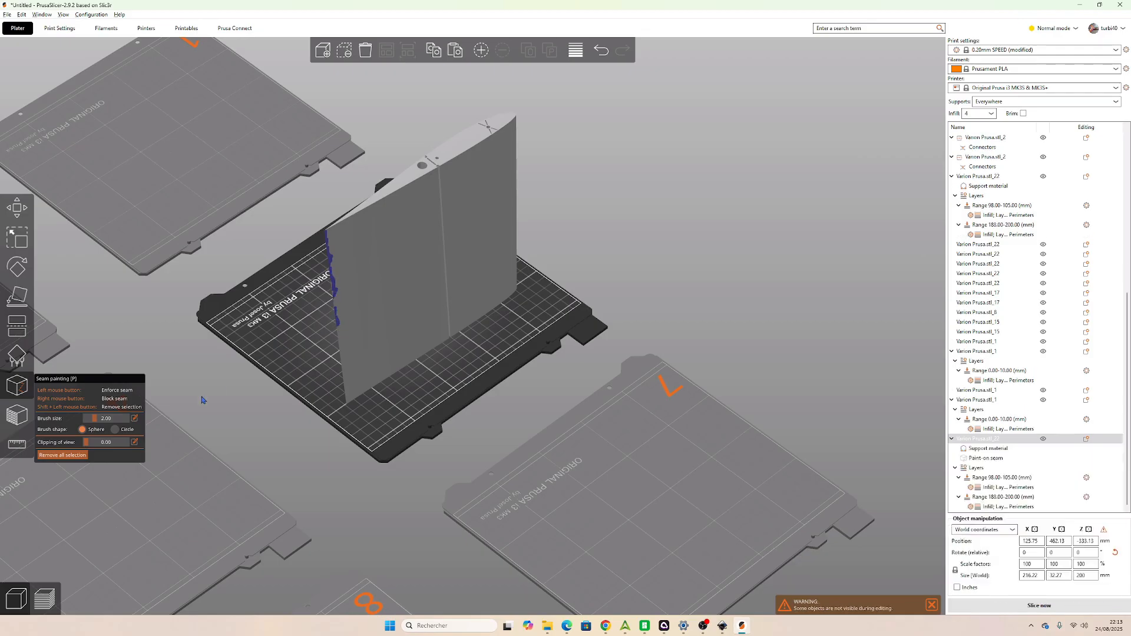
{"action": "key", "text": "ctrl+z"}
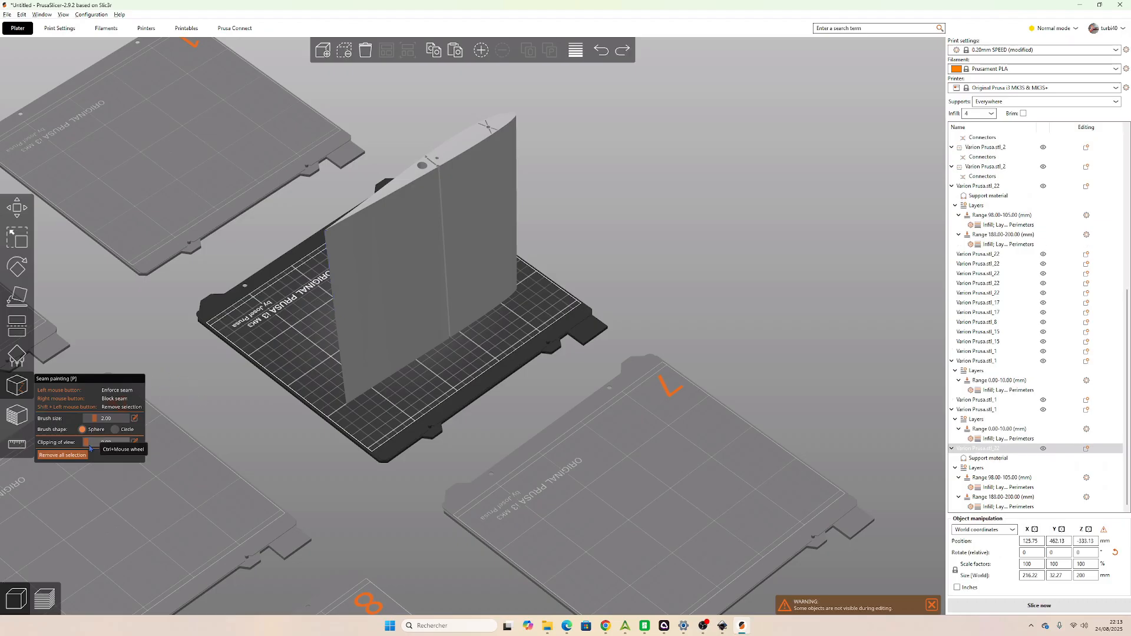
{"action": "left_click_drag", "start_coordinate": [239, 458], "coordinate": [258, 449]}
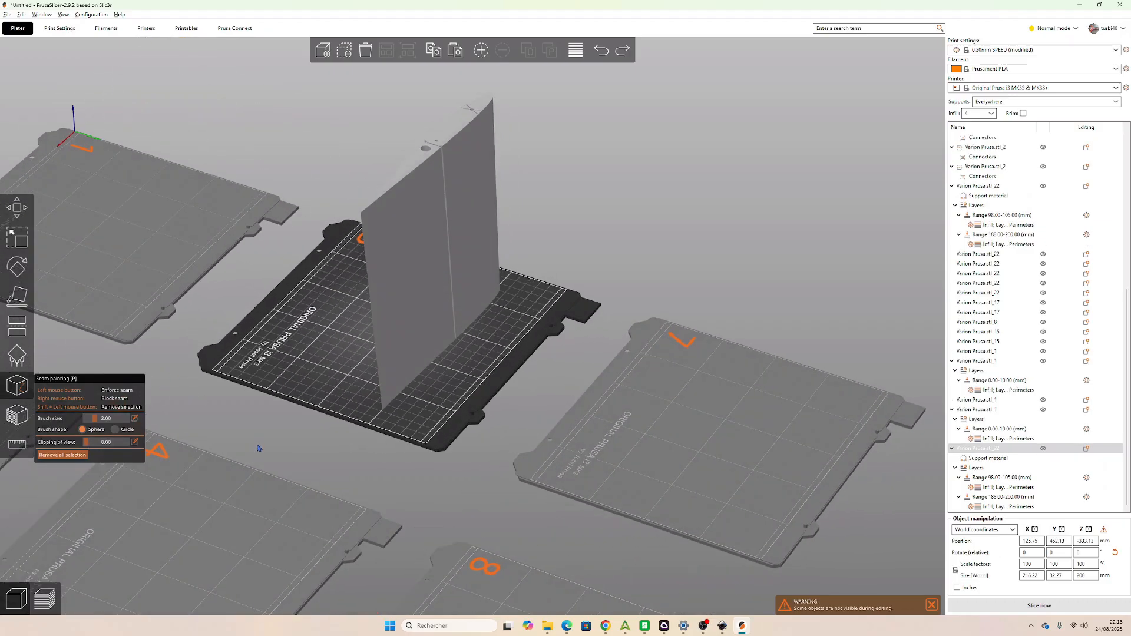
{"action": "scroll", "coordinate": [361, 437], "scroll_direction": "up", "scroll_amount": 5}
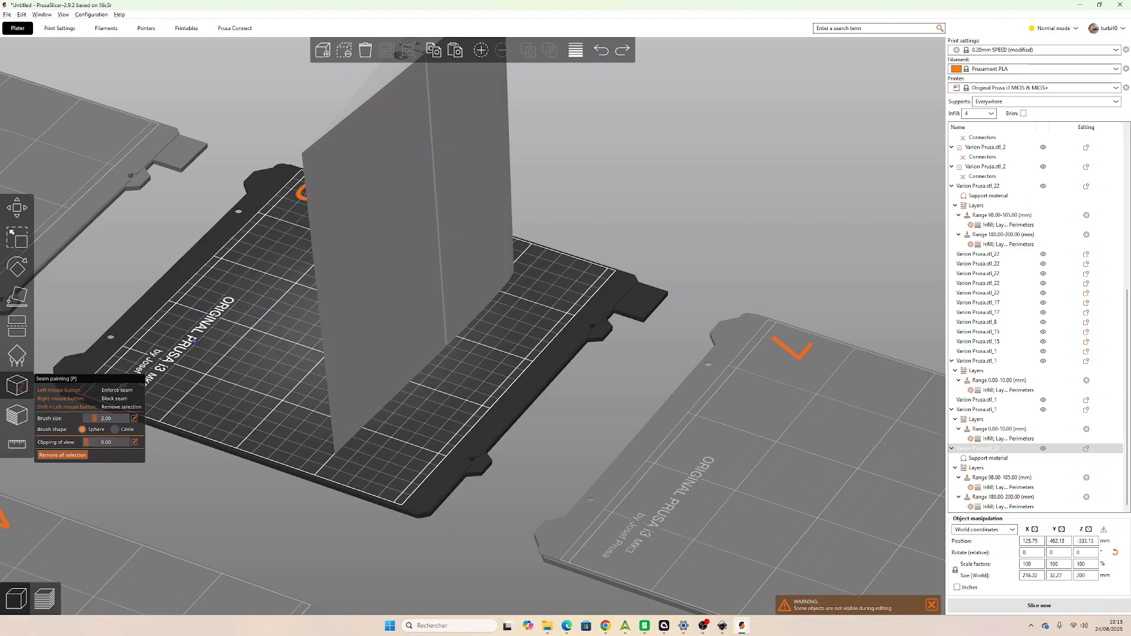
{"action": "right_click", "coordinate": [303, 159]}
{"action": "right_click_drag", "start_coordinate": [305, 175], "coordinate": [336, 459]}
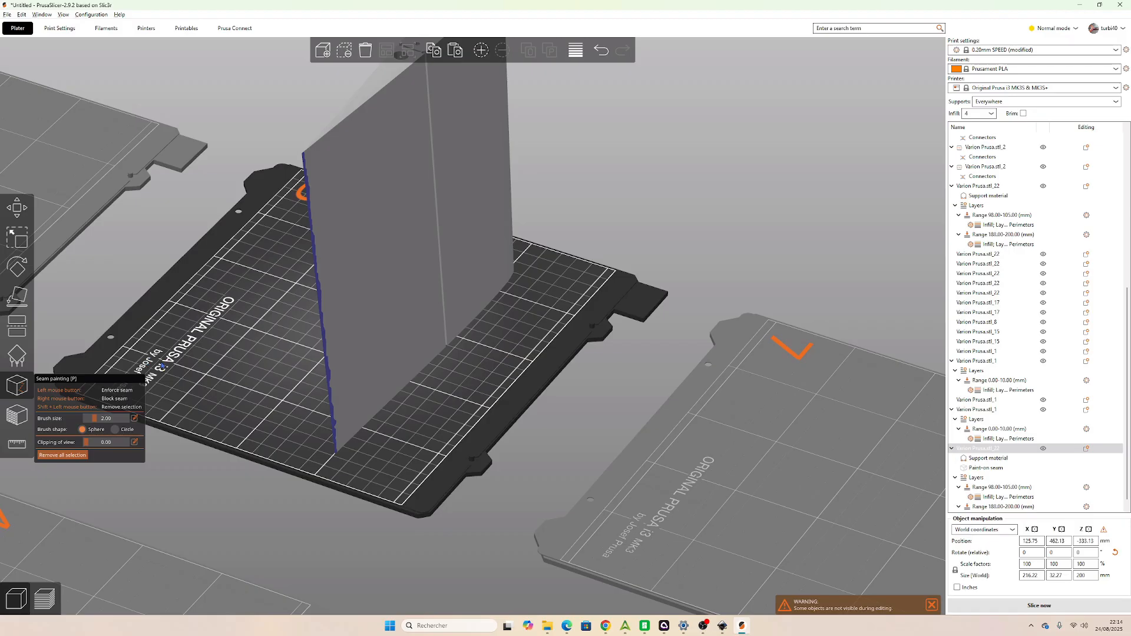
{"action": "key", "text": "p"}
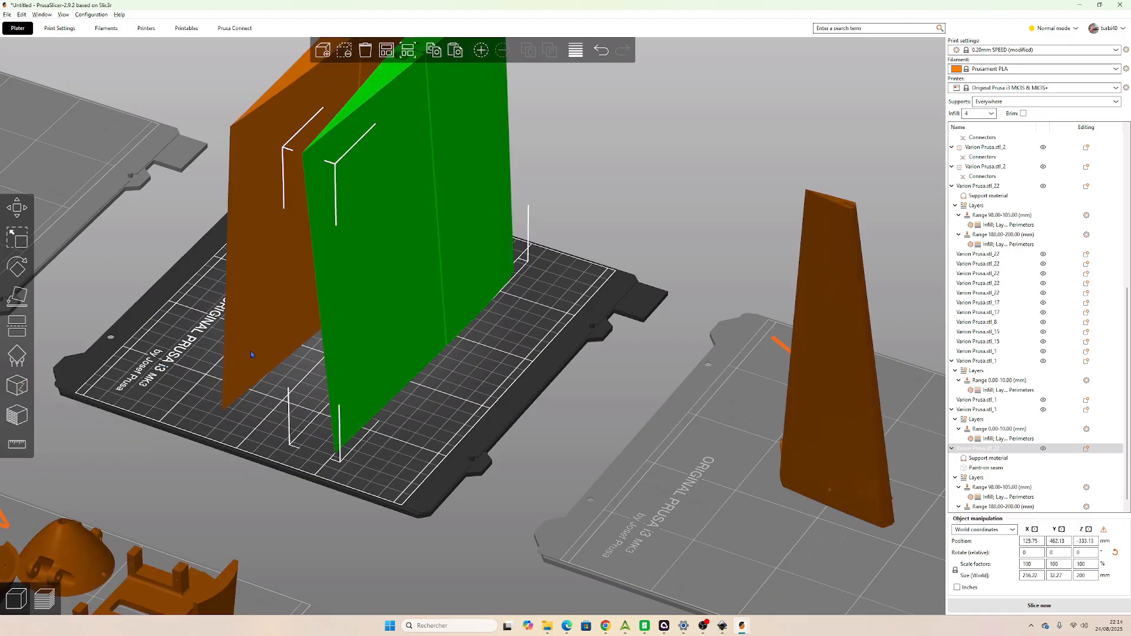
Slice bed 3, inspect the trailing edges of the wing sections in the preview and return to the editor.
{"action": "left_click", "coordinate": [1039, 606]}
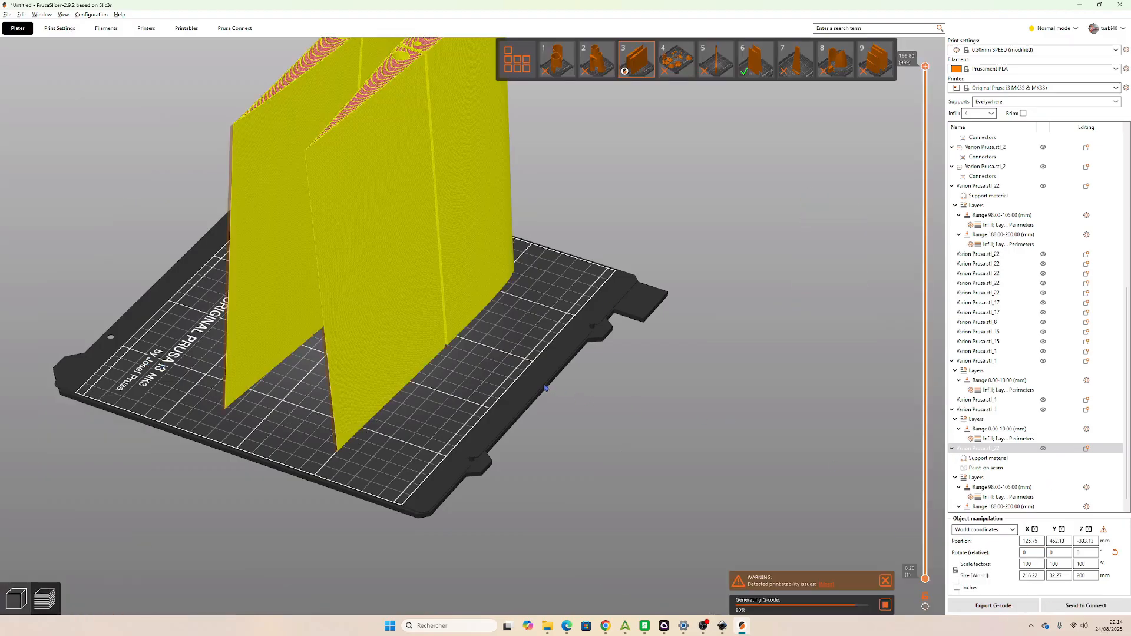
{"action": "left_click_drag", "start_coordinate": [542, 378], "coordinate": [215, 137]}
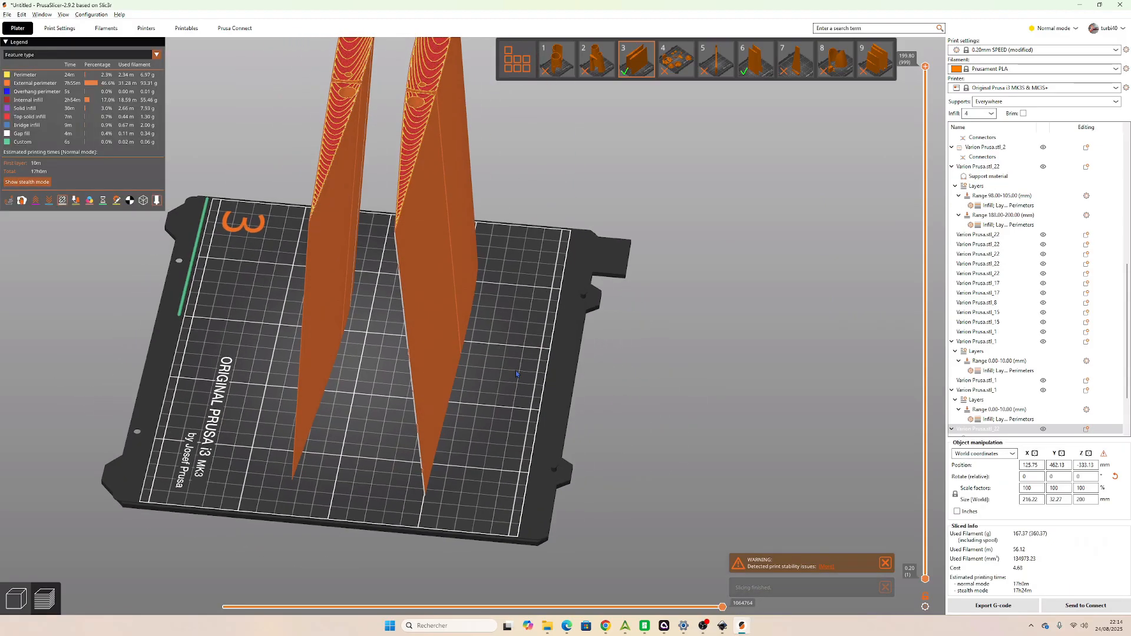
{"action": "key", "text": "Tab"}
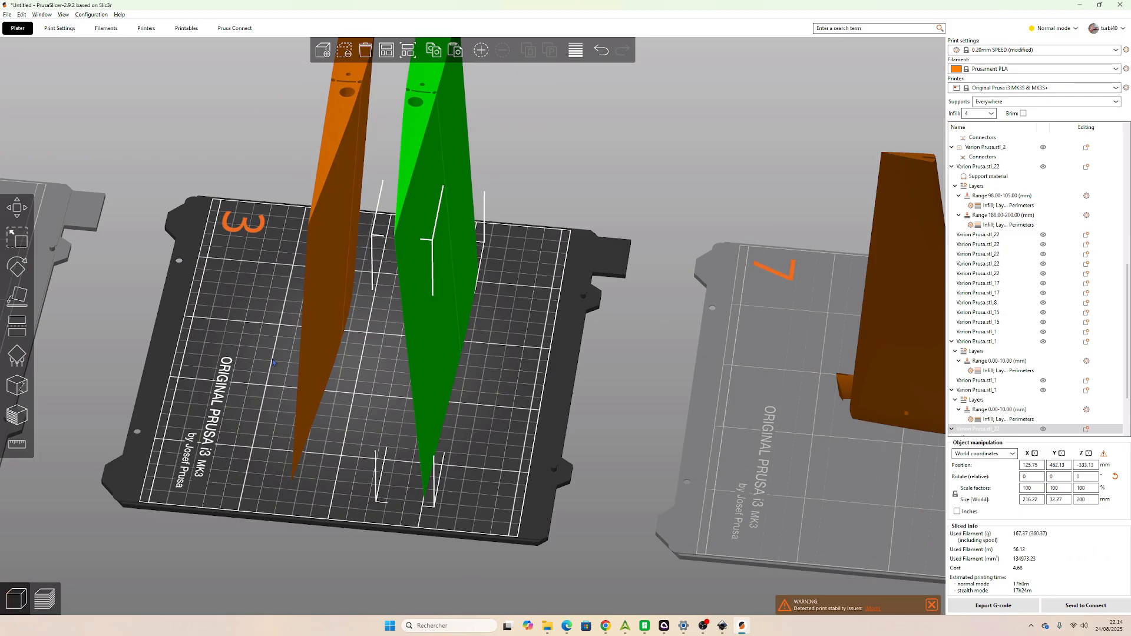
Delete the wing section on bed 3 that has no painted seam.
{"action": "left_click", "coordinate": [301, 342]}
{"action": "left_click", "coordinate": [311, 292]}
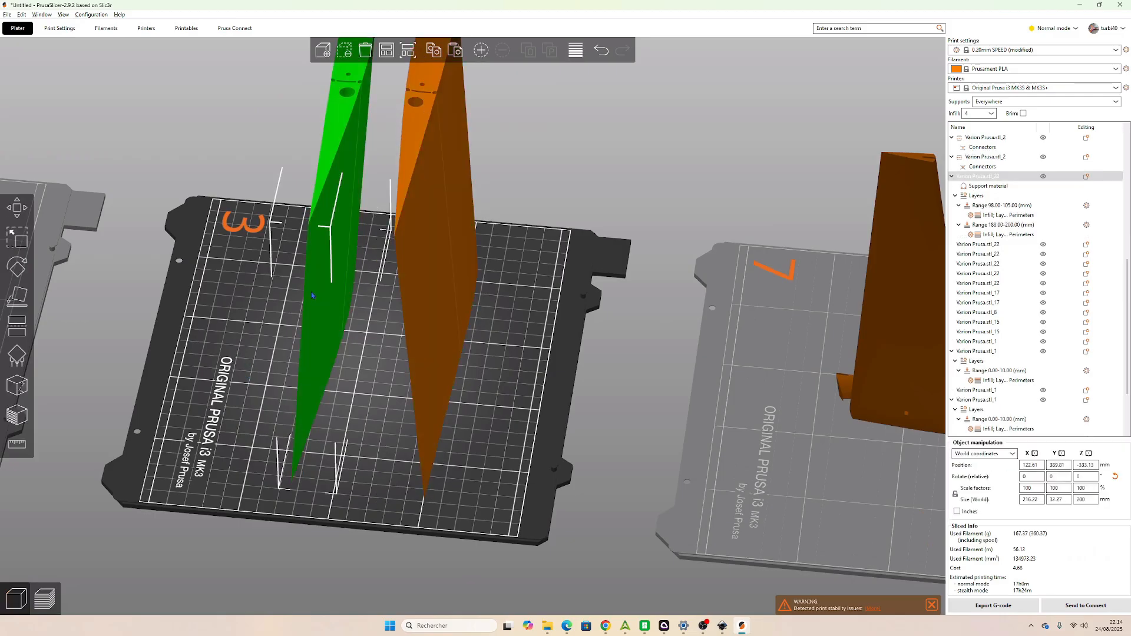
{"action": "key", "text": "Delete"}
Duplicate the seam-painted wing section, place the copy beside it on bed 3 and mirror it along its chord.
{"action": "left_click", "coordinate": [406, 286]}
{"action": "key", "text": "ctrl+c"}
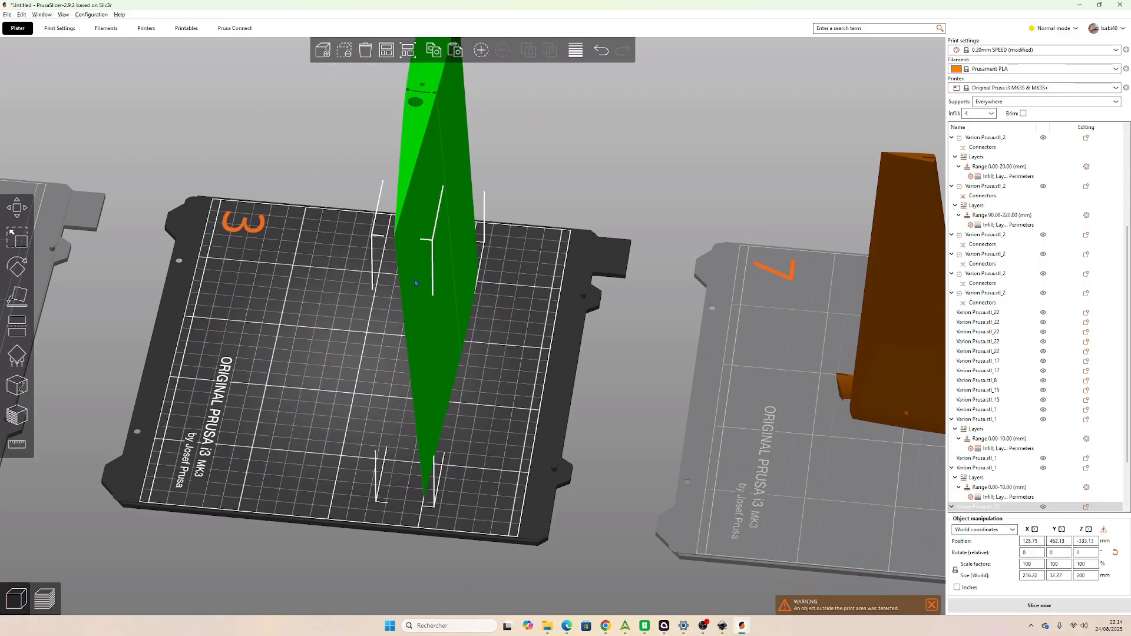
{"action": "key", "text": "ctrl+v"}
{"action": "left_click_drag", "start_coordinate": [454, 275], "coordinate": [331, 250]}
{"action": "right_click", "coordinate": [331, 249]}
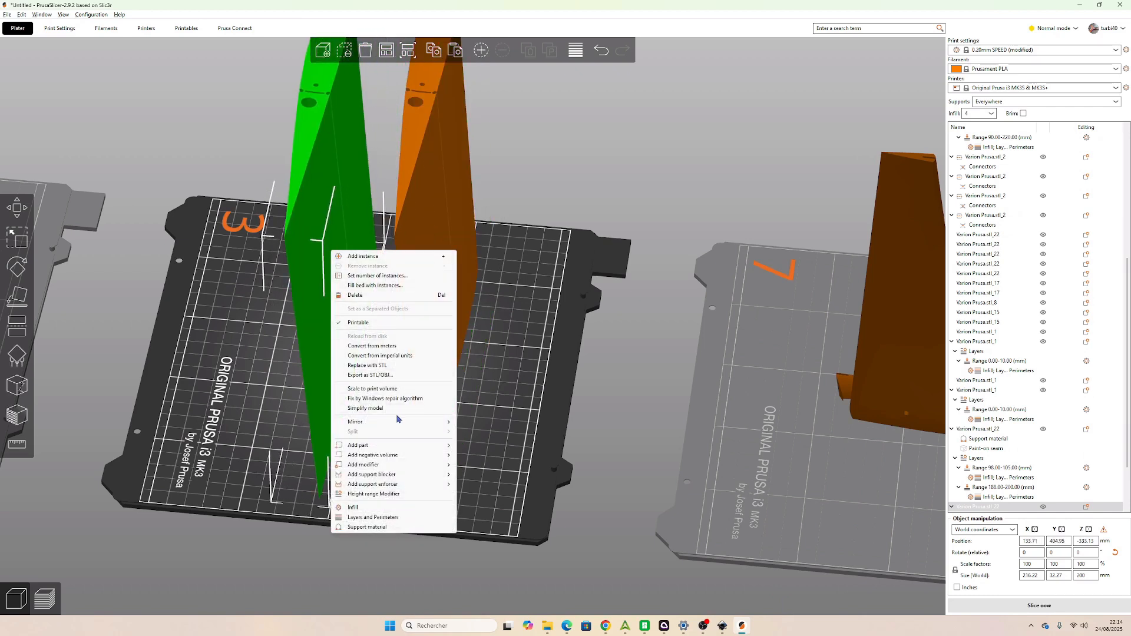
{"action": "mouse_move", "coordinate": [436, 421]}
{"action": "left_click", "coordinate": [475, 417]}
{"action": "left_click", "coordinate": [475, 417]}
Turn the new mirrored copy half a turn about the vertical axis and position it parallel to the other section.
{"action": "left_click", "coordinate": [286, 260]}
{"action": "key", "text": "r"}
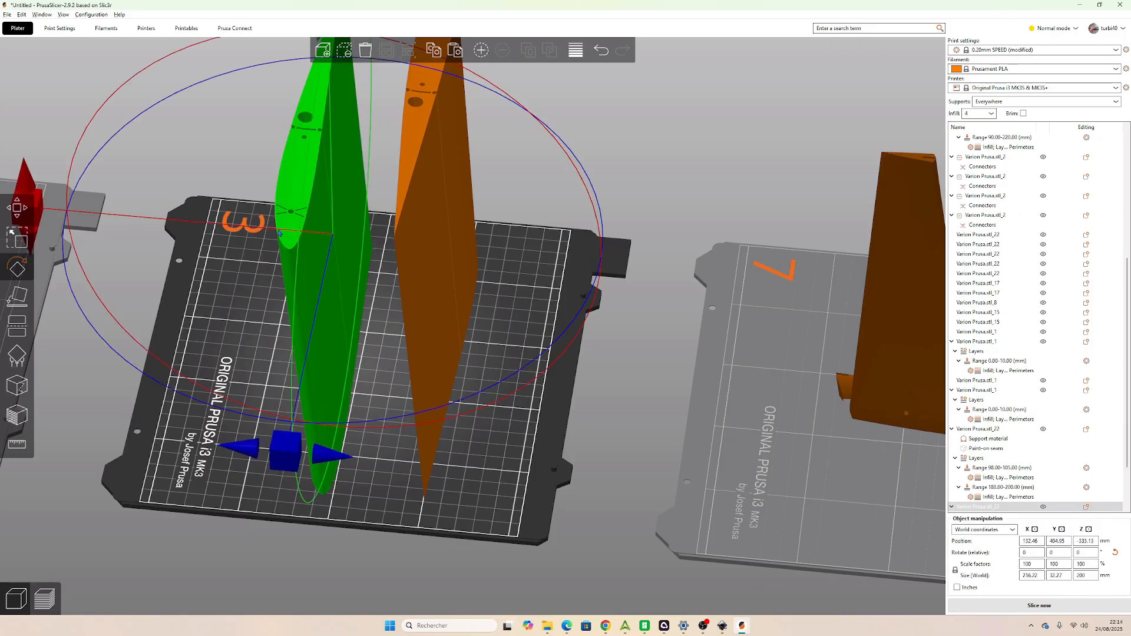
{"action": "scroll", "coordinate": [228, 323], "scroll_direction": "down", "scroll_amount": 3}
{"action": "left_click_drag", "start_coordinate": [328, 414], "coordinate": [403, 208]}
{"action": "left_click_drag", "start_coordinate": [578, 113], "coordinate": [553, 142]}
{"action": "scroll", "coordinate": [616, 211], "scroll_direction": "down", "scroll_amount": 2}
{"action": "left_click", "coordinate": [617, 211]}
Move the outermost large wing section on bed 9 away from the others and make that bed active.
{"action": "scroll", "coordinate": [617, 211], "scroll_direction": "down", "scroll_amount": 8}
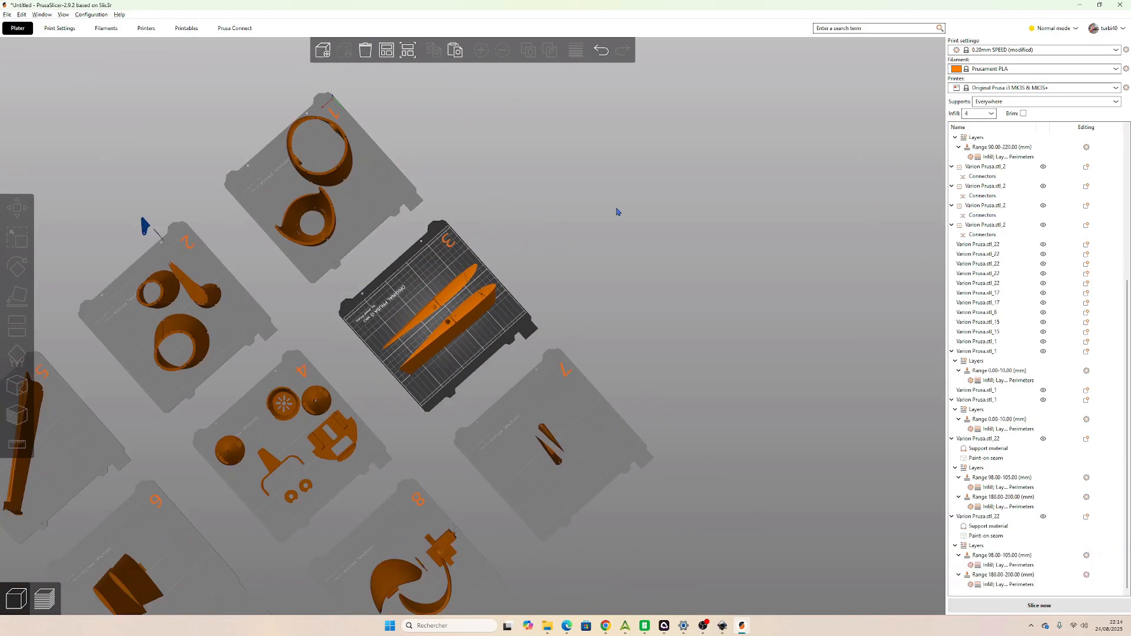
{"action": "left_click_drag", "start_coordinate": [448, 467], "coordinate": [399, 508]}
{"action": "scroll", "coordinate": [399, 507], "scroll_direction": "up", "scroll_amount": 3}
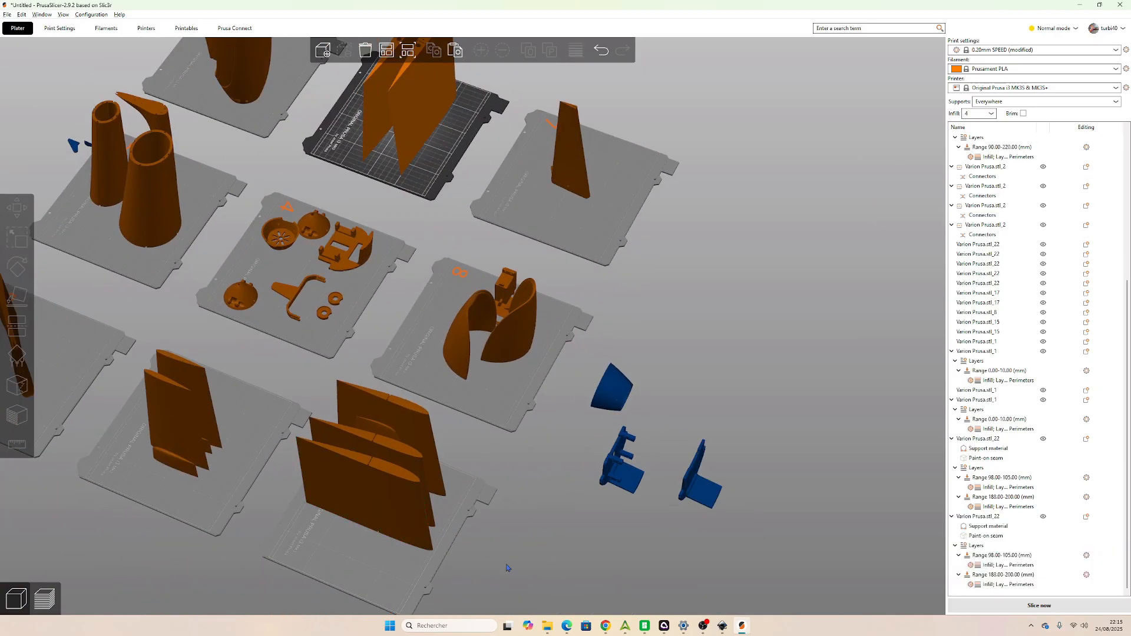
{"action": "scroll", "coordinate": [530, 413], "scroll_direction": "up", "scroll_amount": 4}
{"action": "left_click", "coordinate": [473, 379]}
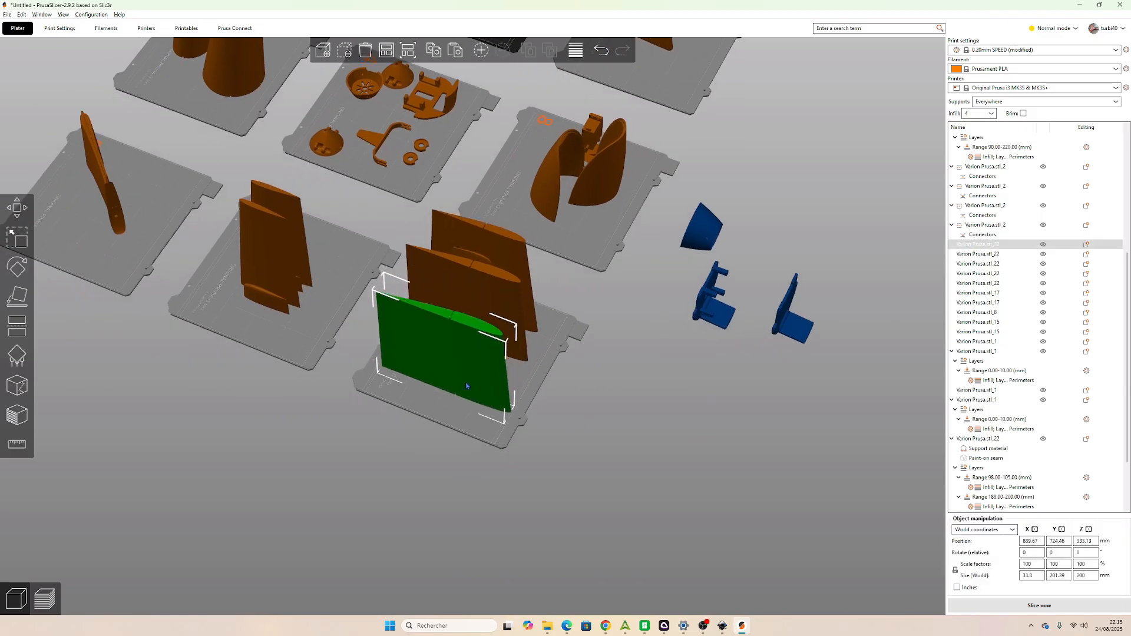
{"action": "left_click_drag", "start_coordinate": [521, 480], "coordinate": [393, 476]}
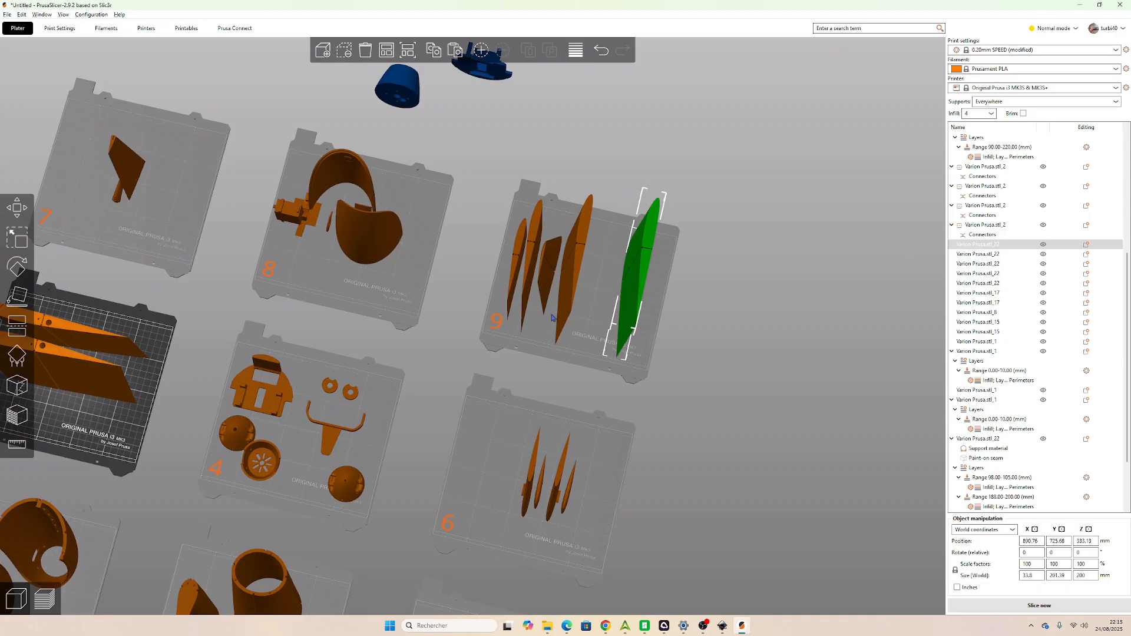
{"action": "left_click", "coordinate": [598, 280]}
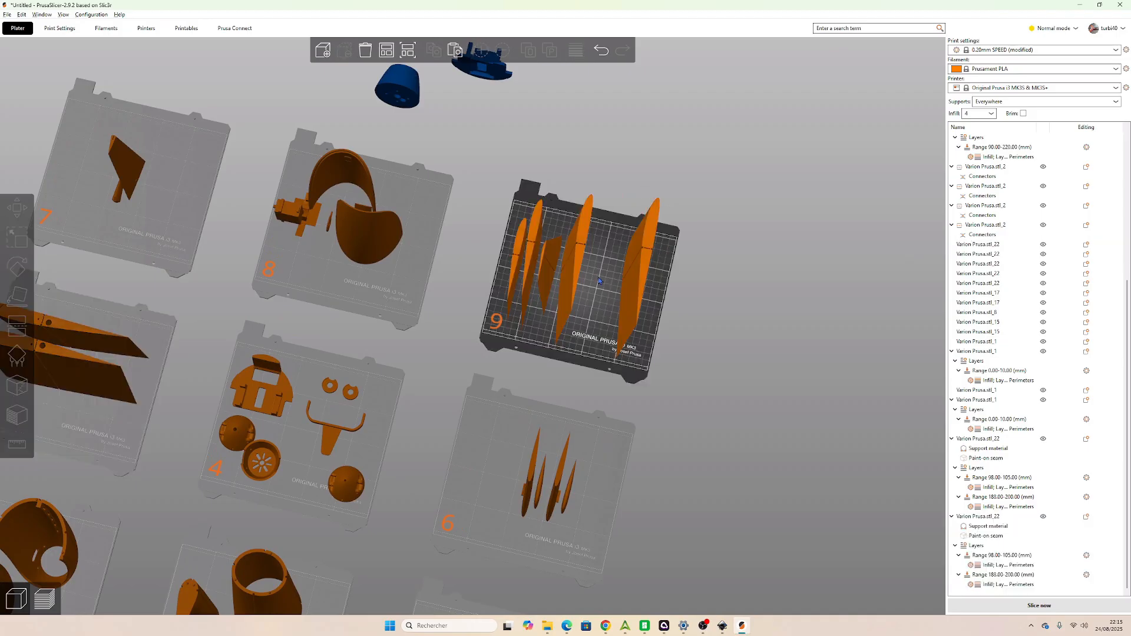
Select all the wing sections on bed 9 and rotate them as a group by half a turn about the vertical axis.
{"action": "left_click", "coordinate": [514, 240]}
{"action": "left_click", "coordinate": [519, 244]}
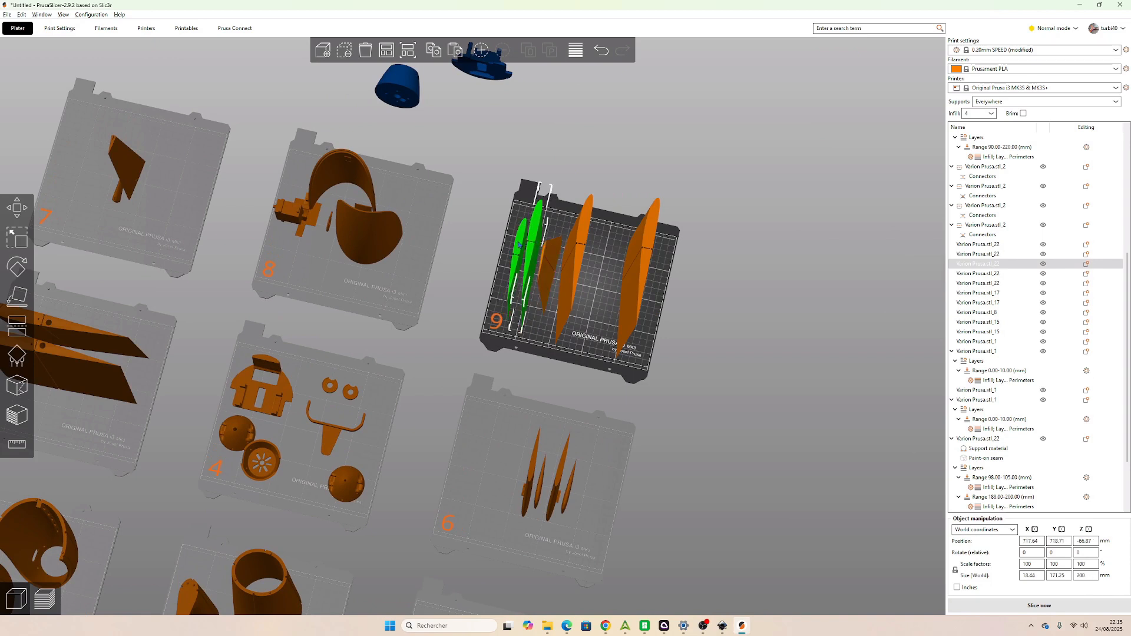
{"action": "left_click", "coordinate": [581, 241], "text": "shift"}
{"action": "left_click", "coordinate": [551, 259], "text": "shift"}
{"action": "left_click", "coordinate": [650, 243], "text": "shift"}
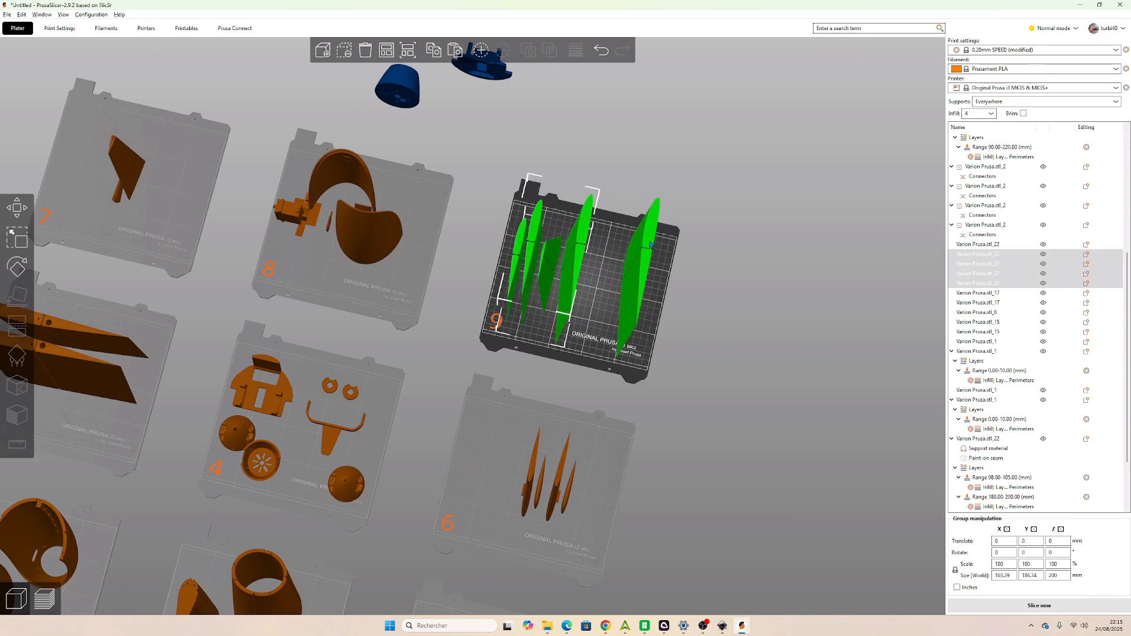
{"action": "left_click", "coordinate": [650, 244], "text": "shift"}
{"action": "key", "text": "r"}
{"action": "left_click_drag", "start_coordinate": [710, 286], "coordinate": [531, 258]}
{"action": "left_click", "coordinate": [756, 347]}
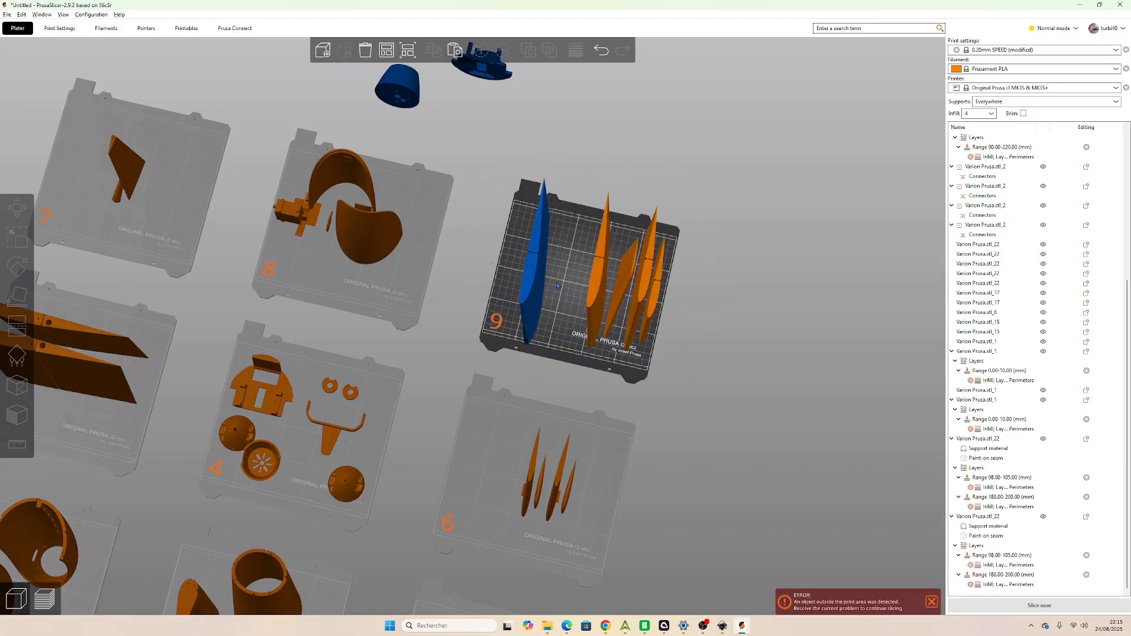
Shift the rotated wing sections so they are spaced apart within bed 9, then deselect them.
{"action": "left_click", "coordinate": [530, 267]}
{"action": "left_click_drag", "start_coordinate": [594, 275], "coordinate": [619, 285]}
{"action": "left_click", "coordinate": [642, 289]}
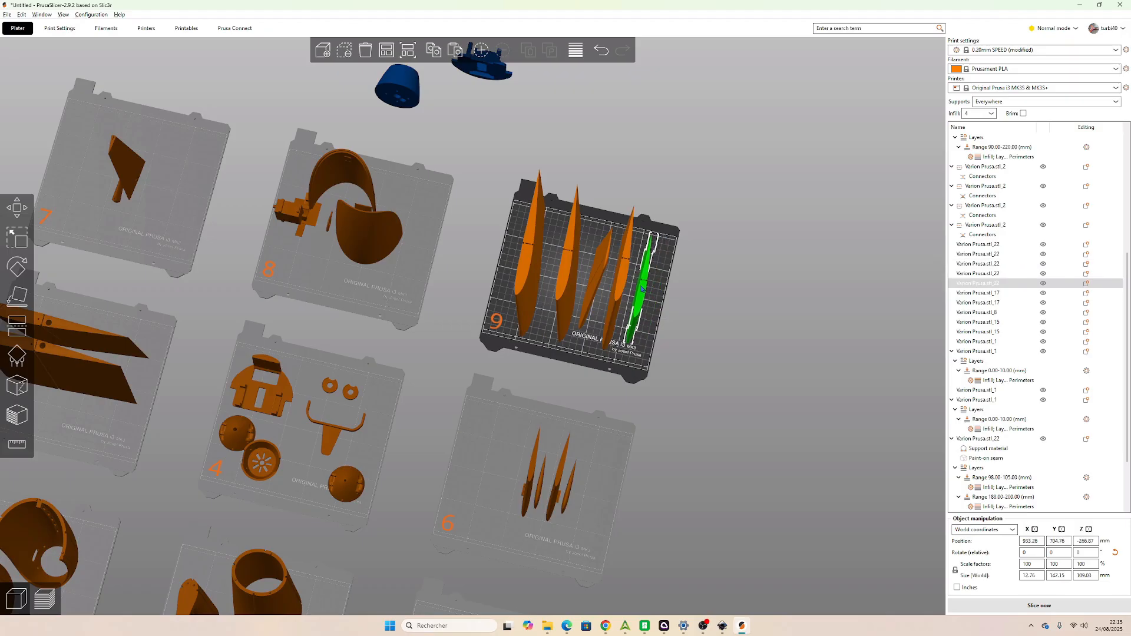
{"action": "left_click_drag", "start_coordinate": [686, 315], "coordinate": [642, 313]}
{"action": "left_click", "coordinate": [566, 450]}
{"action": "scroll", "coordinate": [540, 329], "scroll_direction": "down", "scroll_amount": 3}
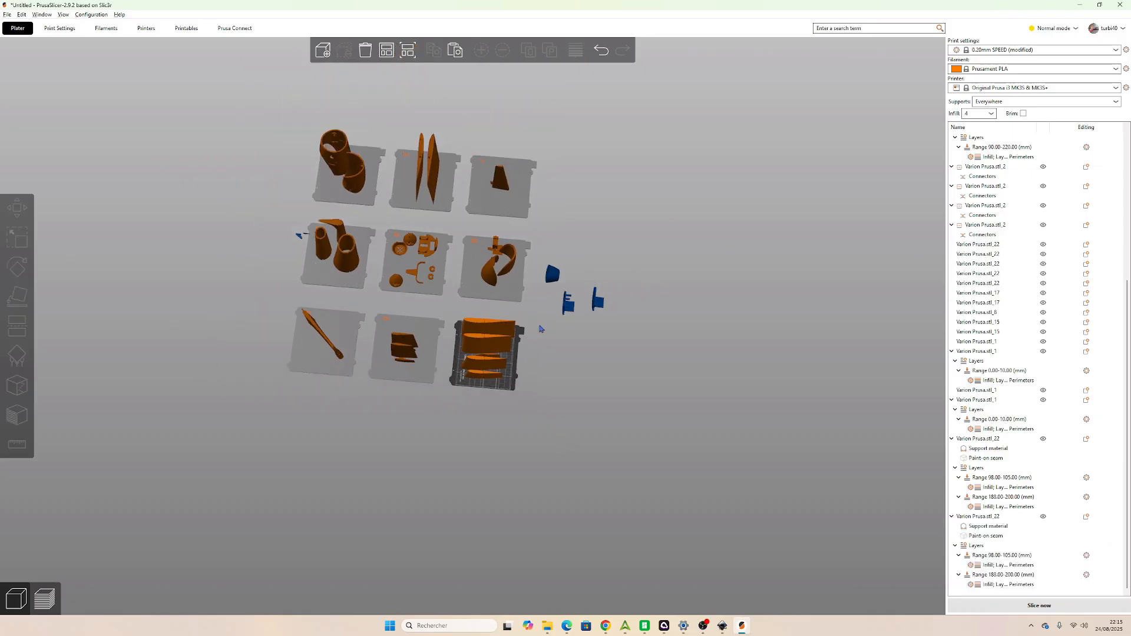
Duplicate the four main wing sections on bed 9 as a group and place the copies beside the bed.
{"action": "scroll", "coordinate": [540, 328], "scroll_direction": "up", "scroll_amount": 1}
{"action": "scroll", "coordinate": [519, 424], "scroll_direction": "up", "scroll_amount": 2}
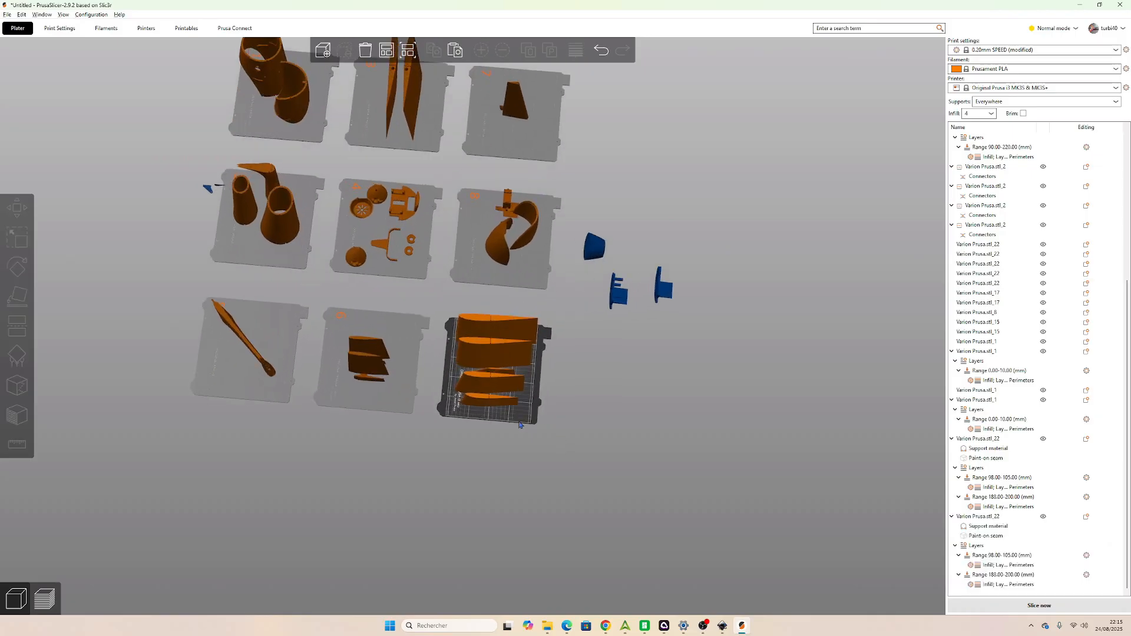
{"action": "left_click_drag", "start_coordinate": [528, 443], "coordinate": [535, 432]}
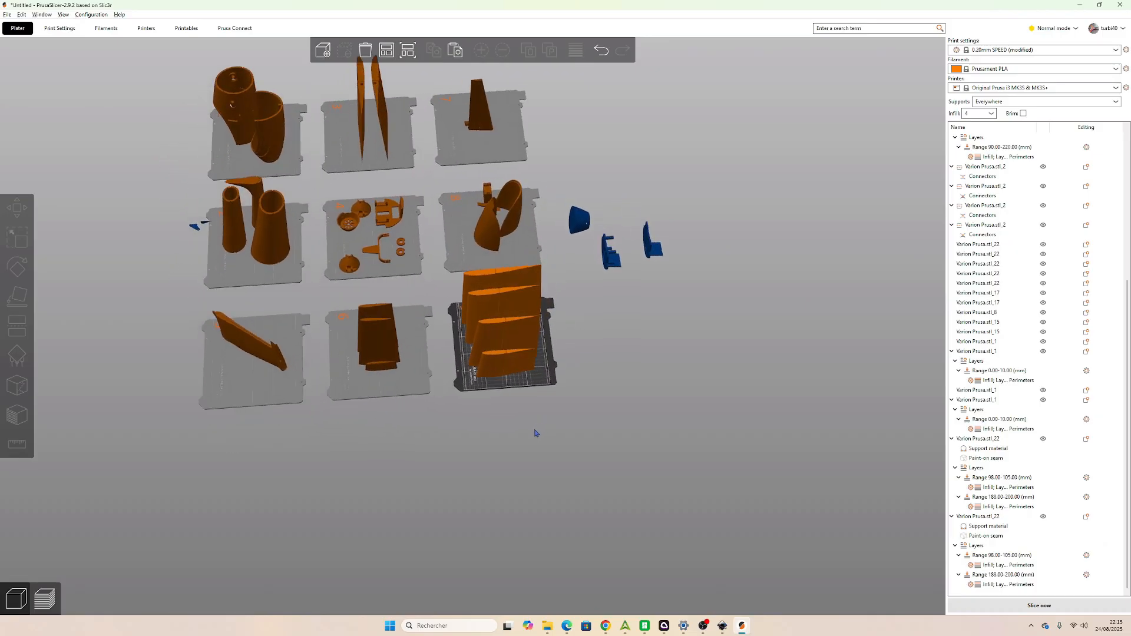
{"action": "left_click", "coordinate": [520, 283]}
{"action": "left_click", "coordinate": [512, 308]}
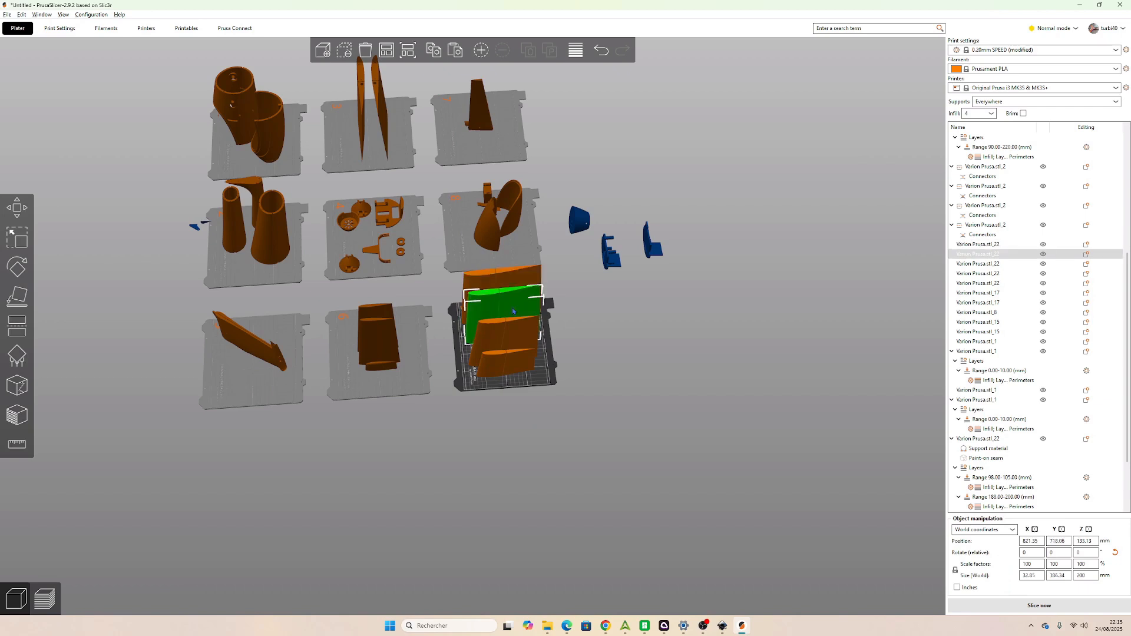
{"action": "left_click", "coordinate": [517, 289], "text": "ctrl"}
{"action": "left_click", "coordinate": [508, 358], "text": "ctrl"}
{"action": "left_click", "coordinate": [508, 361], "text": "ctrl"}
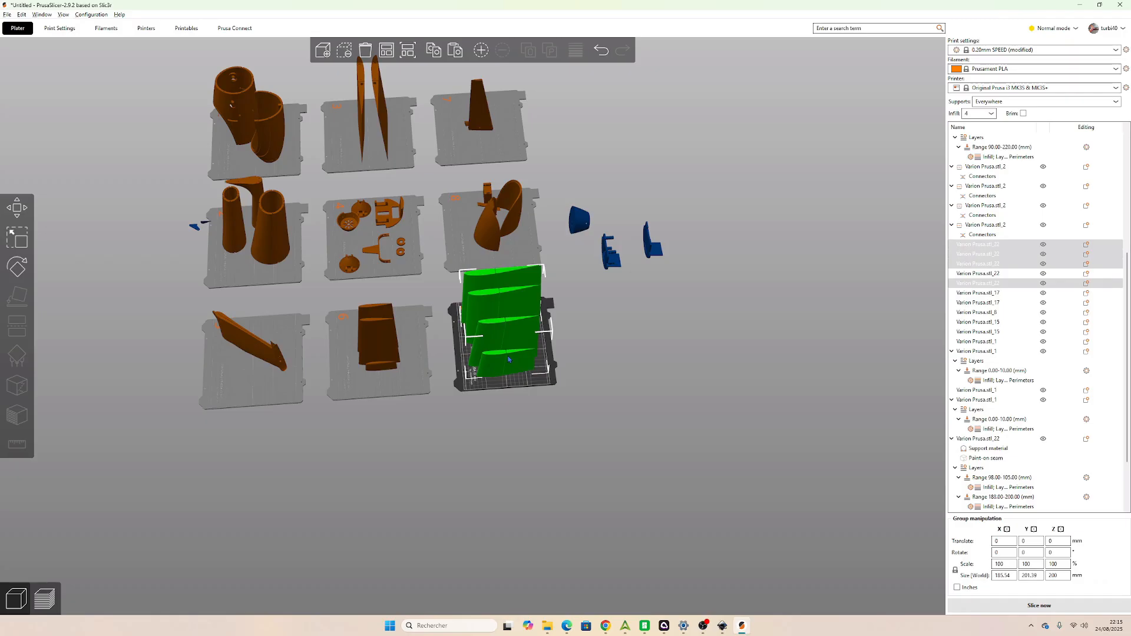
{"action": "key", "text": "ctrl+v"}
{"action": "left_click_drag", "start_coordinate": [509, 367], "coordinate": [511, 461]}
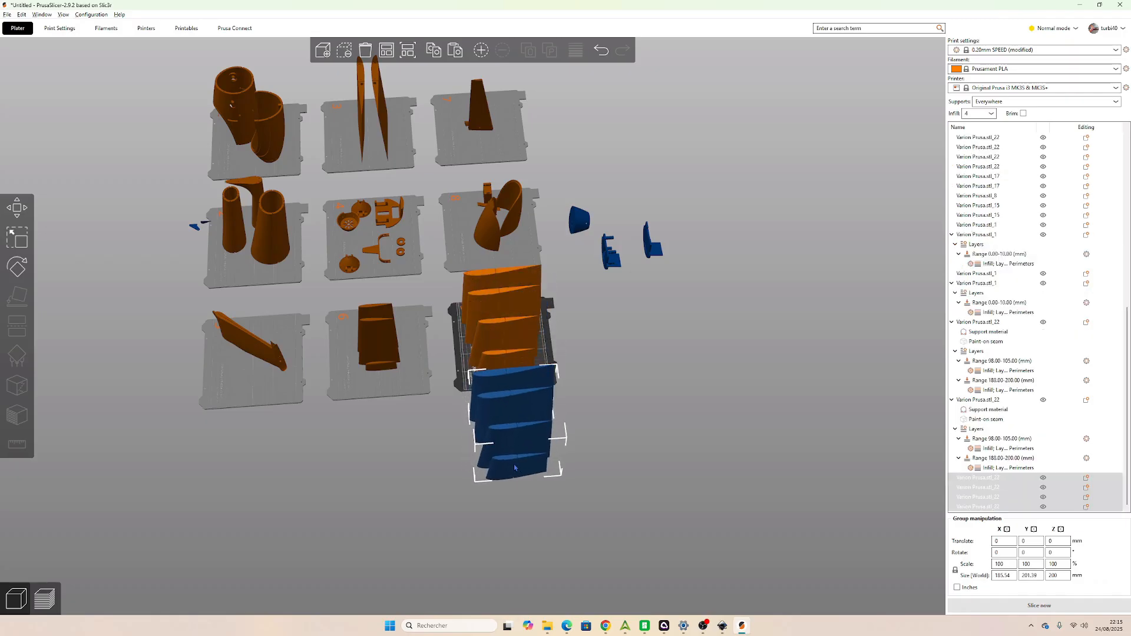
{"action": "left_click", "coordinate": [602, 458]}
Mirror the two largest copied wing sections beside bed 9 along the X axis.
{"action": "left_click_drag", "start_coordinate": [610, 452], "coordinate": [422, 409]}
{"action": "scroll", "coordinate": [383, 391], "scroll_direction": "up", "scroll_amount": 3}
{"action": "scroll", "coordinate": [384, 391], "scroll_direction": "up", "scroll_amount": 1}
{"action": "left_click", "coordinate": [288, 372]}
{"action": "right_click", "coordinate": [297, 349]}
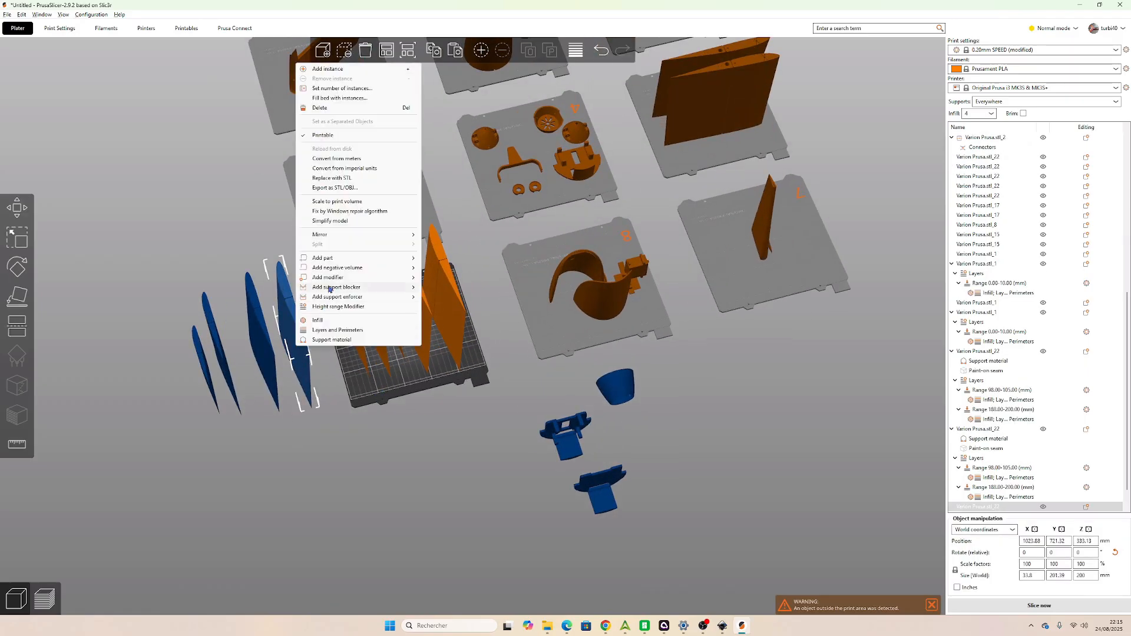
{"action": "mouse_move", "coordinate": [346, 235]}
{"action": "left_click", "coordinate": [443, 234]}
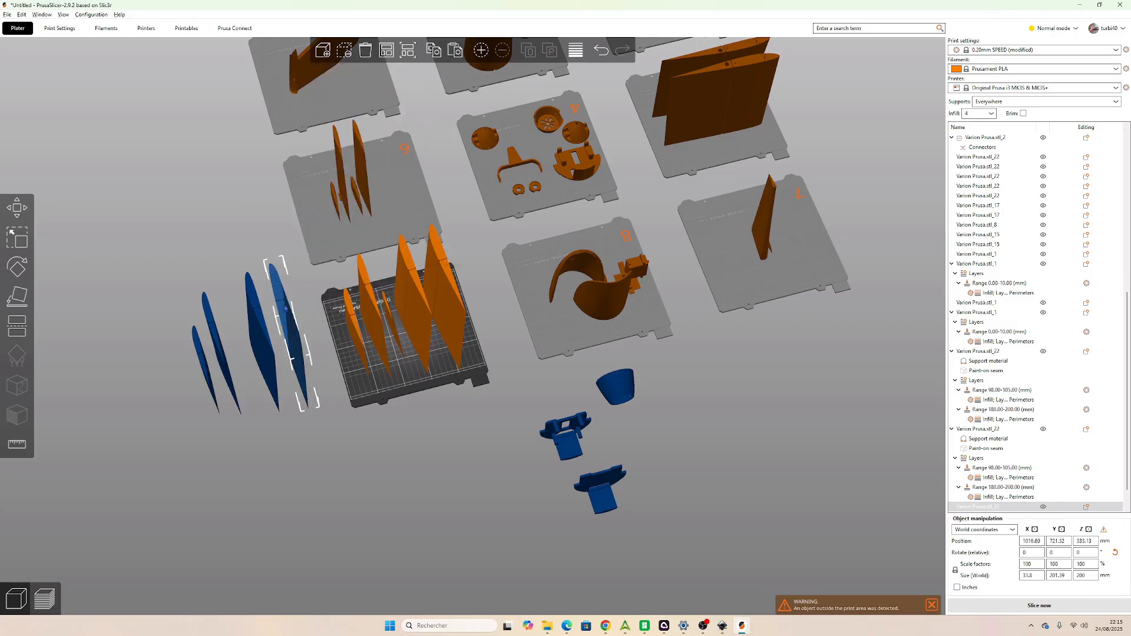
{"action": "right_click", "coordinate": [258, 306]}
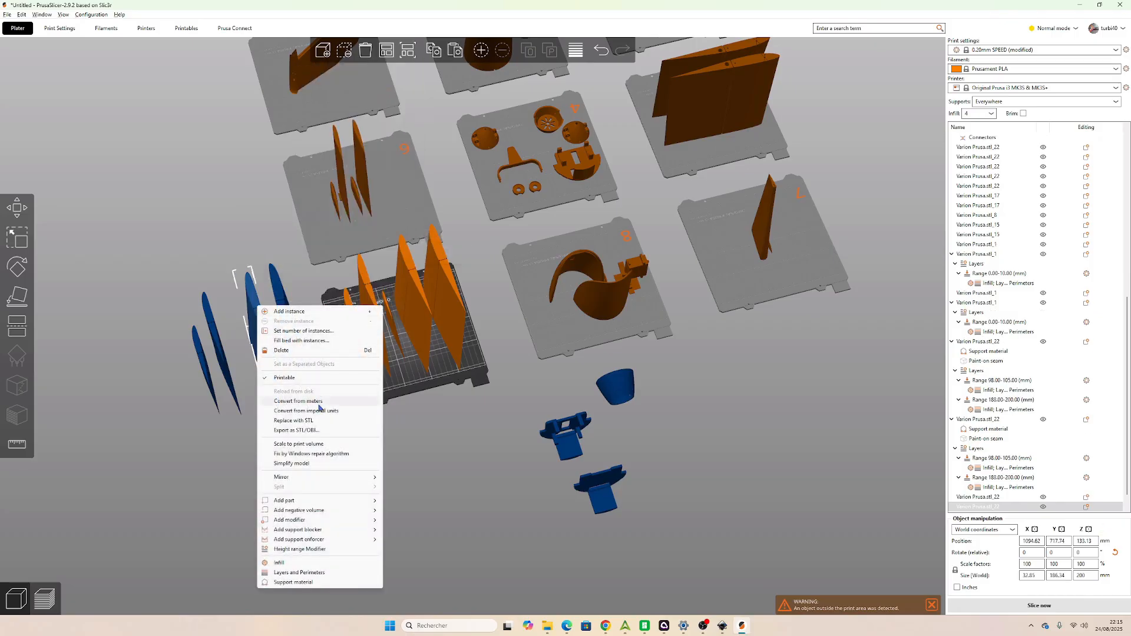
{"action": "mouse_move", "coordinate": [354, 477]}
{"action": "left_click", "coordinate": [393, 484]}
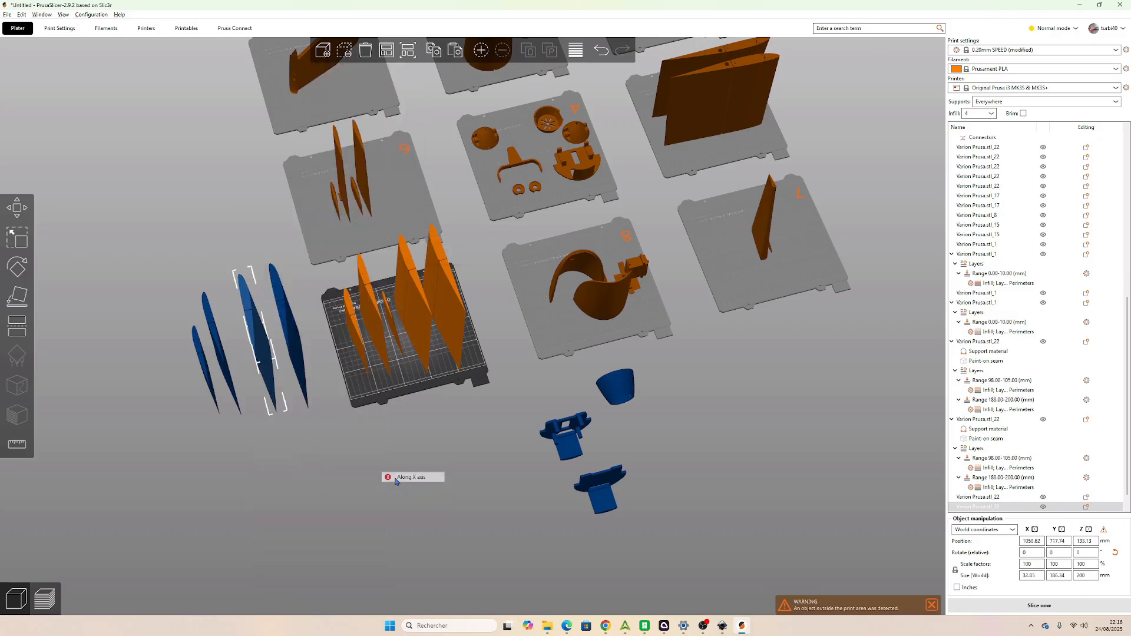
Mirror the two remaining narrower wing section copies along the X axis.
{"action": "right_click", "coordinate": [215, 328]}
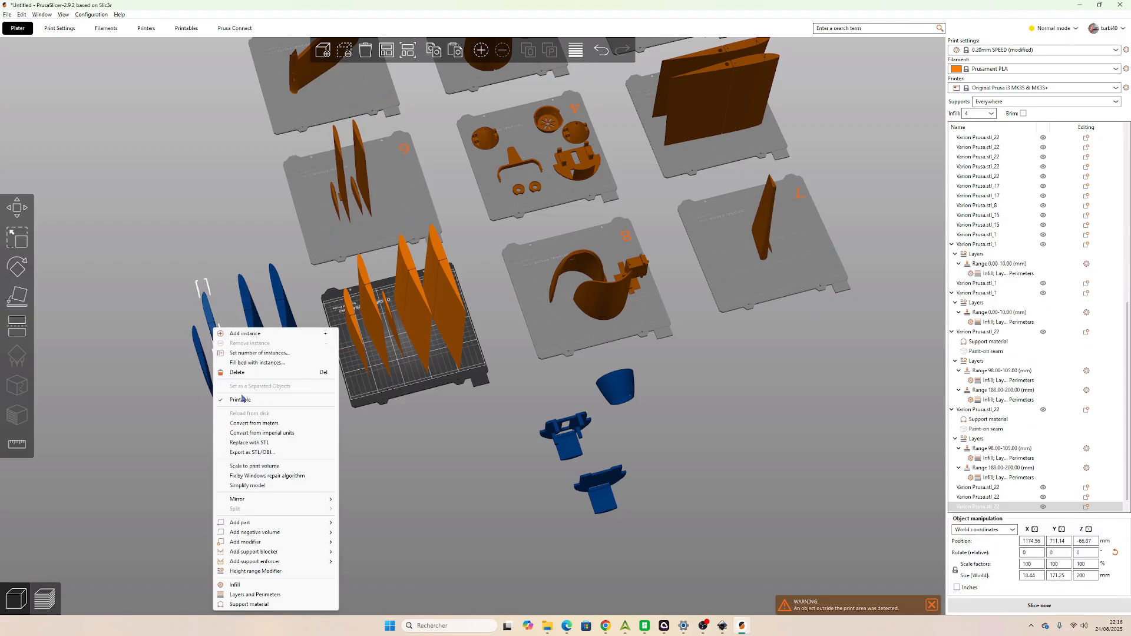
{"action": "mouse_move", "coordinate": [271, 499]}
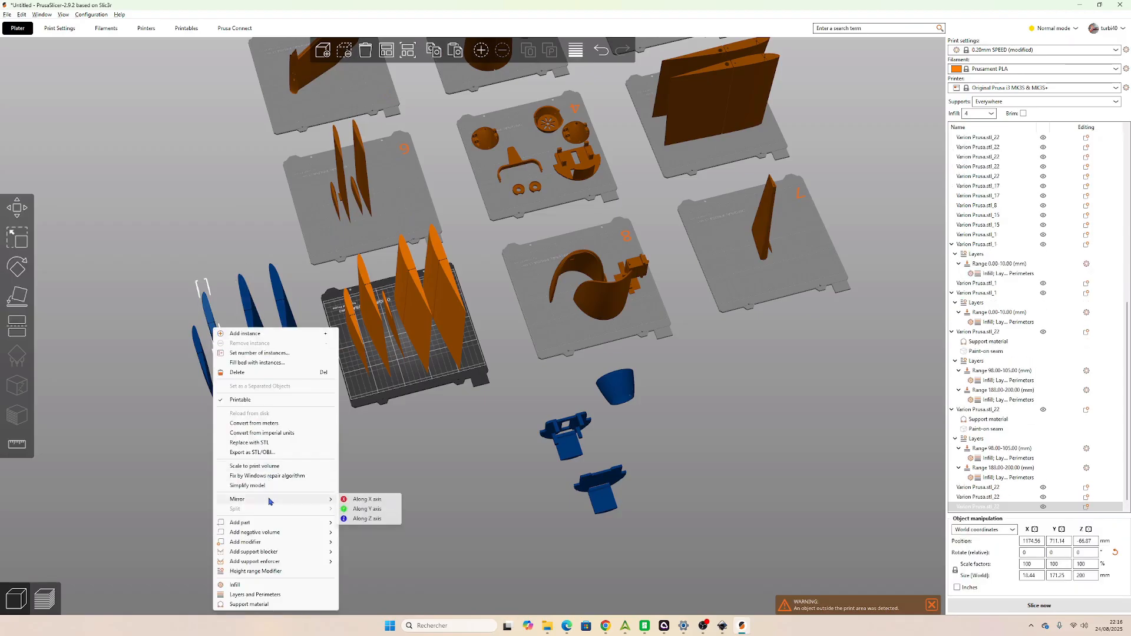
{"action": "left_click", "coordinate": [365, 500]}
{"action": "left_click", "coordinate": [195, 356]}
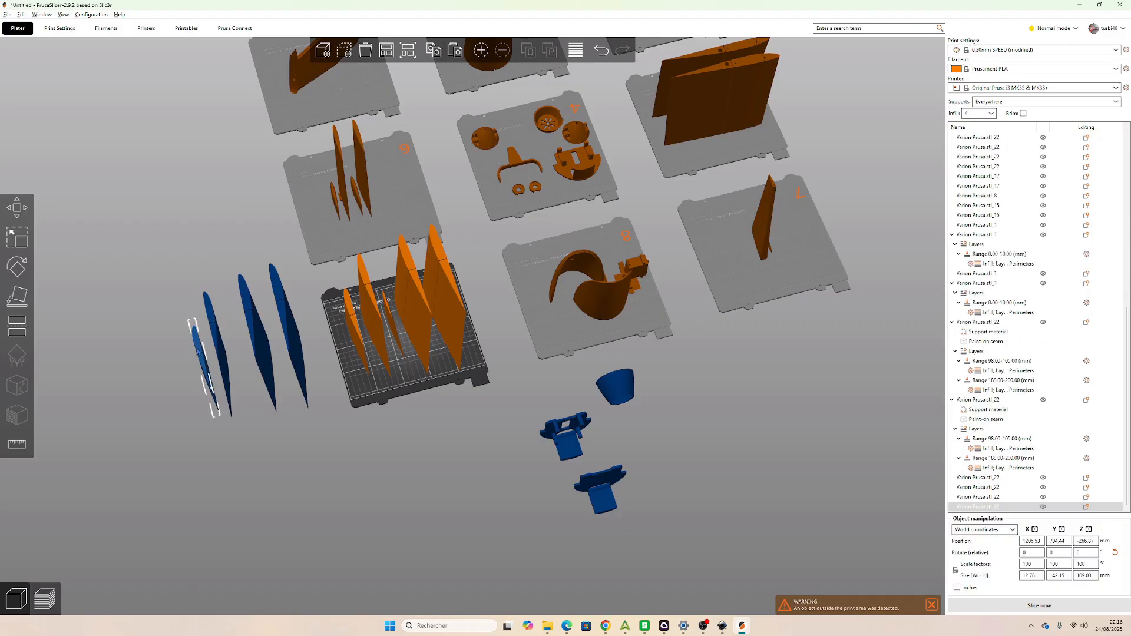
{"action": "right_click", "coordinate": [195, 353]}
{"action": "mouse_move", "coordinate": [284, 236]}
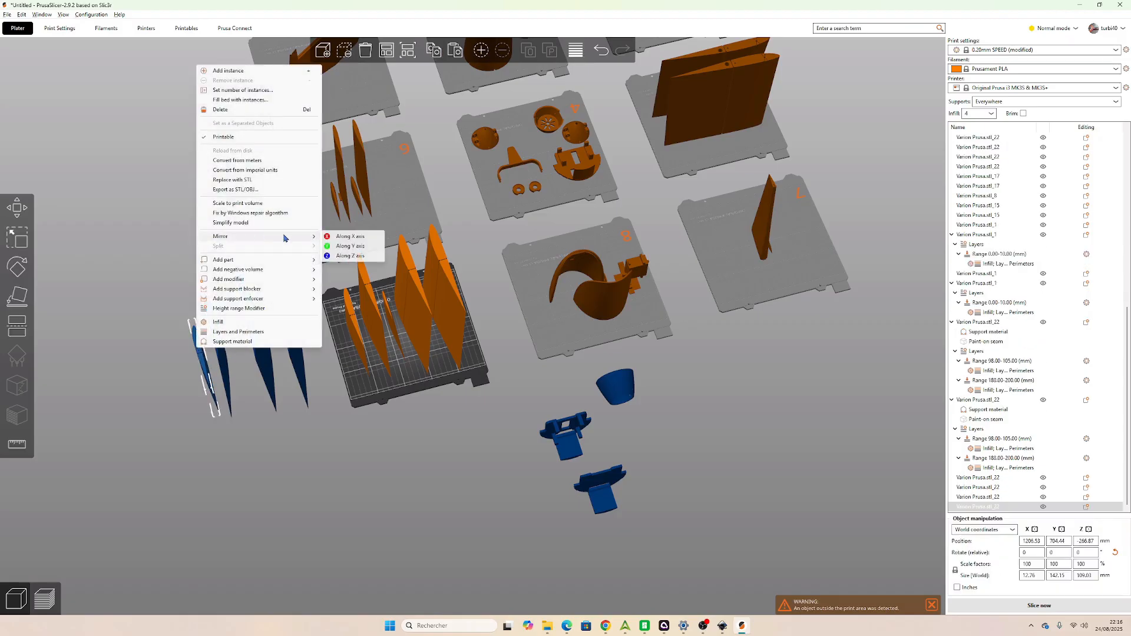
{"action": "left_click", "coordinate": [338, 236]}
{"action": "left_click", "coordinate": [230, 443]}
Duplicate the small wing piece on bed 9, place the copy among the mirrored sections and mirror it along the X axis.
{"action": "mouse_move", "coordinate": [227, 442]}
{"action": "left_mouse_down"}
{"action": "mouse_move", "coordinate": [219, 448]}
{"action": "mouse_move", "coordinate": [255, 432]}
{"action": "mouse_move", "coordinate": [220, 440]}
{"action": "left_mouse_up"}
{"action": "scroll", "coordinate": [176, 421], "scroll_direction": "up", "scroll_amount": 5}
{"action": "left_click_drag", "start_coordinate": [156, 412], "coordinate": [314, 404]}
{"action": "left_click", "coordinate": [511, 207]}
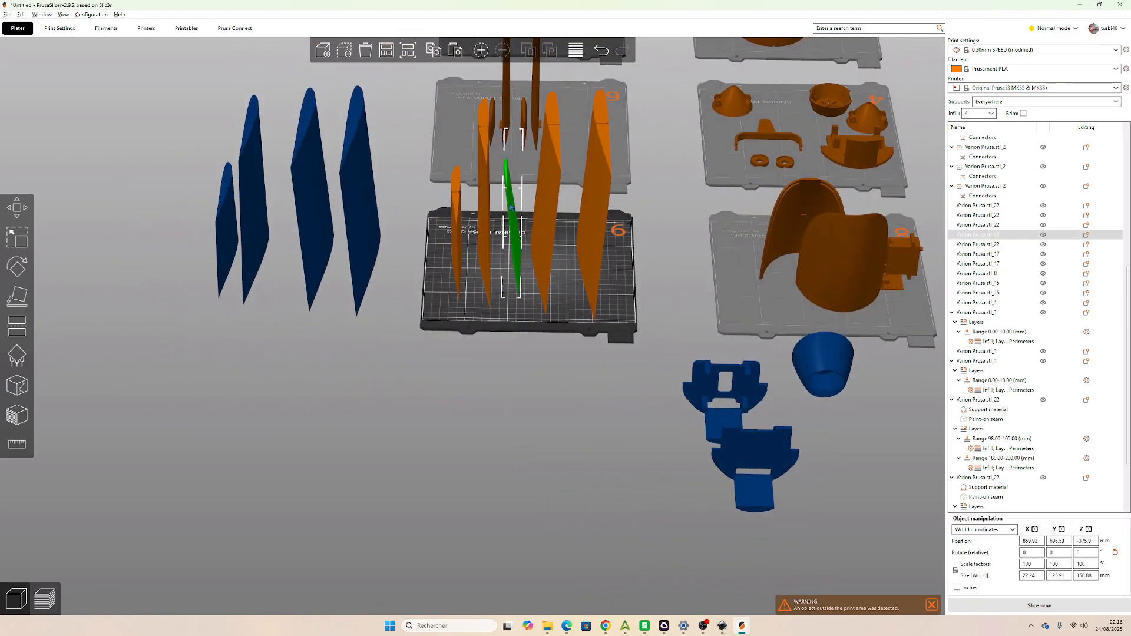
{"action": "left_click_drag", "start_coordinate": [511, 208], "coordinate": [275, 217]}
{"action": "right_click", "coordinate": [274, 217]}
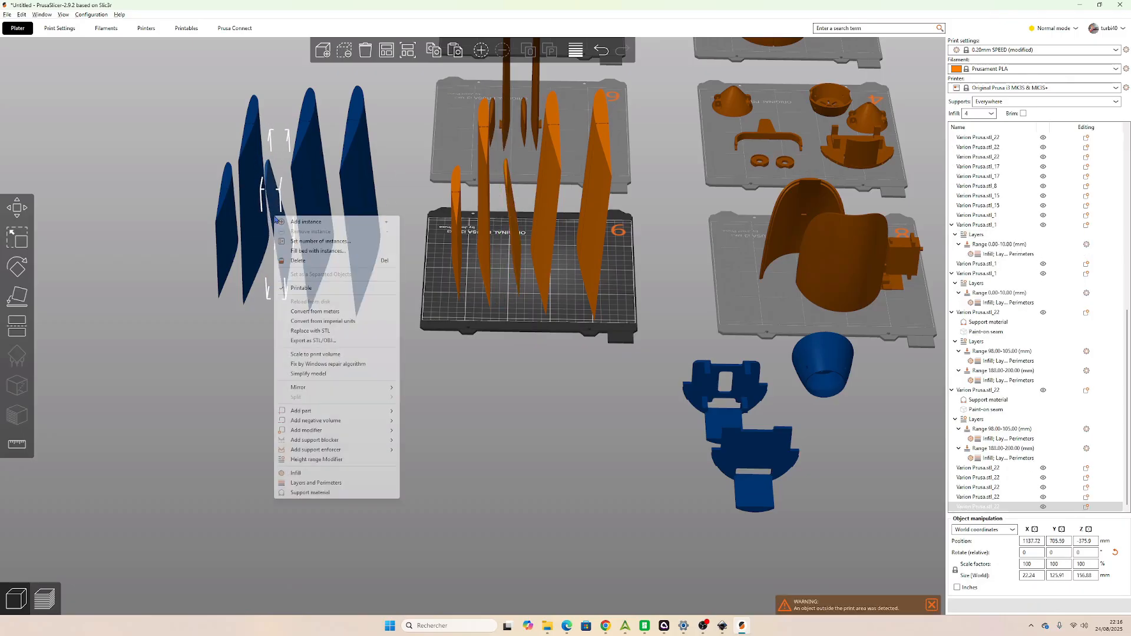
{"action": "mouse_move", "coordinate": [293, 391]}
{"action": "left_click", "coordinate": [418, 388]}
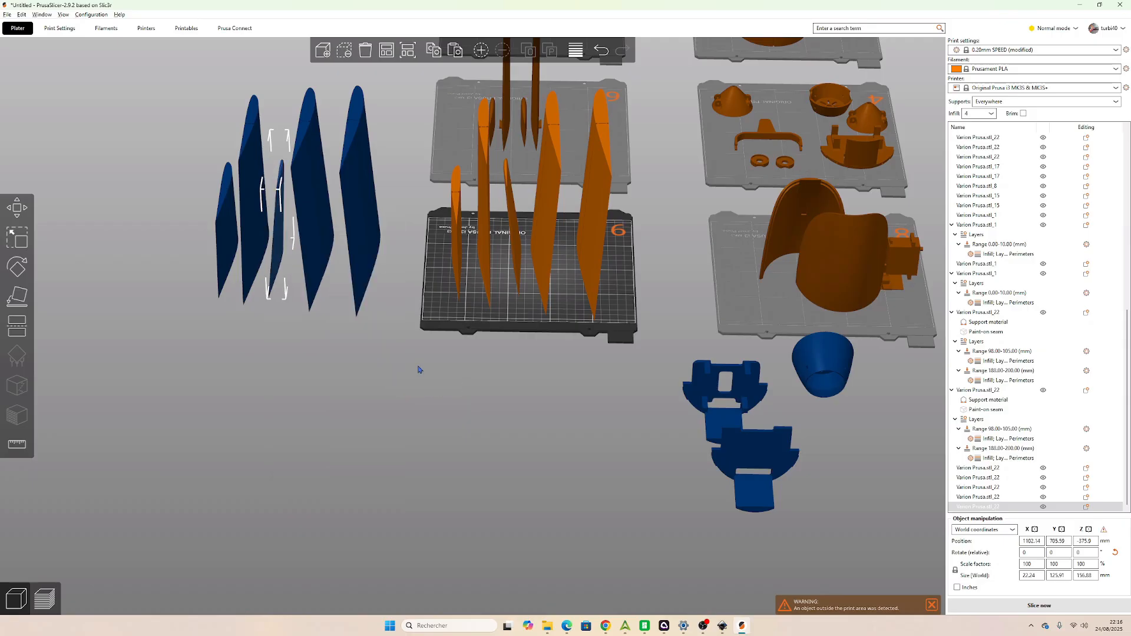
{"action": "left_click", "coordinate": [420, 370]}
Reposition the two curved shell parts on bed 8 to free room beside the small parts.
{"action": "scroll", "coordinate": [420, 369], "scroll_direction": "up", "scroll_amount": 4}
{"action": "scroll", "coordinate": [420, 370], "scroll_direction": "down", "scroll_amount": 10}
{"action": "left_click_drag", "start_coordinate": [420, 370], "coordinate": [444, 393]}
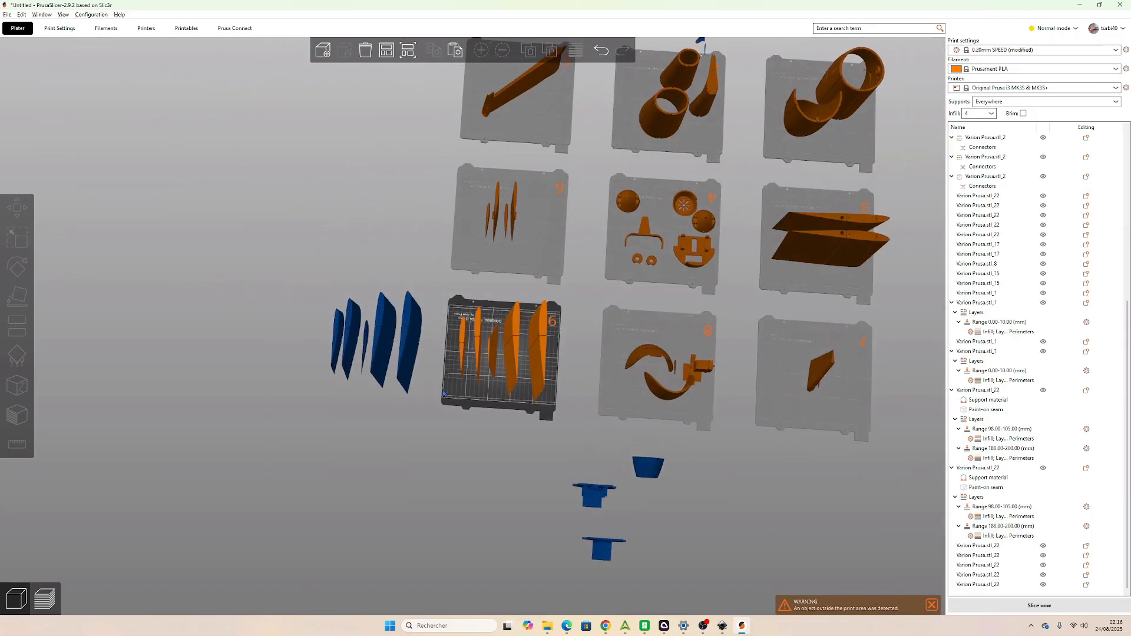
{"action": "middle_click_drag", "start_coordinate": [674, 460], "coordinate": [554, 423]}
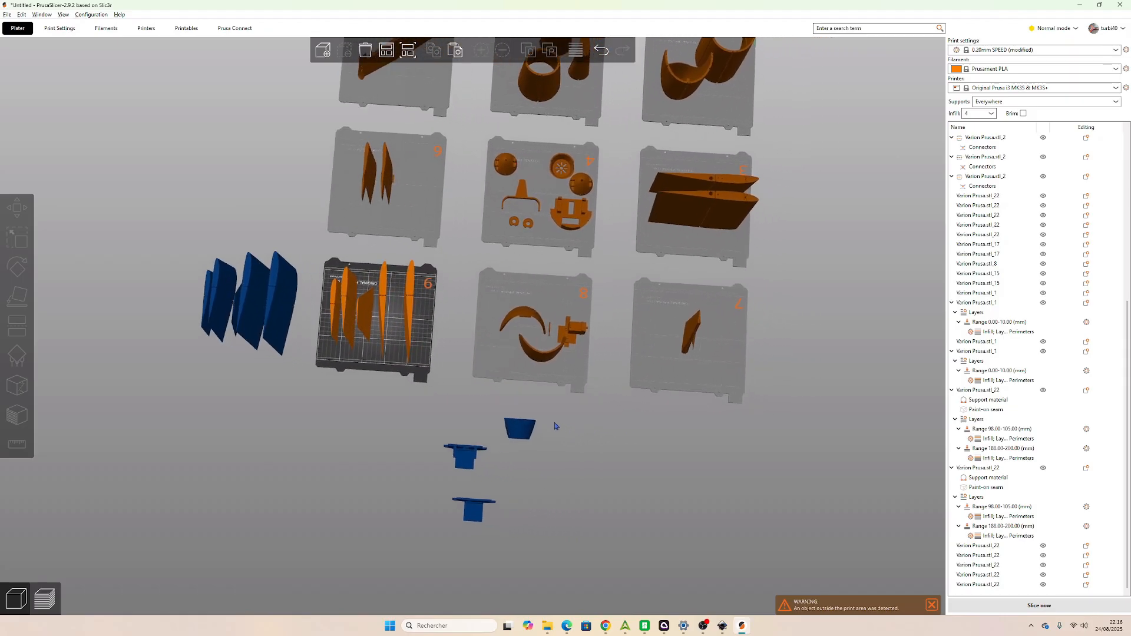
{"action": "scroll", "coordinate": [588, 370], "scroll_direction": "up", "scroll_amount": 4}
{"action": "left_click_drag", "start_coordinate": [572, 376], "coordinate": [530, 382]}
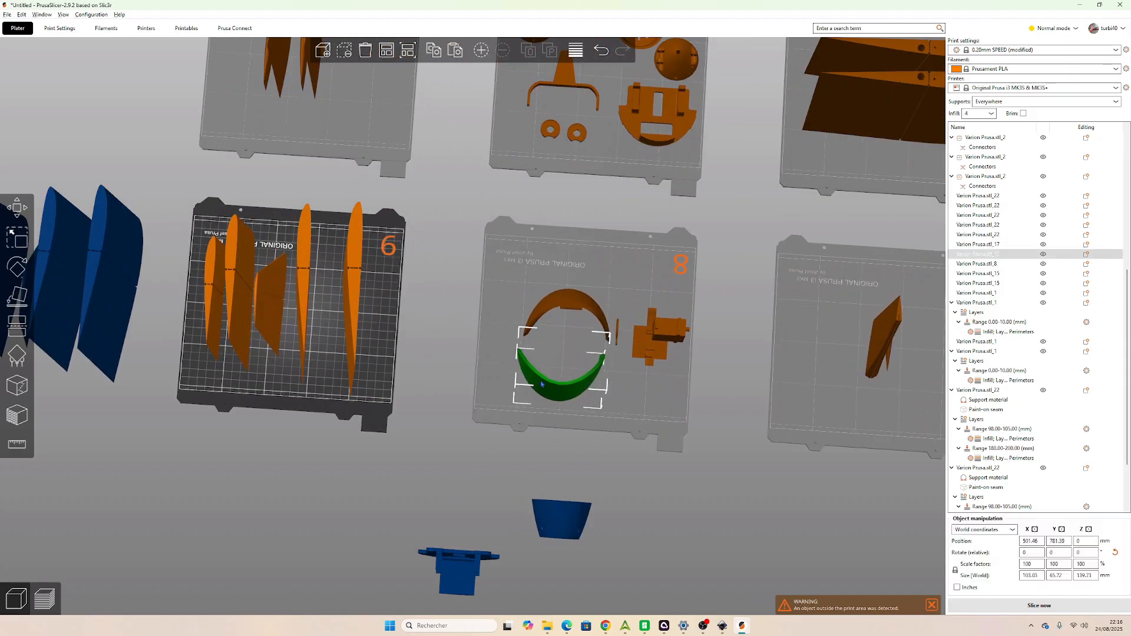
{"action": "left_click_drag", "start_coordinate": [568, 299], "coordinate": [561, 277]}
{"action": "left_click_drag", "start_coordinate": [560, 377], "coordinate": [551, 370]}
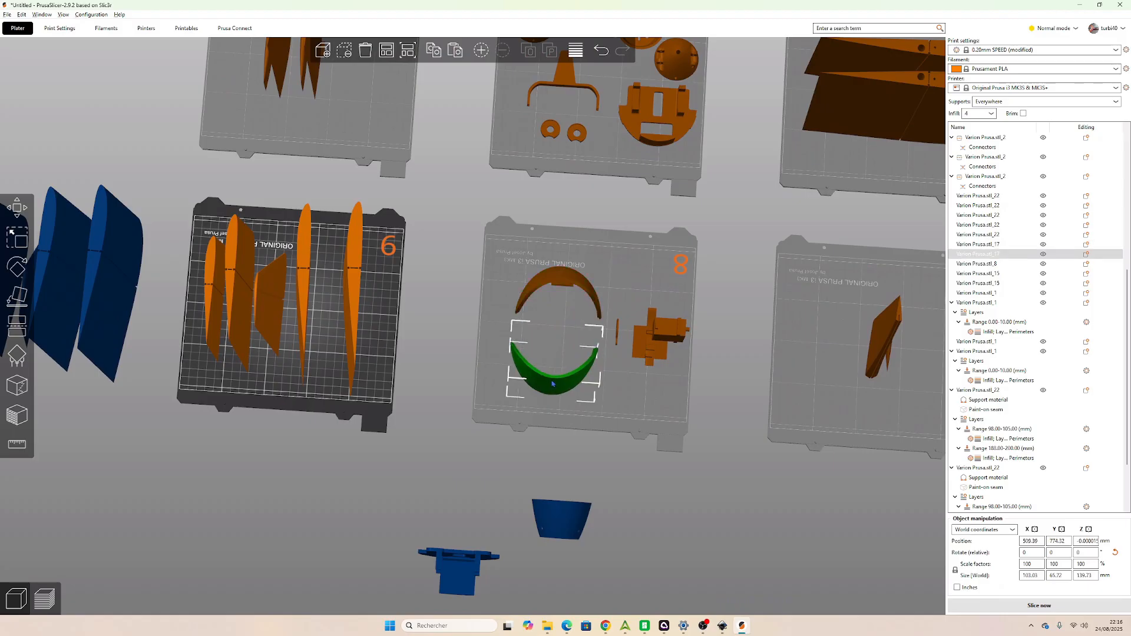
Delete the block-shaped part standing beside the plate on bed 8.
{"action": "right_click_drag", "start_coordinate": [641, 449], "coordinate": [612, 420]}
{"action": "left_click_drag", "start_coordinate": [623, 439], "coordinate": [608, 417]}
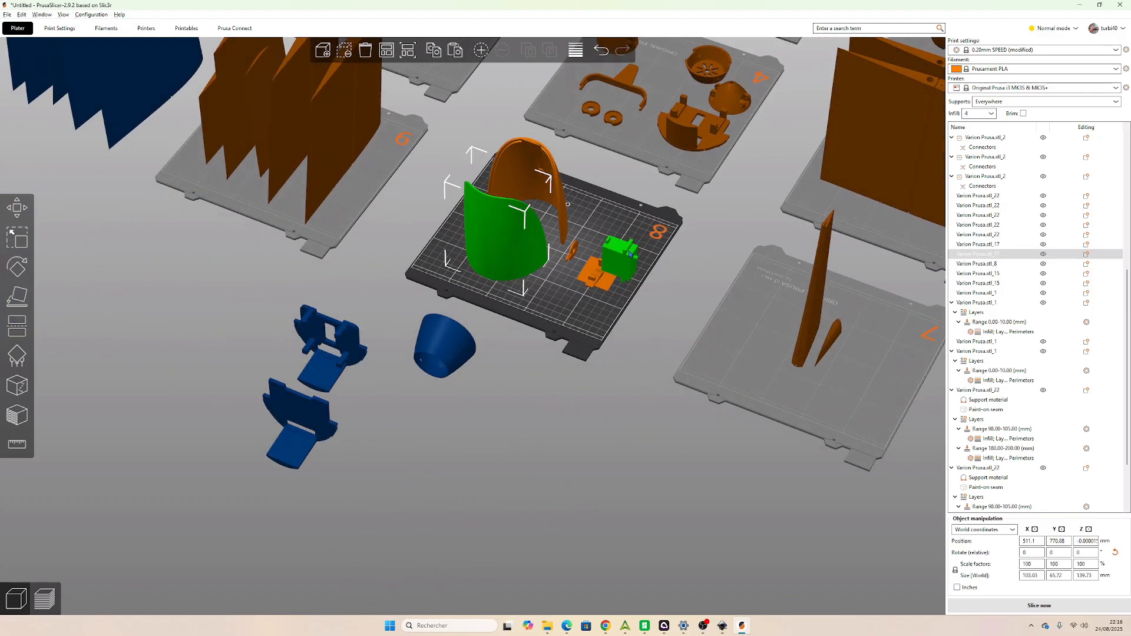
{"action": "left_click", "coordinate": [625, 265]}
{"action": "key", "text": "Delete"}
Move the curved strip, the square plate and the two tabbed rings from bed 8 onto bed 4.
{"action": "scroll", "coordinate": [614, 325], "scroll_direction": "up", "scroll_amount": 3}
{"action": "left_click_drag", "start_coordinate": [616, 331], "coordinate": [595, 321]}
{"action": "left_click_drag", "start_coordinate": [578, 227], "coordinate": [681, 91]}
{"action": "left_click_drag", "start_coordinate": [580, 229], "coordinate": [860, 97]}
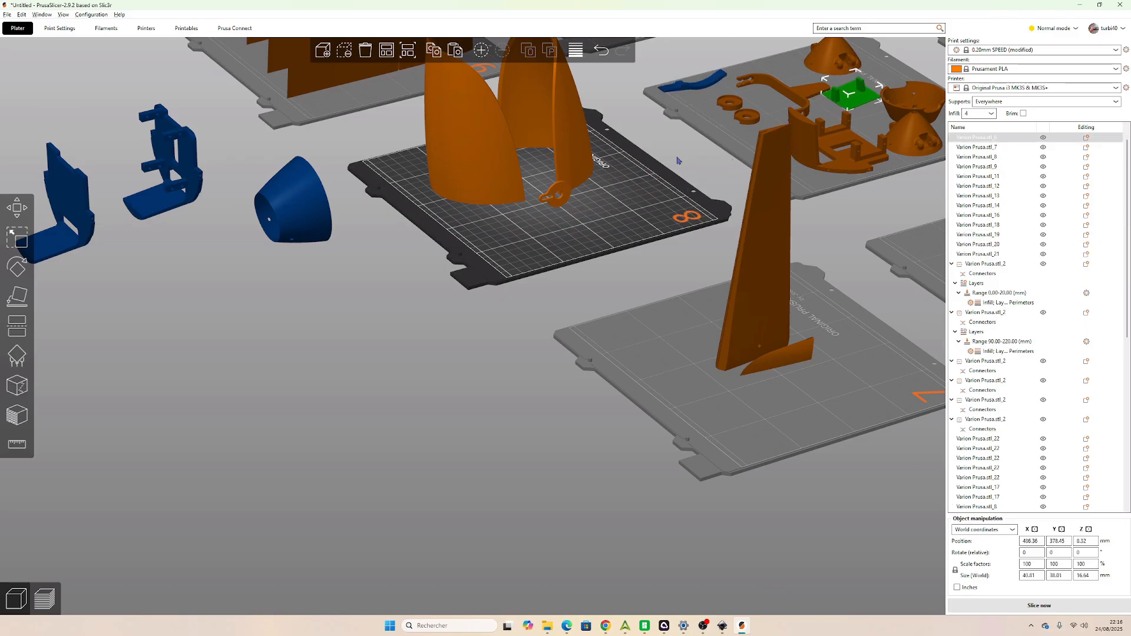
{"action": "left_click", "coordinate": [562, 195]}
{"action": "left_click_drag", "start_coordinate": [567, 205], "coordinate": [567, 227]}
{"action": "left_click", "coordinate": [565, 323]}
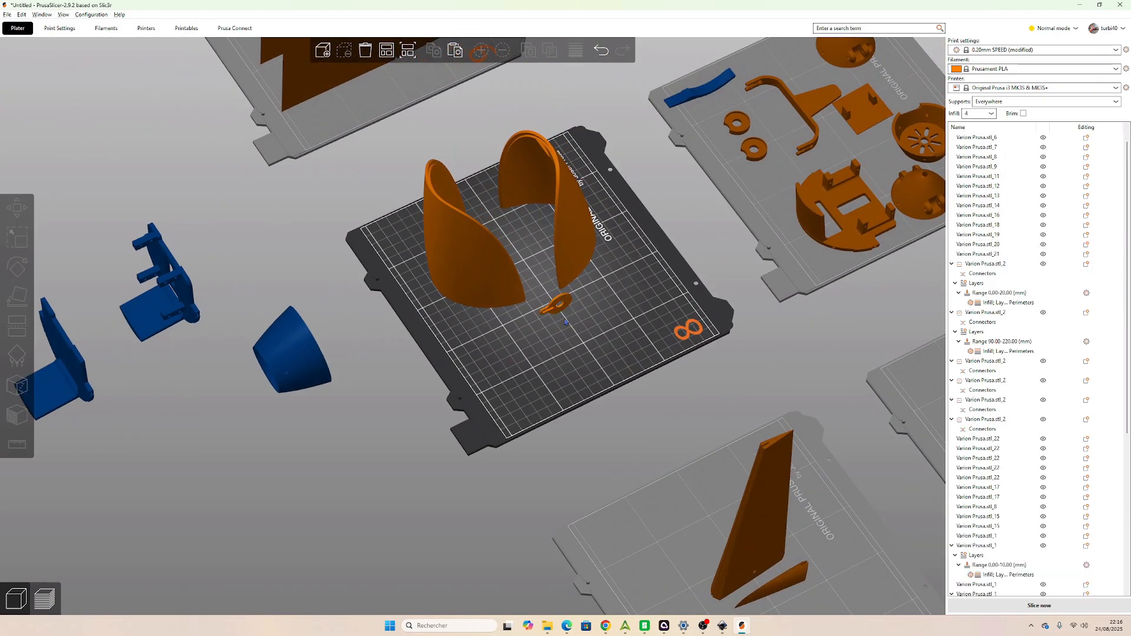
{"action": "left_click_drag", "start_coordinate": [568, 307], "coordinate": [774, 179]}
{"action": "left_click_drag", "start_coordinate": [555, 305], "coordinate": [758, 69]}
Lay the two tabbed rings and the curved strip flat on bed 4 with Place on Face.
{"action": "scroll", "coordinate": [770, 81], "scroll_direction": "down", "scroll_amount": 2}
{"action": "scroll", "coordinate": [725, 117], "scroll_direction": "up", "scroll_amount": 2}
{"action": "middle_click_drag", "start_coordinate": [758, 69], "coordinate": [759, 149]}
{"action": "key", "text": "f"}
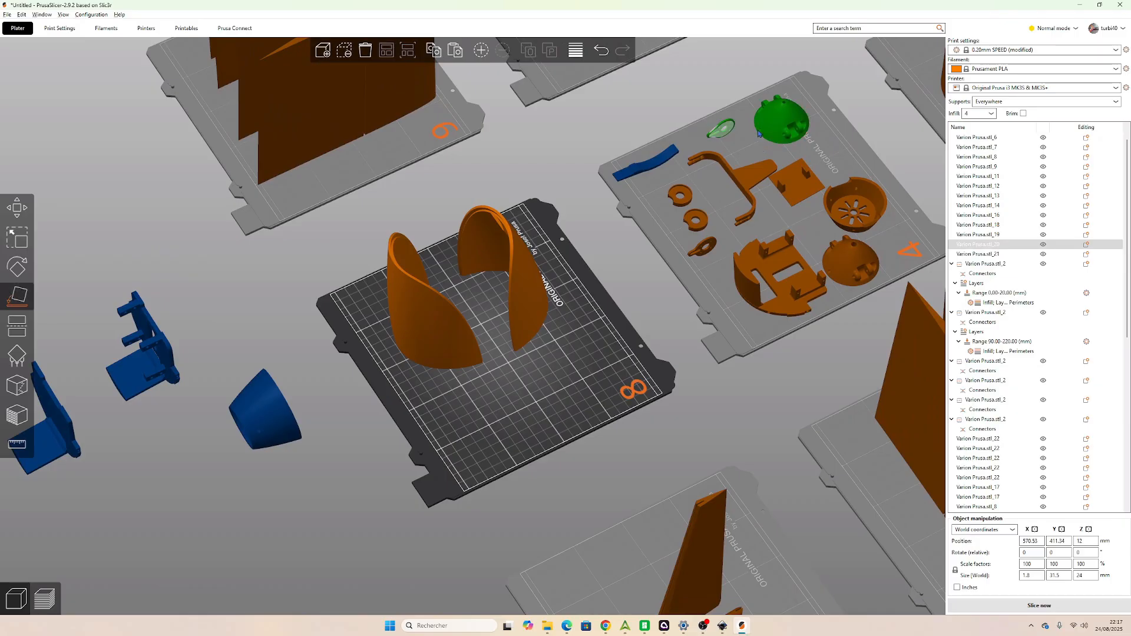
{"action": "left_click", "coordinate": [722, 135]}
{"action": "left_click", "coordinate": [711, 245]}
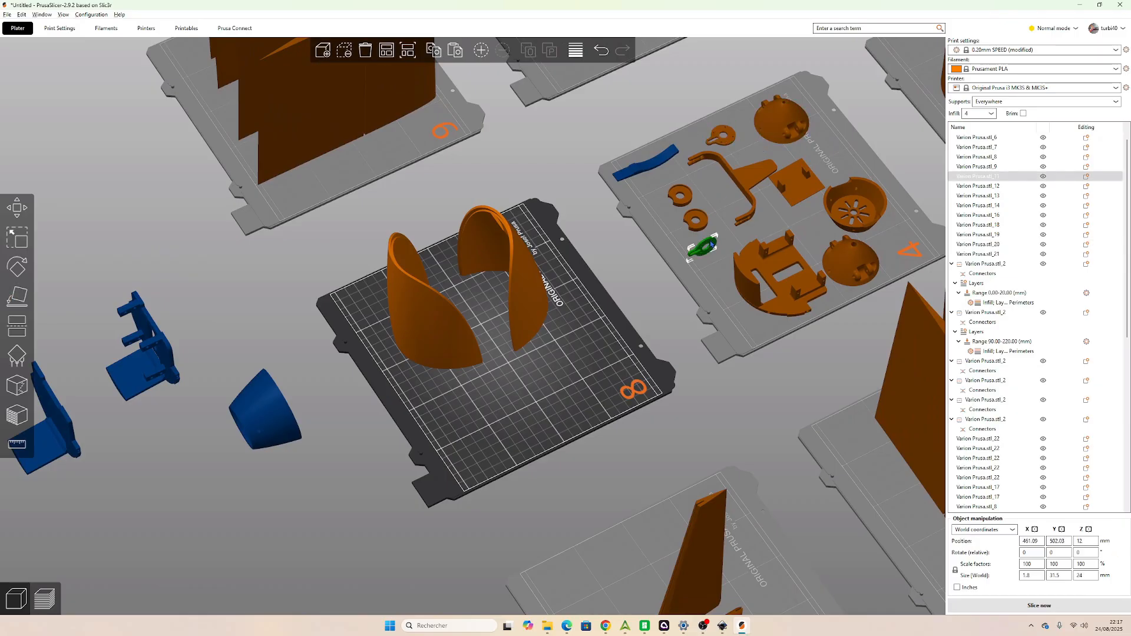
{"action": "left_click", "coordinate": [645, 171]}
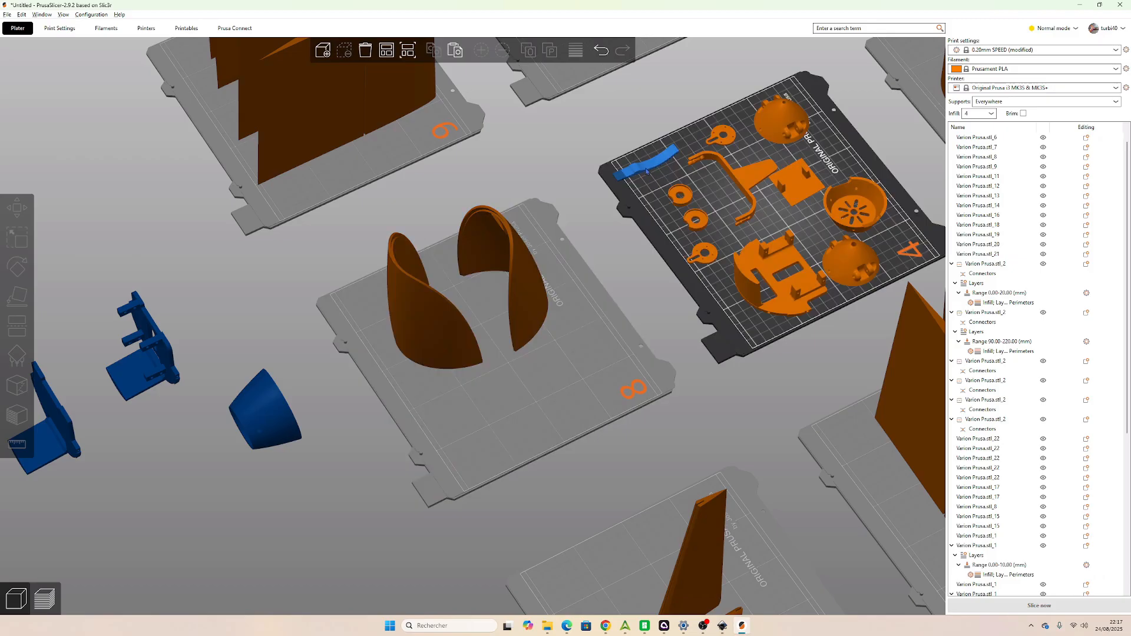
{"action": "key", "text": "f"}
{"action": "left_click", "coordinate": [651, 171]}
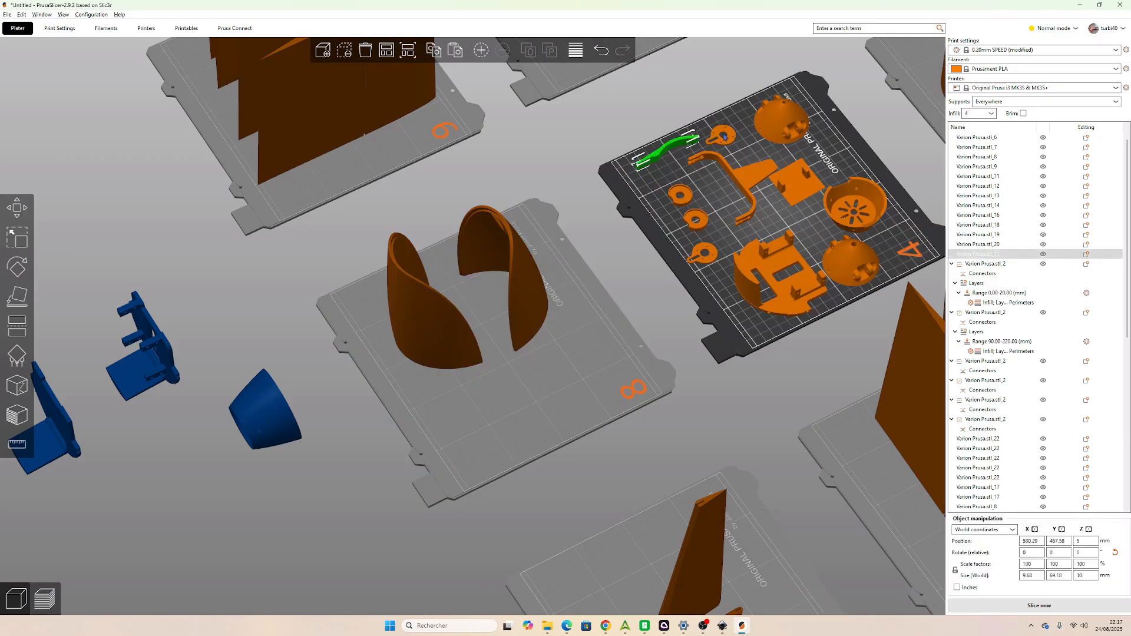
Duplicate each of the two tabbed rings on bed 4, placing each copy beside its original.
{"action": "left_click", "coordinate": [736, 122]}
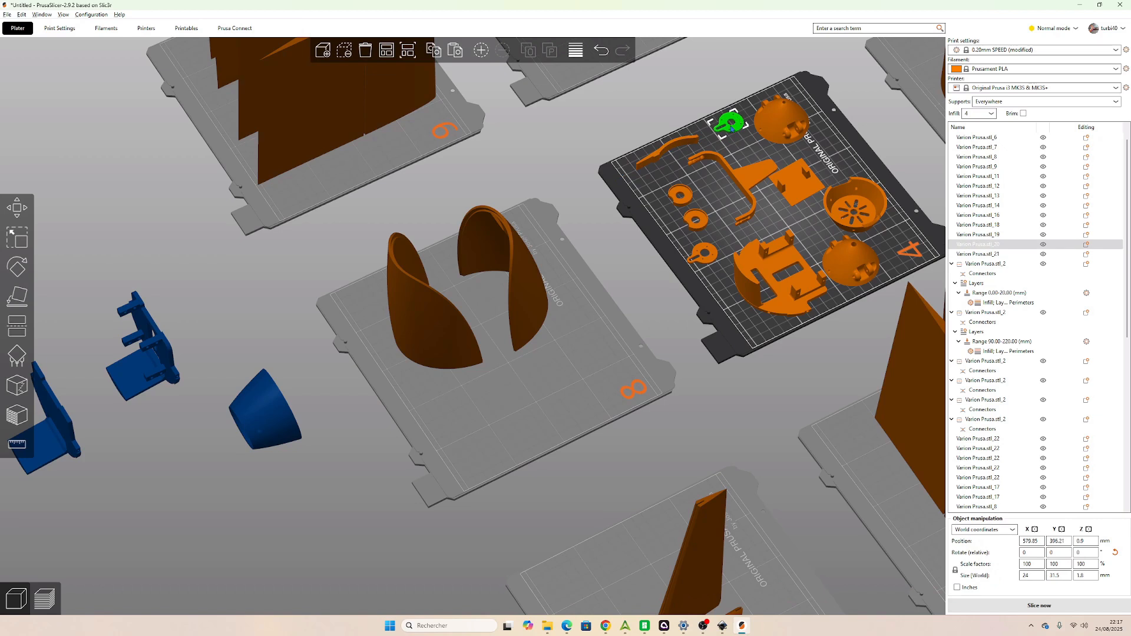
{"action": "left_click_drag", "start_coordinate": [732, 127], "coordinate": [743, 157]}
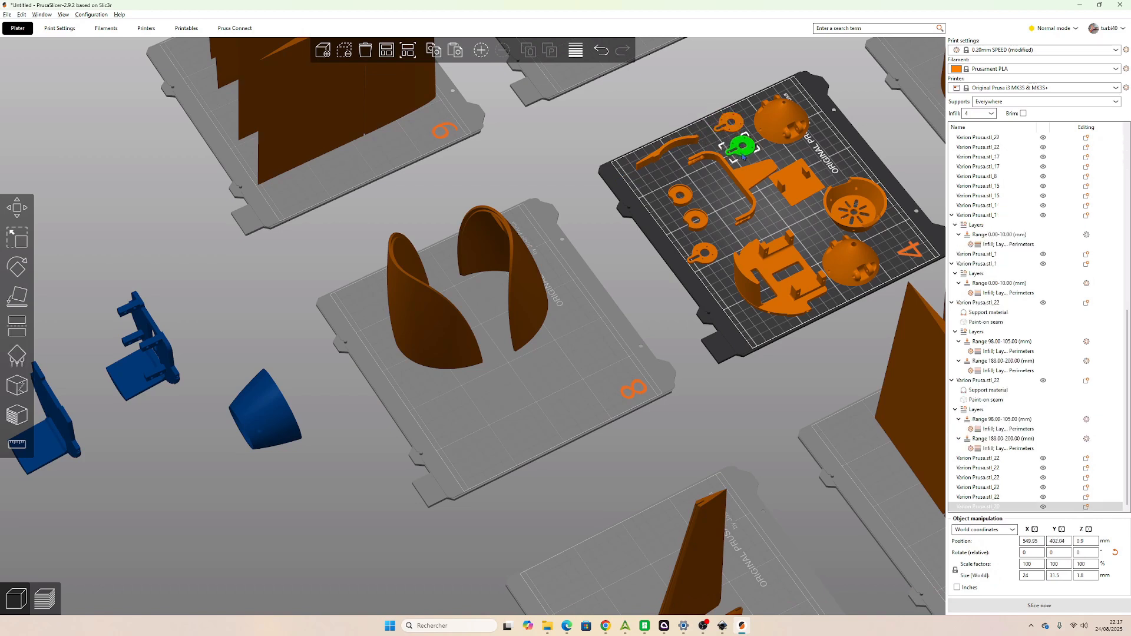
{"action": "left_click", "coordinate": [706, 251]}
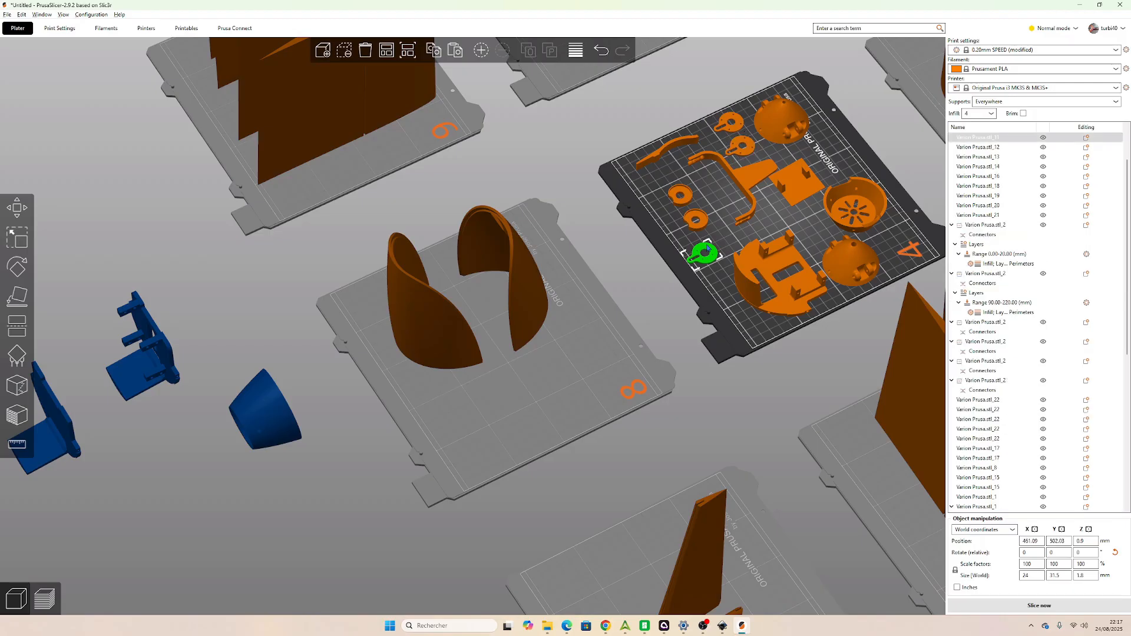
{"action": "key", "text": "ctrl+v"}
Place the square plate on bed 4 on its flat underside with Place on Face.
{"action": "left_click_drag", "start_coordinate": [695, 250], "coordinate": [623, 102]}
{"action": "left_click", "coordinate": [793, 187]}
{"action": "key", "text": "f"}
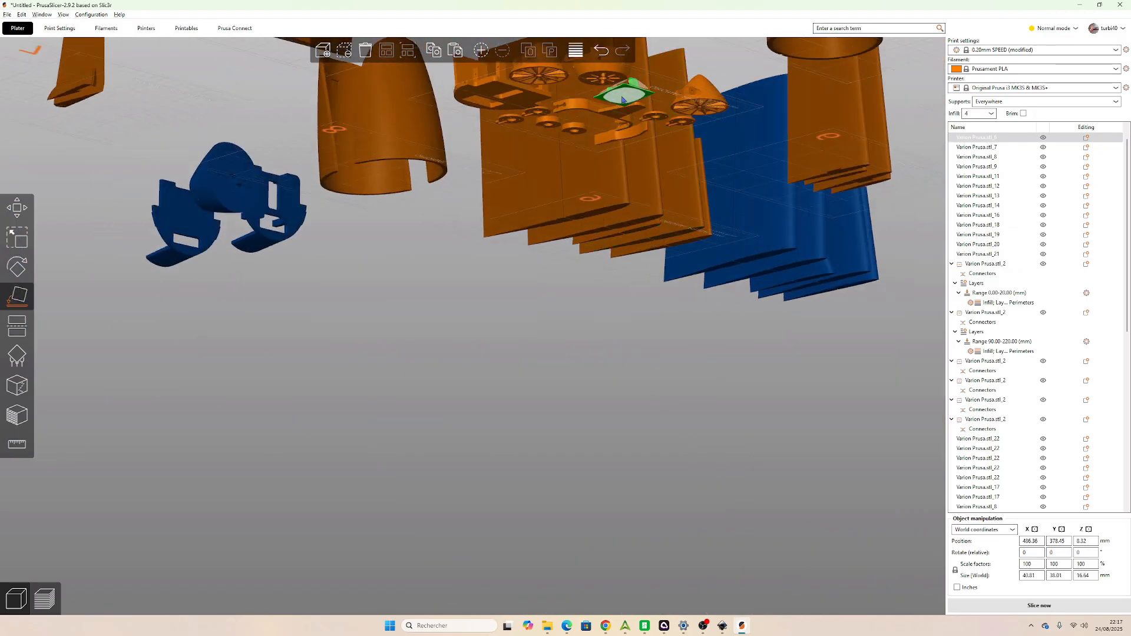
{"action": "left_click", "coordinate": [622, 99]}
{"action": "left_click", "coordinate": [535, 366]}
Inspect the layout of the small parts on bed 4 and the neighbouring beds, selecting the dome nearest the bed number.
{"action": "left_click_drag", "start_coordinate": [537, 304], "coordinate": [570, 348]}
{"action": "right_click_drag", "start_coordinate": [570, 348], "coordinate": [507, 295]}
{"action": "scroll", "coordinate": [507, 295], "scroll_direction": "down", "scroll_amount": 6}
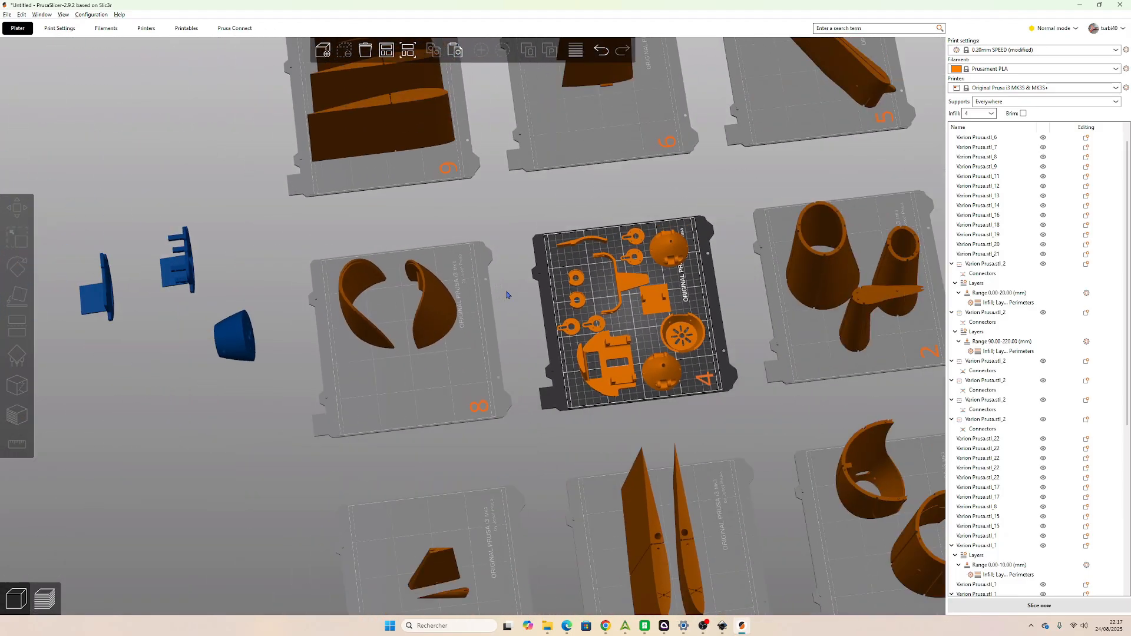
{"action": "left_click_drag", "start_coordinate": [509, 295], "coordinate": [522, 303]}
{"action": "scroll", "coordinate": [626, 437], "scroll_direction": "up", "scroll_amount": 2}
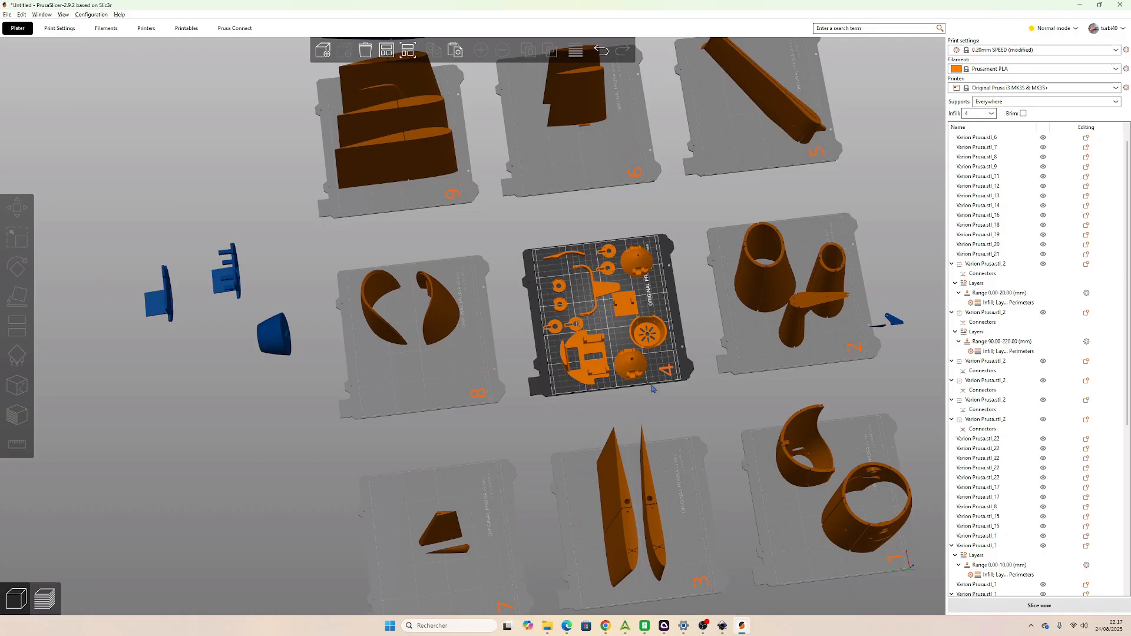
{"action": "scroll", "coordinate": [652, 389], "scroll_direction": "up", "scroll_amount": 3}
{"action": "scroll", "coordinate": [648, 356], "scroll_direction": "up", "scroll_amount": 2}
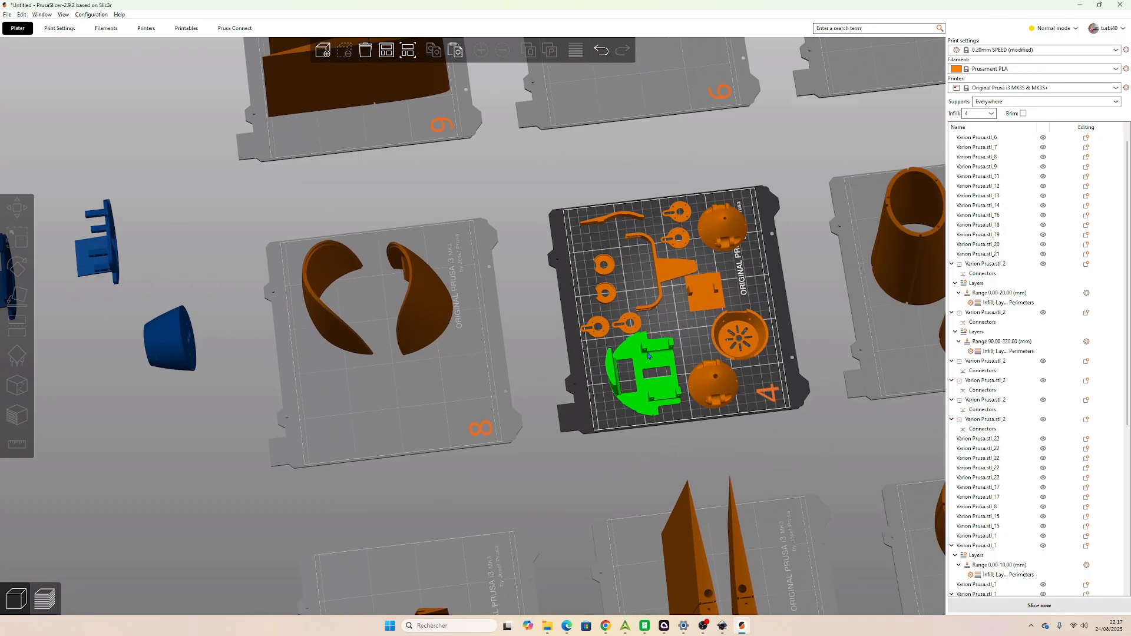
{"action": "left_click", "coordinate": [713, 382]}
{"action": "scroll", "coordinate": [537, 369], "scroll_direction": "down", "scroll_amount": 2}
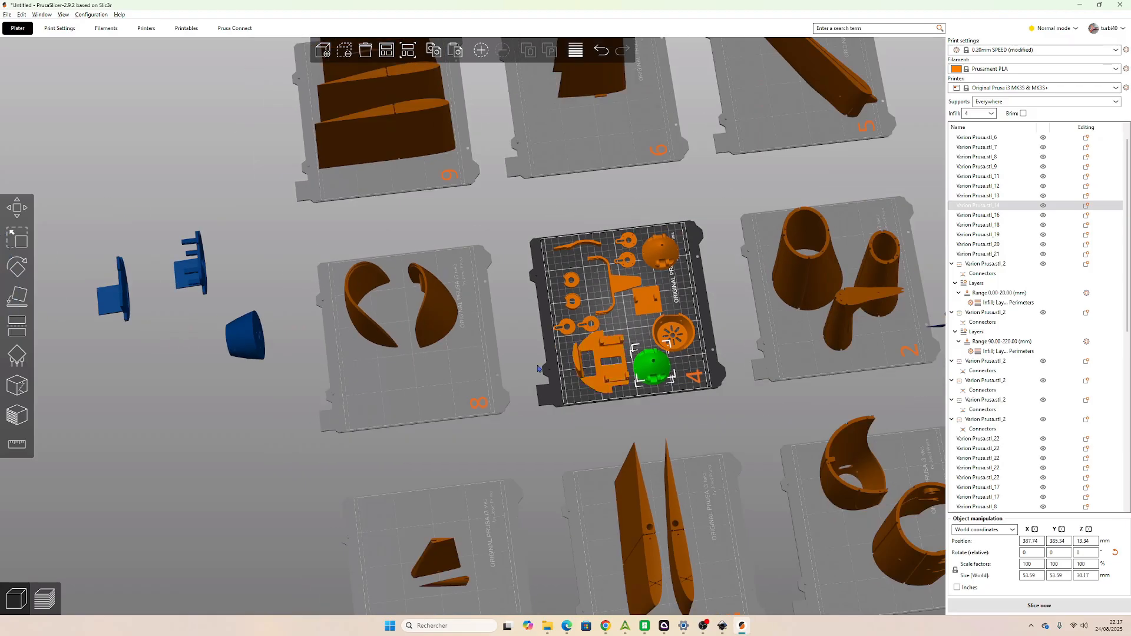
Move the small flat bracket from outside the beds onto bed 4 beside the outer dome and activate Place on Face for it.
{"action": "left_click_drag", "start_coordinate": [406, 468], "coordinate": [535, 419]}
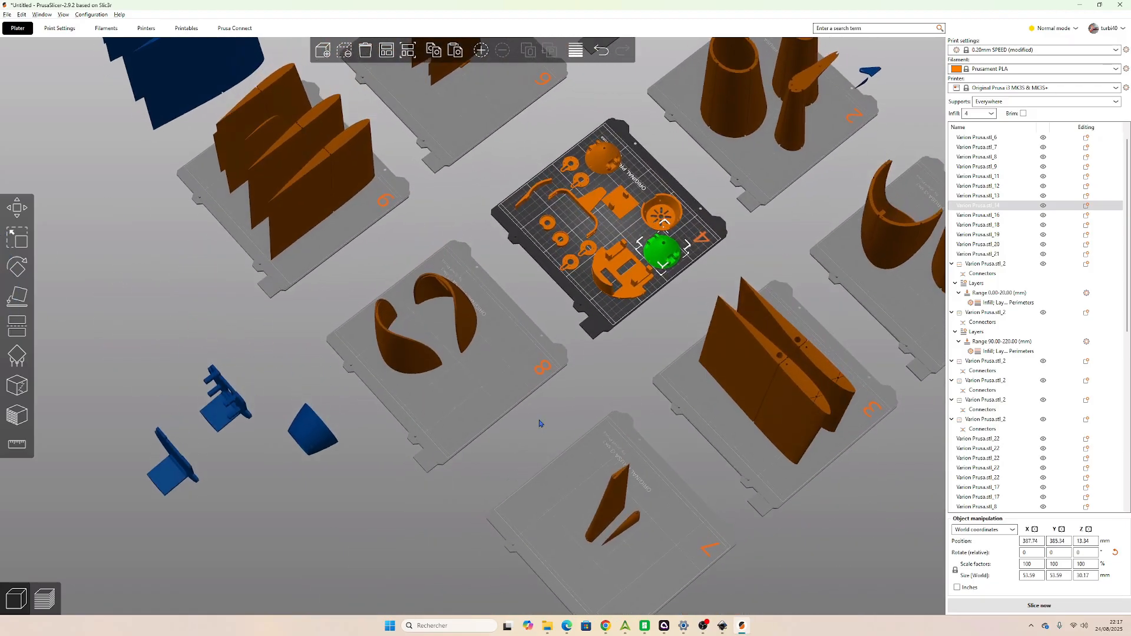
{"action": "scroll", "coordinate": [600, 386], "scroll_direction": "up", "scroll_amount": 3}
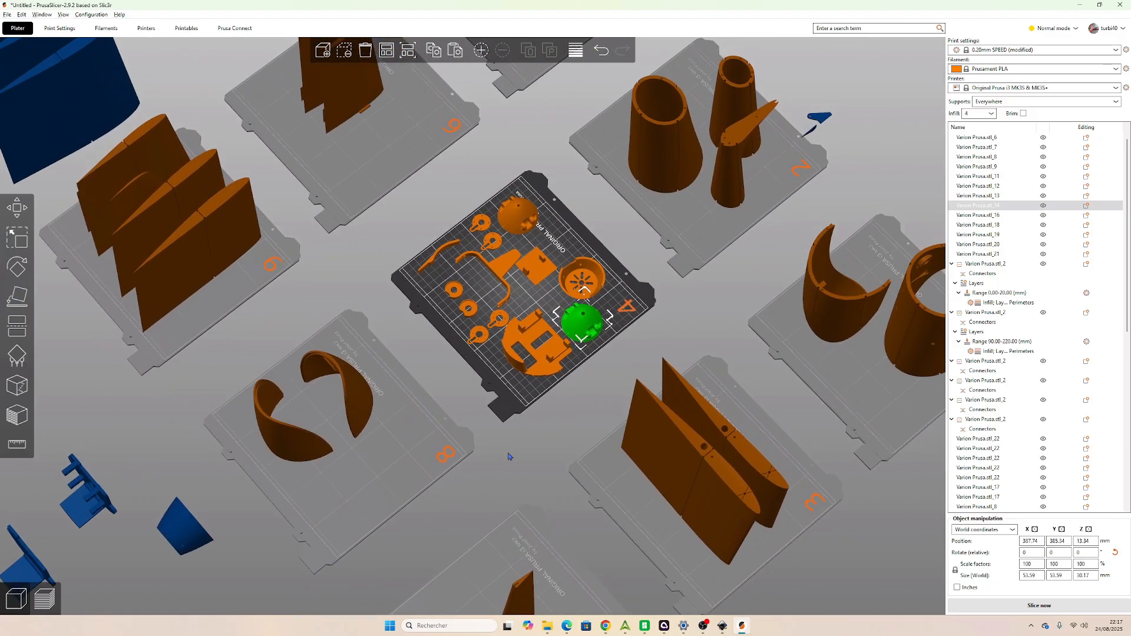
{"action": "left_click", "coordinate": [548, 234]}
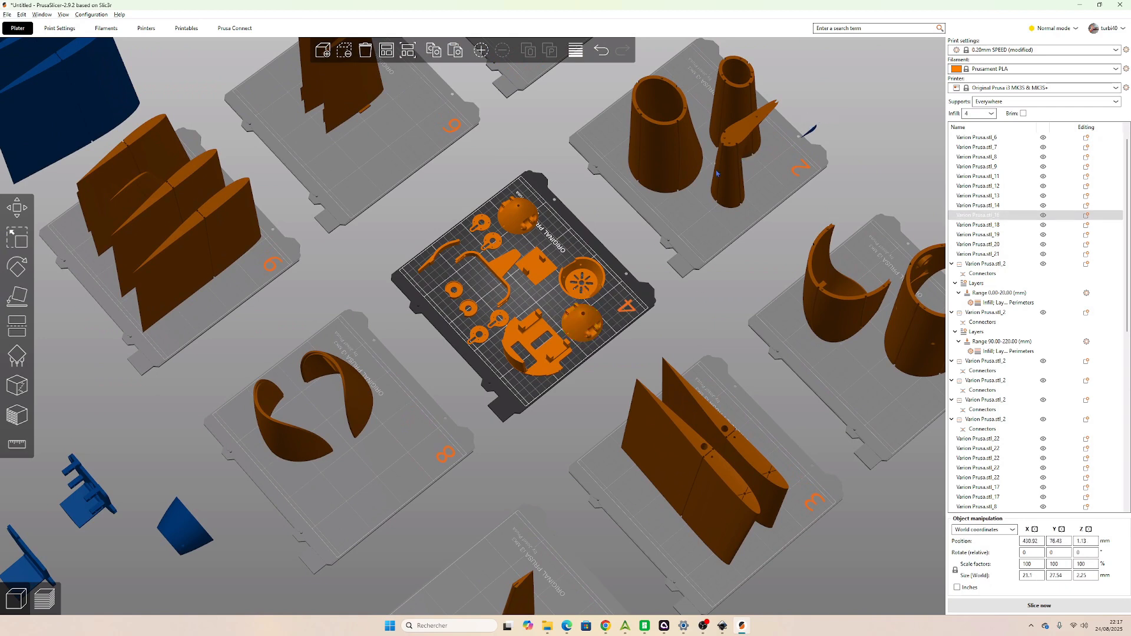
{"action": "left_click_drag", "start_coordinate": [560, 241], "coordinate": [550, 114]}
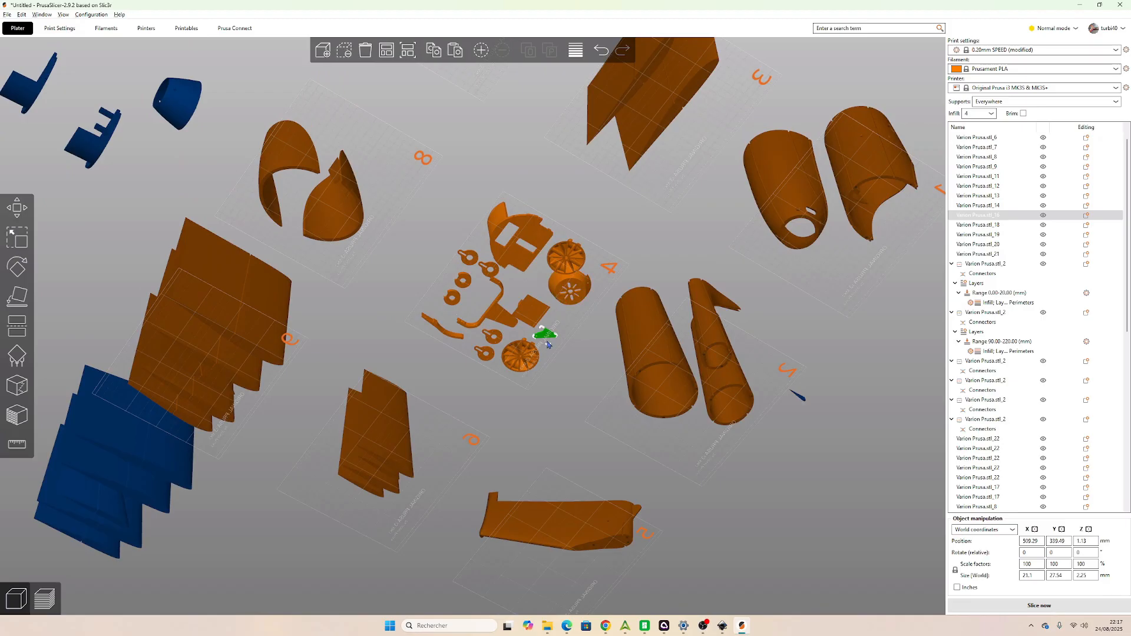
{"action": "key", "text": "f"}
{"action": "left_click_drag", "start_coordinate": [626, 230], "coordinate": [636, 330]}
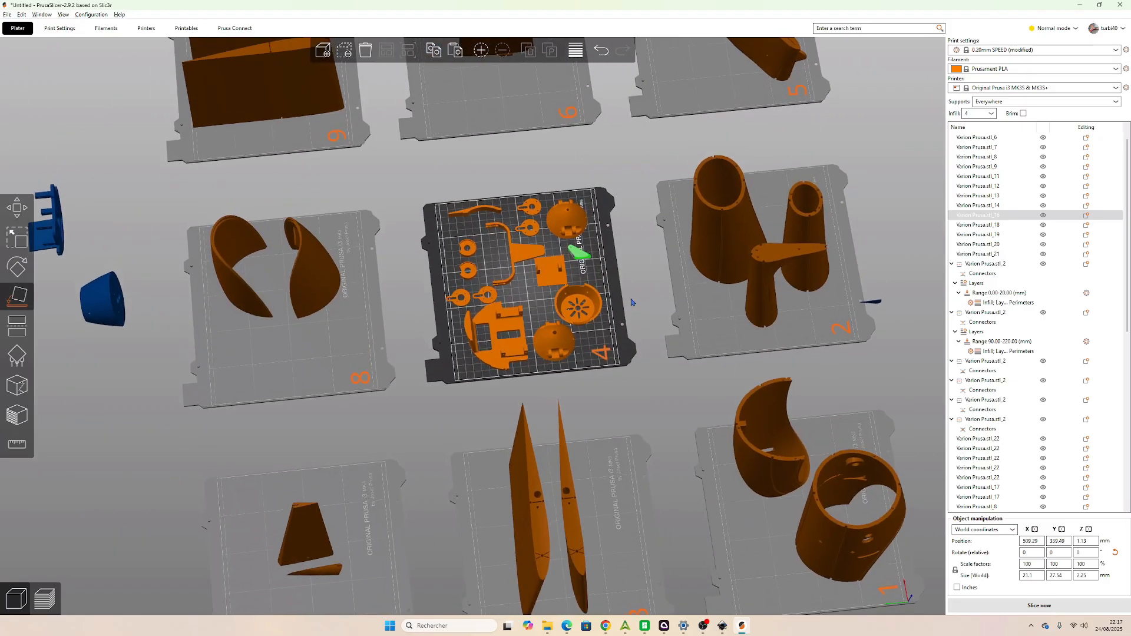
Delete the thin blade-like part lying outside the print beds.
{"action": "left_click", "coordinate": [870, 306]}
{"action": "scroll", "coordinate": [640, 432], "scroll_direction": "up", "scroll_amount": 5}
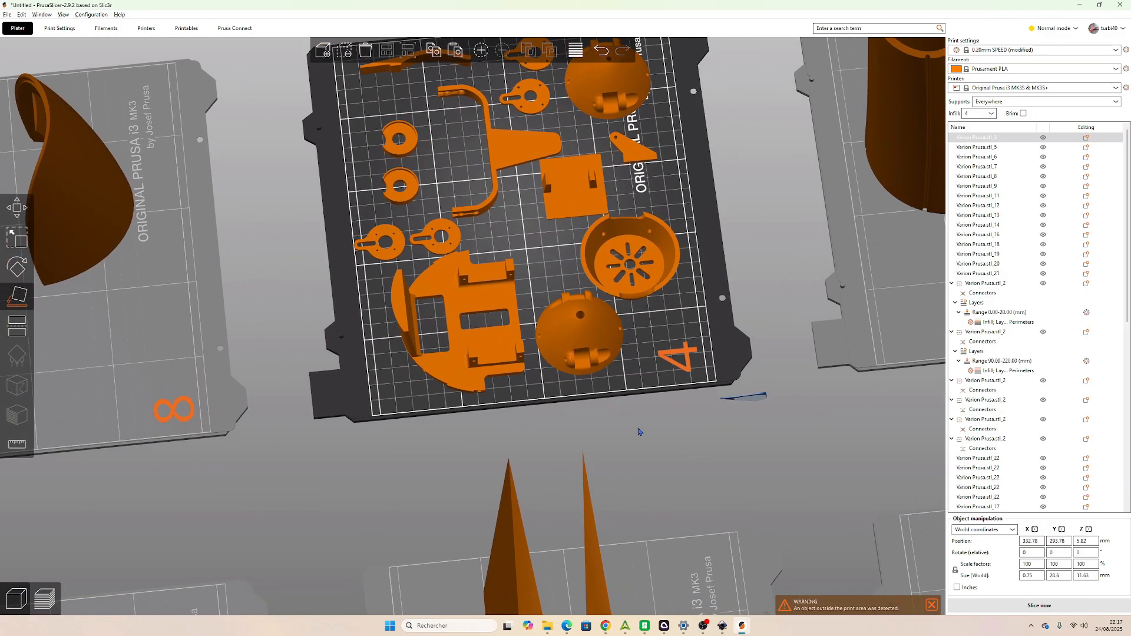
{"action": "left_click_drag", "start_coordinate": [640, 432], "coordinate": [641, 408]}
{"action": "left_click", "coordinate": [727, 278]}
{"action": "left_click", "coordinate": [734, 252]}
{"action": "key", "text": "Delete"}
Shift the square plate slightly on bed 4 to space it from its neighbours.
{"action": "scroll", "coordinate": [722, 262], "scroll_direction": "down", "scroll_amount": 5}
{"action": "left_click_drag", "start_coordinate": [722, 261], "coordinate": [641, 319]}
{"action": "left_click_drag", "start_coordinate": [539, 299], "coordinate": [528, 312]}
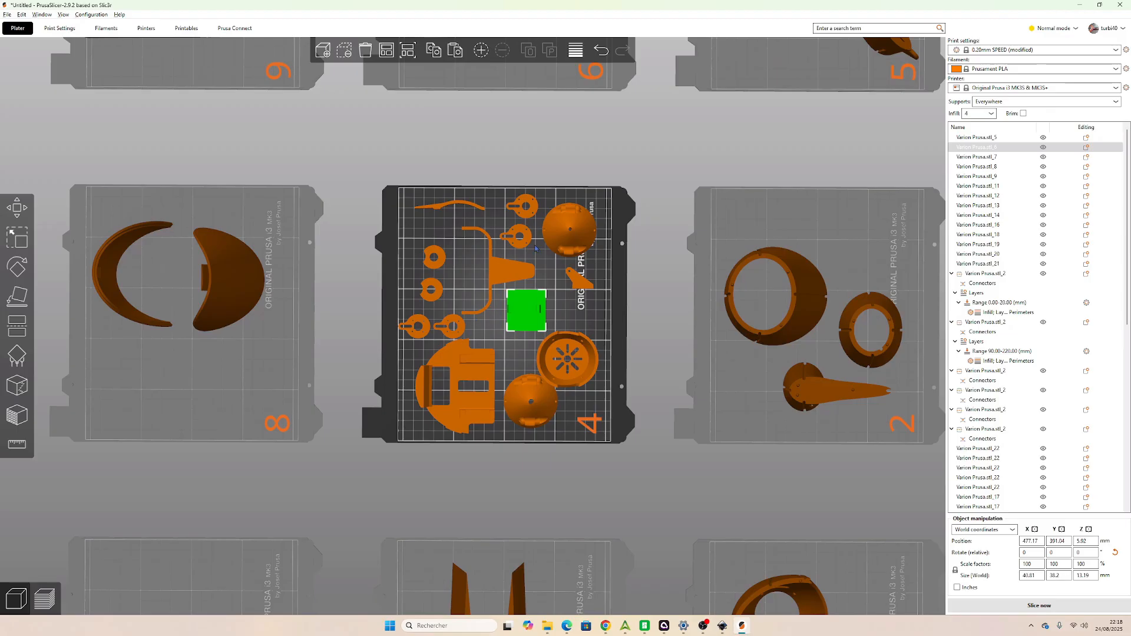
{"action": "right_click", "coordinate": [556, 201]}
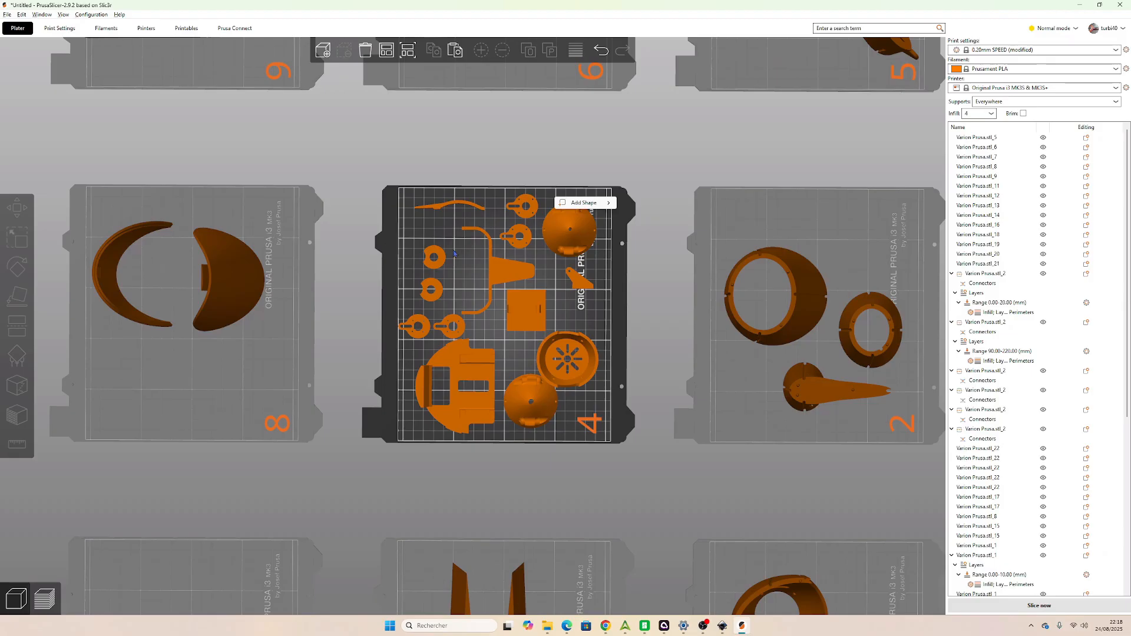
{"action": "left_click", "coordinate": [558, 240]}
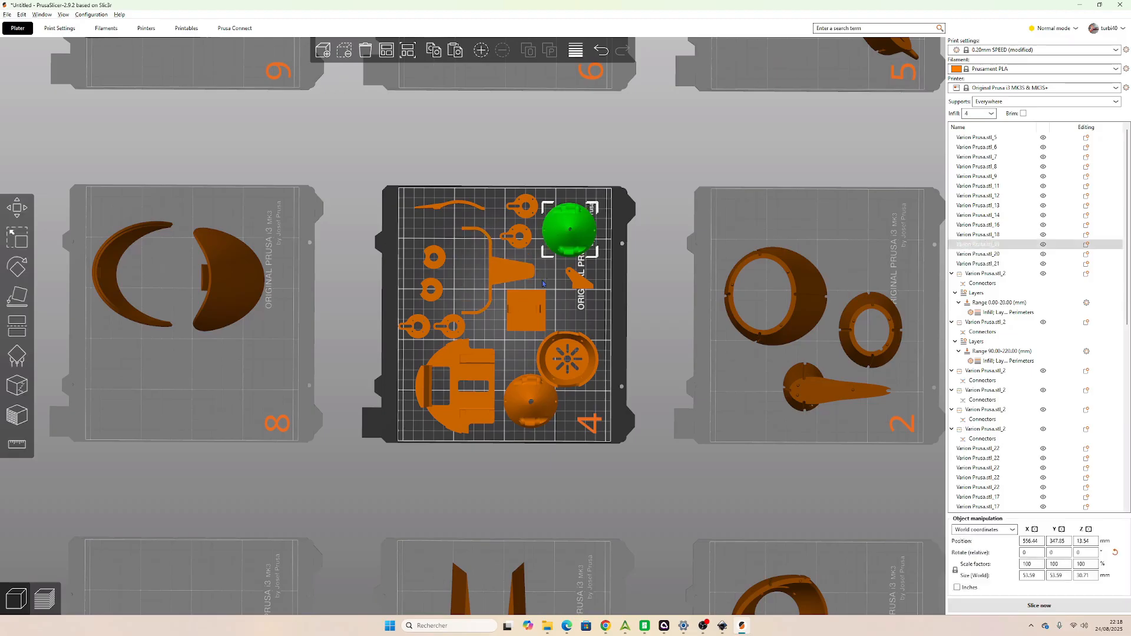
{"action": "left_click", "coordinate": [592, 198]}
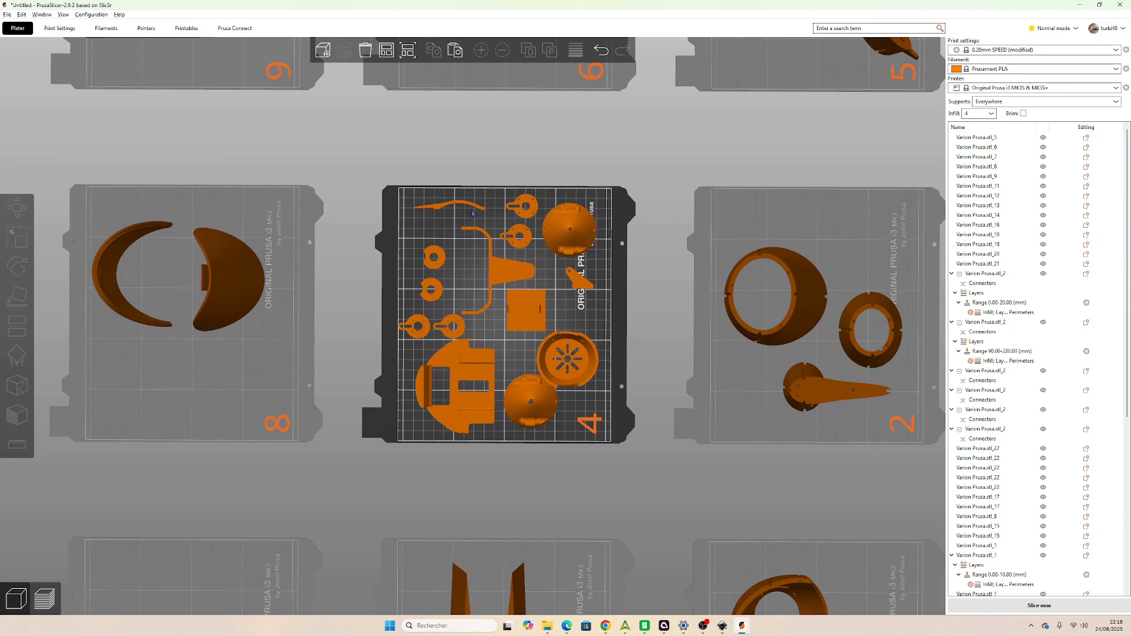
{"action": "left_click", "coordinate": [518, 236]}
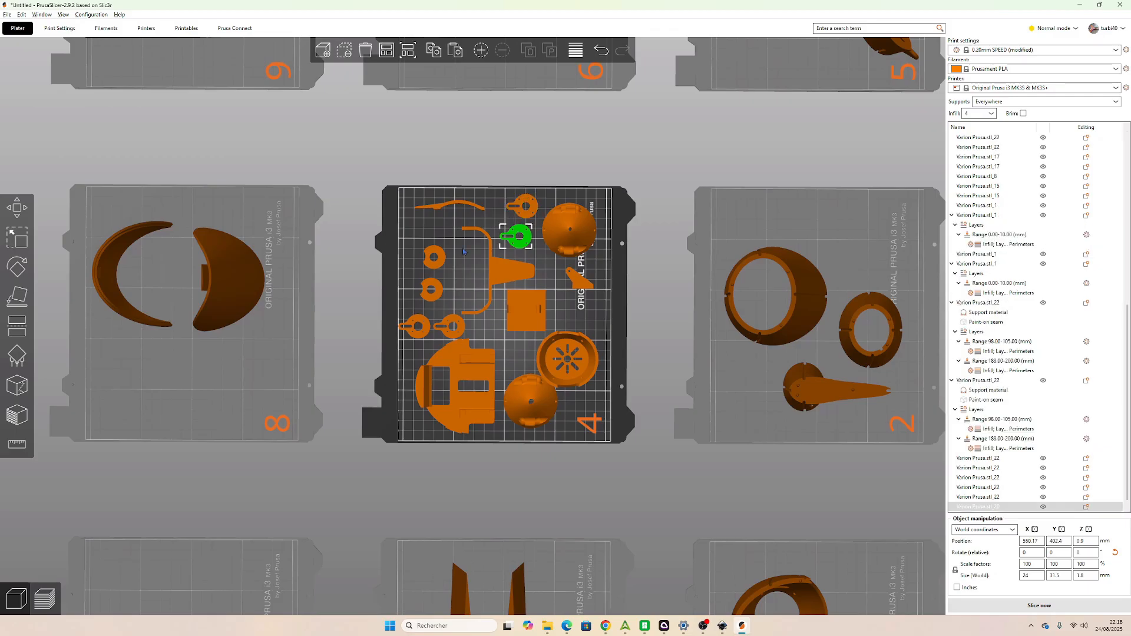
{"action": "left_click", "coordinate": [524, 205], "text": "ctrl"}
{"action": "left_click", "coordinate": [415, 323], "text": "ctrl"}
{"action": "left_click", "coordinate": [449, 323], "text": "ctrl"}
{"action": "right_click", "coordinate": [448, 323]}
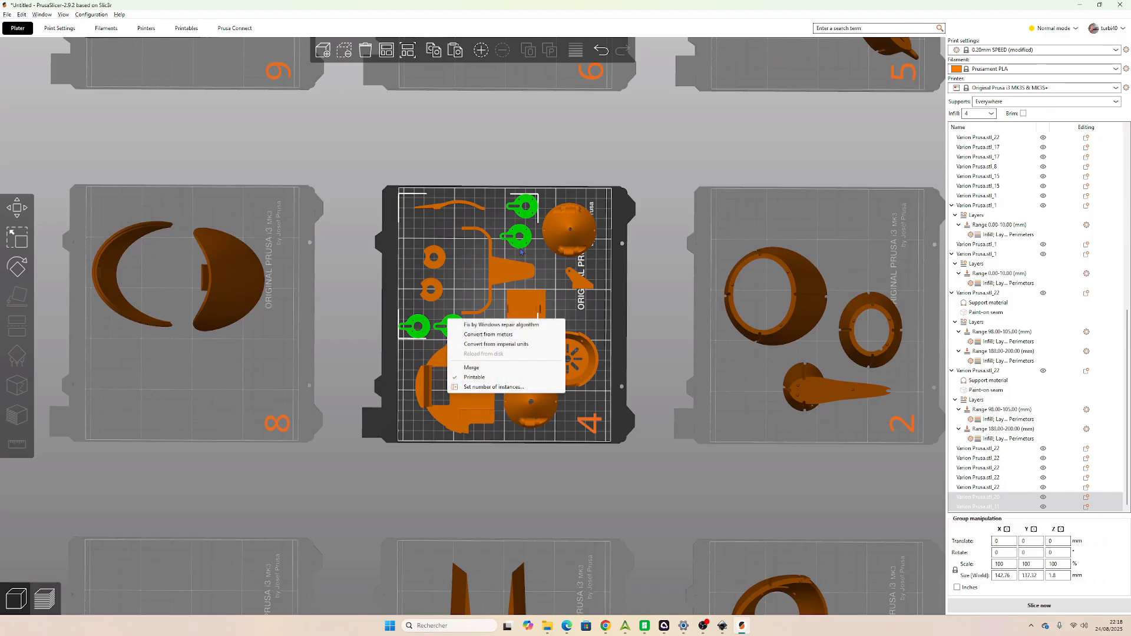
{"action": "left_click", "coordinate": [572, 196]}
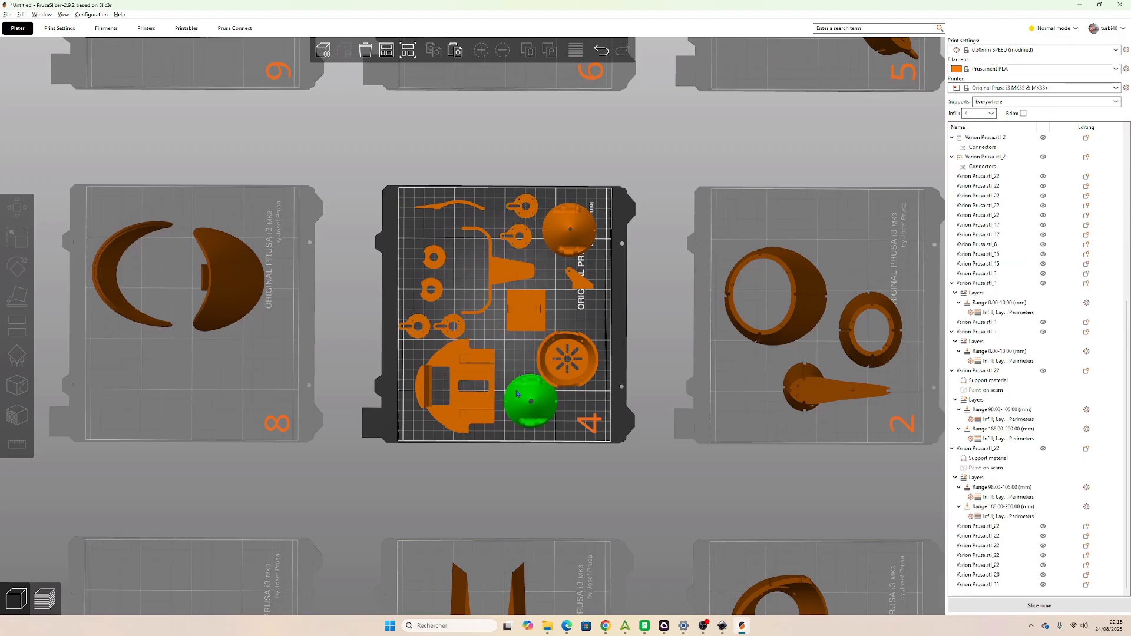
Add infill and layer overrides to the large cut-out plate on bed 4, with 12% fill density, 4 bottom solid layers and 3 perimeters.
{"action": "right_click", "coordinate": [486, 408]}
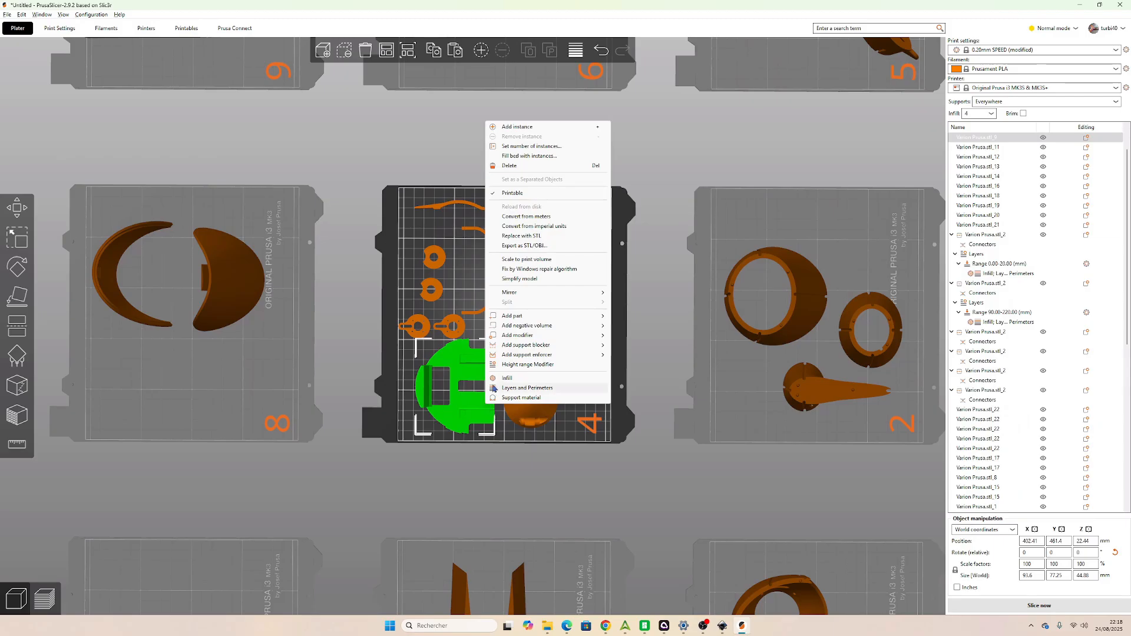
{"action": "left_click", "coordinate": [498, 379]}
{"action": "right_click", "coordinate": [484, 401]}
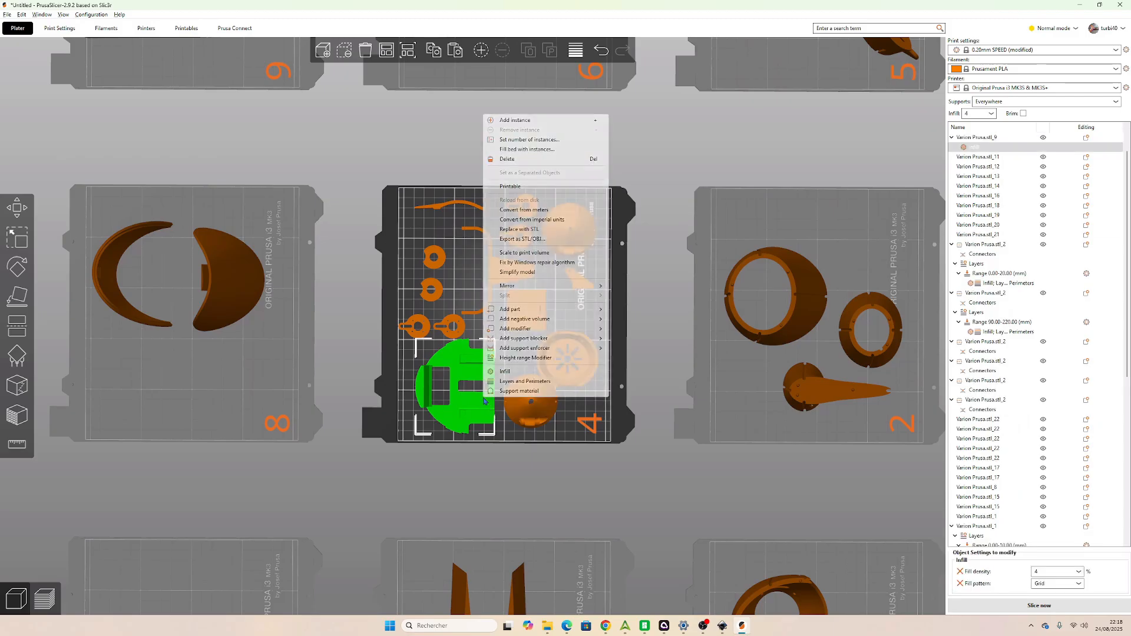
{"action": "left_click", "coordinate": [505, 384]}
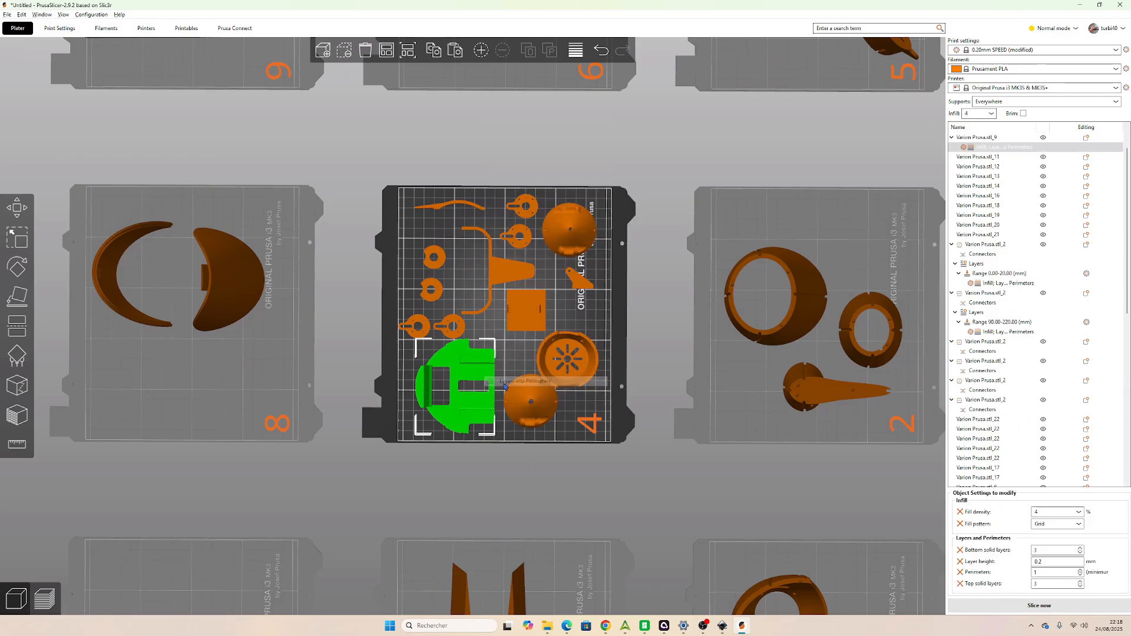
{"action": "left_click", "coordinate": [1078, 513]}
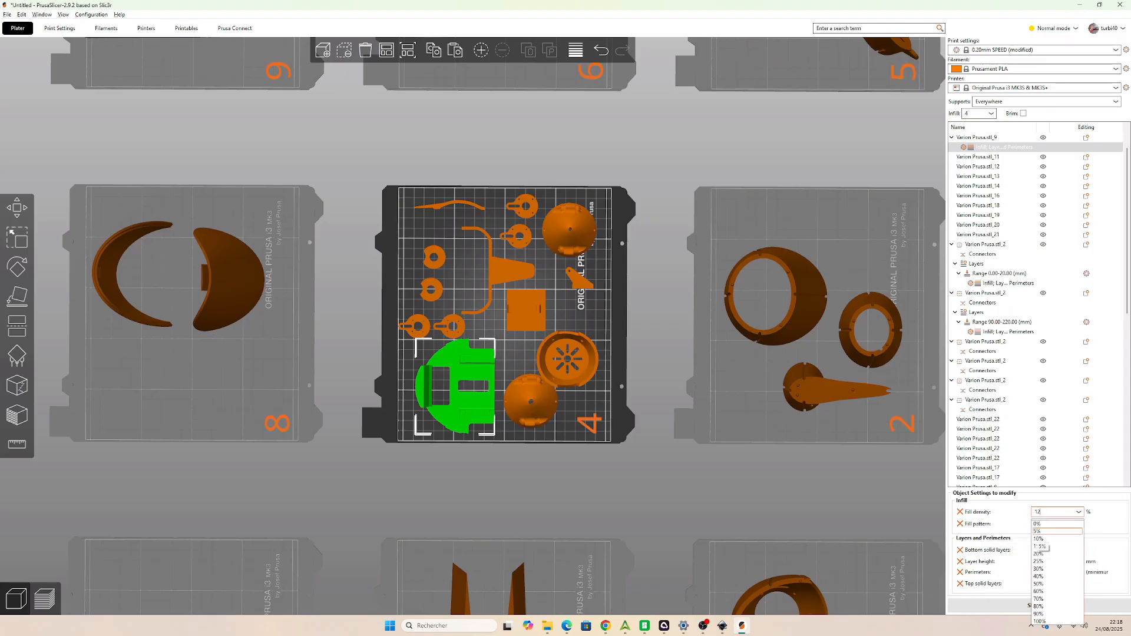
{"action": "left_click", "coordinate": [1098, 533]}
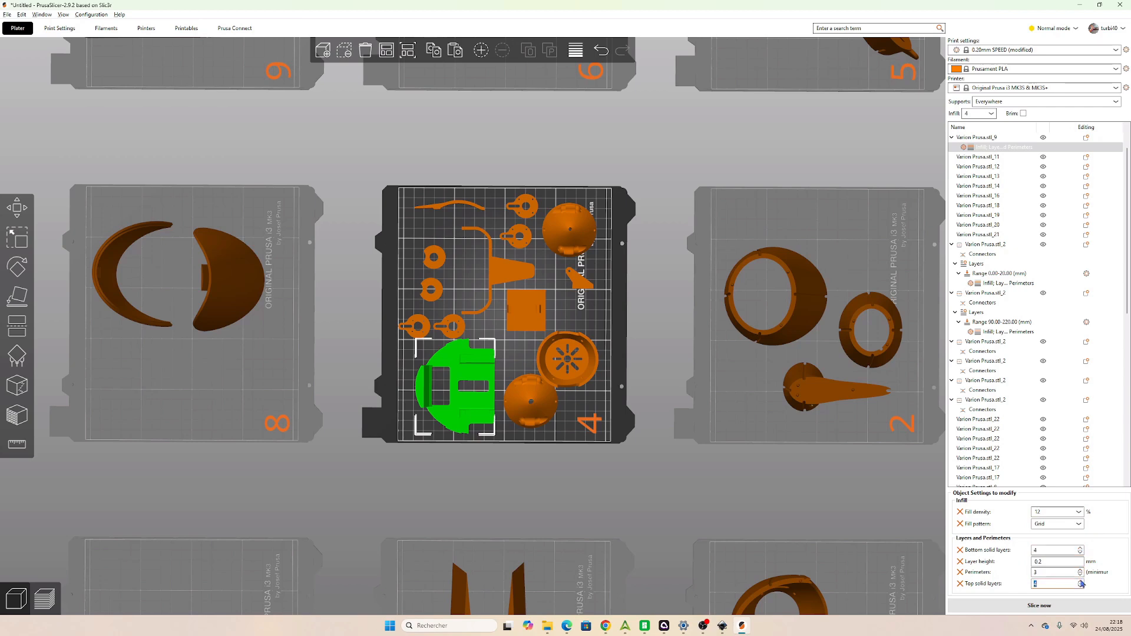
{"action": "left_click", "coordinate": [588, 463]}
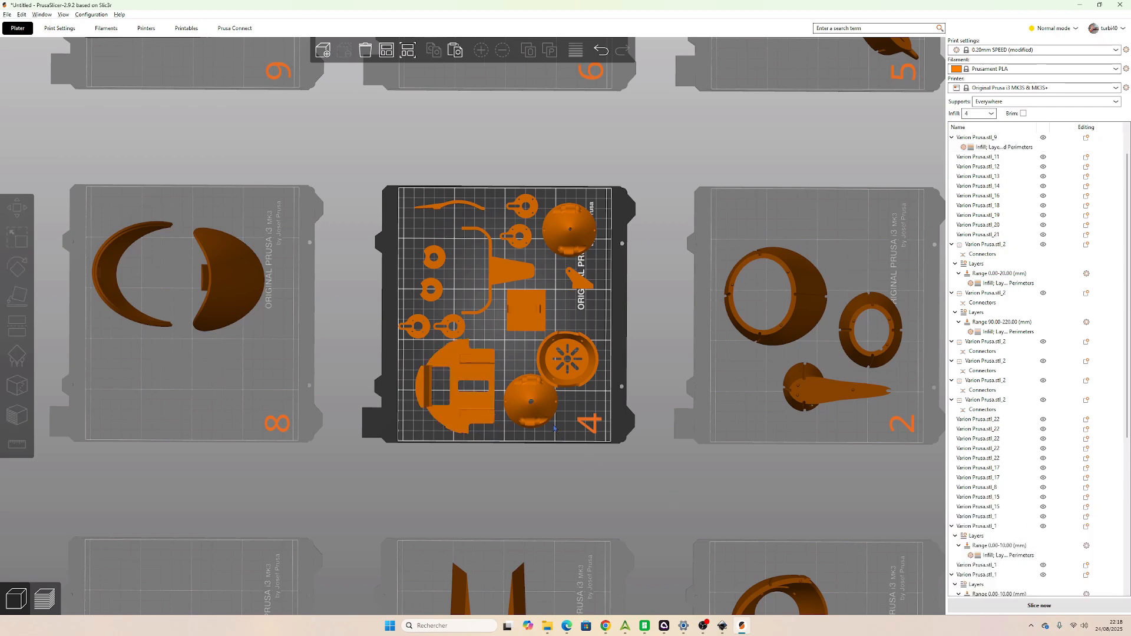
Nudge the dome nearest the bed 4 number clear of the cup and override its Layers and Perimeters settings, editing the perimeter count.
{"action": "left_click", "coordinate": [523, 402]}
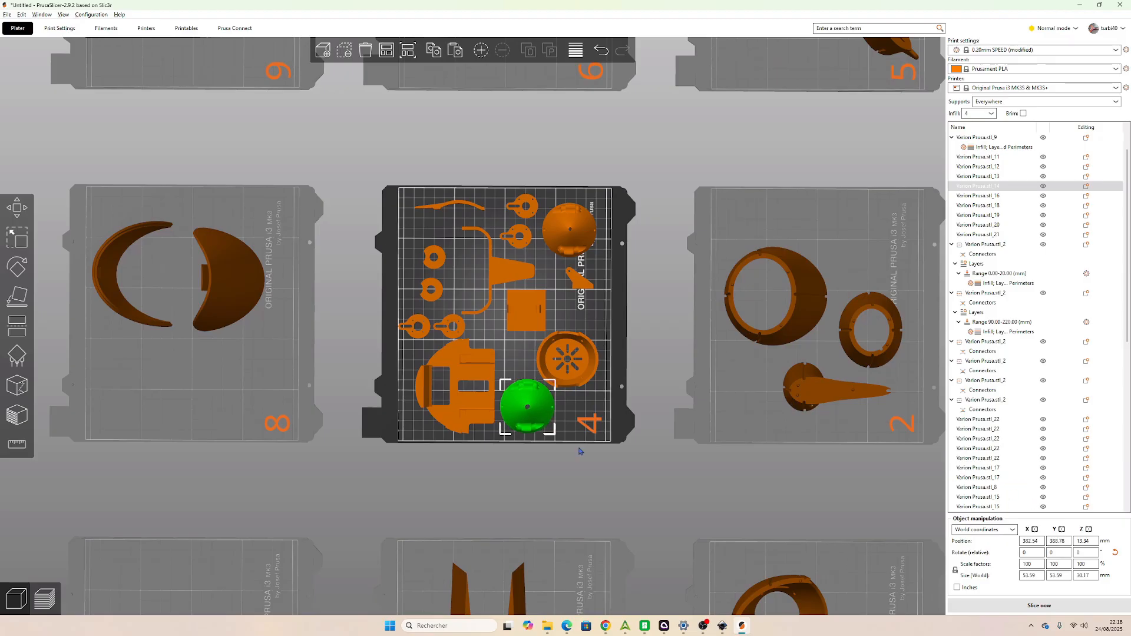
{"action": "right_click", "coordinate": [550, 412]}
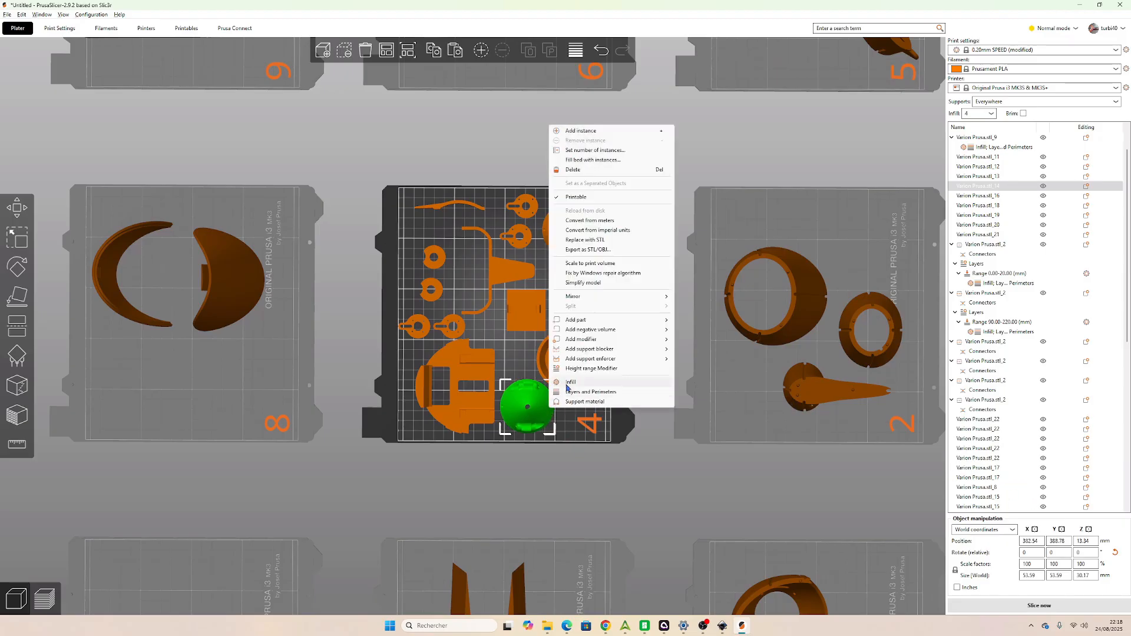
{"action": "left_click", "coordinate": [571, 392]}
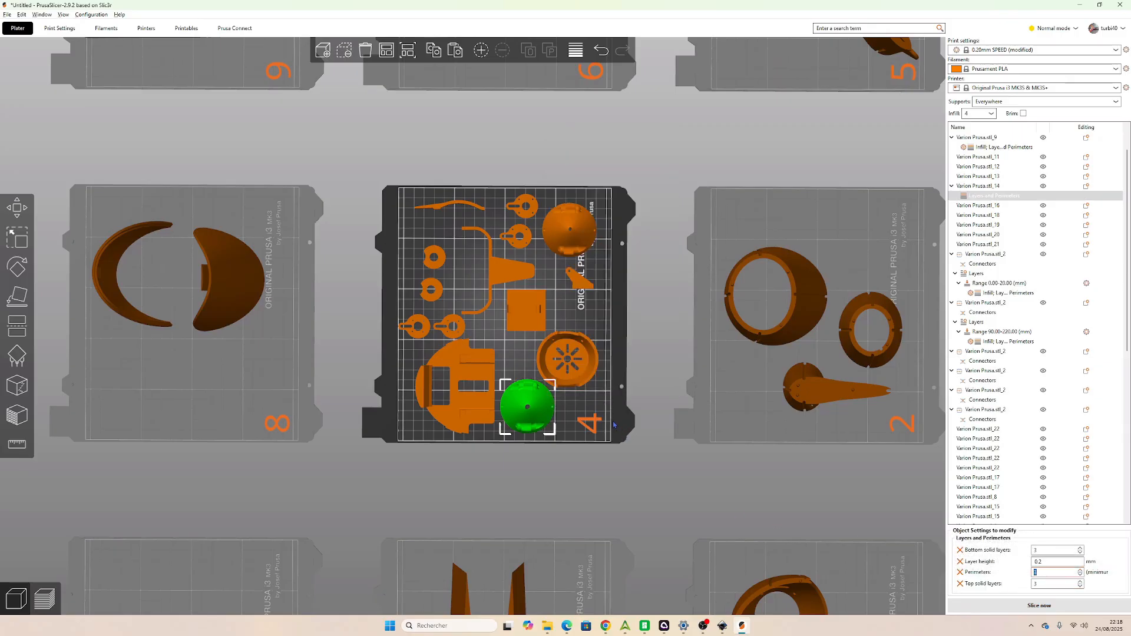
Add Infill and Layers and Perimeters overrides to the round slotted cup, adjusting its fill density and solid layers.
{"action": "left_click", "coordinate": [568, 360]}
{"action": "right_click", "coordinate": [576, 378]}
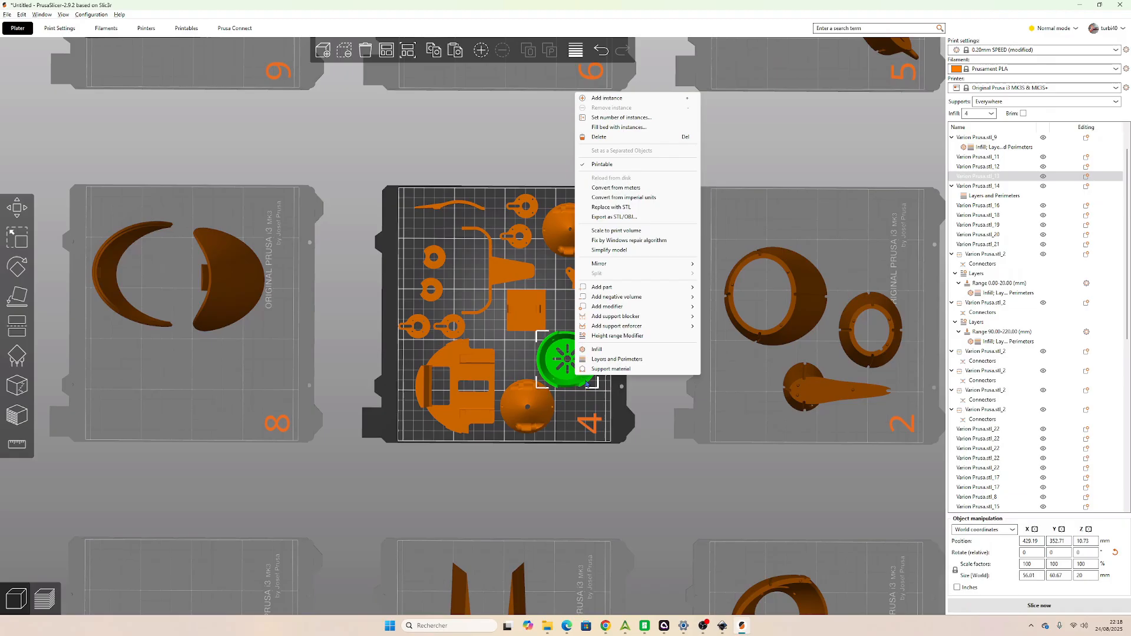
{"action": "left_click", "coordinate": [595, 350]}
{"action": "right_click", "coordinate": [591, 355]}
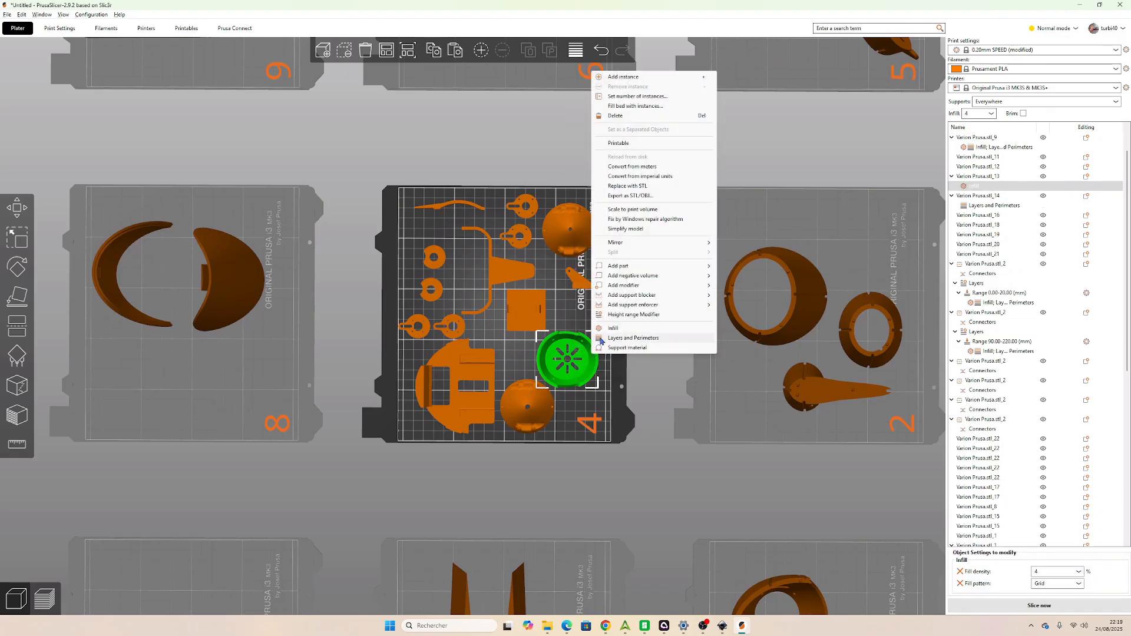
{"action": "left_click", "coordinate": [606, 338]}
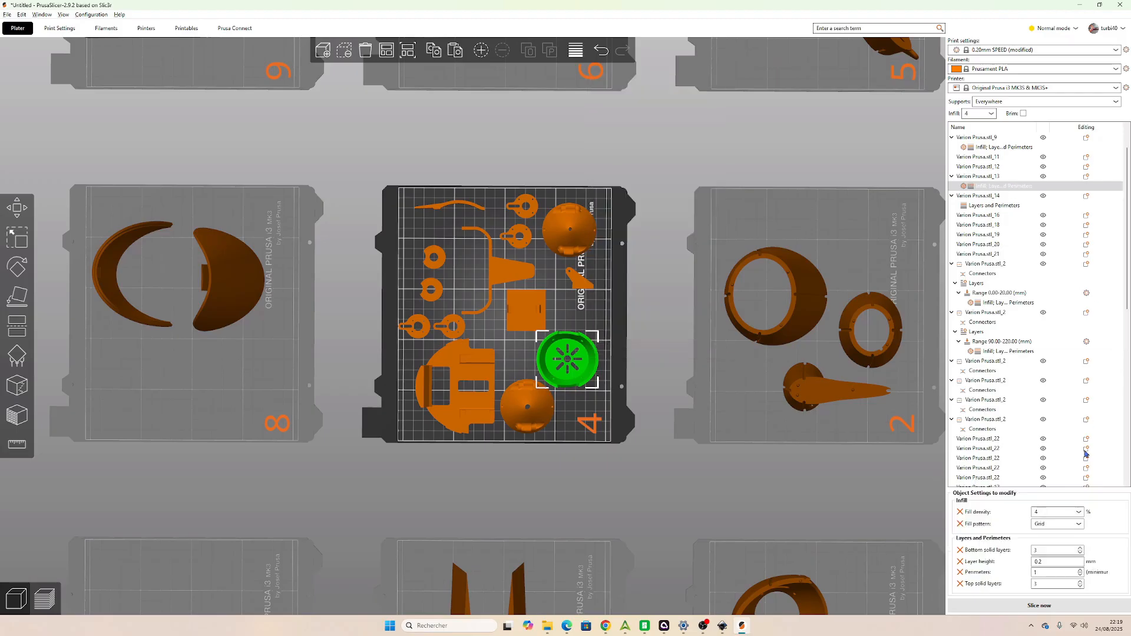
{"action": "left_click", "coordinate": [1064, 513]}
{"action": "left_click", "coordinate": [1081, 585]}
Add a Layers and Perimeters override to the square plate on bed 4 and edit its perimeter count.
{"action": "left_click", "coordinate": [532, 316]}
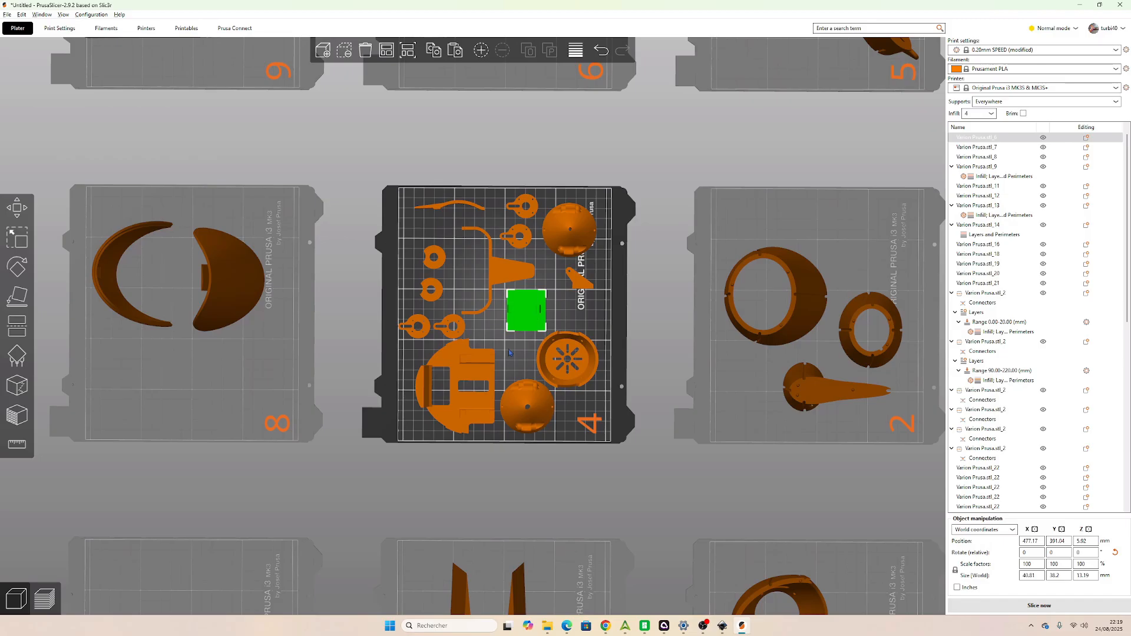
{"action": "left_click_drag", "start_coordinate": [509, 352], "coordinate": [509, 339]}
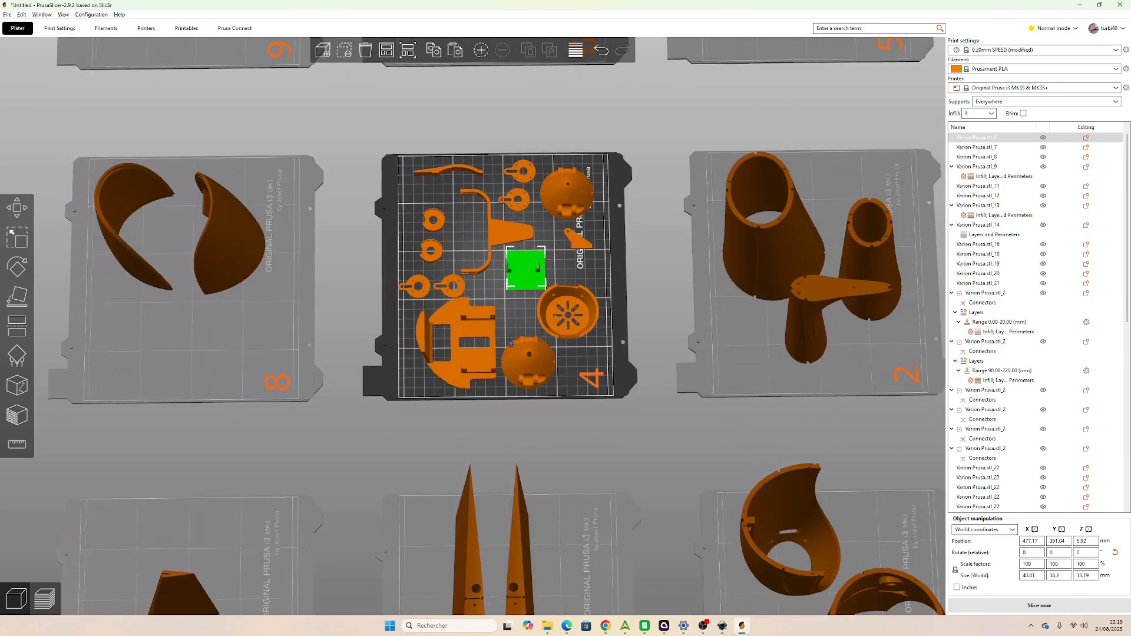
{"action": "right_click", "coordinate": [525, 270]}
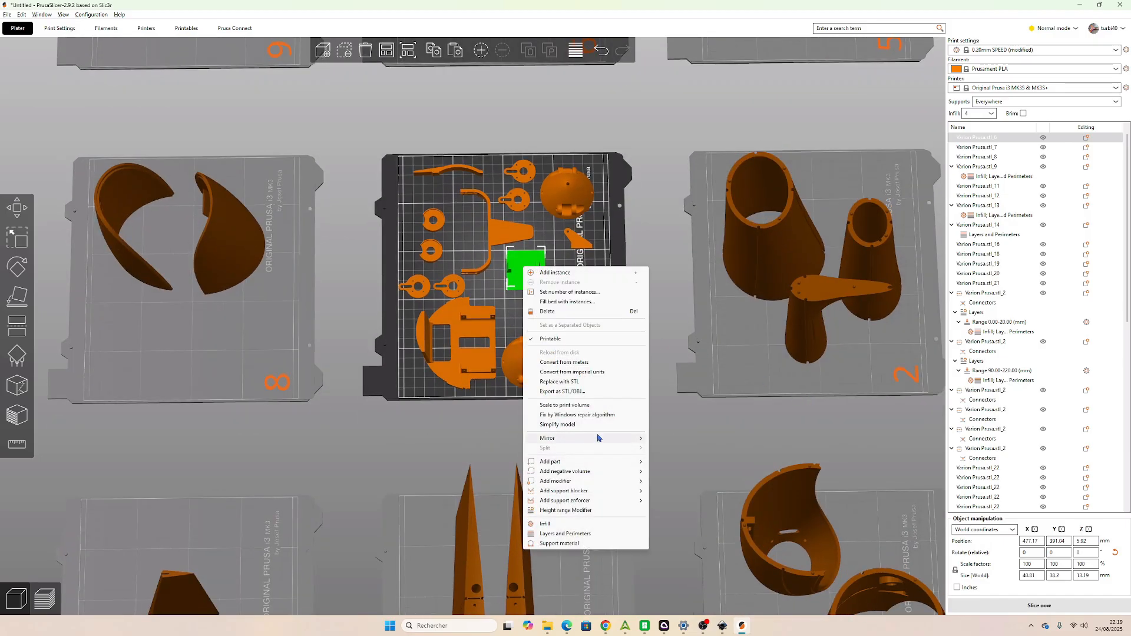
{"action": "left_click", "coordinate": [598, 533]}
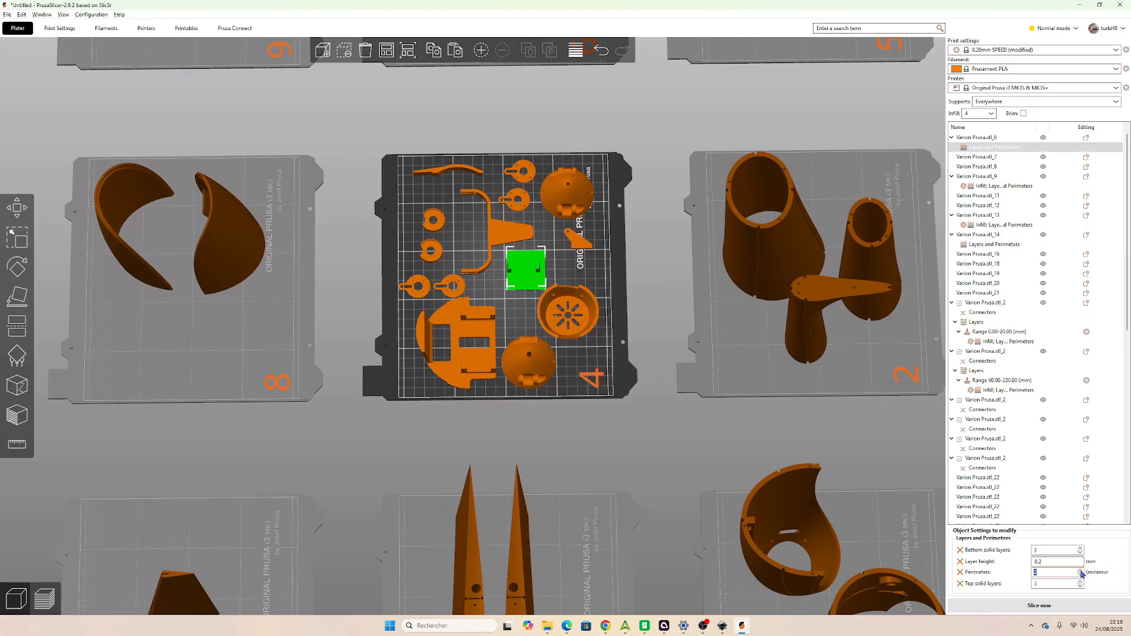
Add a Layers and Perimeters override to the tabbed ring nearer the square plate, adjusting its perimeters and top solid layers.
{"action": "right_click", "coordinate": [446, 290]}
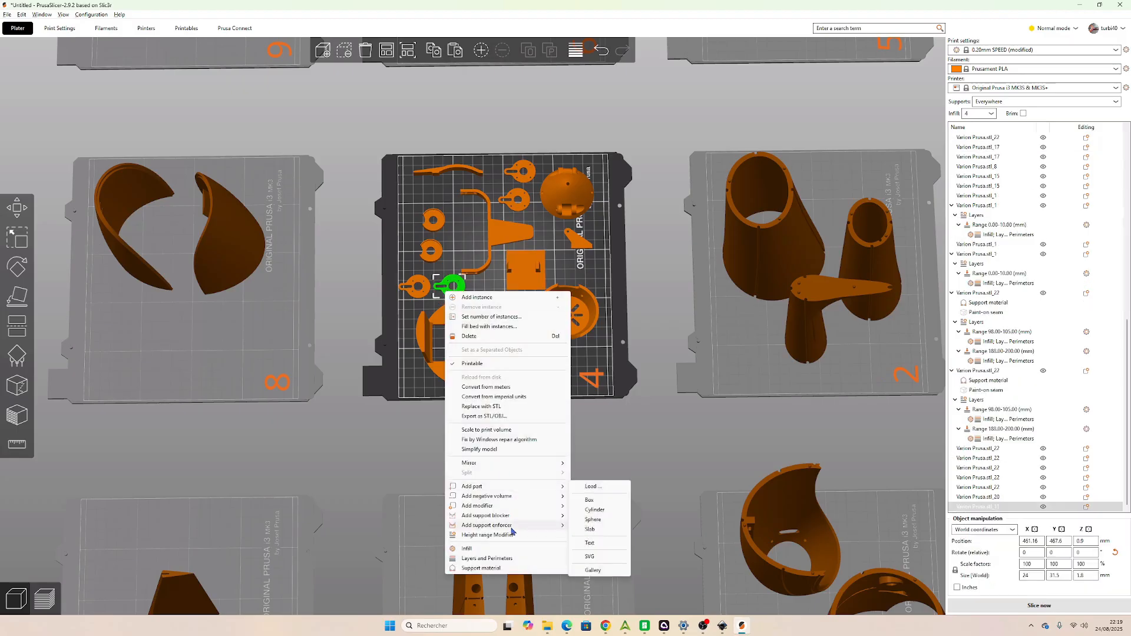
{"action": "left_click", "coordinate": [486, 558]}
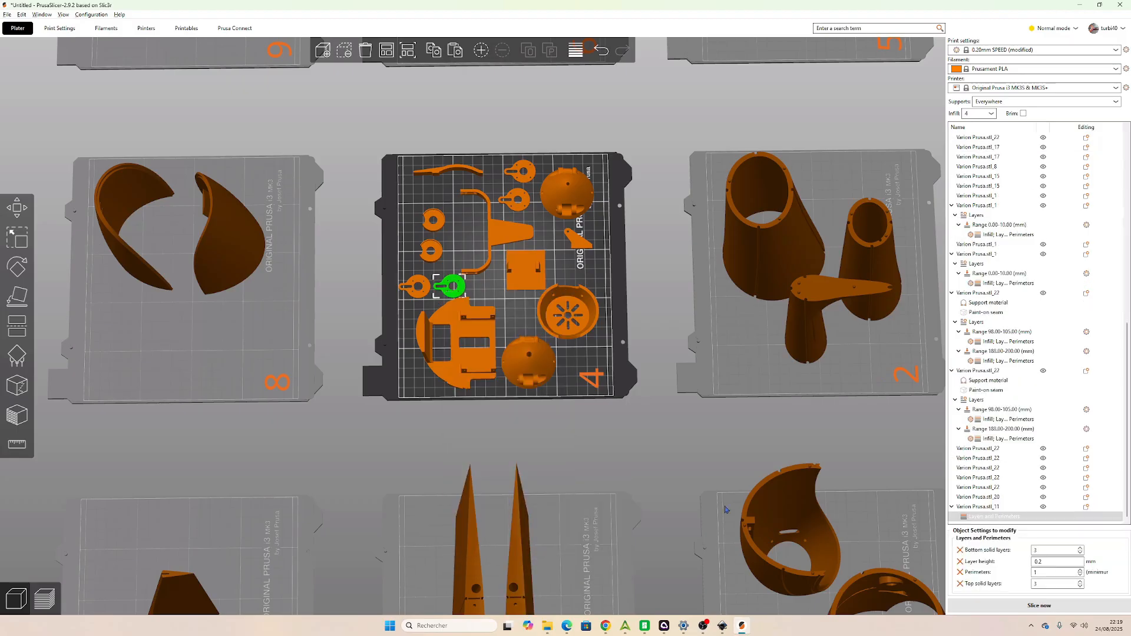
{"action": "left_click", "coordinate": [1080, 570]}
{"action": "left_click", "coordinate": [1080, 583]}
Replace the neighbouring tabbed ring at the bed's edge with a copy of the ring that carries the perimeter override.
{"action": "left_click", "coordinate": [446, 297]}
{"action": "left_click", "coordinate": [446, 292]}
{"action": "left_click", "coordinate": [417, 288]}
{"action": "left_click", "coordinate": [421, 281]}
{"action": "mouse_move", "coordinate": [421, 282]}
{"action": "left_mouse_down"}
{"action": "mouse_move", "coordinate": [444, 286]}
{"action": "mouse_move", "coordinate": [413, 294]}
{"action": "left_mouse_up"}
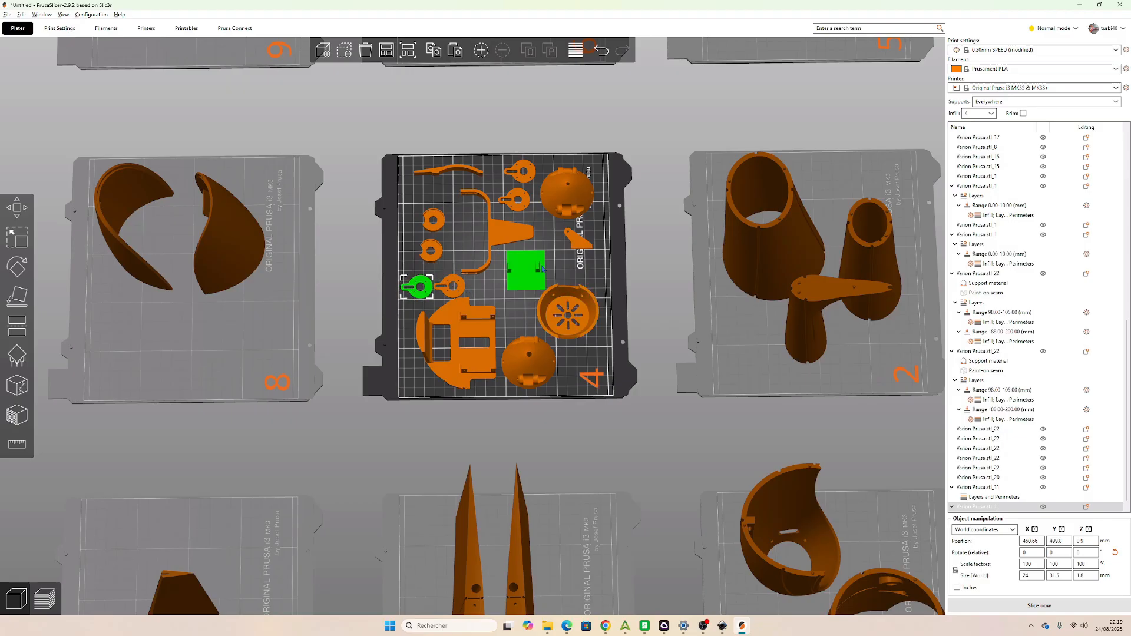
Add a 0–2 mm height range and Infill and Layers and Perimeters overrides to the small triangular bracket on bed 4, with 25% fill density.
{"action": "left_click", "coordinate": [573, 238]}
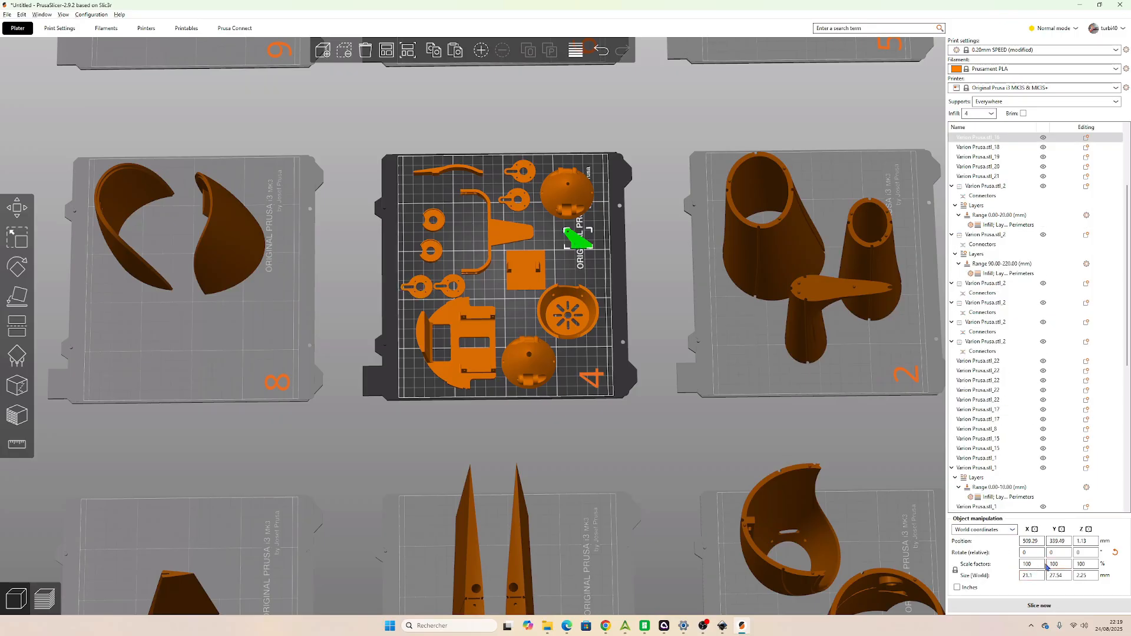
{"action": "right_click", "coordinate": [573, 238]}
{"action": "left_click", "coordinate": [616, 480]}
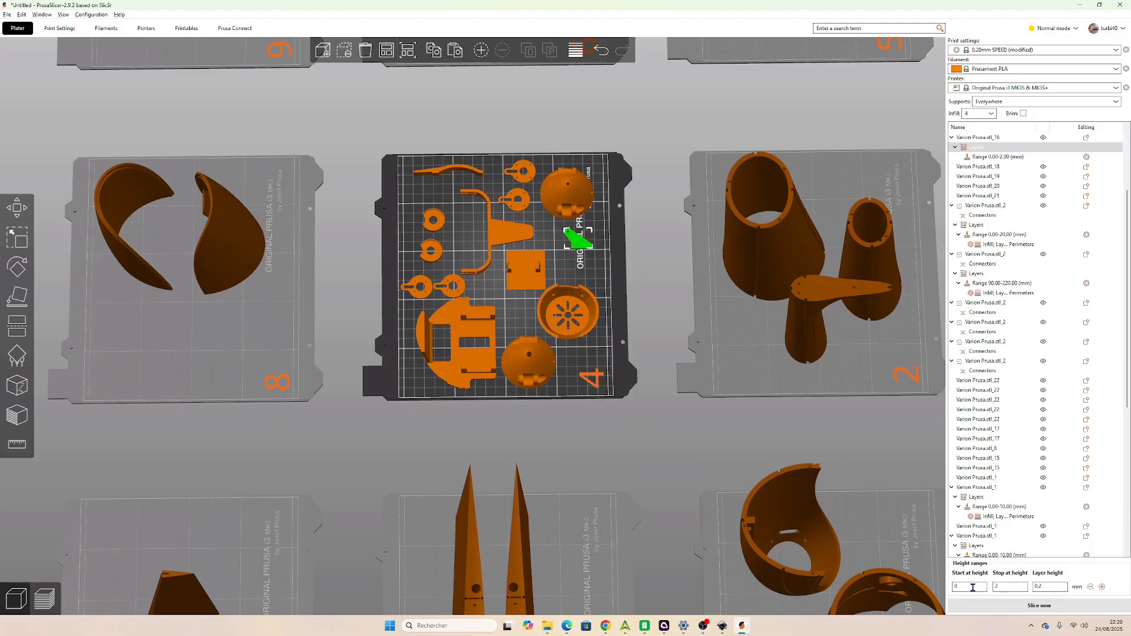
{"action": "right_click", "coordinate": [577, 239]}
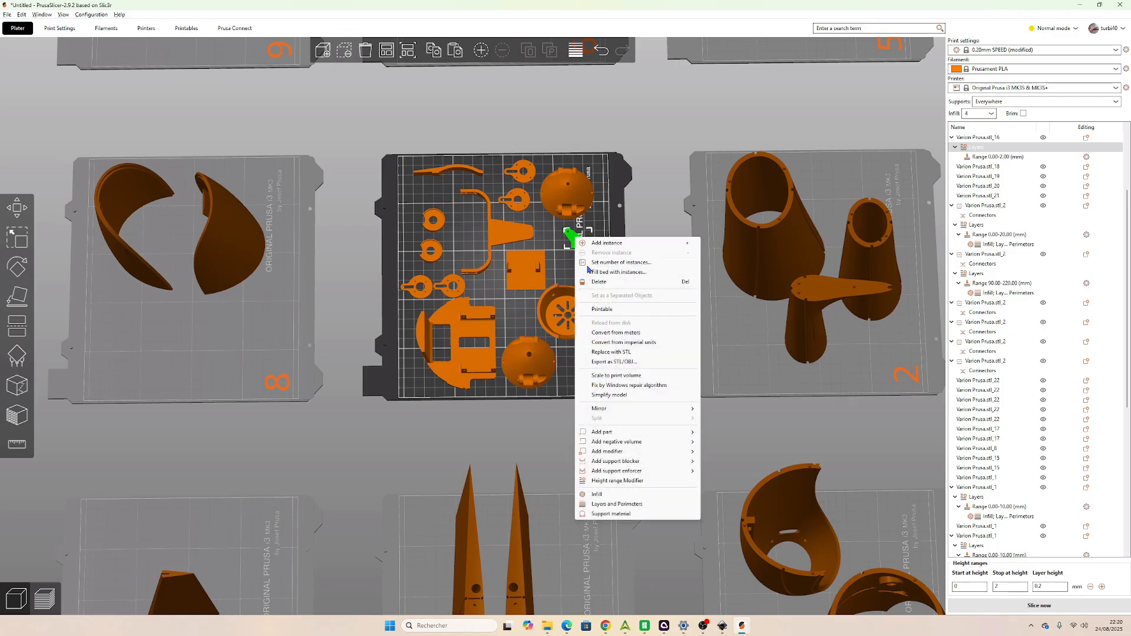
{"action": "left_click", "coordinate": [609, 495]}
{"action": "right_click", "coordinate": [583, 248]}
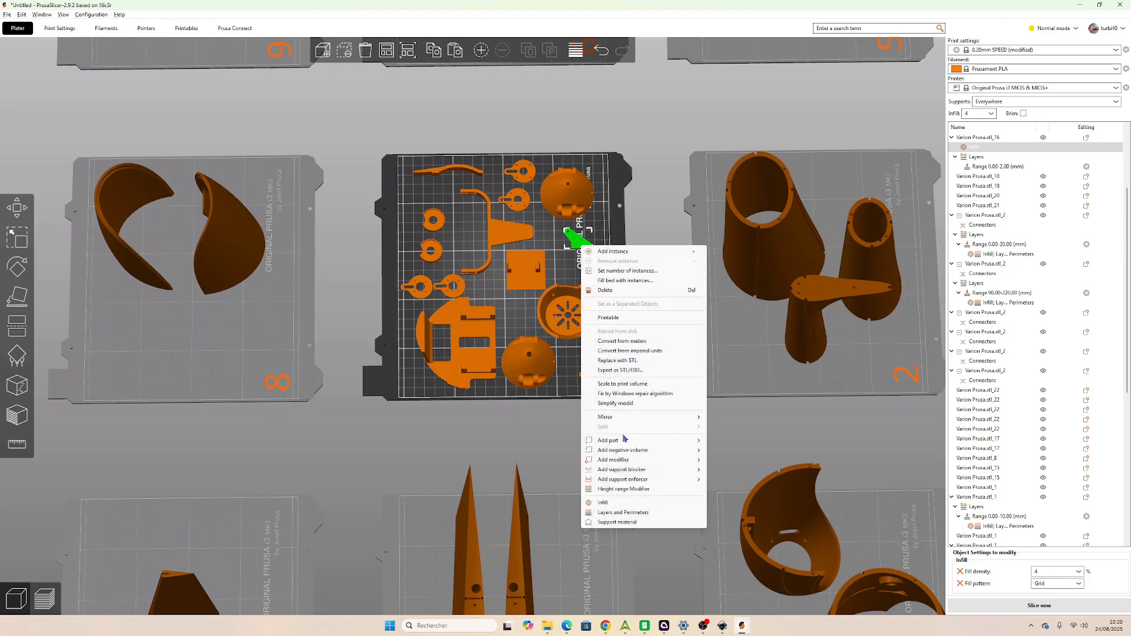
{"action": "left_click", "coordinate": [619, 511]}
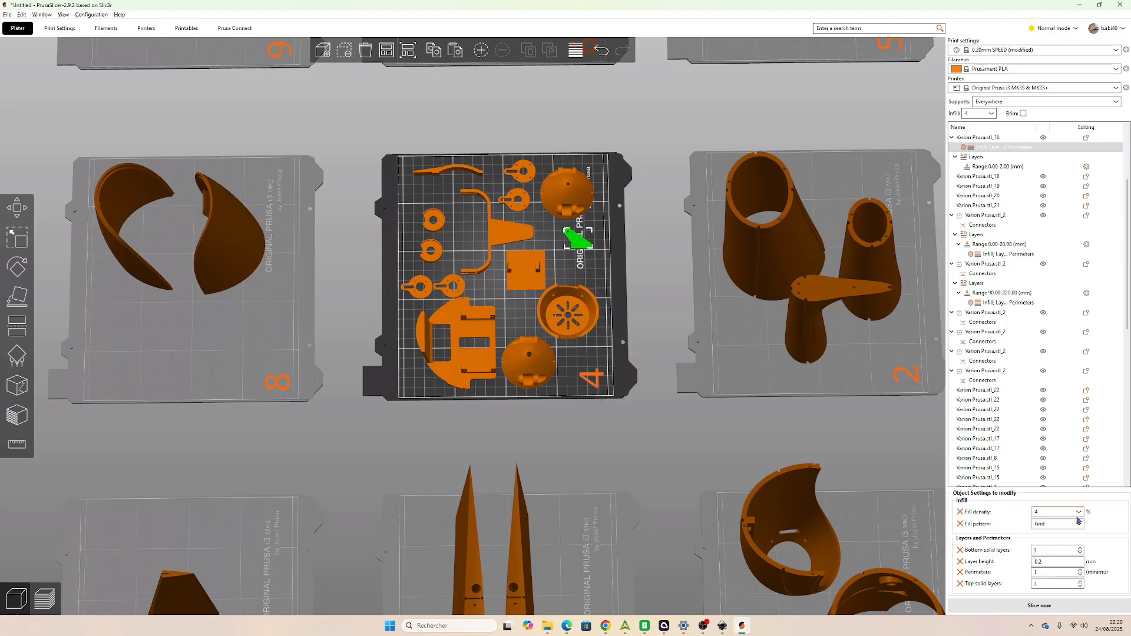
{"action": "type", "text": "25"}
Add a 0–2 mm height range and Infill and Layers and Perimeters overrides to the fork-shaped part, with 20% fill density.
{"action": "left_click", "coordinate": [513, 240]}
{"action": "right_click", "coordinate": [513, 240]}
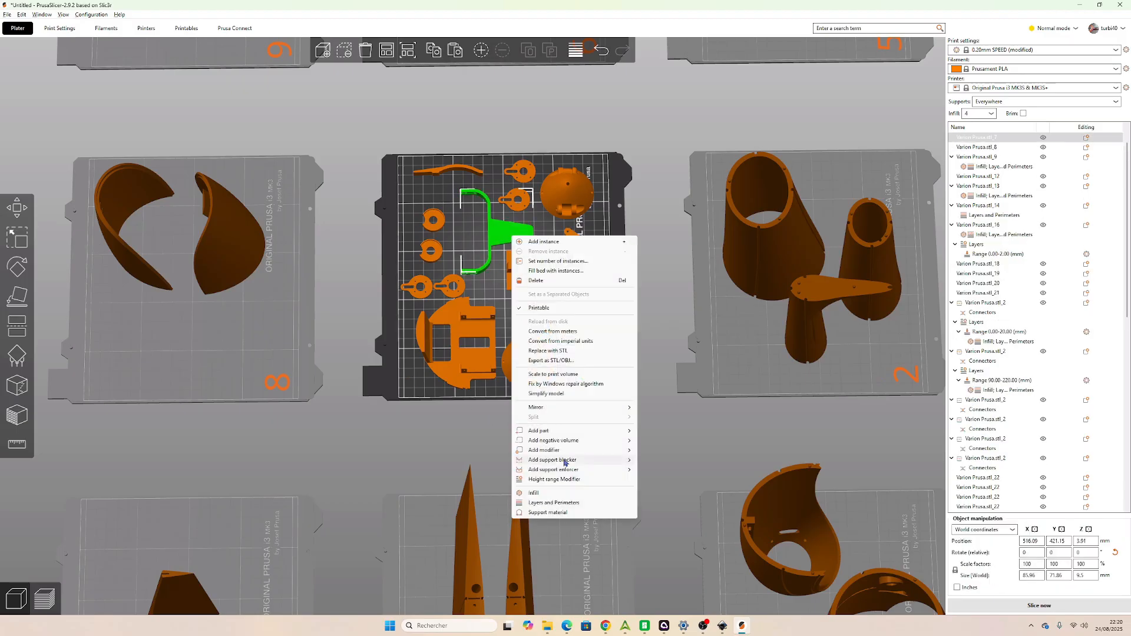
{"action": "left_click", "coordinate": [559, 480]}
{"action": "right_click", "coordinate": [506, 237]}
{"action": "left_click", "coordinate": [525, 490]}
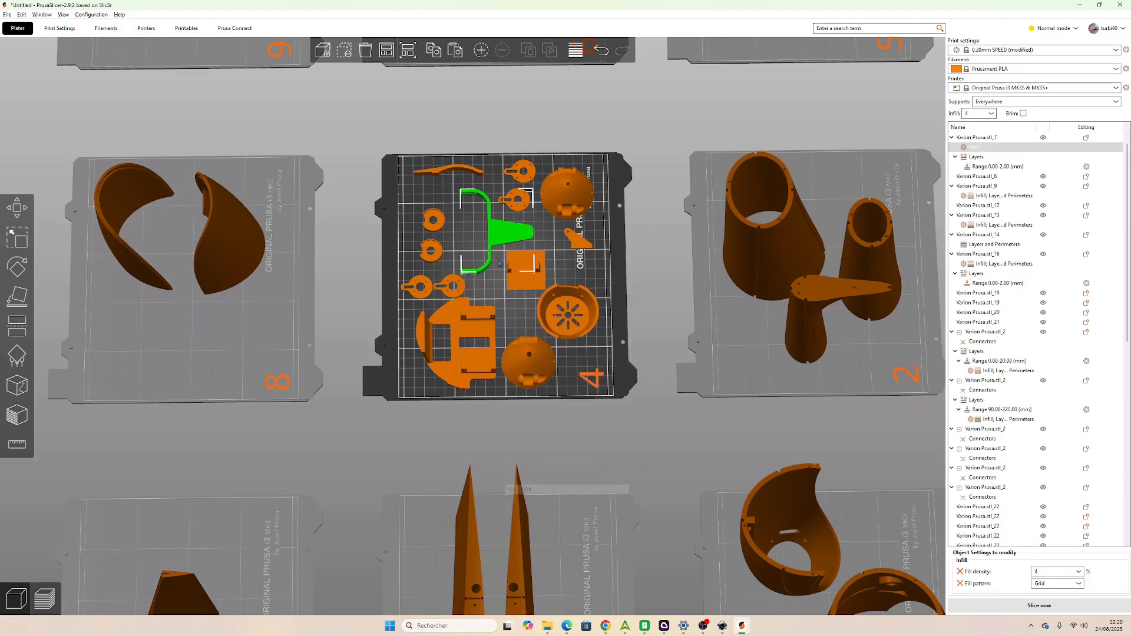
{"action": "right_click", "coordinate": [503, 238]}
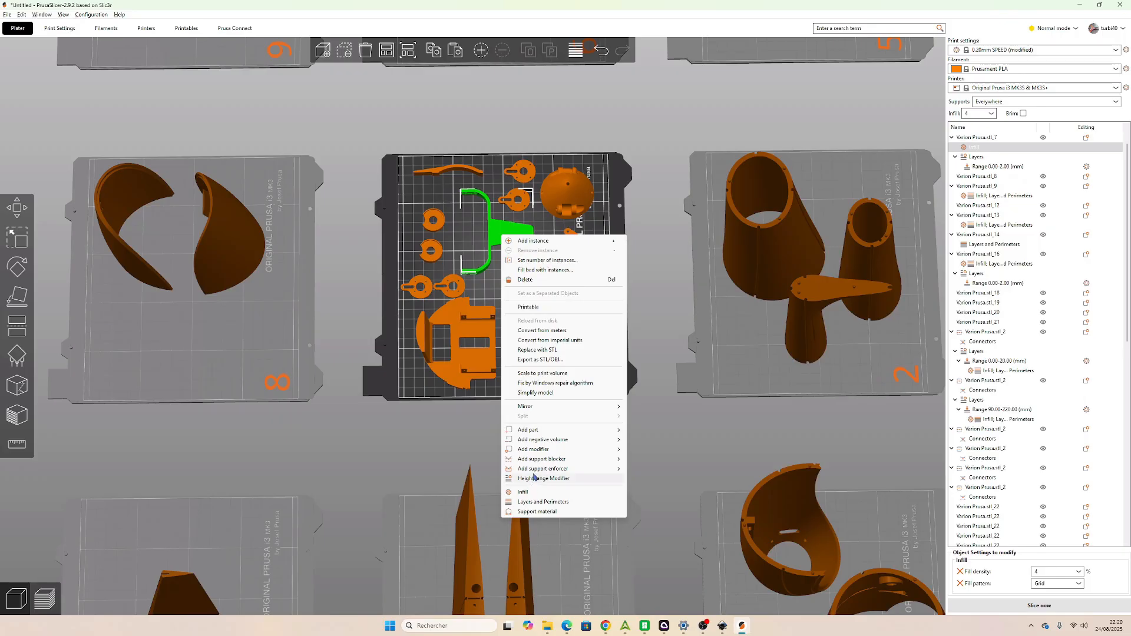
{"action": "left_click", "coordinate": [536, 502]}
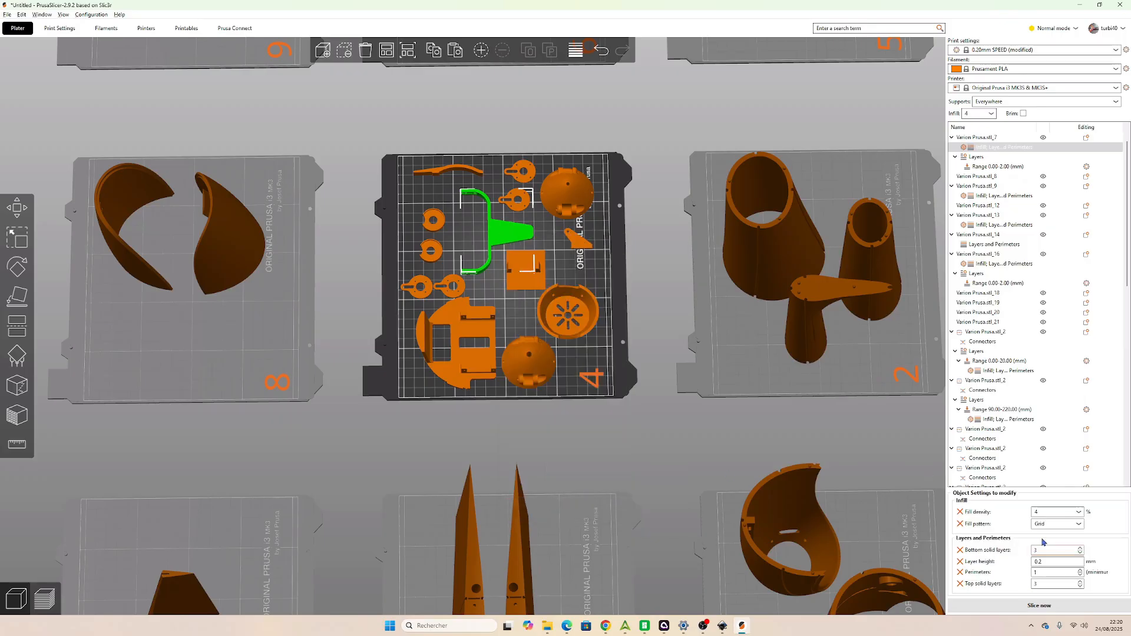
{"action": "left_click", "coordinate": [1053, 512]}
{"action": "type", "text": "20"}
Add Infill and Layers and Perimeters overrides to the notched washer nearer the tabbed rings, with 20% fill density and adjusted top solid layers.
{"action": "left_click", "coordinate": [431, 250]}
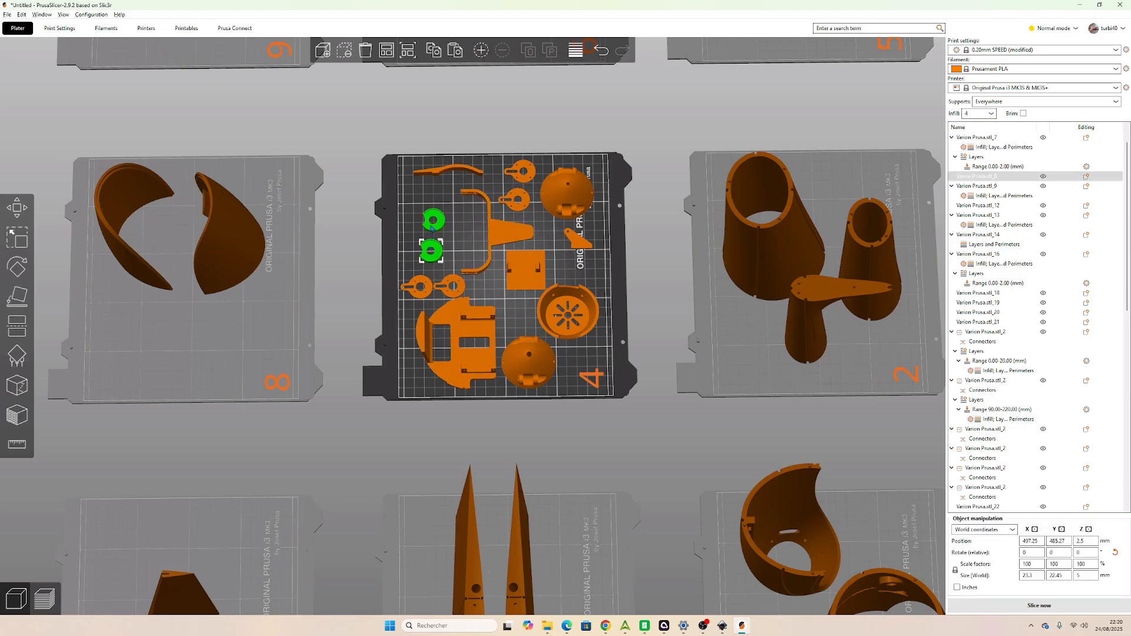
{"action": "right_click", "coordinate": [430, 250]}
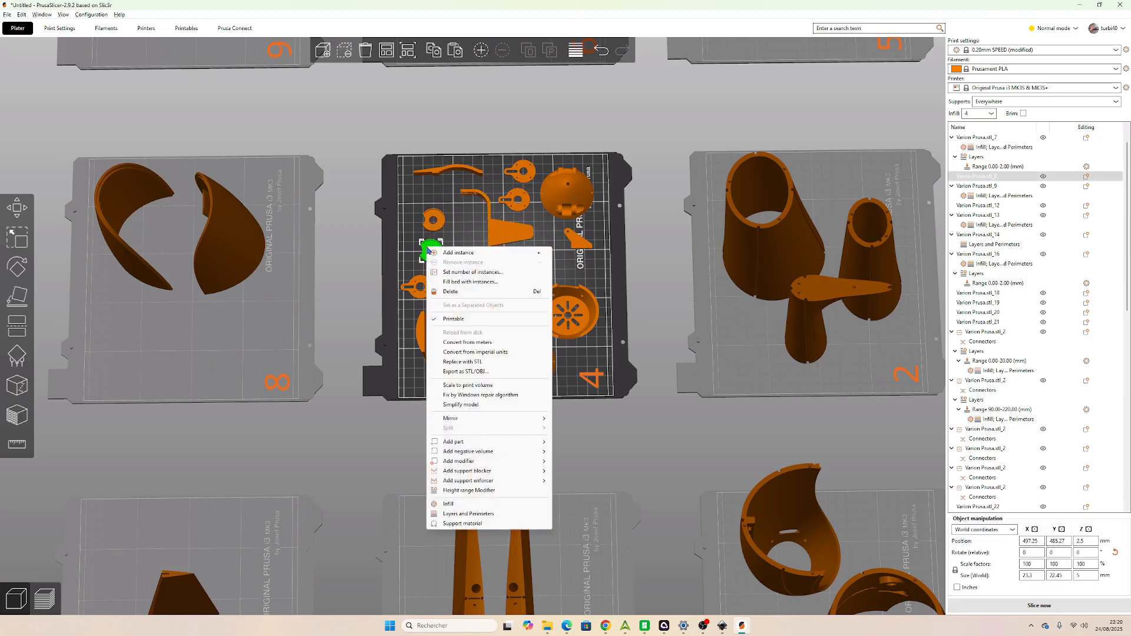
{"action": "left_click", "coordinate": [497, 504]}
{"action": "right_click", "coordinate": [432, 257]}
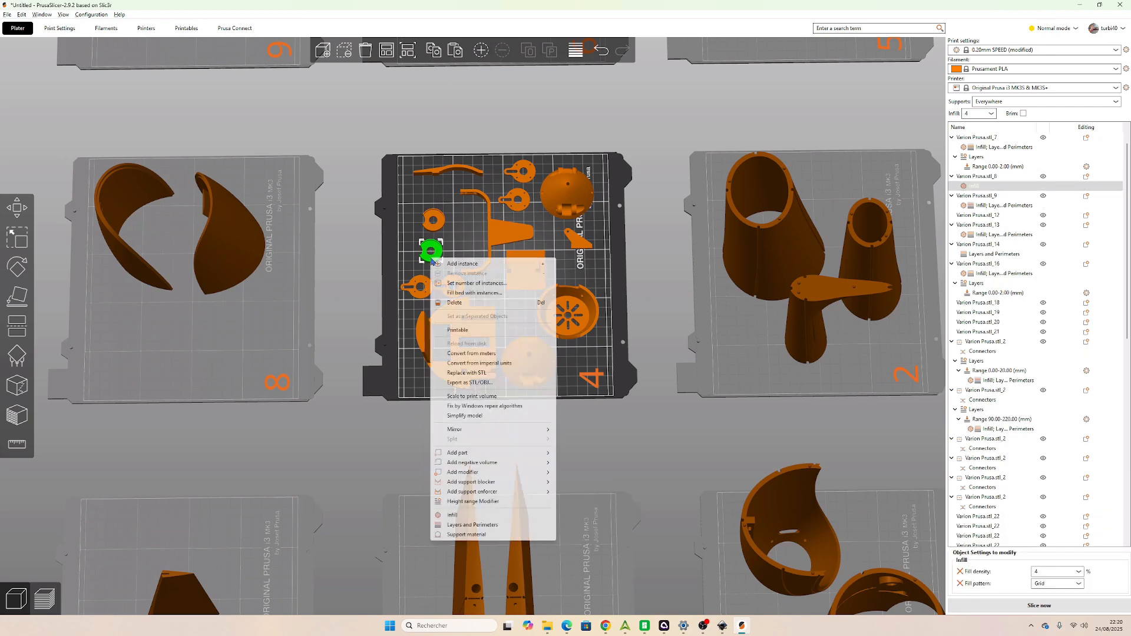
{"action": "left_click", "coordinate": [472, 525]}
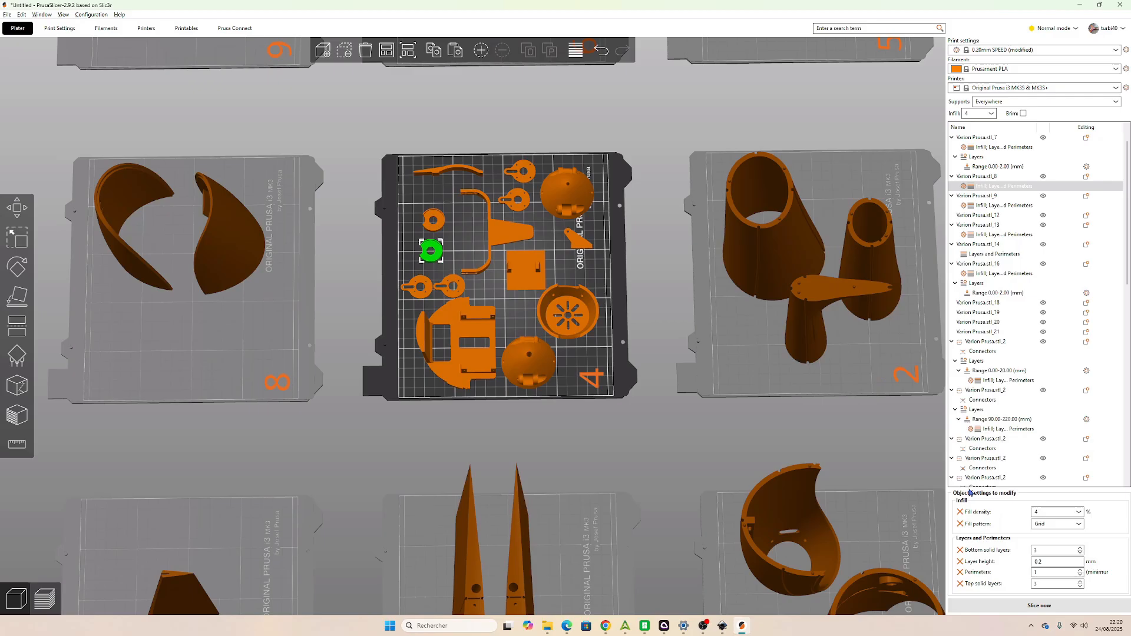
{"action": "double_click", "coordinate": [1054, 511]}
{"action": "type", "text": "20"}
{"action": "left_click", "coordinate": [1079, 582]}
Replace the neighbouring washer with a copy of the notched washer that carries the overrides.
{"action": "left_click", "coordinate": [439, 224]}
{"action": "key", "text": "Delete"}
{"action": "left_click", "coordinate": [430, 250]}
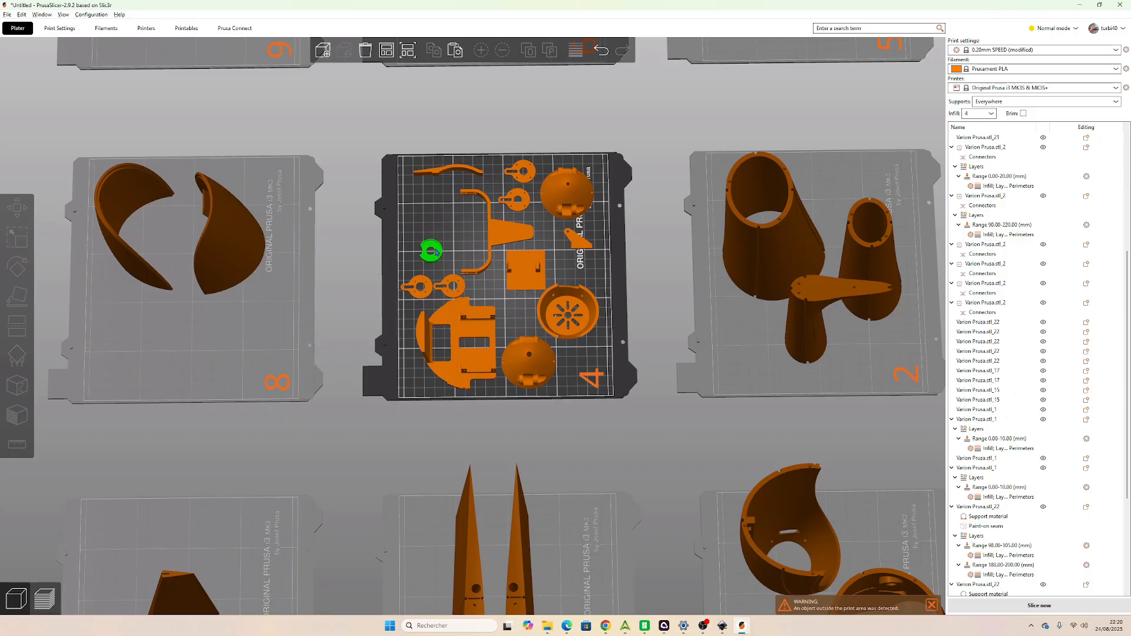
{"action": "key", "text": "ctrl+c"}
{"action": "key", "text": "ctrl+v"}
{"action": "left_click_drag", "start_coordinate": [421, 230], "coordinate": [435, 221]}
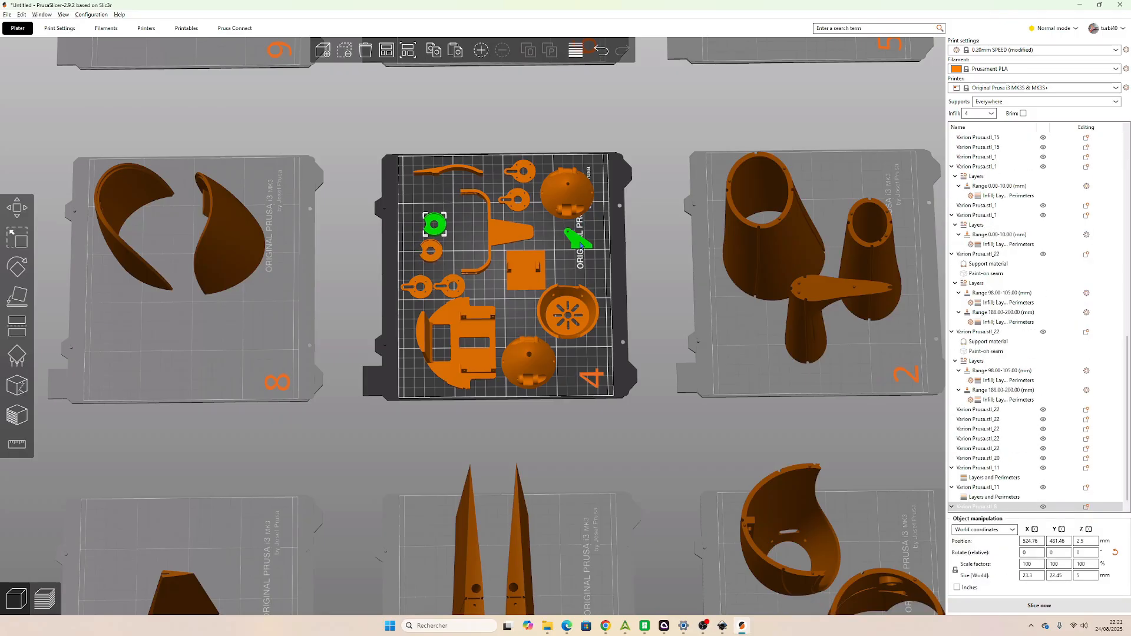
Add Infill and Layers and Perimeters overrides to the thin curved strip, setting 25% fill density and adjusting its solid layers and perimeters.
{"action": "left_click", "coordinate": [524, 197]}
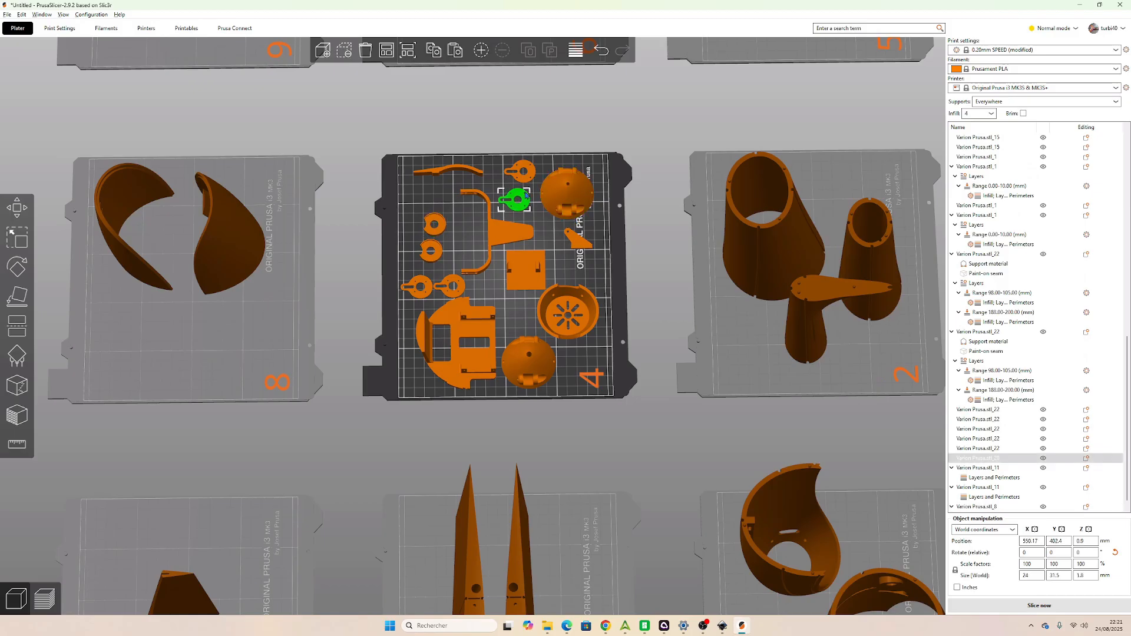
{"action": "left_click", "coordinate": [425, 166]}
{"action": "right_click", "coordinate": [427, 170]}
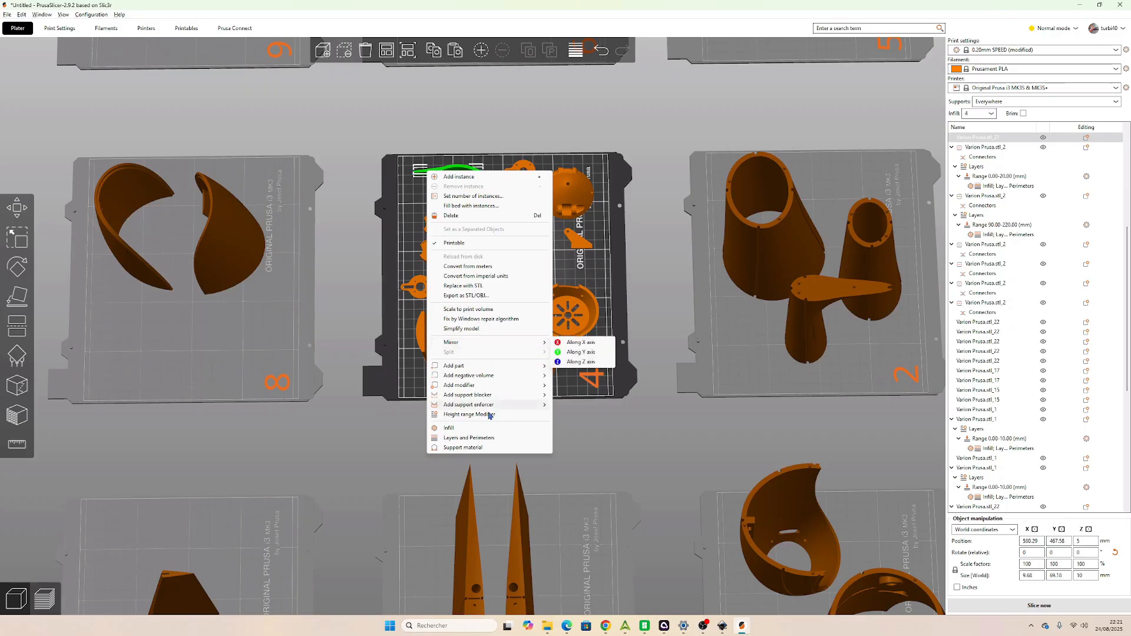
{"action": "left_click", "coordinate": [451, 428]}
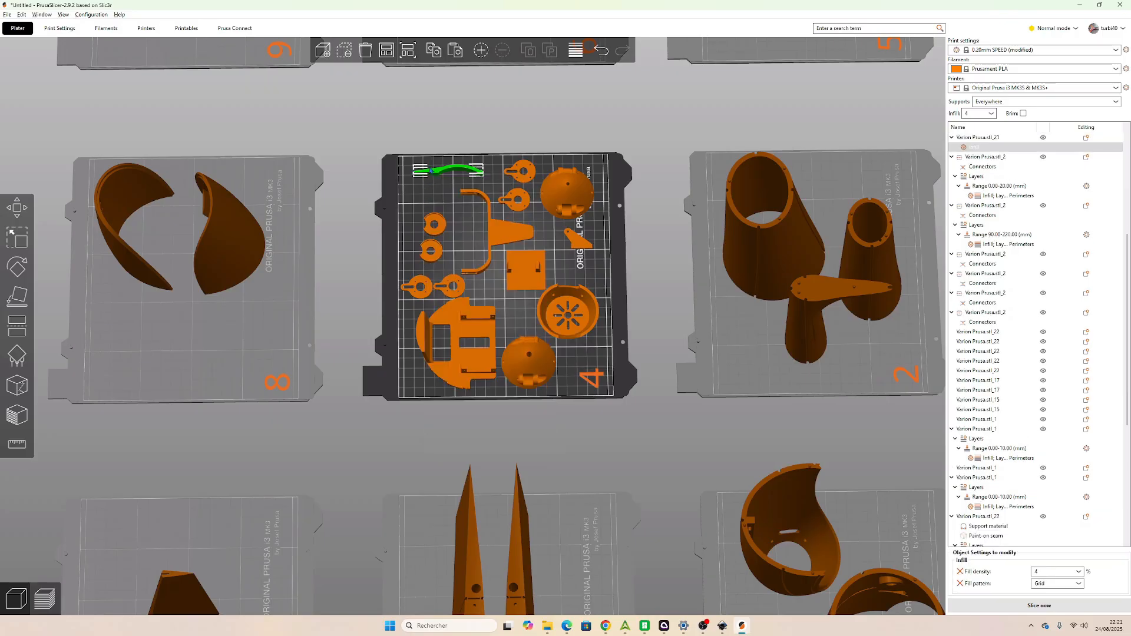
{"action": "right_click", "coordinate": [432, 172]}
{"action": "left_click", "coordinate": [465, 438]}
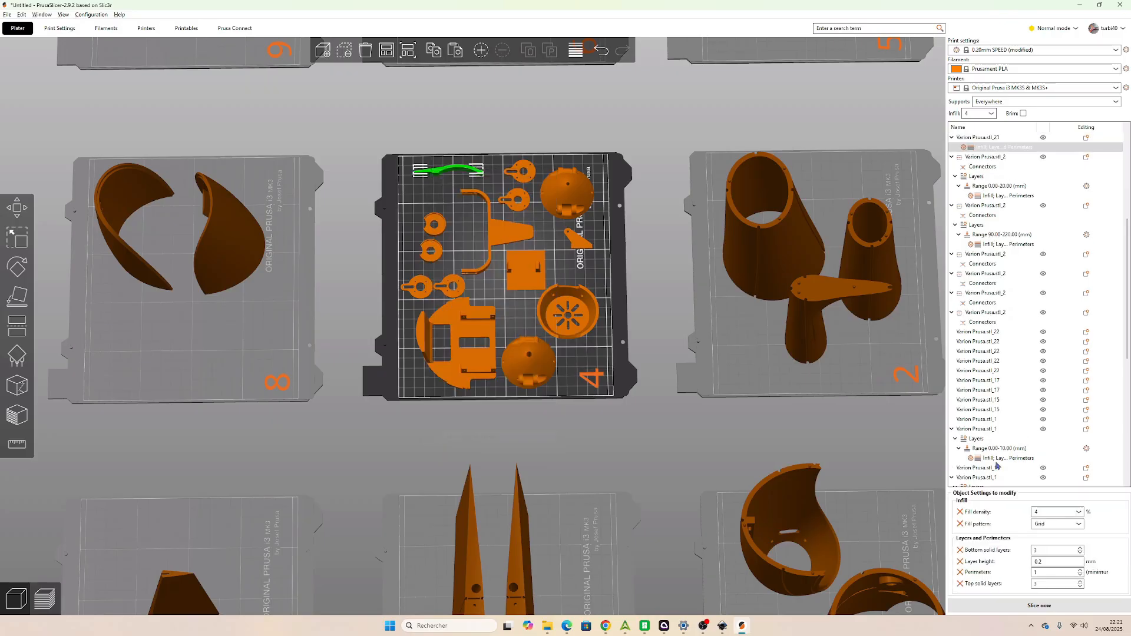
{"action": "left_click", "coordinate": [1080, 516]}
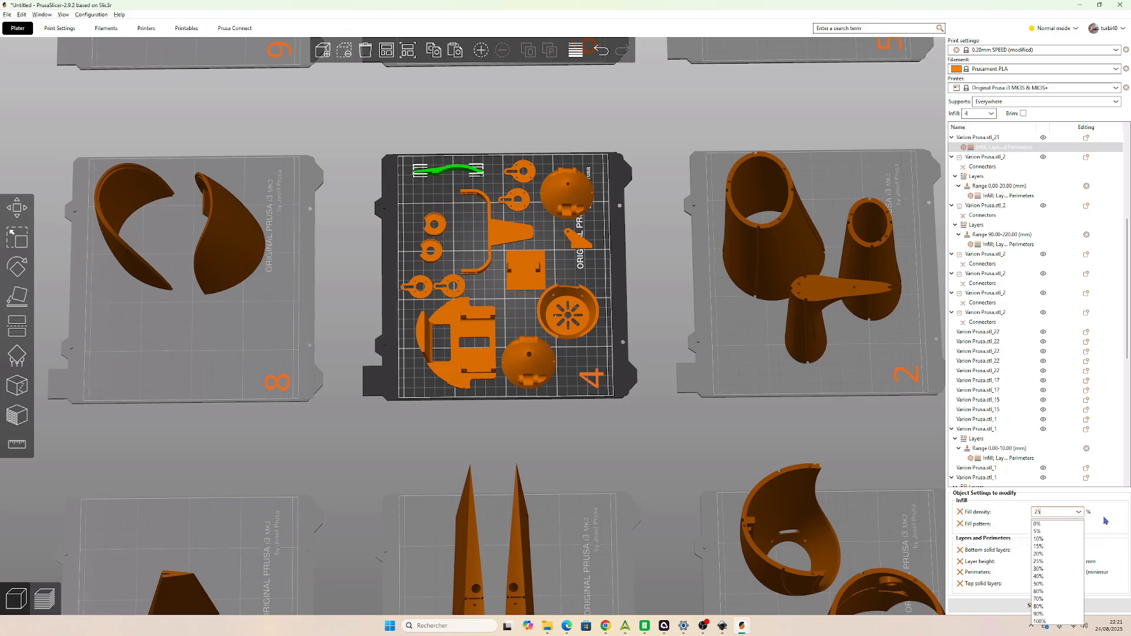
{"action": "left_click", "coordinate": [1079, 560]}
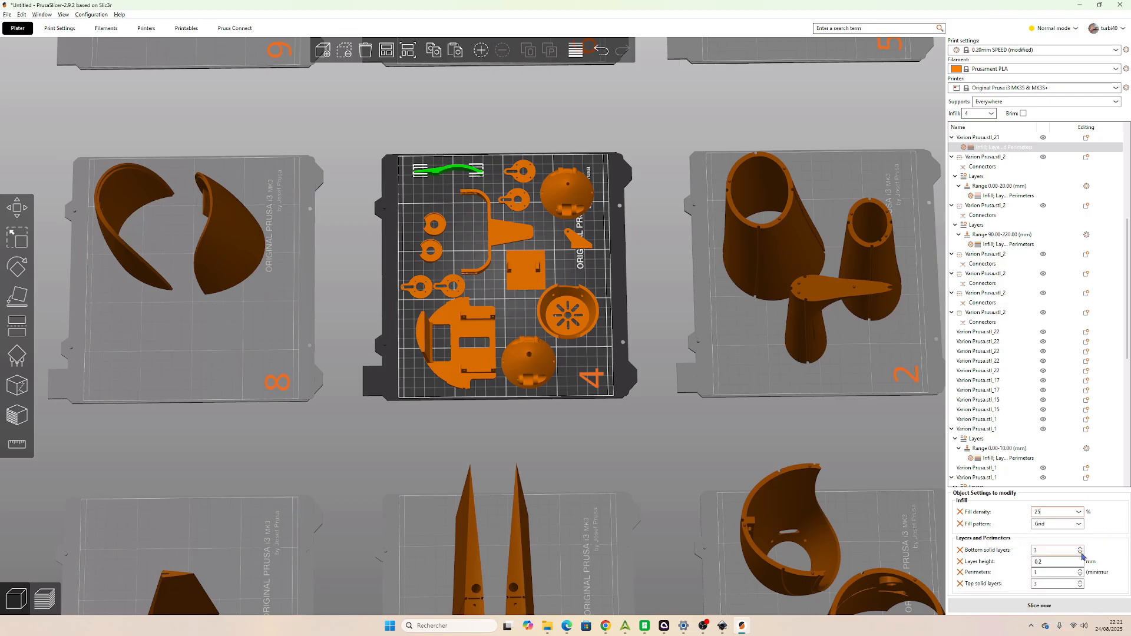
{"action": "left_click", "coordinate": [1081, 583]}
{"action": "double_click", "coordinate": [1080, 571]}
Override the tabbed ring beside the fork-shaped part with 20% fill density, 4 bottom solid layers and 2 perimeters.
{"action": "left_click", "coordinate": [517, 199]}
{"action": "right_click", "coordinate": [517, 200]}
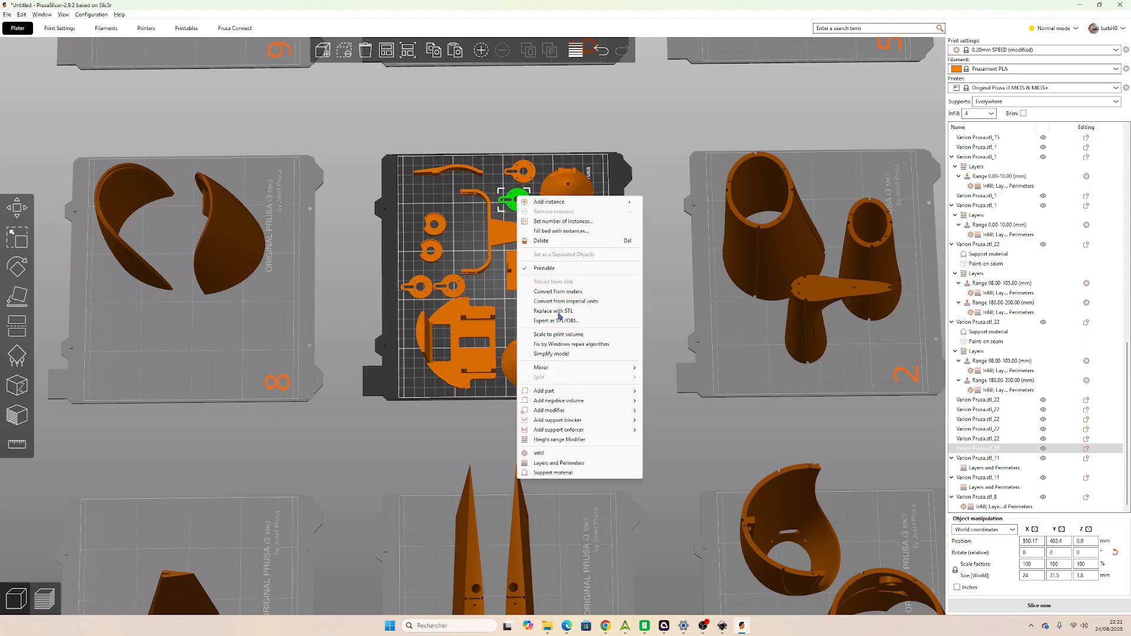
{"action": "left_click", "coordinate": [568, 461]}
{"action": "right_click", "coordinate": [517, 206]}
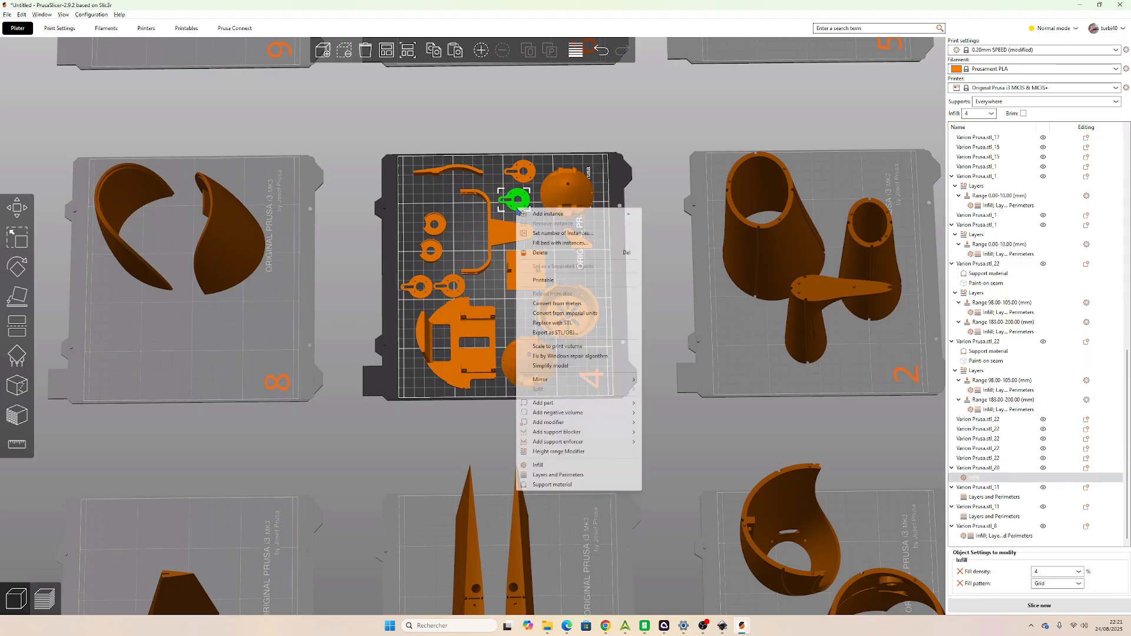
{"action": "left_click", "coordinate": [543, 476]}
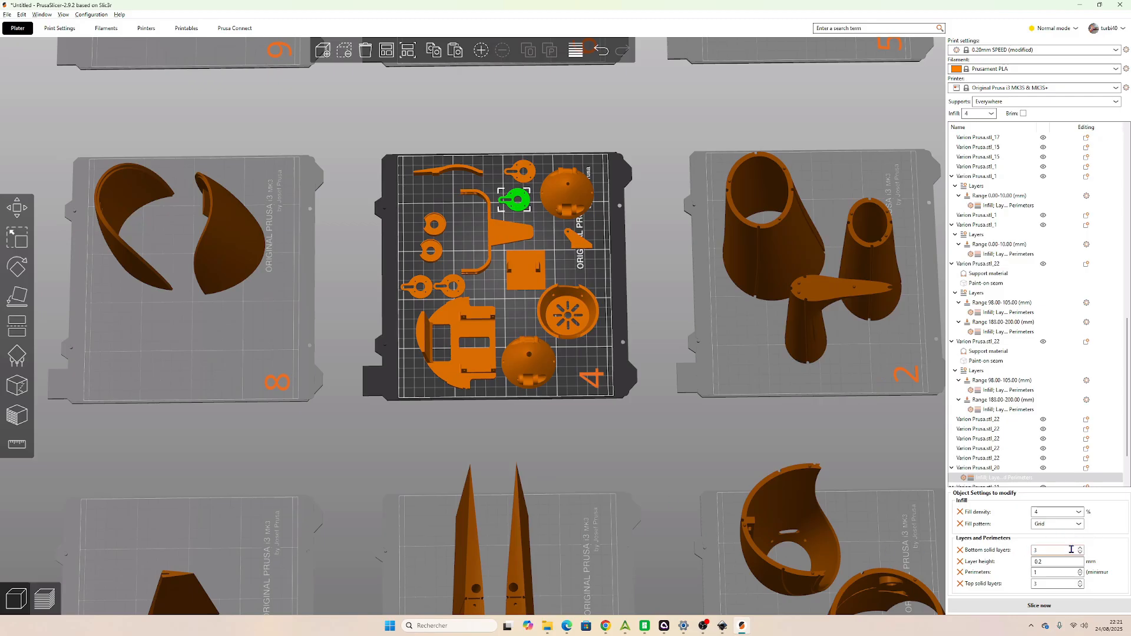
{"action": "left_click", "coordinate": [1080, 583]}
{"action": "left_click", "coordinate": [1081, 569]}
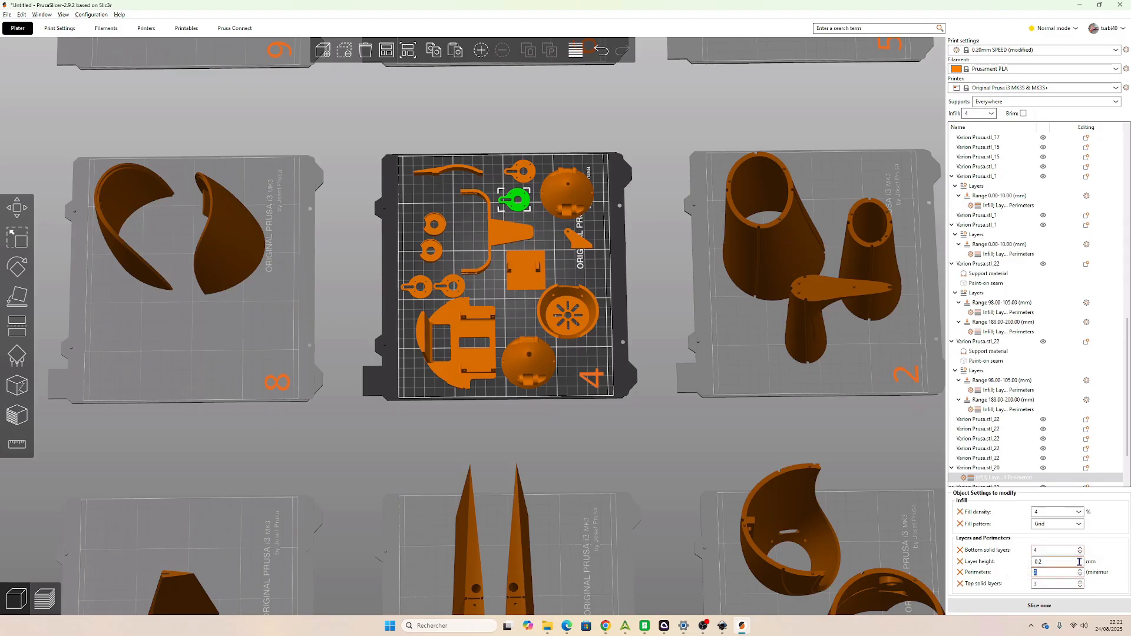
{"action": "left_click", "coordinate": [1058, 512]}
{"action": "type", "text": "20"}
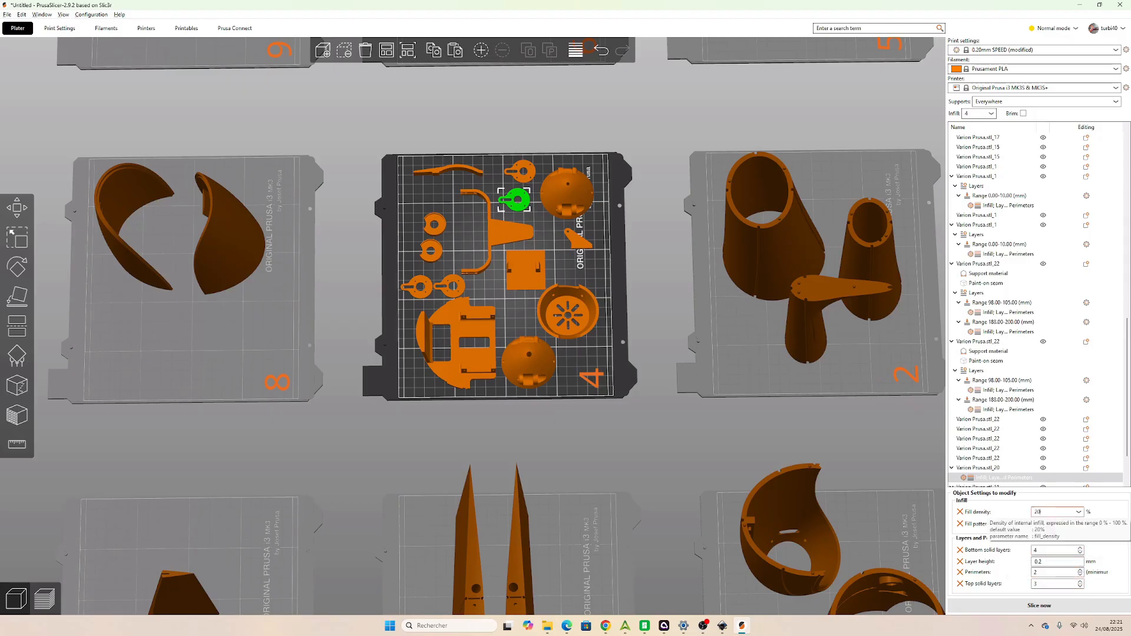
Replace the tabbed ring at the bed's rear edge with a copy of the ring that has 20% fill density.
{"action": "left_click", "coordinate": [540, 234]}
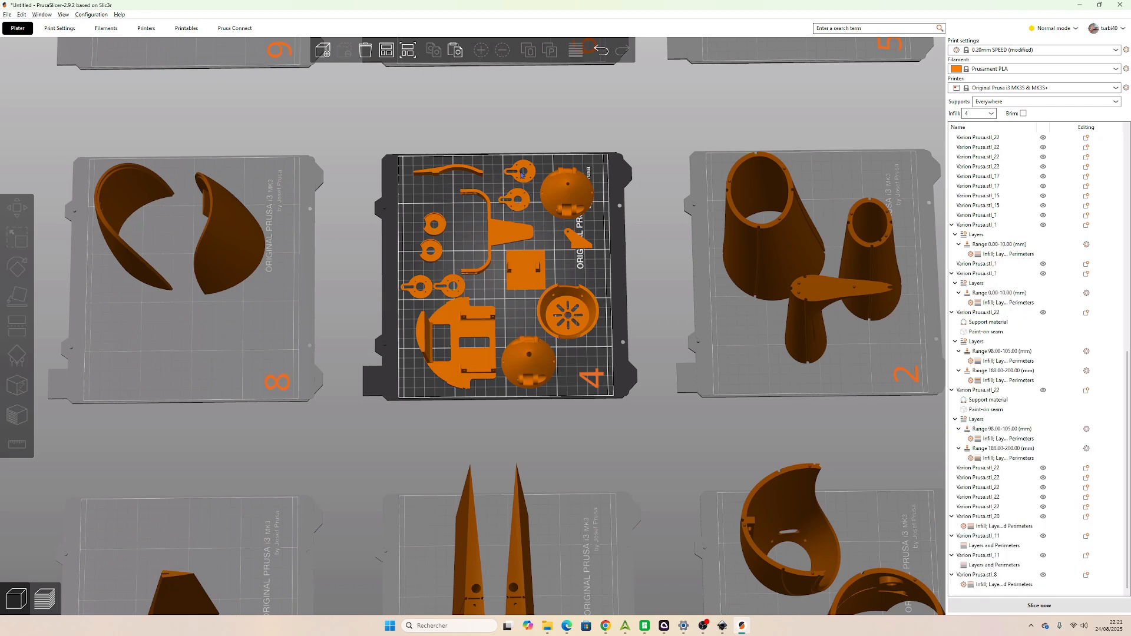
{"action": "left_click", "coordinate": [522, 172]}
{"action": "key", "text": "Delete"}
{"action": "left_click", "coordinate": [520, 198]}
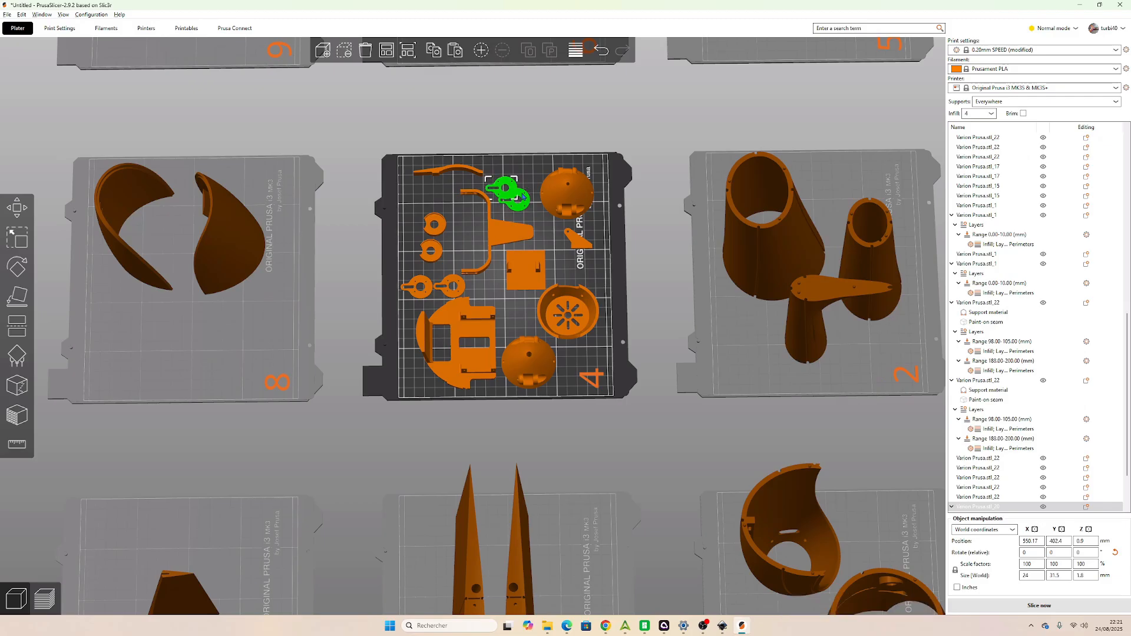
{"action": "left_click_drag", "start_coordinate": [520, 198], "coordinate": [525, 181]}
Add Infill and Layers and Perimeters overrides to the dome at the bed's rear corner, with 4 bottom and top solid layers and 3 perimeters.
{"action": "left_click", "coordinate": [575, 194]}
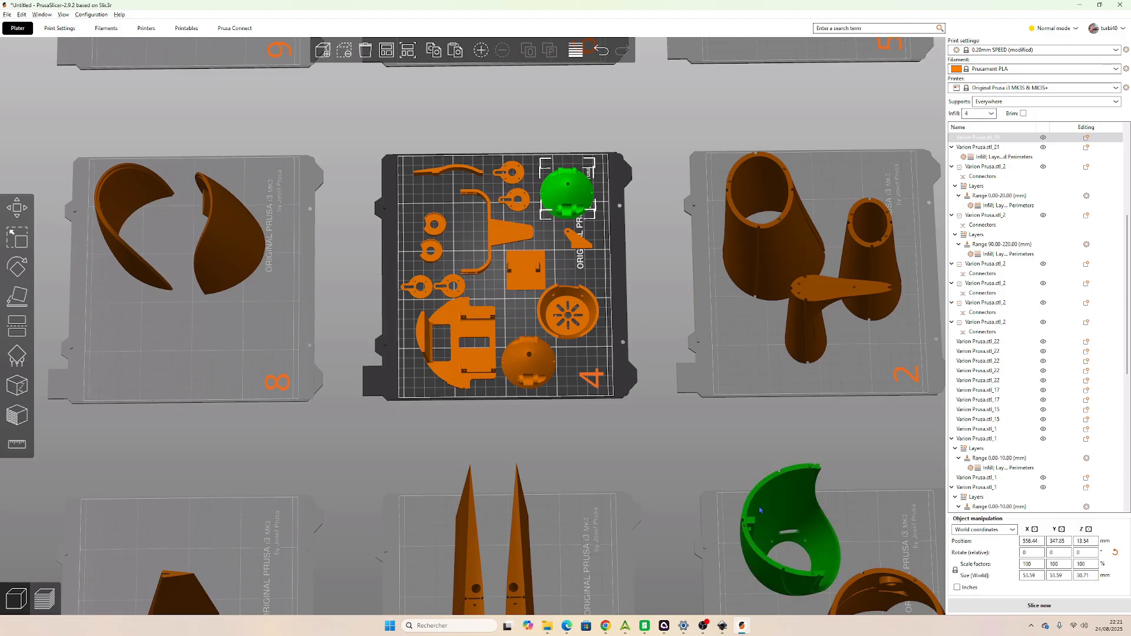
{"action": "right_click", "coordinate": [570, 193]}
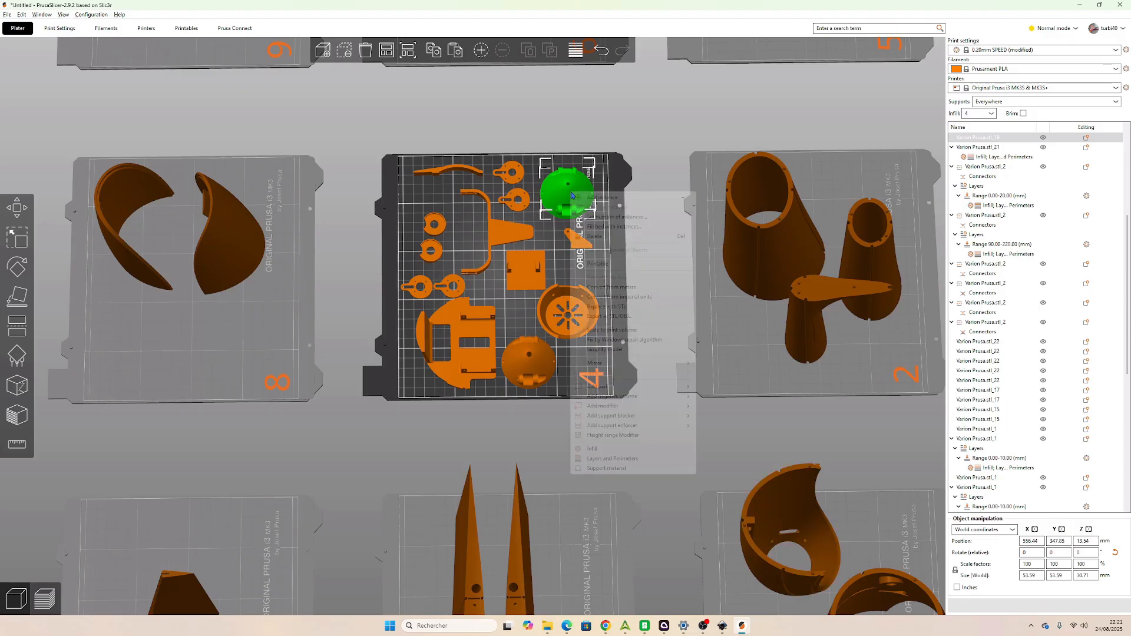
{"action": "left_click", "coordinate": [615, 449]}
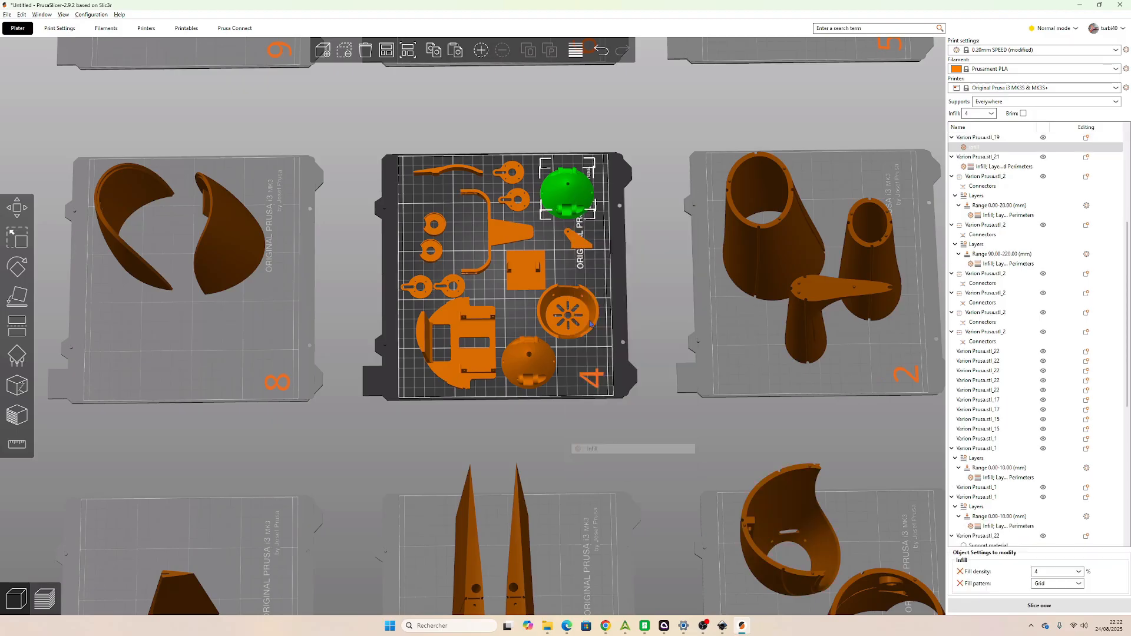
{"action": "right_click", "coordinate": [569, 192]}
{"action": "left_click", "coordinate": [583, 457]}
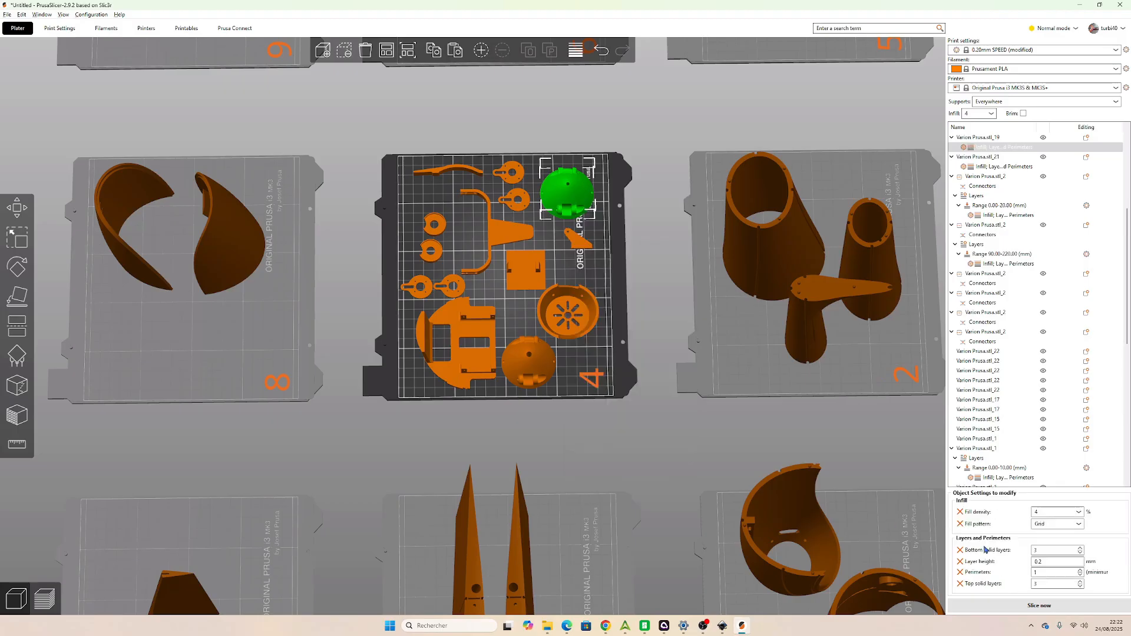
{"action": "left_click", "coordinate": [1081, 570]}
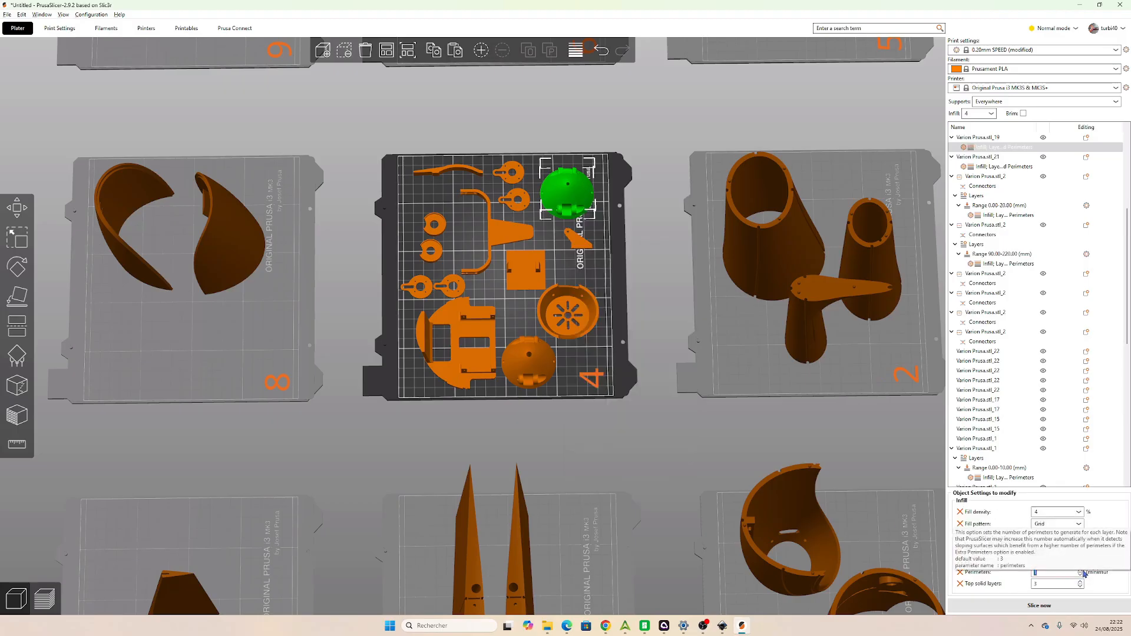
{"action": "key", "text": "Tab"}
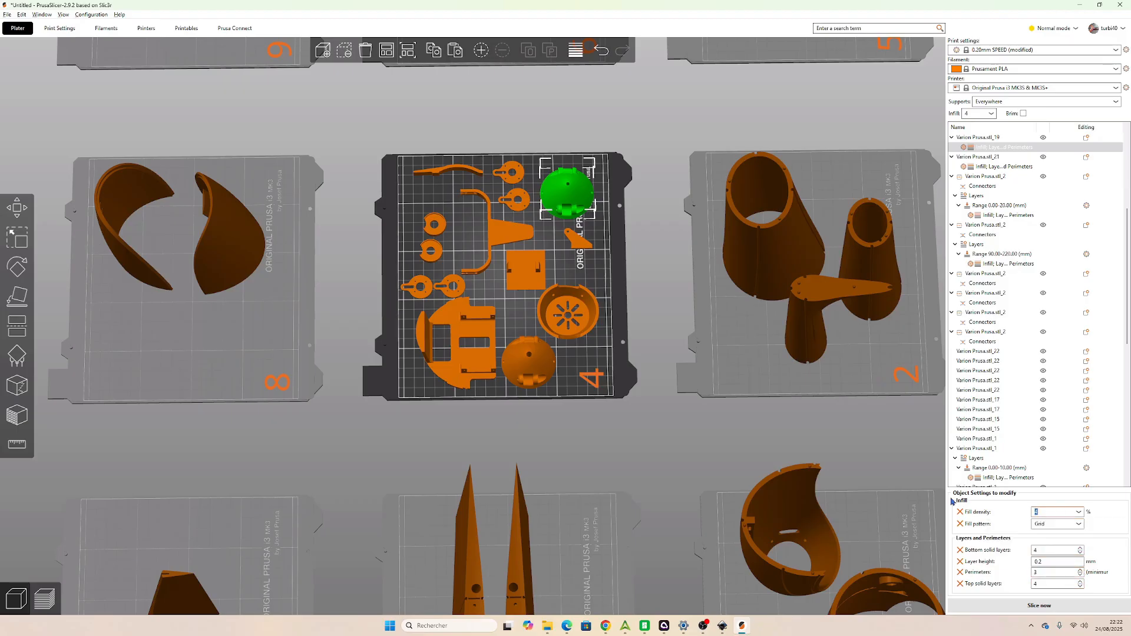
{"action": "left_click", "coordinate": [604, 271]}
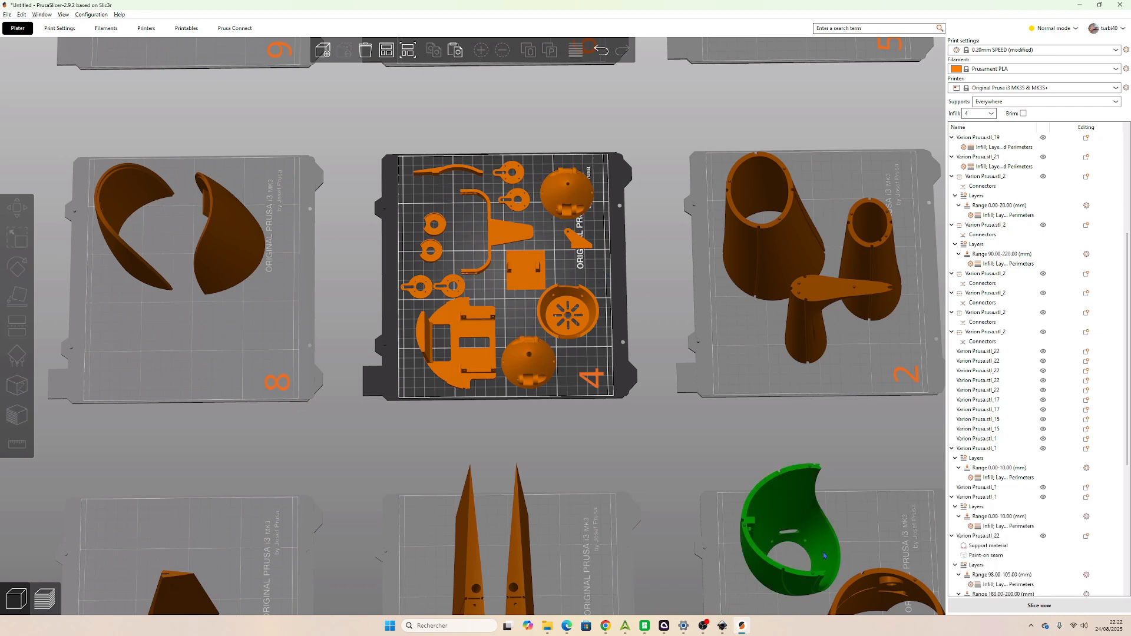
Slice bed 4 and examine where support material is generated around its parts.
{"action": "left_click", "coordinate": [982, 607]}
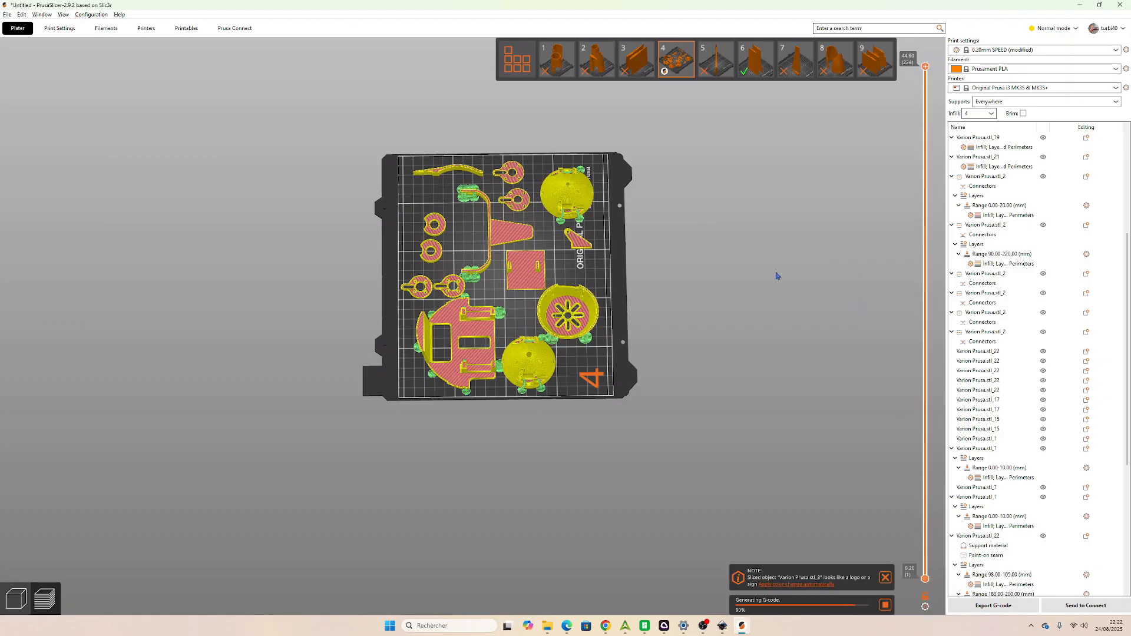
{"action": "middle_click_drag", "start_coordinate": [565, 235], "coordinate": [567, 300]}
{"action": "scroll", "coordinate": [567, 300], "scroll_direction": "up", "scroll_amount": 3}
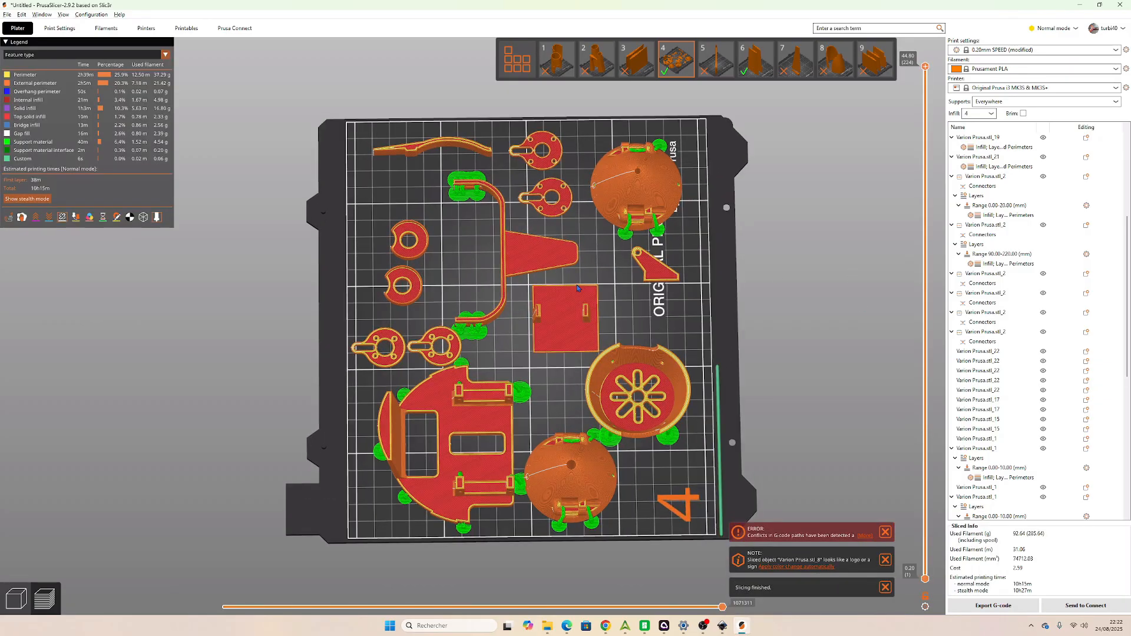
{"action": "middle_click_drag", "start_coordinate": [558, 384], "coordinate": [541, 382]}
{"action": "mouse_move", "coordinate": [541, 383]}
{"action": "left_mouse_down"}
{"action": "mouse_move", "coordinate": [534, 370]}
{"action": "mouse_move", "coordinate": [534, 381]}
{"action": "left_mouse_up"}
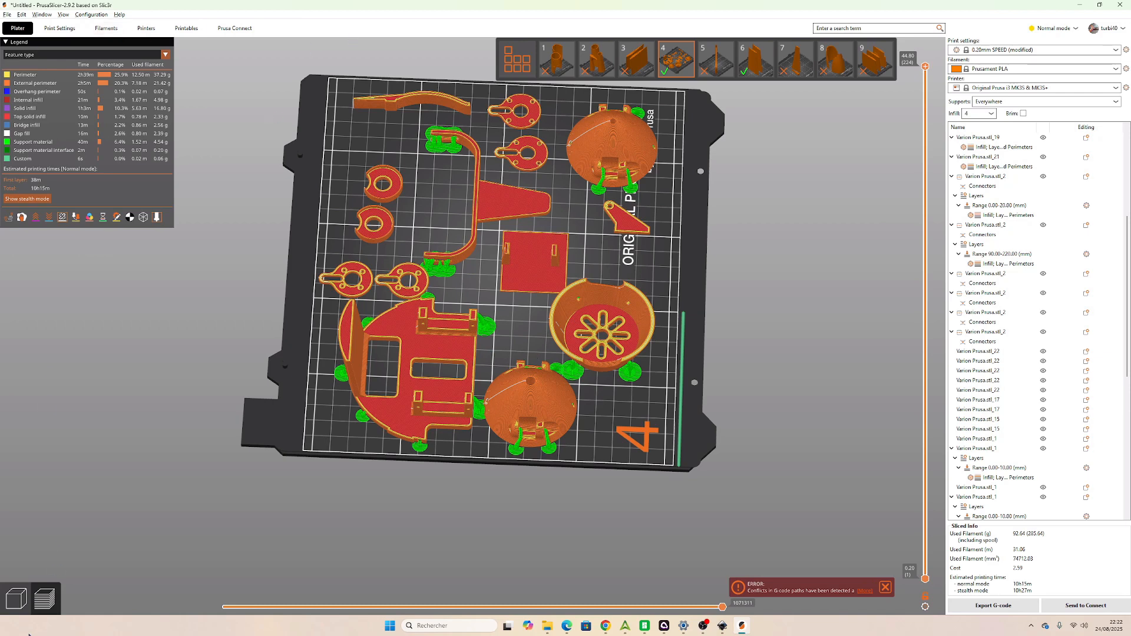
Add a Support material override to the large slotted plate on bed 4 and disable its support generation.
{"action": "left_click", "coordinate": [15, 598]}
{"action": "left_click", "coordinate": [401, 387]}
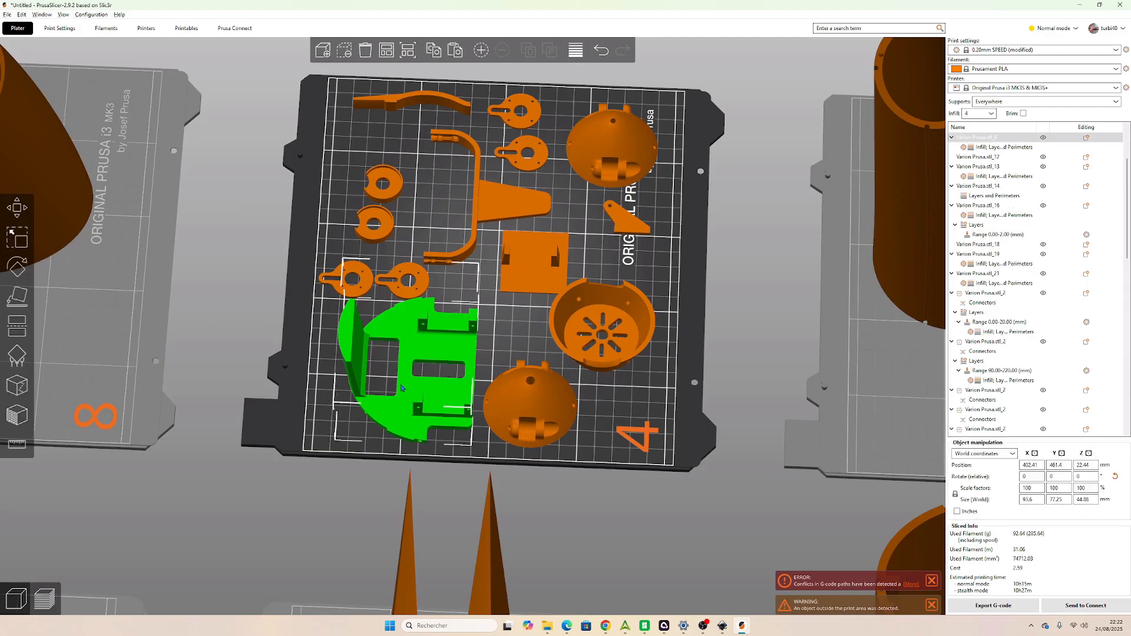
{"action": "right_click", "coordinate": [401, 387]}
{"action": "left_click", "coordinate": [417, 378]}
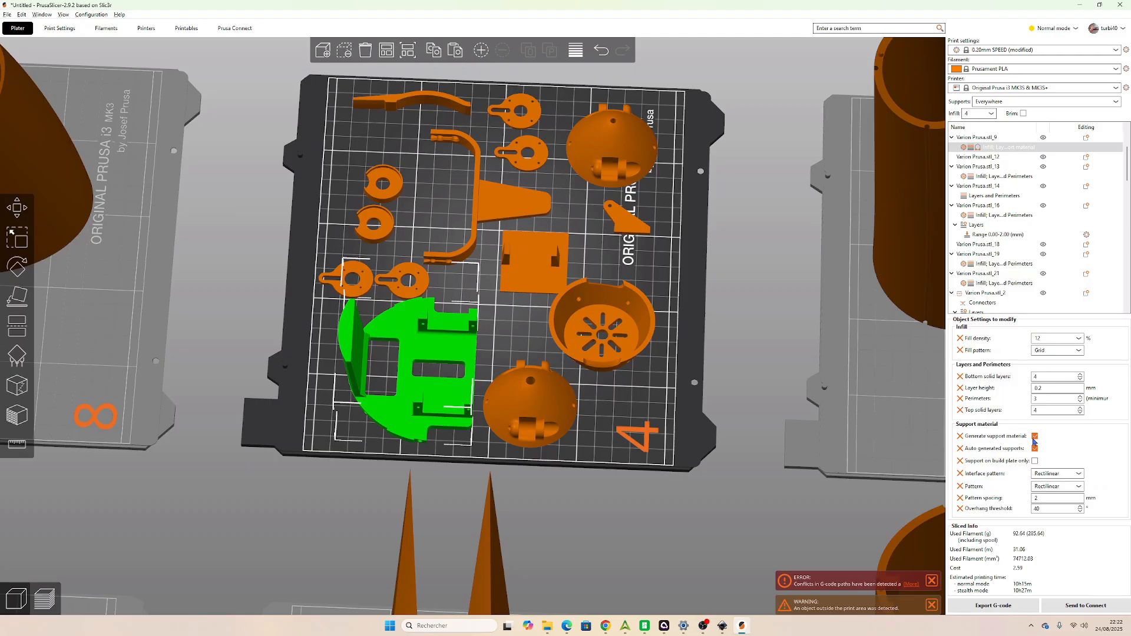
Add Support material overrides to both domes on bed 4 and disable support generation for each.
{"action": "right_click", "coordinate": [552, 387]}
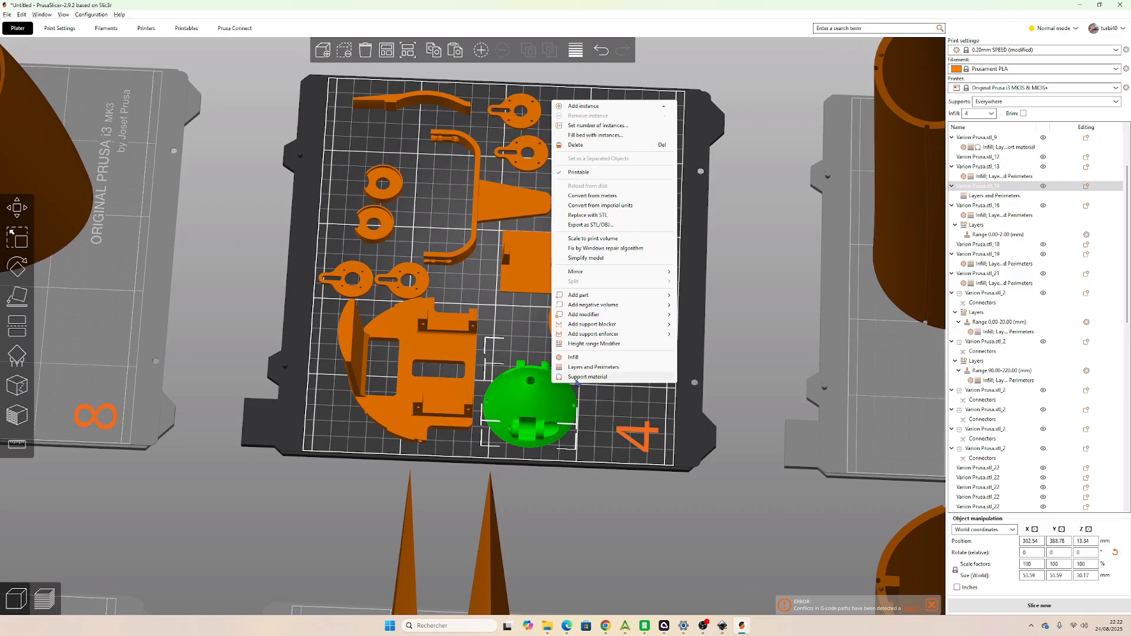
{"action": "left_click", "coordinate": [644, 377]}
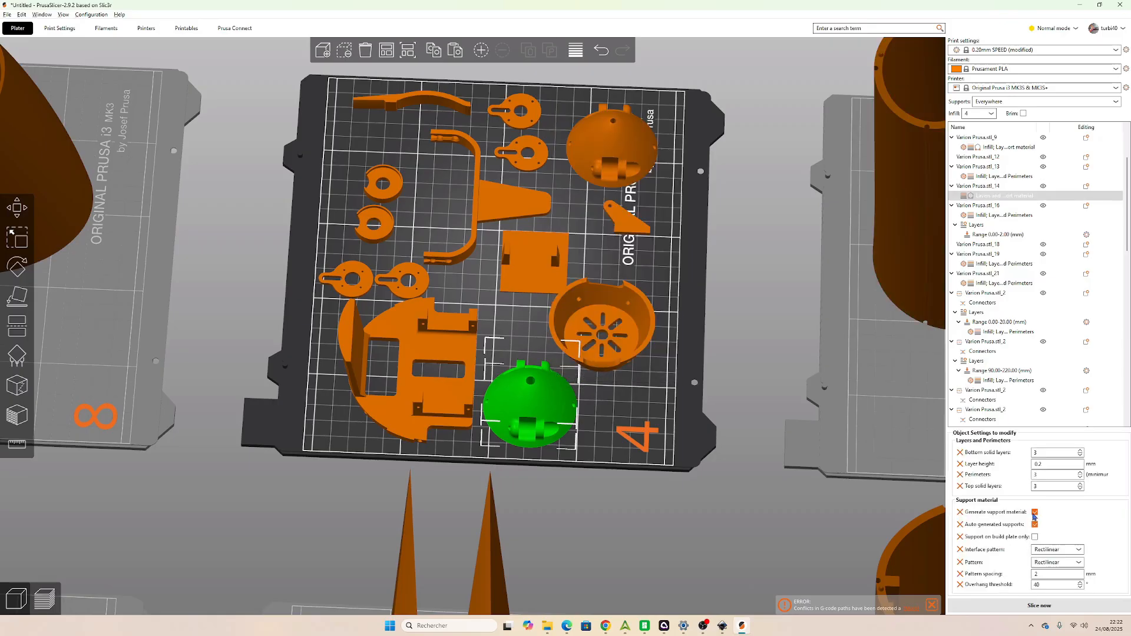
{"action": "right_click", "coordinate": [588, 144]}
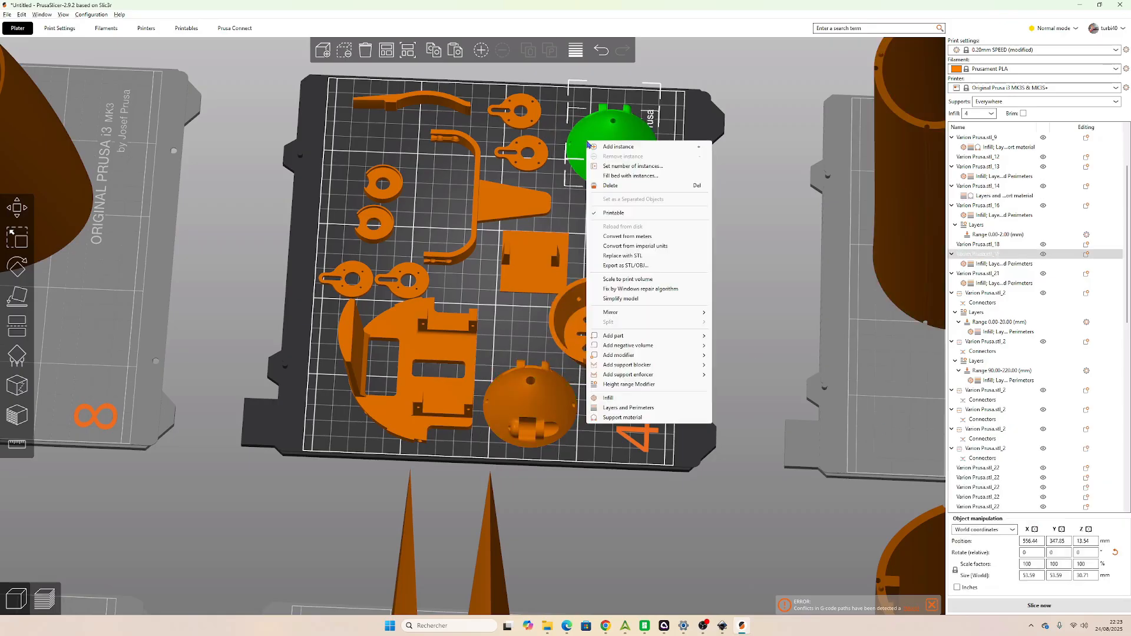
{"action": "left_click", "coordinate": [629, 408]}
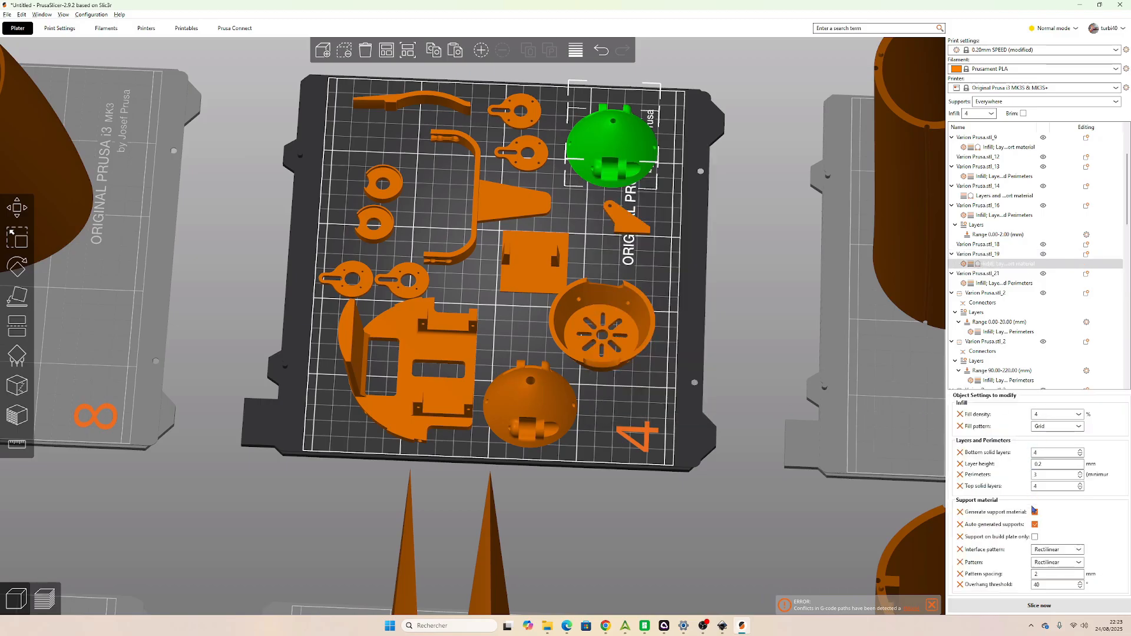
{"action": "left_click", "coordinate": [1034, 512]}
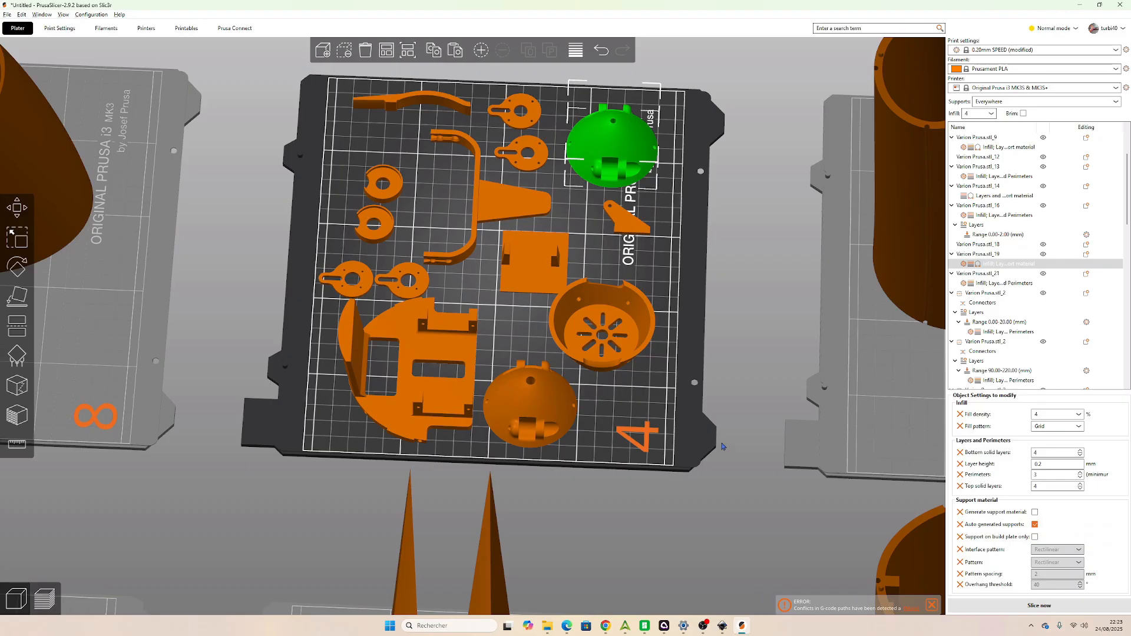
Slice bed 4 again and examine the remaining supports around the bowl and the domes.
{"action": "left_click", "coordinate": [1003, 605]}
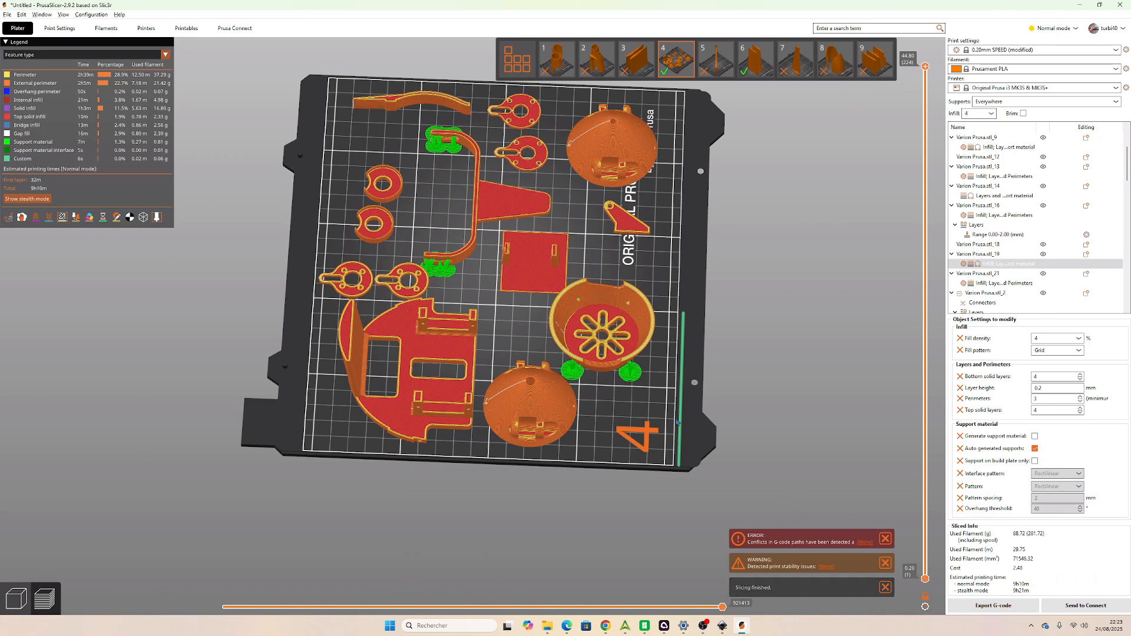
{"action": "left_click_drag", "start_coordinate": [606, 387], "coordinate": [600, 368]}
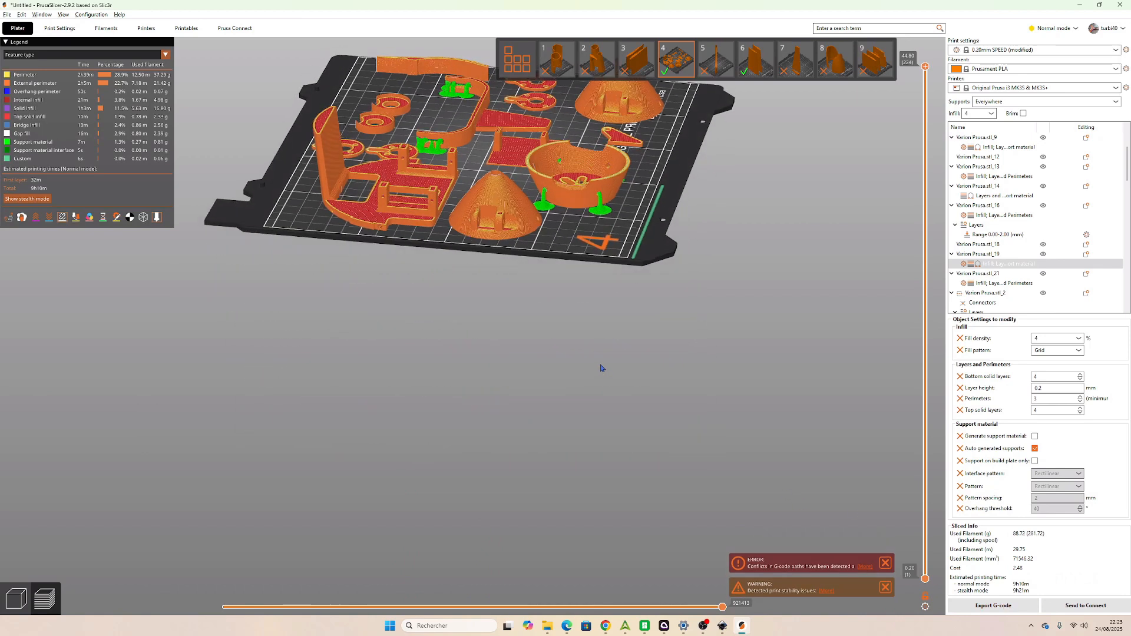
{"action": "scroll", "coordinate": [591, 260], "scroll_direction": "up", "scroll_amount": 6}
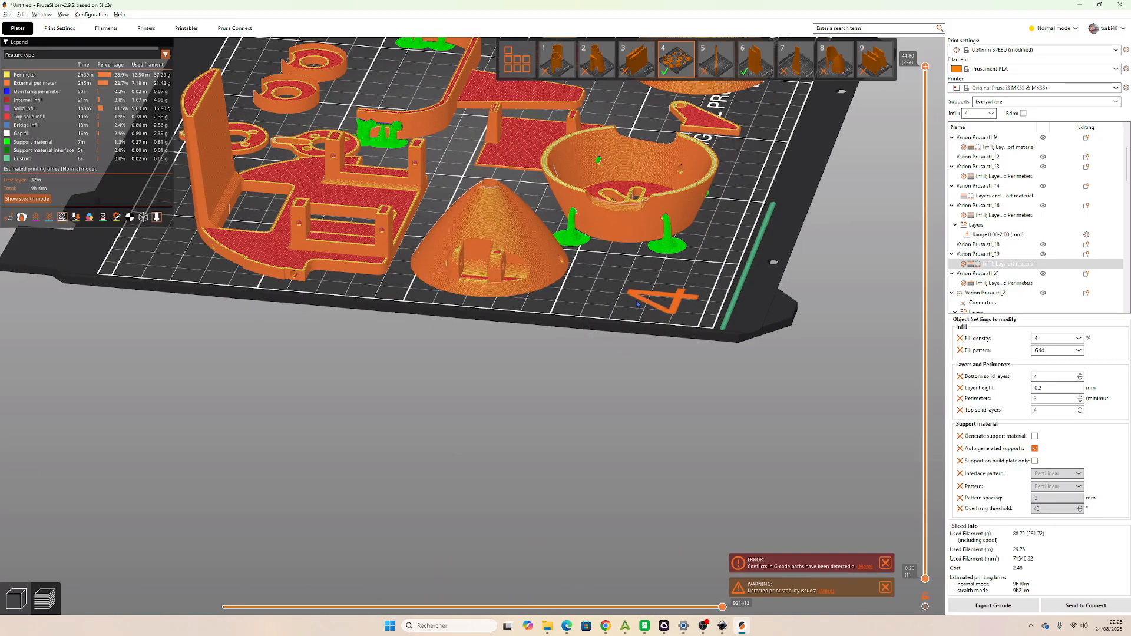
{"action": "right_click_drag", "start_coordinate": [624, 366], "coordinate": [624, 367]}
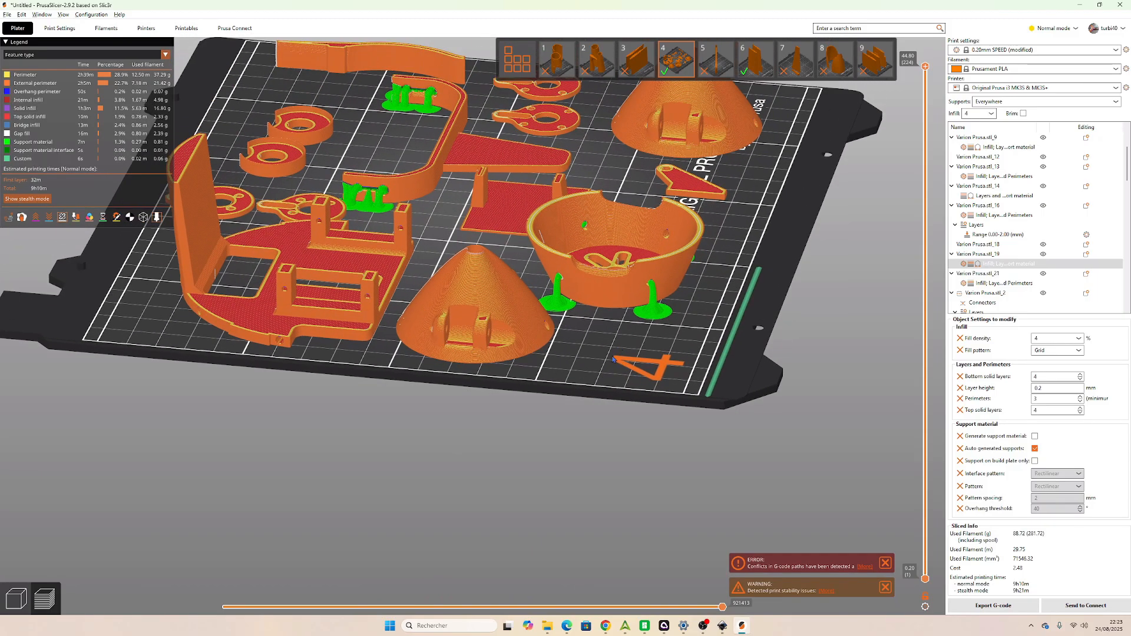
Add a Support material override to the slotted bowl on bed 4 and disable its support generation.
{"action": "left_click", "coordinate": [16, 598]}
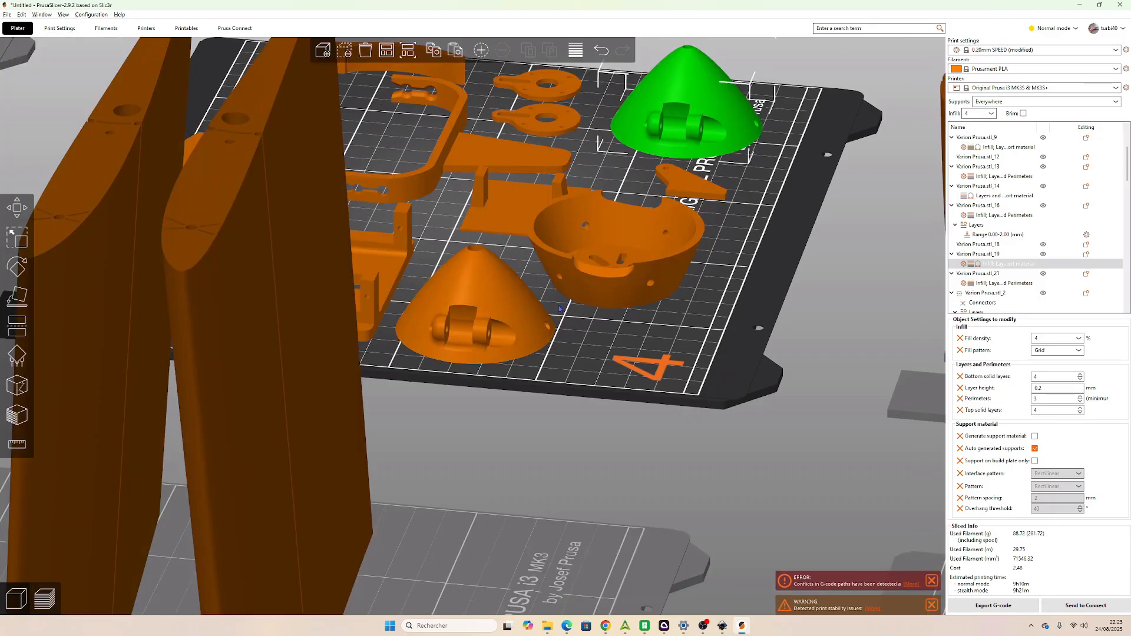
{"action": "right_click", "coordinate": [601, 287]}
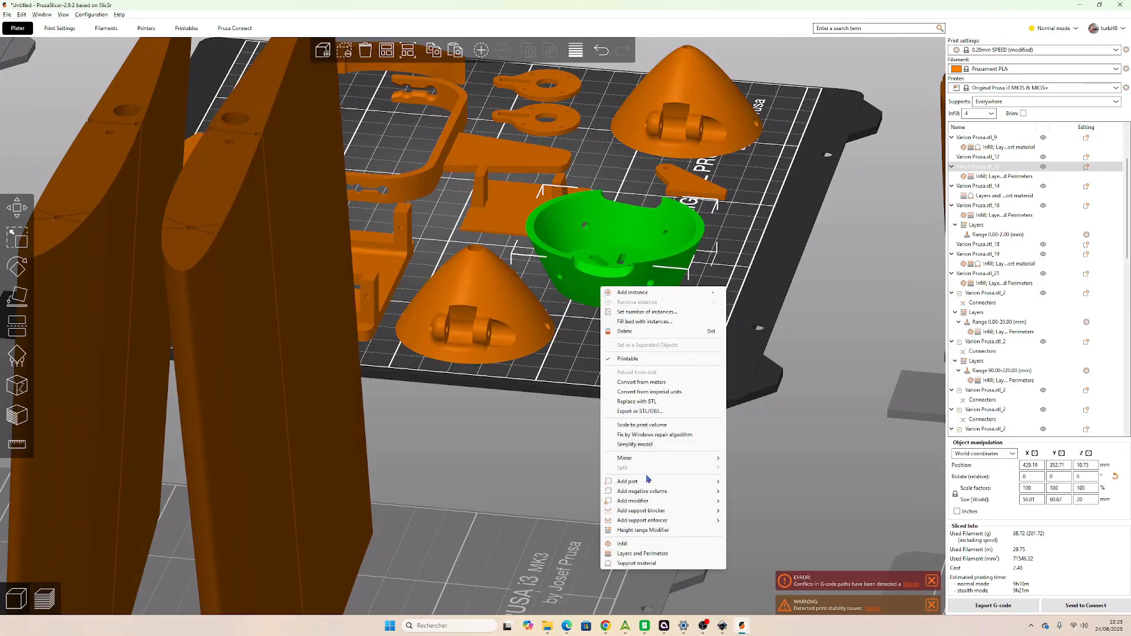
{"action": "left_click", "coordinate": [646, 554]}
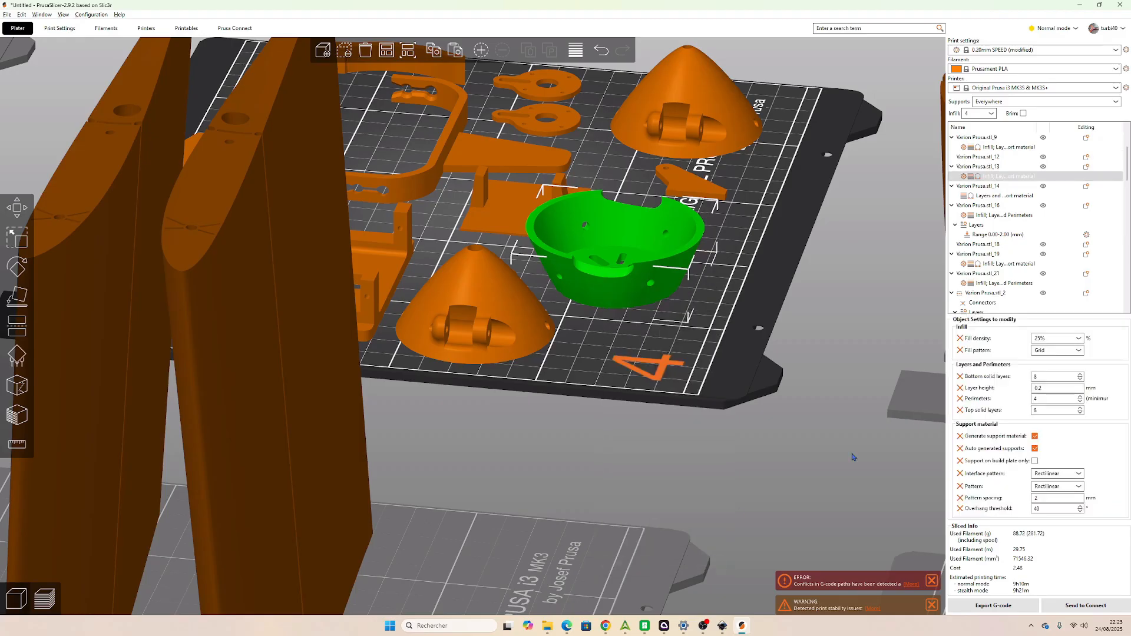
{"action": "left_click", "coordinate": [1035, 437]}
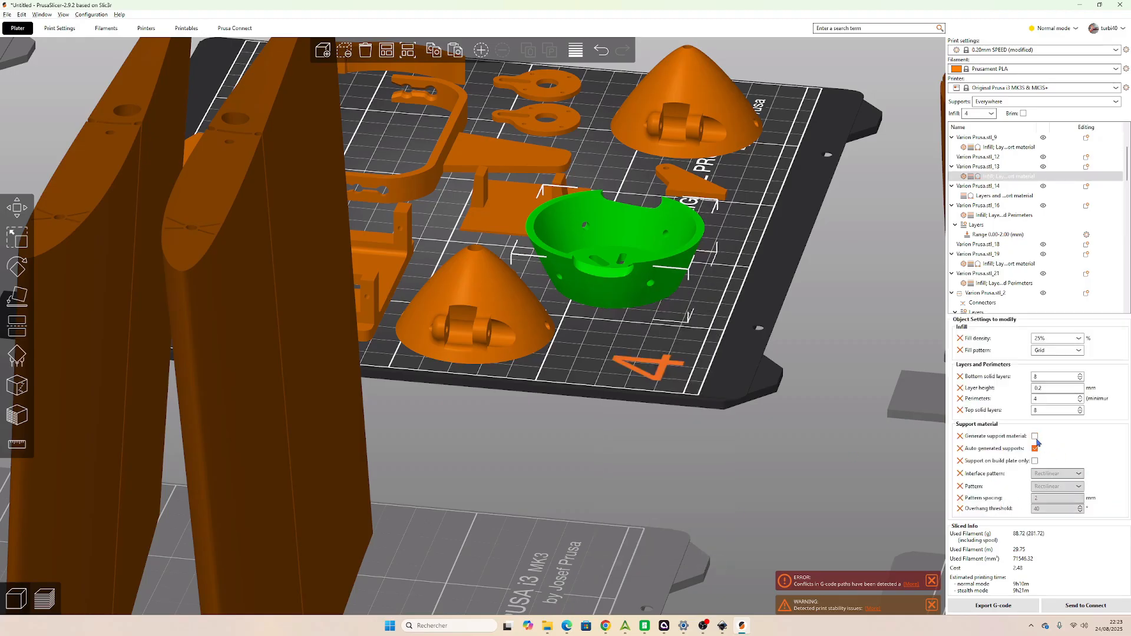
Make bed 5 with the long slanted part the active bed and slice it.
{"action": "scroll", "coordinate": [631, 474], "scroll_direction": "down", "scroll_amount": 5}
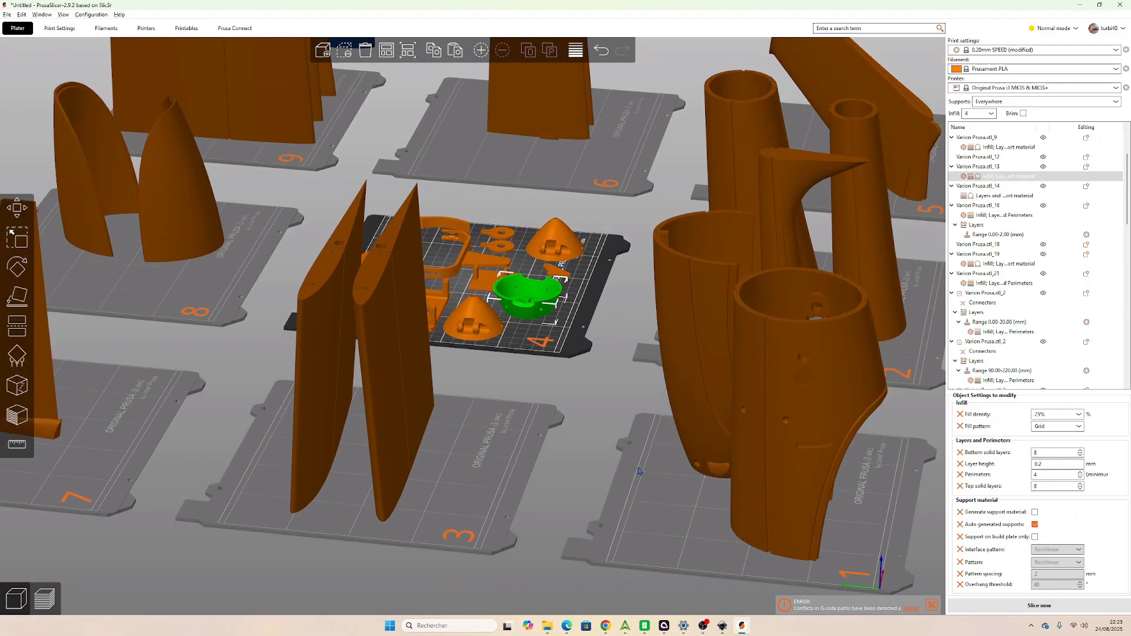
{"action": "key", "text": "1"}
{"action": "left_click_drag", "start_coordinate": [533, 471], "coordinate": [582, 432]}
{"action": "scroll", "coordinate": [582, 432], "scroll_direction": "down", "scroll_amount": 2}
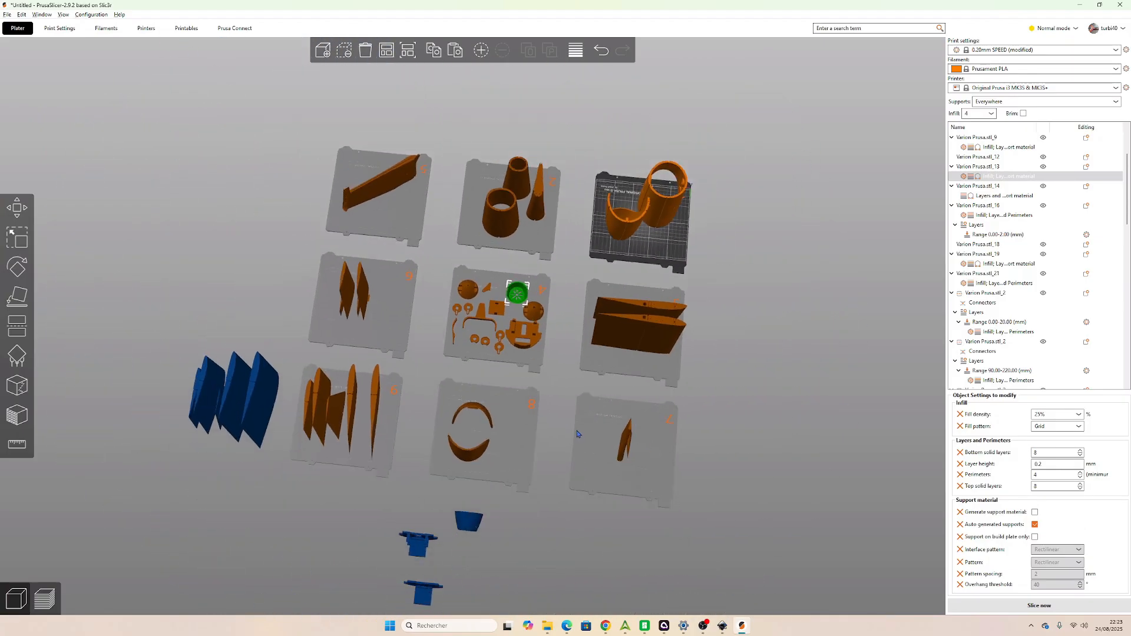
{"action": "left_click_drag", "start_coordinate": [588, 510], "coordinate": [600, 429]}
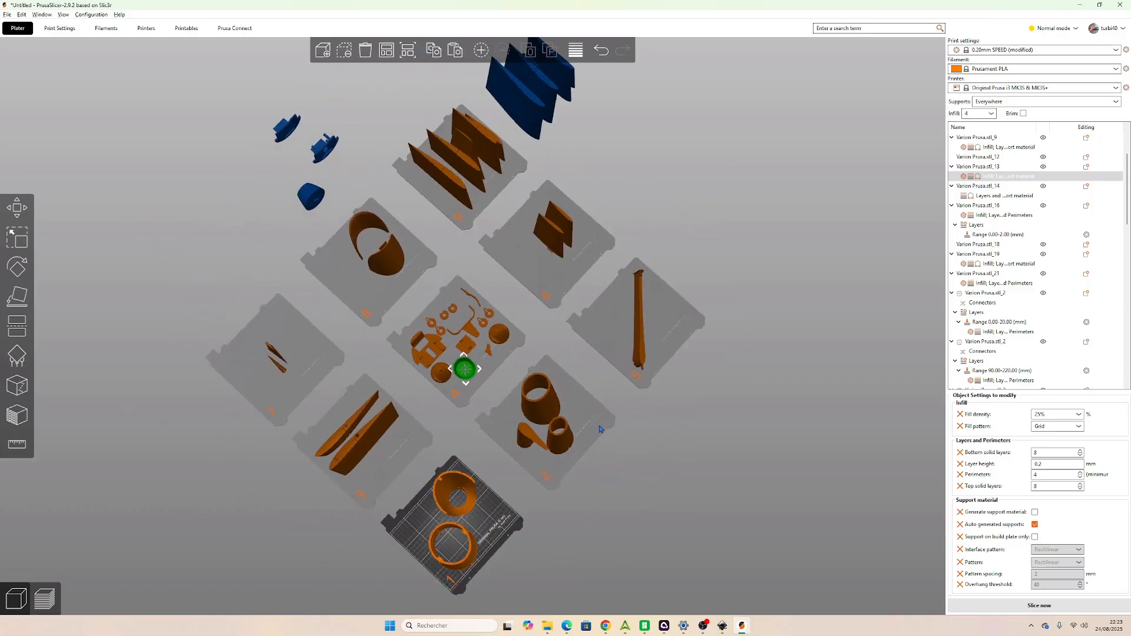
{"action": "left_click", "coordinate": [608, 316]}
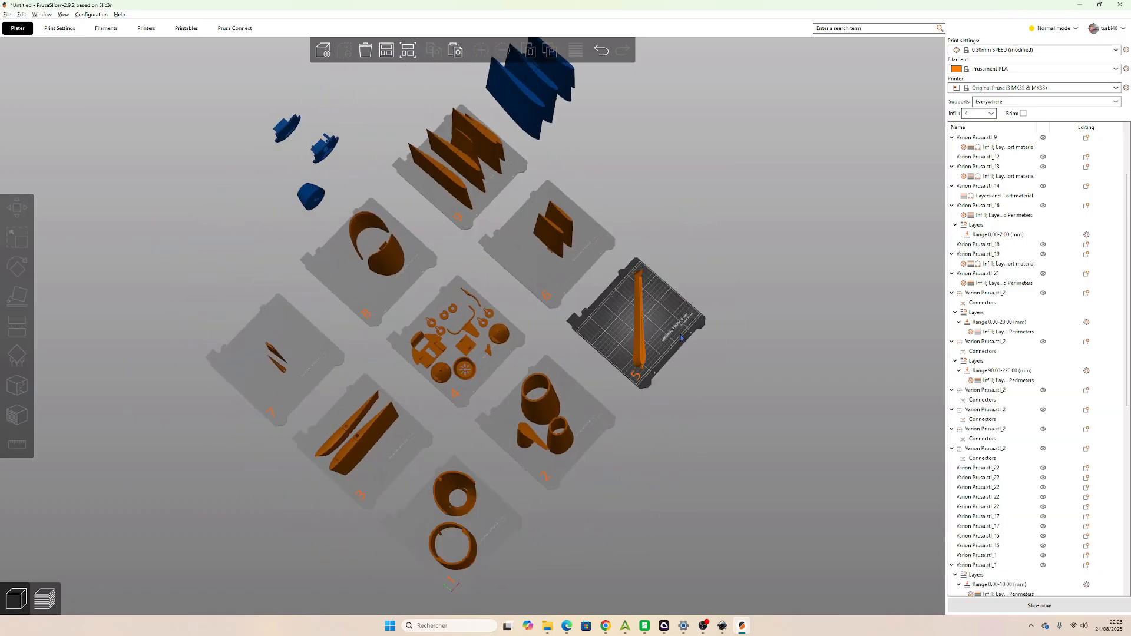
{"action": "left_click", "coordinate": [1014, 606]}
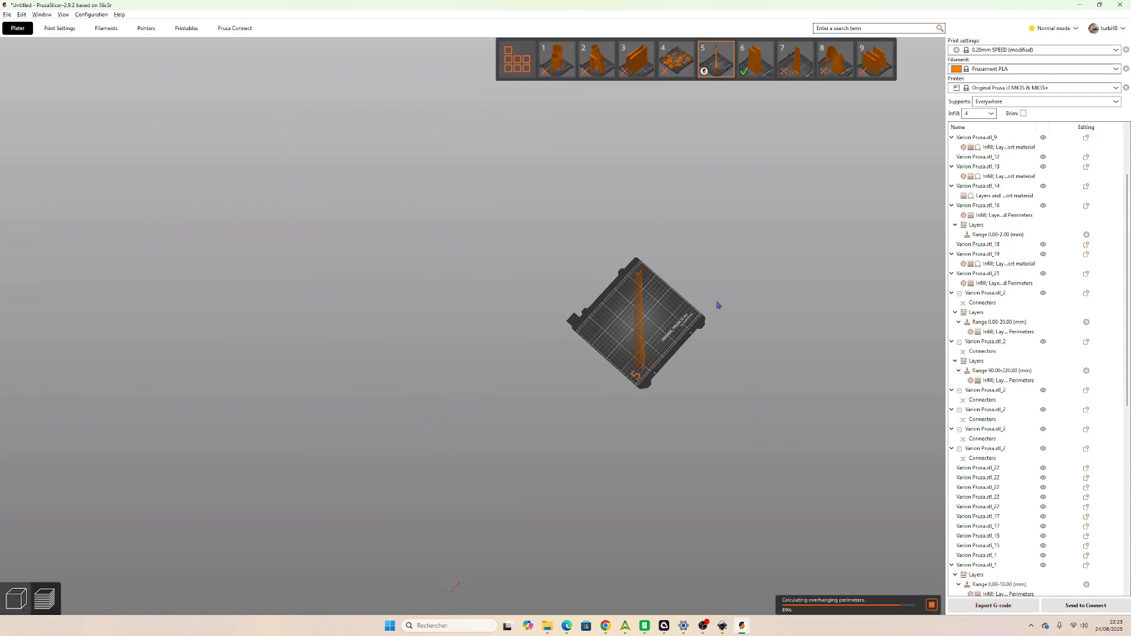
Lower bed 5's visible layer limit to 170.40 mm and examine the long part's toolpaths and supports.
{"action": "scroll", "coordinate": [687, 326], "scroll_direction": "up", "scroll_amount": 5}
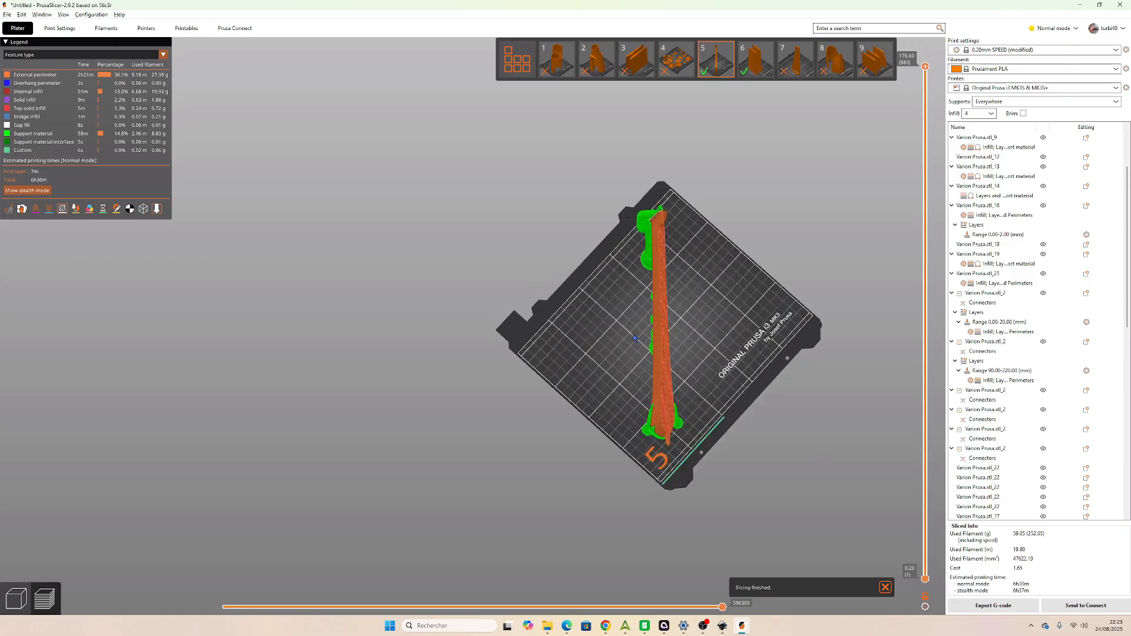
{"action": "left_click_drag", "start_coordinate": [925, 66], "coordinate": [885, 86]}
{"action": "mouse_move", "coordinate": [678, 402]}
{"action": "left_mouse_down"}
{"action": "mouse_move", "coordinate": [719, 359]}
{"action": "mouse_move", "coordinate": [704, 379]}
{"action": "mouse_move", "coordinate": [655, 375]}
{"action": "mouse_move", "coordinate": [676, 407]}
{"action": "mouse_move", "coordinate": [696, 394]}
{"action": "left_mouse_up"}
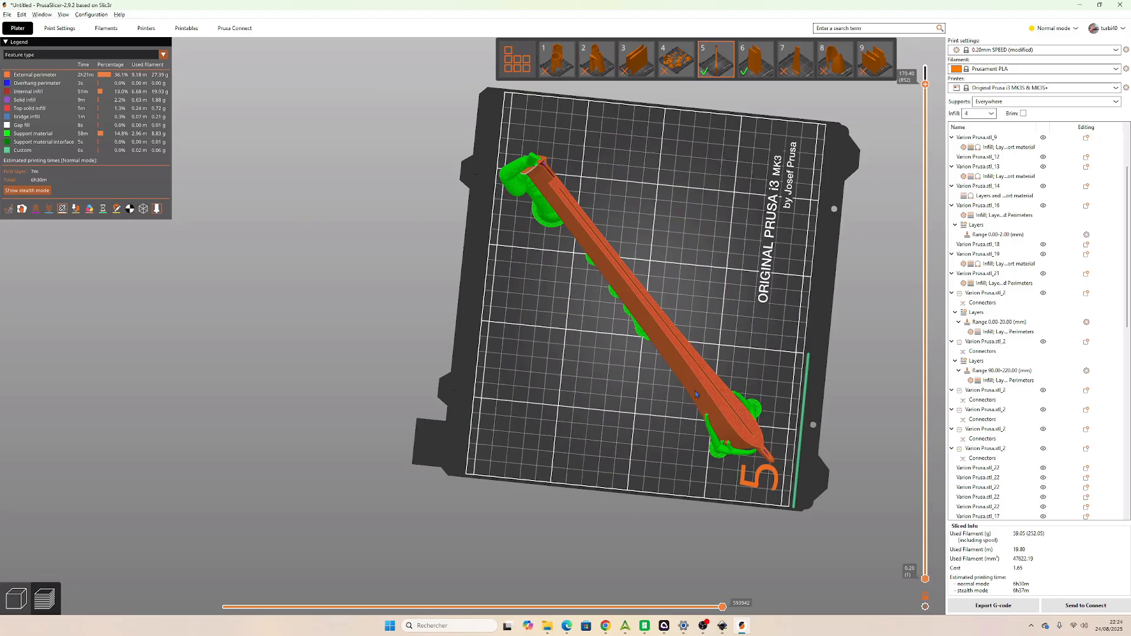
Return to the unsliced 3D view and look over the parts on all nine beds.
{"action": "left_click", "coordinate": [16, 598]}
{"action": "scroll", "coordinate": [380, 463], "scroll_direction": "down", "scroll_amount": 6}
{"action": "left_click_drag", "start_coordinate": [361, 416], "coordinate": [486, 465]}
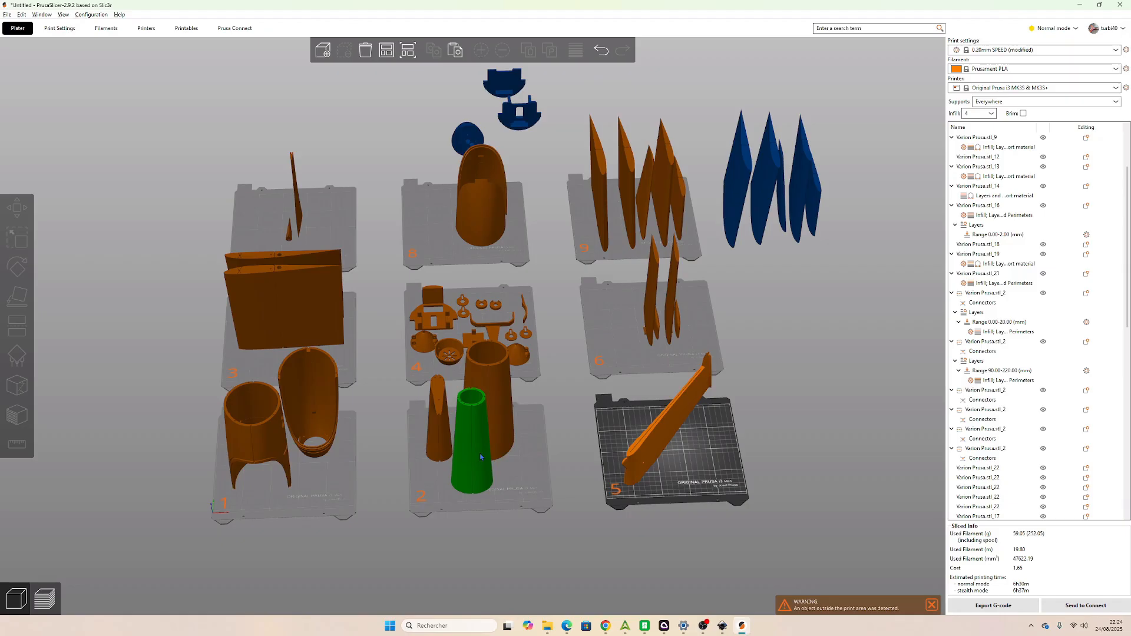
Switch to Inkscape and review the slicing instructions sheet, from the reinforced-zone drawings to the general settings.
{"action": "mouse_move", "coordinate": [605, 630]}
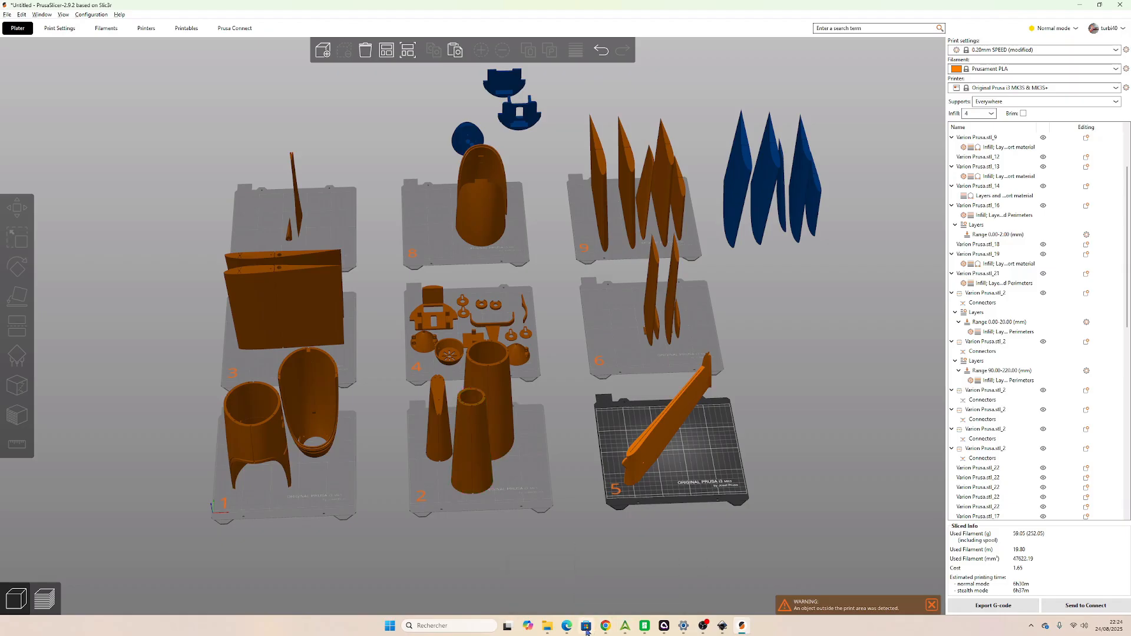
{"action": "left_click", "coordinate": [722, 626]}
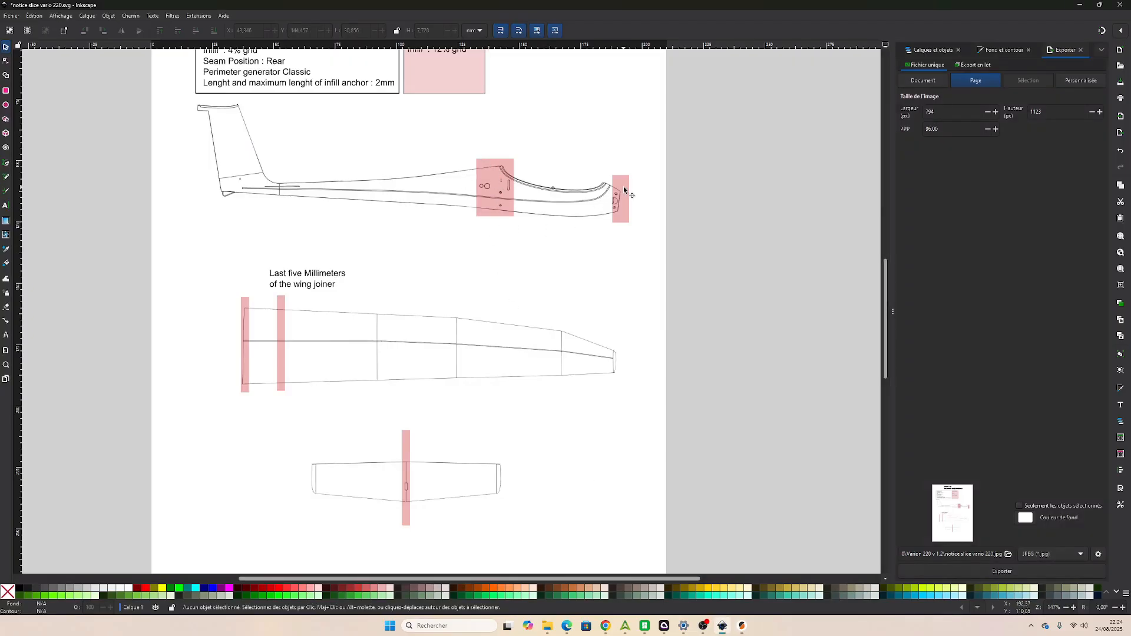
{"action": "scroll", "coordinate": [515, 215], "scroll_direction": "down", "scroll_amount": 4}
{"action": "scroll", "coordinate": [469, 179], "scroll_direction": "up", "scroll_amount": 12}
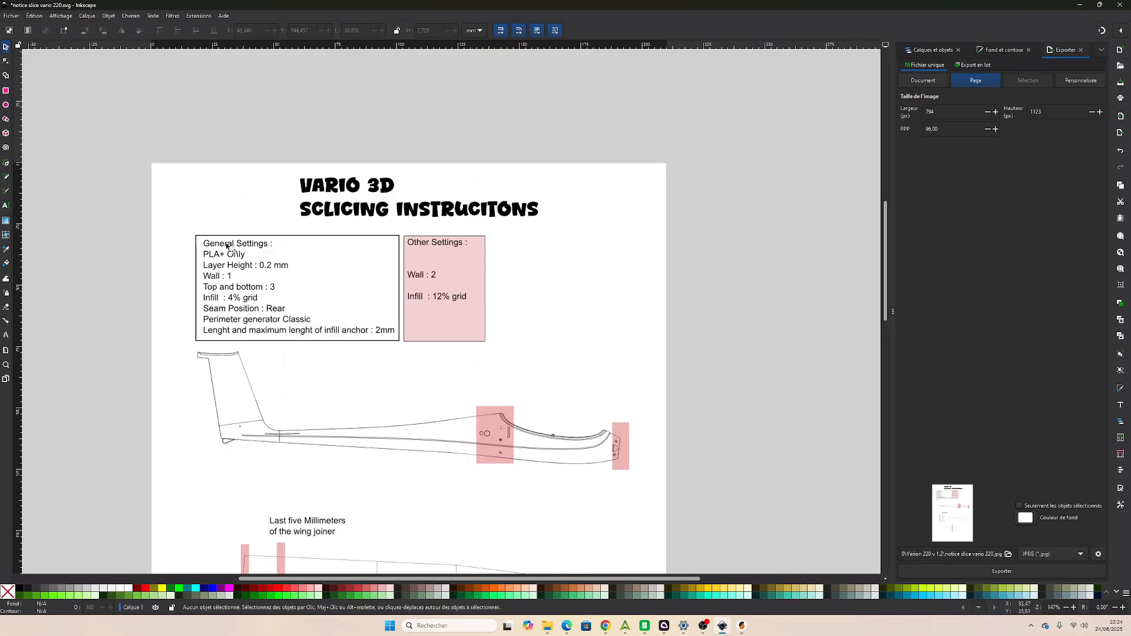